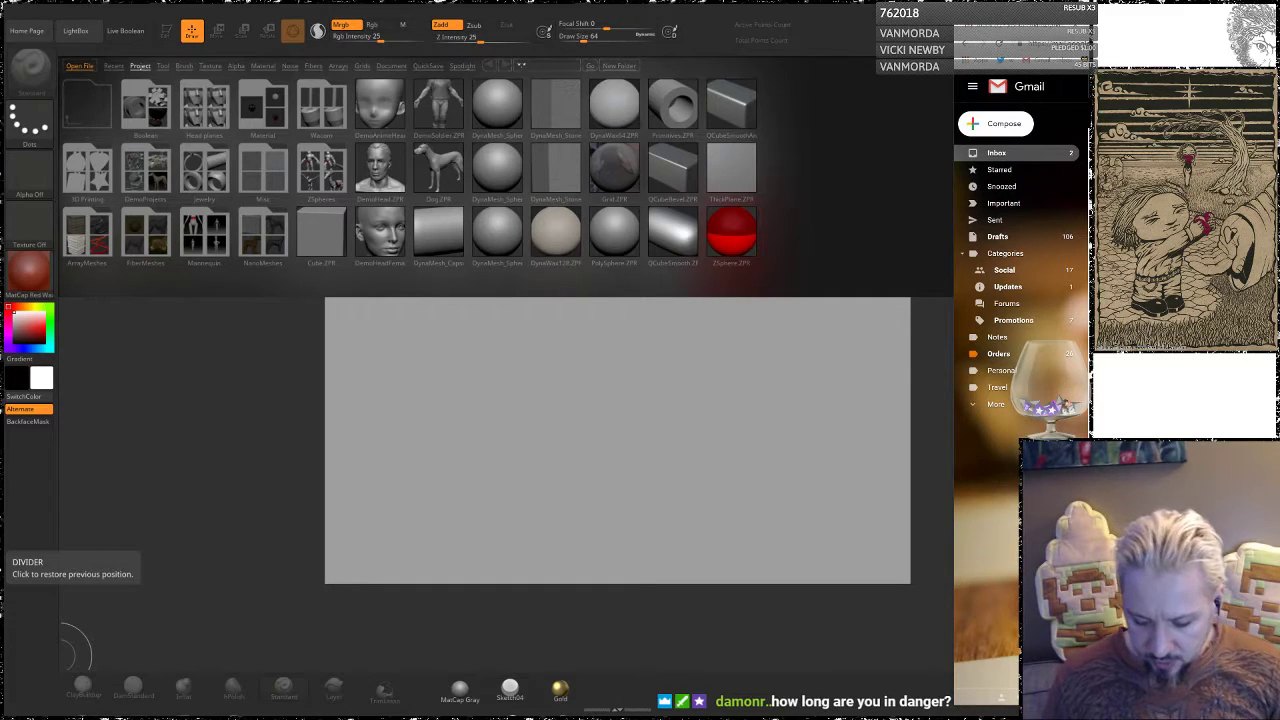
# Restore the ZBrush window from full screen, move it to the desktop's upper edge and enlarge its width and height
pyautogui.click(15, 540)
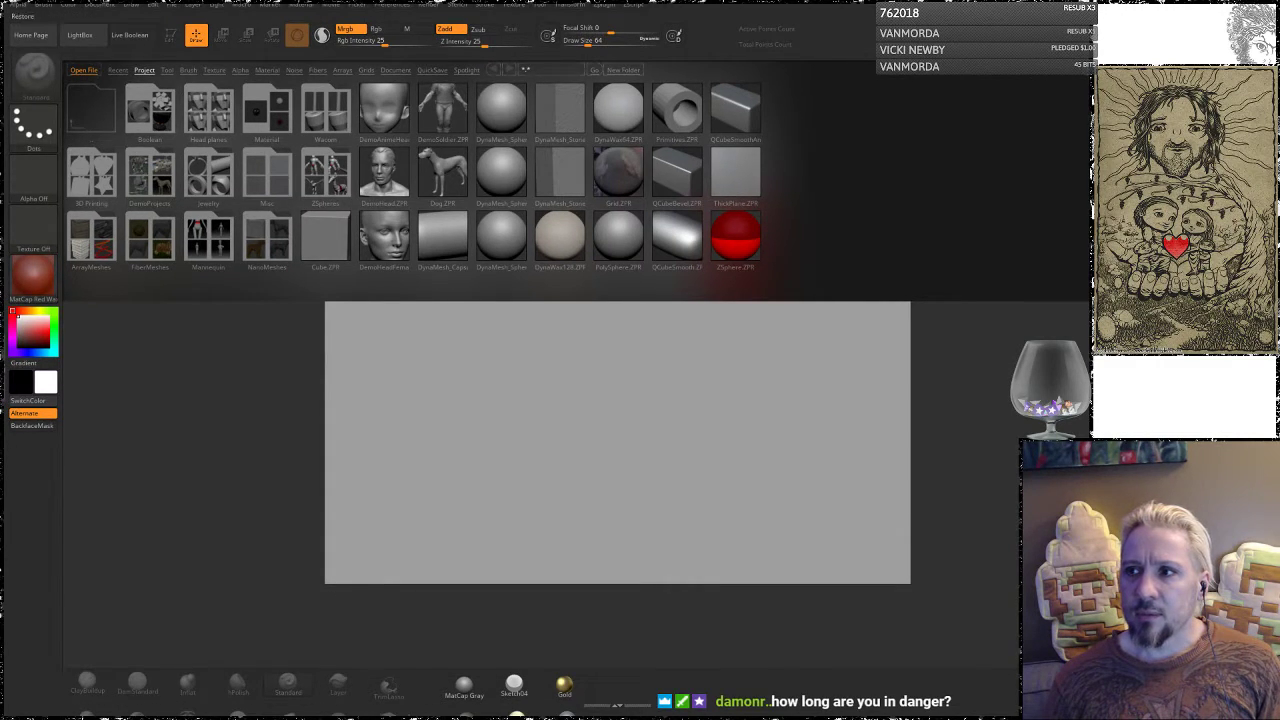
pyautogui.click(1279, 1)
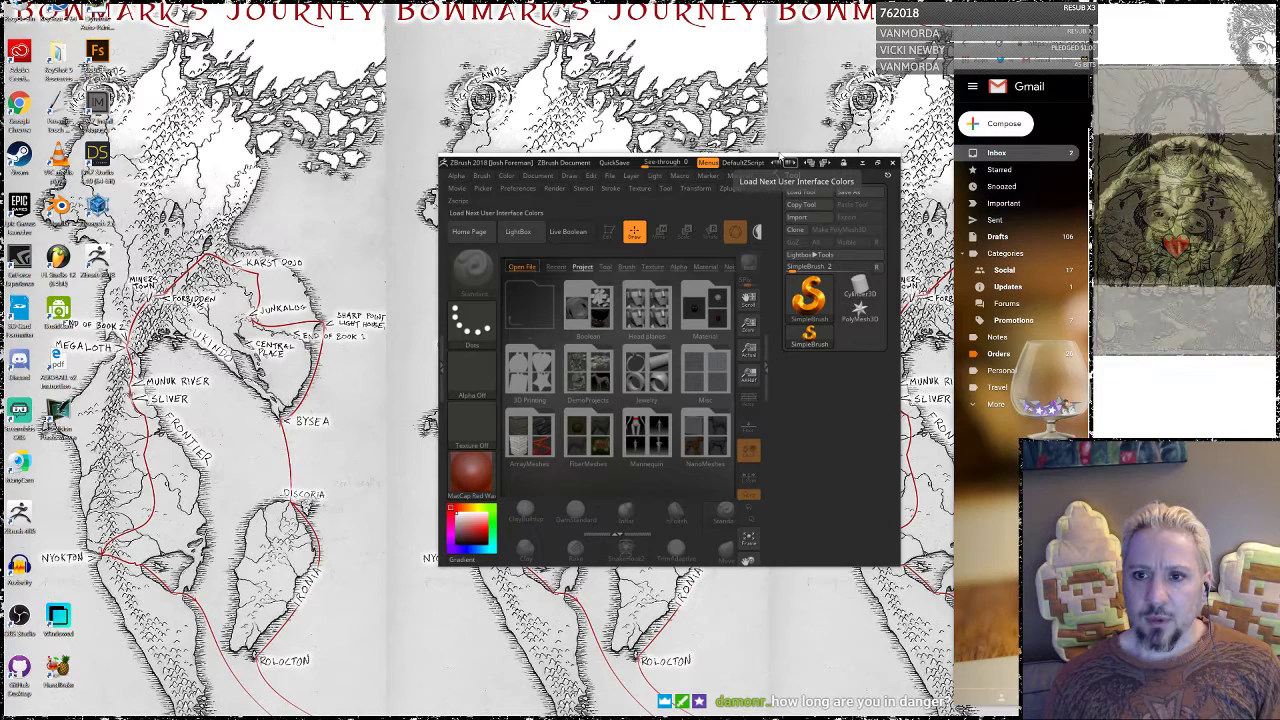
pyautogui.moveTo(780, 155); pyautogui.dragTo(780, 0)
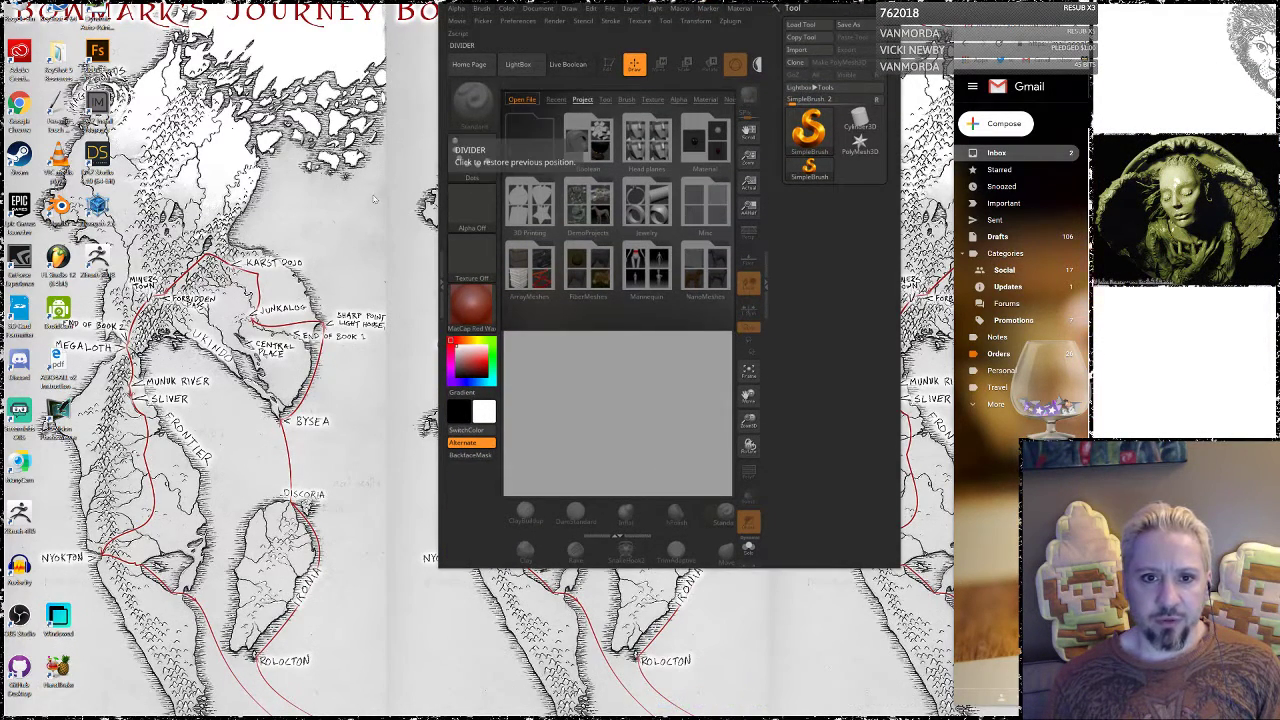
pyautogui.moveTo(433, 158); pyautogui.dragTo(16, 128)
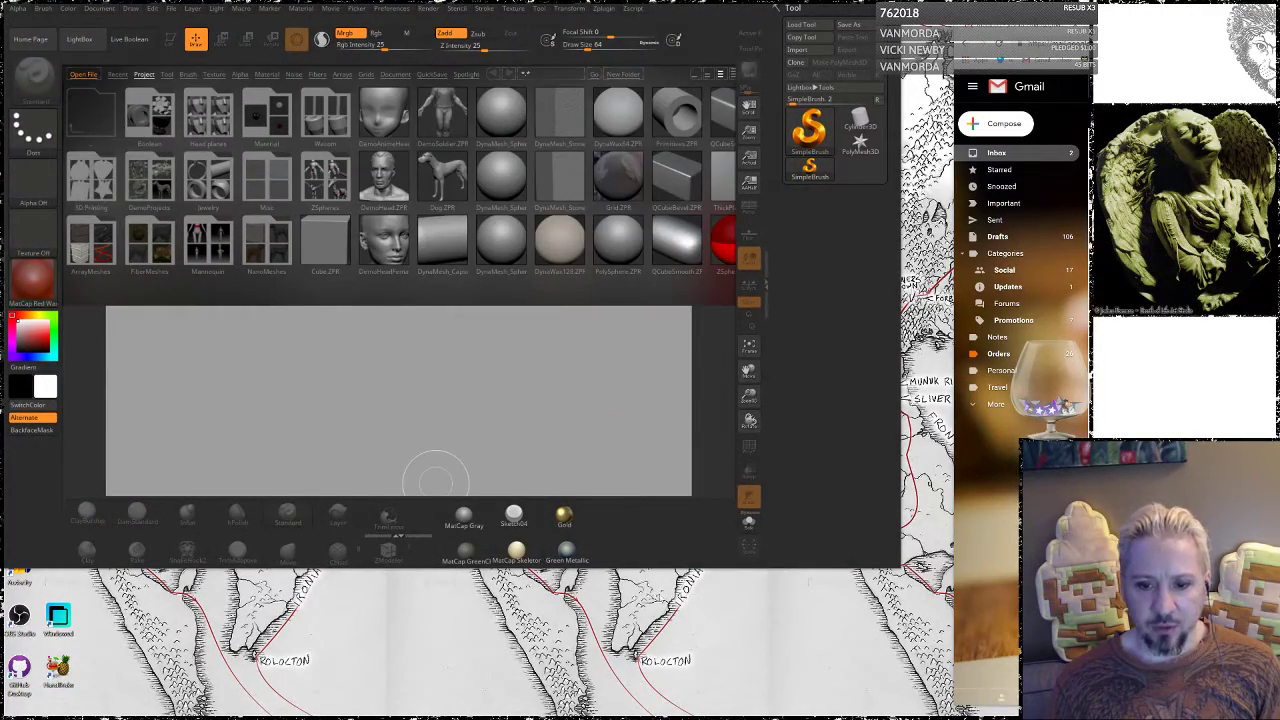
pyautogui.moveTo(654, 568); pyautogui.dragTo(668, 623)
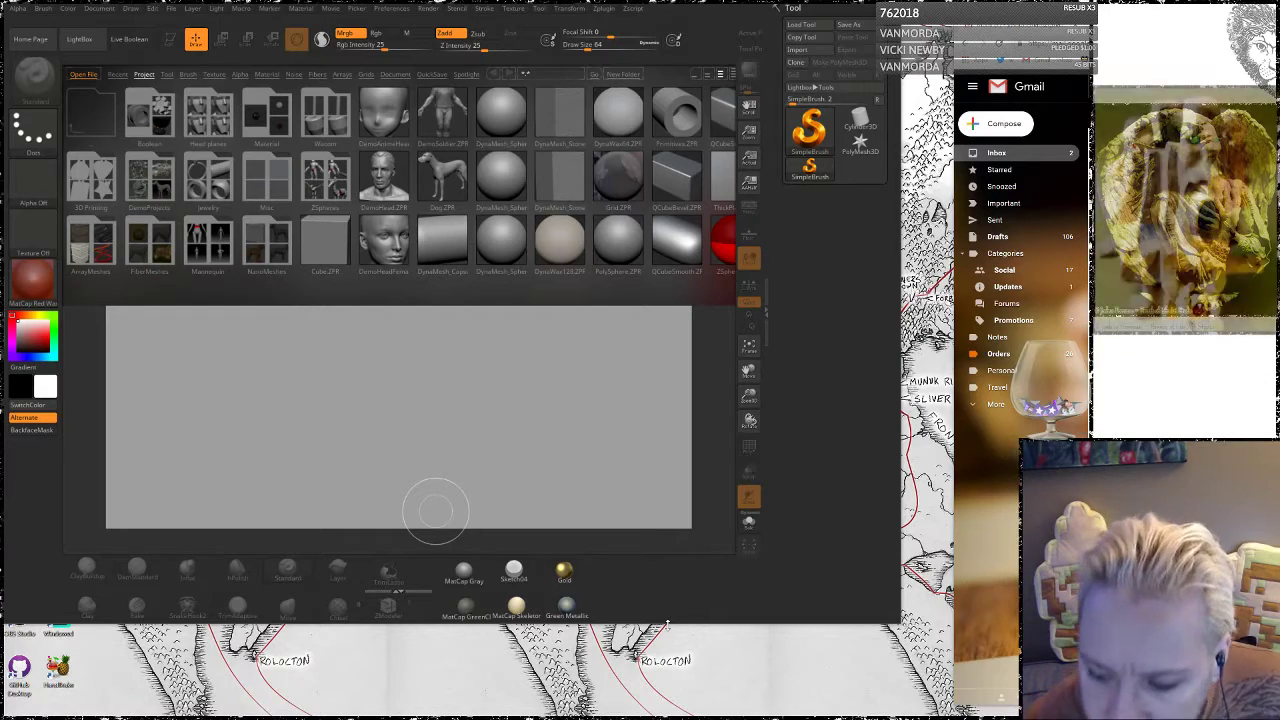
# Load the Discoria tool file from the ScarredKing1 folder
pyautogui.moveTo(564, 574)
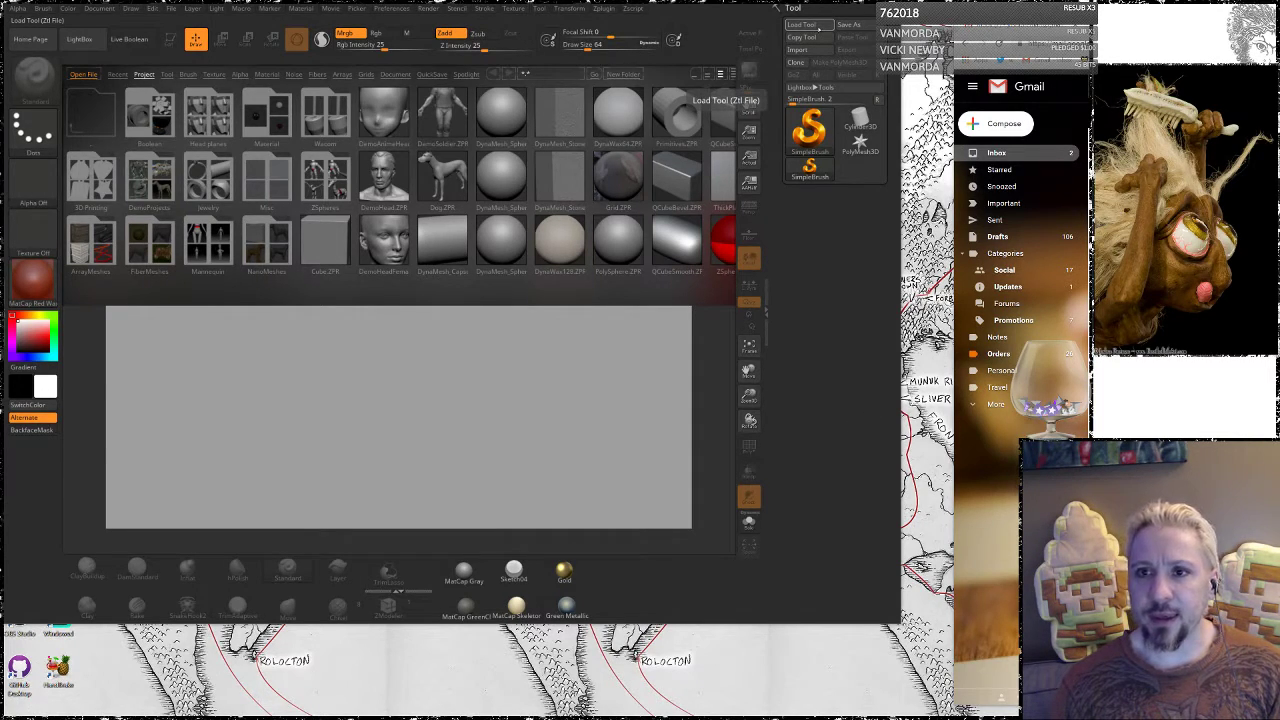
pyautogui.click(804, 25)
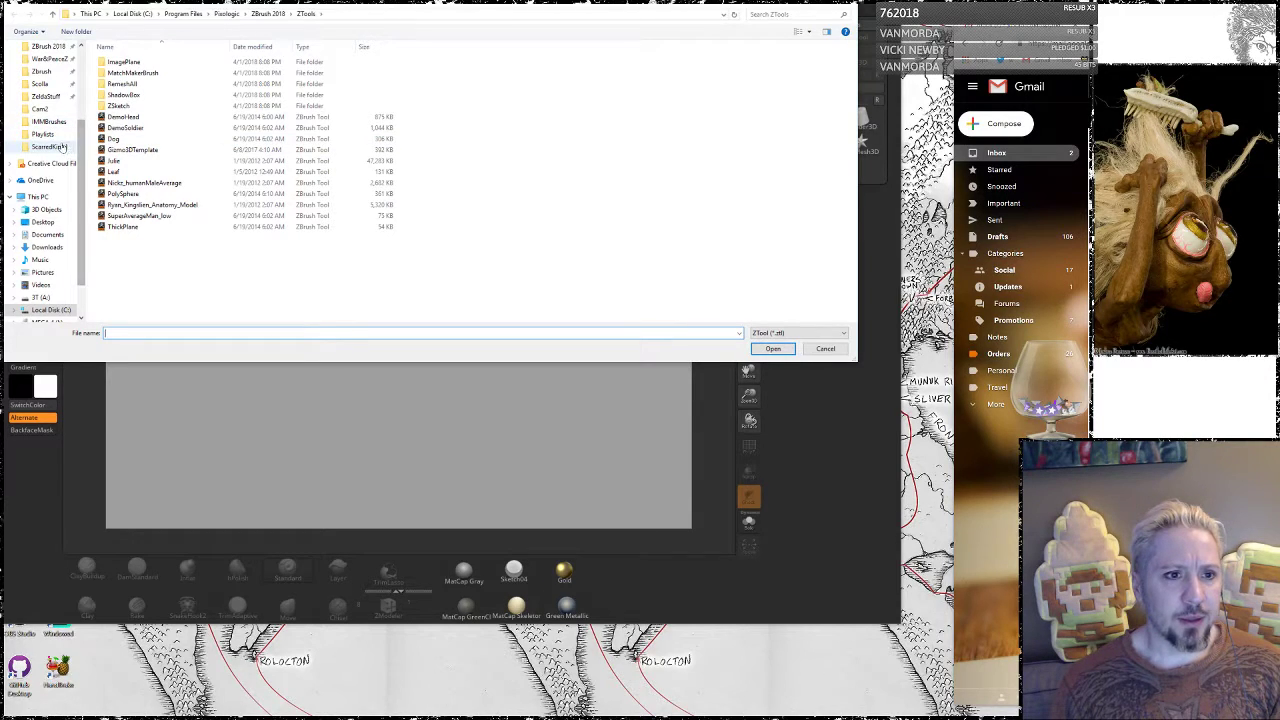
pyautogui.click(62, 147)
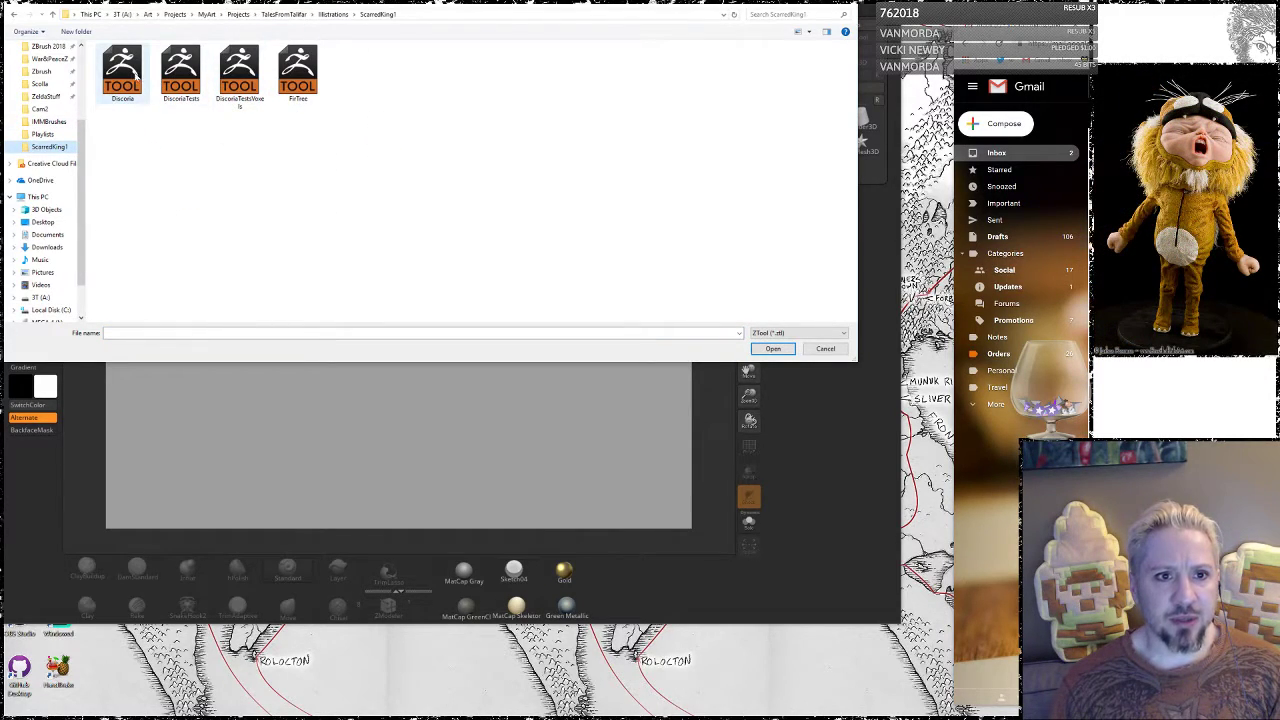
pyautogui.doubleClick(133, 78)
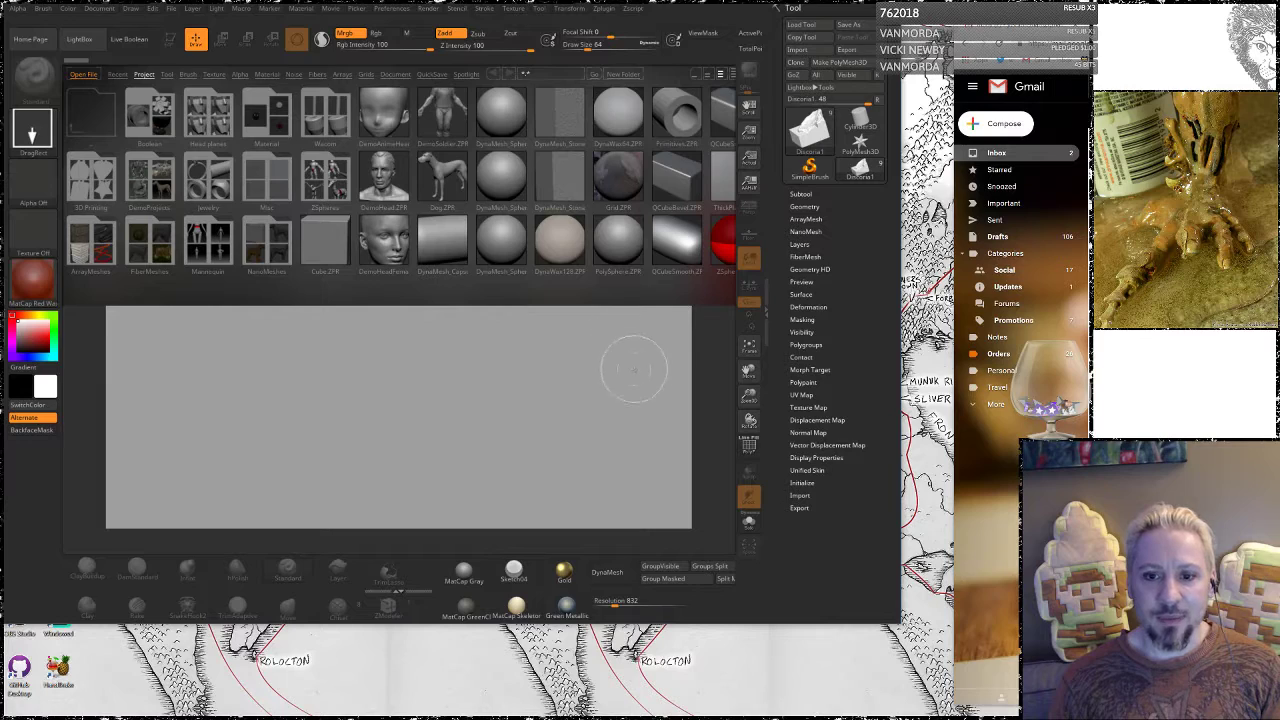
# Close LightBox, draw the loaded Discoria tool onto the canvas and switch to Edit mode
pyautogui.click(81, 42)
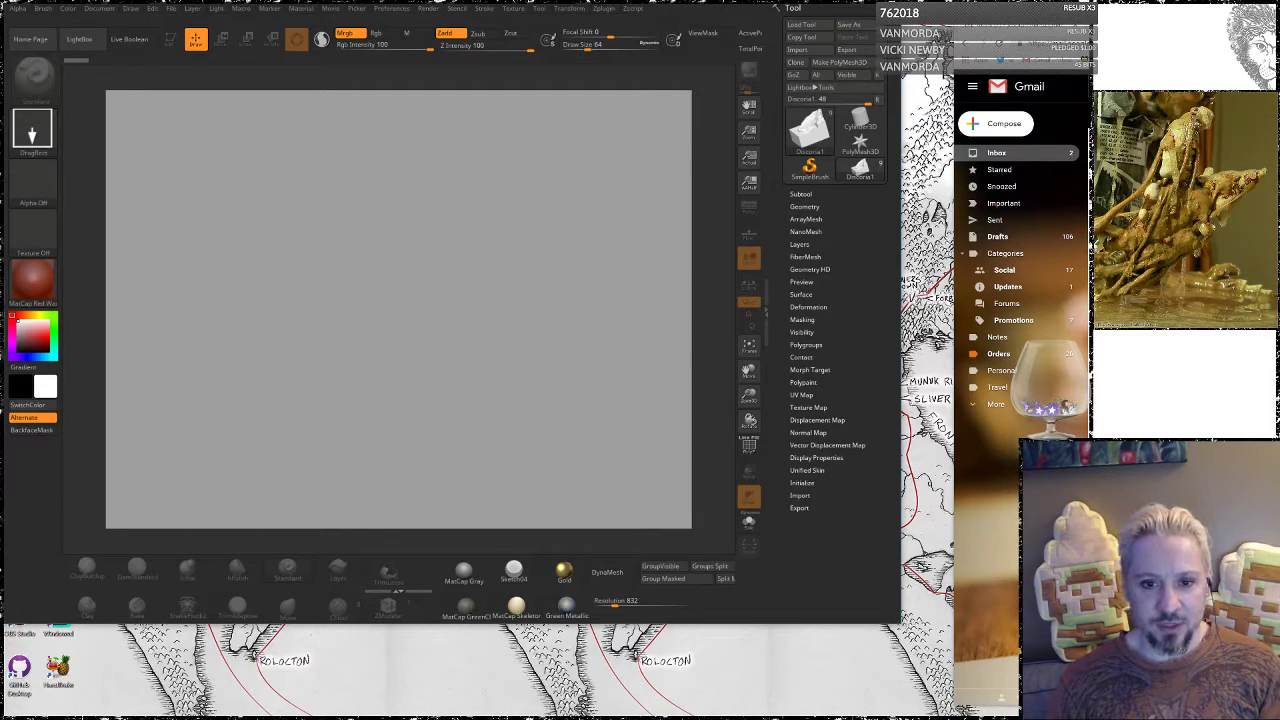
pyautogui.moveTo(430, 335); pyautogui.dragTo(487, 499)
pyautogui.press('t')
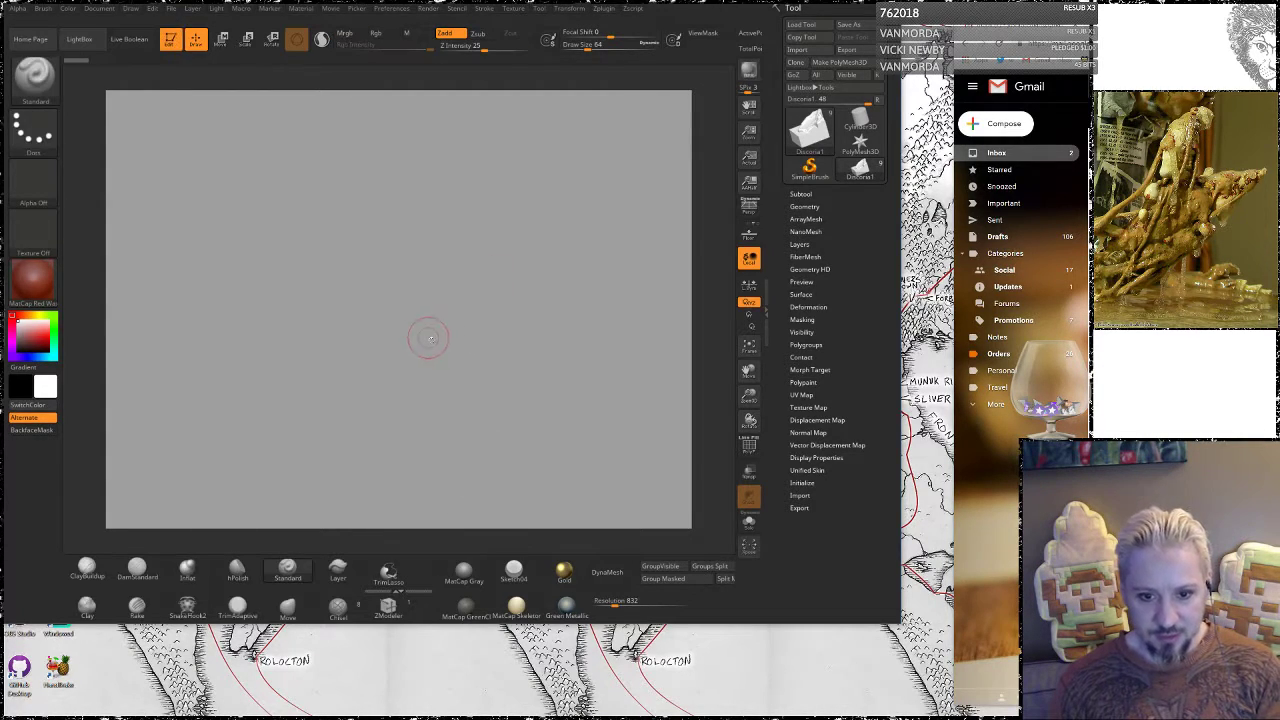
pyautogui.moveTo(449, 317); pyautogui.dragTo(425, 250)
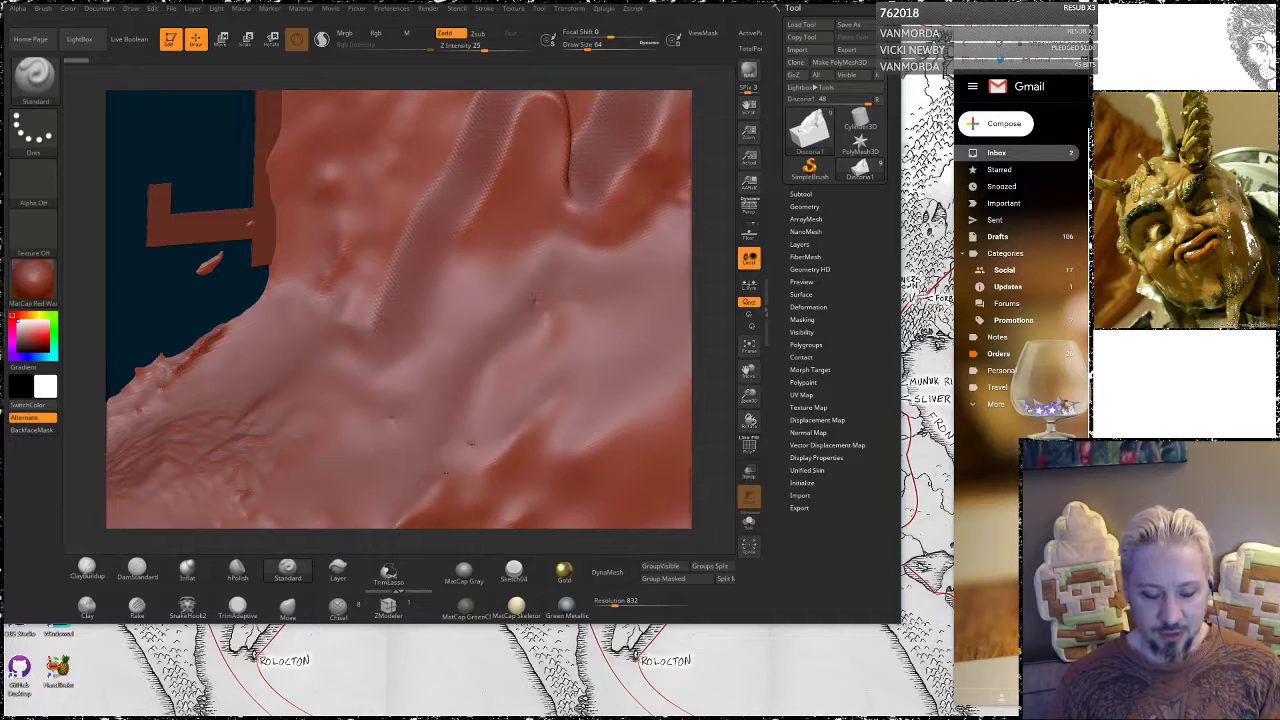
# Draw the tool again, frame it in Edit mode and clear the leftover copies from the canvas
pyautogui.moveTo(446, 473); pyautogui.dragTo(443, 427)
pyautogui.press('t')
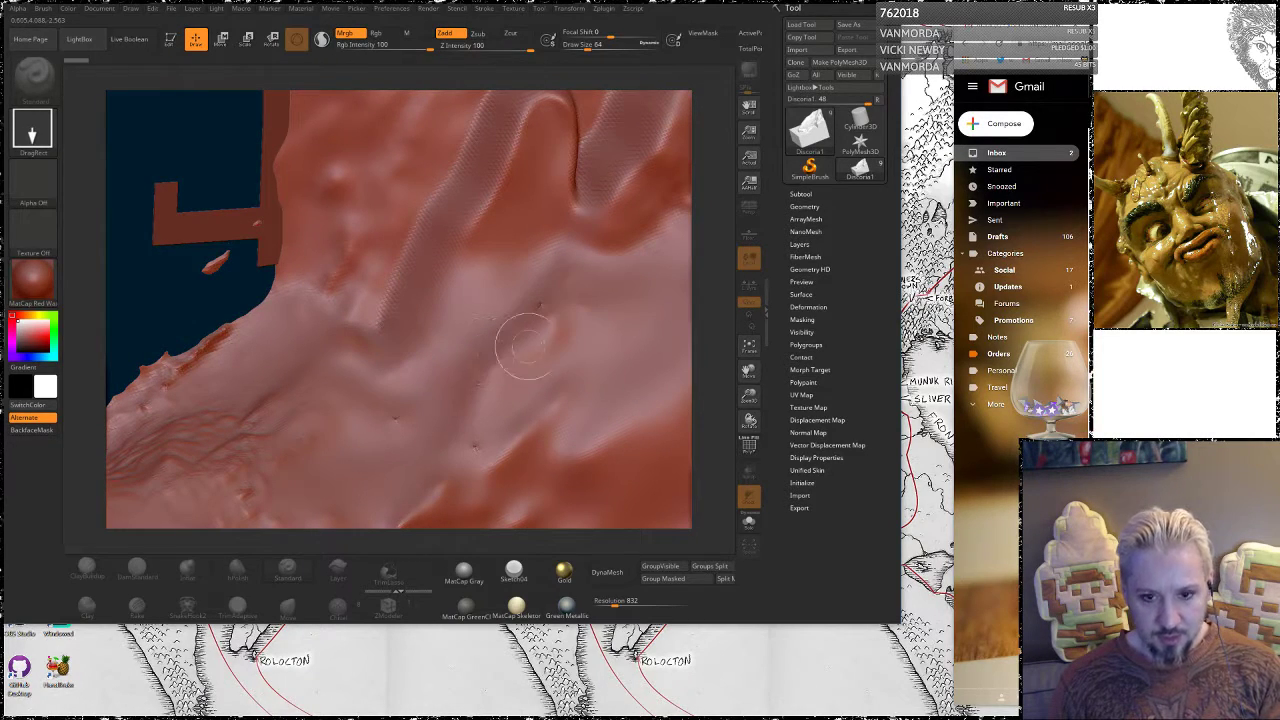
pyautogui.moveTo(706, 413); pyautogui.dragTo(763, 590)
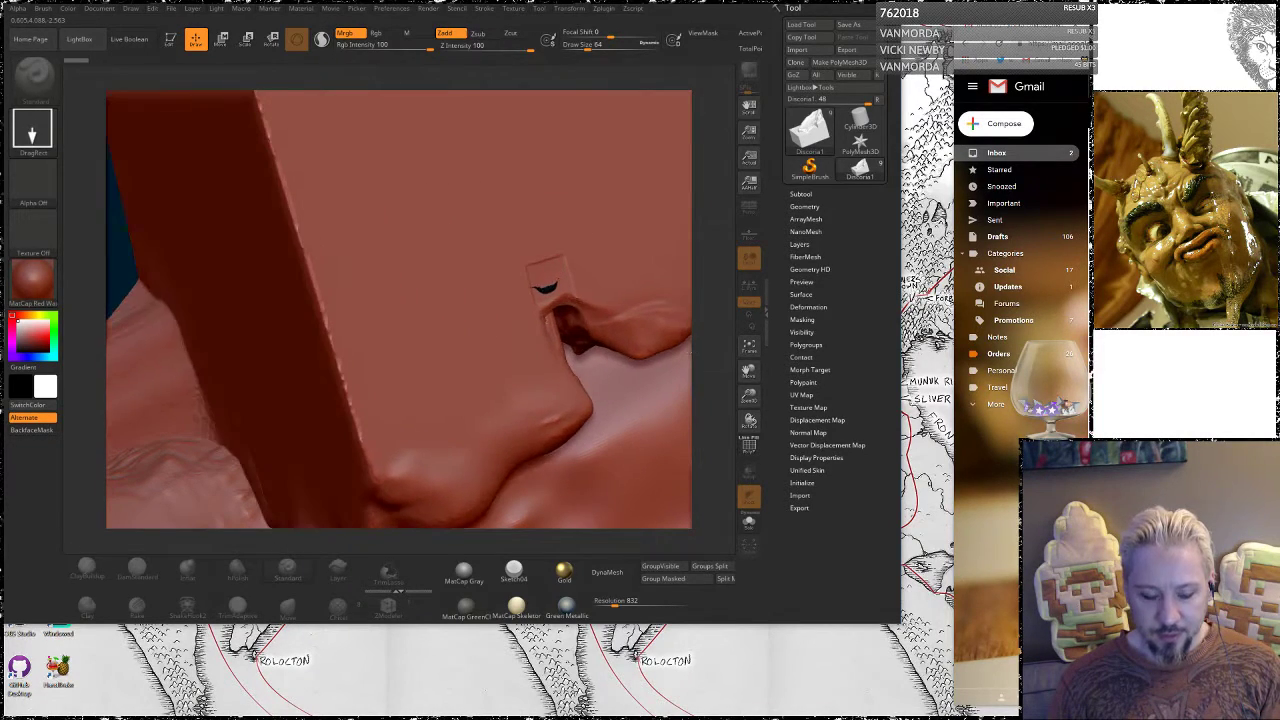
pyautogui.press('t')
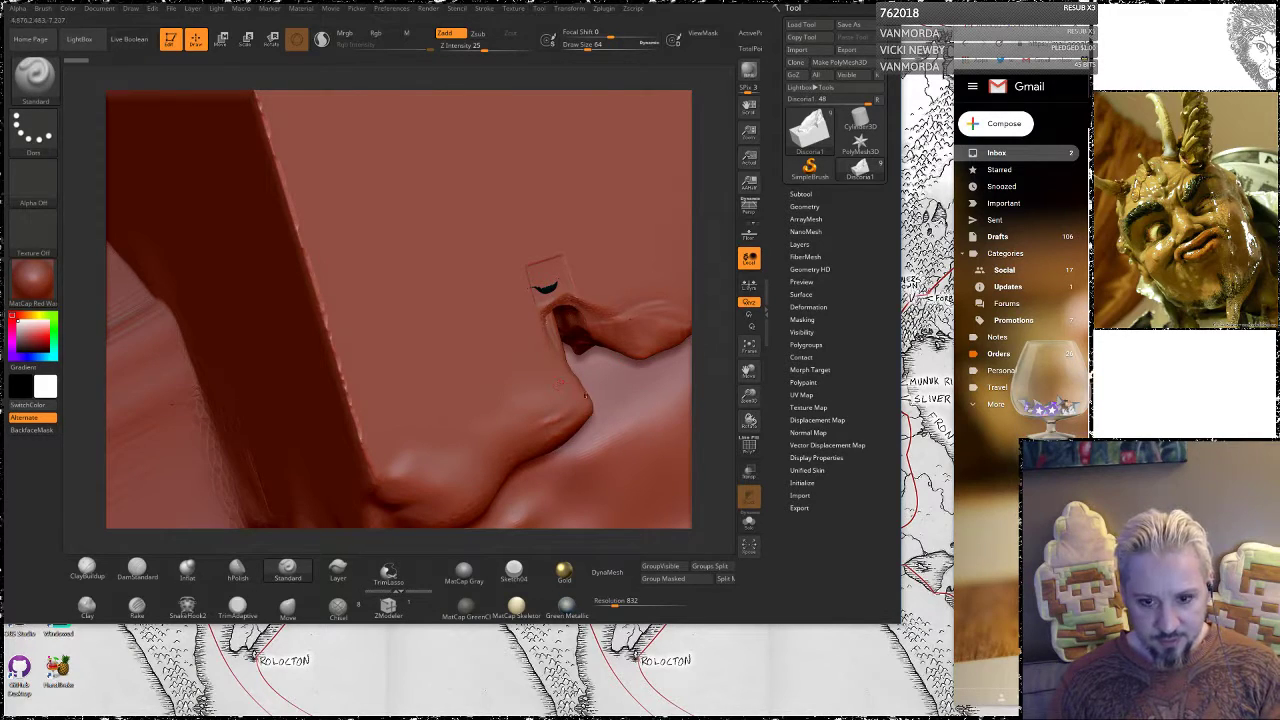
pyautogui.press('f')
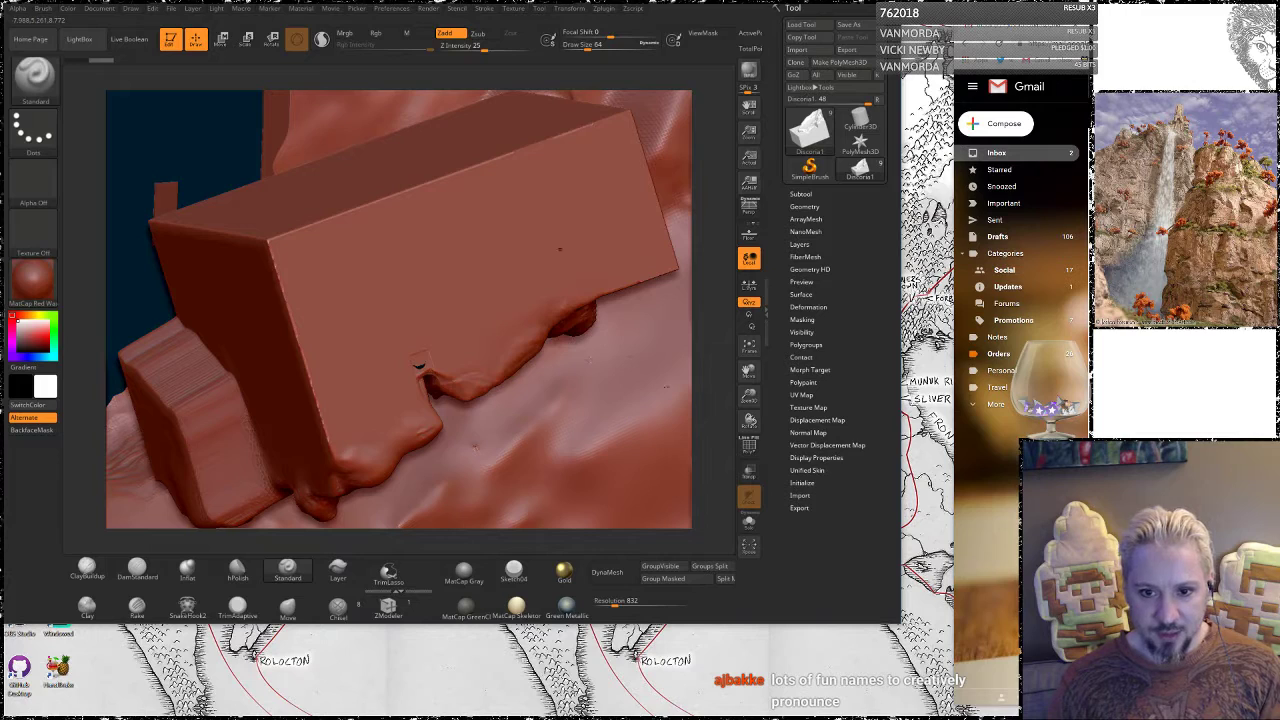
pyautogui.moveTo(698, 444)
pyautogui.mouseDown()
pyautogui.moveTo(690, 480)
pyautogui.moveTo(686, 449)
pyautogui.mouseUp()
pyautogui.hotkey('ctrl', 'n')
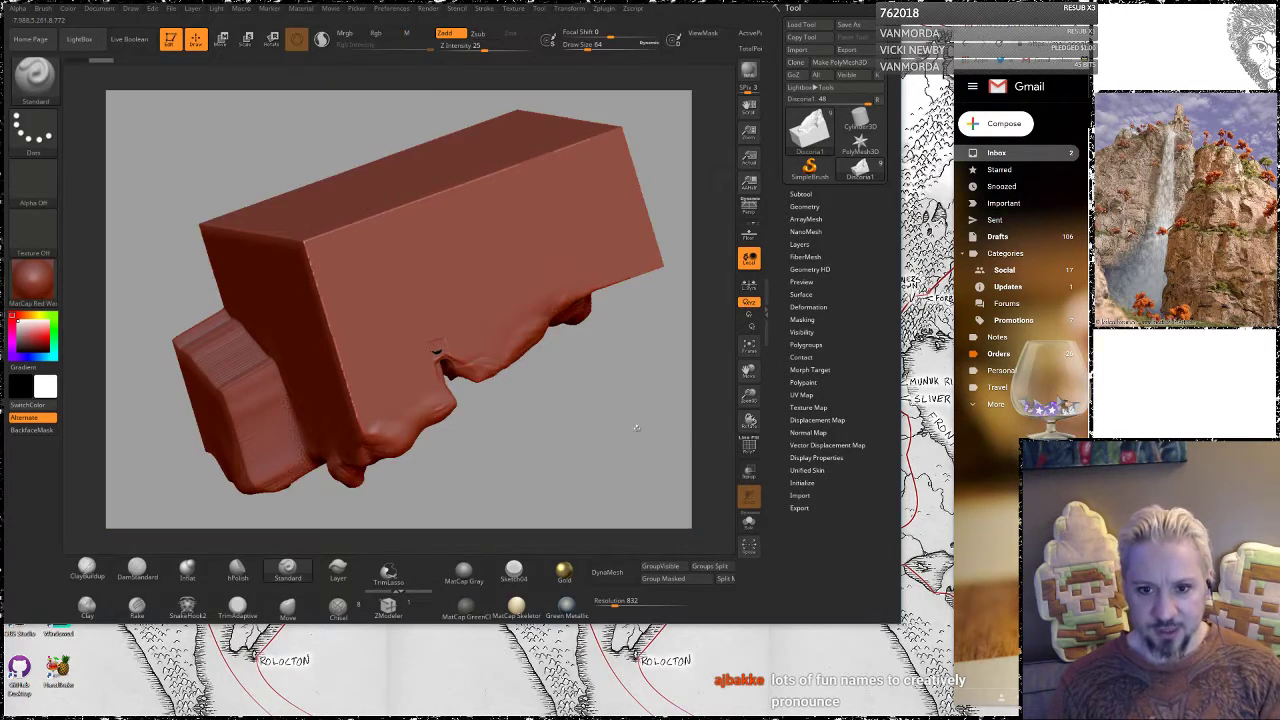
# Orbit to the terrain's landscape side and apply the MatCap Gray material
pyautogui.moveTo(601, 455); pyautogui.dragTo(455, 240)
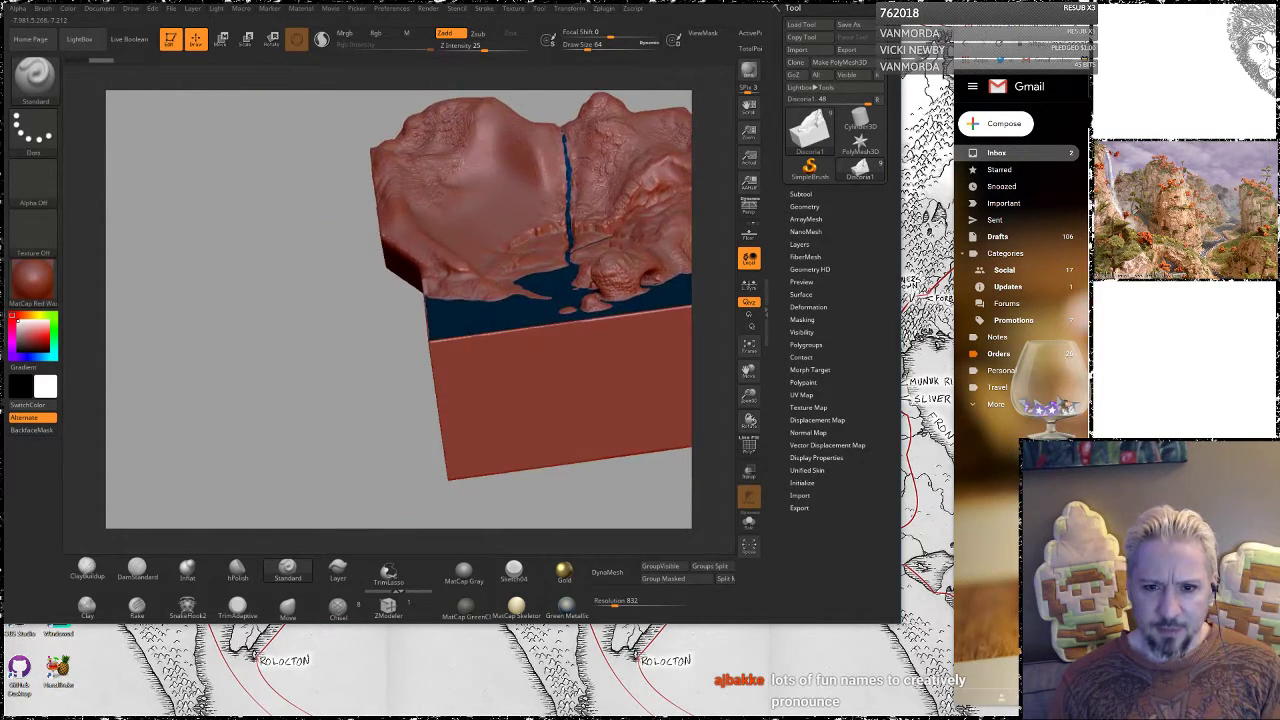
pyautogui.moveTo(701, 172); pyautogui.dragTo(516, 352)
pyautogui.click(463, 572)
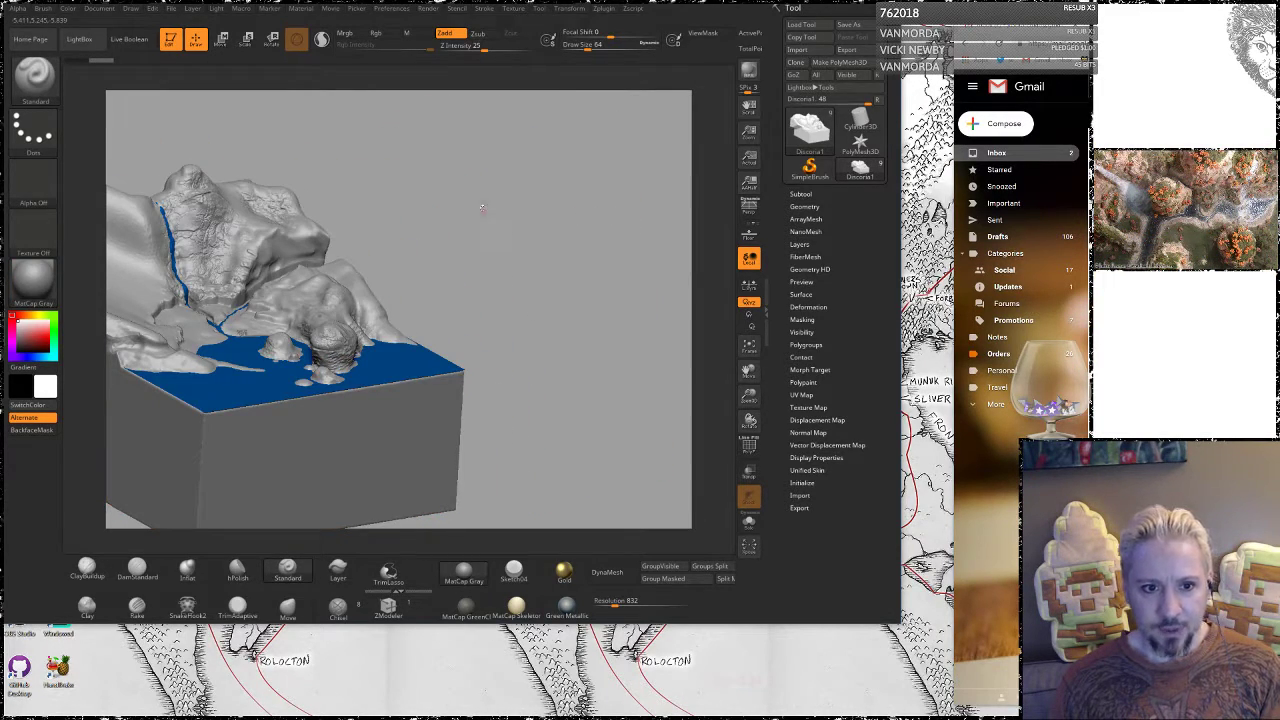
# Smooth the upper edge of the cliff behind the river fork with short Smooth brush strokes
pyautogui.moveTo(560, 240); pyautogui.dragTo(609, 238)
pyautogui.moveTo(630, 196); pyautogui.dragTo(746, 374)
pyautogui.keyDown('alt'); pyautogui.moveTo(701, 294); pyautogui.dragTo(649, 579); pyautogui.keyUp('alt')
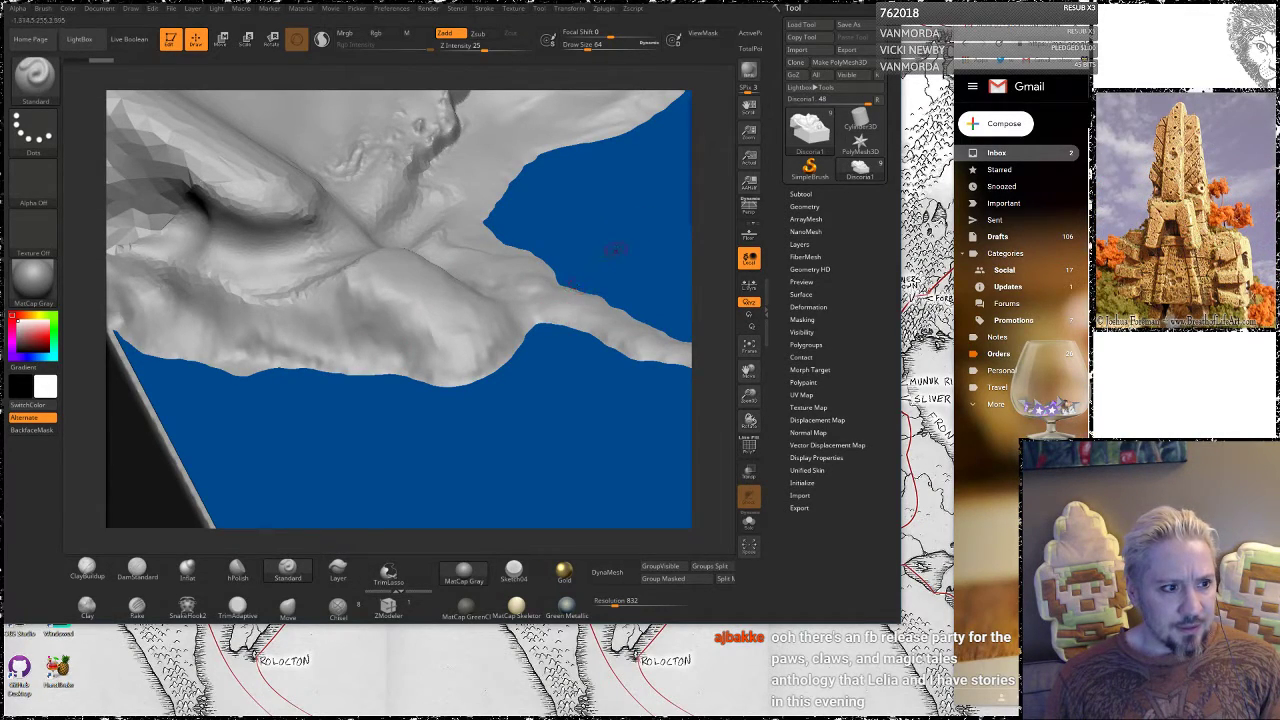
pyautogui.moveTo(703, 325); pyautogui.dragTo(713, 304)
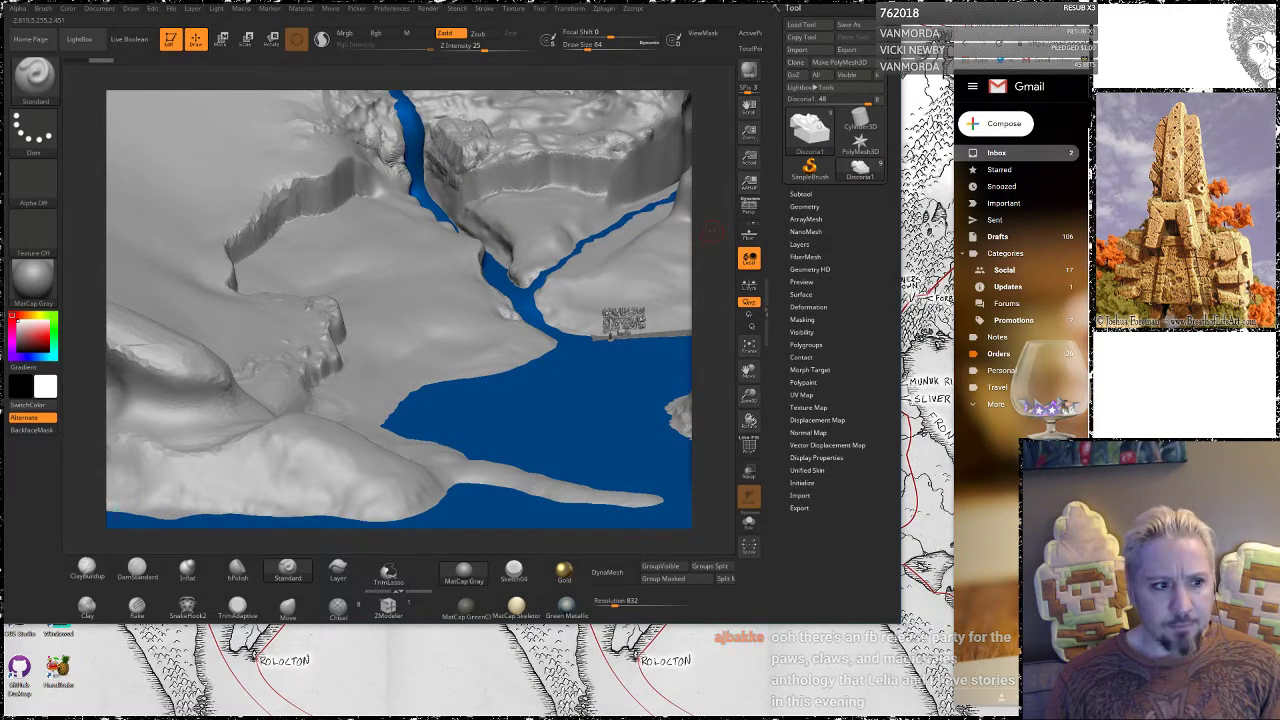
pyautogui.moveTo(710, 255); pyautogui.dragTo(701, 292)
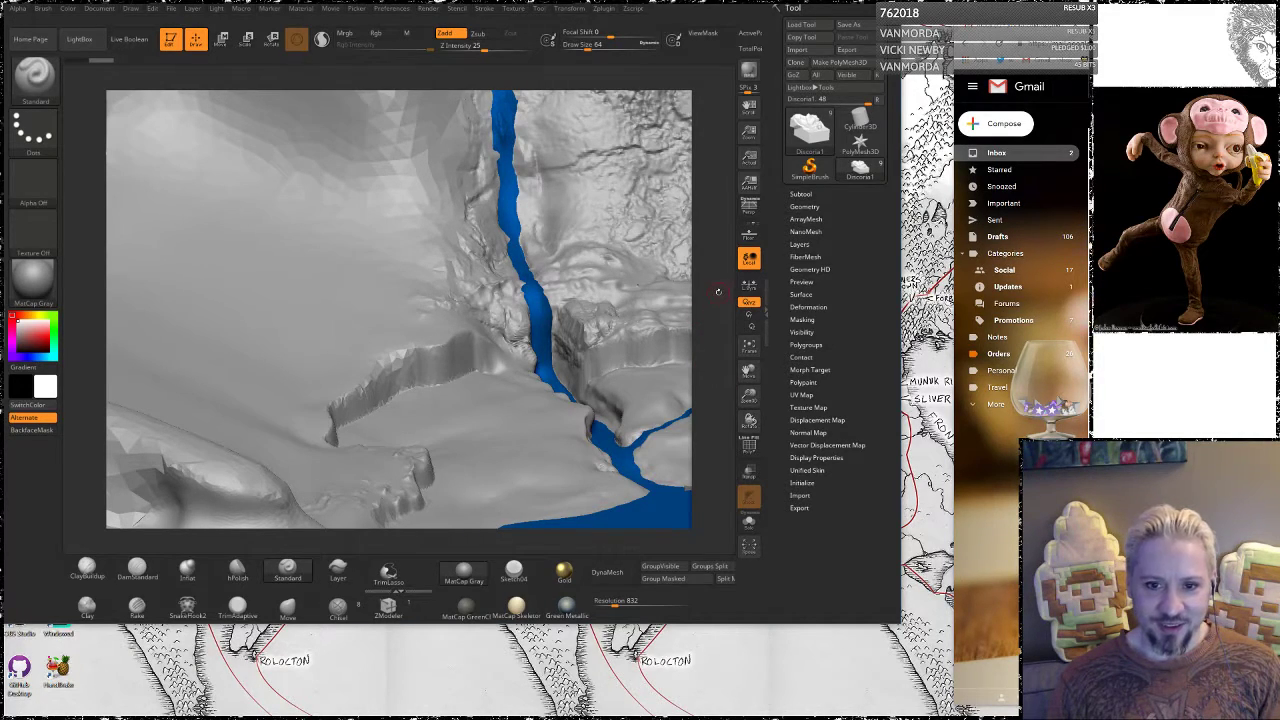
pyautogui.moveTo(718, 291); pyautogui.dragTo(701, 195)
pyautogui.keyDown('alt'); pyautogui.moveTo(615, 42); pyautogui.dragTo(573, 331); pyautogui.keyUp('alt')
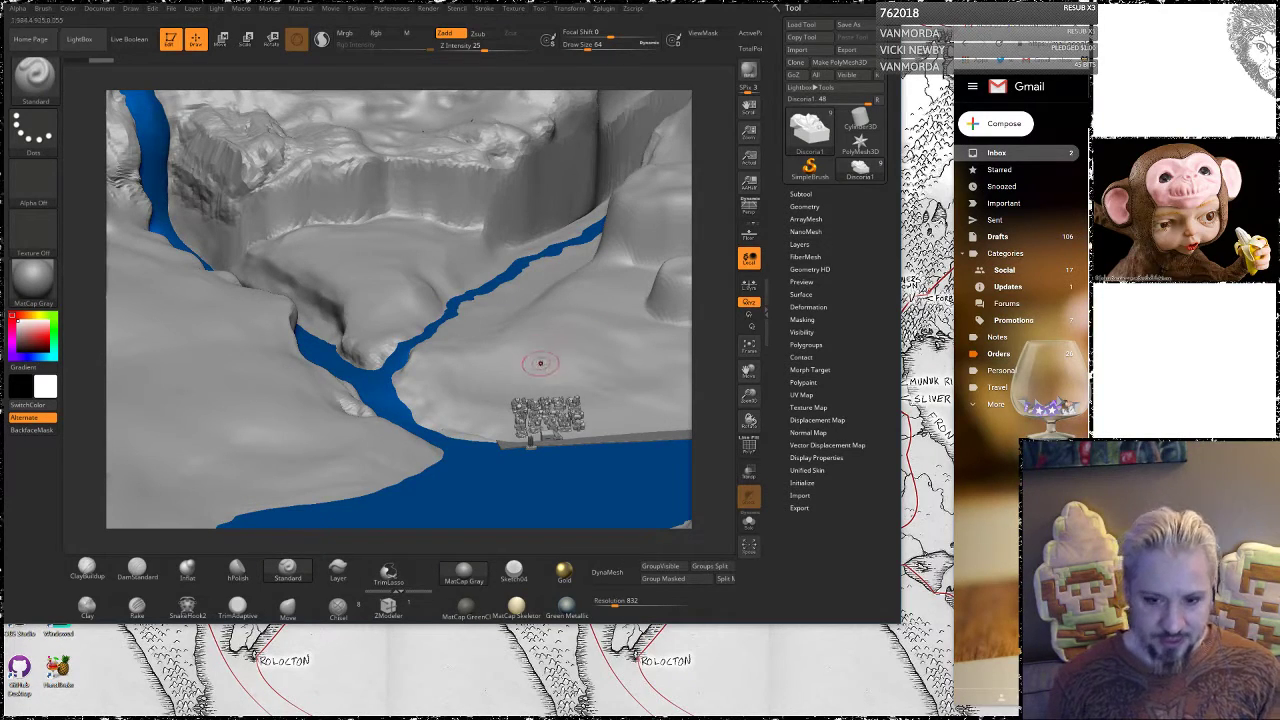
pyautogui.press('shift')
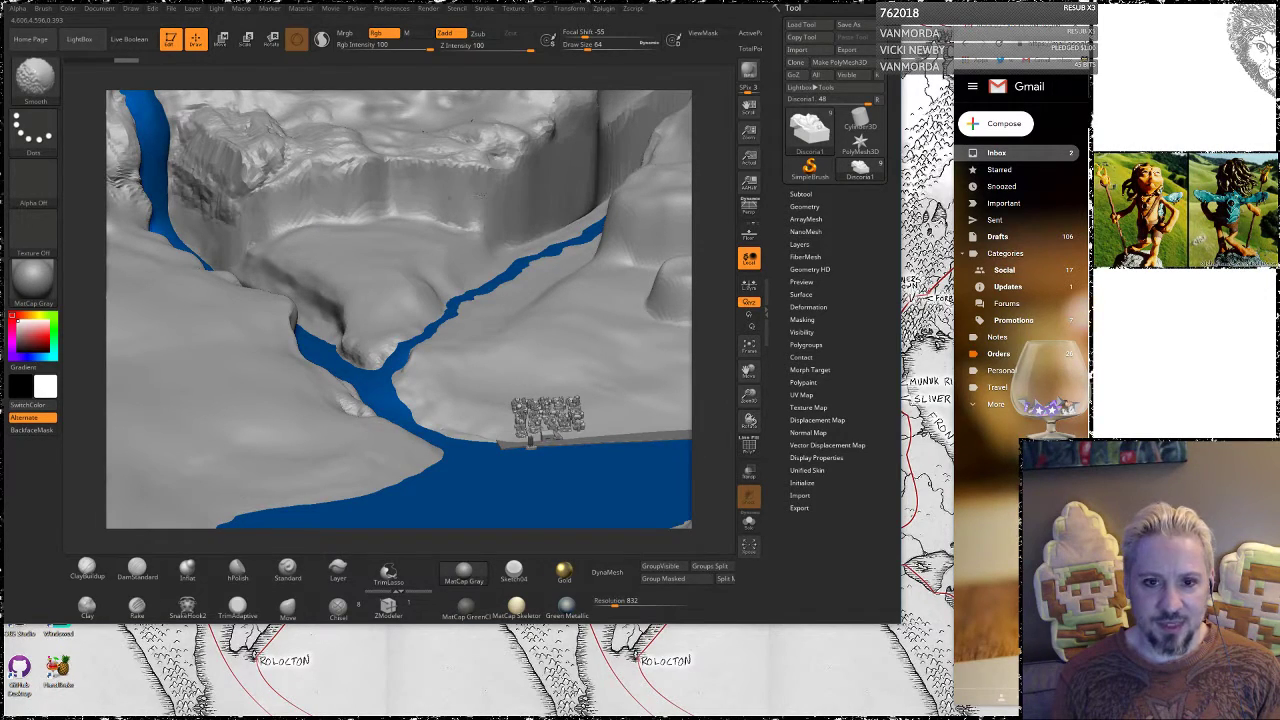
pyautogui.keyDown('shift'); pyautogui.moveTo(318, 163); pyautogui.dragTo(408, 166); pyautogui.keyUp('shift')
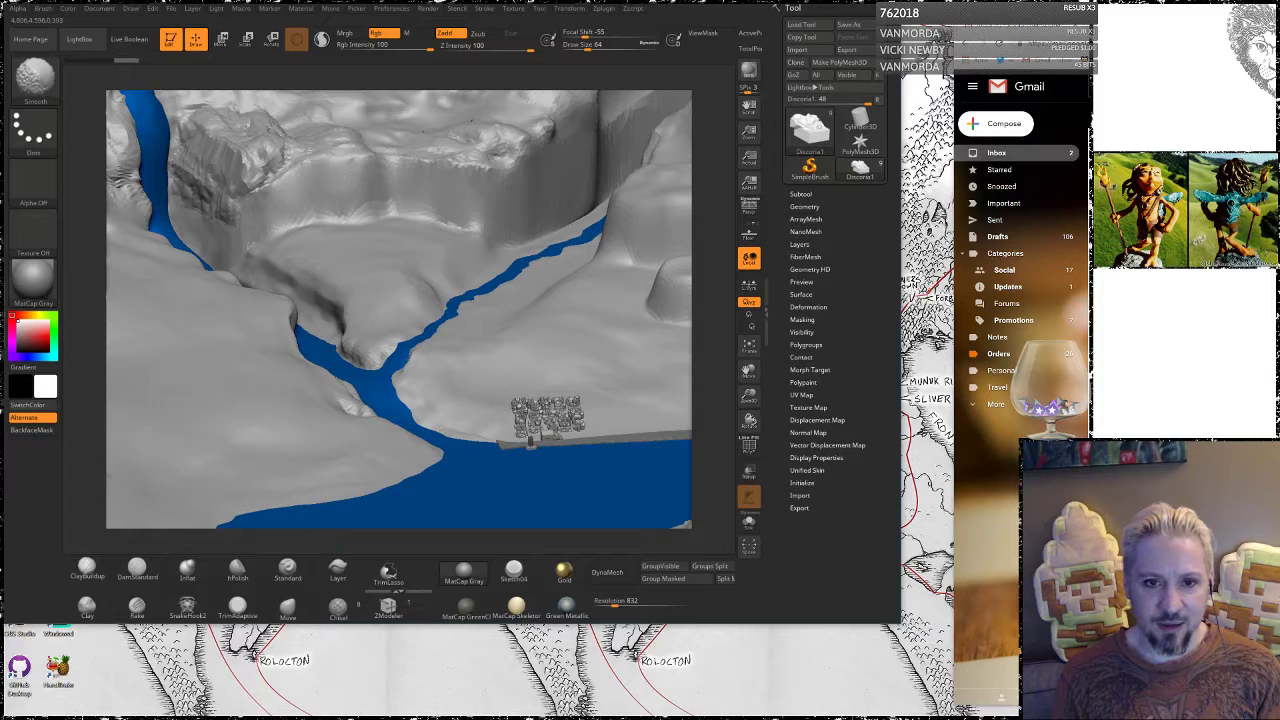
pyautogui.moveTo(480, 184)
pyautogui.keyDown('shift'); pyautogui.mouseDown()
pyautogui.moveTo(436, 172)
pyautogui.moveTo(488, 172)
pyautogui.mouseUp(); pyautogui.keyUp('shift')
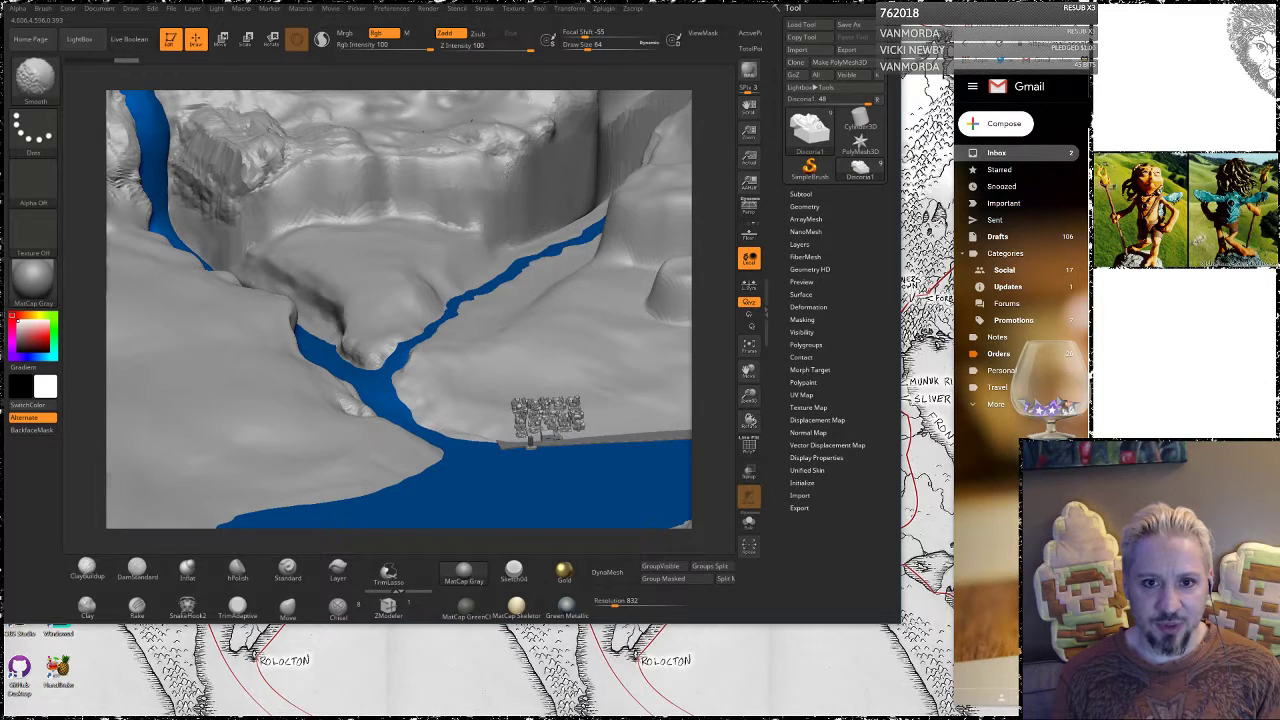
# Examine the terrain around the river fork, the harbour town and the surrounding cliffs from several angles
pyautogui.moveTo(712, 133); pyautogui.dragTo(713, 197)
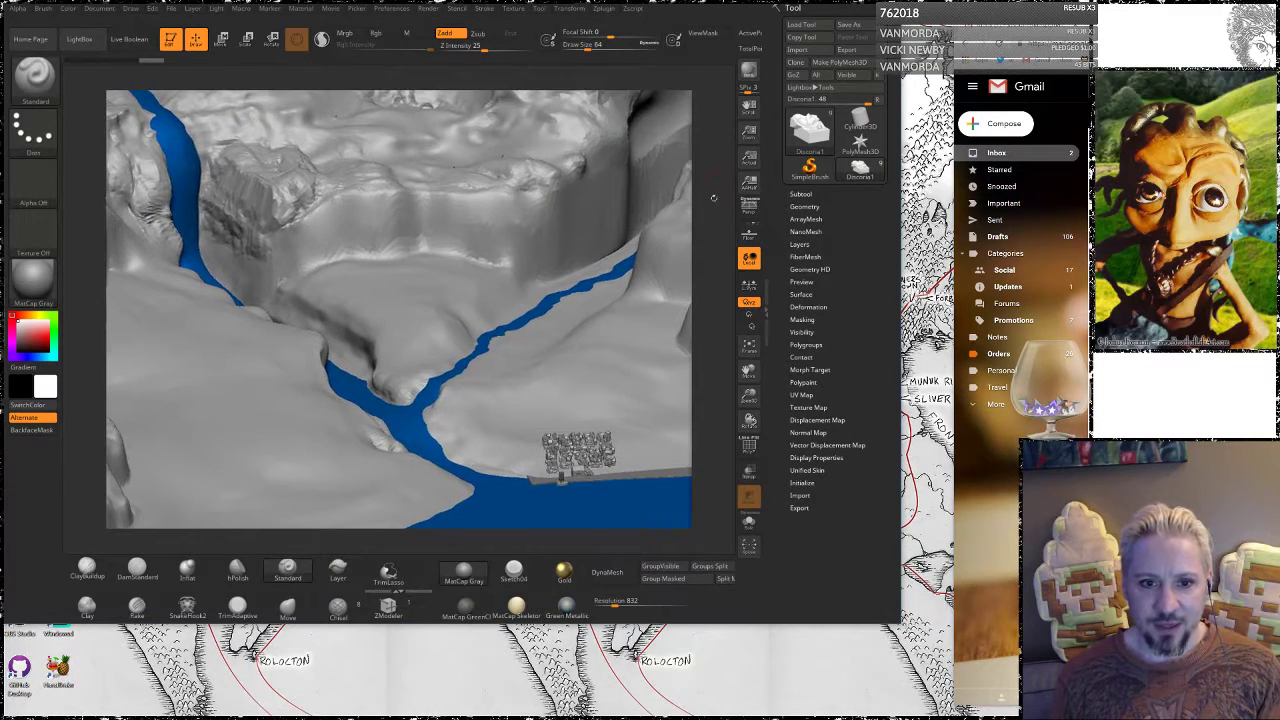
pyautogui.keyDown('alt'); pyautogui.moveTo(713, 272); pyautogui.dragTo(594, 197); pyautogui.keyUp('alt')
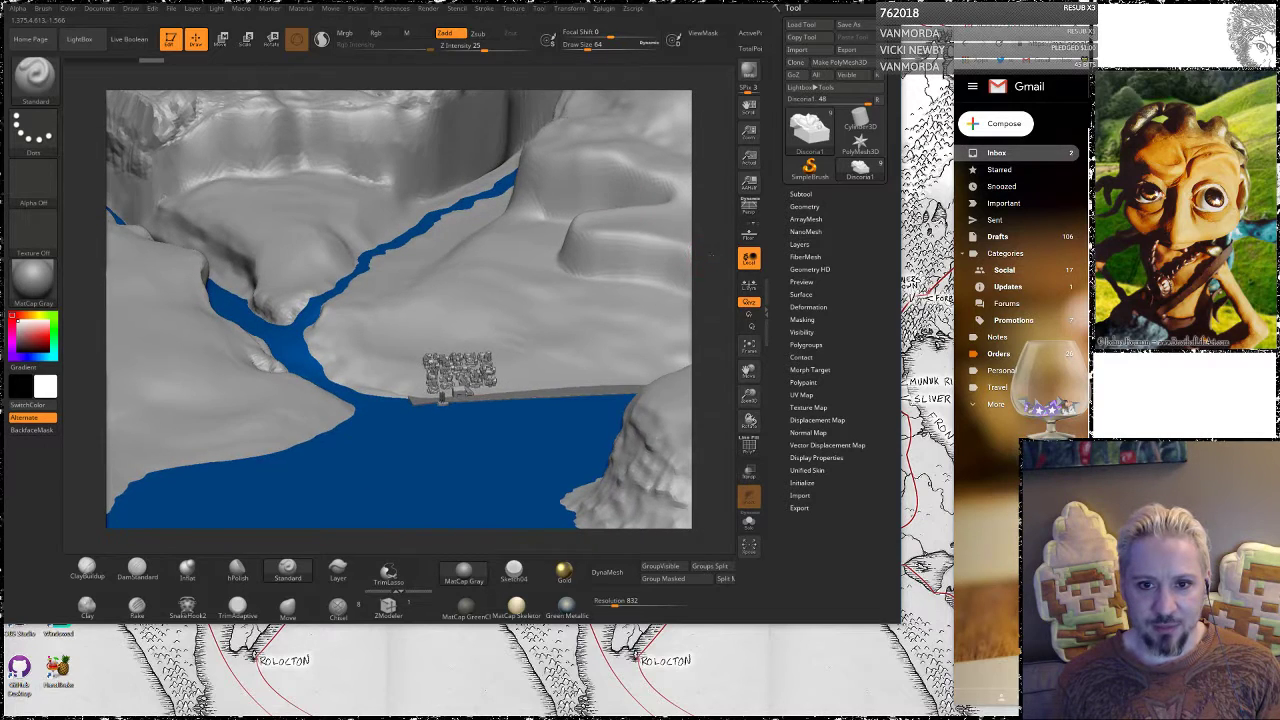
pyautogui.moveTo(697, 268)
pyautogui.mouseDown()
pyautogui.moveTo(715, 260)
pyautogui.moveTo(715, 345)
pyautogui.mouseUp()
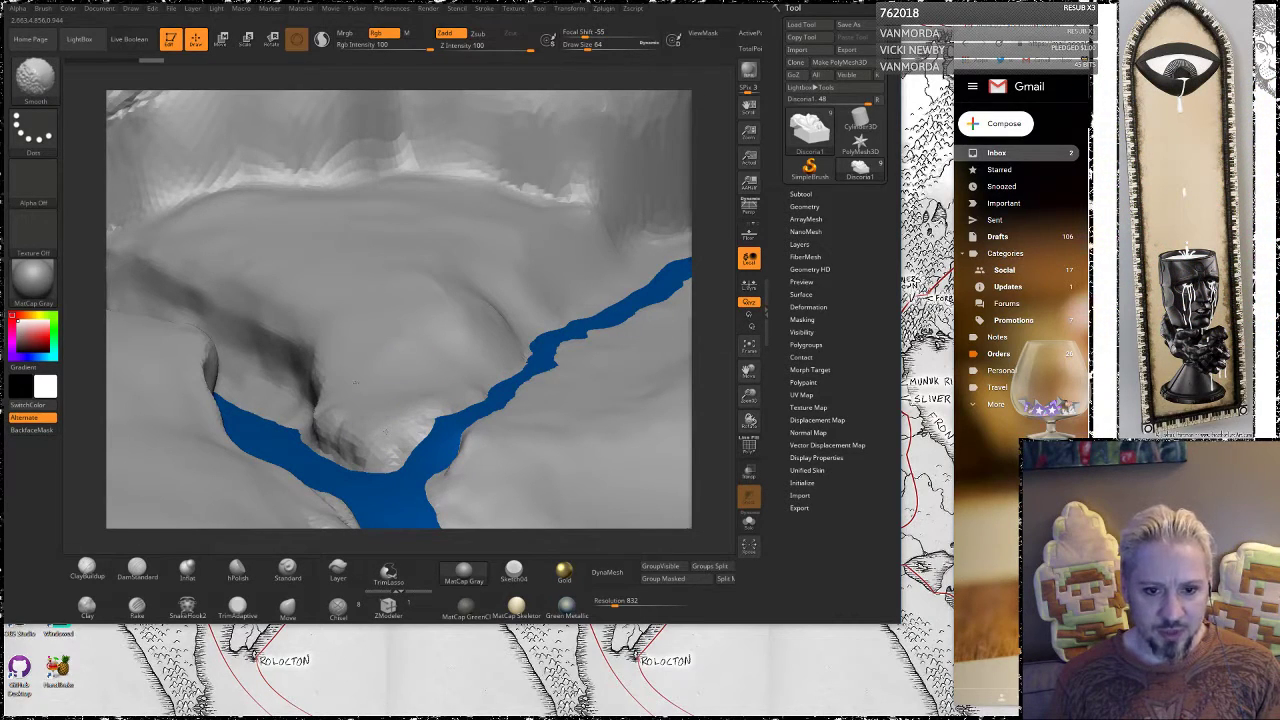
pyautogui.keyDown('alt'); pyautogui.moveTo(706, 328); pyautogui.dragTo(676, 266); pyautogui.keyUp('alt')
pyautogui.keyDown('alt'); pyautogui.moveTo(700, 362); pyautogui.dragTo(288, 430); pyautogui.keyUp('alt')
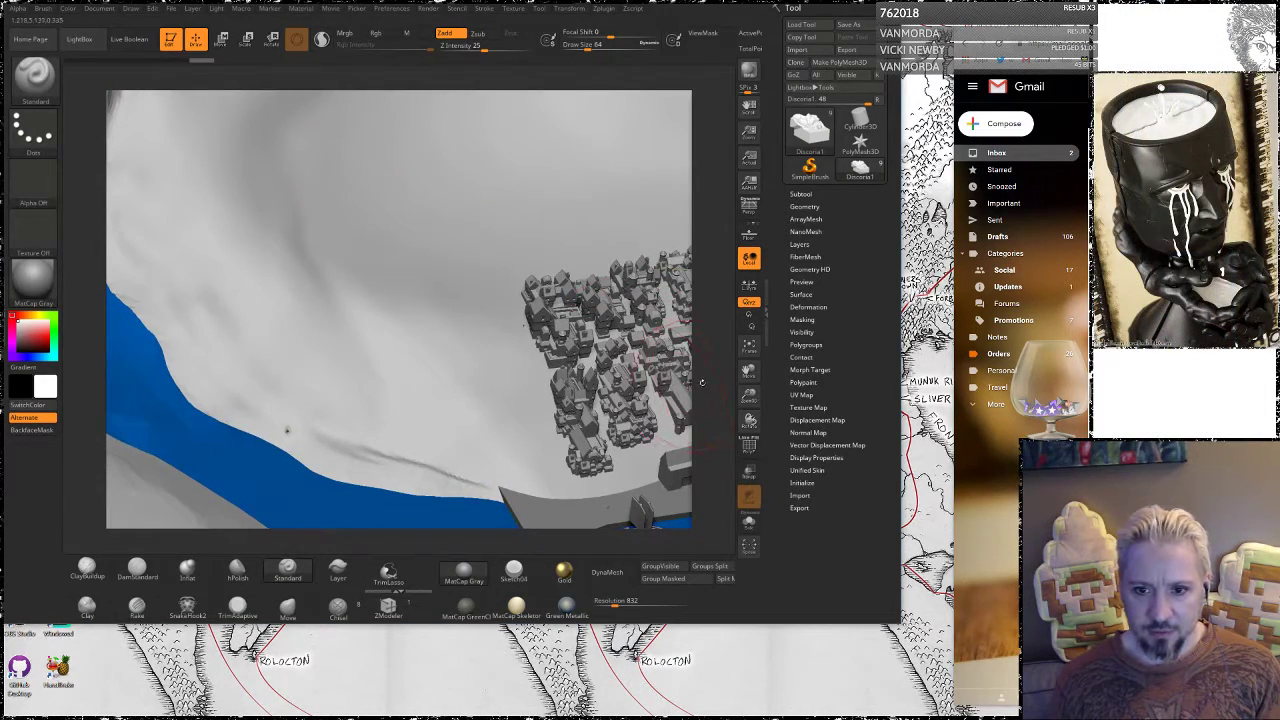
pyautogui.moveTo(702, 382); pyautogui.dragTo(527, 267)
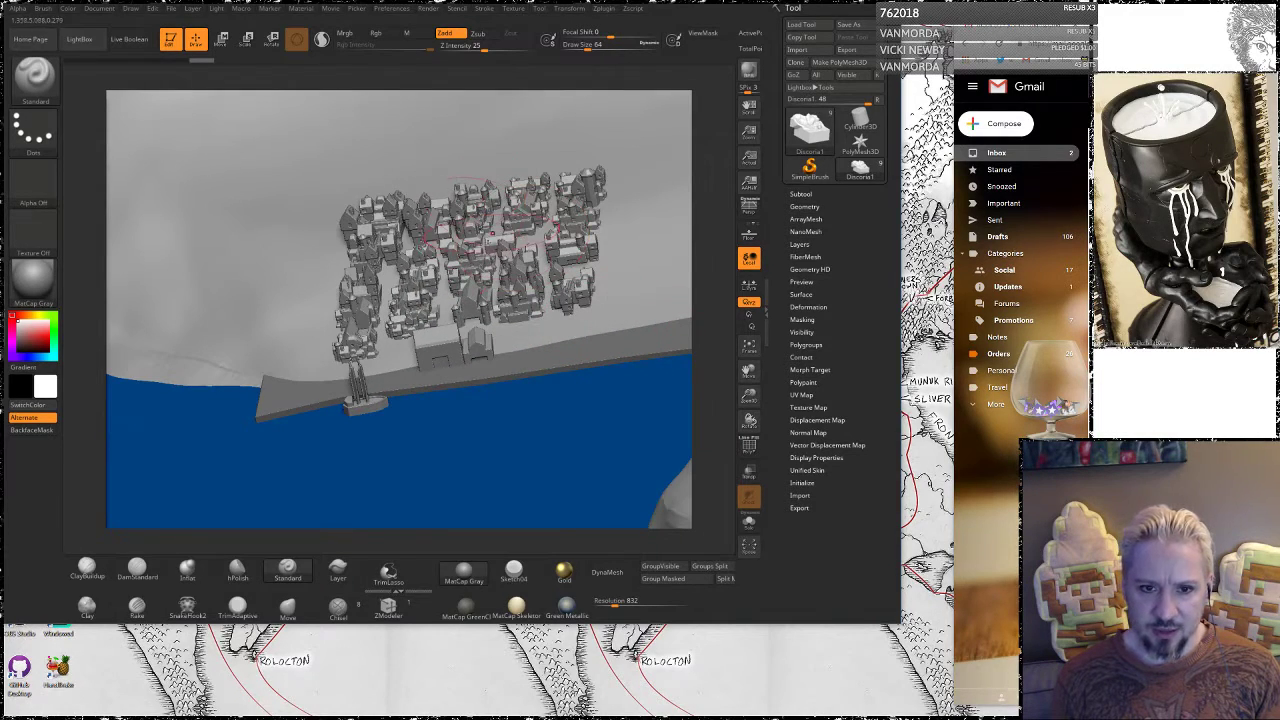
pyautogui.moveTo(716, 272); pyautogui.dragTo(780, 364)
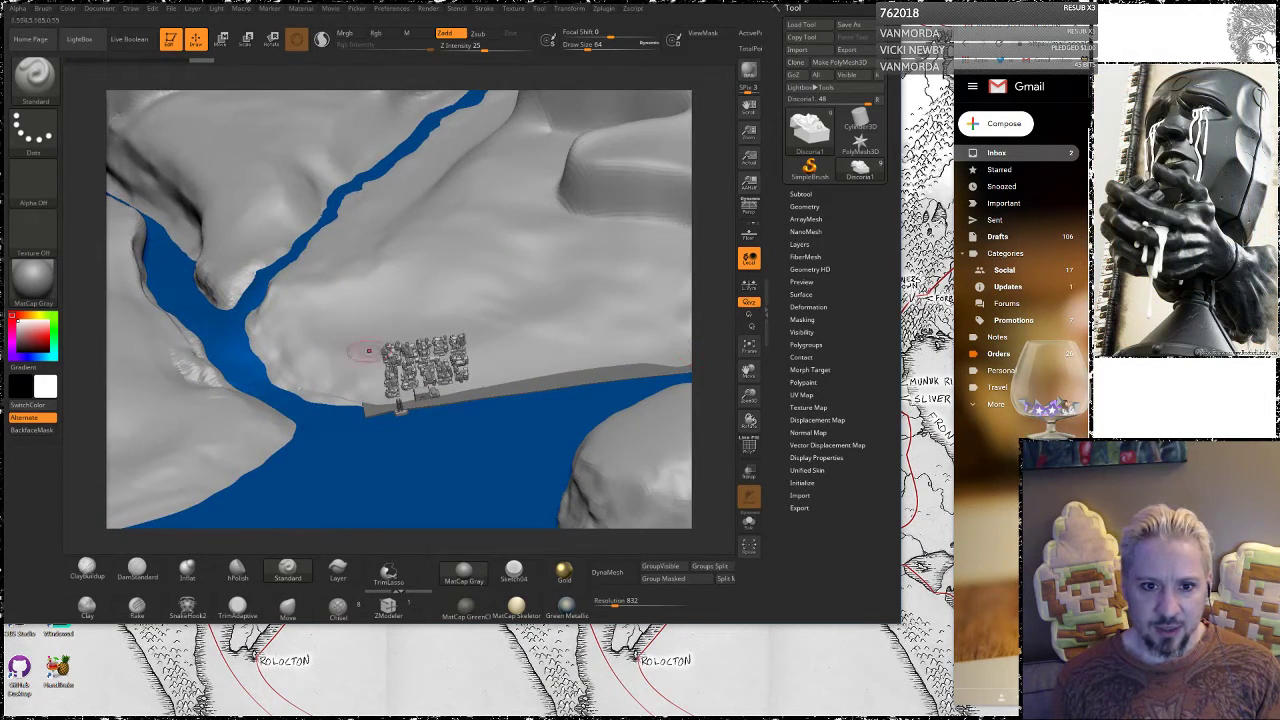
pyautogui.moveTo(727, 273); pyautogui.dragTo(568, 282)
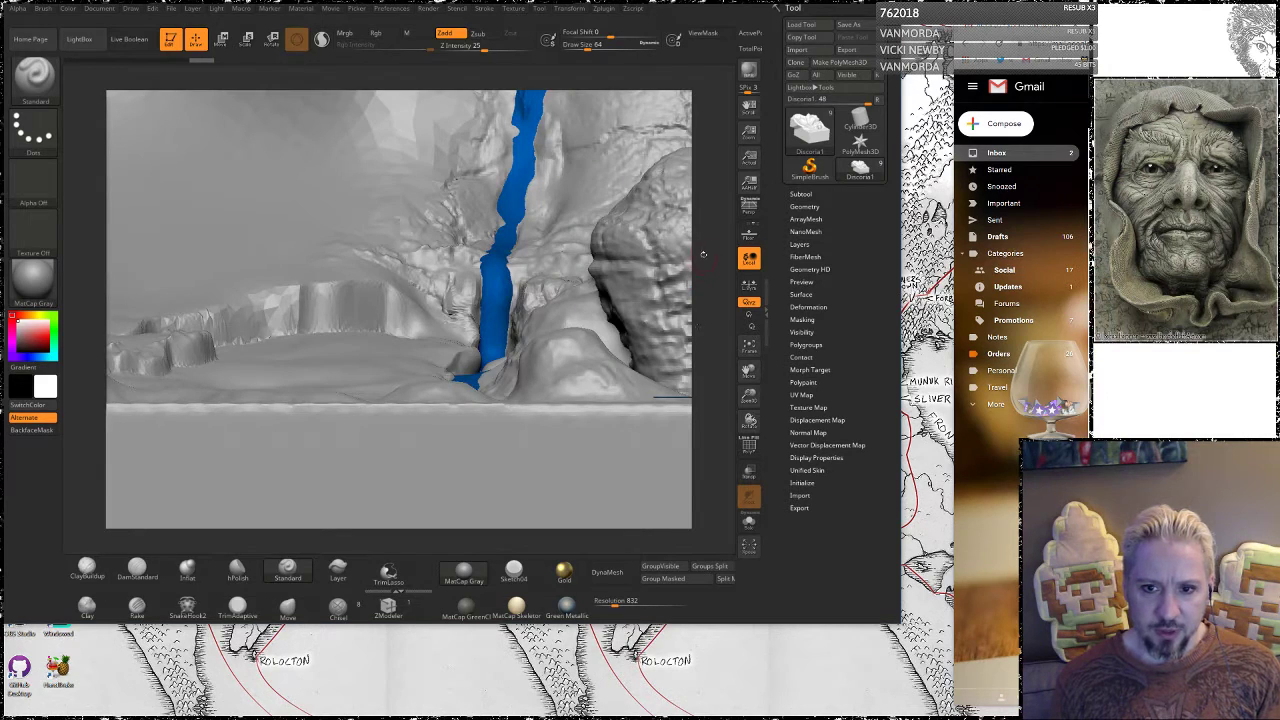
pyautogui.moveTo(703, 255); pyautogui.dragTo(575, 465)
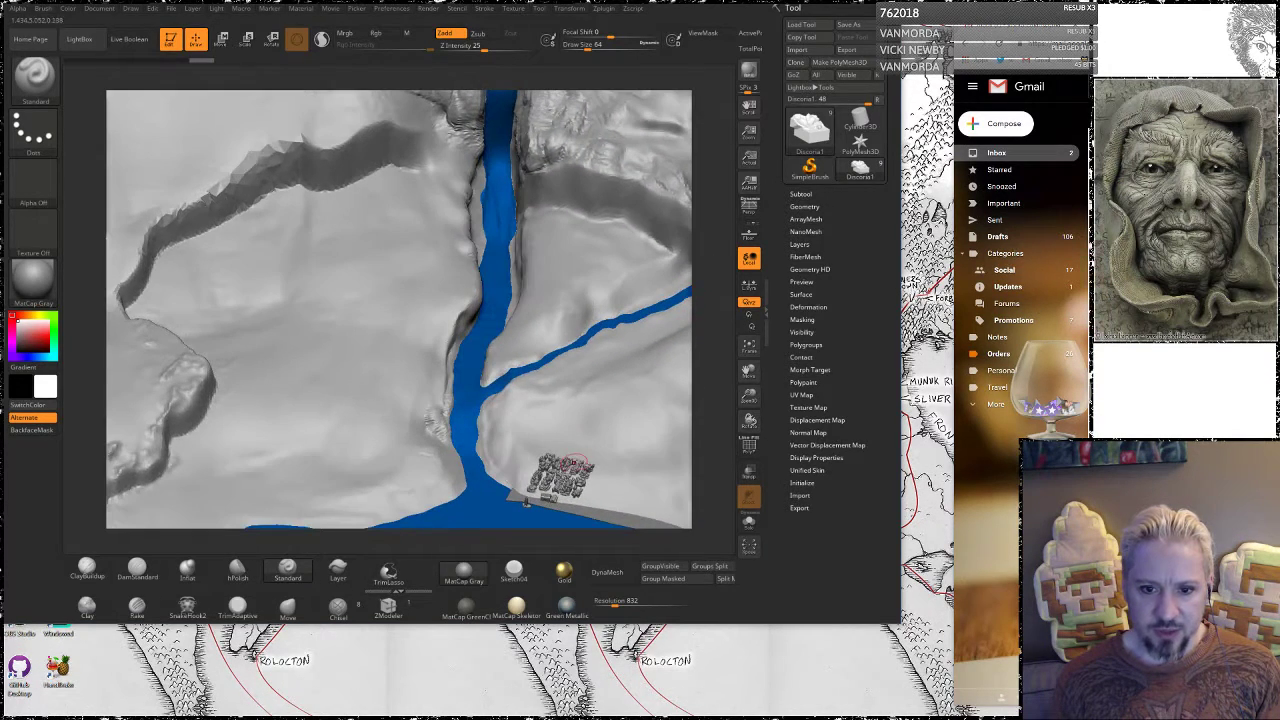
pyautogui.keyDown('alt'); pyautogui.moveTo(709, 332); pyautogui.dragTo(716, 400); pyautogui.keyUp('alt')
pyautogui.moveTo(718, 250); pyautogui.dragTo(683, 230)
pyautogui.moveTo(712, 298); pyautogui.dragTo(728, 246)
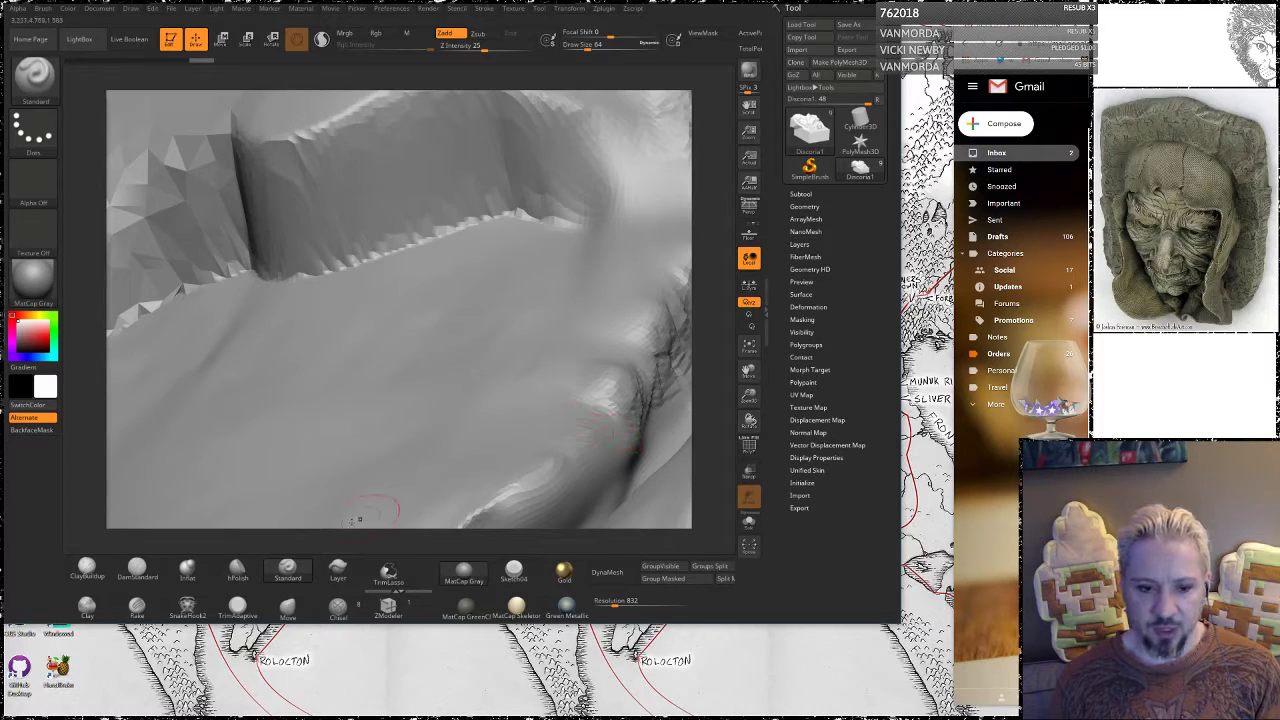
# Carve creases along the upper edge of the cliff on the river's west bank with the DamStandard brush
pyautogui.click(137, 570)
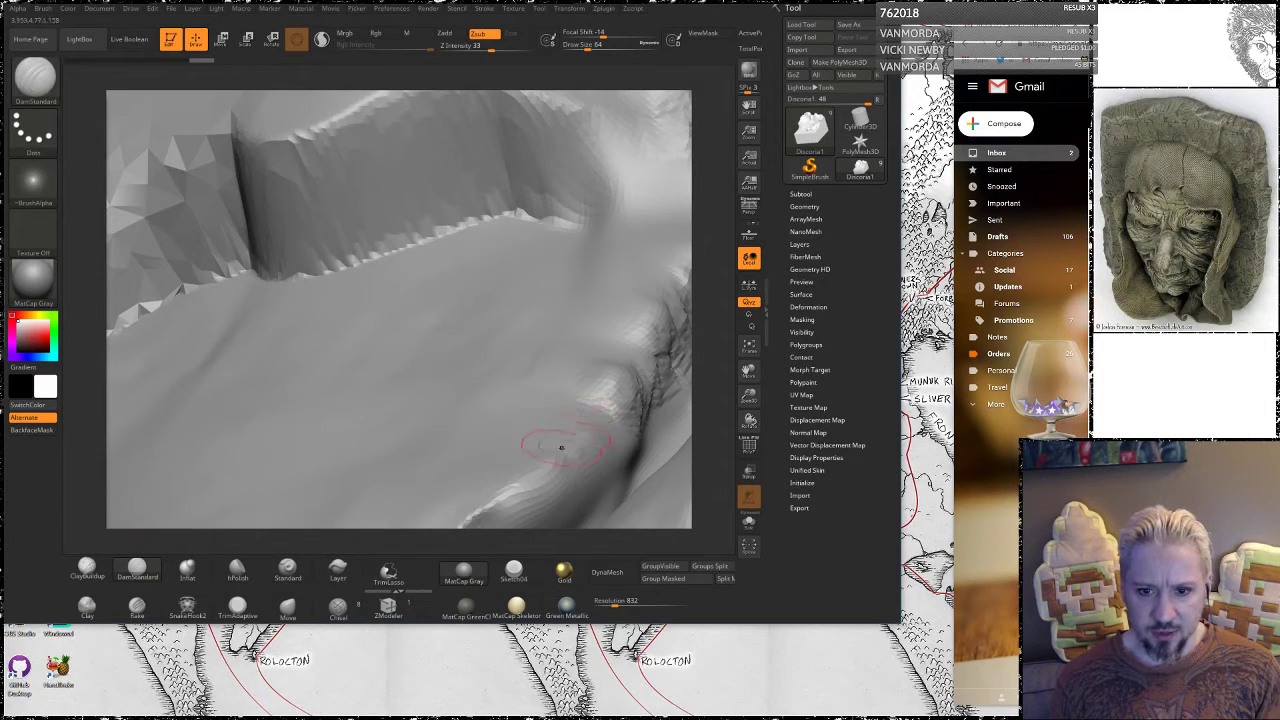
pyautogui.moveTo(586, 440); pyautogui.dragTo(642, 328)
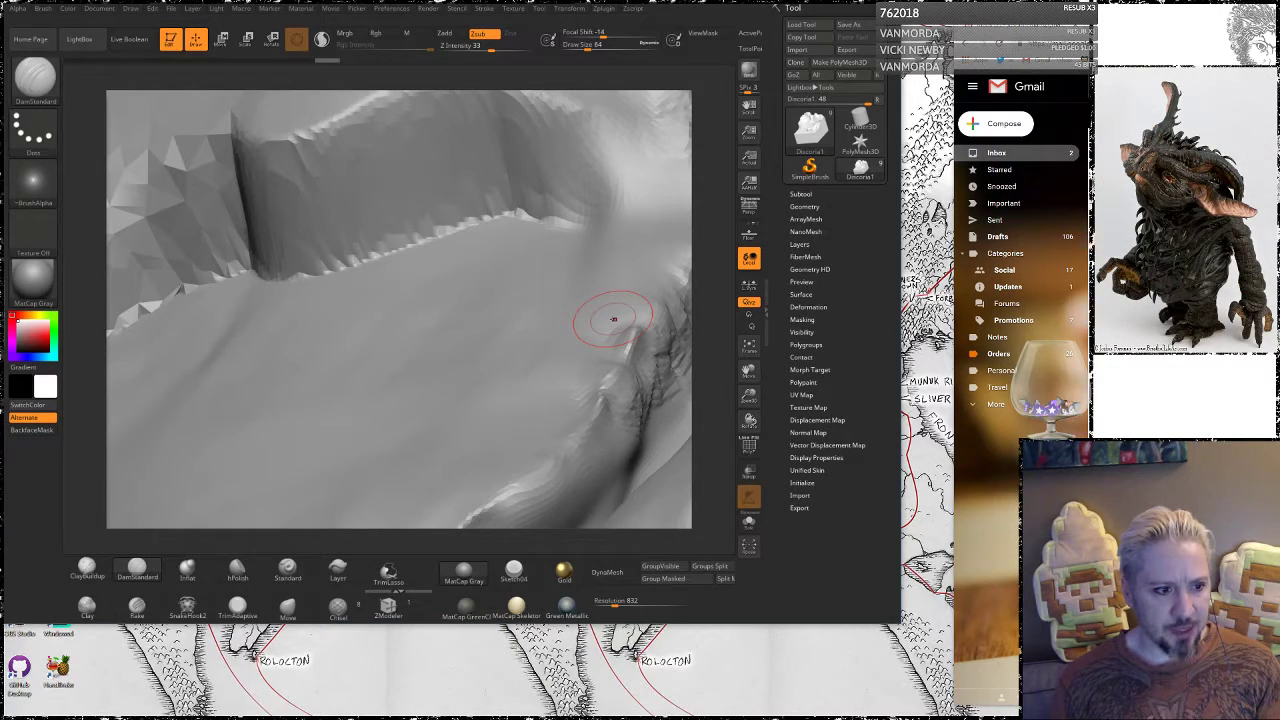
pyautogui.moveTo(613, 319)
pyautogui.mouseDown()
pyautogui.moveTo(628, 324)
pyautogui.moveTo(616, 341)
pyautogui.moveTo(649, 314)
pyautogui.moveTo(711, 309)
pyautogui.mouseUp()
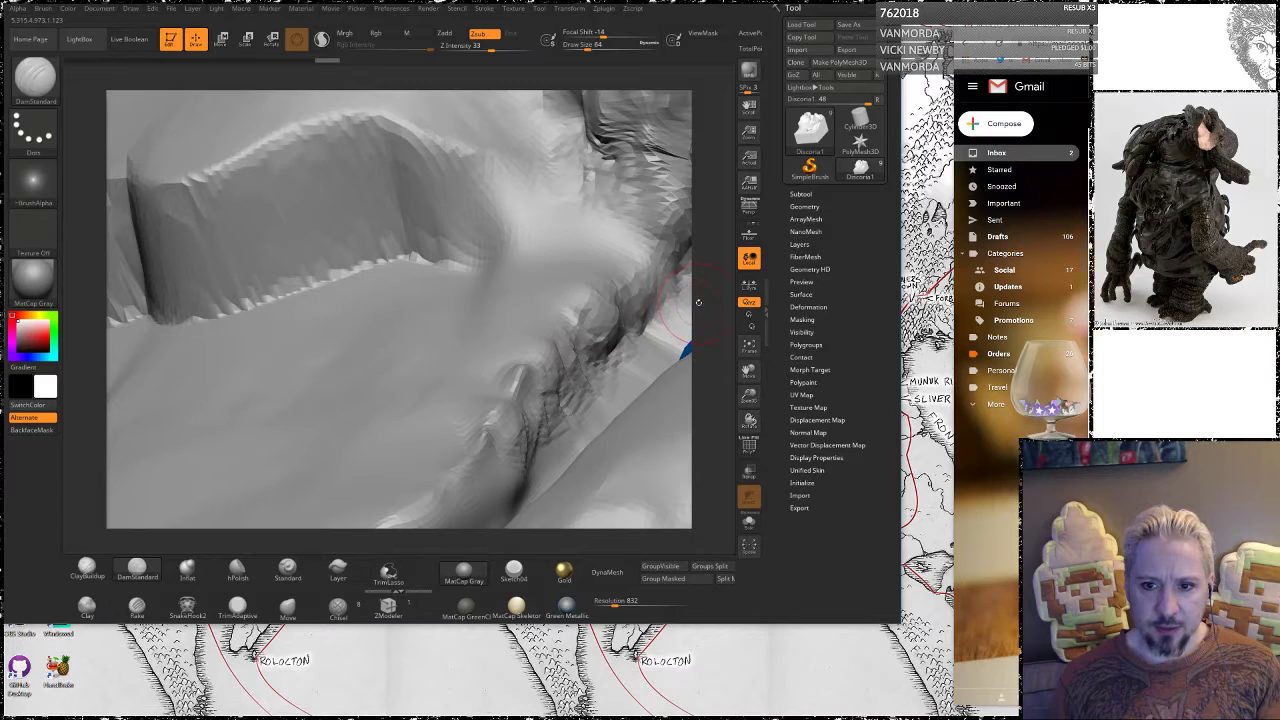
pyautogui.moveTo(697, 304)
pyautogui.mouseDown()
pyautogui.moveTo(488, 409)
pyautogui.moveTo(640, 292)
pyautogui.mouseUp()
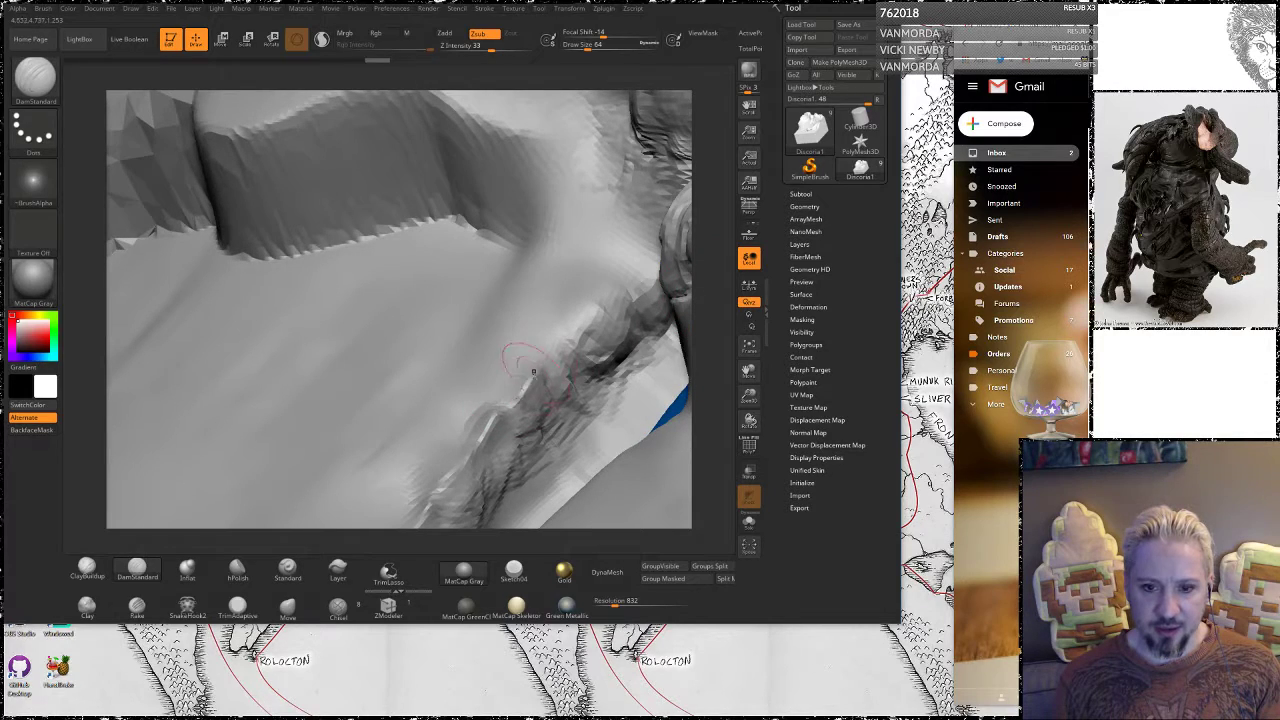
pyautogui.moveTo(533, 372)
pyautogui.mouseDown()
pyautogui.moveTo(627, 284)
pyautogui.moveTo(680, 320)
pyautogui.moveTo(610, 360)
pyautogui.mouseUp()
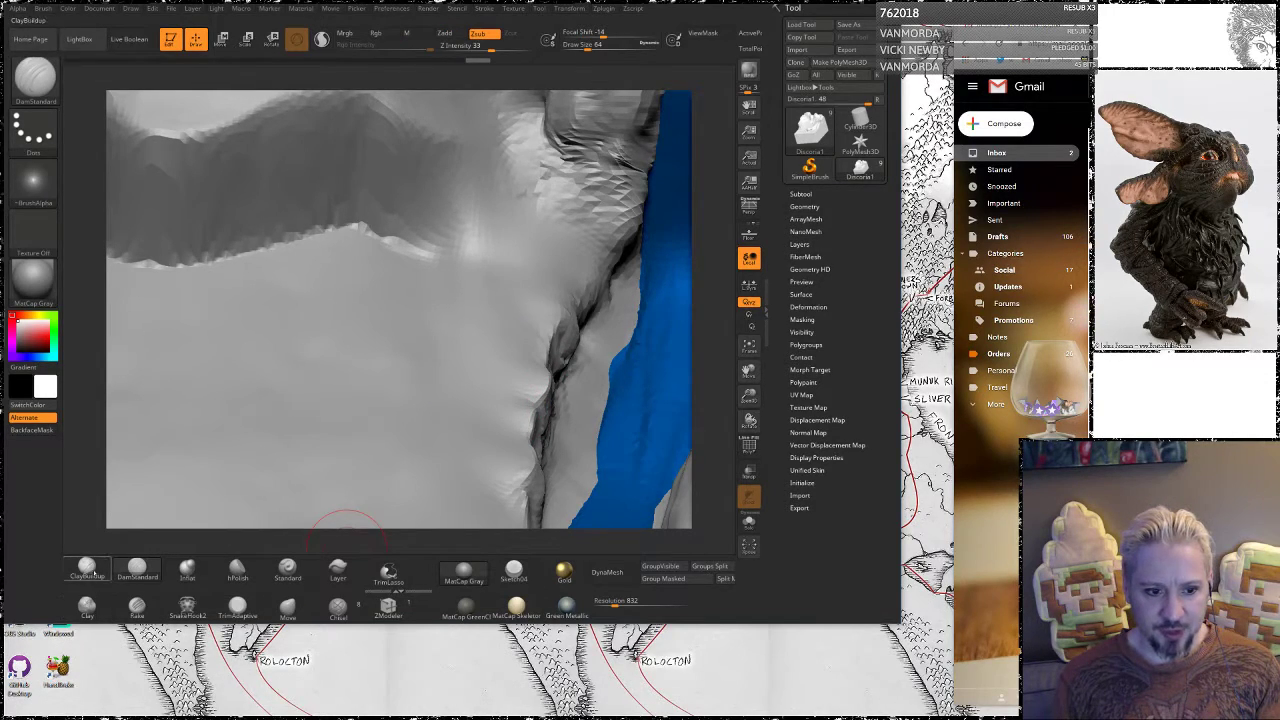
# Build up rocky forms along the west bank's cliff edge above the river fork with the ClayBuildup brush
pyautogui.click(87, 568)
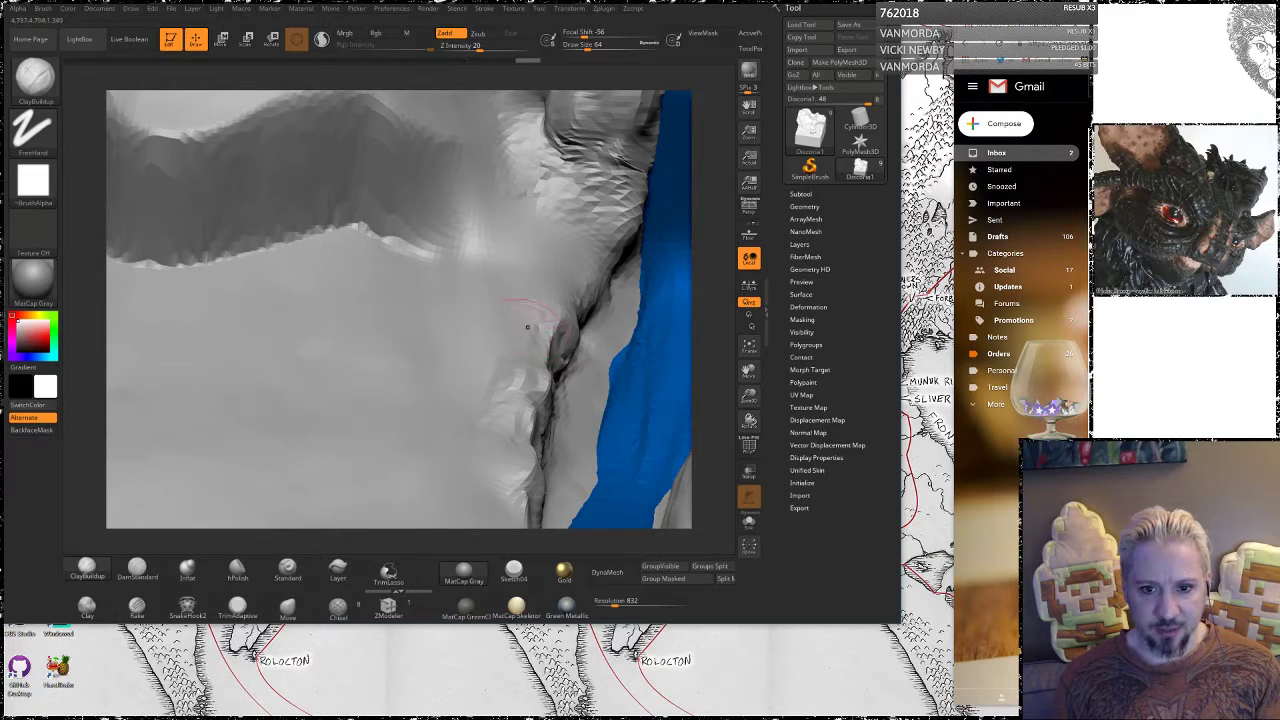
pyautogui.moveTo(707, 308)
pyautogui.mouseDown()
pyautogui.moveTo(728, 385)
pyautogui.moveTo(719, 328)
pyautogui.moveTo(645, 150)
pyautogui.mouseUp()
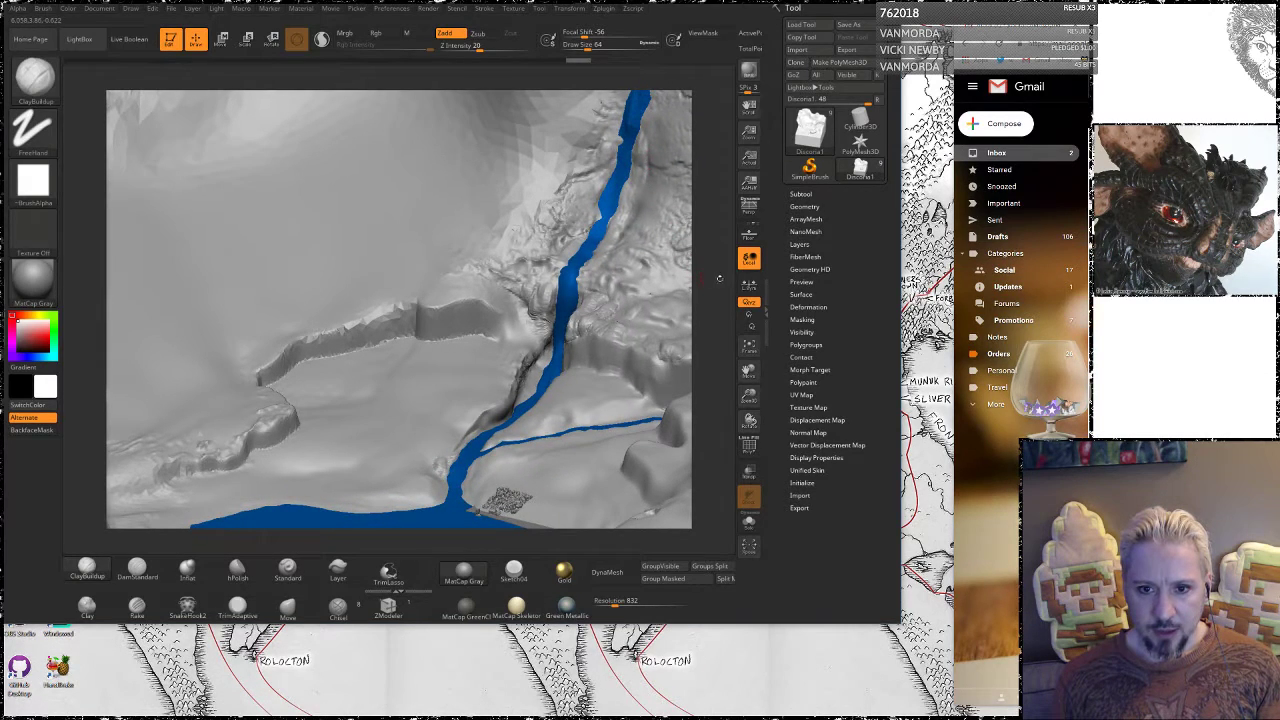
pyautogui.moveTo(719, 279)
pyautogui.mouseDown()
pyautogui.moveTo(701, 298)
pyautogui.moveTo(717, 312)
pyautogui.moveTo(715, 371)
pyautogui.moveTo(660, 310)
pyautogui.moveTo(640, 336)
pyautogui.moveTo(671, 306)
pyautogui.mouseUp()
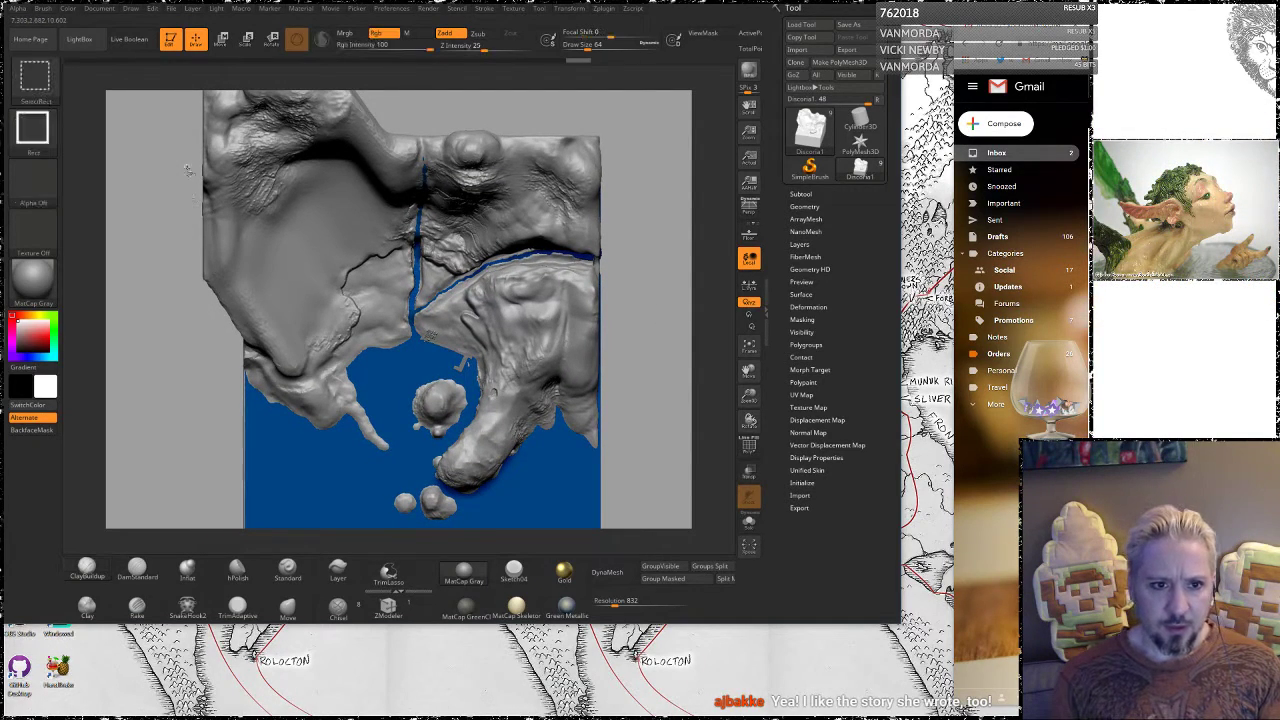
# Isolate the terrain around the river fork and harbour by hiding the surrounding land, and frame the remaining area
pyautogui.keyDown('ctrl'); pyautogui.keyDown('shift'); pyautogui.moveTo(184, 175); pyautogui.dragTo(493, 380); pyautogui.keyUp('shift'); pyautogui.keyUp('ctrl')
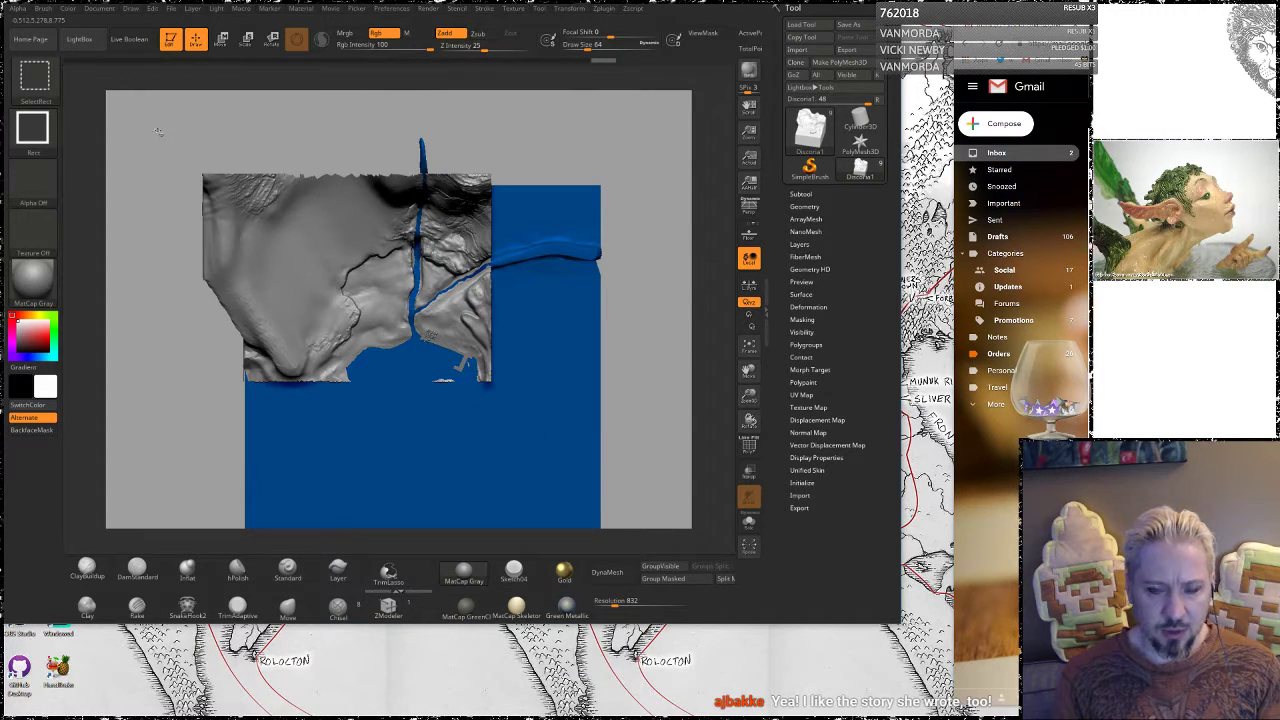
pyautogui.moveTo(158, 130)
pyautogui.keyDown('ctrl'); pyautogui.keyDown('alt'); pyautogui.keyDown('shift'); pyautogui.mouseDown()
pyautogui.moveTo(267, 453)
pyautogui.moveTo(298, 470)
pyautogui.mouseUp(); pyautogui.keyUp('shift'); pyautogui.keyUp('alt'); pyautogui.keyUp('ctrl')
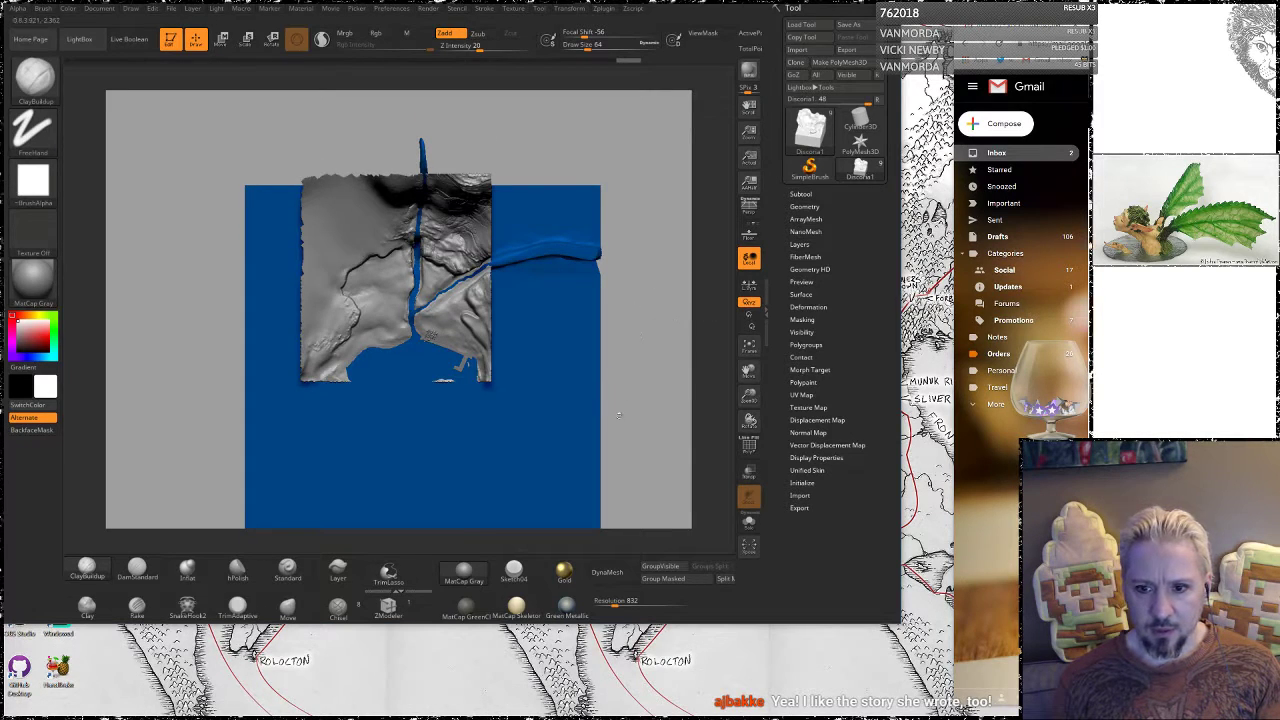
pyautogui.moveTo(619, 415); pyautogui.dragTo(472, 494)
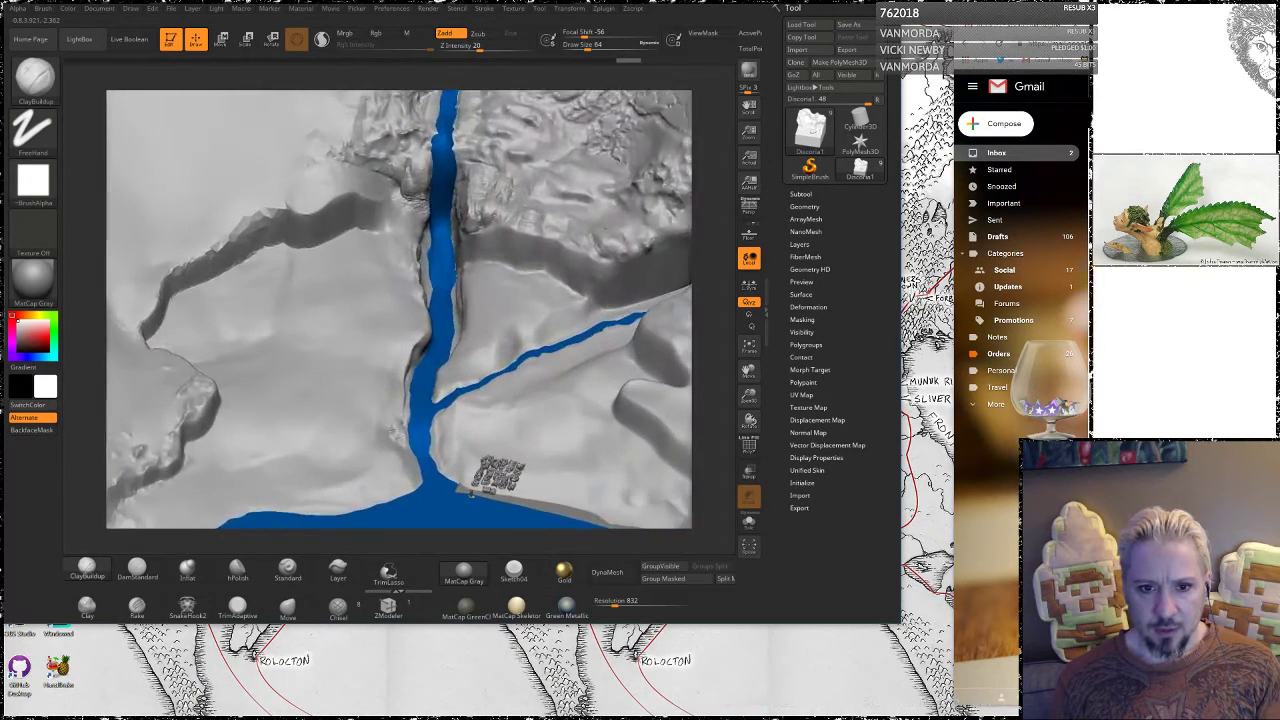
pyautogui.keyDown('alt'); pyautogui.moveTo(660, 314); pyautogui.dragTo(668, 306); pyautogui.keyUp('alt')
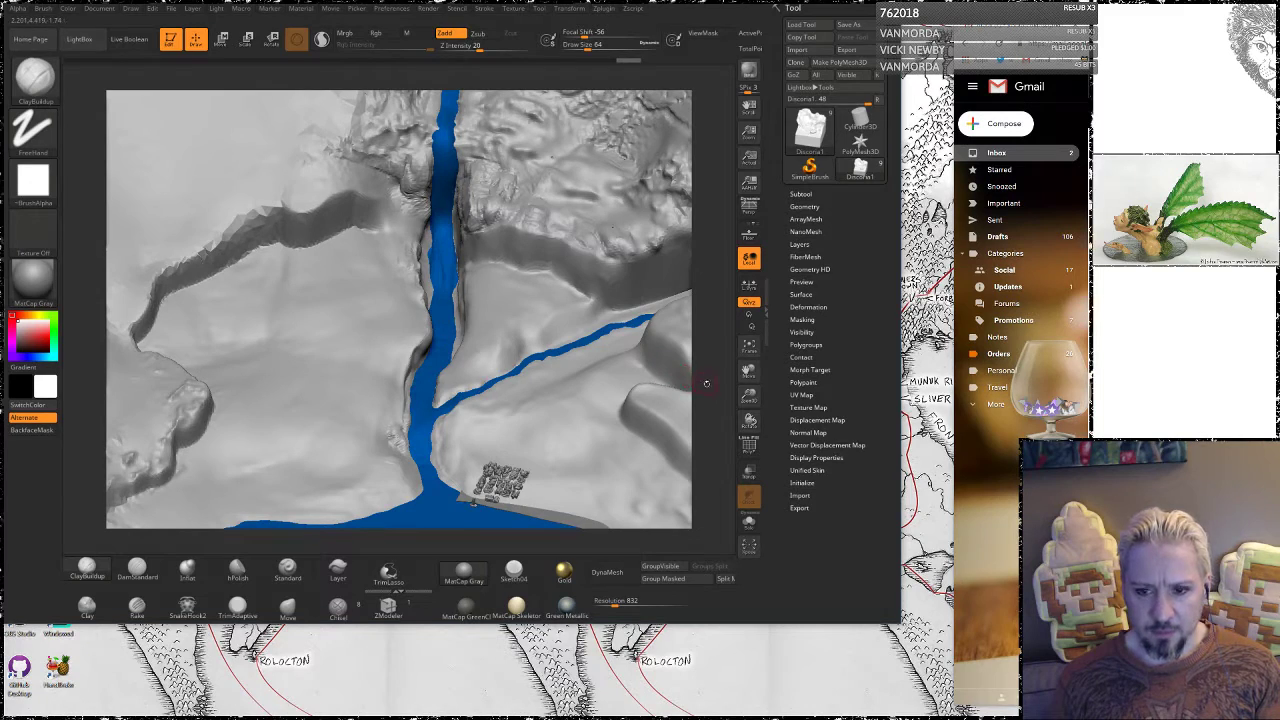
pyautogui.press('f')
pyautogui.moveTo(687, 401); pyautogui.dragTo(575, 224)
pyautogui.keyDown('ctrl'); pyautogui.keyDown('shift'); pyautogui.moveTo(584, 154); pyautogui.dragTo(209, 372); pyautogui.keyUp('shift'); pyautogui.keyUp('ctrl')
pyautogui.moveTo(622, 283); pyautogui.dragTo(641, 587)
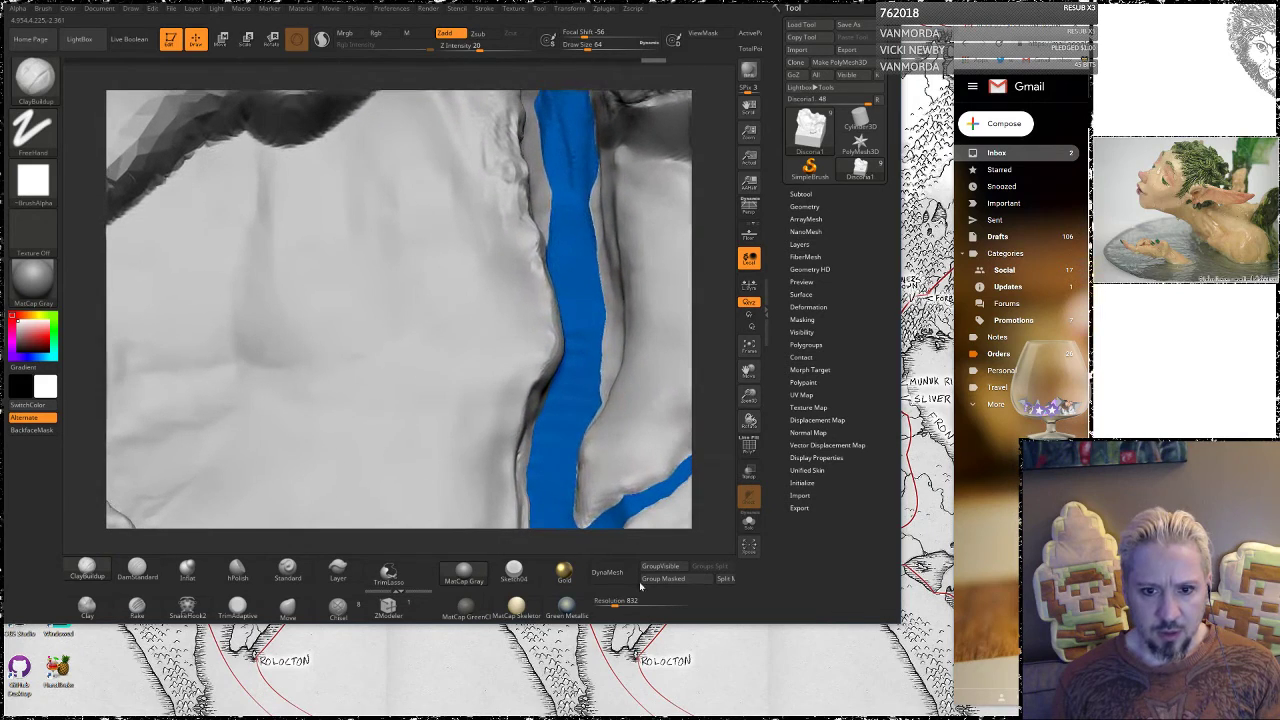
# Smooth the built-up upper edge of the west bank's cliff with the Smooth brush
pyautogui.moveTo(715, 311); pyautogui.dragTo(561, 312)
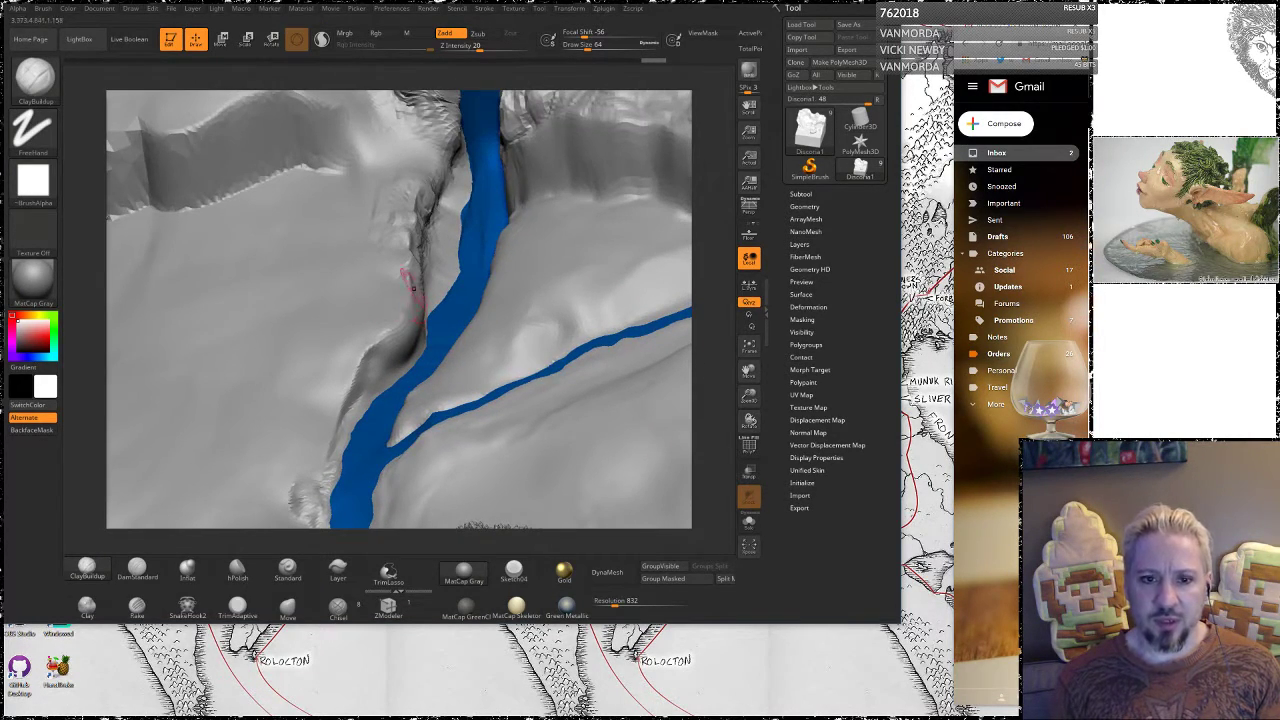
pyautogui.keyDown('shift'); pyautogui.moveTo(412, 288); pyautogui.dragTo(389, 228); pyautogui.keyUp('shift')
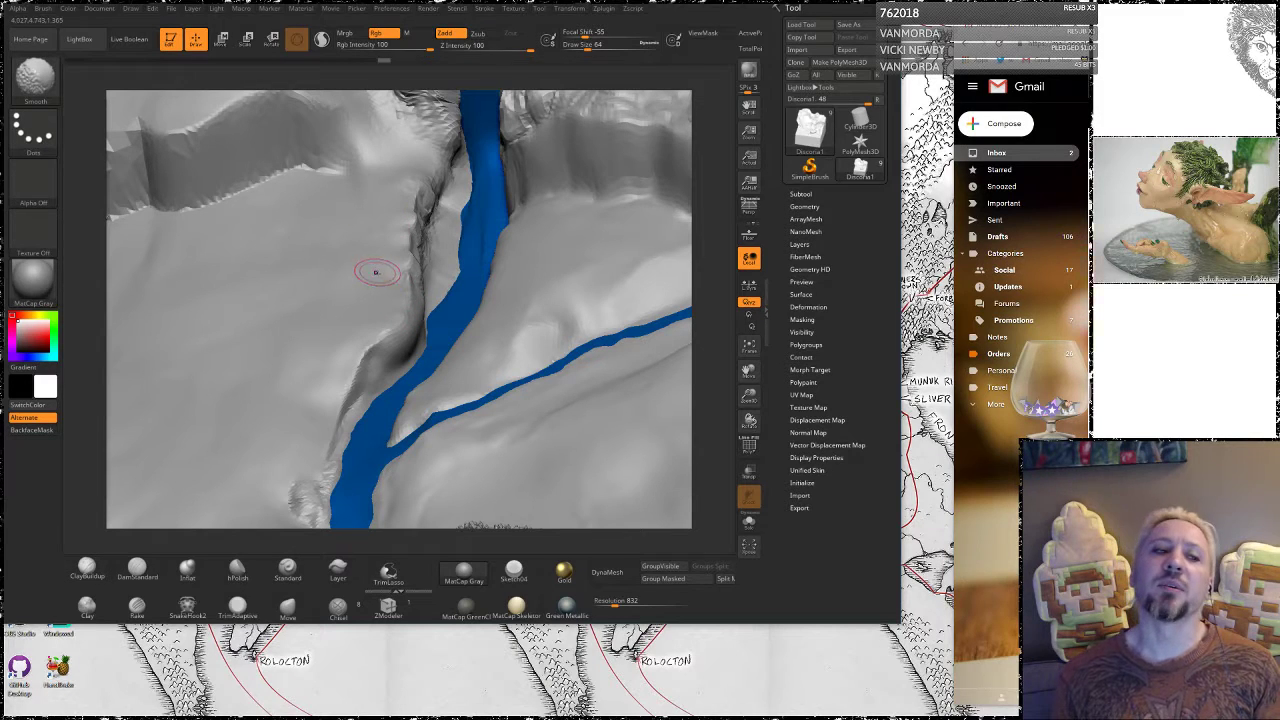
# Carve a crisper ridge along the east bank above the river fork with DamStandard and smooth the slope beside it
pyautogui.moveTo(701, 264); pyautogui.dragTo(625, 293)
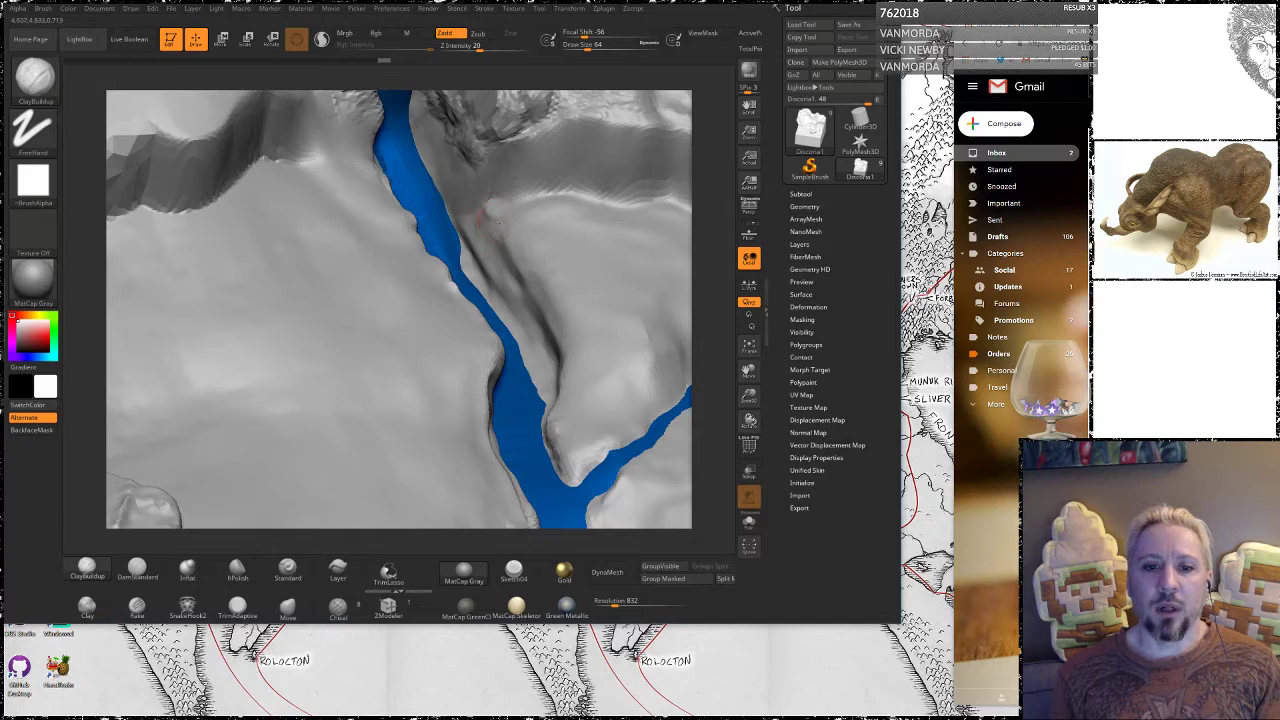
pyautogui.moveTo(505, 234); pyautogui.dragTo(537, 302)
pyautogui.hotkey('ctrl', 'z')
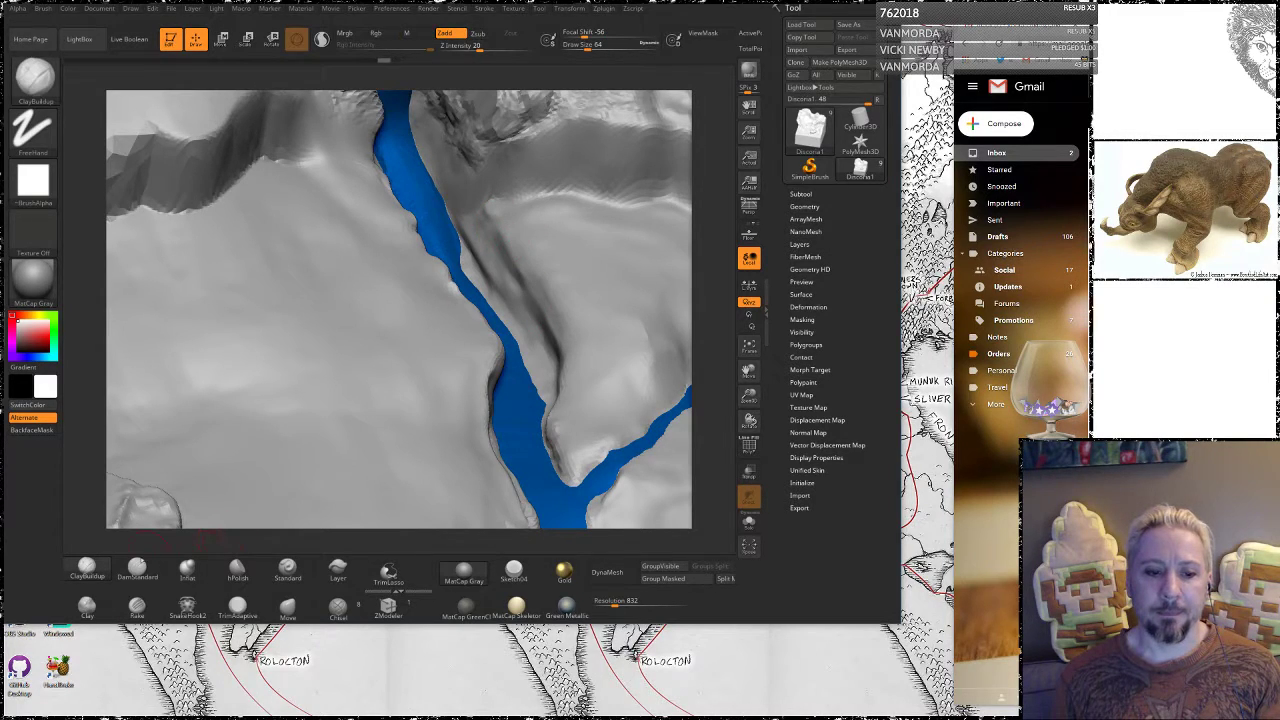
pyautogui.click(137, 570)
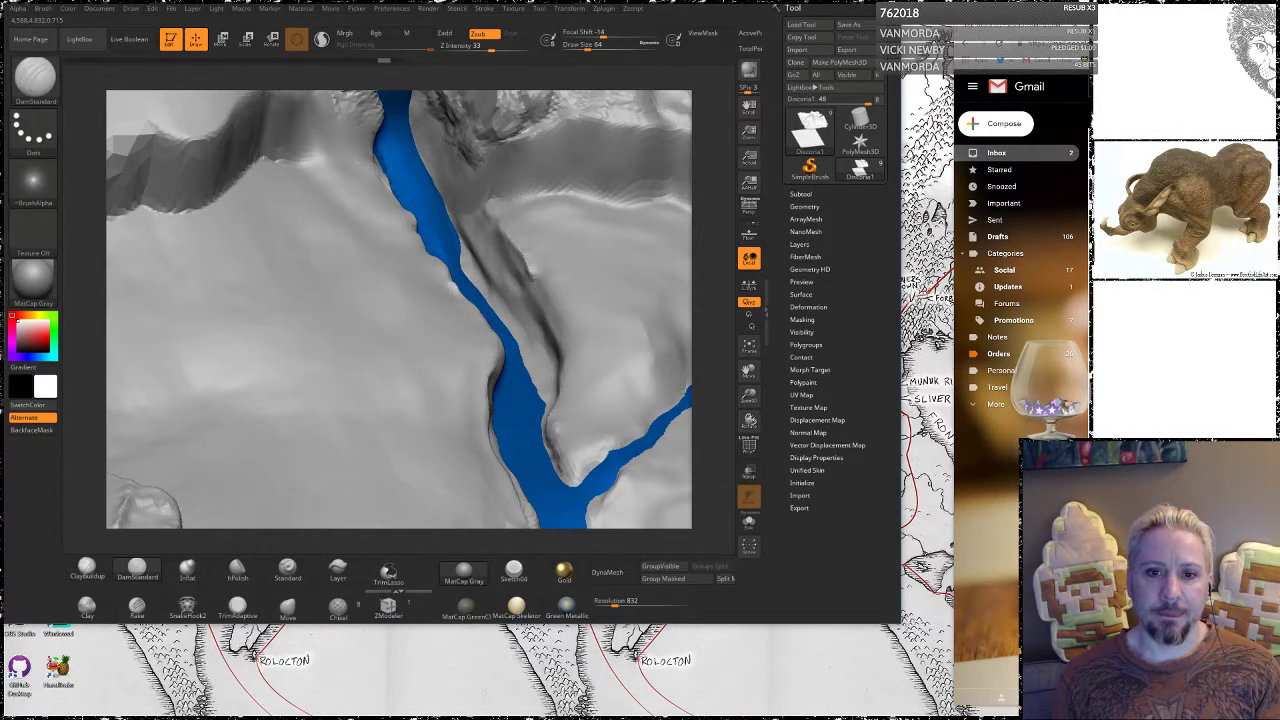
pyautogui.moveTo(538, 290); pyautogui.dragTo(553, 372)
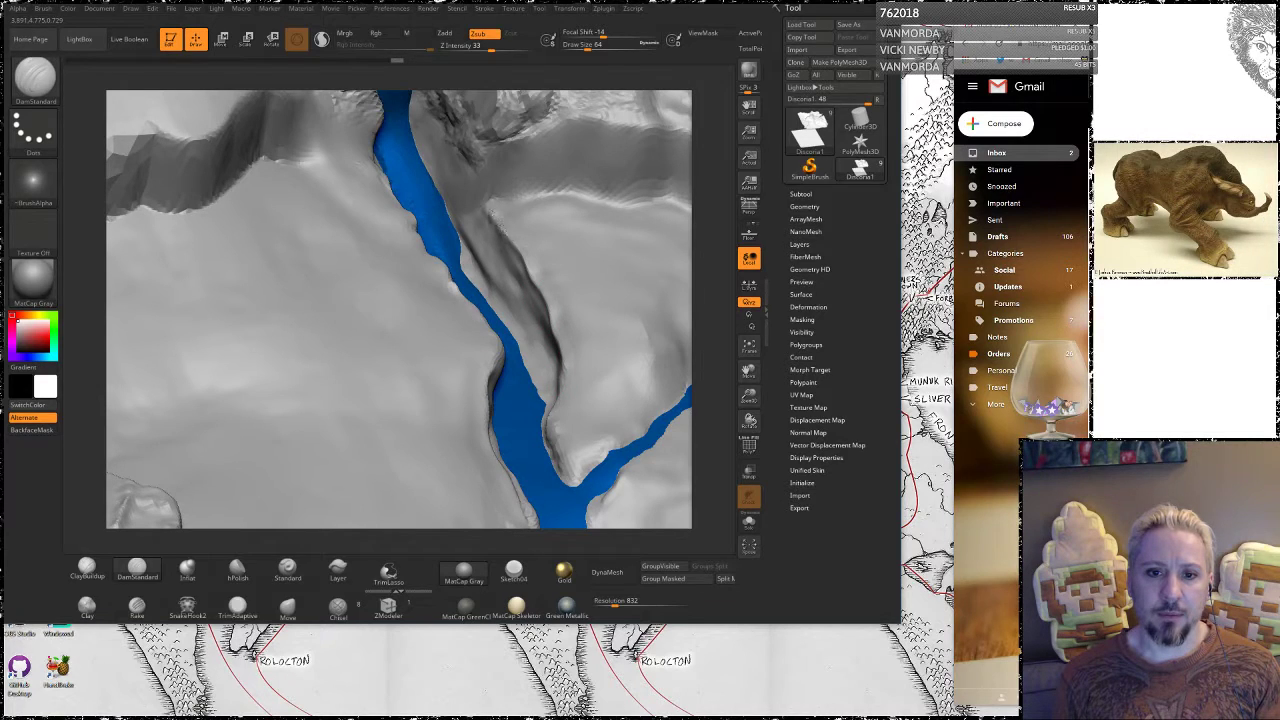
pyautogui.moveTo(661, 247); pyautogui.dragTo(700, 274, button='right')
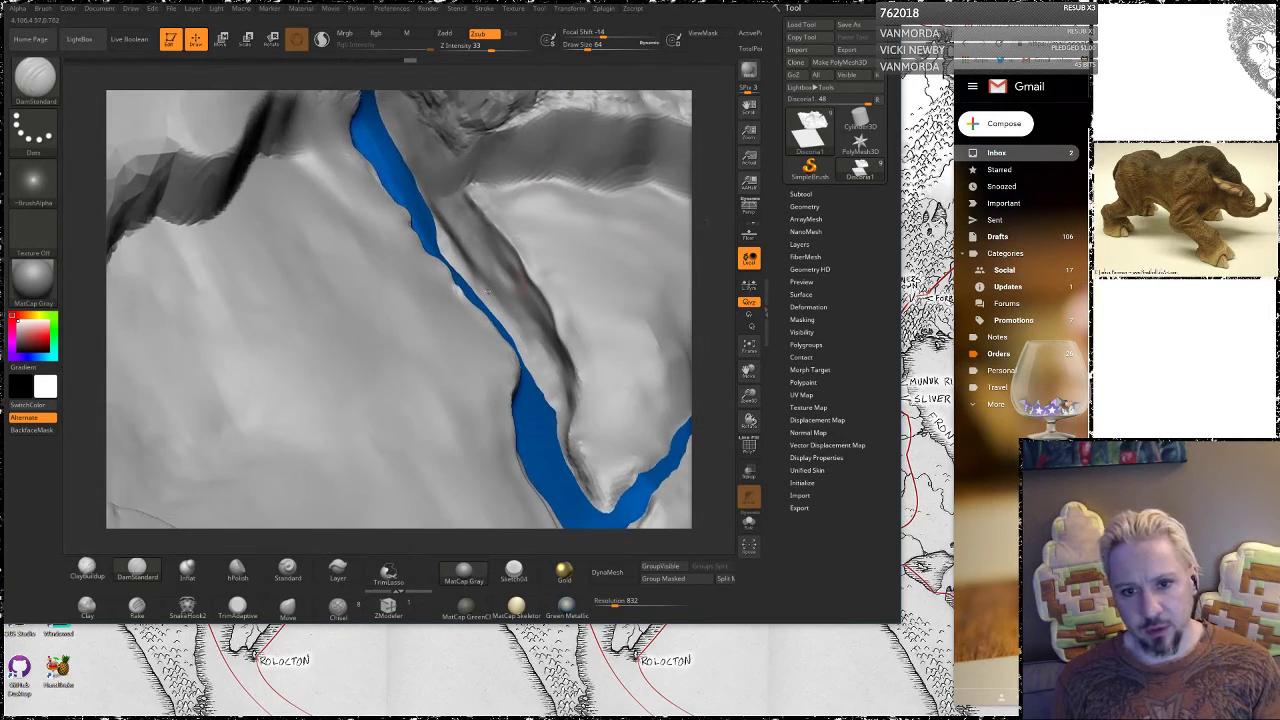
pyautogui.keyDown('shift'); pyautogui.moveTo(482, 264); pyautogui.dragTo(500, 300); pyautogui.keyUp('shift')
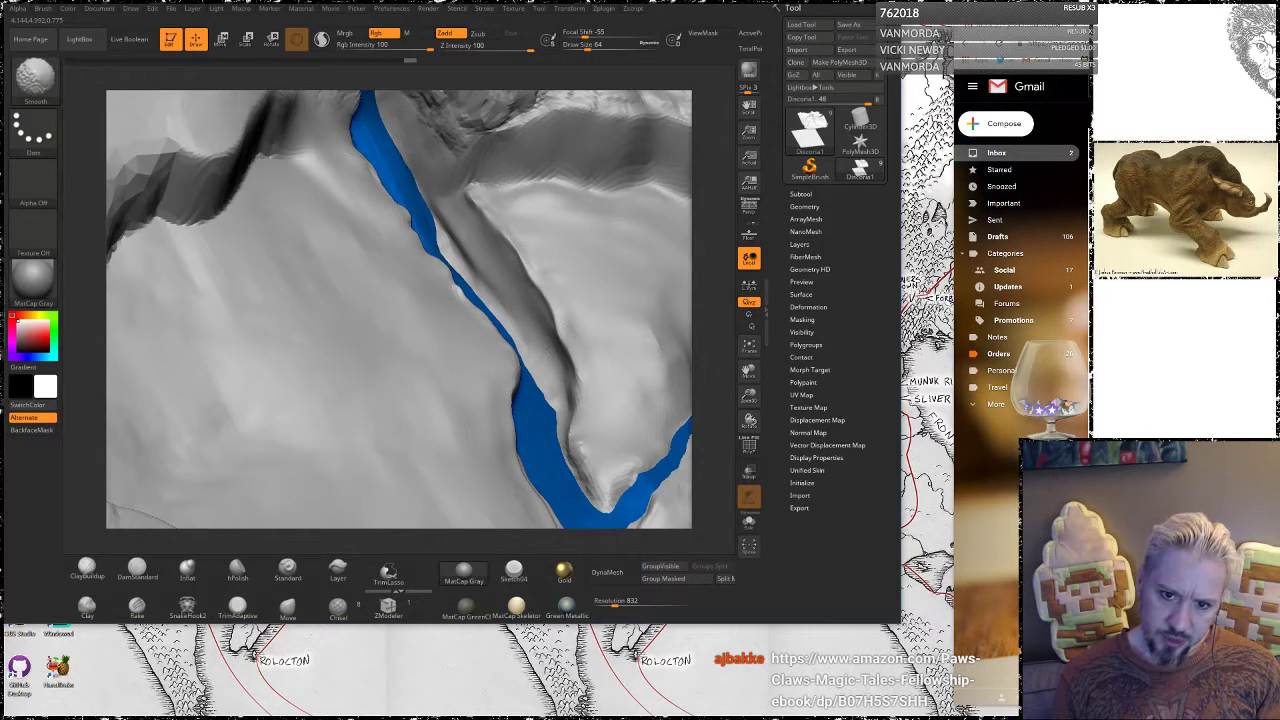
# Smooth the rough rock outcrop on the west bank just below the river fork
pyautogui.moveTo(708, 278); pyautogui.dragTo(682, 250)
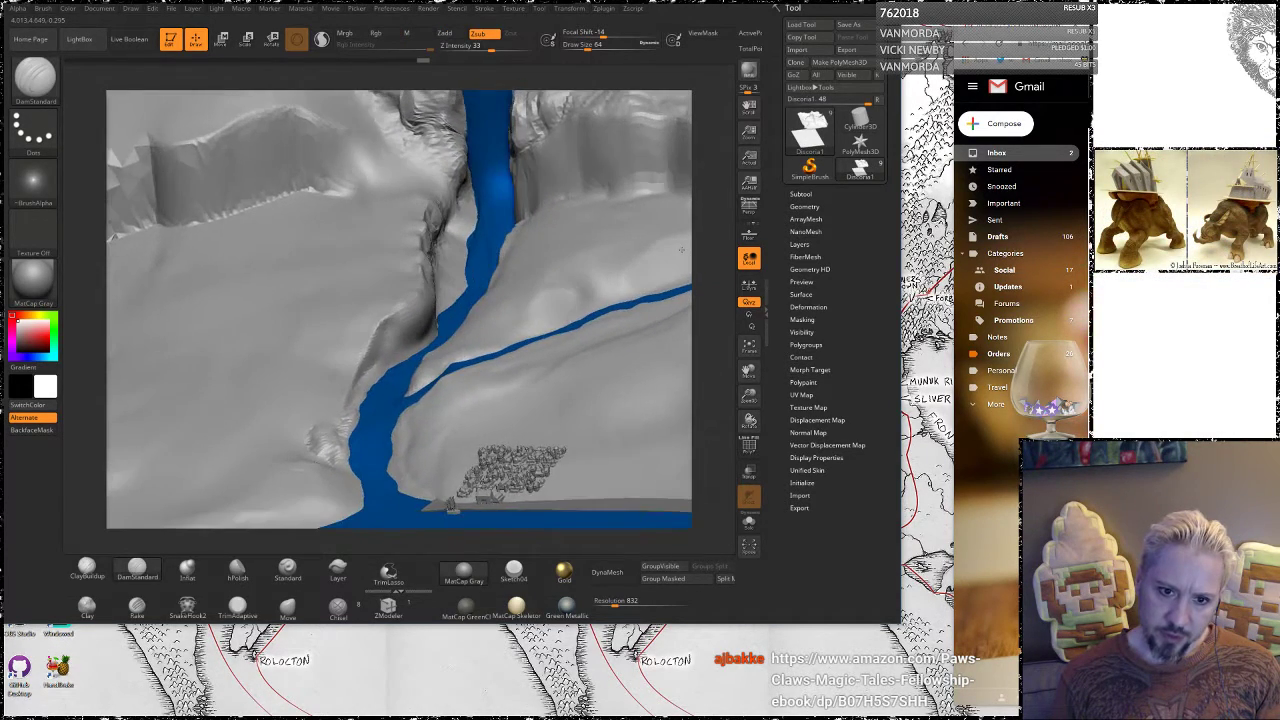
pyautogui.moveTo(681, 250)
pyautogui.mouseDown(button='right')
pyautogui.moveTo(699, 315)
pyautogui.moveTo(324, 397)
pyautogui.mouseUp(button='right')
pyautogui.press('shift')
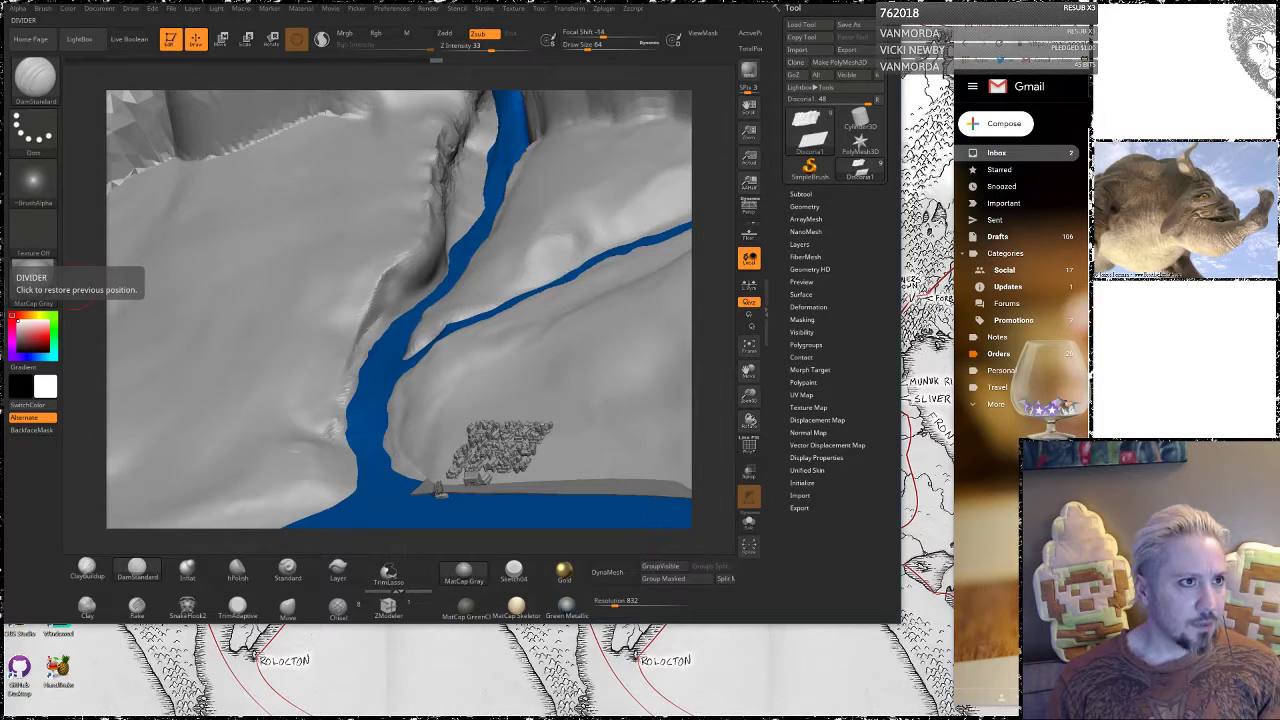
# Switch to the browser and read the full Amazon description of the Paws, Claws, and Magic Tales anthology
pyautogui.moveTo(2, 254); pyautogui.dragTo(677, 15)
pyautogui.moveTo(494, 259)
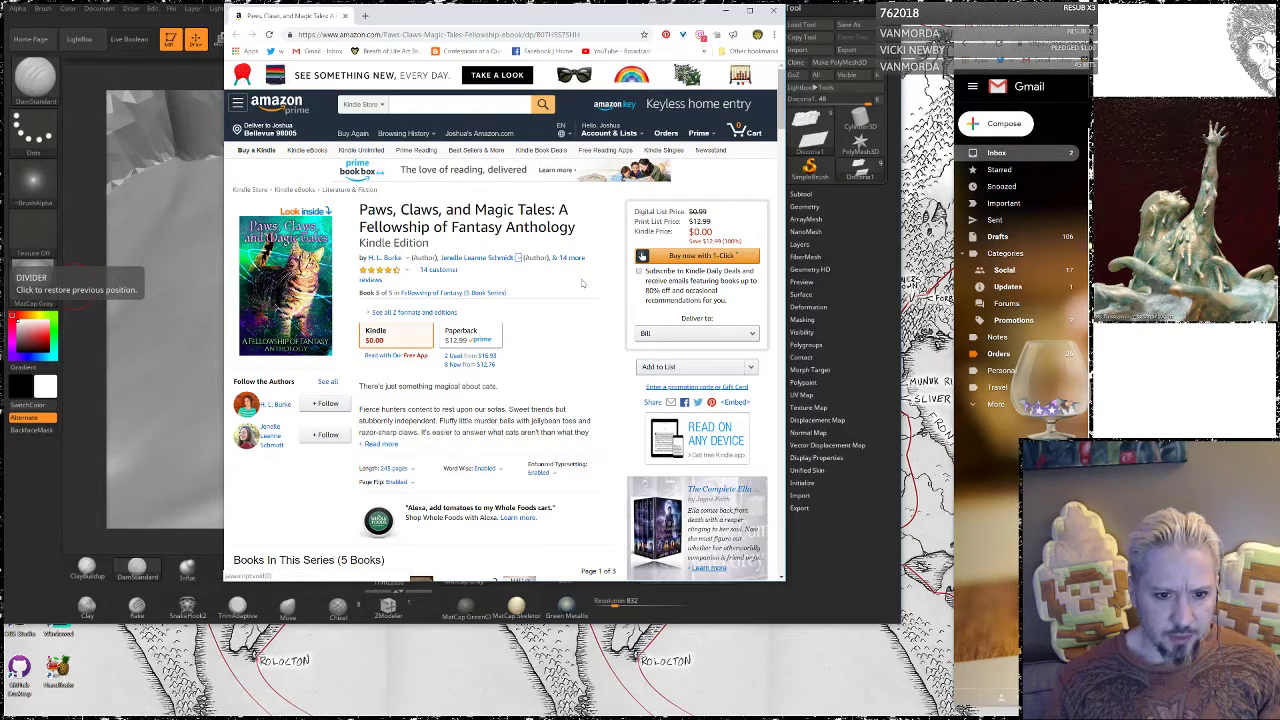
pyautogui.scroll(-1, 581, 283)
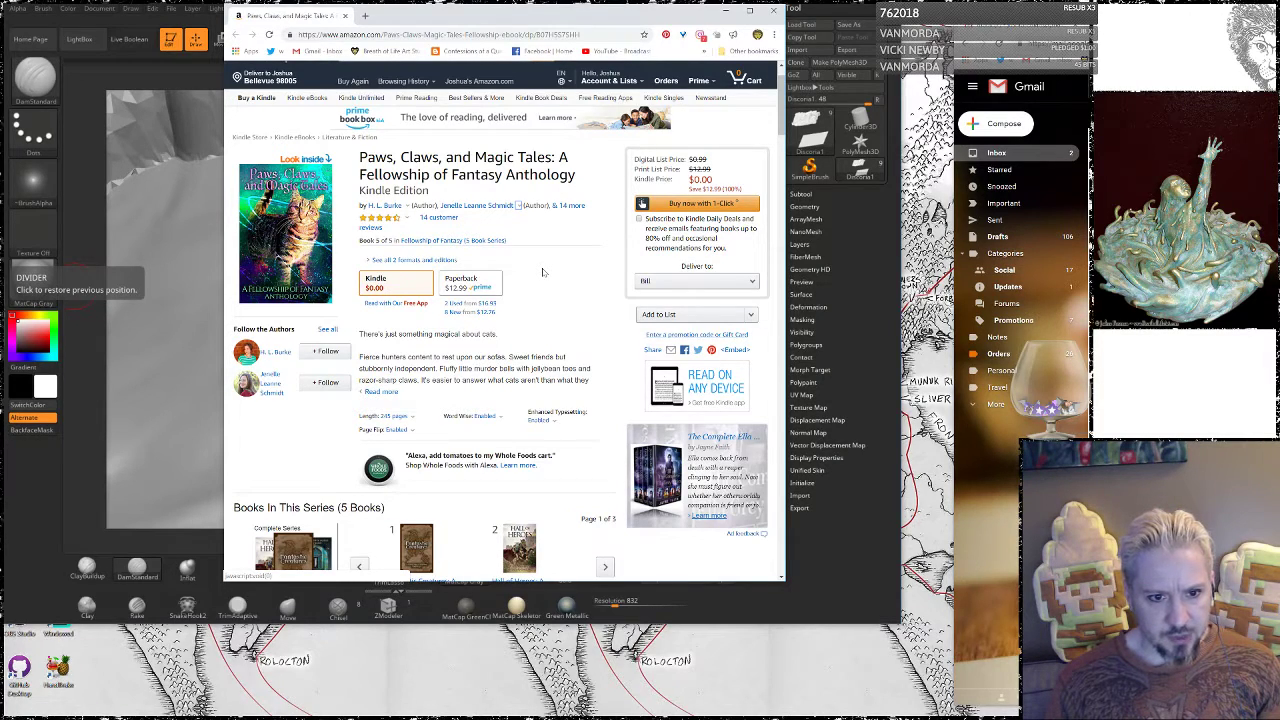
pyautogui.scroll(-1, 548, 272)
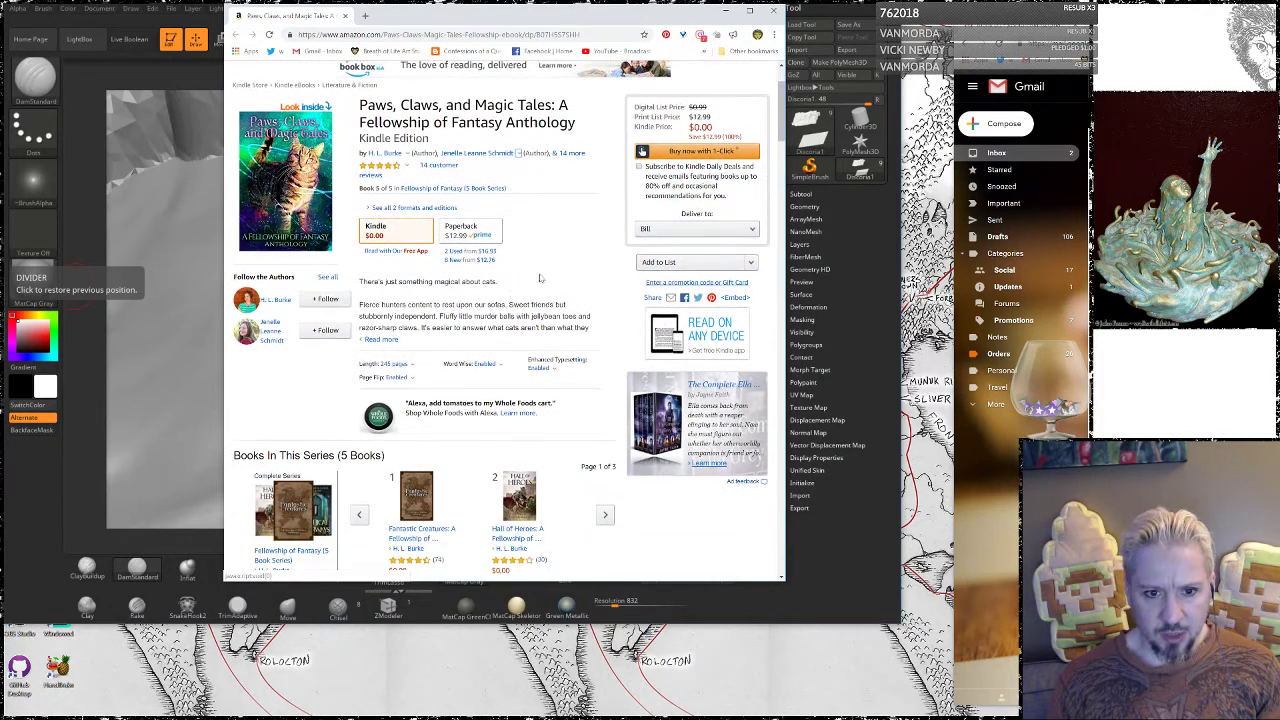
pyautogui.click(380, 340)
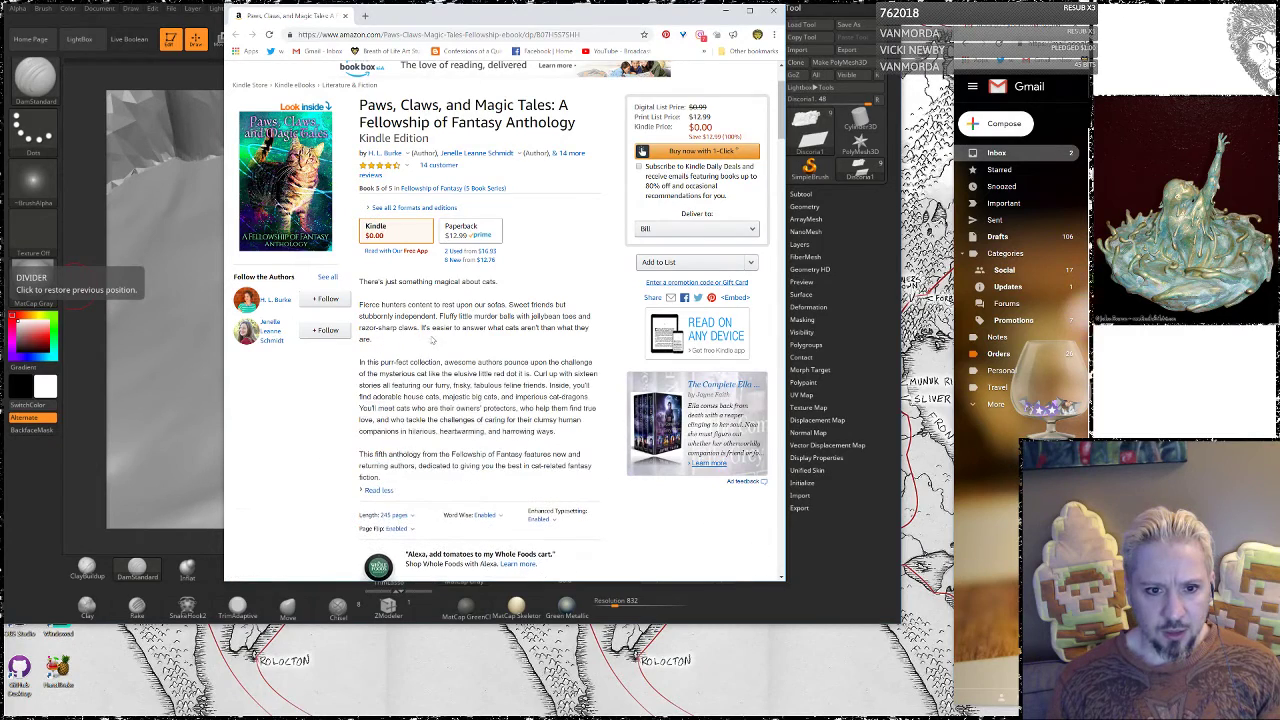
pyautogui.scroll(-2, 318, 410)
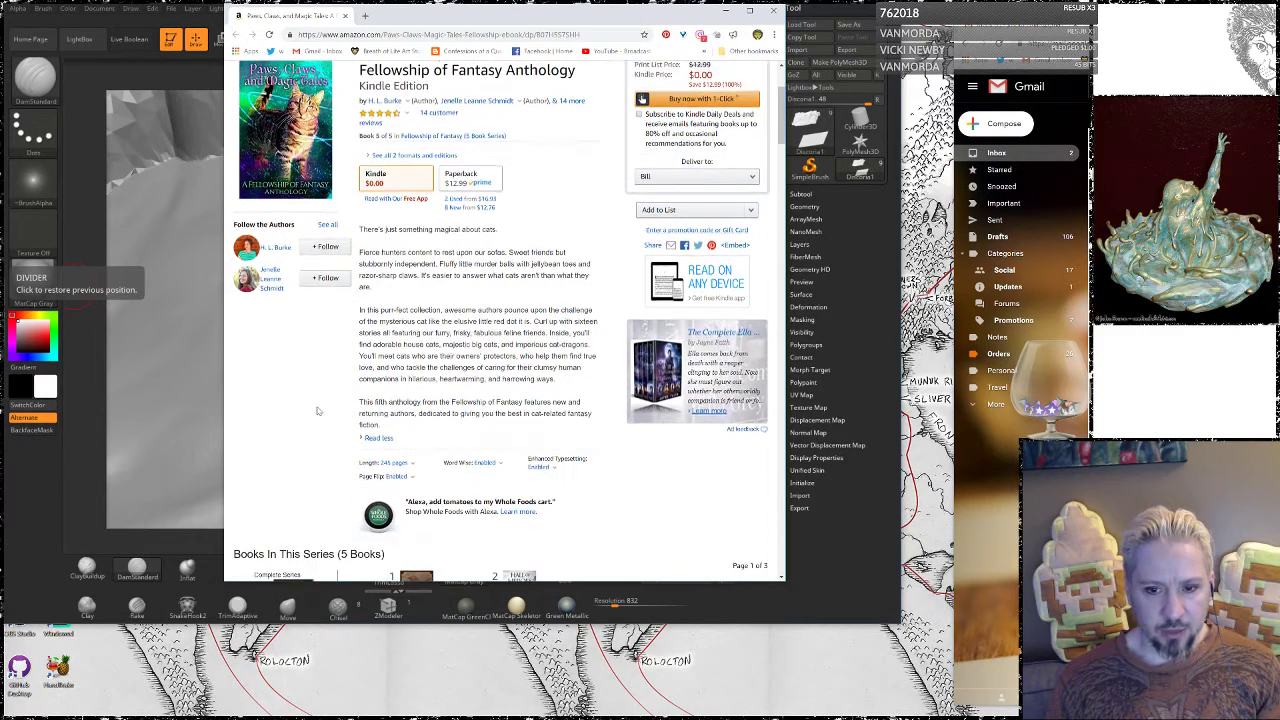
pyautogui.scroll(2, 318, 410)
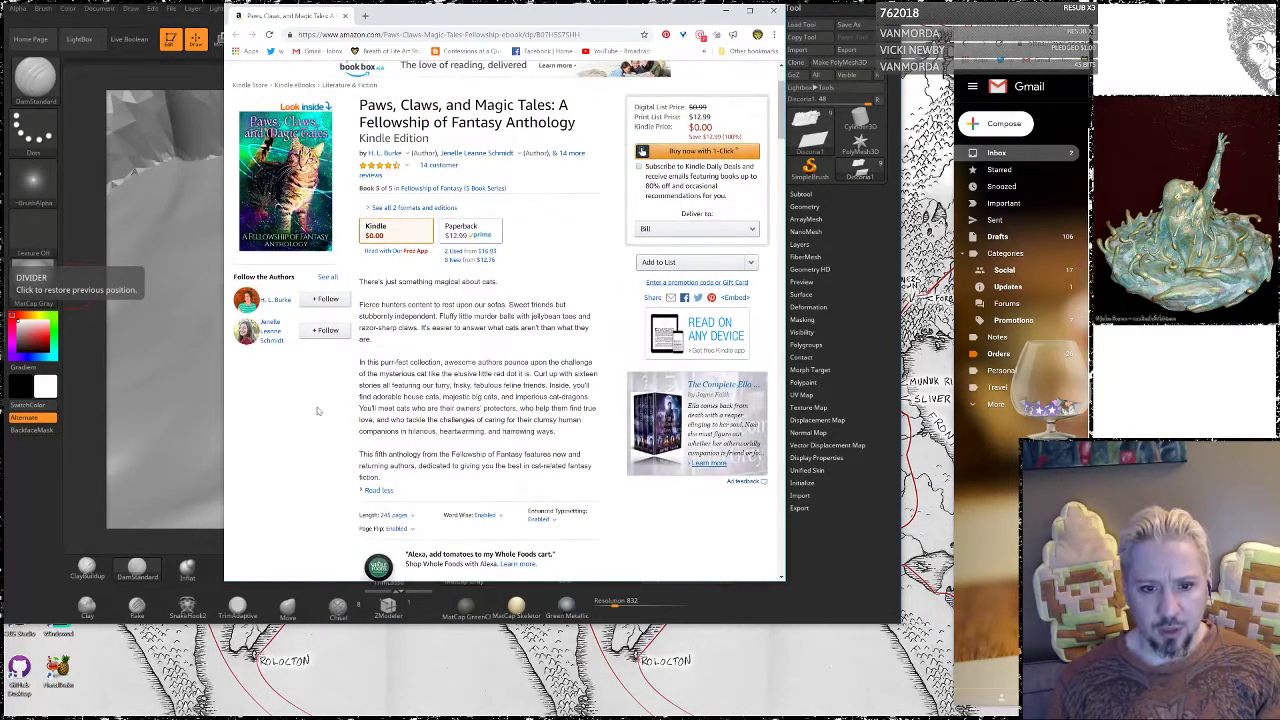
pyautogui.scroll(-4, 318, 410)
pyautogui.scroll(-3, 318, 410)
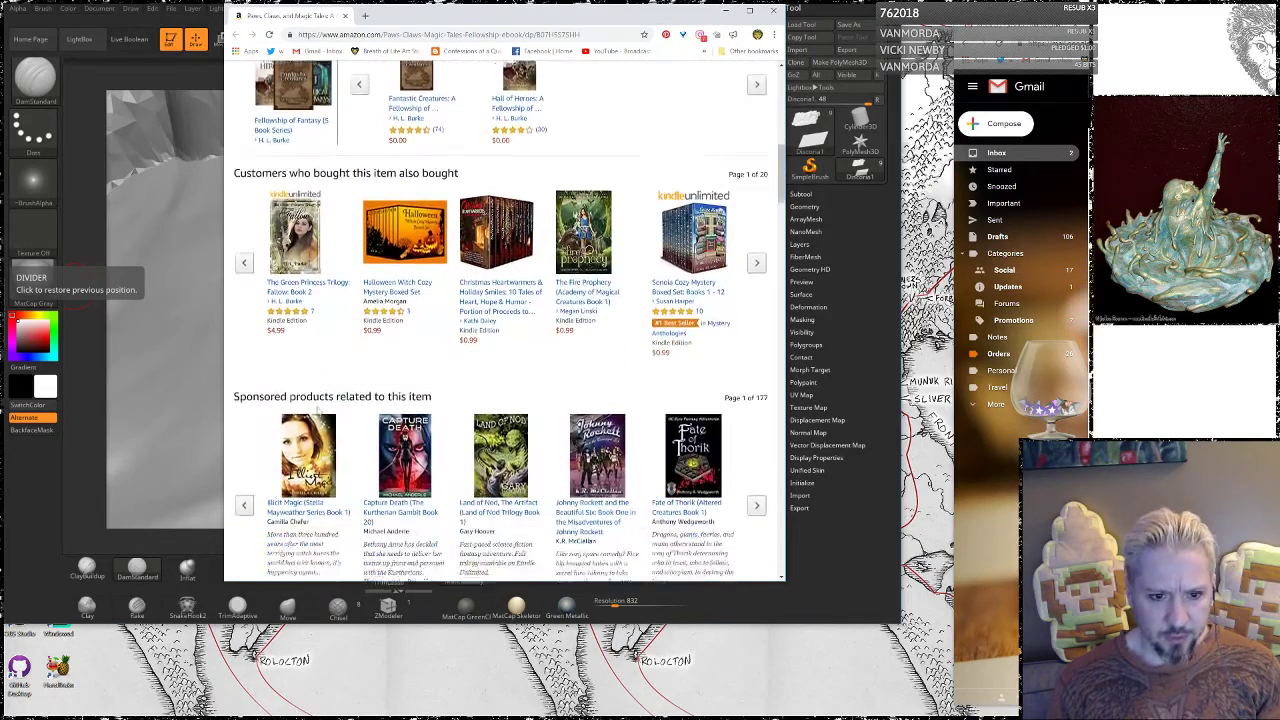
pyautogui.scroll(6, 318, 410)
pyautogui.scroll(2, 318, 410)
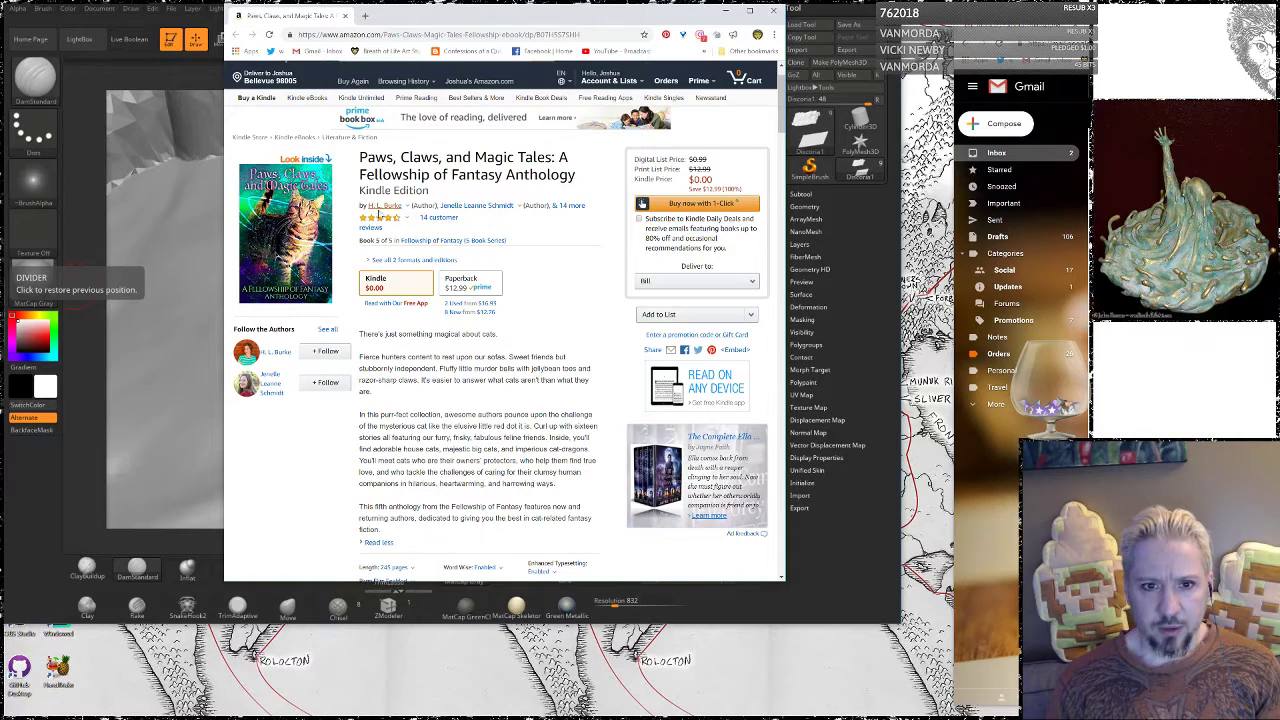
# Expand the anthology's author list and open one contributing author's Kindle Store listing
pyautogui.moveTo(463, 205)
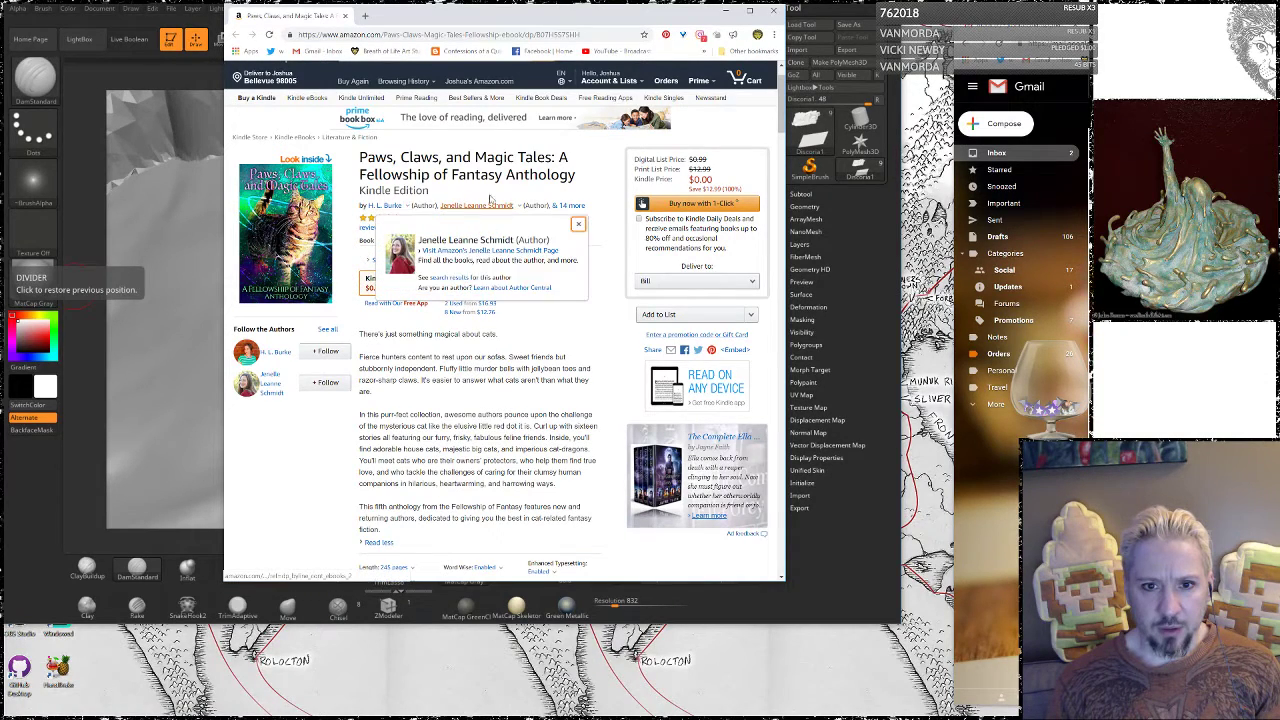
pyautogui.click(567, 207)
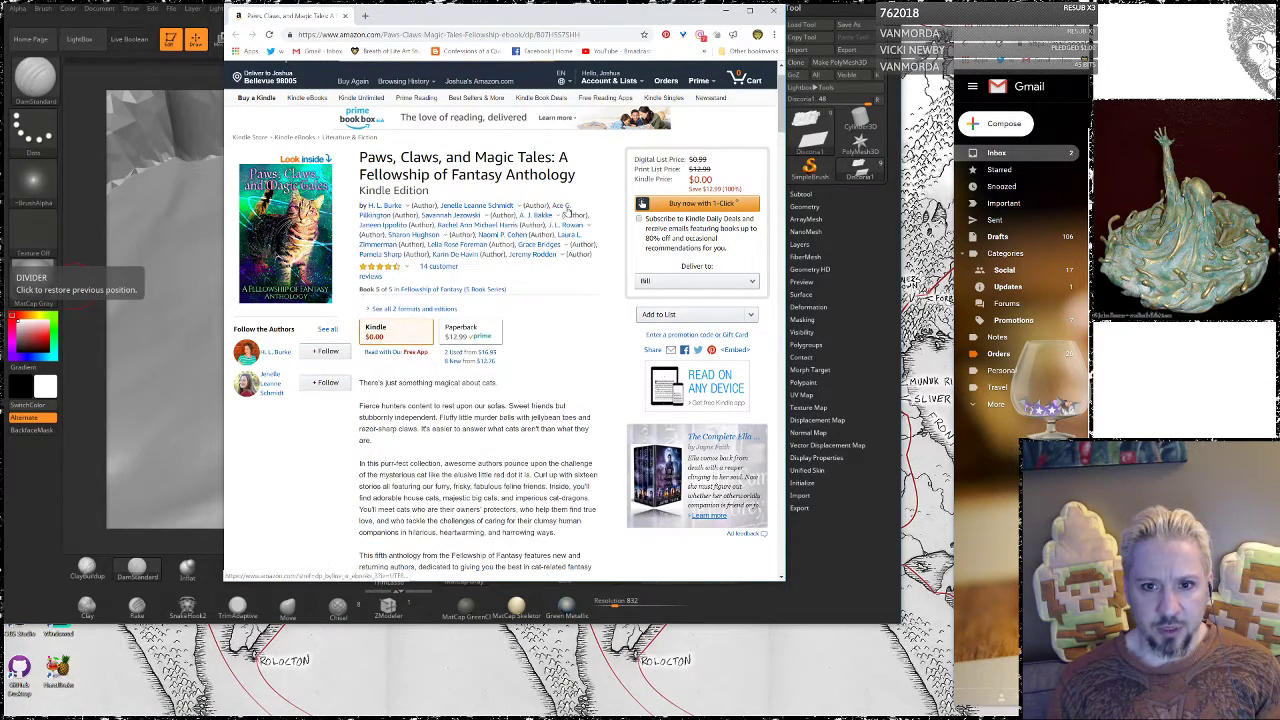
pyautogui.moveTo(533, 215)
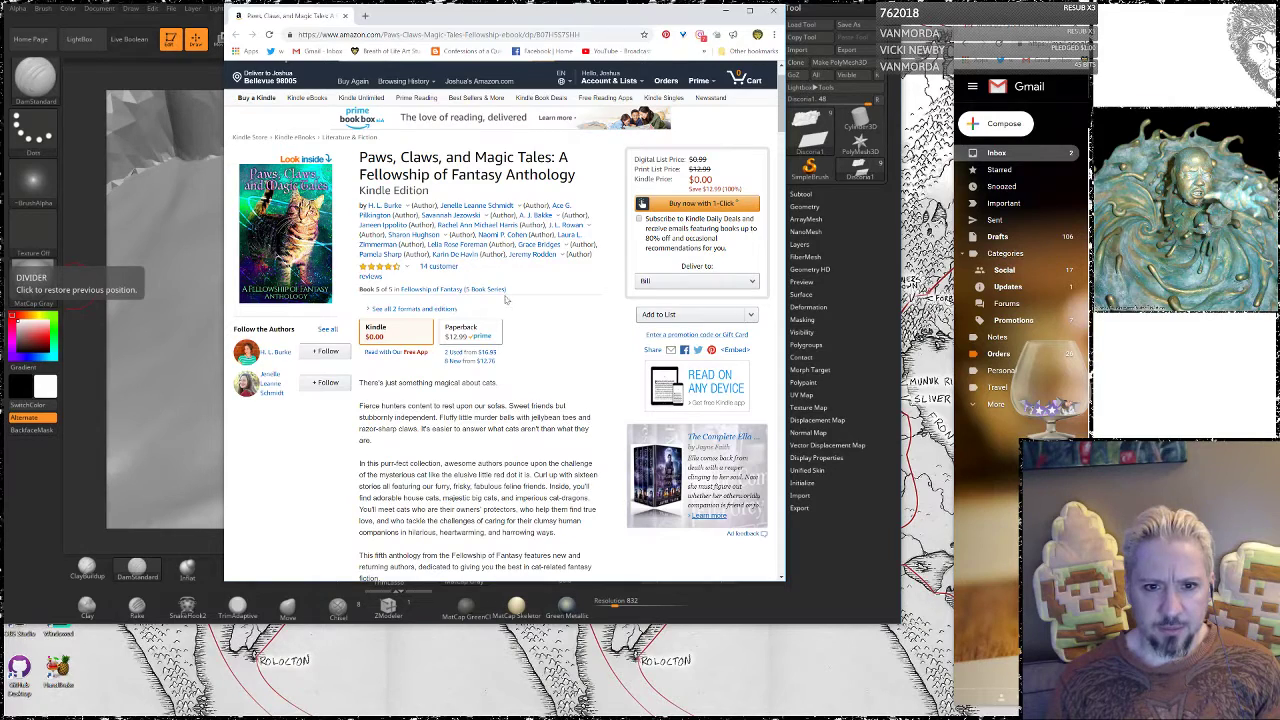
pyautogui.click(453, 245)
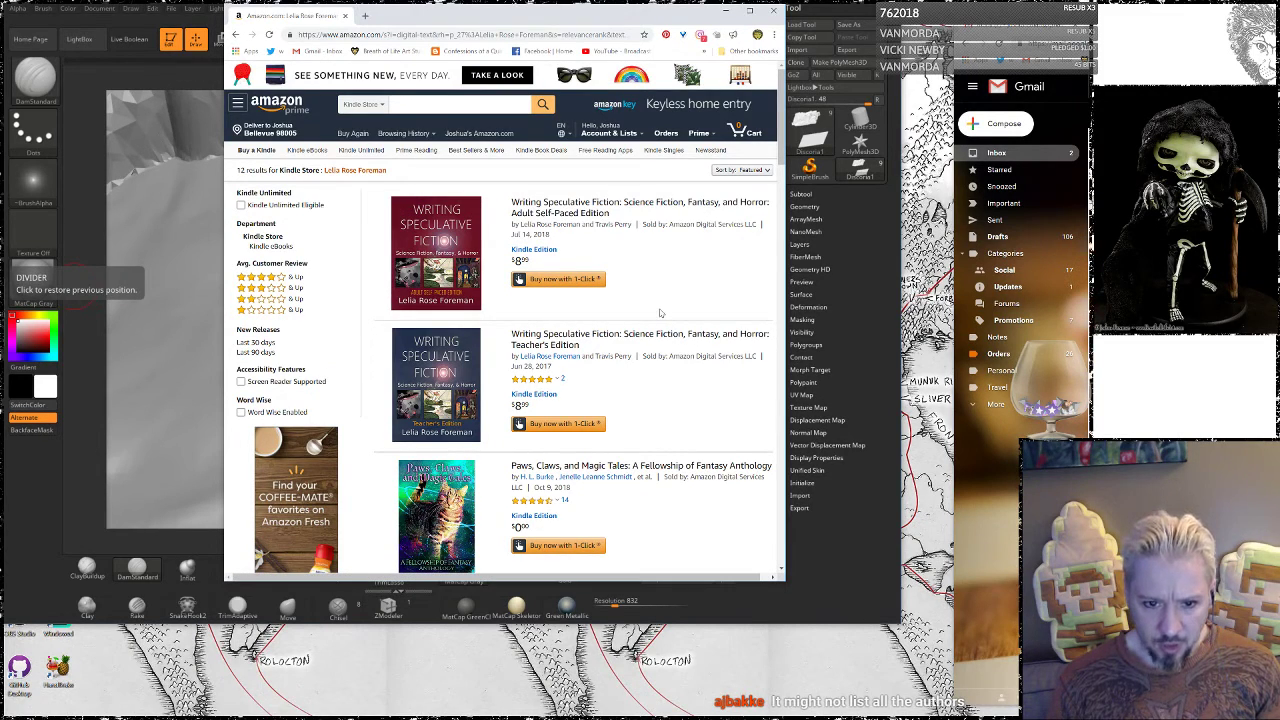
# Look through the author's Kindle titles, view the cover preview of Shatterworld (Shatterworld Trilogy Book 1), and return to ZBrush
pyautogui.scroll(-3, 665, 309)
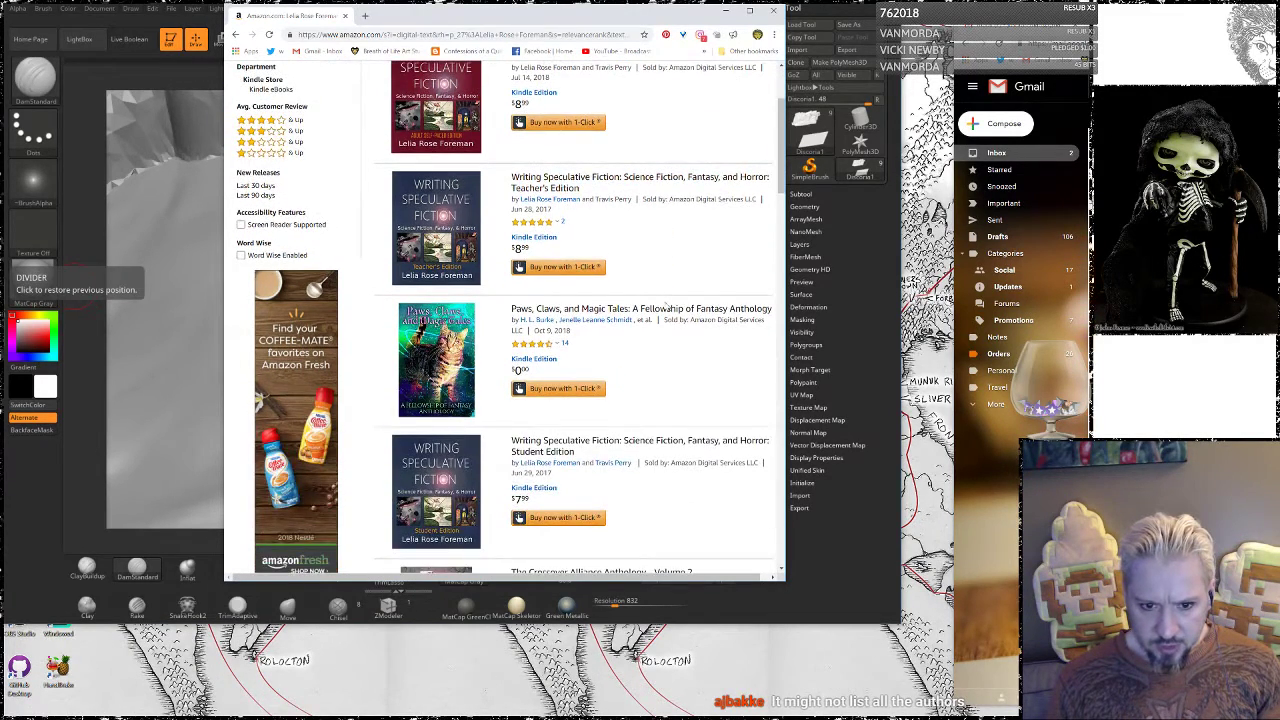
pyautogui.scroll(-6, 665, 309)
pyautogui.scroll(-3, 665, 307)
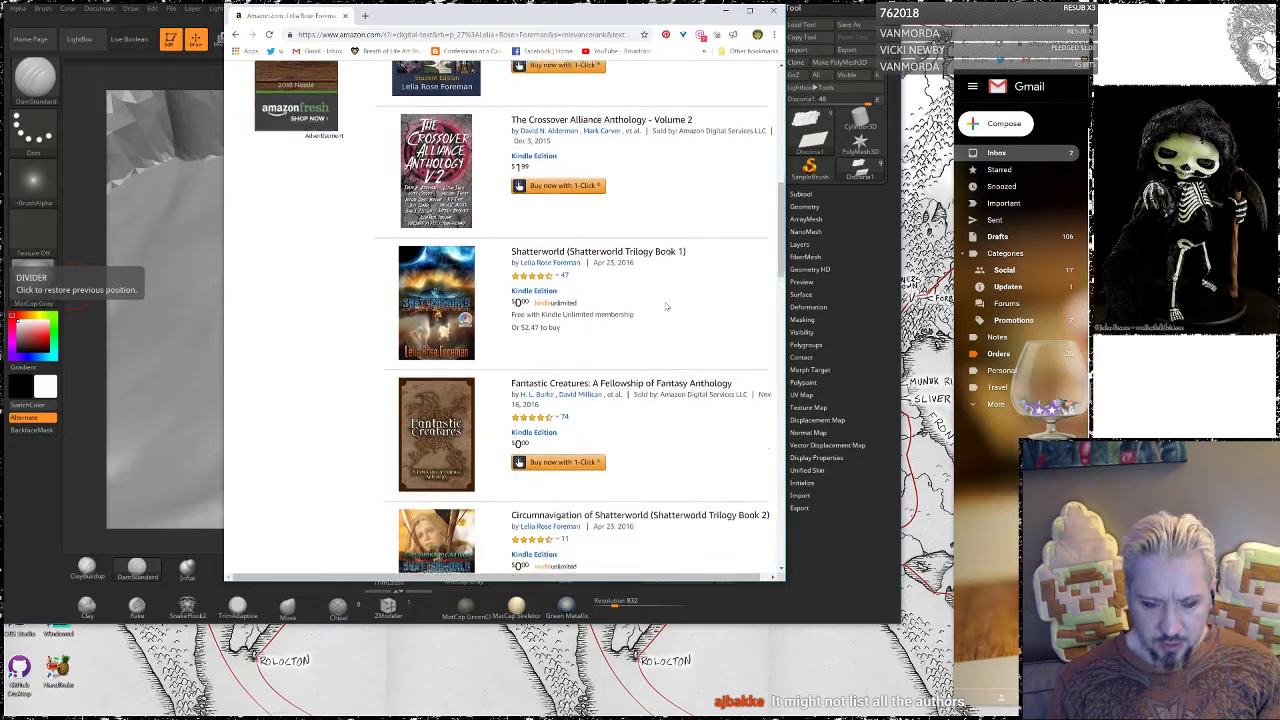
pyautogui.scroll(-1, 665, 307)
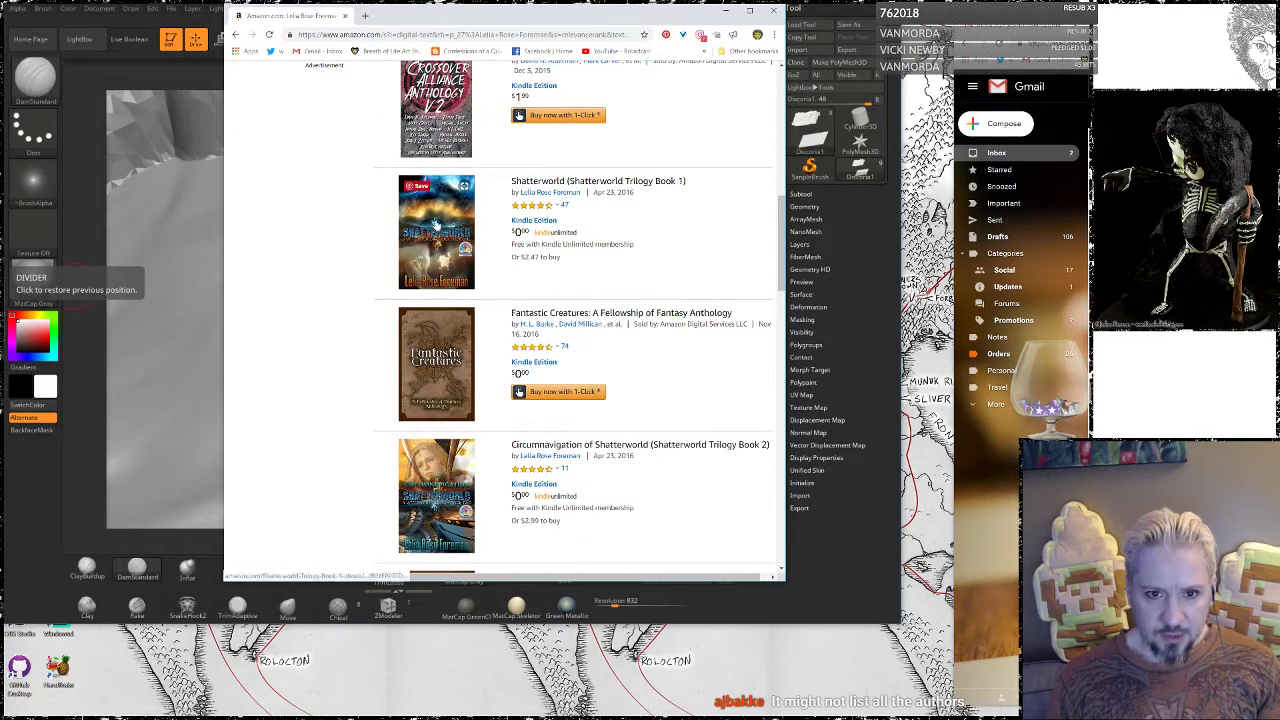
pyautogui.click(437, 230)
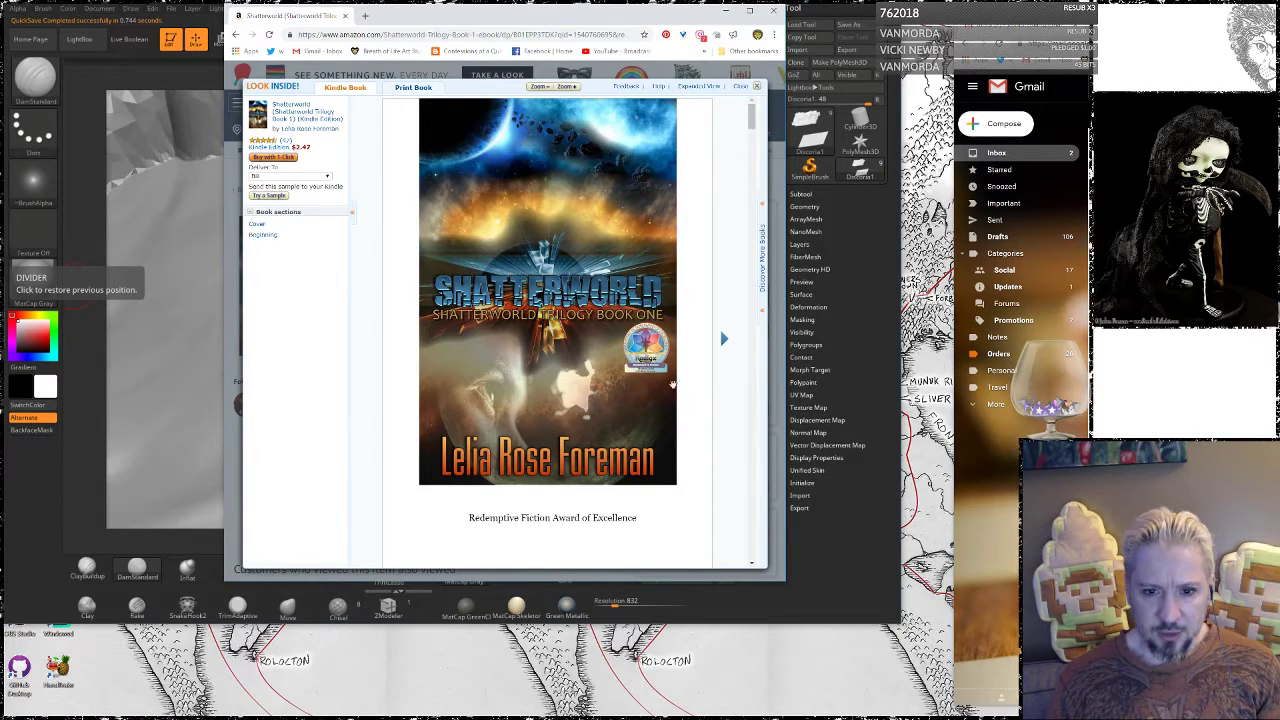
pyautogui.click(757, 86)
pyautogui.click(727, 10)
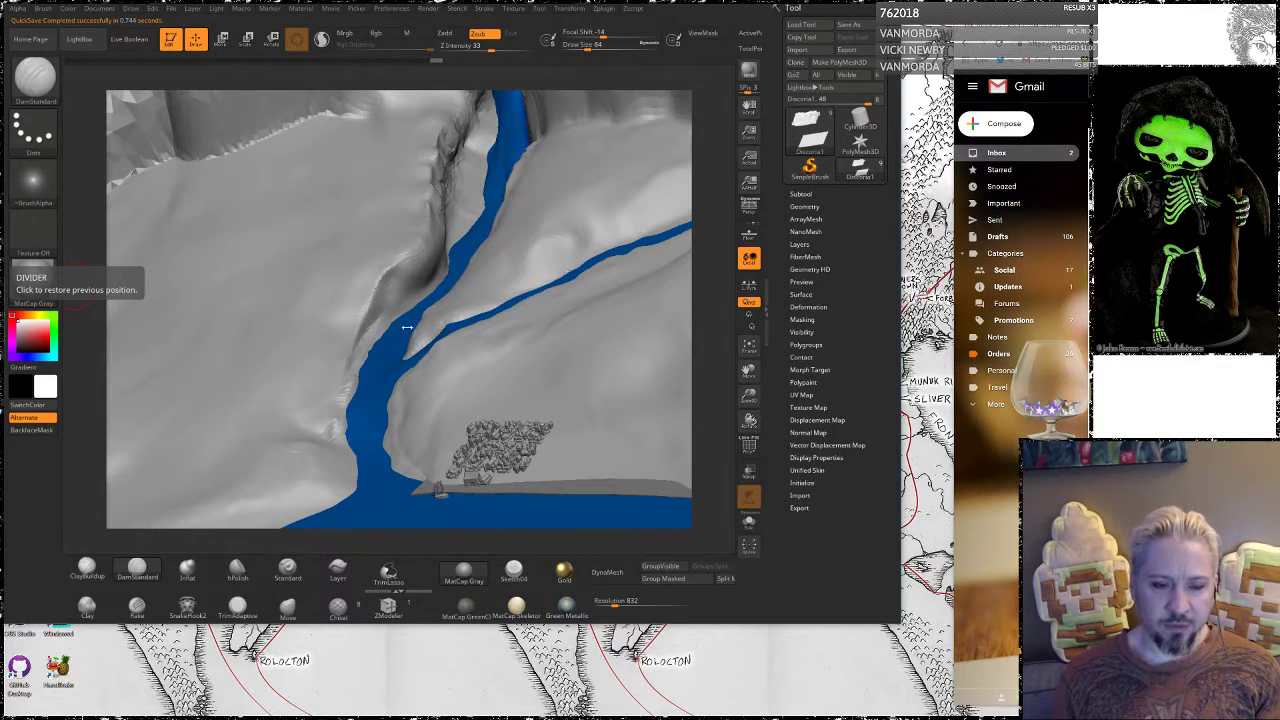
# Carve a ridge line with DamStandard along the west bank's edge beside and below the river fork, and smooth it
pyautogui.moveTo(97, 461); pyautogui.dragTo(244, 438)
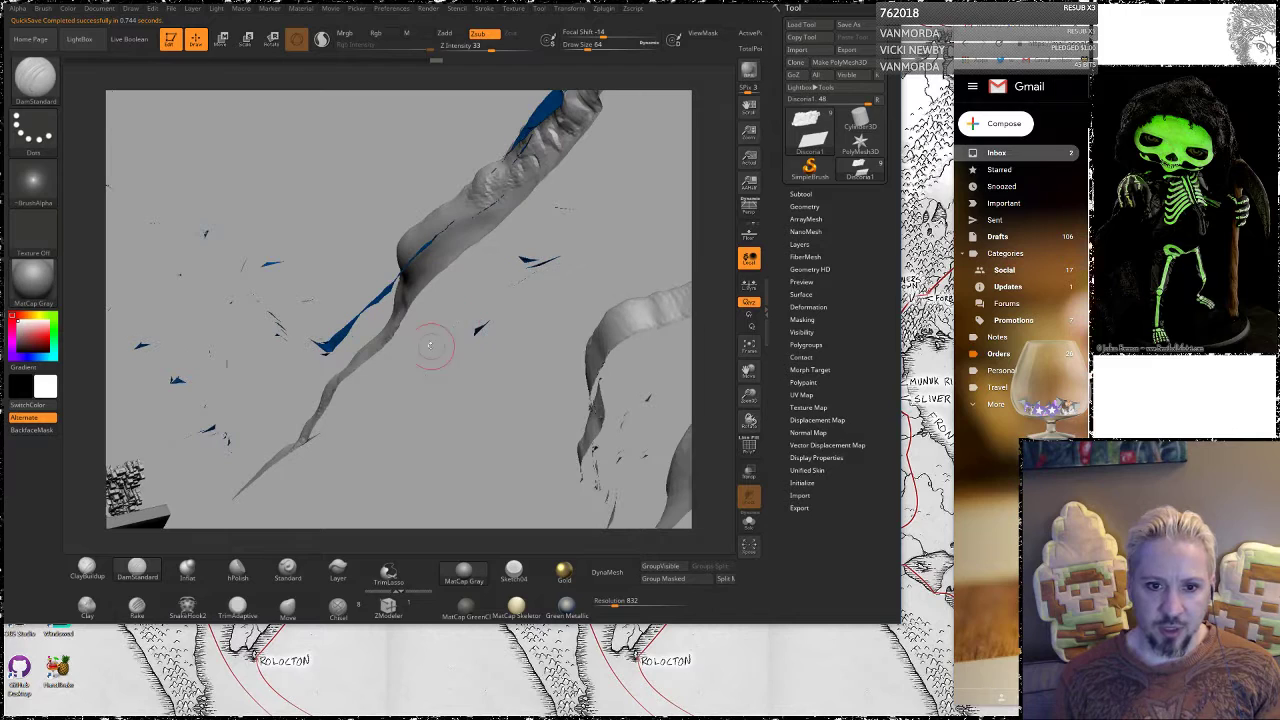
pyautogui.moveTo(702, 194); pyautogui.dragTo(579, 271)
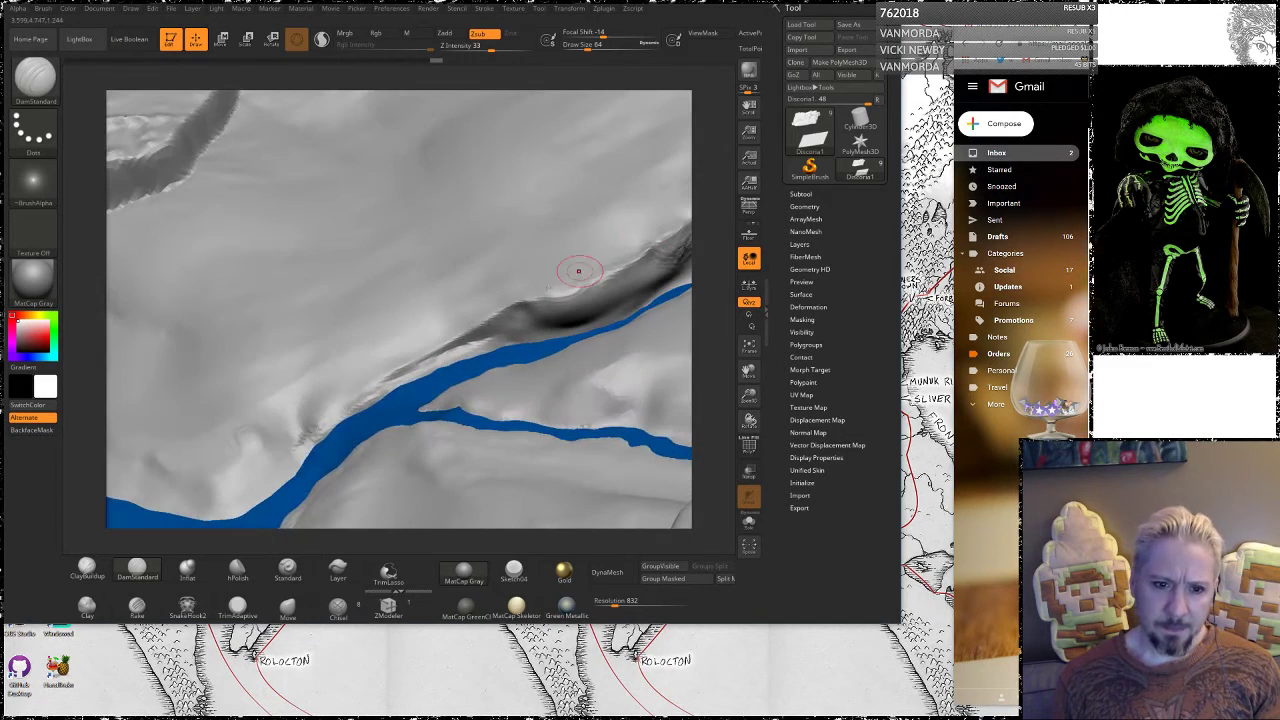
pyautogui.press('shift')
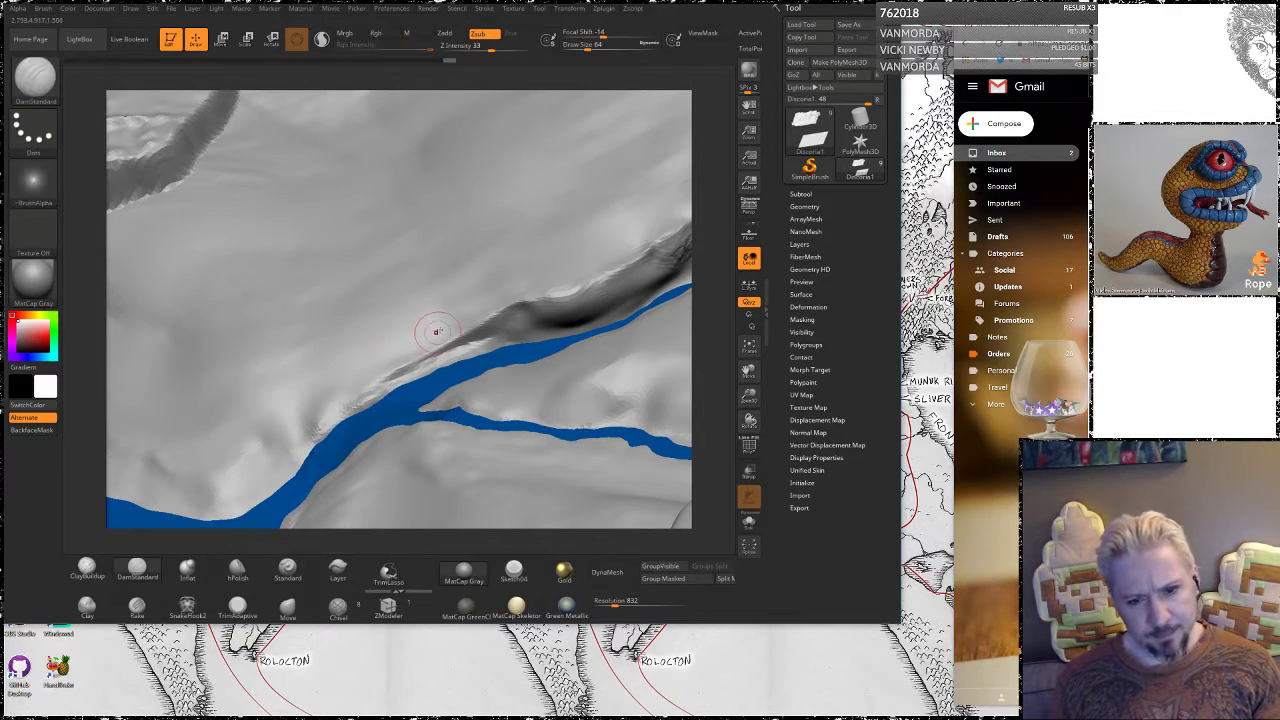
pyautogui.moveTo(432, 346); pyautogui.dragTo(347, 393)
pyautogui.moveTo(400, 360); pyautogui.dragTo(275, 450)
pyautogui.press('shift')
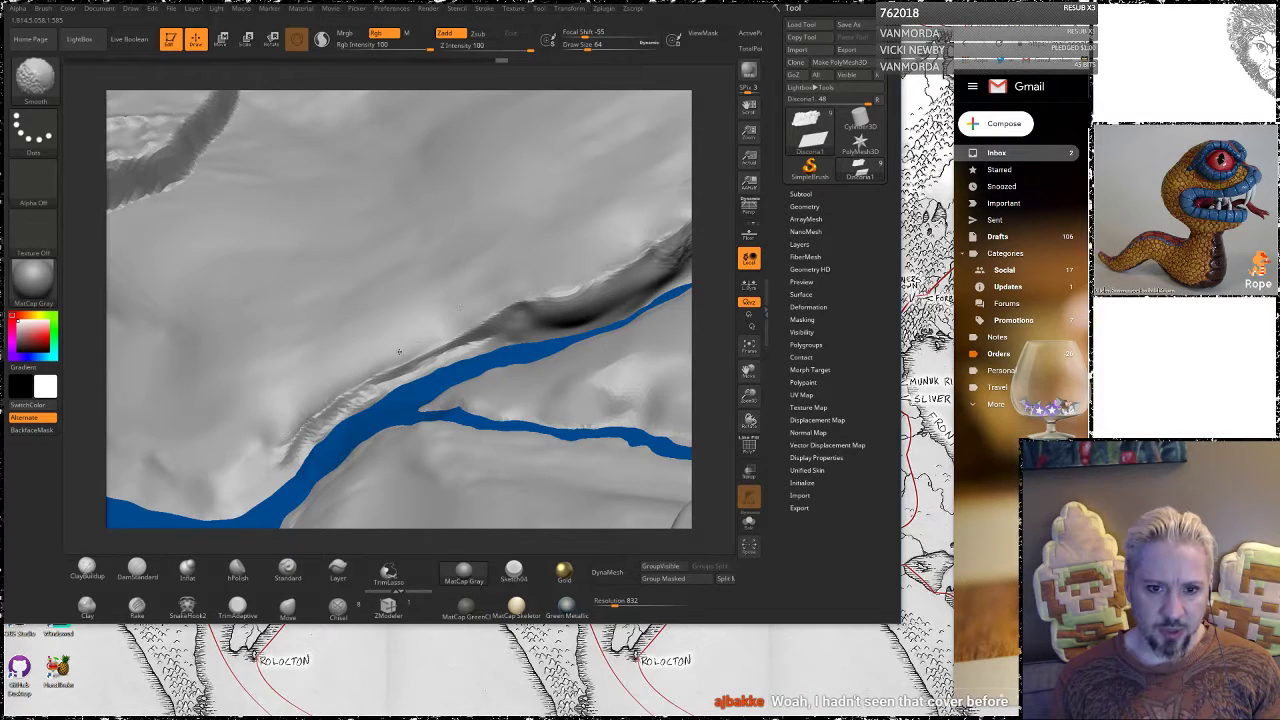
# Extend the DamStandard ridge around the west bank's corner at the river mouth and blend its end into the coast
pyautogui.keyDown('alt'); pyautogui.moveTo(218, 443); pyautogui.dragTo(260, 387, button='right'); pyautogui.keyUp('alt')
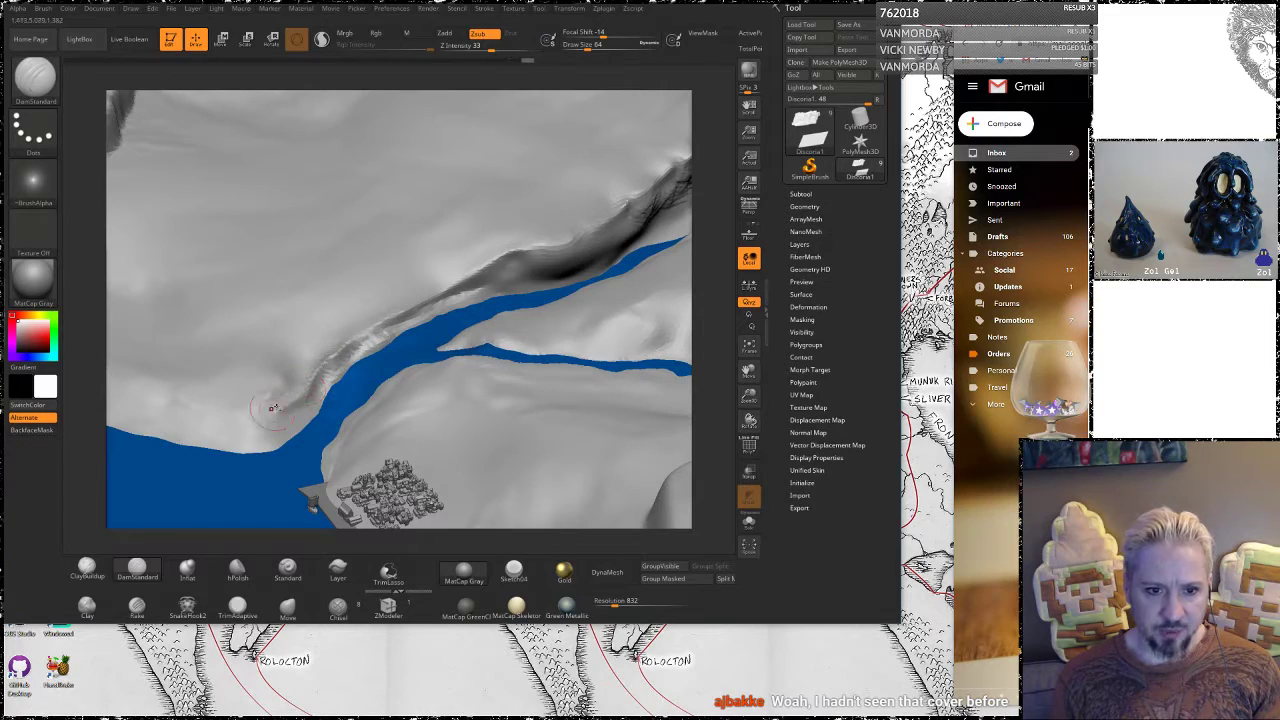
pyautogui.moveTo(304, 396); pyautogui.dragTo(251, 424)
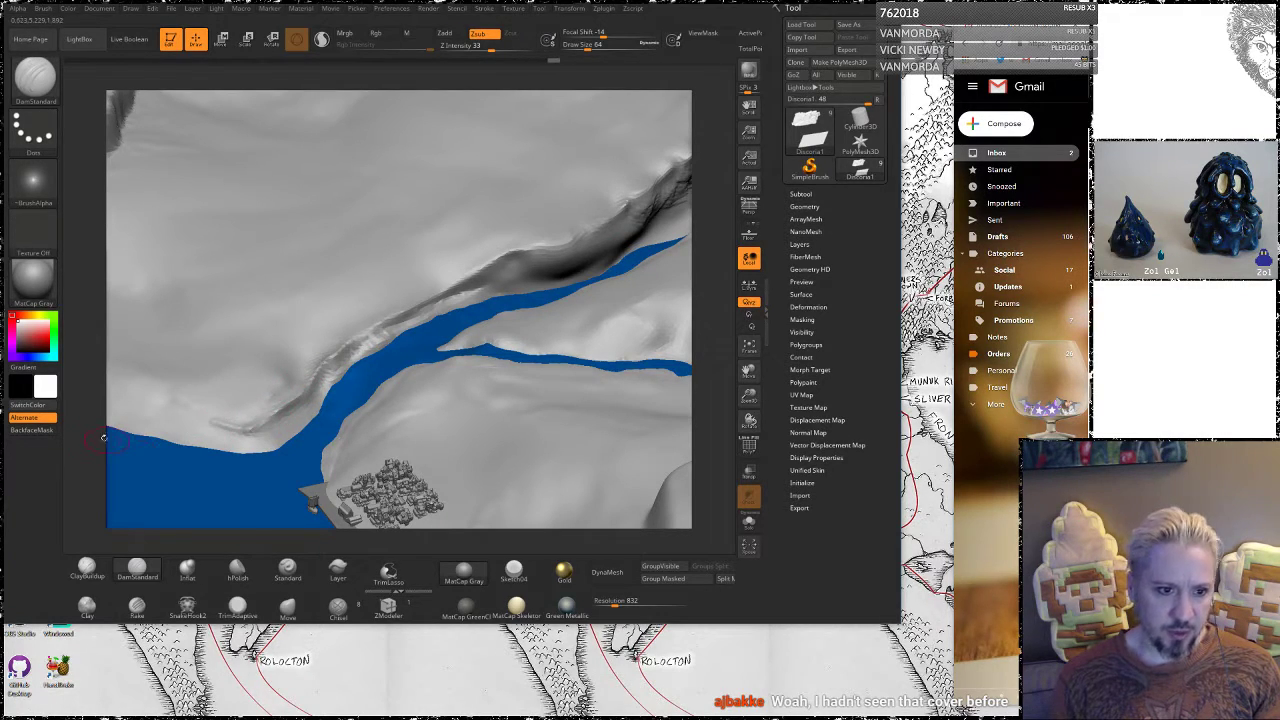
pyautogui.moveTo(103, 437); pyautogui.dragTo(354, 374, button='right')
pyautogui.press('shift')
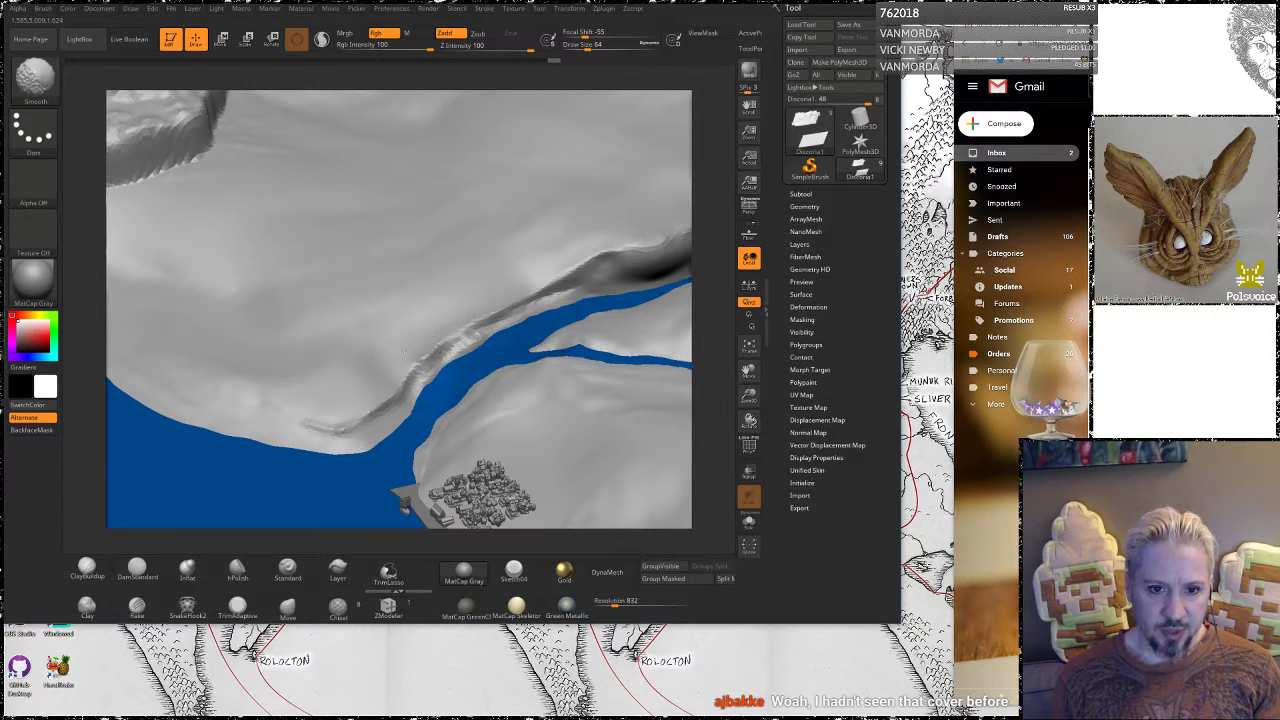
pyautogui.keyDown('shift'); pyautogui.moveTo(297, 402); pyautogui.dragTo(277, 389); pyautogui.keyUp('shift')
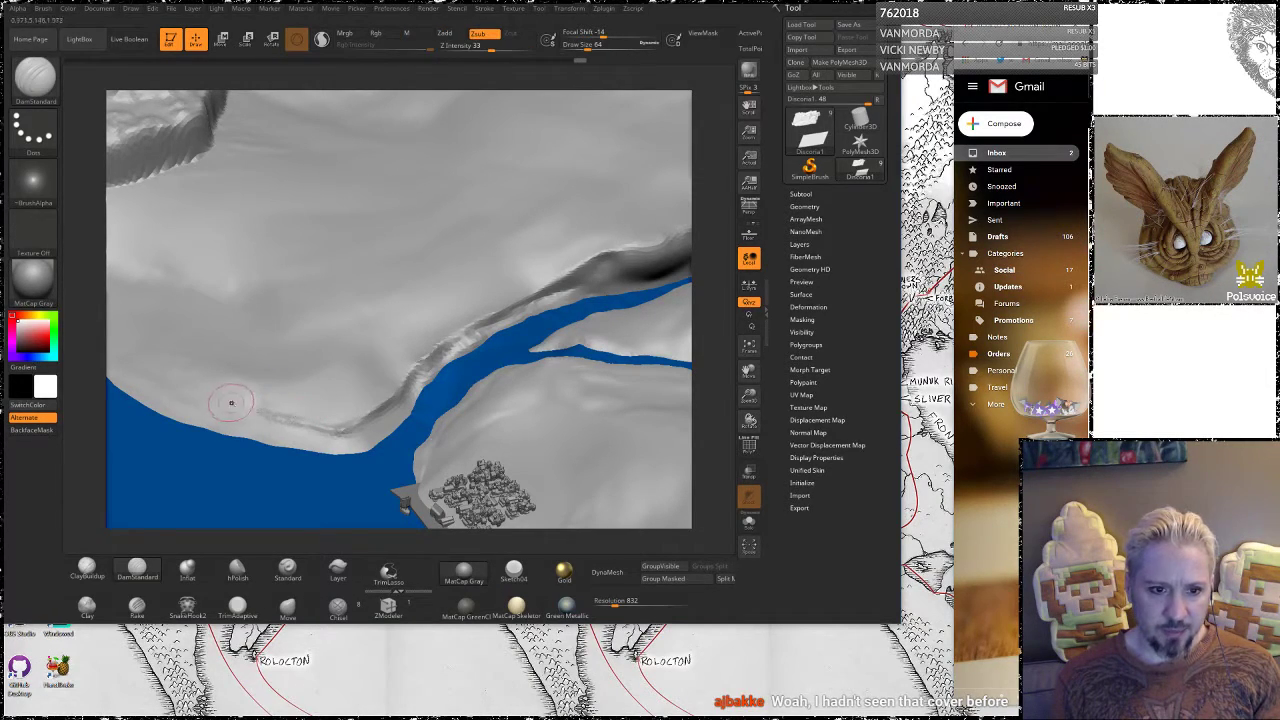
pyautogui.press('shift')
pyautogui.keyDown('shift'); pyautogui.moveTo(317, 392); pyautogui.dragTo(335, 396); pyautogui.keyUp('shift')
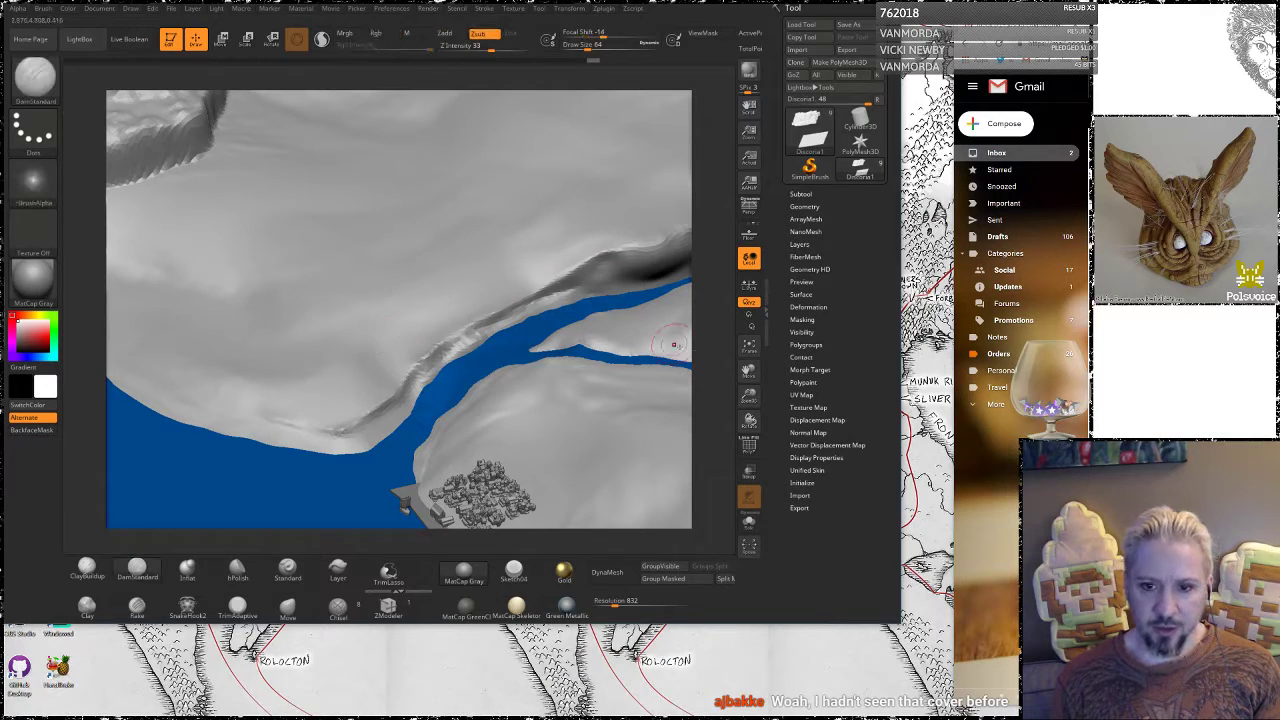
# Carve a cliff edge with DamStandard down the east bank between the river fork and the harbour town
pyautogui.moveTo(703, 320)
pyautogui.mouseDown()
pyautogui.moveTo(795, 322)
pyautogui.moveTo(711, 317)
pyautogui.moveTo(707, 378)
pyautogui.mouseUp()
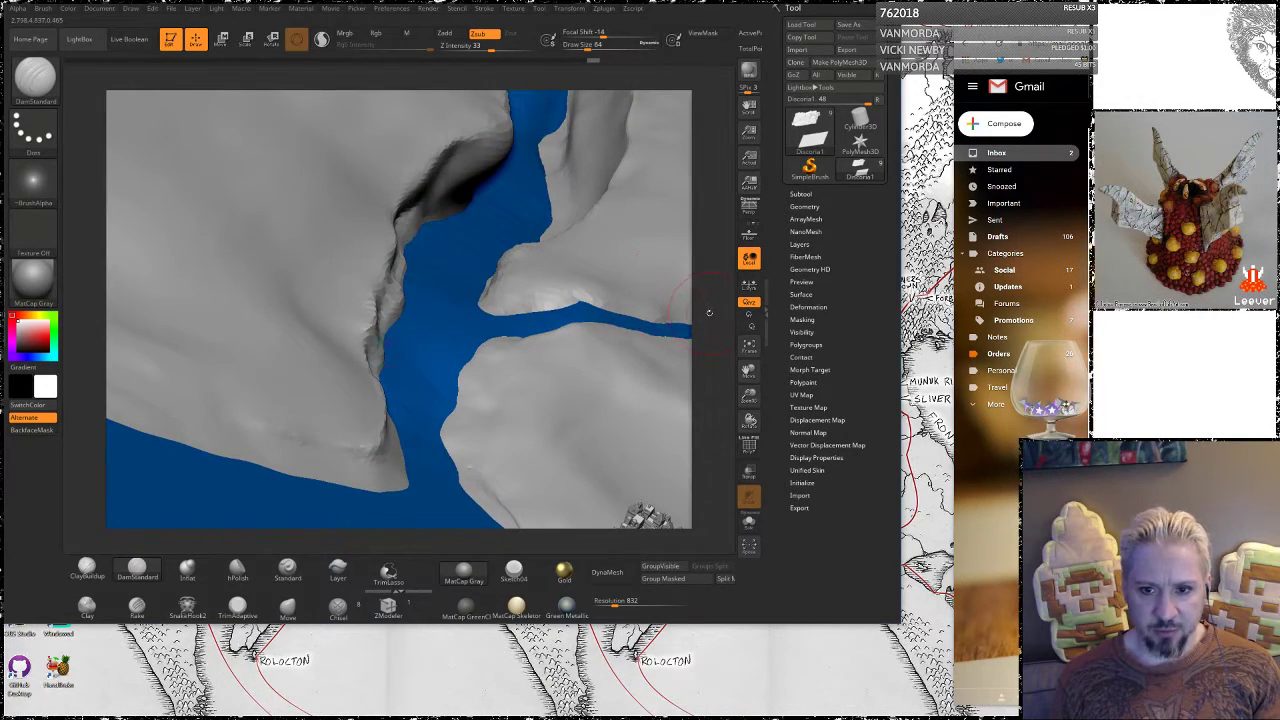
pyautogui.moveTo(709, 313)
pyautogui.mouseDown()
pyautogui.moveTo(697, 306)
pyautogui.moveTo(694, 342)
pyautogui.mouseUp()
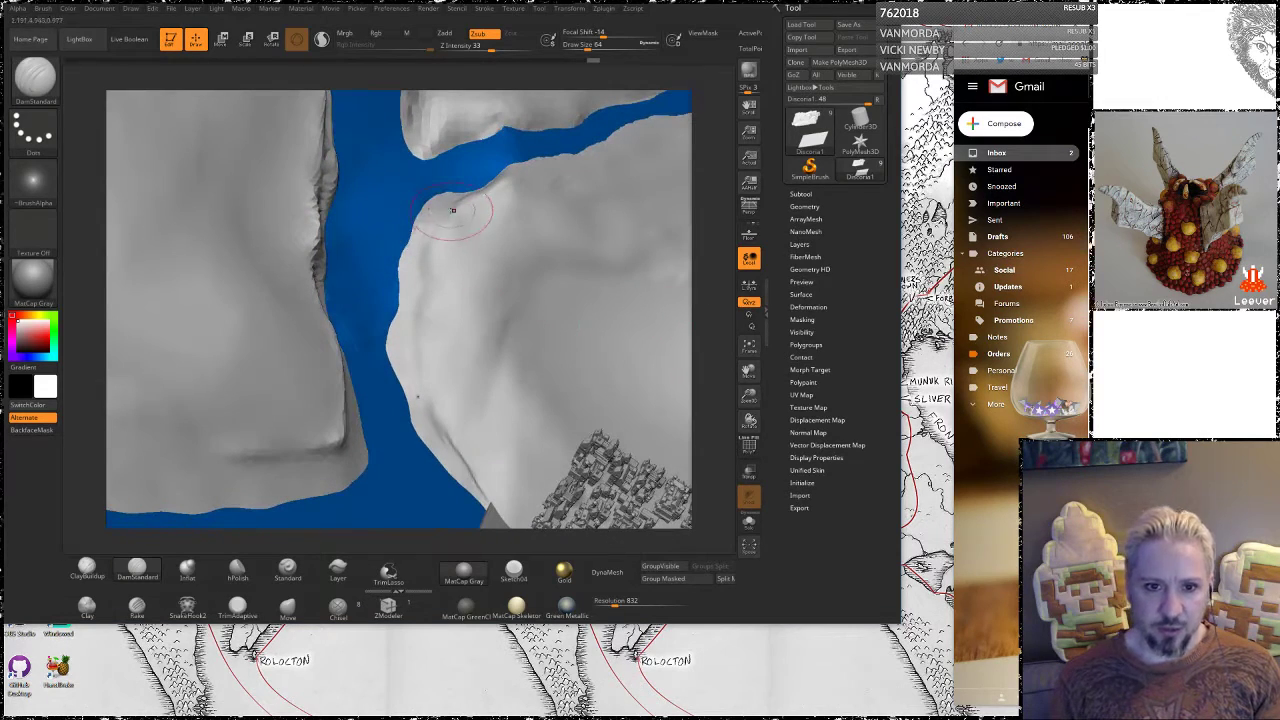
pyautogui.moveTo(453, 210); pyautogui.dragTo(400, 330)
pyautogui.moveTo(726, 307); pyautogui.dragTo(684, 261)
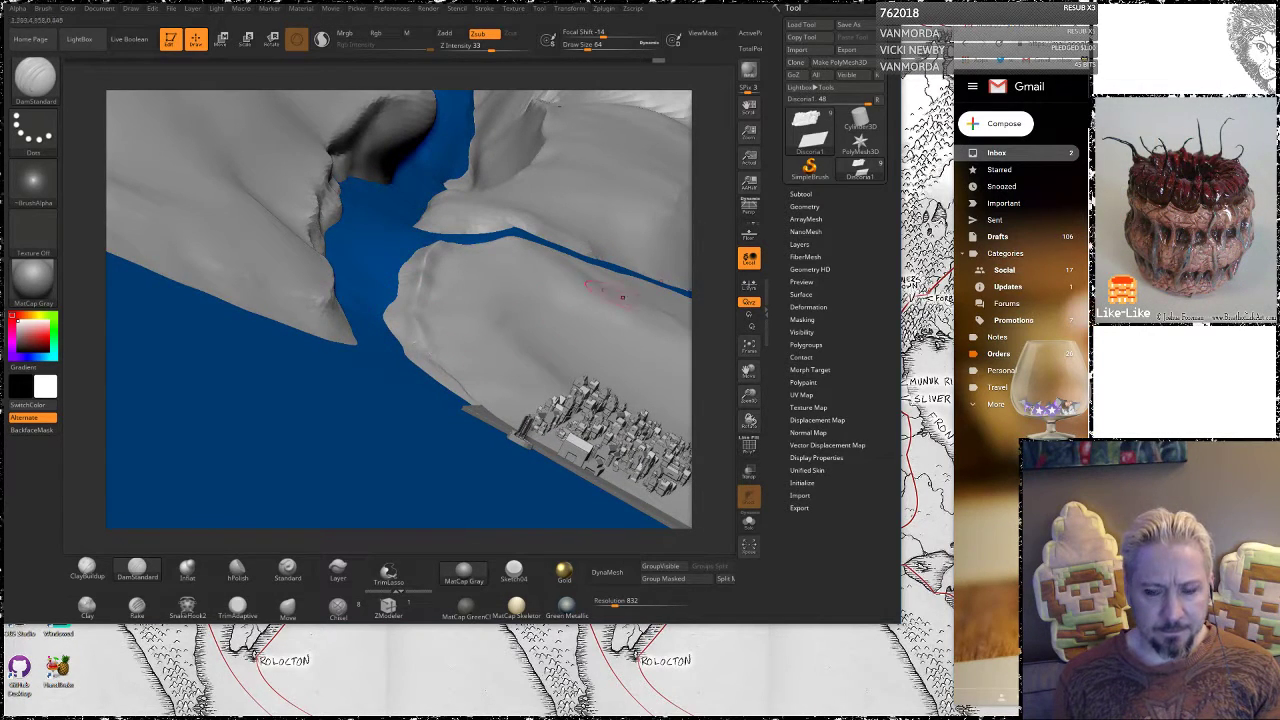
pyautogui.moveTo(702, 231); pyautogui.dragTo(686, 410)
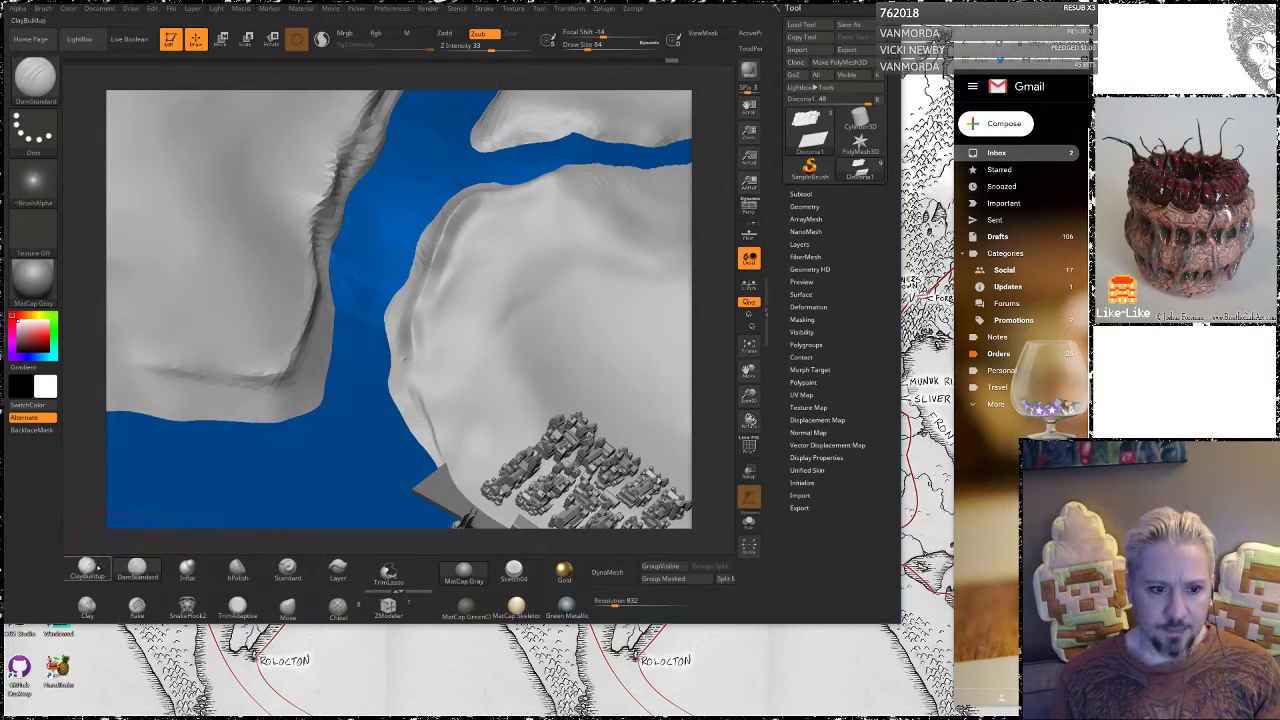
# Build up the ground behind the new east bank edge with ClayBuildup and smooth the surfaces on both banks
pyautogui.click(88, 569)
pyautogui.moveTo(470, 234)
pyautogui.mouseDown()
pyautogui.moveTo(471, 206)
pyautogui.moveTo(437, 307)
pyautogui.moveTo(460, 256)
pyautogui.moveTo(562, 186)
pyautogui.moveTo(496, 244)
pyautogui.mouseUp()
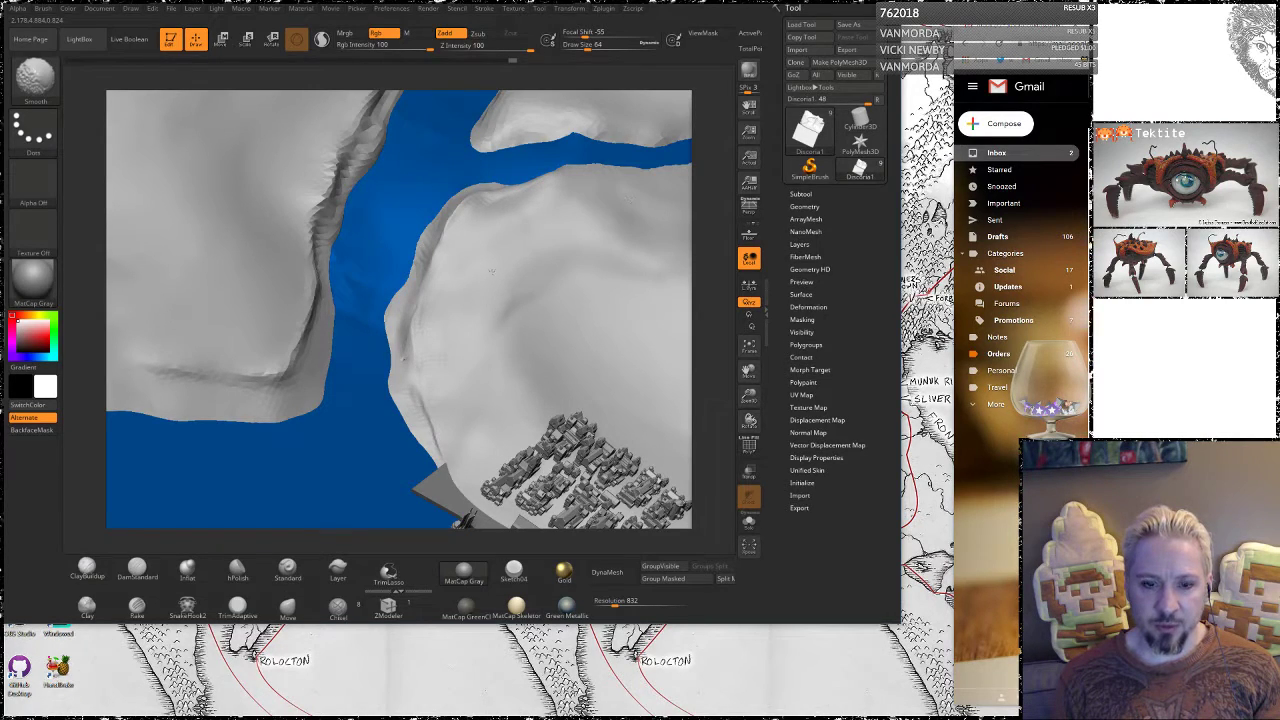
pyautogui.keyDown('shift'); pyautogui.moveTo(444, 288); pyautogui.dragTo(466, 252); pyautogui.keyUp('shift')
pyautogui.keyDown('shift'); pyautogui.moveTo(318, 182); pyautogui.dragTo(332, 152); pyautogui.keyUp('shift')
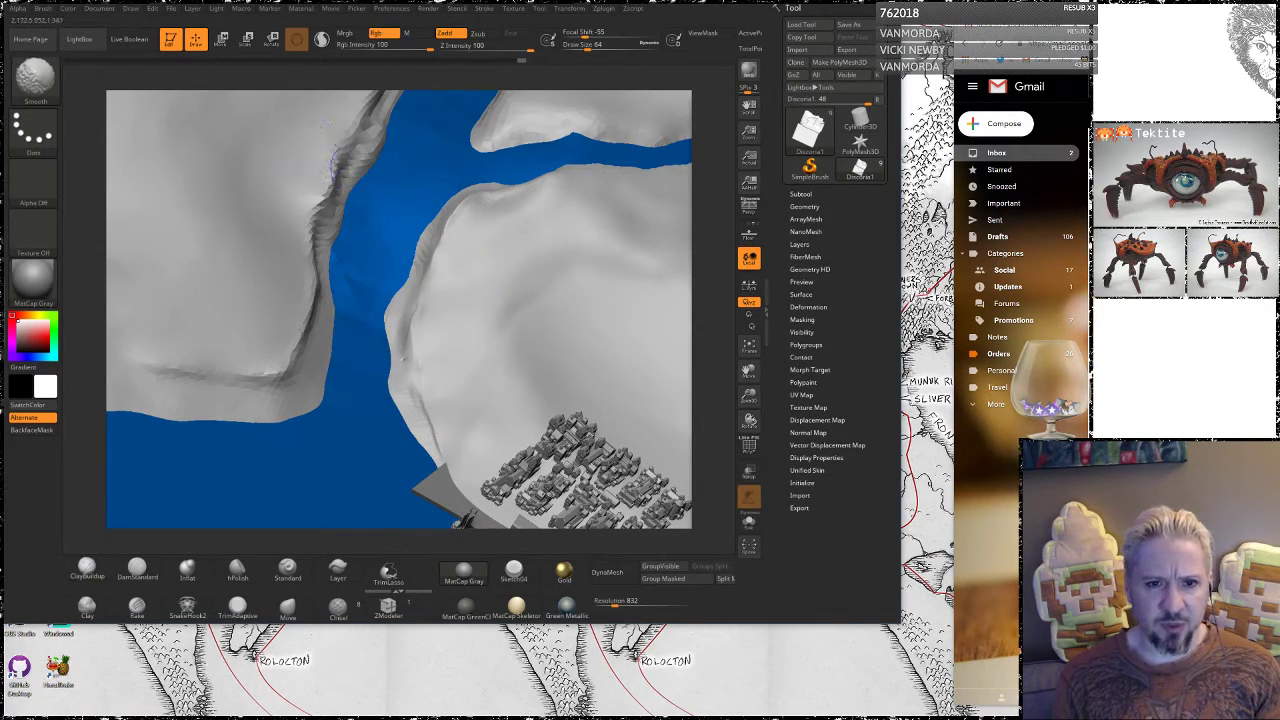
# Smooth the sharp crest of the east bank cliff upstream of the river fork
pyautogui.moveTo(711, 200)
pyautogui.keyDown('alt'); pyautogui.mouseDown()
pyautogui.moveTo(700, 334)
pyautogui.moveTo(668, 301)
pyautogui.mouseUp(); pyautogui.keyUp('alt')
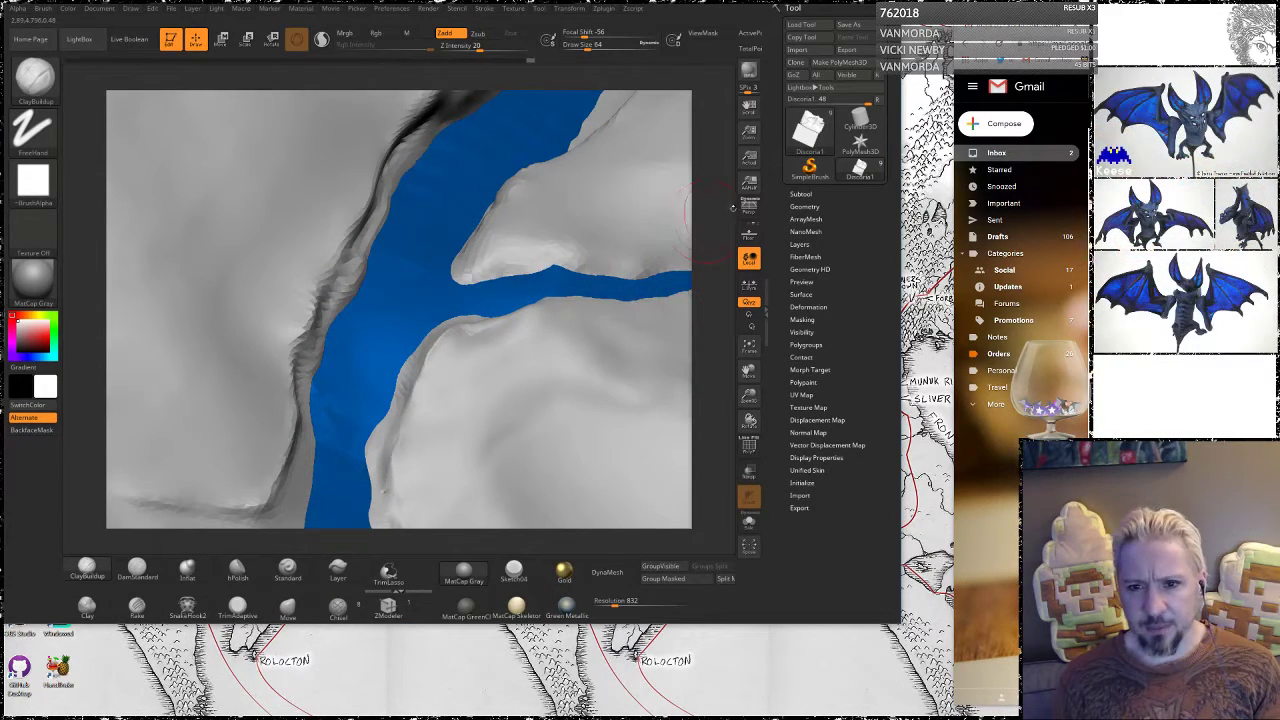
pyautogui.keyDown('alt'); pyautogui.moveTo(714, 206); pyautogui.dragTo(646, 328); pyautogui.keyUp('alt')
pyautogui.moveTo(711, 291)
pyautogui.mouseDown()
pyautogui.moveTo(722, 261)
pyautogui.moveTo(768, 272)
pyautogui.moveTo(742, 262)
pyautogui.mouseUp()
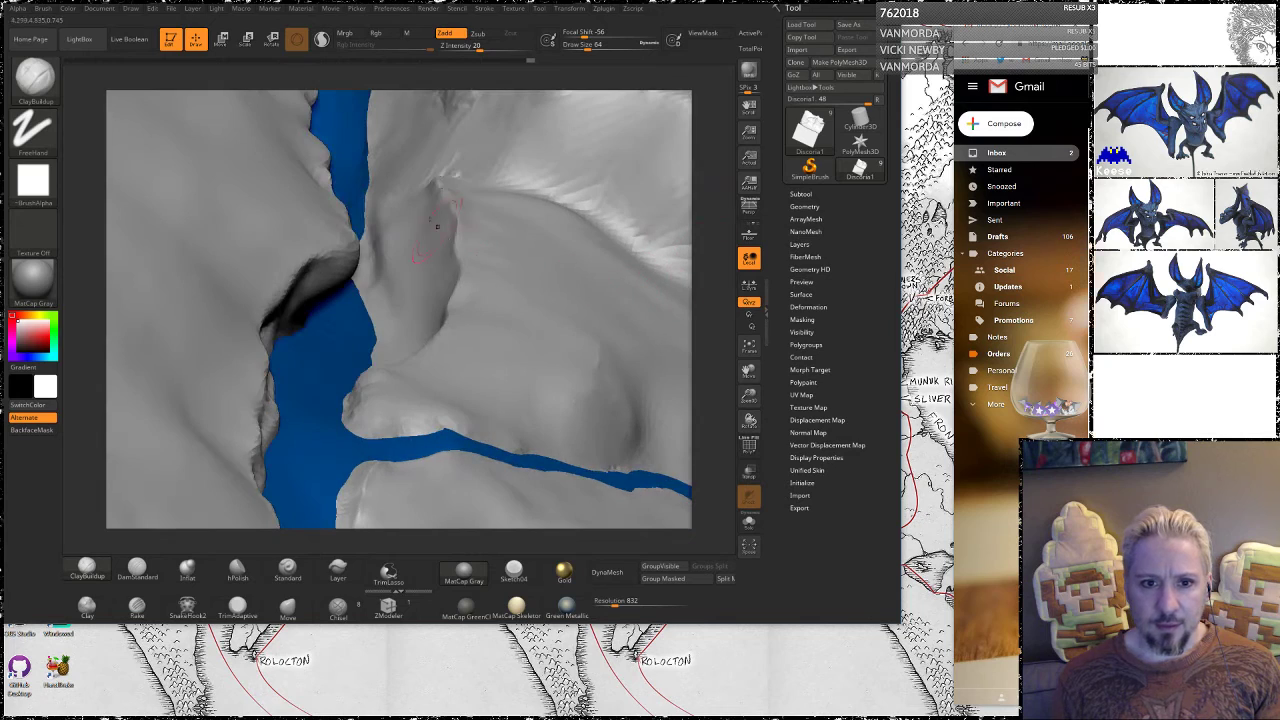
pyautogui.keyDown('shift'); pyautogui.moveTo(442, 216); pyautogui.dragTo(442, 184); pyautogui.keyUp('shift')
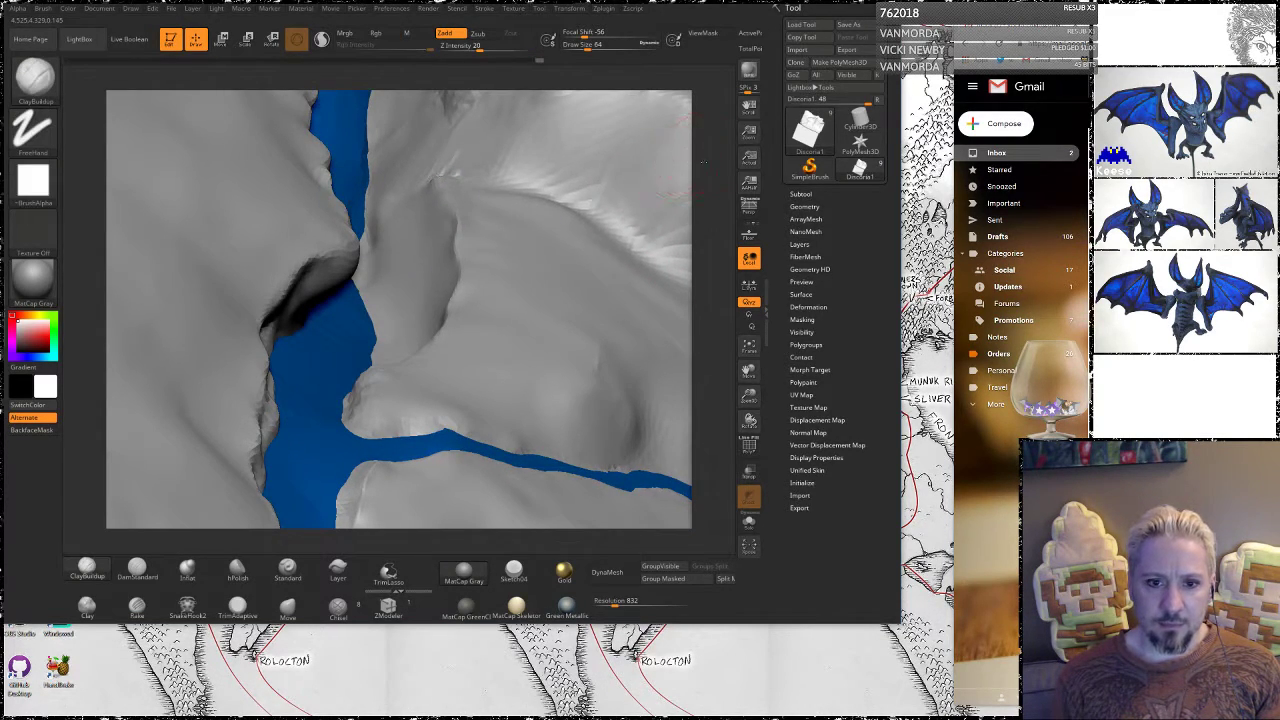
# Smooth the narrow strip of land between the west cliff's foot and the river upstream of the fork
pyautogui.moveTo(704, 162)
pyautogui.mouseDown()
pyautogui.moveTo(716, 256)
pyautogui.moveTo(704, 262)
pyautogui.mouseUp()
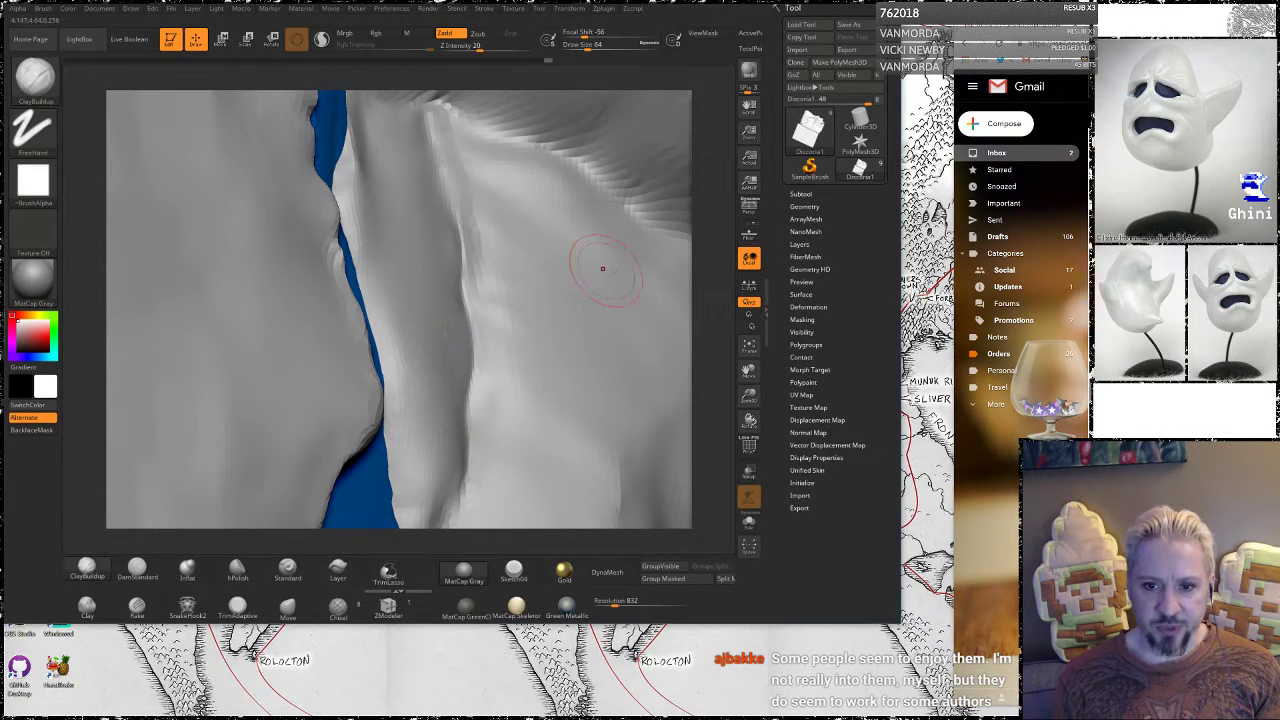
pyautogui.moveTo(675, 305); pyautogui.dragTo(430, 195, button='right')
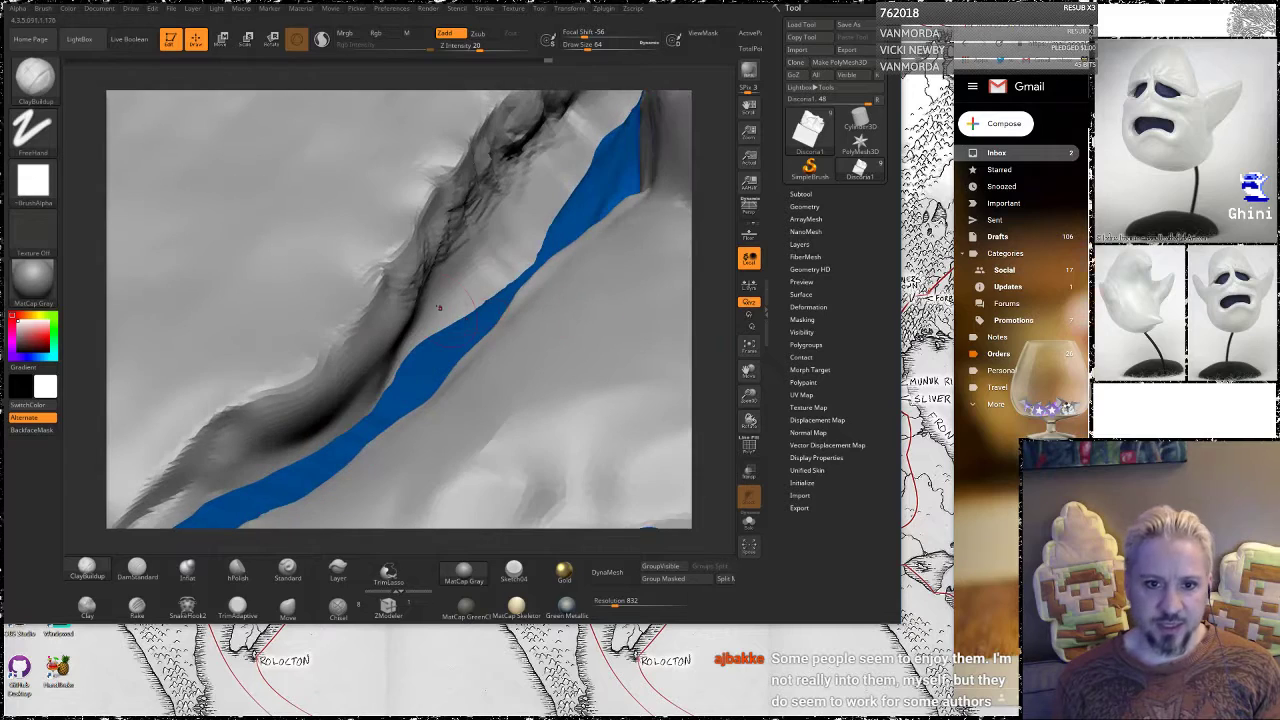
pyautogui.press('shift')
pyautogui.moveTo(430, 305)
pyautogui.keyDown('shift'); pyautogui.mouseDown()
pyautogui.moveTo(450, 245)
pyautogui.moveTo(555, 110)
pyautogui.mouseUp(); pyautogui.keyUp('shift')
# Build up a rocky ledge with ClayBuildup along the tributary's north bank just east of the fork and smooth behind it
pyautogui.keyDown('alt'); pyautogui.moveTo(714, 185); pyautogui.dragTo(701, 219); pyautogui.keyUp('alt')
pyautogui.moveTo(700, 218); pyautogui.dragTo(676, 225, button='right')
pyautogui.press('shift')
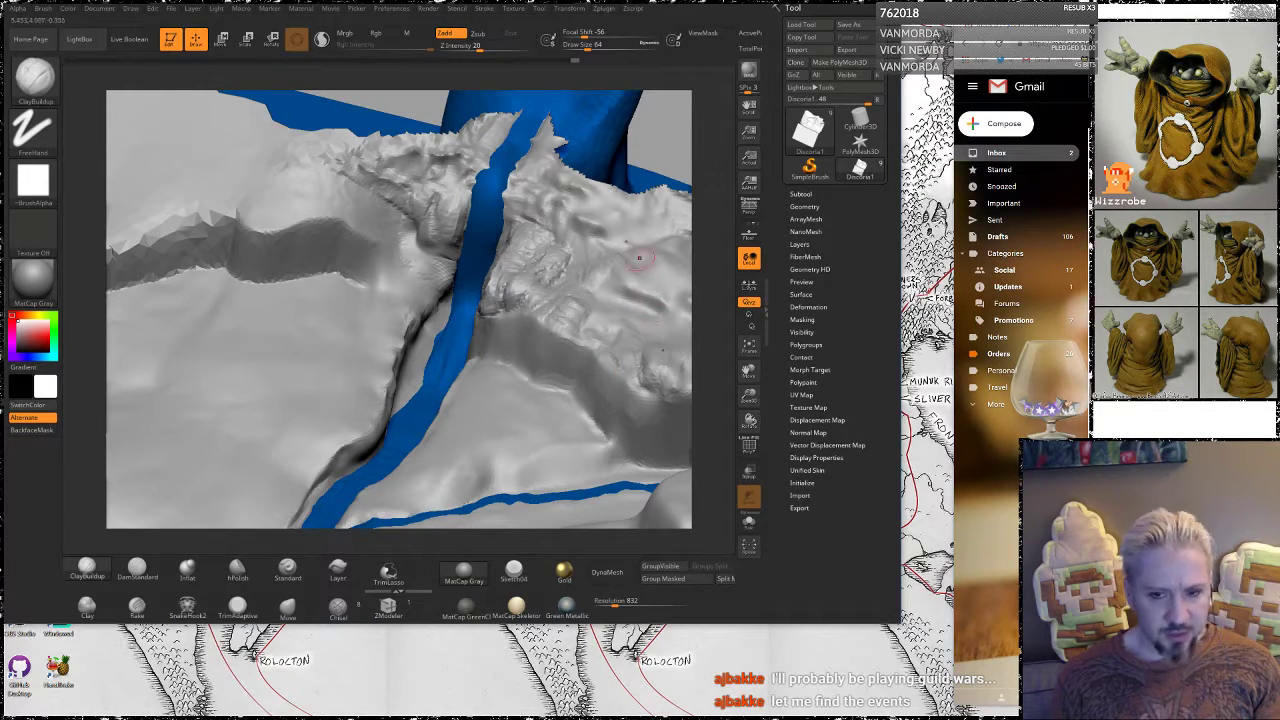
pyautogui.moveTo(708, 330); pyautogui.dragTo(628, 285)
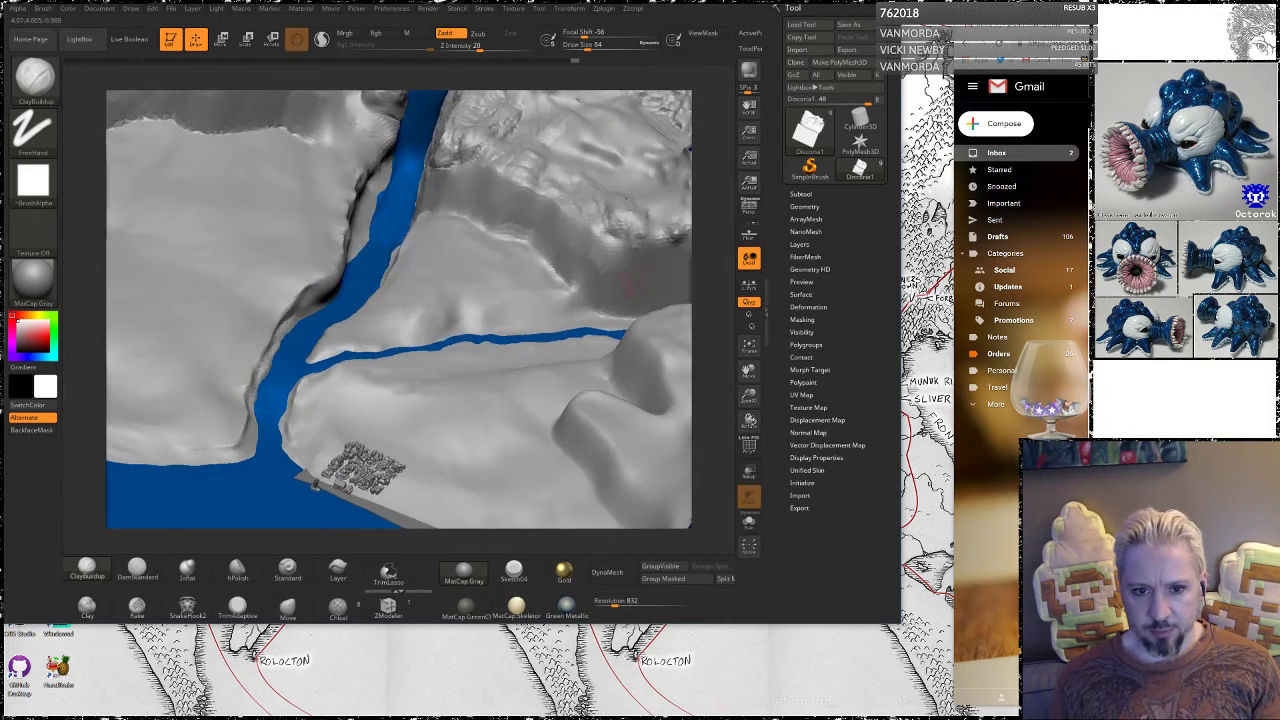
pyautogui.moveTo(715, 315); pyautogui.dragTo(708, 240)
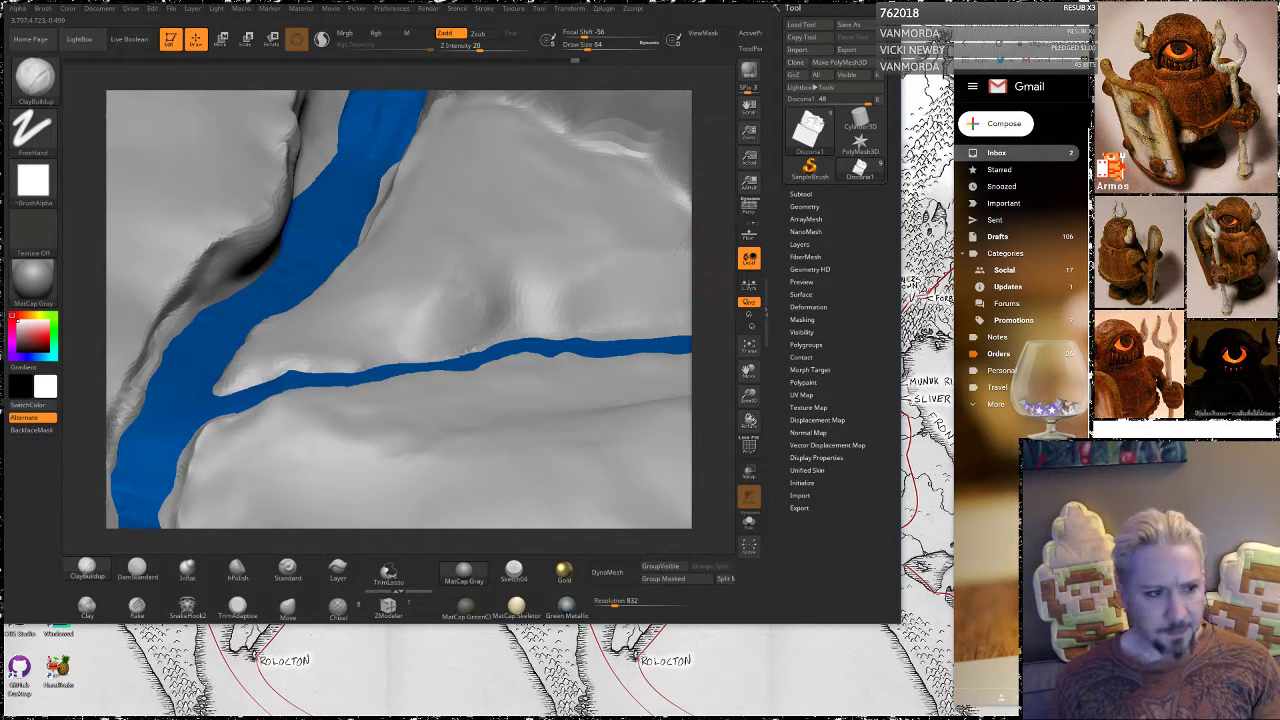
pyautogui.moveTo(688, 240); pyautogui.dragTo(616, 337)
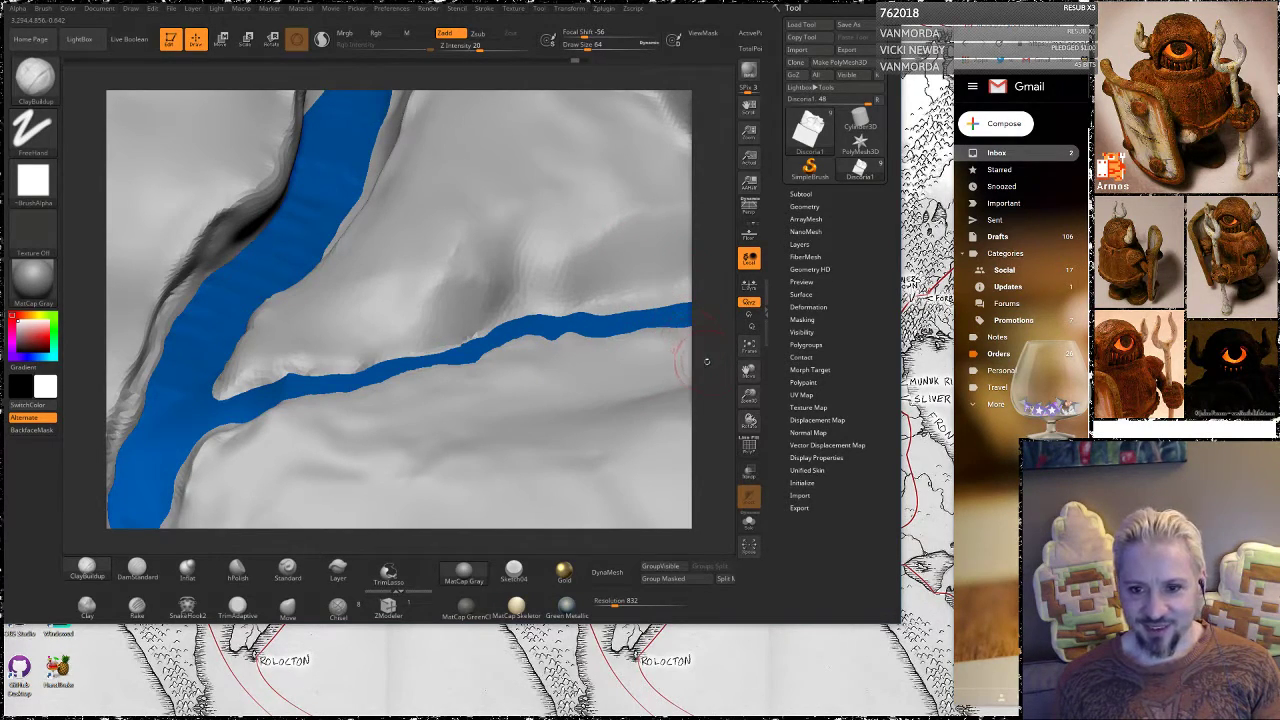
pyautogui.moveTo(706, 361); pyautogui.dragTo(668, 350)
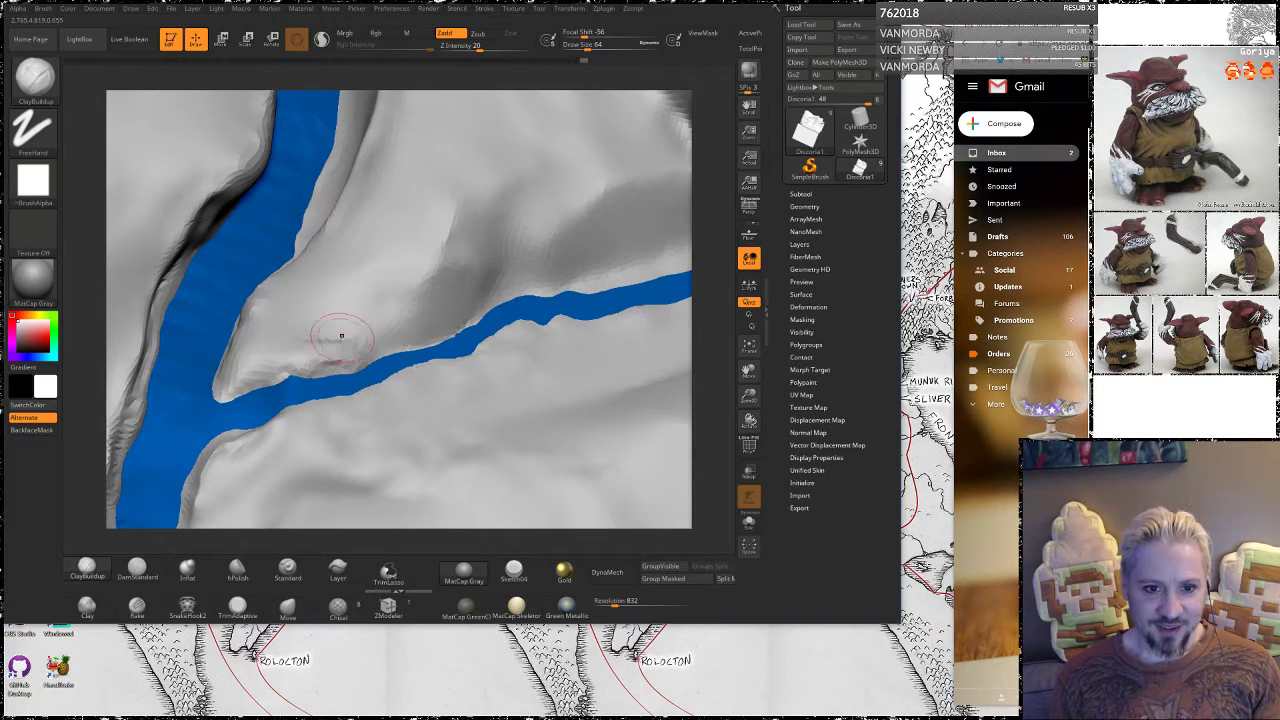
pyautogui.moveTo(341, 336)
pyautogui.mouseDown()
pyautogui.moveTo(378, 318)
pyautogui.moveTo(290, 292)
pyautogui.moveTo(316, 286)
pyautogui.mouseUp()
pyautogui.press('shift')
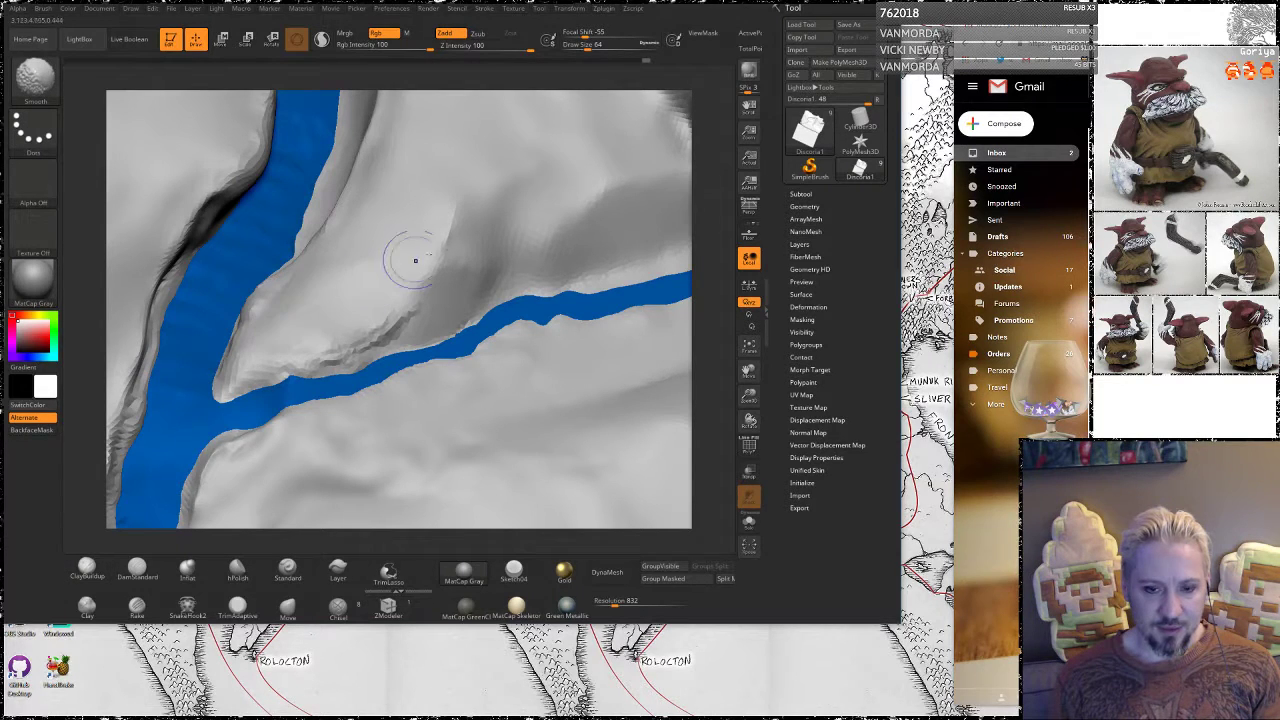
# Inspect the plateau cliffs and the terraced hill east of the river from several angles
pyautogui.moveTo(711, 314)
pyautogui.mouseDown()
pyautogui.moveTo(700, 266)
pyautogui.moveTo(682, 342)
pyautogui.moveTo(474, 516)
pyautogui.moveTo(346, 508)
pyautogui.moveTo(590, 410)
pyautogui.moveTo(722, 303)
pyautogui.moveTo(721, 336)
pyautogui.moveTo(706, 294)
pyautogui.mouseUp()
pyautogui.moveTo(709, 342); pyautogui.dragTo(702, 253)
pyautogui.moveTo(707, 192)
pyautogui.mouseDown()
pyautogui.moveTo(643, 334)
pyautogui.moveTo(605, 293)
pyautogui.mouseUp()
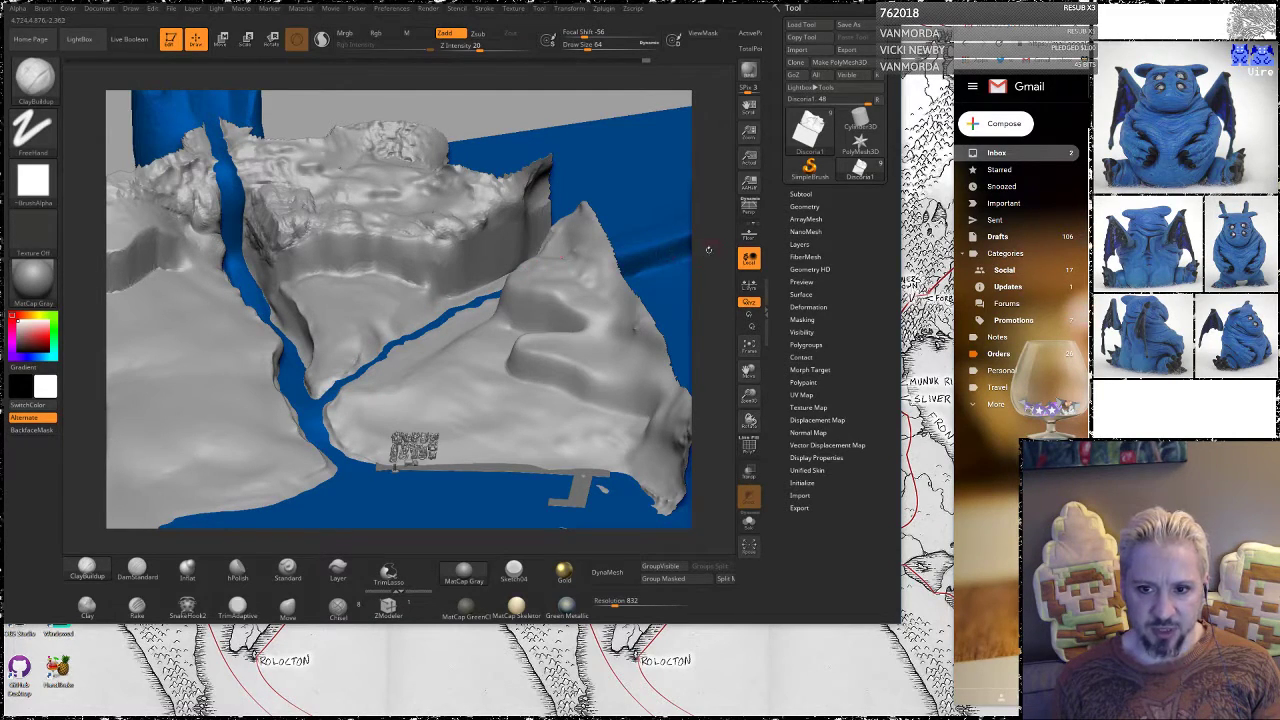
pyautogui.moveTo(708, 249); pyautogui.dragTo(463, 261)
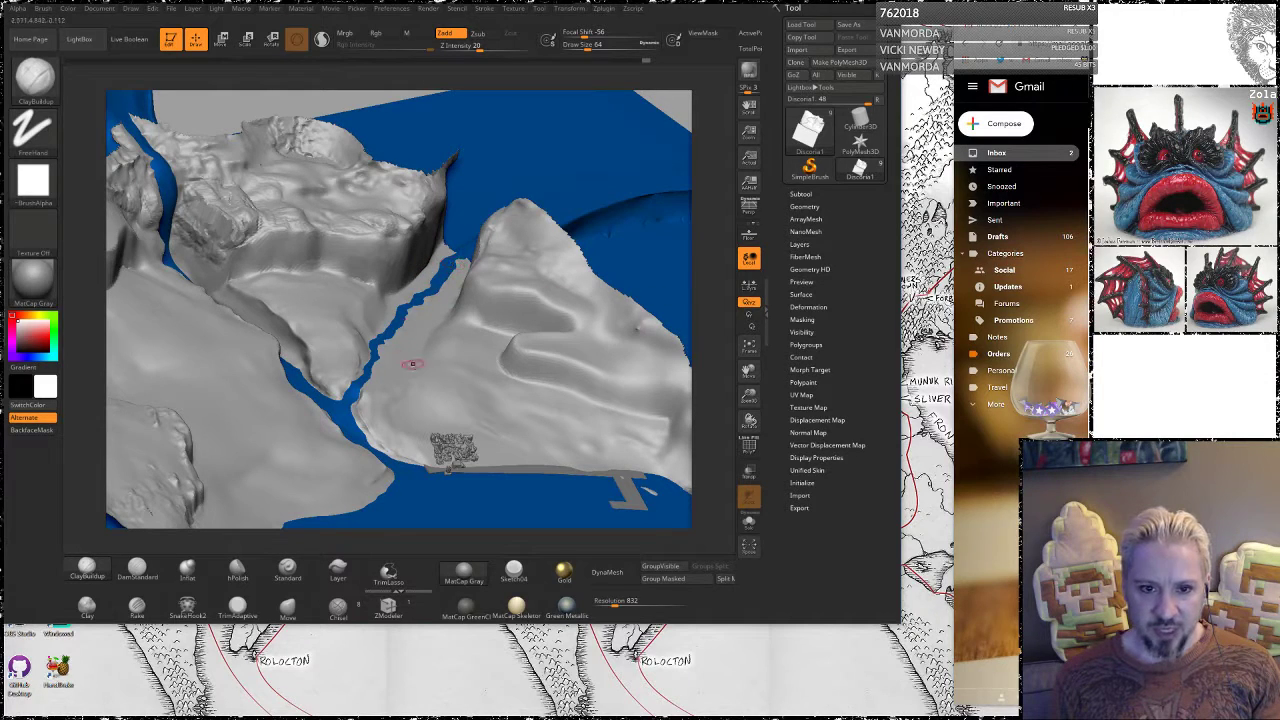
pyautogui.moveTo(706, 150)
pyautogui.keyDown('alt'); pyautogui.mouseDown()
pyautogui.moveTo(694, 306)
pyautogui.moveTo(698, 240)
pyautogui.mouseUp(); pyautogui.keyUp('alt')
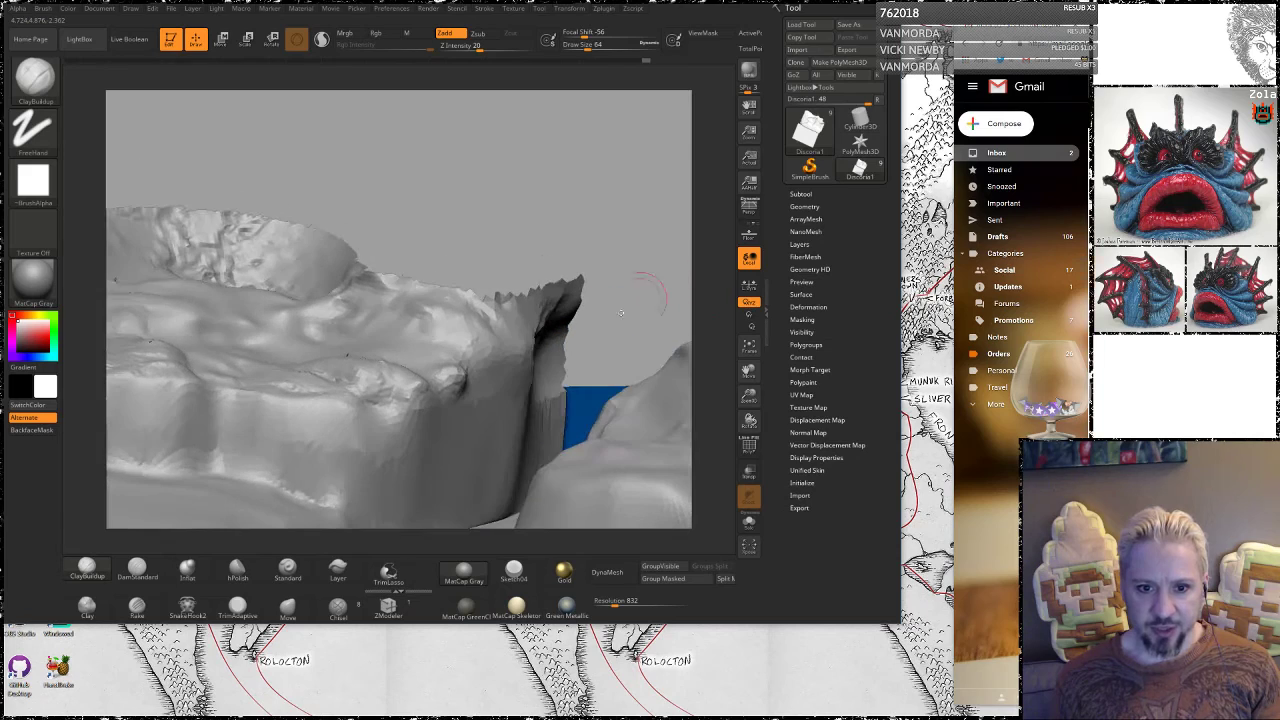
pyautogui.moveTo(676, 324); pyautogui.dragTo(706, 247)
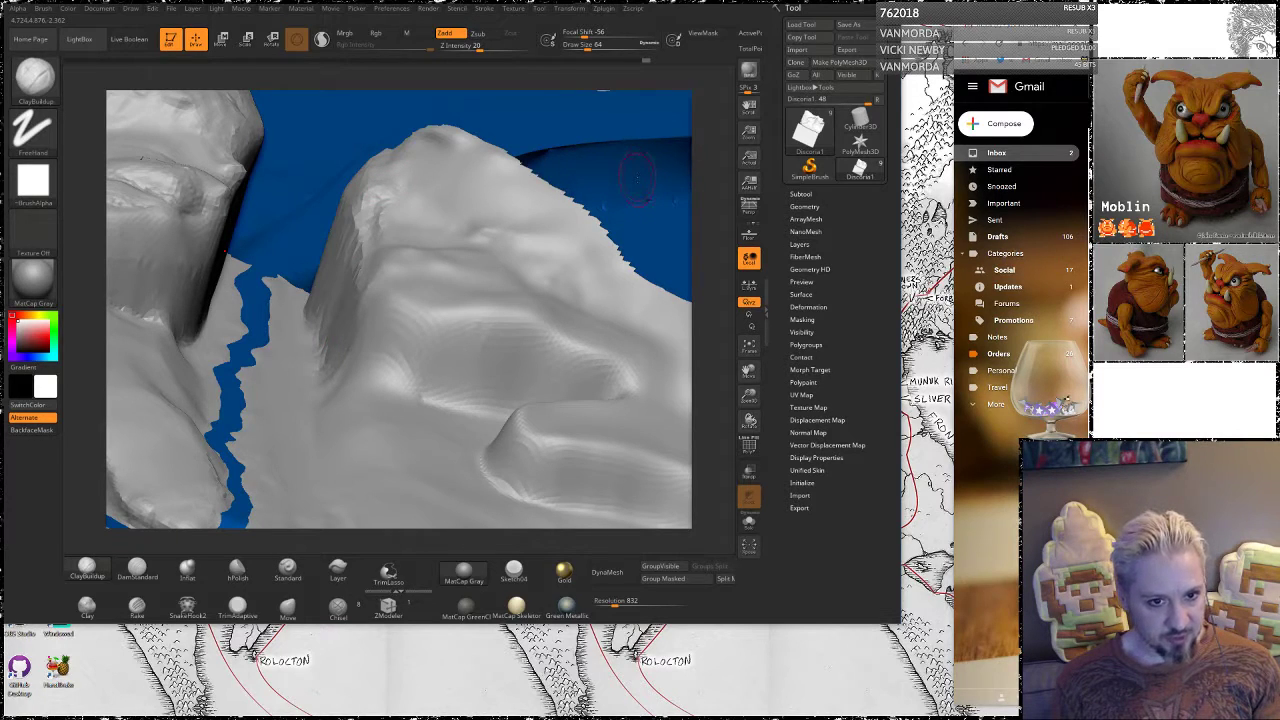
# Unhide the rest of the landscape mesh and turn on the polyframe display to check its topology around the river fork
pyautogui.moveTo(702, 226); pyautogui.dragTo(604, 214)
pyautogui.moveTo(706, 198); pyautogui.dragTo(381, 290)
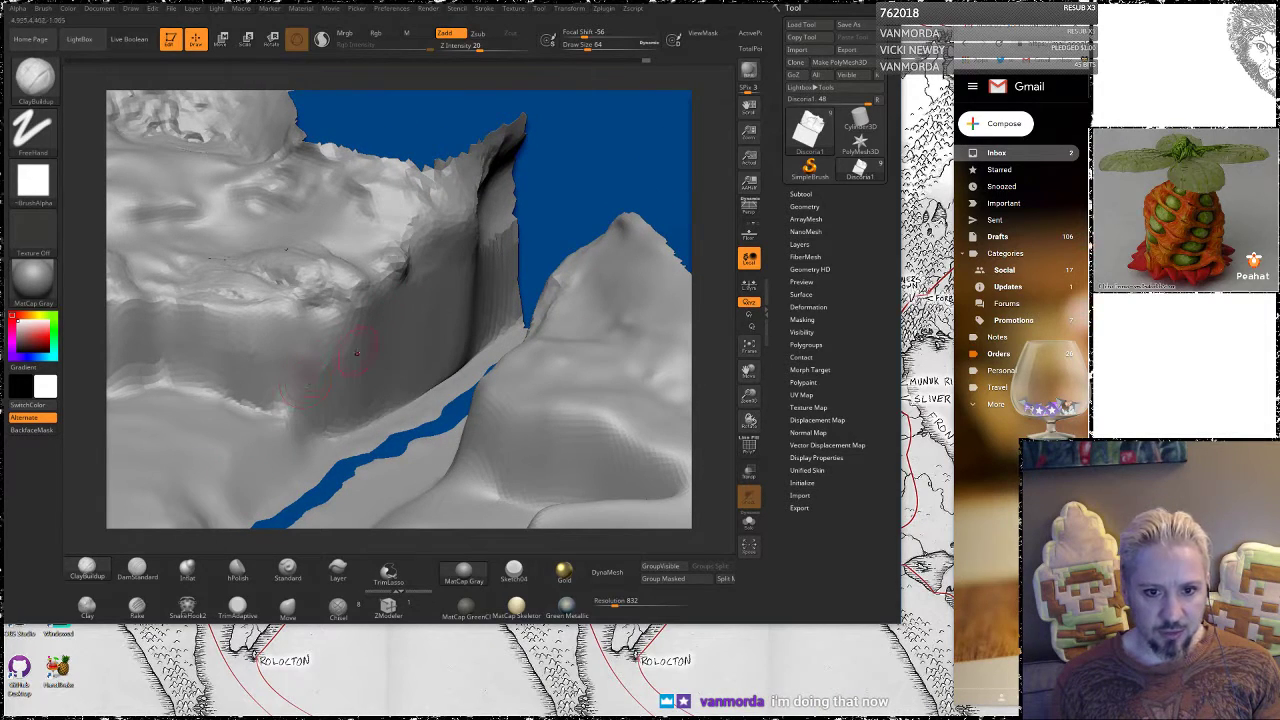
pyautogui.keyDown('alt'); pyautogui.moveTo(694, 337); pyautogui.dragTo(624, 122); pyautogui.keyUp('alt')
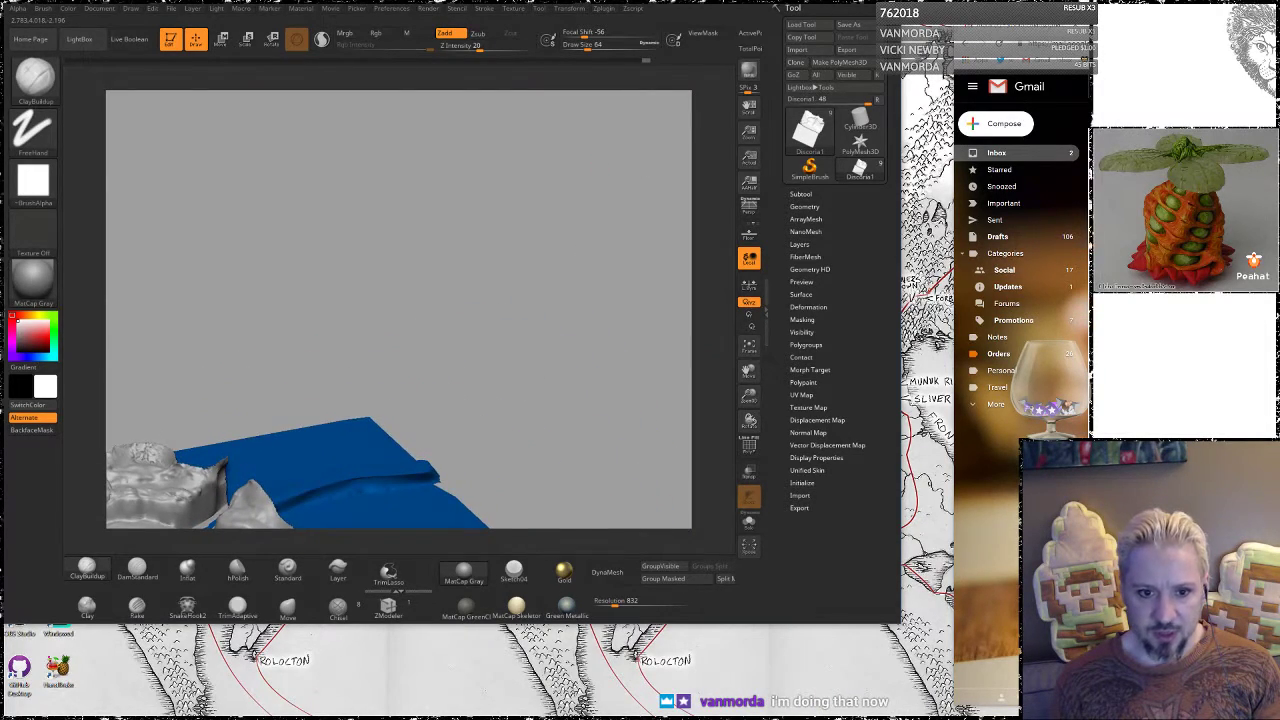
pyautogui.moveTo(514, 360)
pyautogui.keyDown('alt'); pyautogui.mouseDown()
pyautogui.moveTo(619, 200)
pyautogui.moveTo(641, 247)
pyautogui.mouseUp(); pyautogui.keyUp('alt')
pyautogui.keyDown('ctrl'); pyautogui.keyDown('shift'); pyautogui.click(592, 297); pyautogui.keyUp('shift'); pyautogui.keyUp('ctrl')
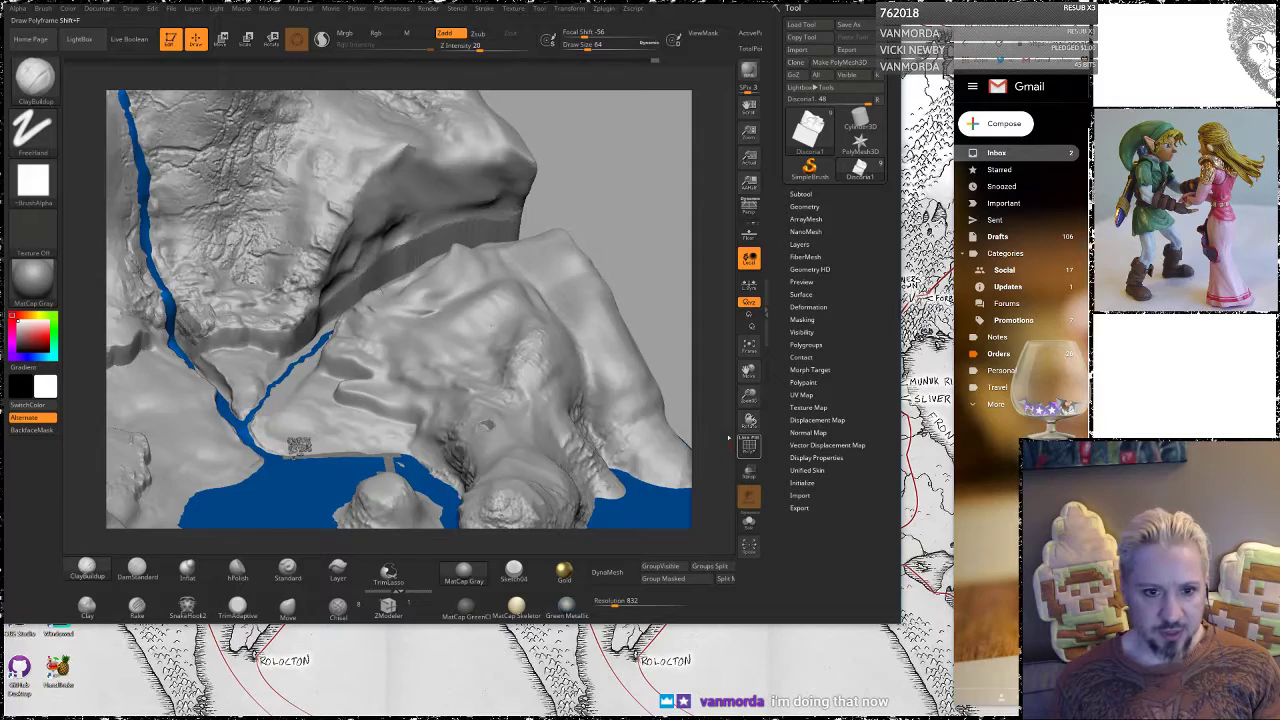
pyautogui.click(748, 446)
pyautogui.moveTo(615, 210); pyautogui.dragTo(677, 172)
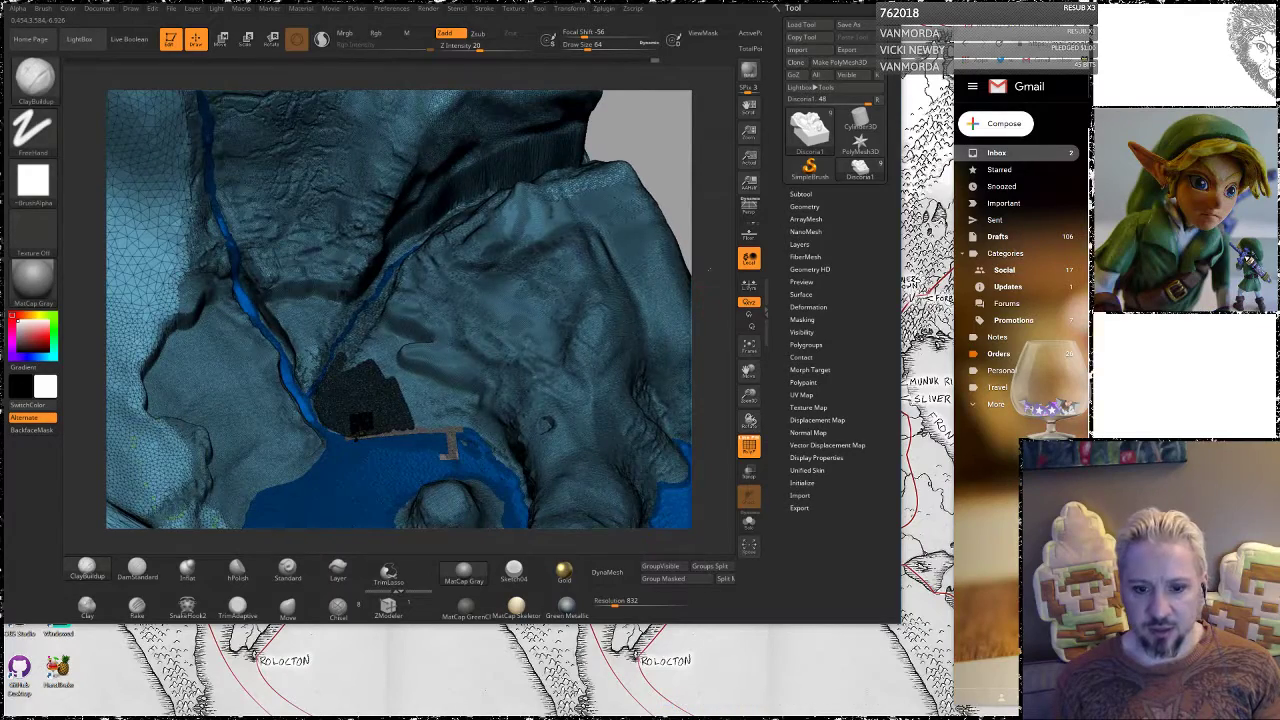
pyautogui.keyDown('alt'); pyautogui.moveTo(708, 307); pyautogui.dragTo(706, 432); pyautogui.keyUp('alt')
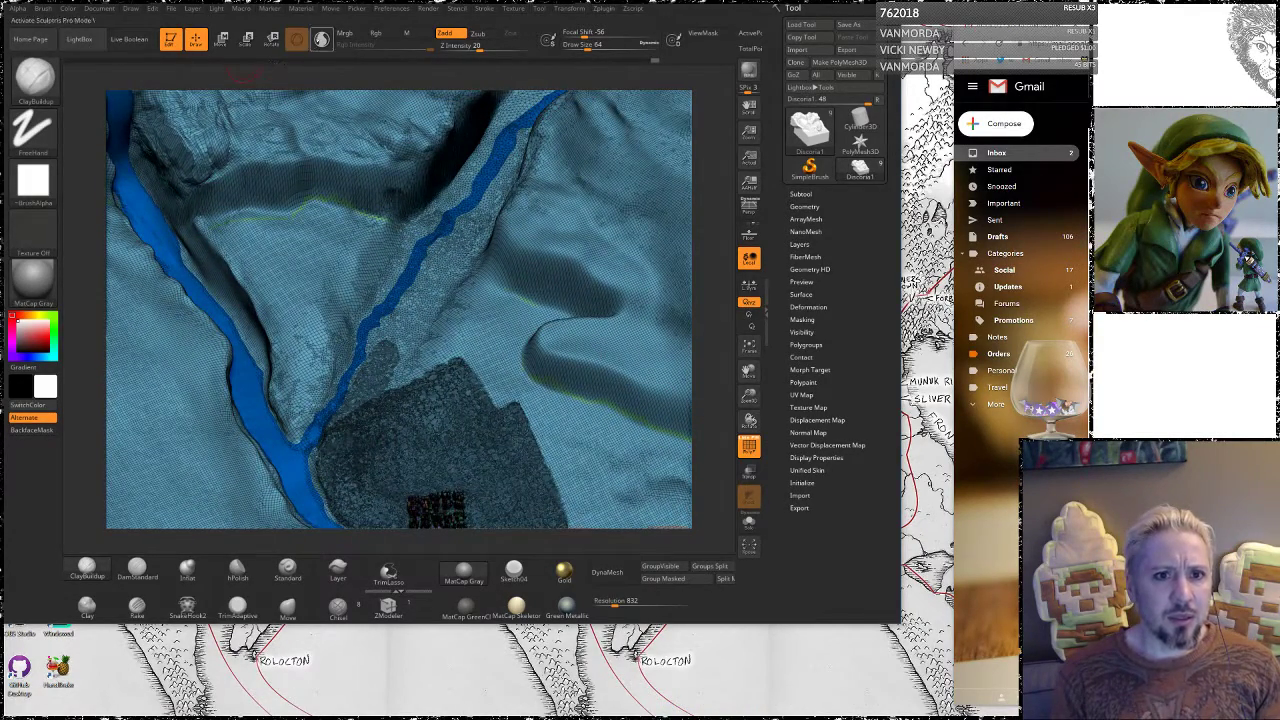
# Try a short ClayBuildup stroke with Sculptris Pro on the wedge of land at the river fork and undo it
pyautogui.click(321, 40)
pyautogui.press('space')
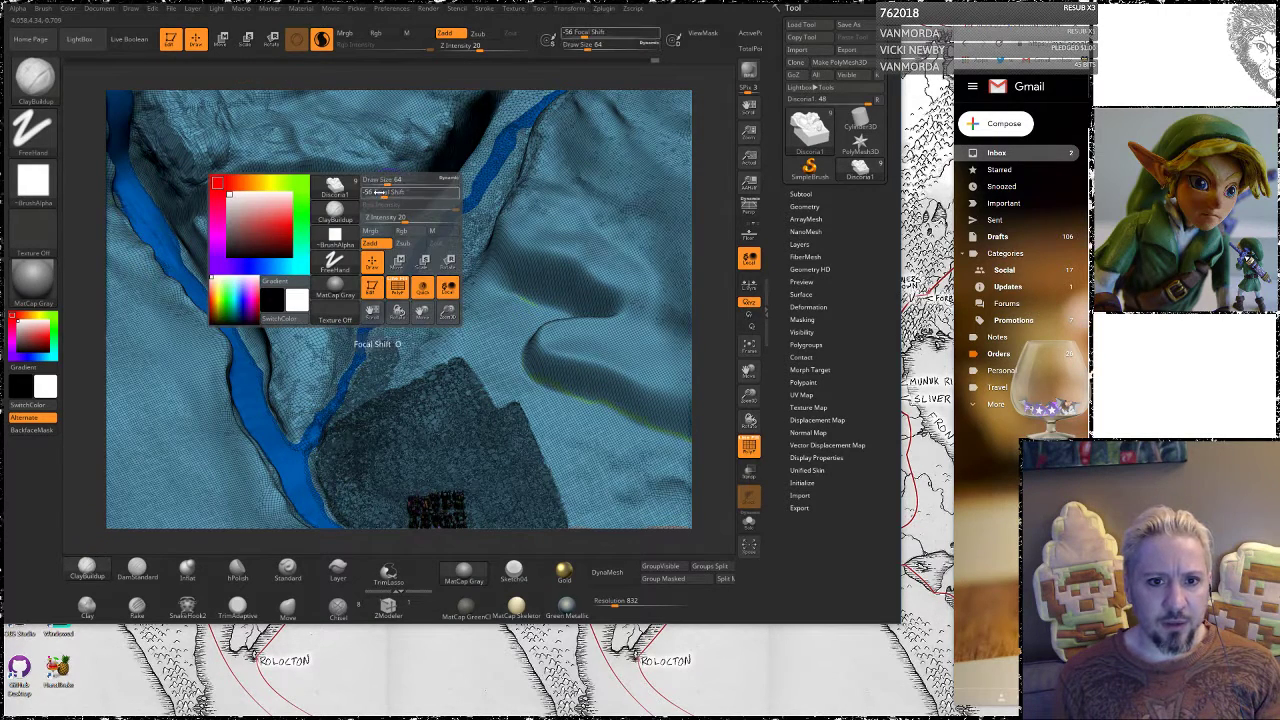
pyautogui.moveTo(312, 354)
pyautogui.mouseDown()
pyautogui.moveTo(314, 376)
pyautogui.moveTo(305, 330)
pyautogui.moveTo(290, 376)
pyautogui.moveTo(298, 422)
pyautogui.moveTo(318, 370)
pyautogui.mouseUp()
pyautogui.hotkey('ctrl', 'z')
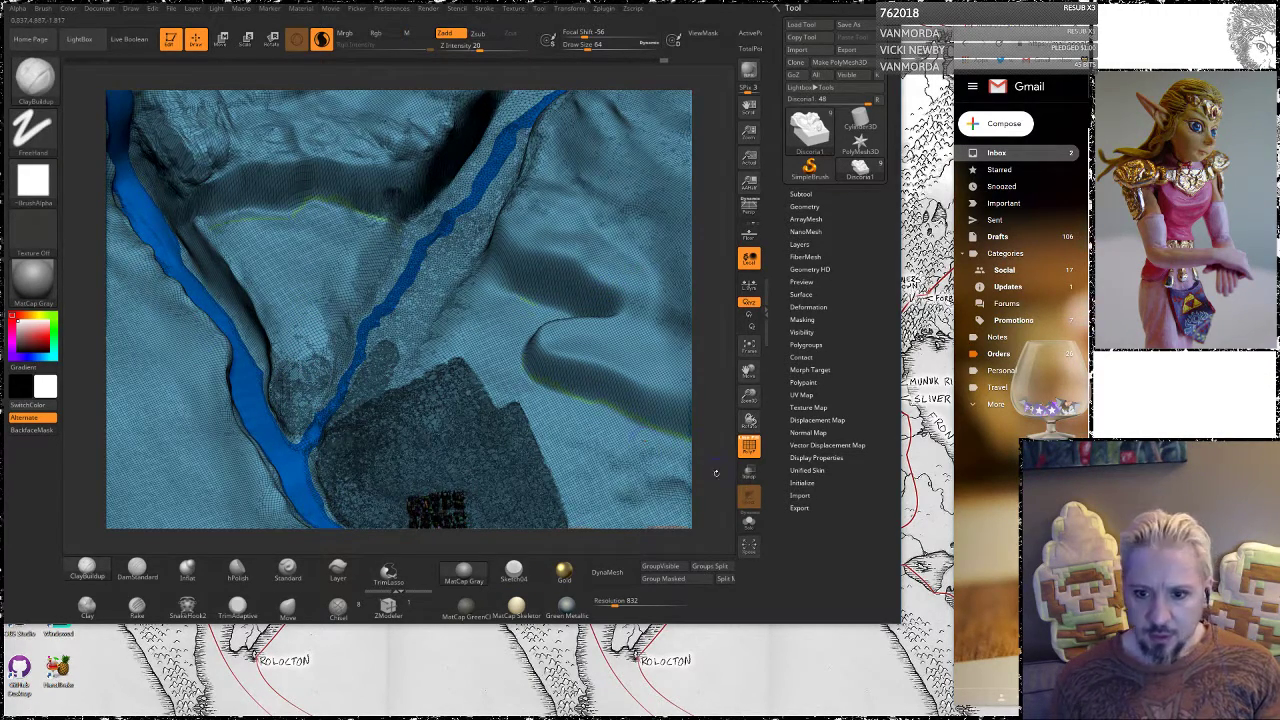
# Remesh the landscape with DynaMesh at resolution 832 and check the new mesh density across the terrain
pyautogui.moveTo(716, 473); pyautogui.dragTo(704, 392)
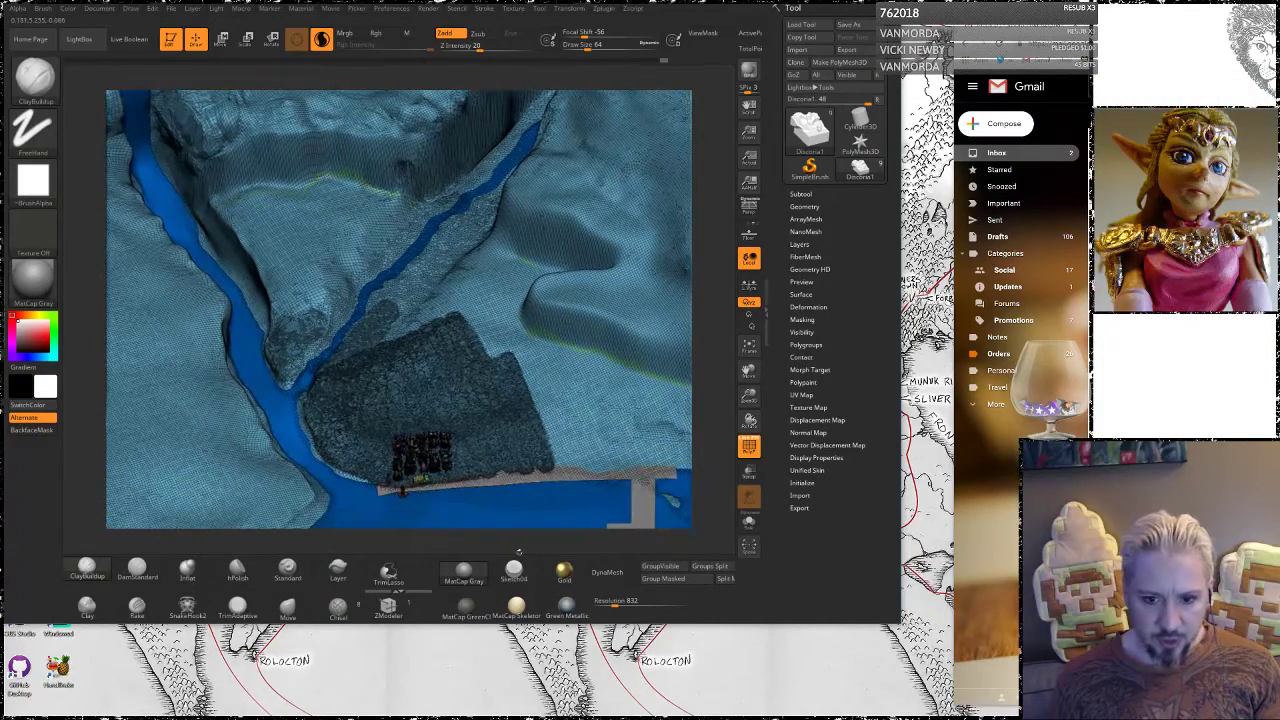
pyautogui.click(607, 572)
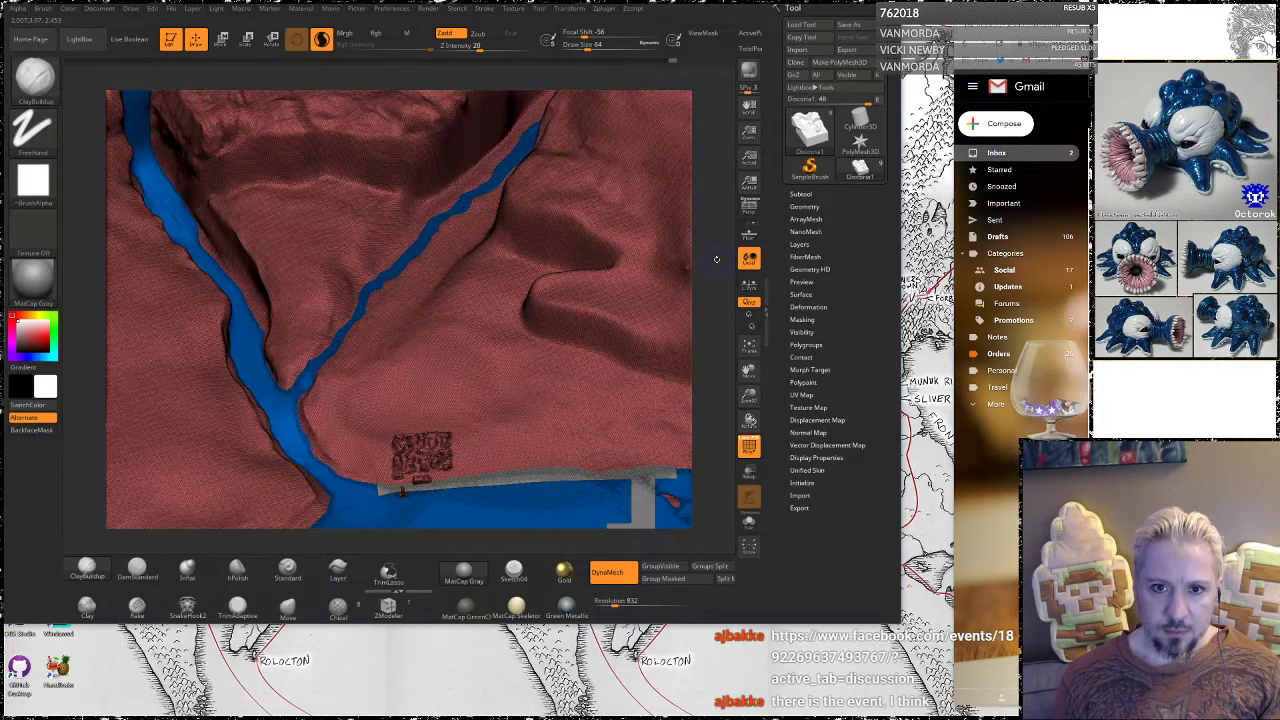
pyautogui.moveTo(717, 258); pyautogui.dragTo(251, 187)
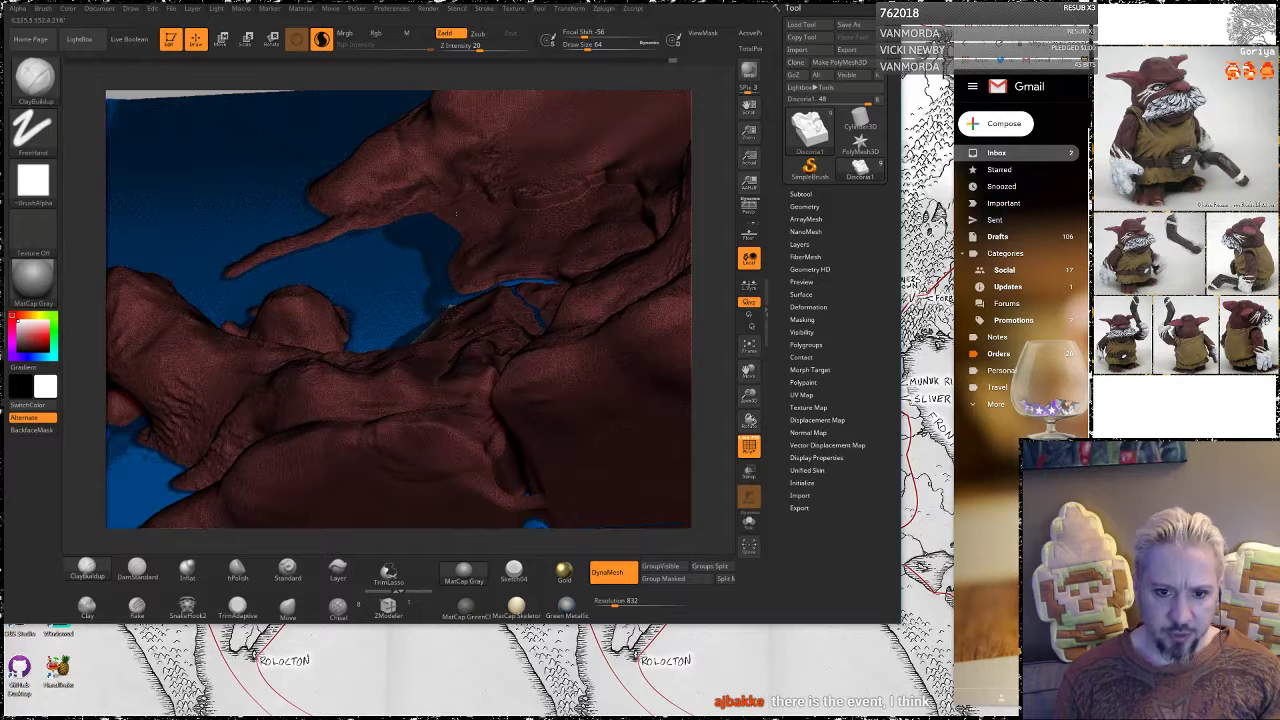
# Turn off the polyframe display and Sculptris Pro mode
pyautogui.click(746, 449)
pyautogui.moveTo(718, 387); pyautogui.dragTo(719, 380)
pyautogui.press('shift')
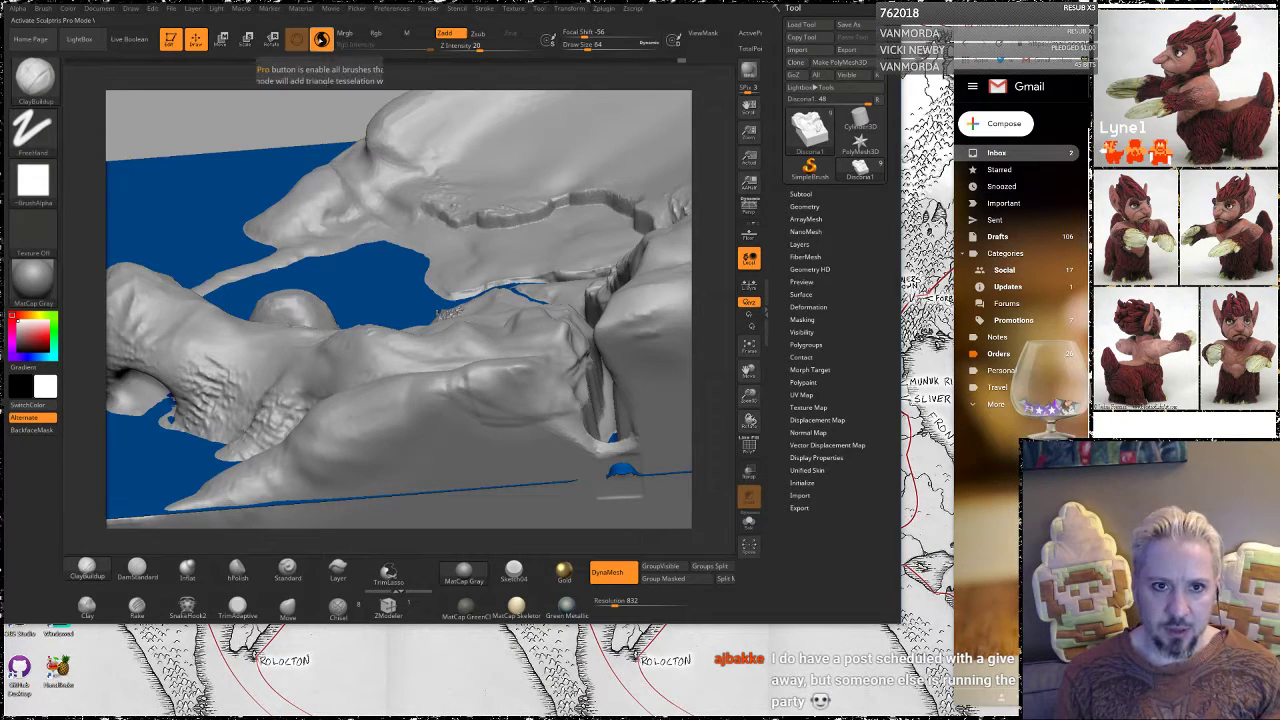
pyautogui.click(321, 40)
# Try a TrimLasso outline around the plateau between the main river and the tributary, seen from above
pyautogui.moveTo(706, 229)
pyautogui.mouseDown()
pyautogui.moveTo(727, 246)
pyautogui.moveTo(714, 193)
pyautogui.moveTo(701, 215)
pyautogui.moveTo(720, 228)
pyautogui.moveTo(643, 284)
pyautogui.mouseUp()
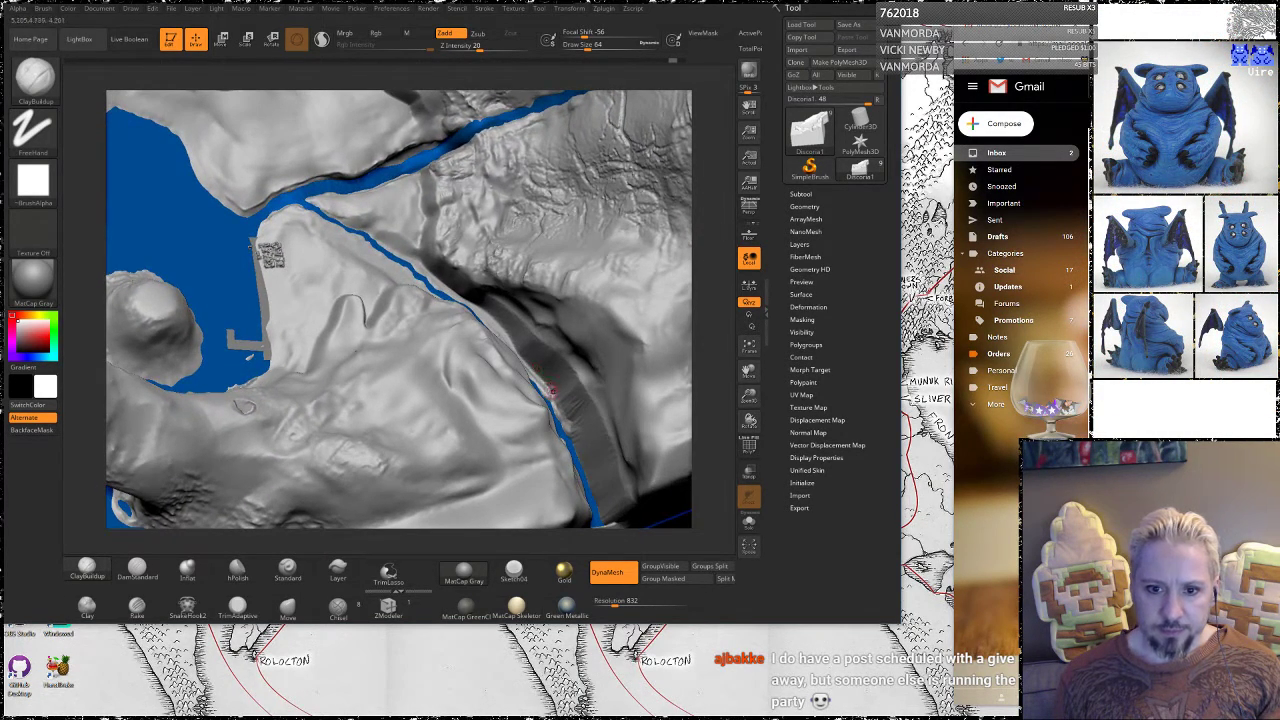
pyautogui.press('shift')
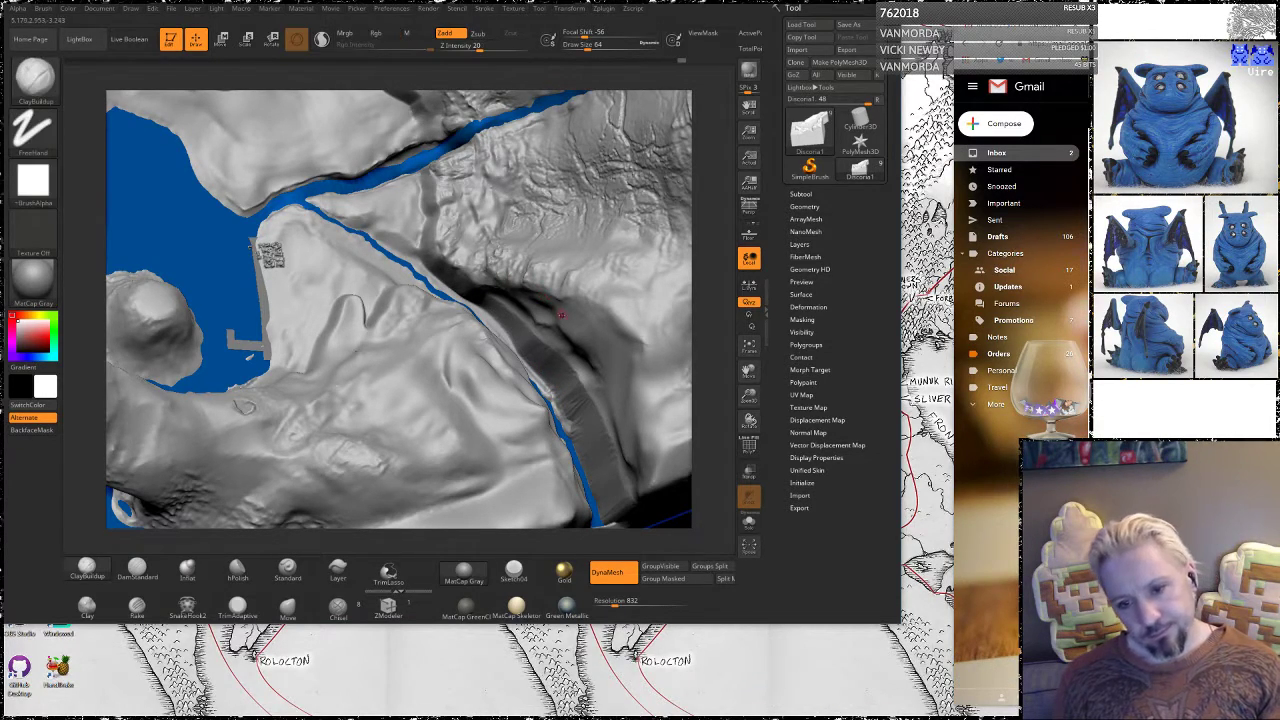
pyautogui.moveTo(711, 271)
pyautogui.mouseDown()
pyautogui.moveTo(704, 226)
pyautogui.moveTo(698, 272)
pyautogui.moveTo(722, 298)
pyautogui.moveTo(678, 205)
pyautogui.mouseUp()
pyautogui.hotkey('ctrl', 'shift')
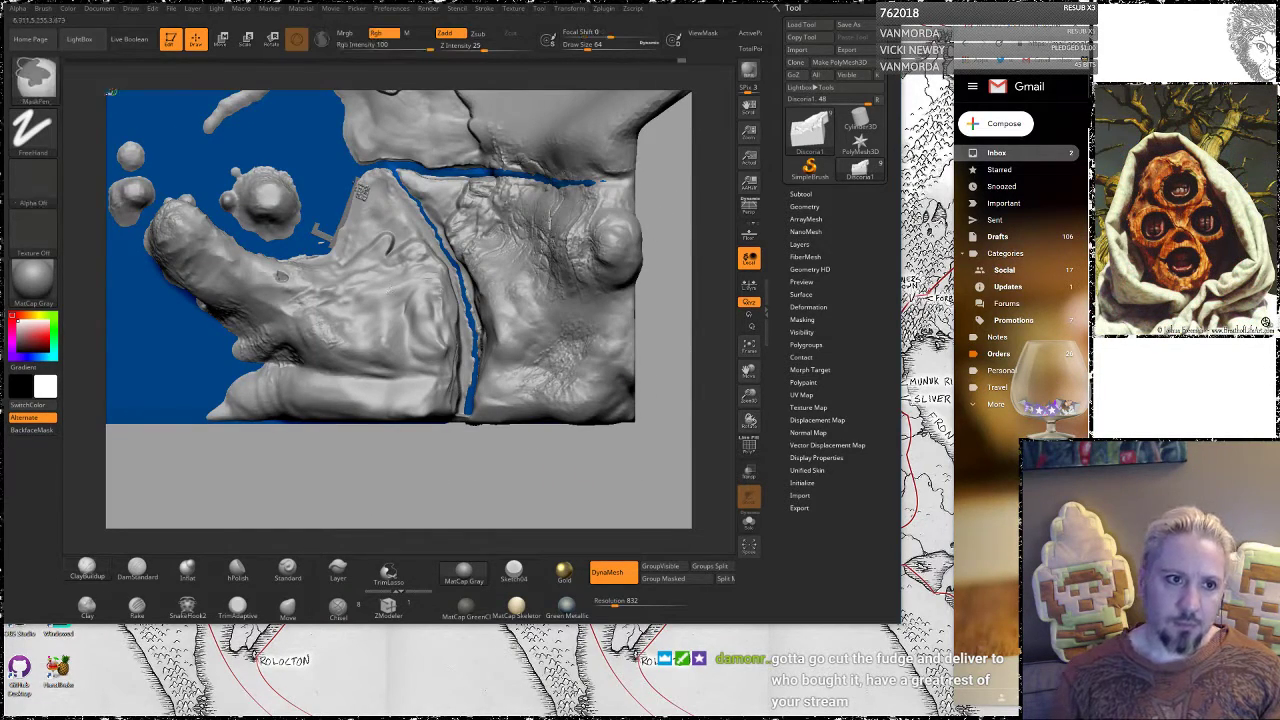
pyautogui.click(40, 84)
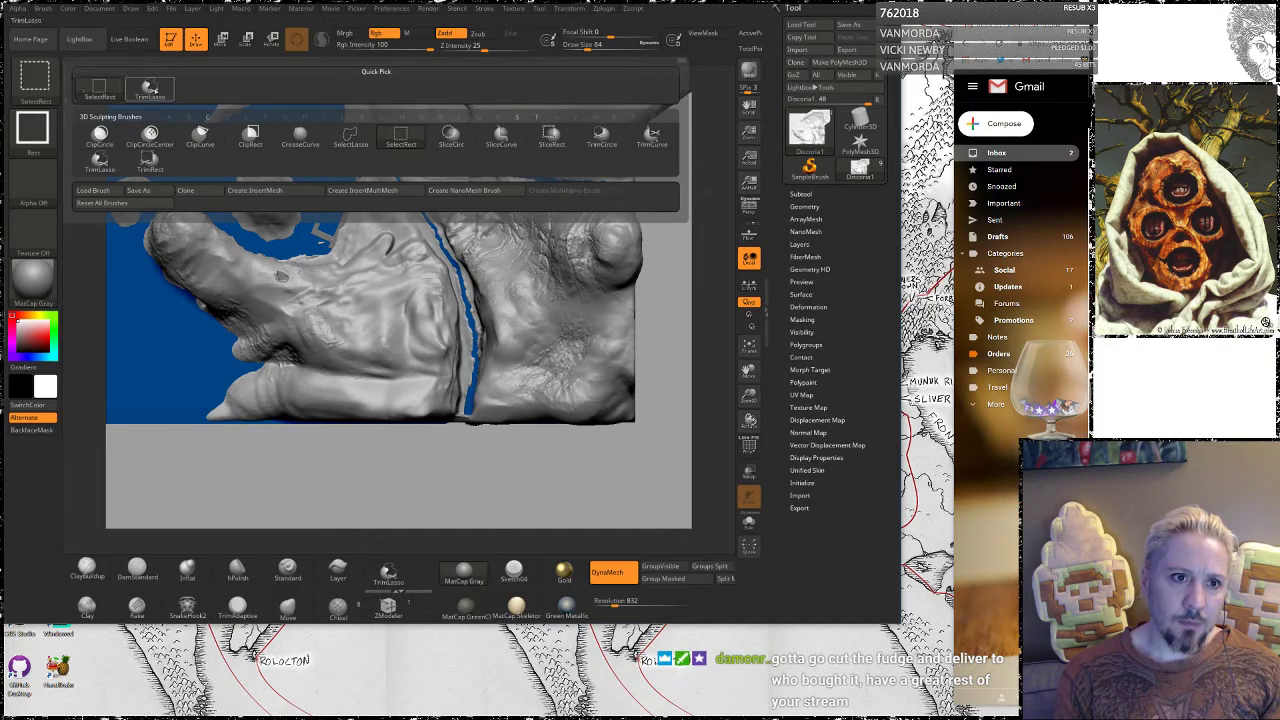
pyautogui.click(151, 90)
pyautogui.moveTo(633, 453)
pyautogui.keyDown('ctrl'); pyautogui.keyDown('shift'); pyautogui.mouseDown()
pyautogui.moveTo(472, 446)
pyautogui.moveTo(464, 312)
pyautogui.moveTo(428, 178)
pyautogui.moveTo(682, 202)
pyautogui.mouseUp(); pyautogui.keyUp('shift'); pyautogui.keyUp('ctrl')
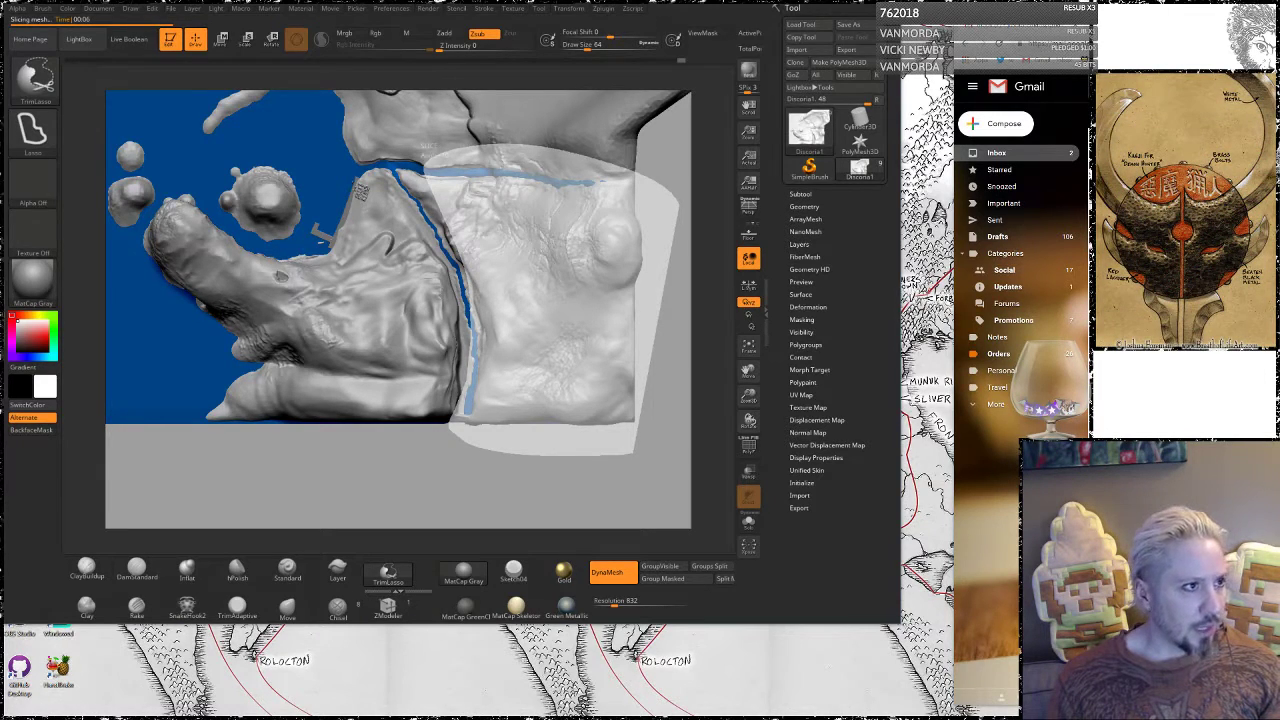
# Switch to the browser and read the Facebook event page for the Paws, Claws, and Magic Tales Release Party
pyautogui.moveTo(2, 200); pyautogui.dragTo(571, 94)
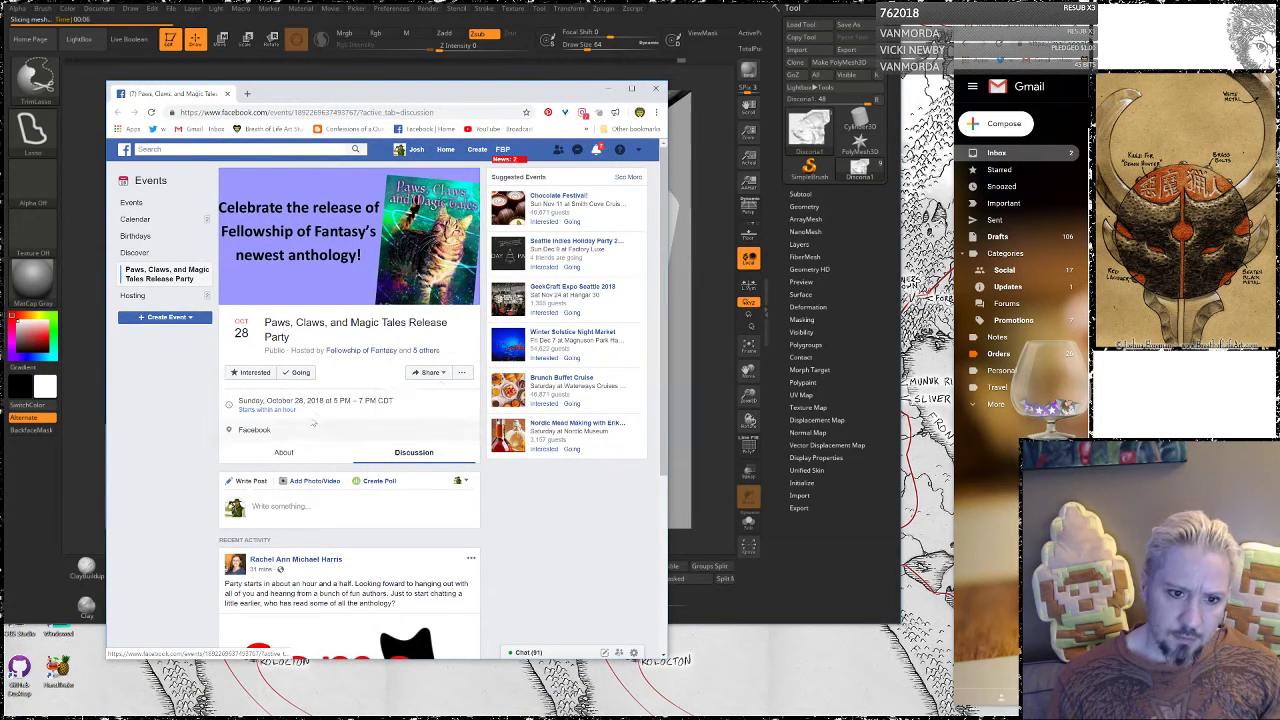
pyautogui.scroll(-2, 325, 410)
pyautogui.scroll(-1, 340, 600)
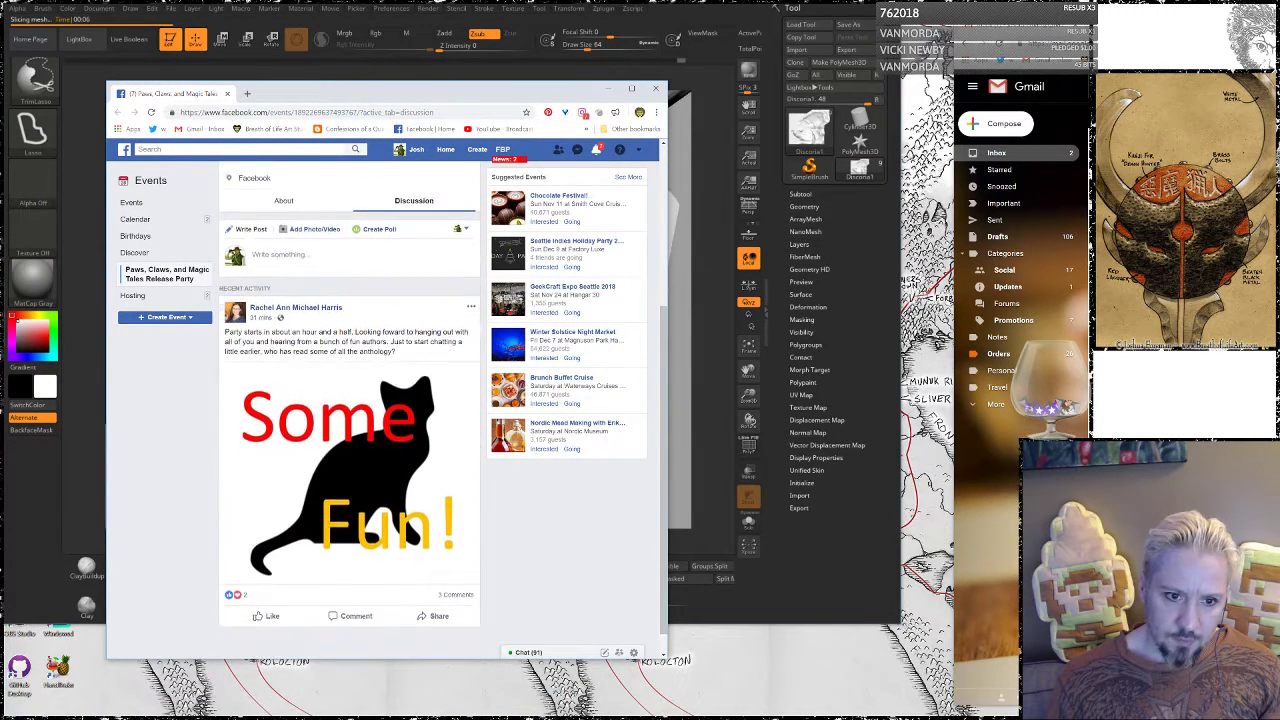
pyautogui.scroll(3, 340, 600)
pyautogui.scroll(1, 345, 397)
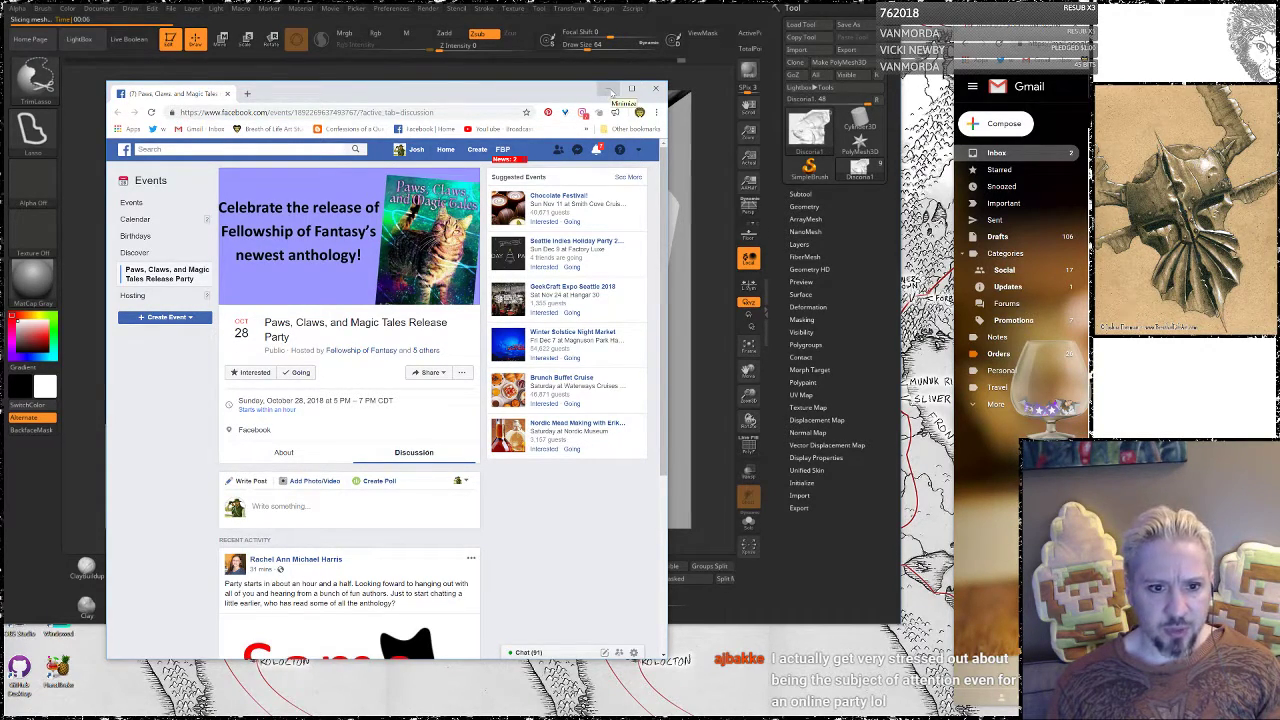
pyautogui.click(609, 90)
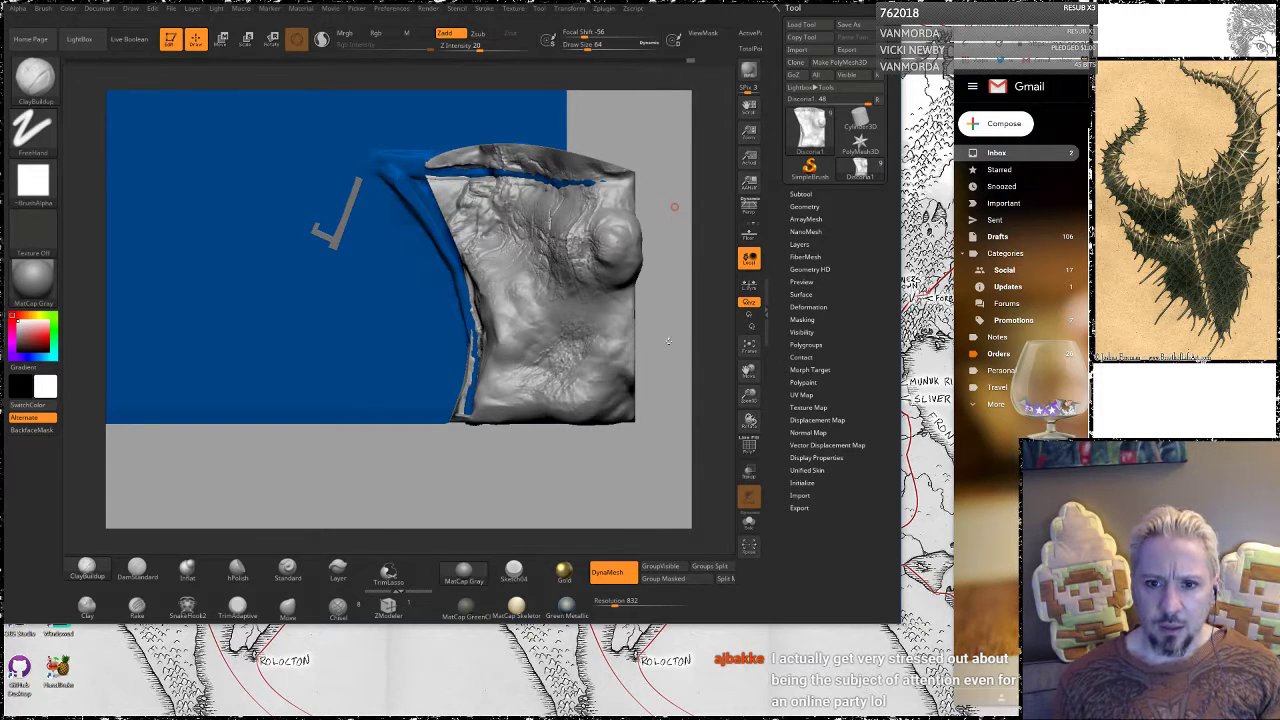
# Undo the lasso trim and isolate the plateau between the main river and the tributary using SelectRect with a Lasso stroke
pyautogui.press('ctrl')
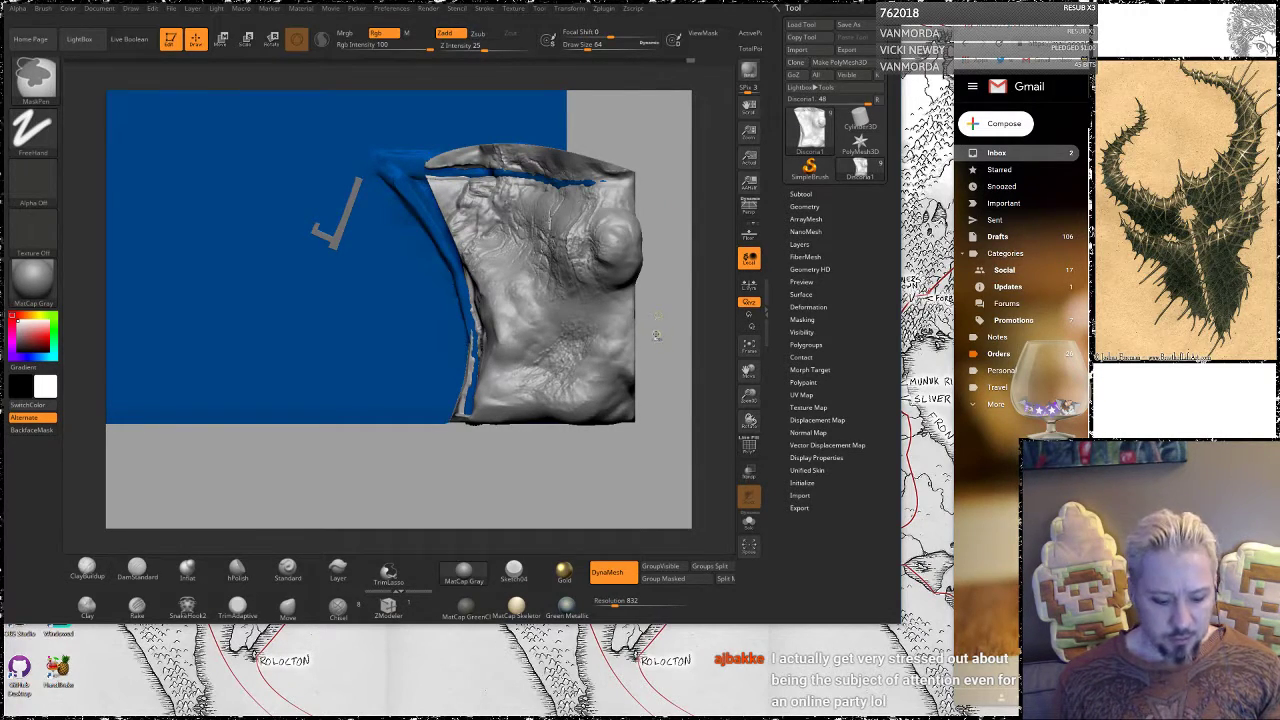
pyautogui.keyDown('ctrl'); pyautogui.keyDown('shift'); pyautogui.click(134, 91); pyautogui.keyUp('shift'); pyautogui.keyUp('ctrl')
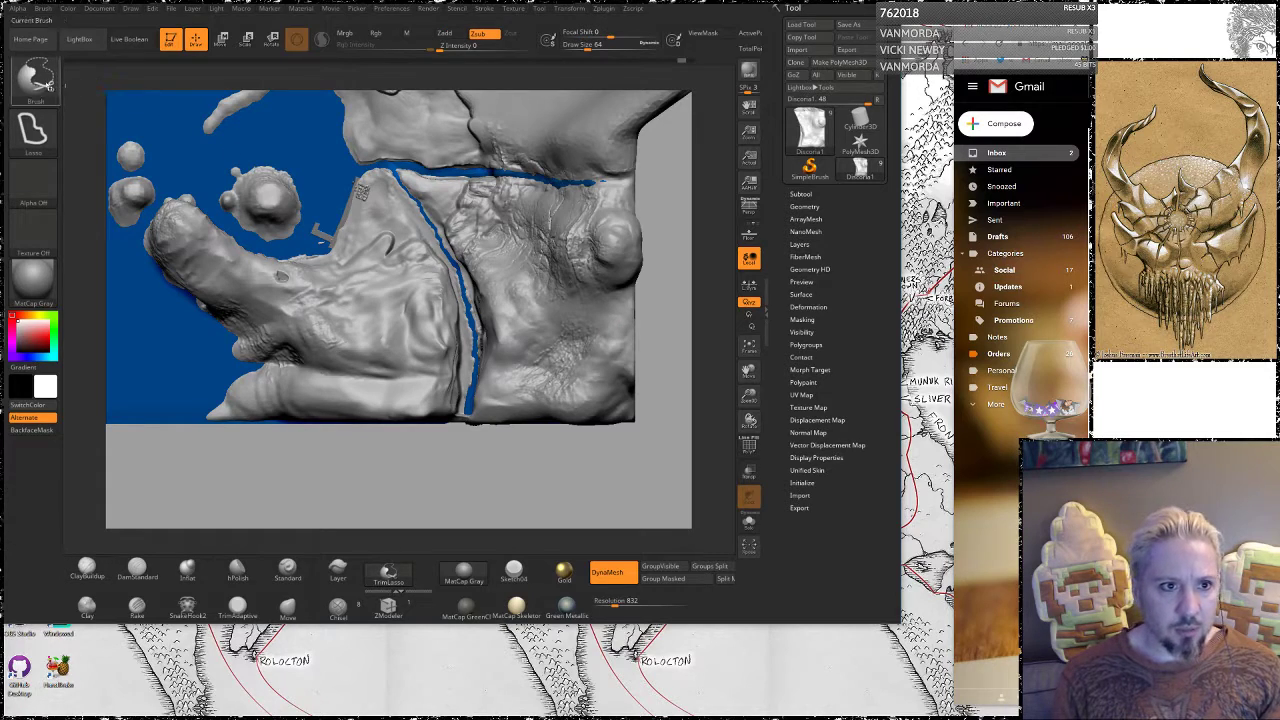
pyautogui.keyDown('ctrl'); pyautogui.keyDown('shift'); pyautogui.click(48, 84); pyautogui.keyUp('shift'); pyautogui.keyUp('ctrl')
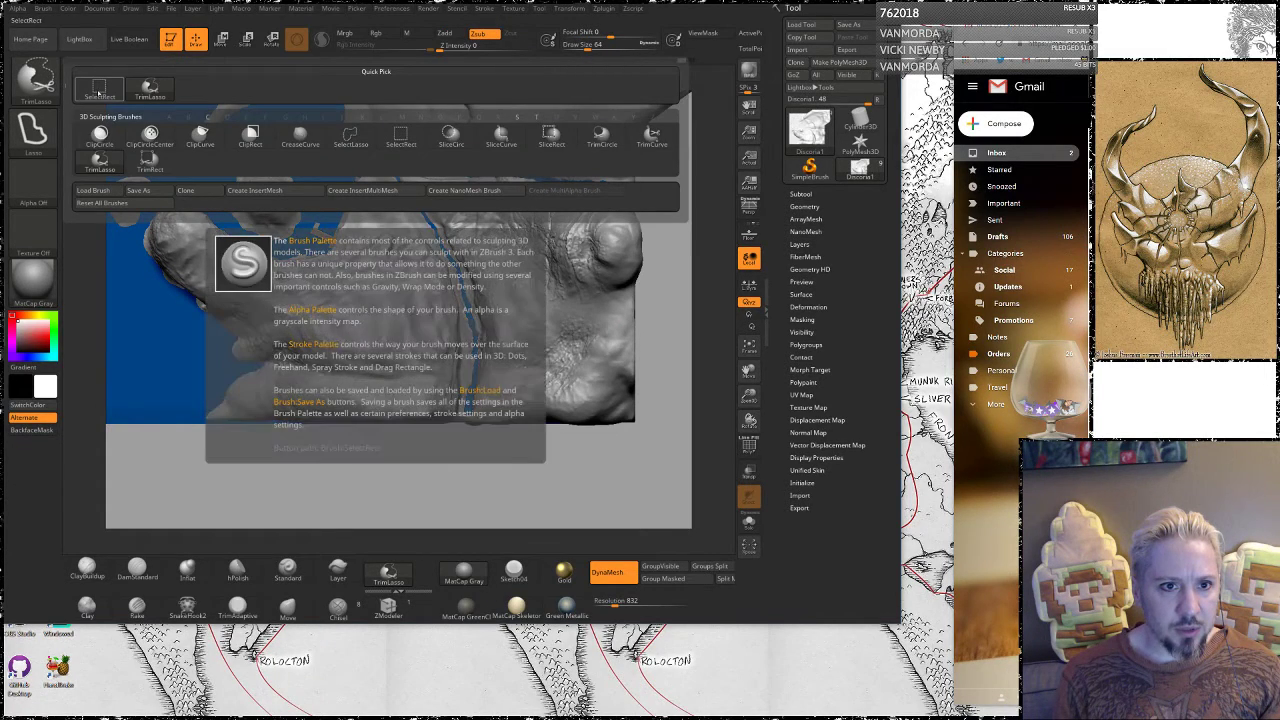
pyautogui.keyDown('ctrl'); pyautogui.keyDown('shift'); pyautogui.click(97, 94); pyautogui.keyUp('shift'); pyautogui.keyUp('ctrl')
pyautogui.keyDown('ctrl'); pyautogui.keyDown('shift'); pyautogui.click(36, 133); pyautogui.keyUp('shift'); pyautogui.keyUp('ctrl')
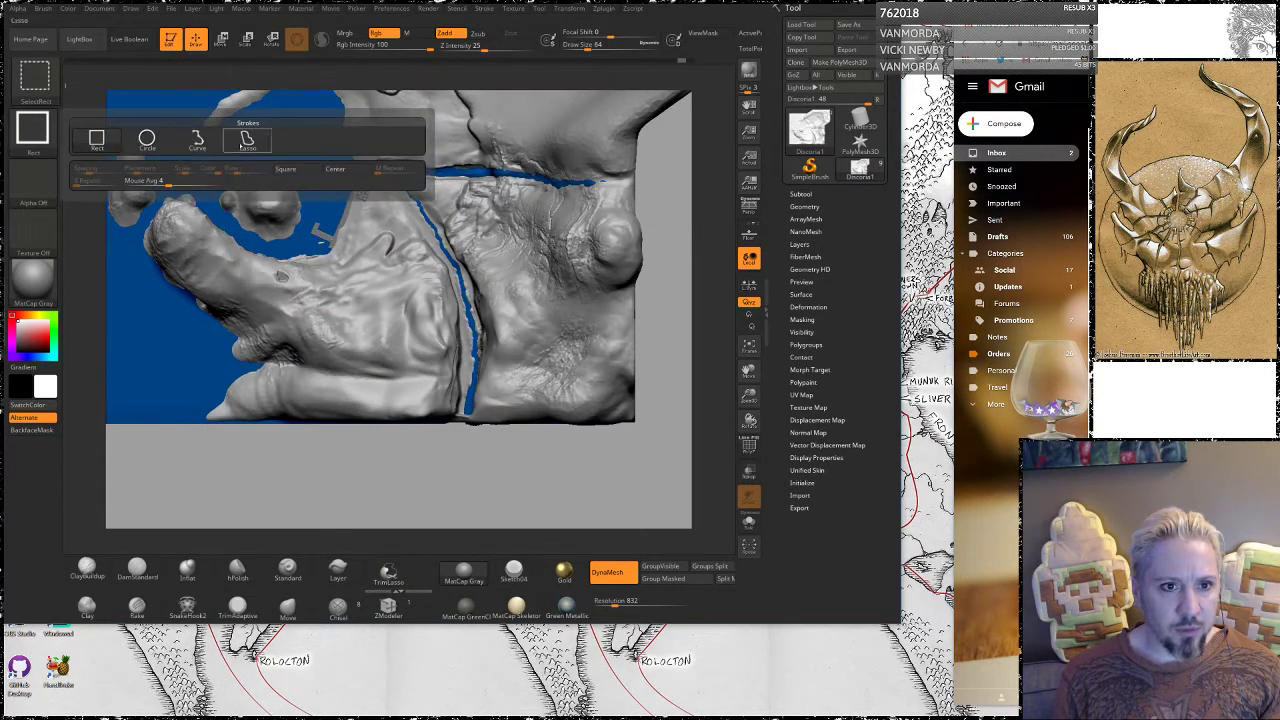
pyautogui.click(247, 140)
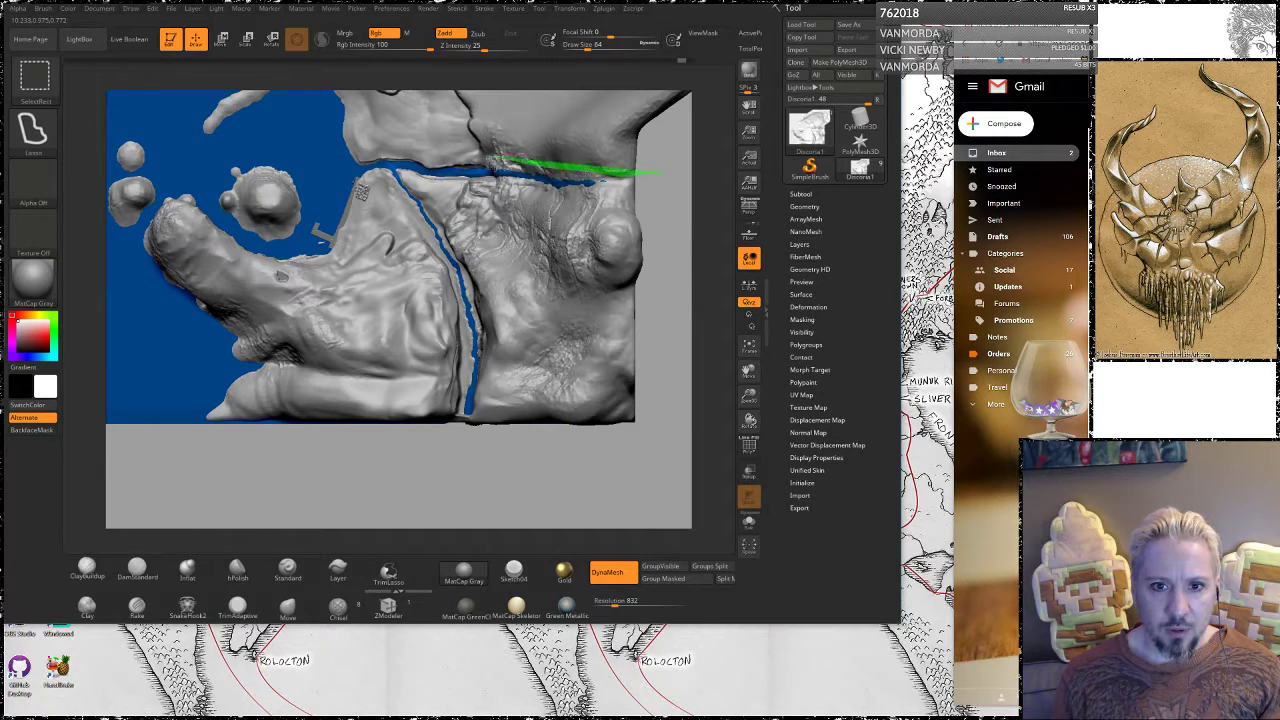
pyautogui.moveTo(498, 157)
pyautogui.keyDown('ctrl'); pyautogui.keyDown('shift'); pyautogui.mouseDown()
pyautogui.moveTo(430, 156)
pyautogui.moveTo(397, 182)
pyautogui.mouseUp(); pyautogui.keyUp('shift'); pyautogui.keyUp('ctrl')
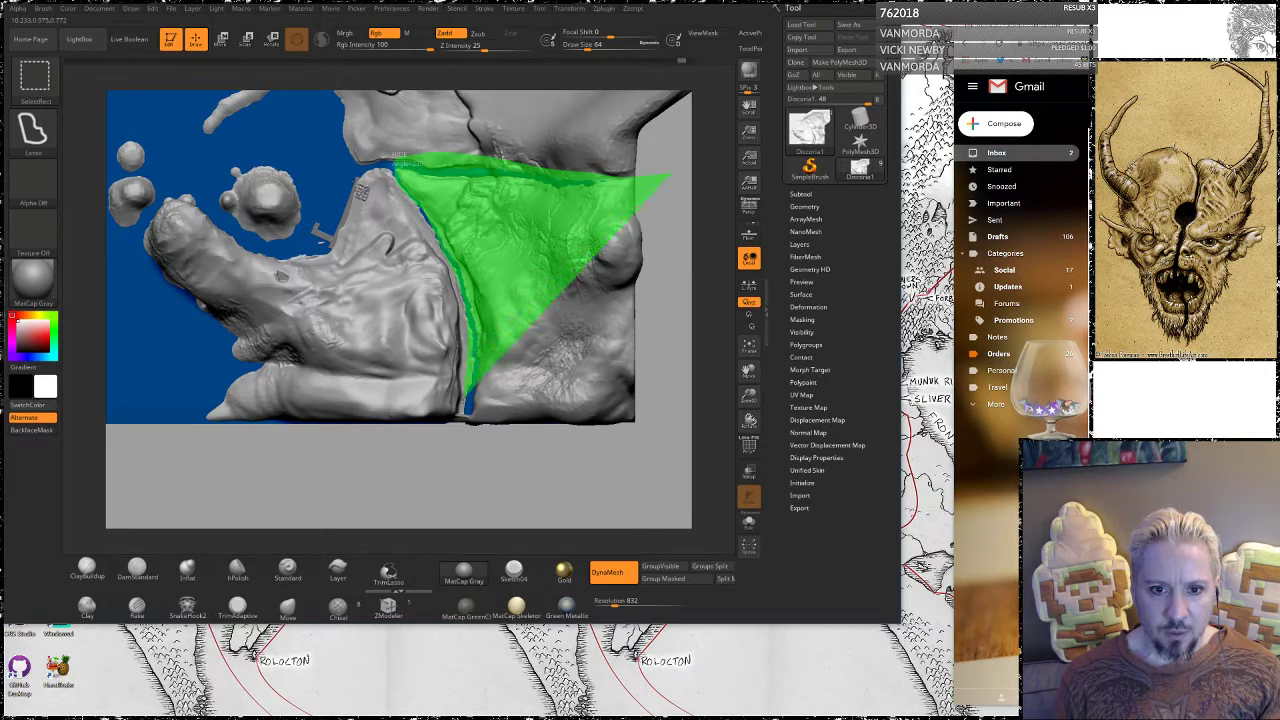
pyautogui.moveTo(465, 412)
pyautogui.keyDown('ctrl'); pyautogui.keyDown('shift'); pyautogui.mouseDown()
pyautogui.moveTo(490, 472)
pyautogui.moveTo(668, 462)
pyautogui.mouseUp(); pyautogui.keyUp('shift'); pyautogui.keyUp('ctrl')
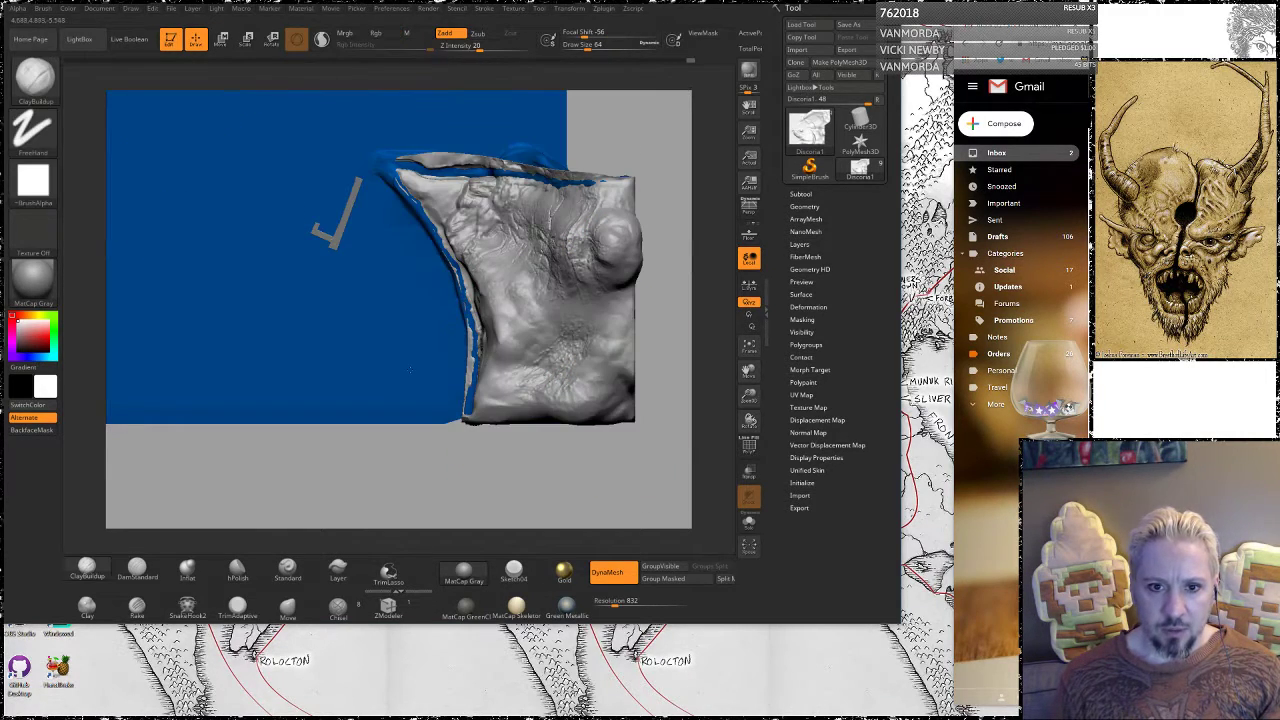
# Set the draw size to 408 and mask the isolated plateau's cliff face along the tributary, up to its upper rim
pyautogui.moveTo(459, 467); pyautogui.dragTo(440, 345)
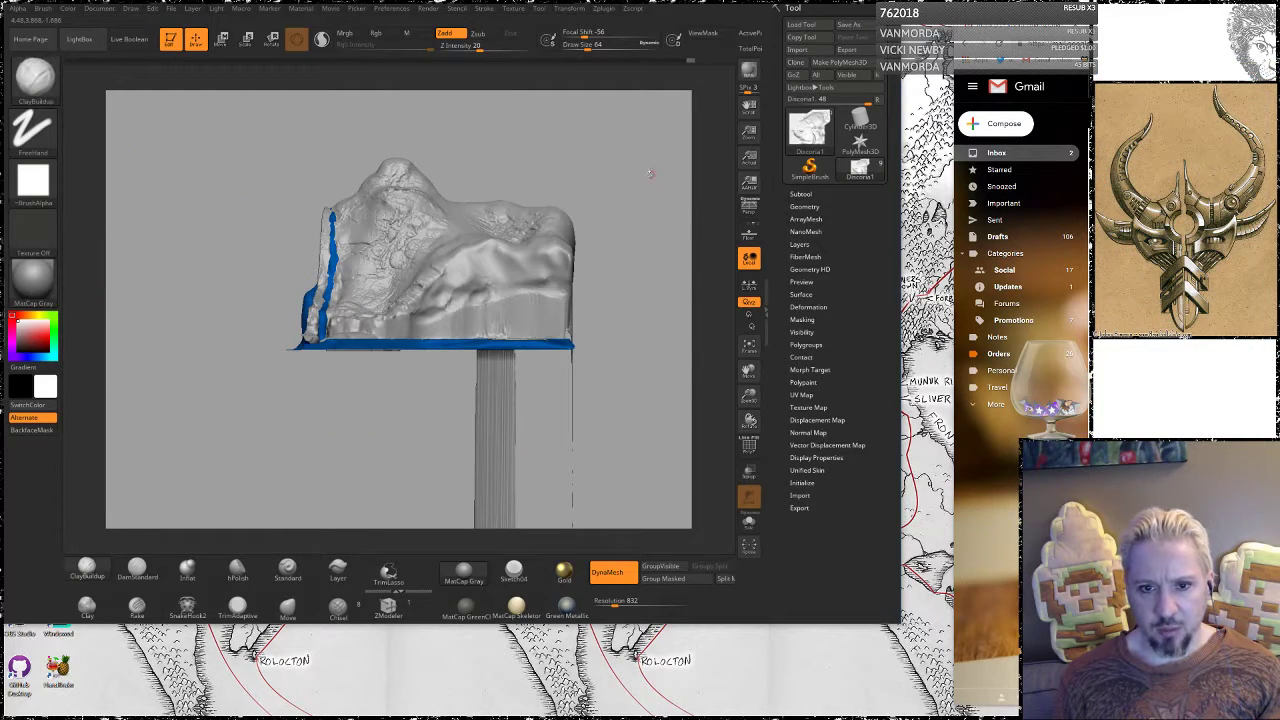
pyautogui.moveTo(650, 173)
pyautogui.mouseDown()
pyautogui.moveTo(655, 223)
pyautogui.moveTo(640, 206)
pyautogui.moveTo(617, 220)
pyautogui.mouseUp()
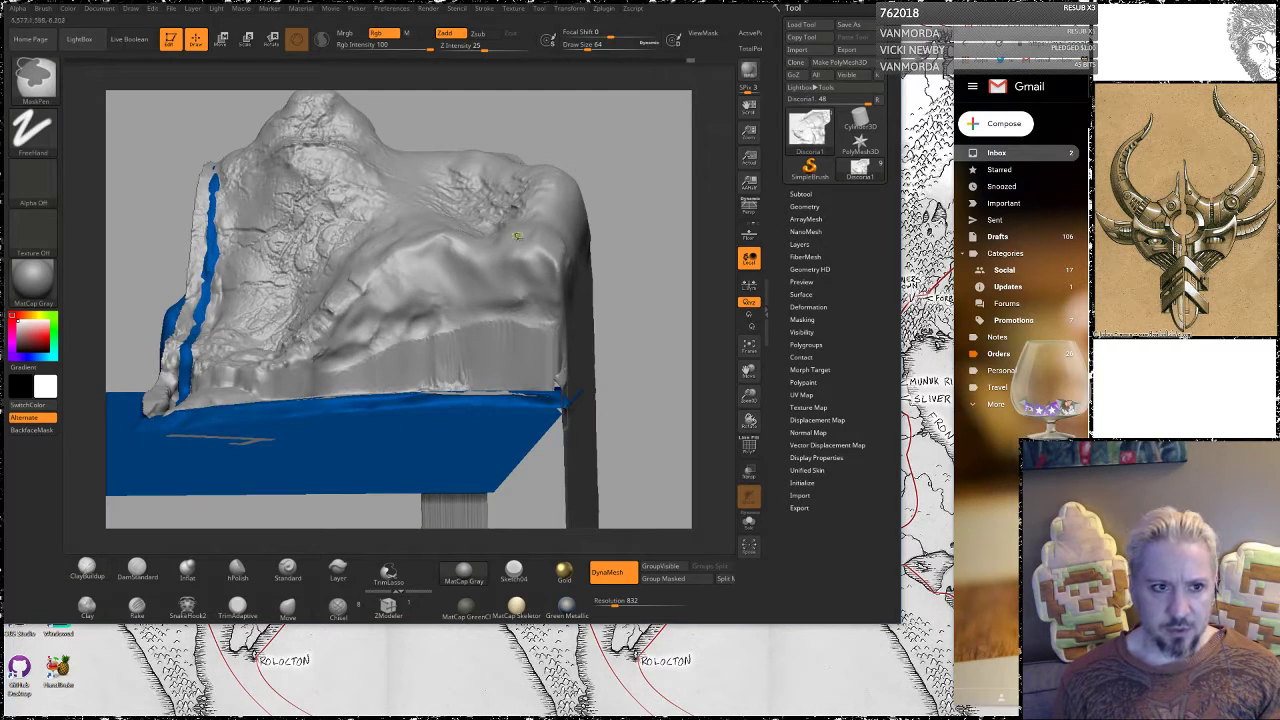
pyautogui.press('space')
pyautogui.moveTo(517, 326); pyautogui.dragTo(545, 327)
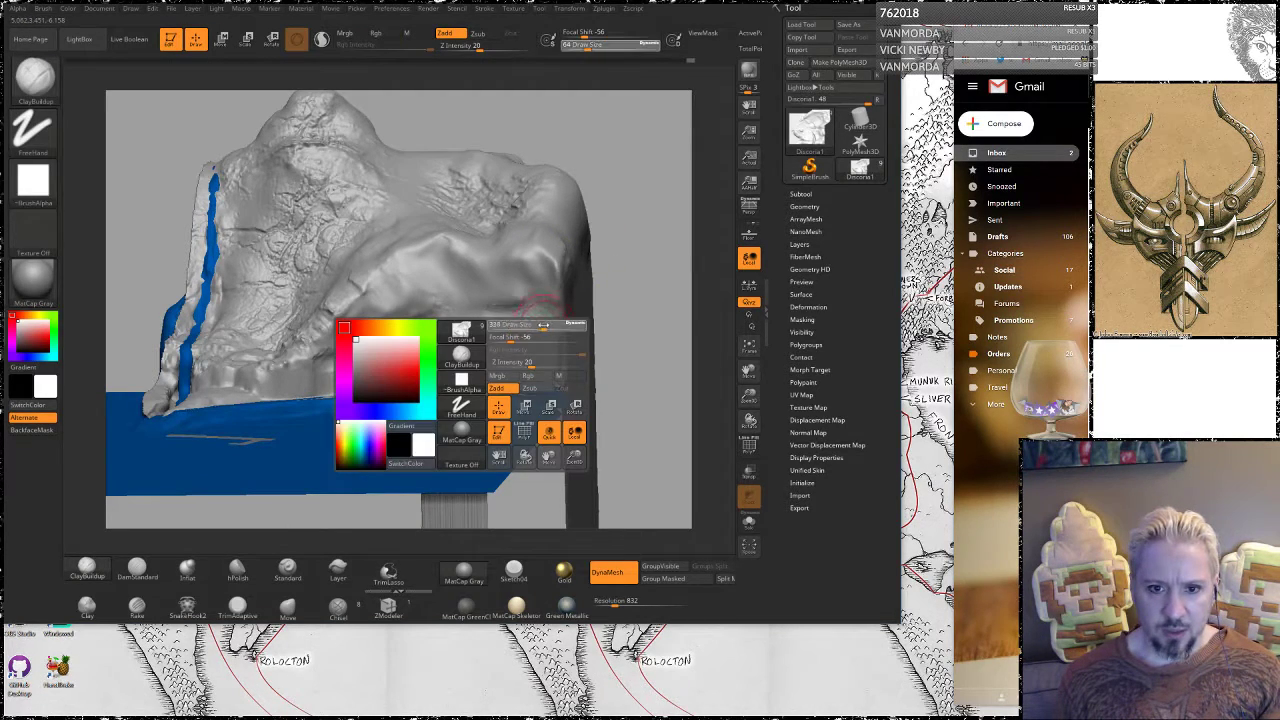
pyautogui.keyDown('ctrl'); pyautogui.moveTo(255, 362); pyautogui.dragTo(560, 316); pyautogui.keyUp('ctrl')
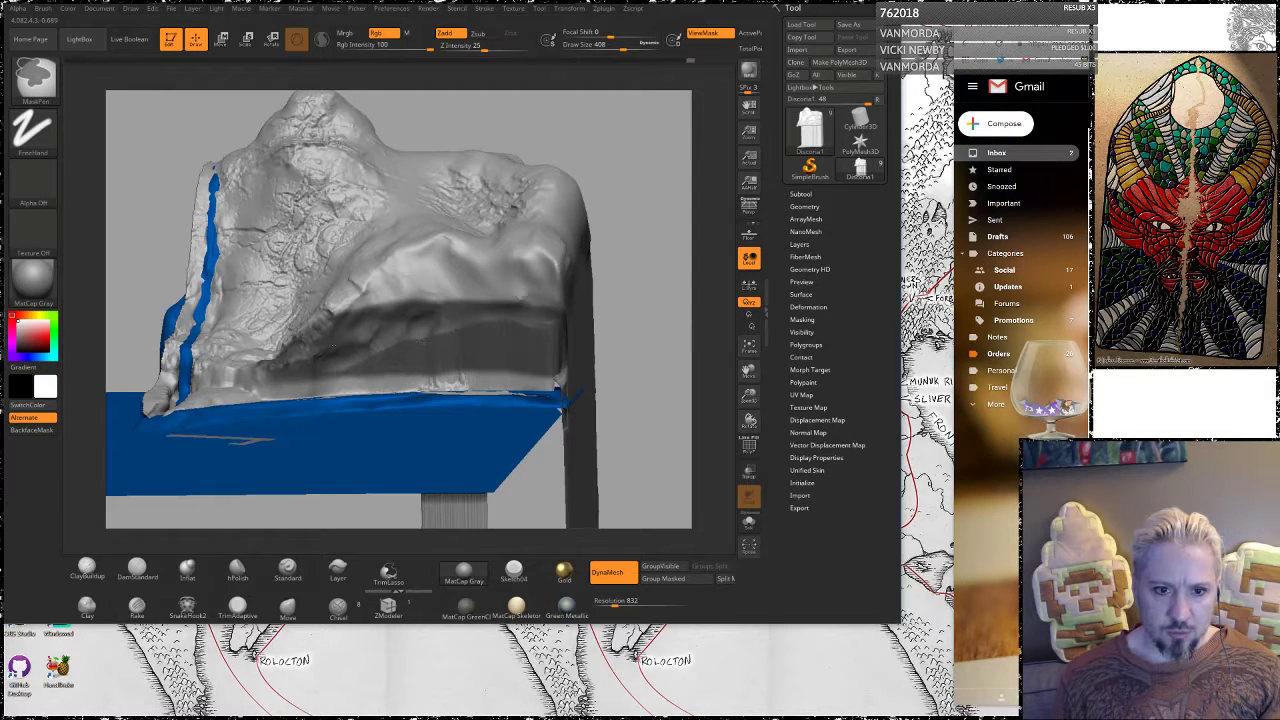
pyautogui.moveTo(268, 357)
pyautogui.keyDown('ctrl'); pyautogui.mouseDown()
pyautogui.moveTo(430, 275)
pyautogui.moveTo(542, 303)
pyautogui.mouseUp(); pyautogui.keyUp('ctrl')
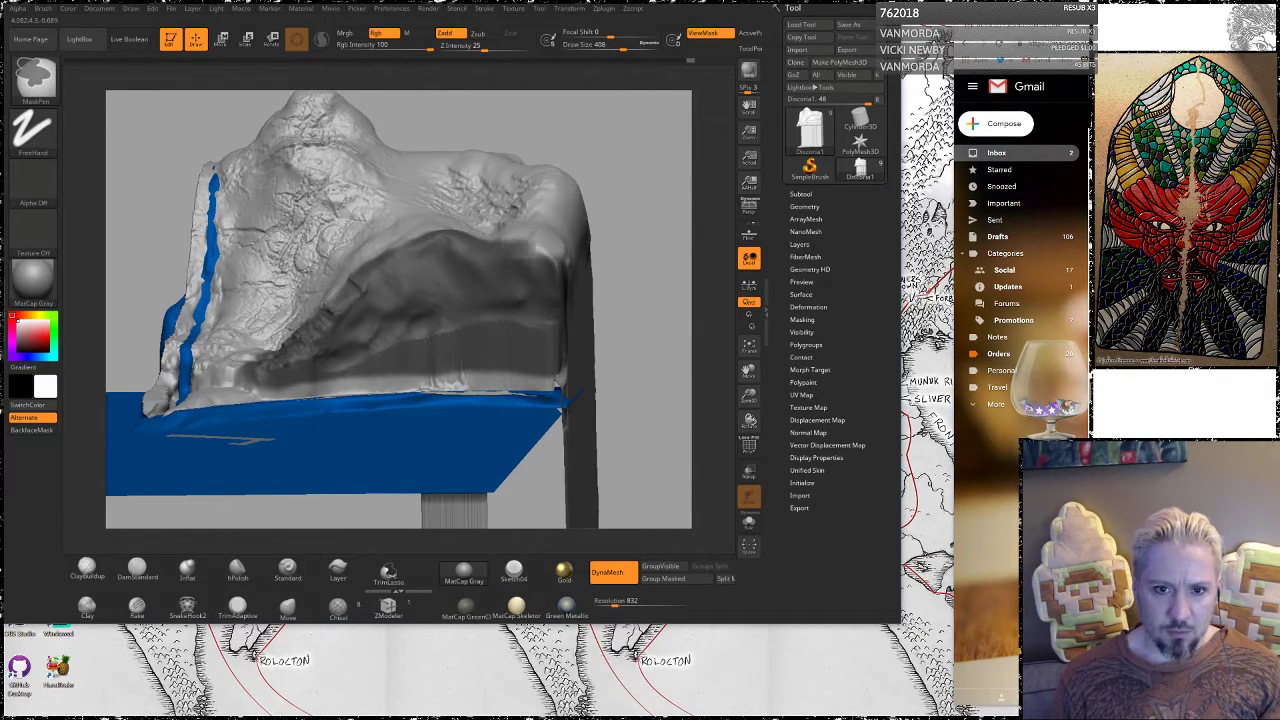
pyautogui.moveTo(626, 134); pyautogui.dragTo(664, 188)
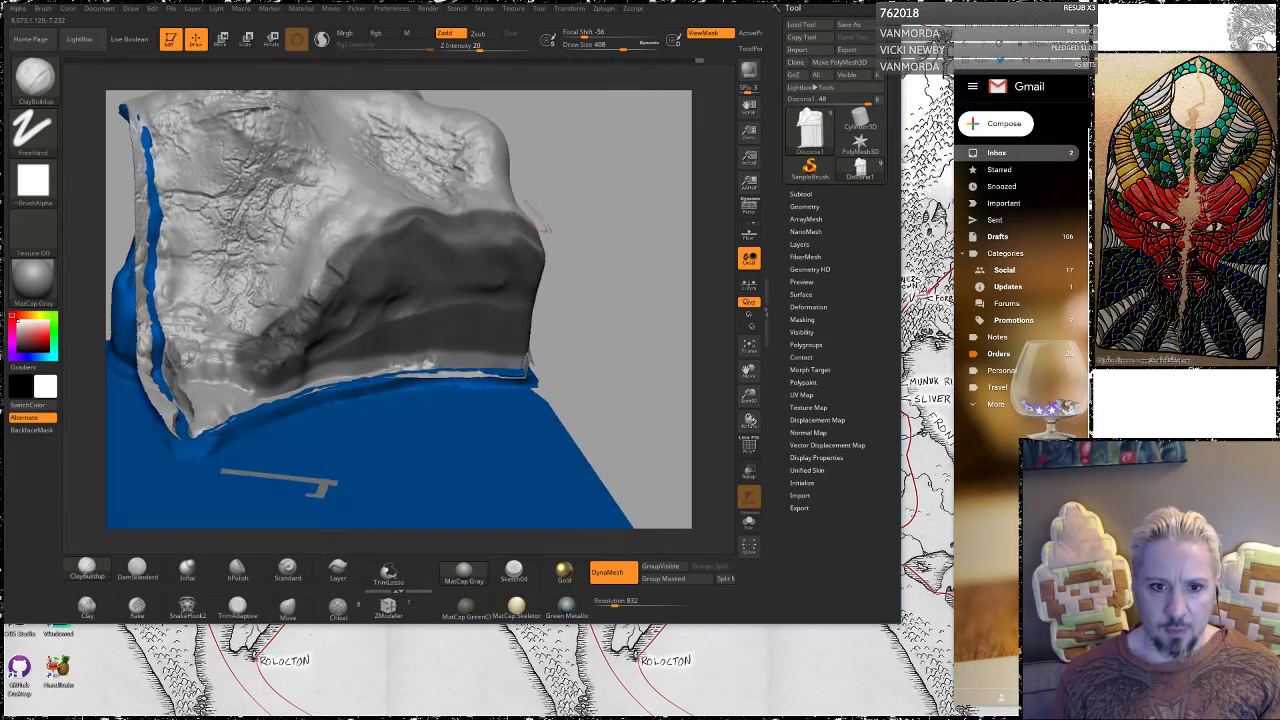
pyautogui.moveTo(457, 238)
pyautogui.keyDown('ctrl'); pyautogui.mouseDown()
pyautogui.moveTo(396, 238)
pyautogui.moveTo(330, 270)
pyautogui.mouseUp(); pyautogui.keyUp('ctrl')
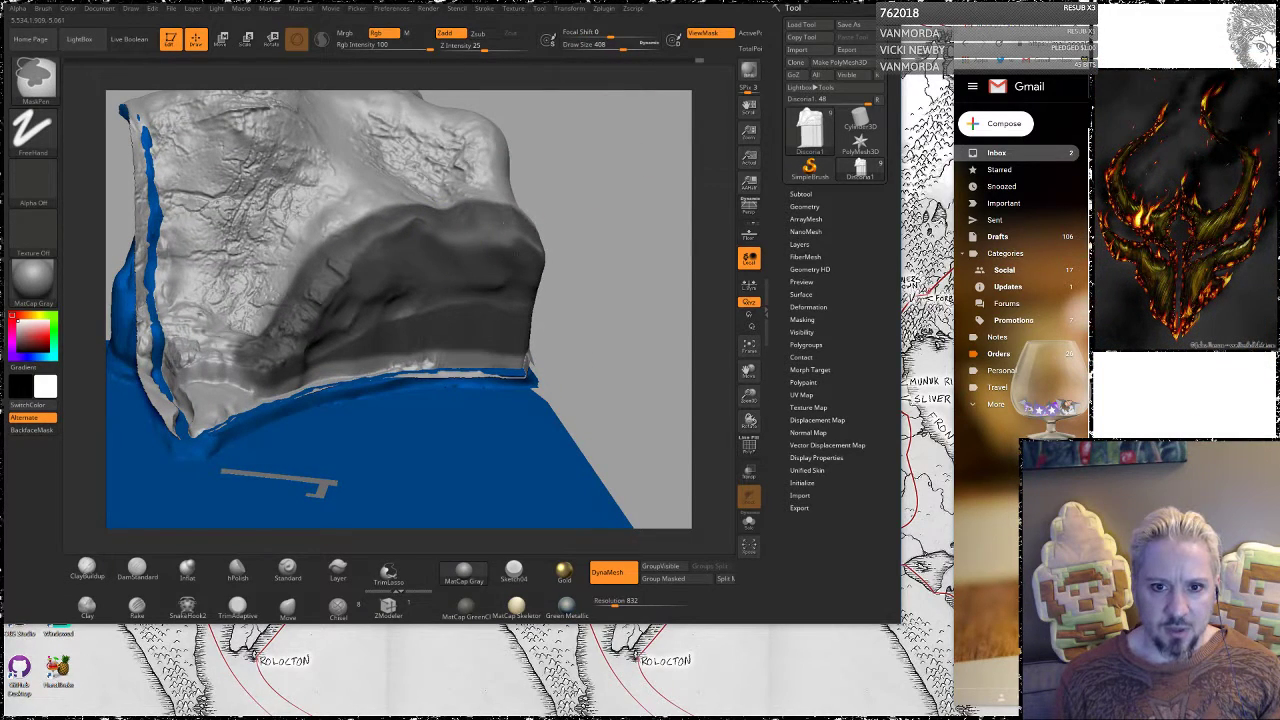
pyautogui.moveTo(596, 290)
pyautogui.mouseDown()
pyautogui.moveTo(609, 186)
pyautogui.moveTo(645, 173)
pyautogui.moveTo(587, 151)
pyautogui.moveTo(465, 272)
pyautogui.mouseUp()
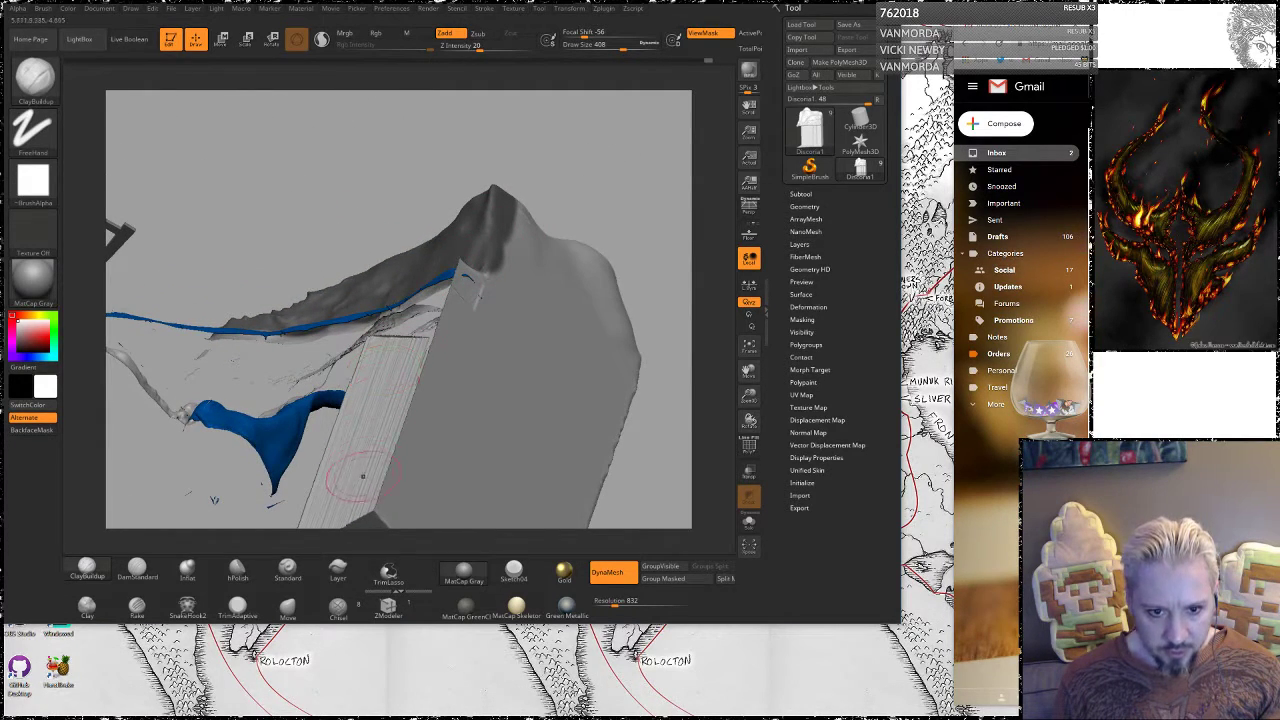
# Inspect the isolated plateau block from its sides, underside and tributary cliff
pyautogui.moveTo(563, 154)
pyautogui.mouseDown()
pyautogui.moveTo(303, 323)
pyautogui.moveTo(330, 300)
pyautogui.moveTo(493, 311)
pyautogui.mouseUp()
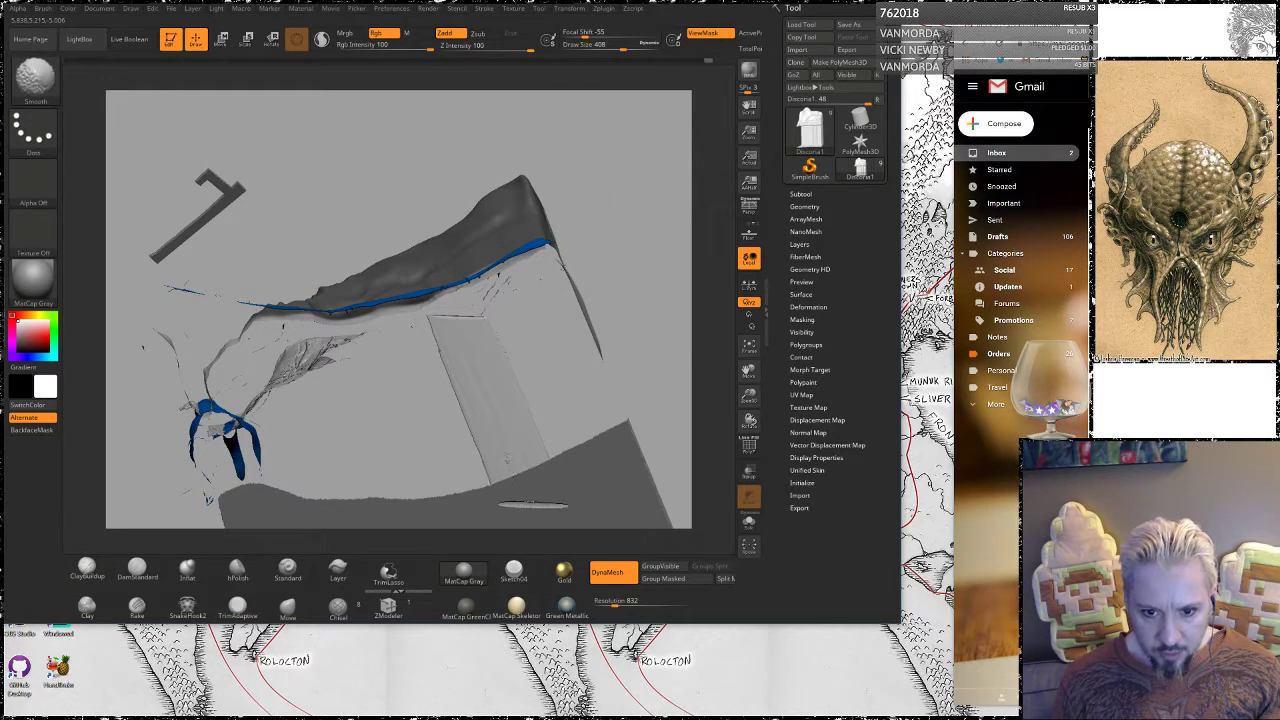
pyautogui.moveTo(548, 312)
pyautogui.mouseDown()
pyautogui.moveTo(432, 228)
pyautogui.moveTo(506, 226)
pyautogui.moveTo(617, 166)
pyautogui.moveTo(585, 142)
pyautogui.mouseUp()
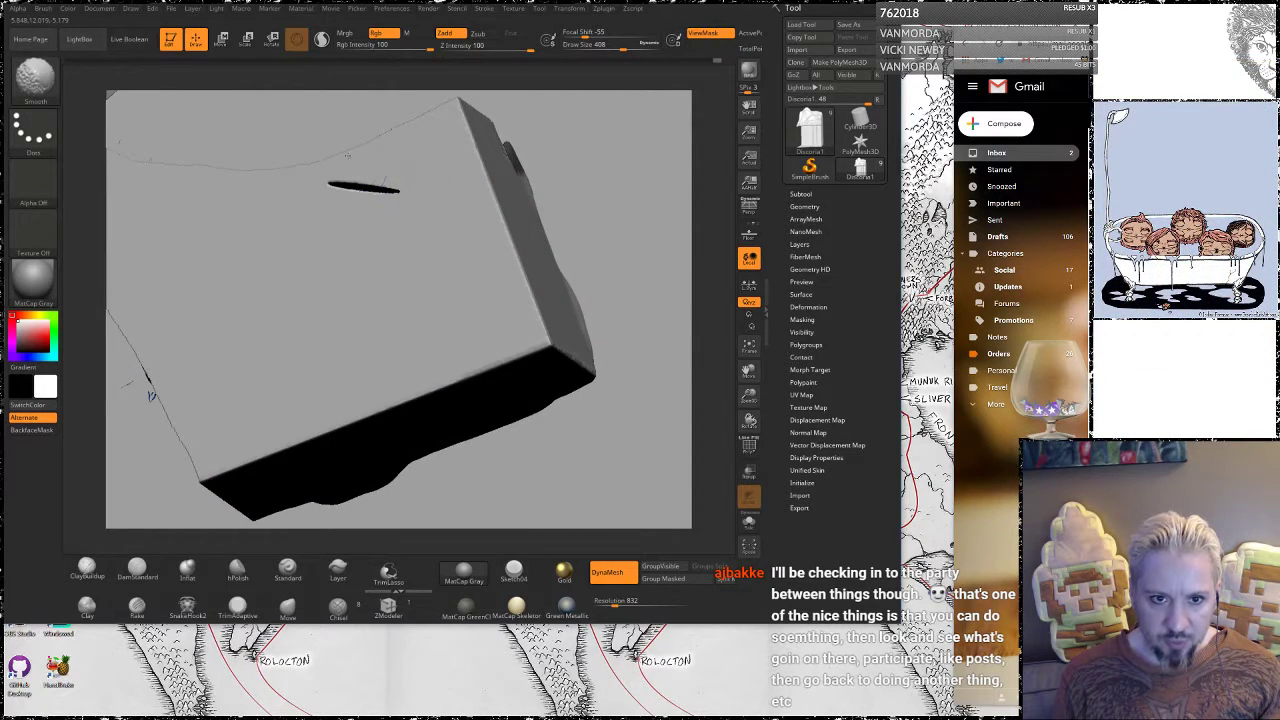
pyautogui.moveTo(348, 156); pyautogui.dragTo(400, 212)
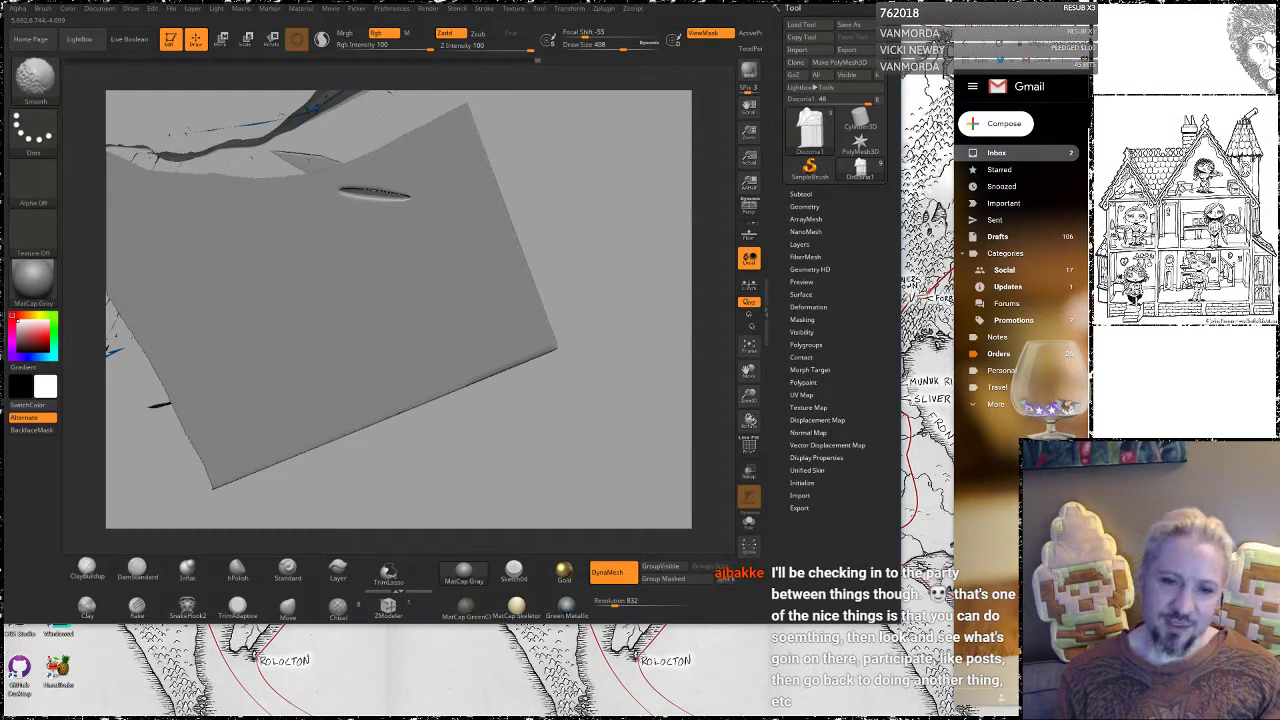
pyautogui.click(321, 38)
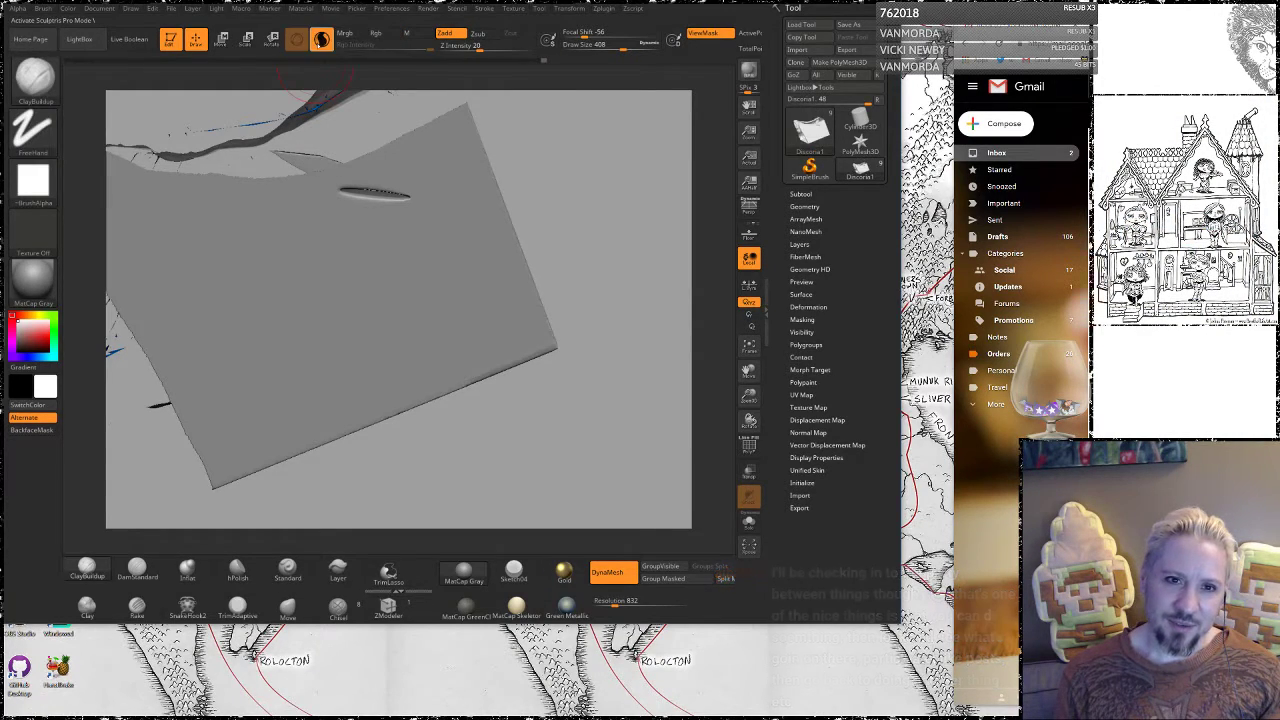
pyautogui.keyDown('shift'); pyautogui.click(311, 146); pyautogui.keyUp('shift')
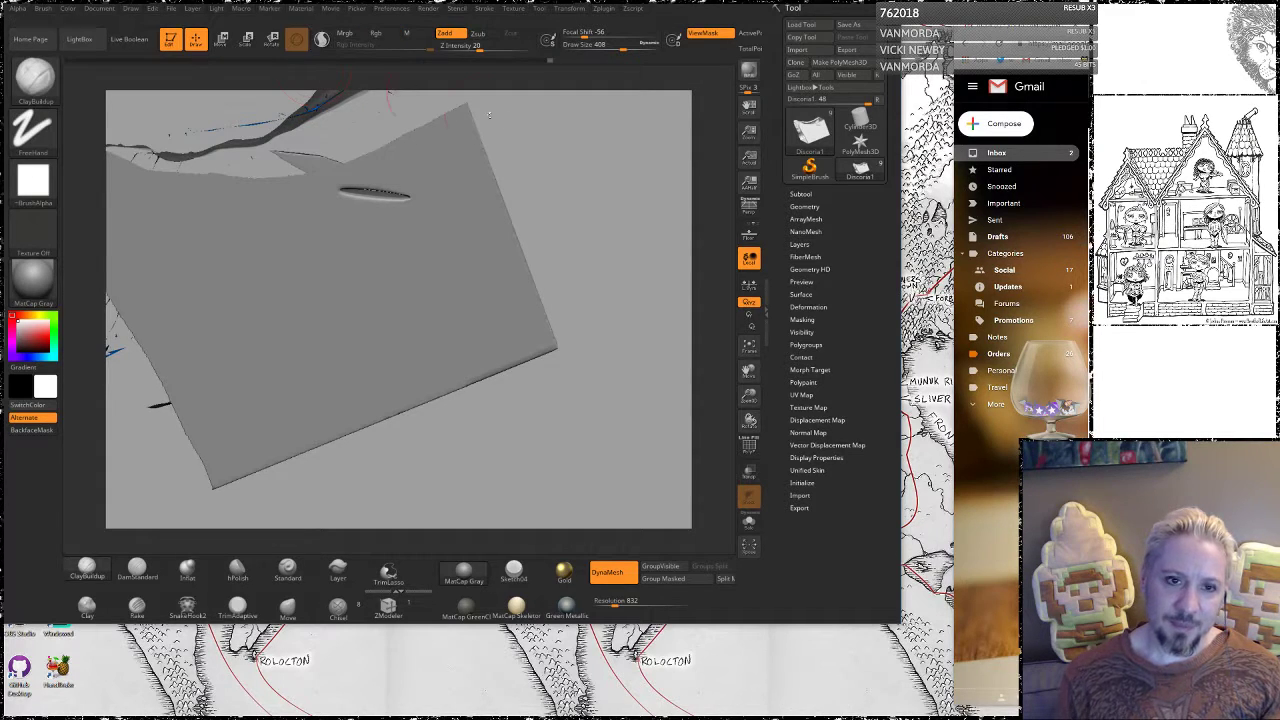
pyautogui.moveTo(587, 229)
pyautogui.keyDown('alt'); pyautogui.mouseDown()
pyautogui.moveTo(551, 351)
pyautogui.moveTo(521, 195)
pyautogui.moveTo(584, 283)
pyautogui.moveTo(566, 234)
pyautogui.moveTo(576, 240)
pyautogui.moveTo(493, 242)
pyautogui.mouseUp(); pyautogui.keyUp('alt')
pyautogui.moveTo(581, 173); pyautogui.dragTo(560, 212)
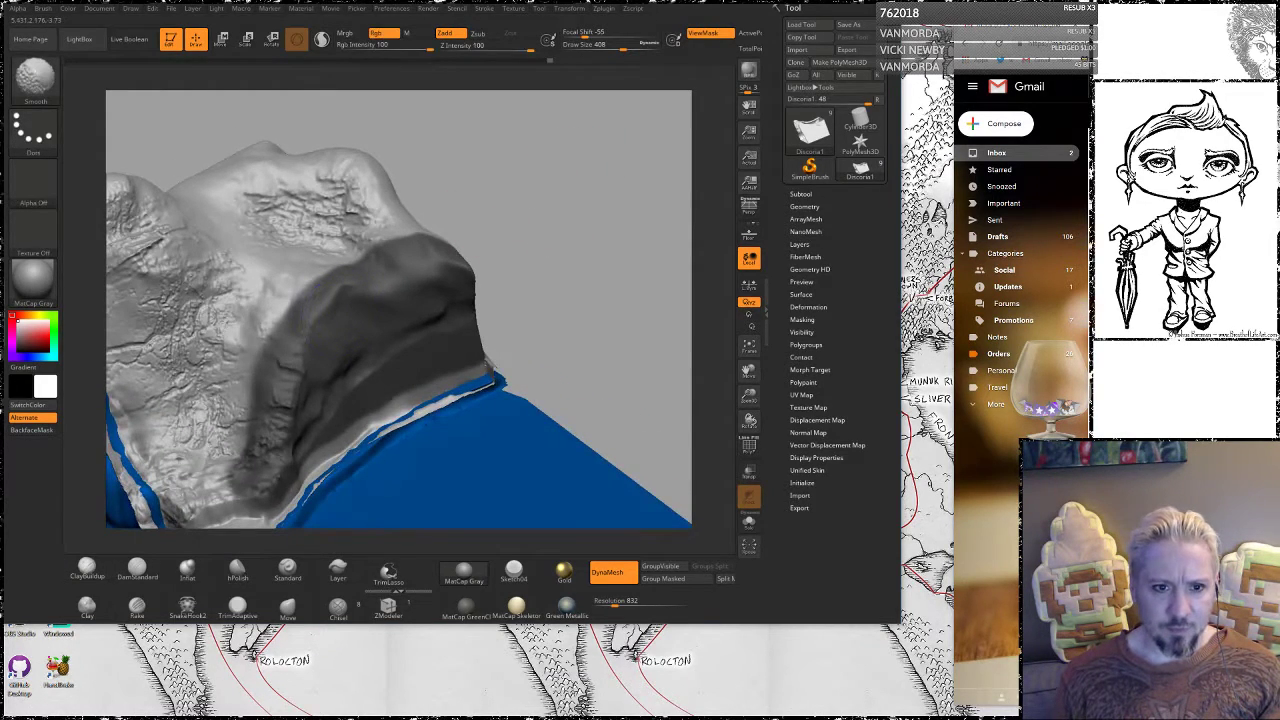
# Extend the mask past the tributary cliff's upper rim, around the plateau's cut end and down to the cliff's foot
pyautogui.moveTo(345, 262); pyautogui.dragTo(270, 308)
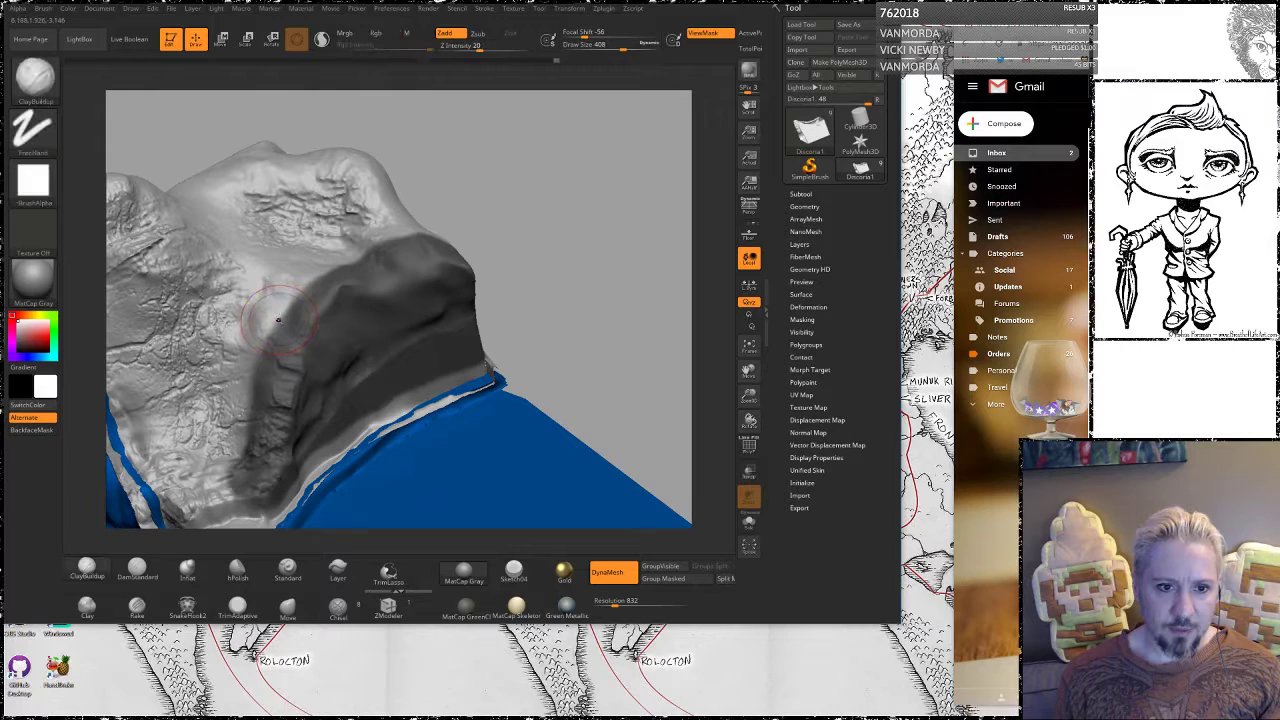
pyautogui.moveTo(318, 274); pyautogui.dragTo(260, 322)
pyautogui.moveTo(362, 254)
pyautogui.mouseDown()
pyautogui.moveTo(286, 318)
pyautogui.moveTo(338, 272)
pyautogui.mouseUp()
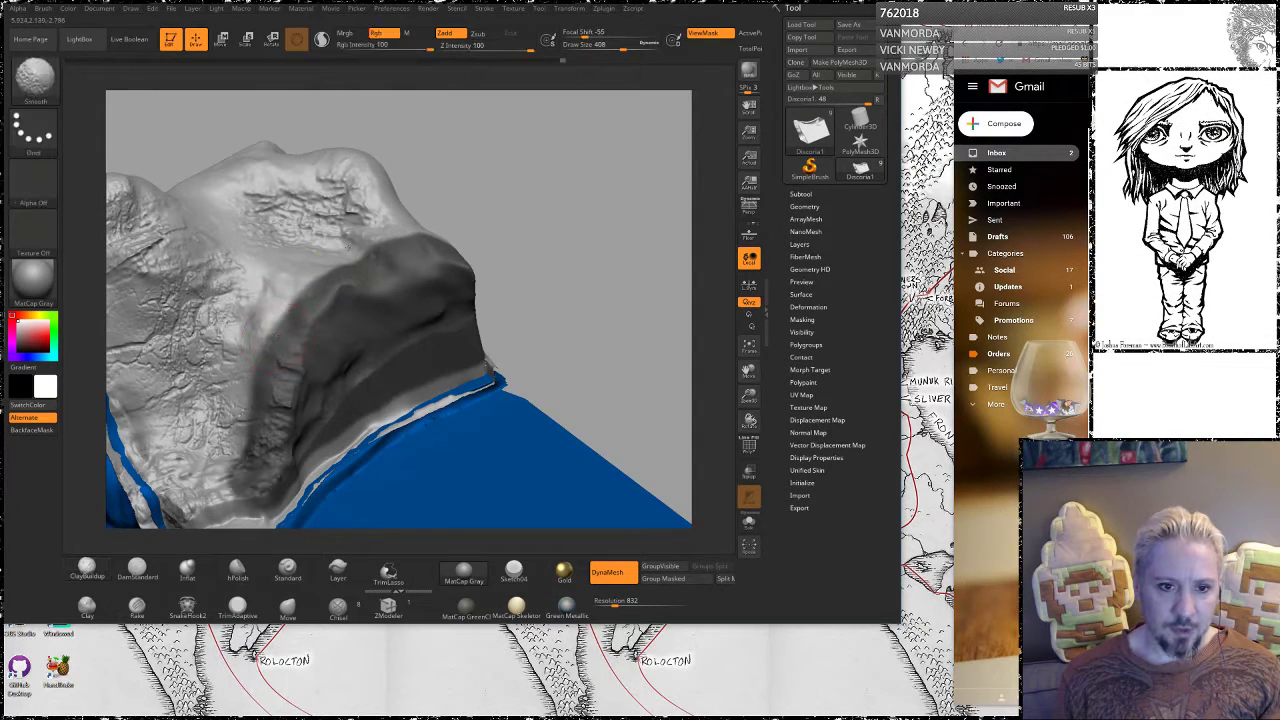
pyautogui.moveTo(268, 352)
pyautogui.keyDown('ctrl'); pyautogui.mouseDown()
pyautogui.moveTo(310, 286)
pyautogui.moveTo(422, 246)
pyautogui.moveTo(262, 366)
pyautogui.moveTo(245, 295)
pyautogui.moveTo(352, 206)
pyautogui.mouseUp(); pyautogui.keyUp('ctrl')
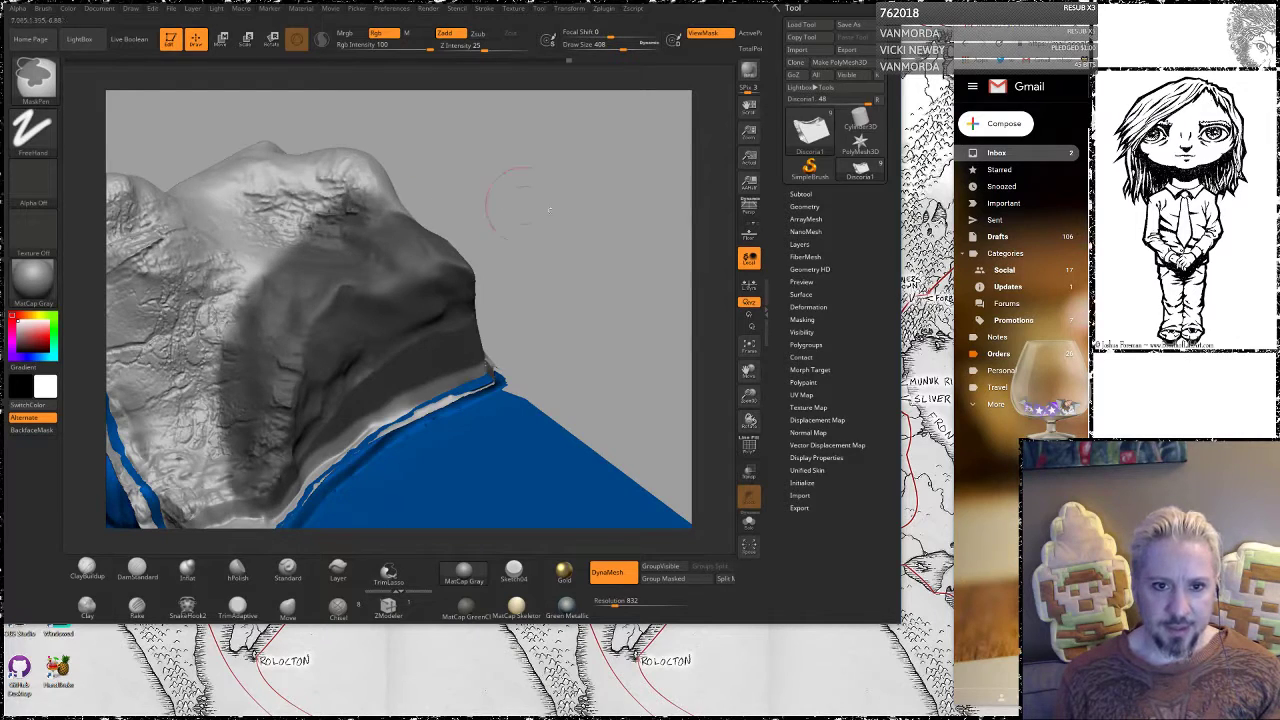
pyautogui.moveTo(549, 210); pyautogui.dragTo(418, 178)
pyautogui.moveTo(345, 275)
pyautogui.keyDown('ctrl'); pyautogui.mouseDown()
pyautogui.moveTo(384, 337)
pyautogui.moveTo(402, 322)
pyautogui.moveTo(362, 284)
pyautogui.mouseUp(); pyautogui.keyUp('ctrl')
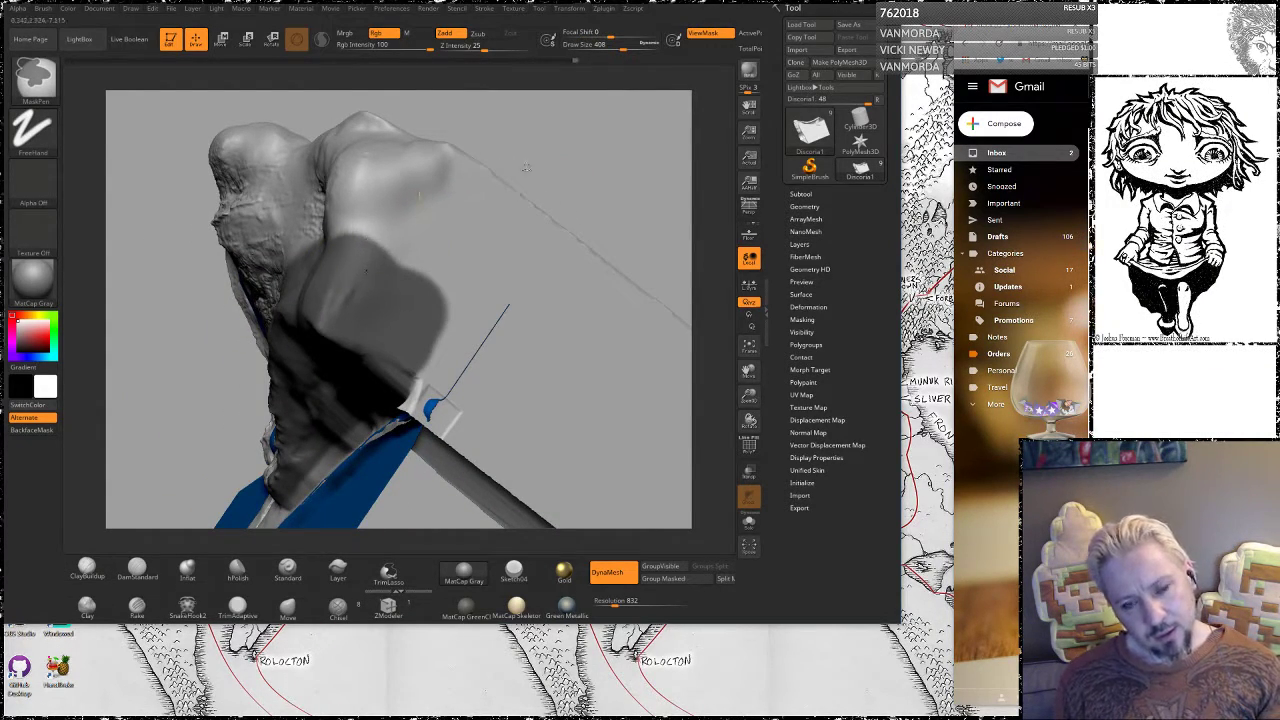
pyautogui.moveTo(526, 168)
pyautogui.mouseDown()
pyautogui.moveTo(569, 214)
pyautogui.moveTo(594, 180)
pyautogui.moveTo(536, 214)
pyautogui.mouseUp()
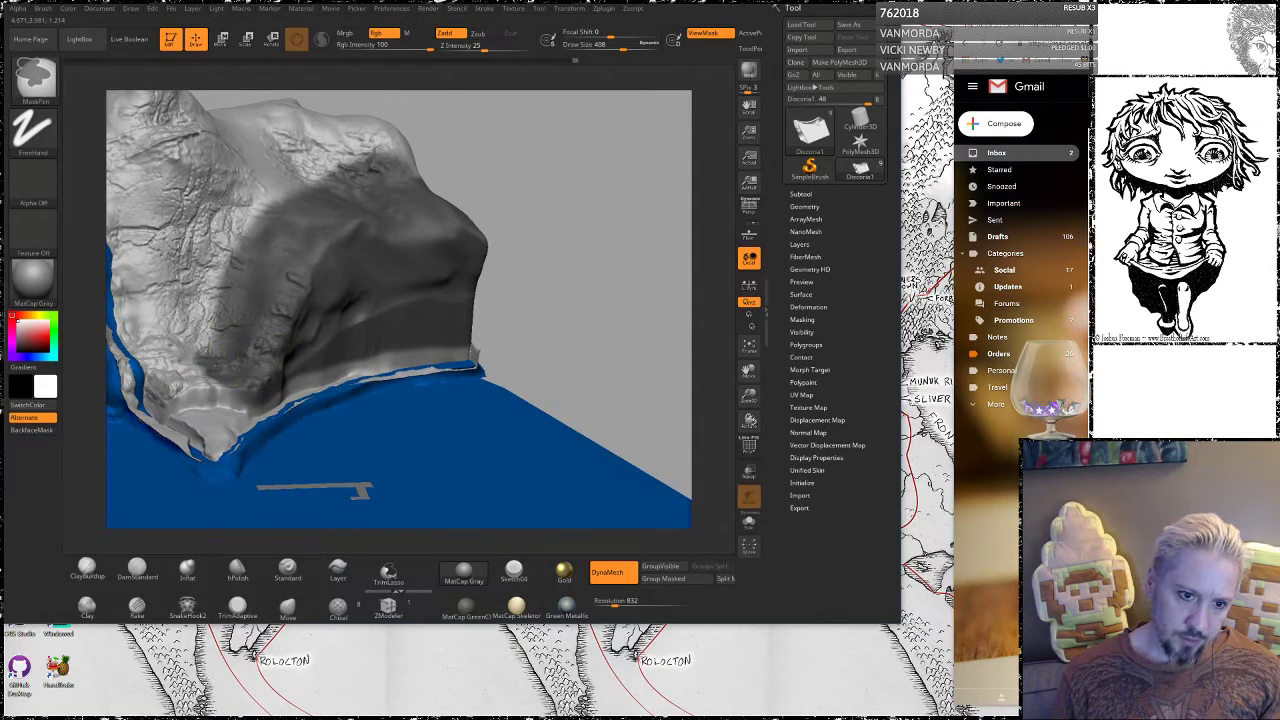
pyautogui.moveTo(226, 376)
pyautogui.keyDown('ctrl'); pyautogui.mouseDown()
pyautogui.moveTo(224, 302)
pyautogui.moveTo(253, 256)
pyautogui.mouseUp(); pyautogui.keyUp('ctrl')
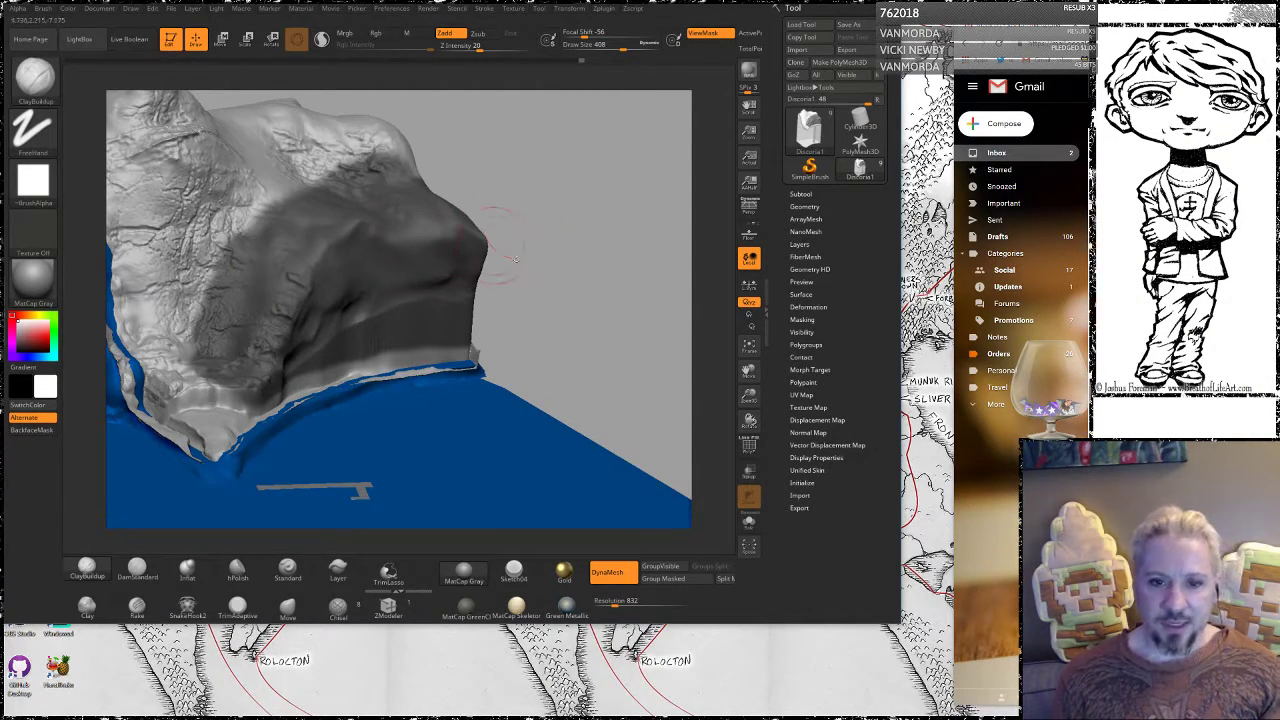
# Invert the mask so only the cliff face along the tributary can be sculpted
pyautogui.press('ctrl')
pyautogui.moveTo(600, 286)
pyautogui.keyDown('ctrl'); pyautogui.mouseDown()
pyautogui.moveTo(586, 243)
pyautogui.moveTo(590, 268)
pyautogui.moveTo(660, 258)
pyautogui.moveTo(640, 236)
pyautogui.moveTo(541, 236)
pyautogui.mouseUp(); pyautogui.keyUp('ctrl')
pyautogui.hotkey('ctrl', 'z')
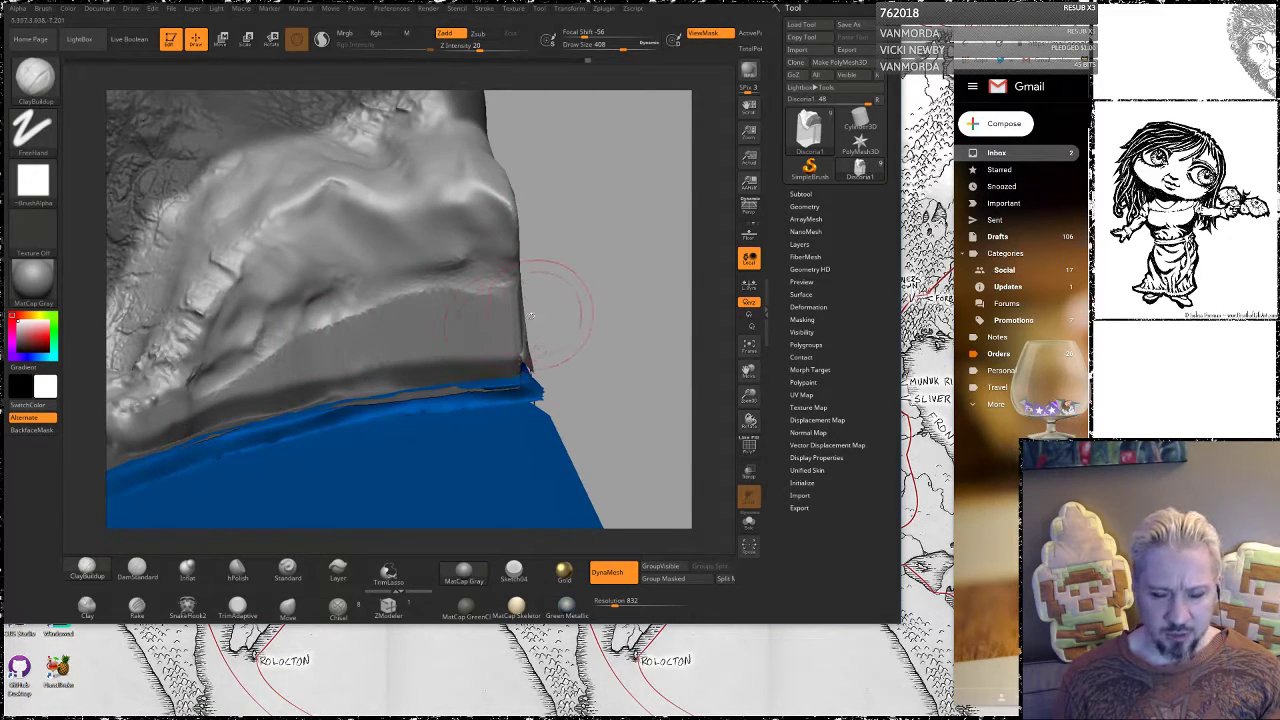
# Set the draw size to 550 and smooth the flat wall and ledges of the unmasked tributary cliff
pyautogui.press('space')
pyautogui.press('space')
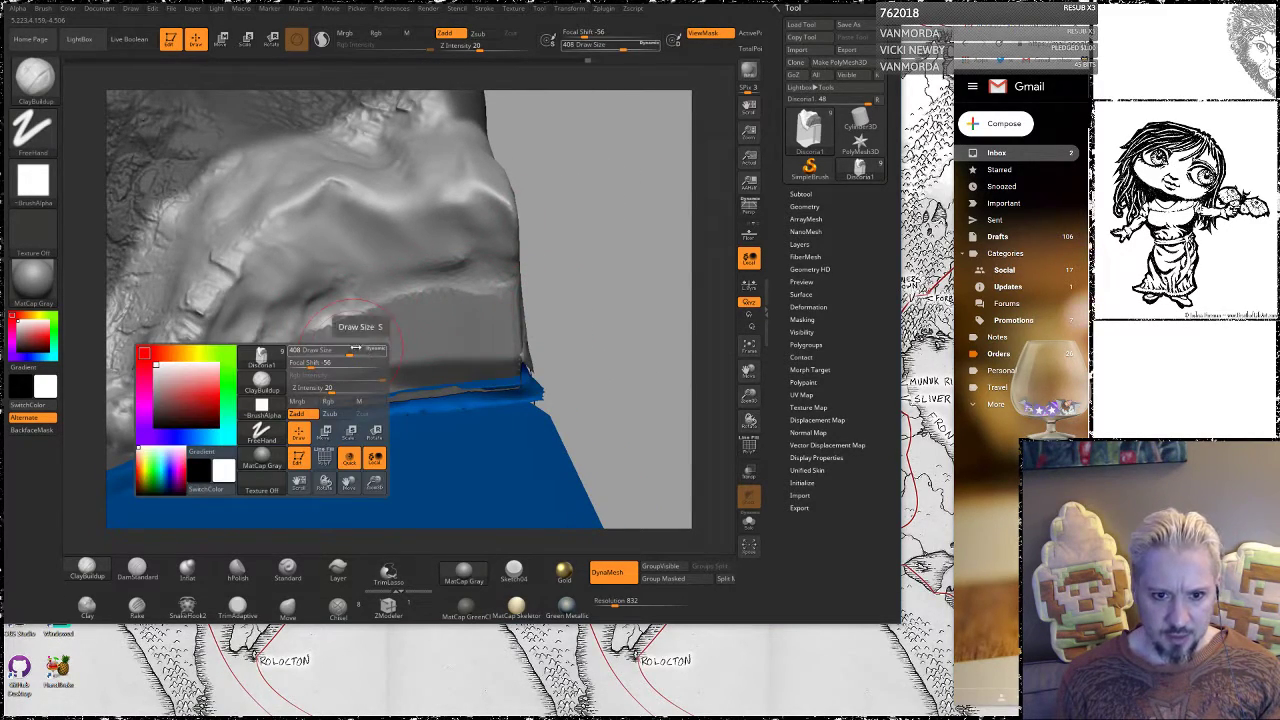
pyautogui.moveTo(348, 353); pyautogui.dragTo(358, 353)
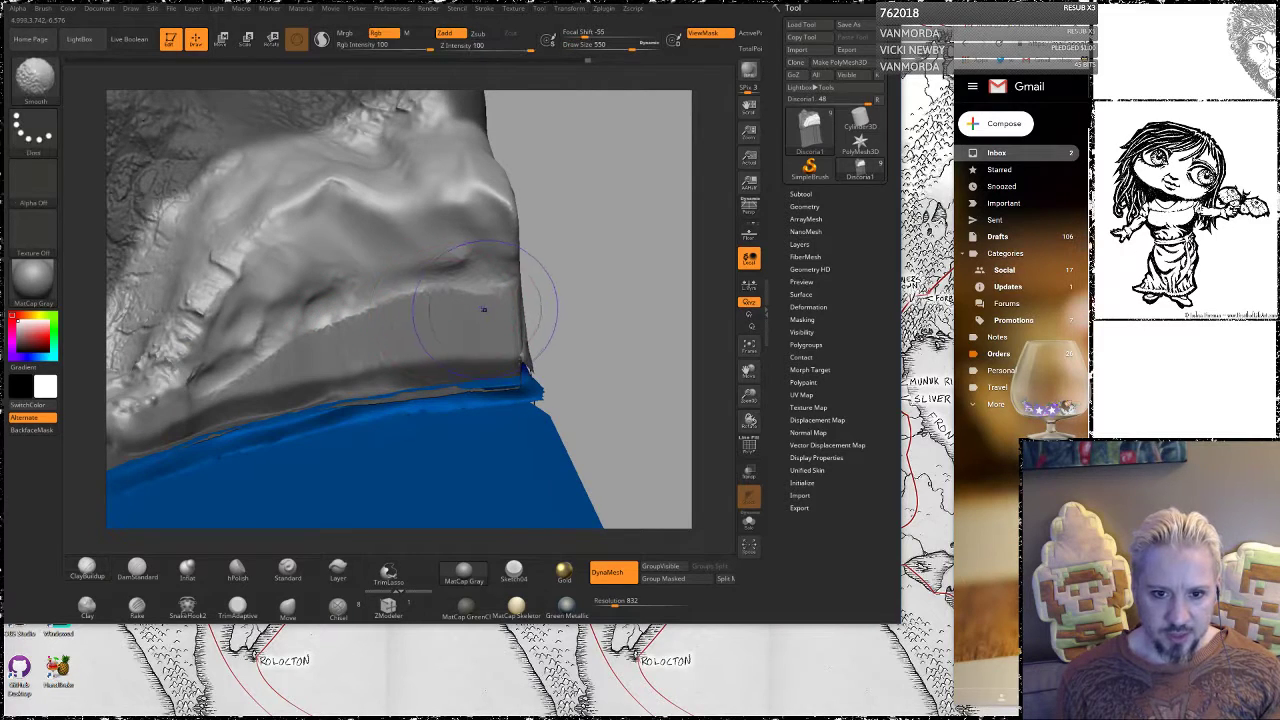
pyautogui.keyDown('shift'); pyautogui.moveTo(486, 306); pyautogui.dragTo(354, 315); pyautogui.keyUp('shift')
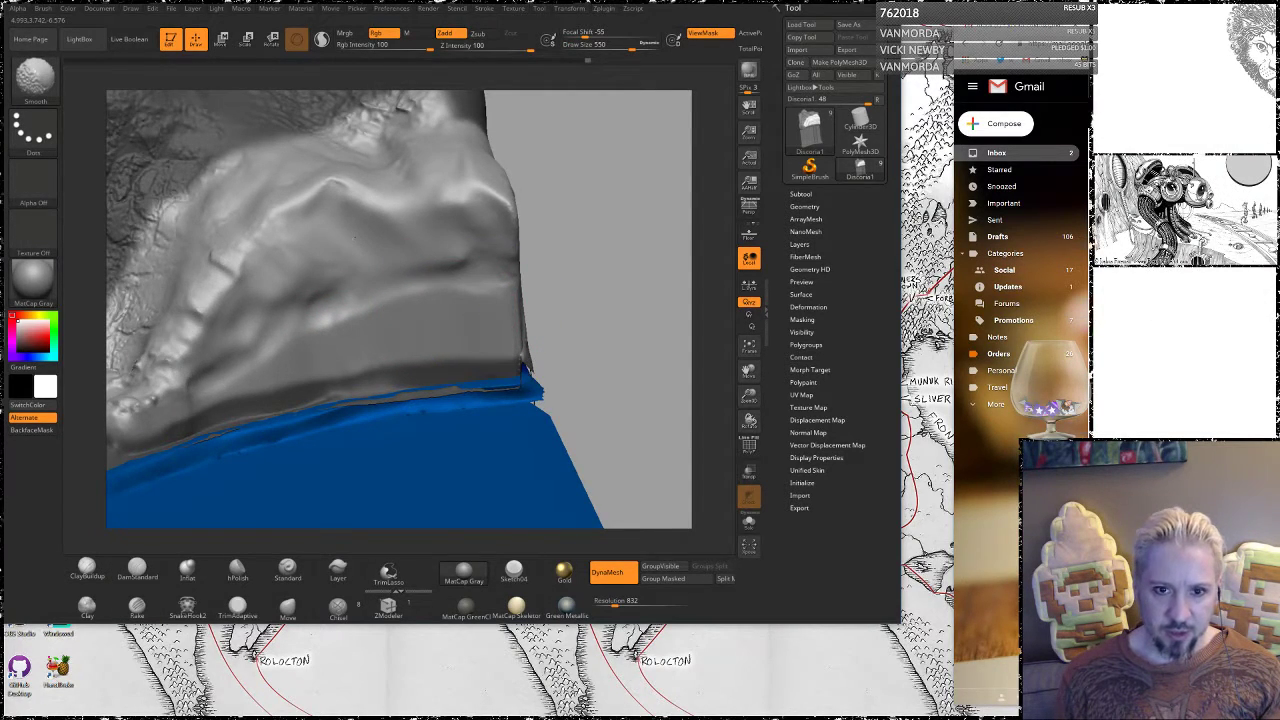
pyautogui.moveTo(623, 280); pyautogui.dragTo(585, 290)
pyautogui.press('shift')
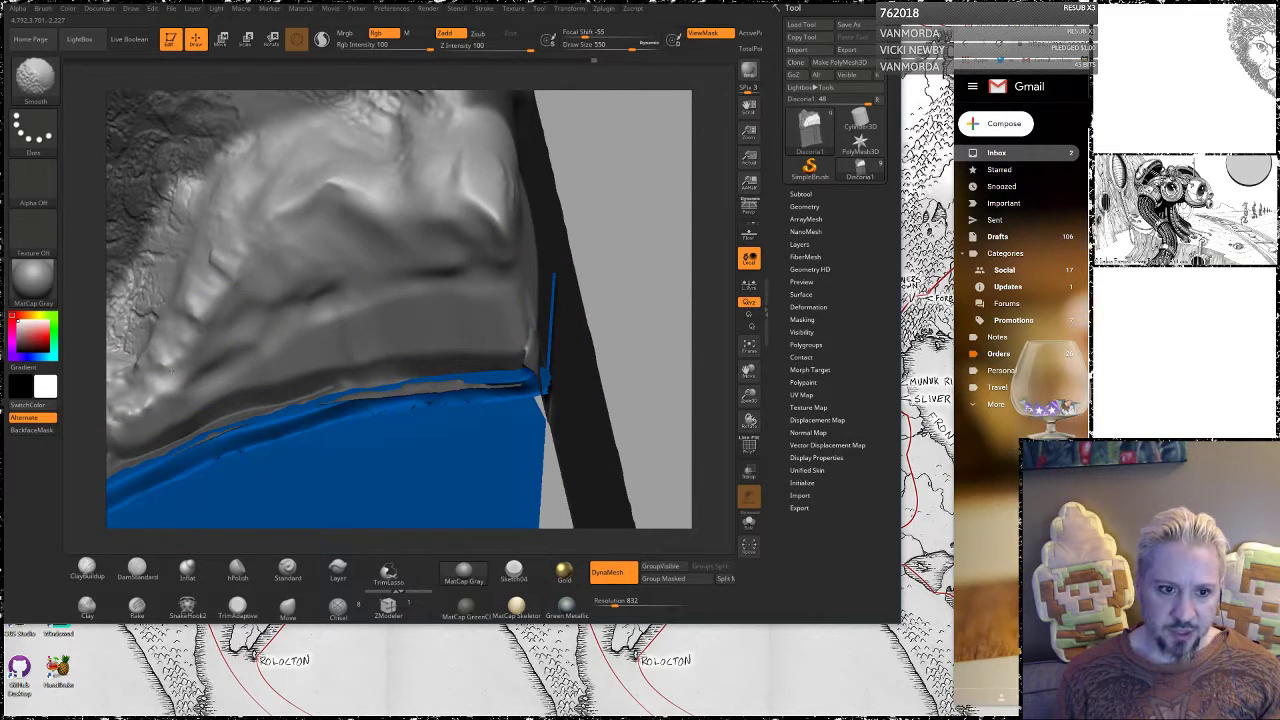
pyautogui.moveTo(643, 220); pyautogui.dragTo(710, 240)
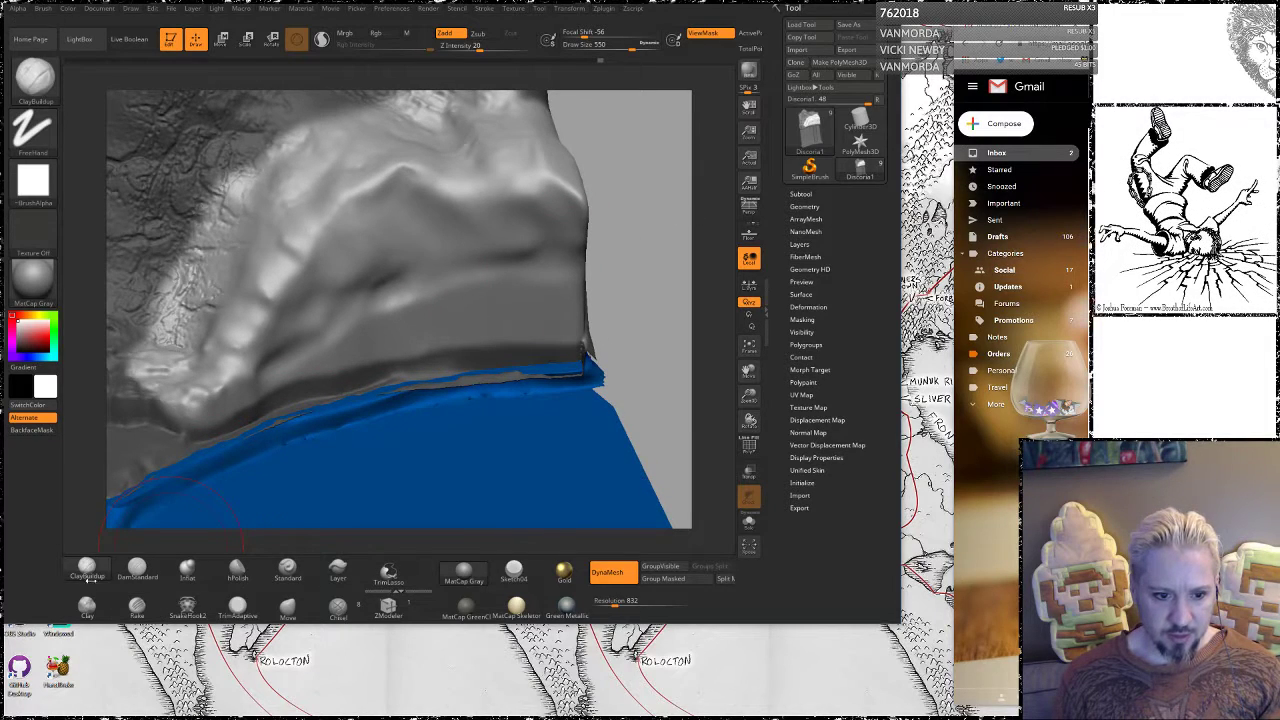
# Build up steep rocky ridges across the unmasked cliff face with ClayBuildup, from its foot to its rim
pyautogui.moveTo(523, 205)
pyautogui.mouseDown()
pyautogui.moveTo(500, 317)
pyautogui.moveTo(560, 303)
pyautogui.moveTo(549, 190)
pyautogui.mouseUp()
pyautogui.moveTo(550, 237)
pyautogui.mouseDown()
pyautogui.moveTo(562, 205)
pyautogui.moveTo(470, 255)
pyautogui.moveTo(345, 225)
pyautogui.moveTo(255, 305)
pyautogui.moveTo(245, 352)
pyautogui.moveTo(208, 398)
pyautogui.moveTo(468, 298)
pyautogui.moveTo(335, 285)
pyautogui.moveTo(387, 208)
pyautogui.moveTo(366, 173)
pyautogui.moveTo(400, 150)
pyautogui.moveTo(480, 165)
pyautogui.moveTo(555, 130)
pyautogui.moveTo(577, 163)
pyautogui.moveTo(505, 275)
pyautogui.moveTo(540, 335)
pyautogui.moveTo(576, 319)
pyautogui.mouseUp()
pyautogui.moveTo(418, 338)
pyautogui.mouseDown()
pyautogui.moveTo(250, 362)
pyautogui.moveTo(235, 305)
pyautogui.moveTo(348, 275)
pyautogui.mouseUp()
pyautogui.moveTo(310, 248)
pyautogui.mouseDown()
pyautogui.moveTo(358, 212)
pyautogui.moveTo(562, 208)
pyautogui.moveTo(604, 236)
pyautogui.moveTo(522, 212)
pyautogui.mouseUp()
pyautogui.moveTo(268, 245); pyautogui.dragTo(276, 264)
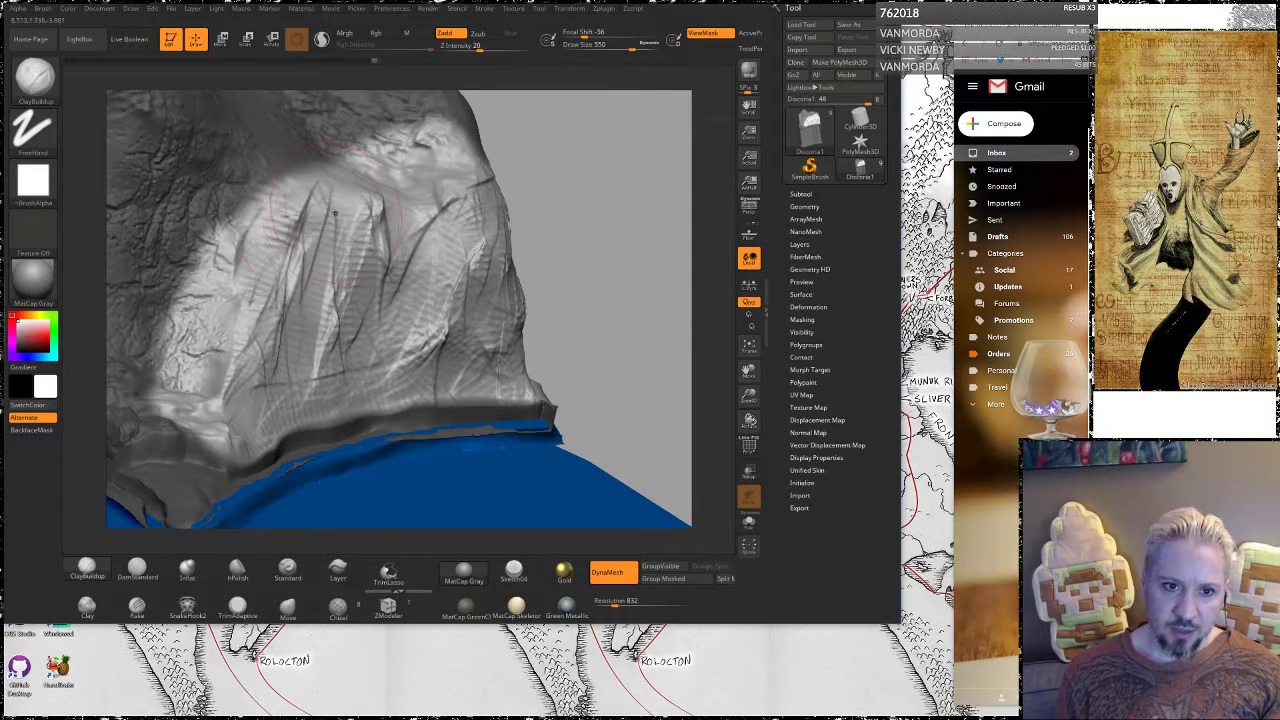
pyautogui.moveTo(345, 222); pyautogui.dragTo(370, 232)
pyautogui.moveTo(453, 208)
pyautogui.mouseDown()
pyautogui.moveTo(393, 245)
pyautogui.moveTo(482, 235)
pyautogui.moveTo(452, 328)
pyautogui.mouseUp()
pyautogui.moveTo(358, 280)
pyautogui.mouseDown()
pyautogui.moveTo(312, 222)
pyautogui.moveTo(386, 186)
pyautogui.mouseUp()
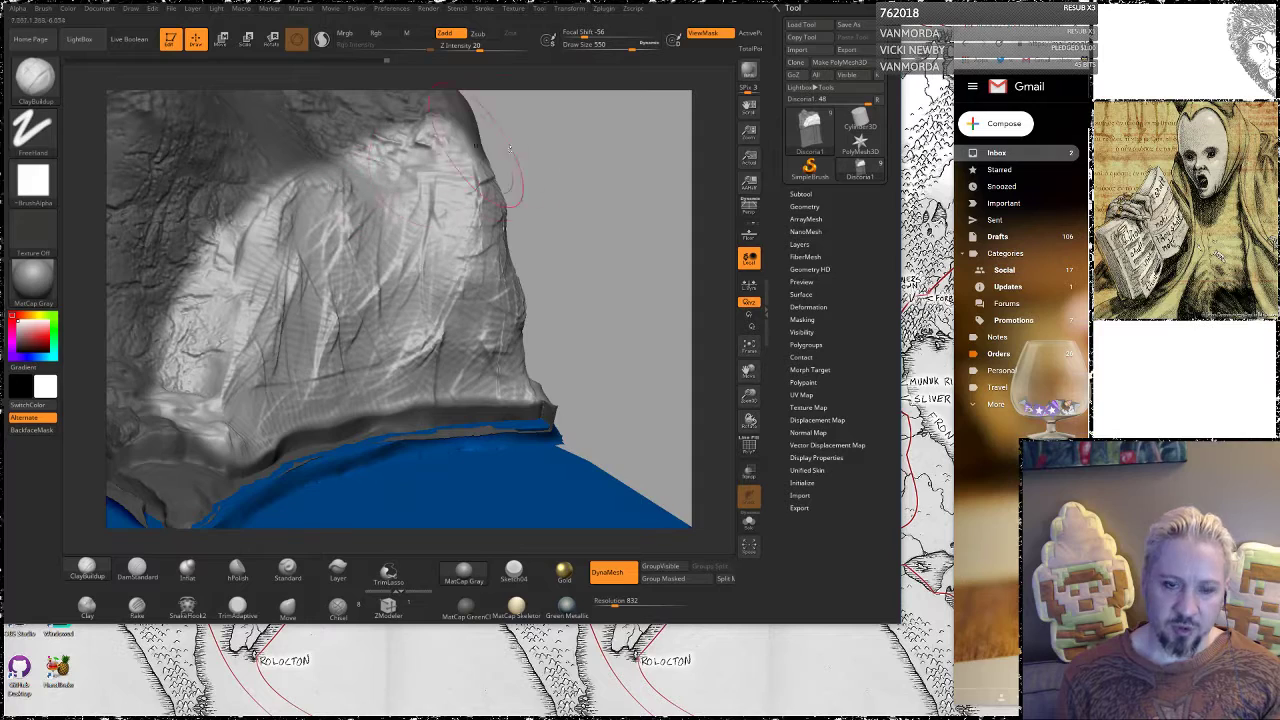
pyautogui.moveTo(586, 272)
pyautogui.mouseDown()
pyautogui.moveTo(560, 300)
pyautogui.moveTo(577, 266)
pyautogui.moveTo(531, 214)
pyautogui.mouseUp()
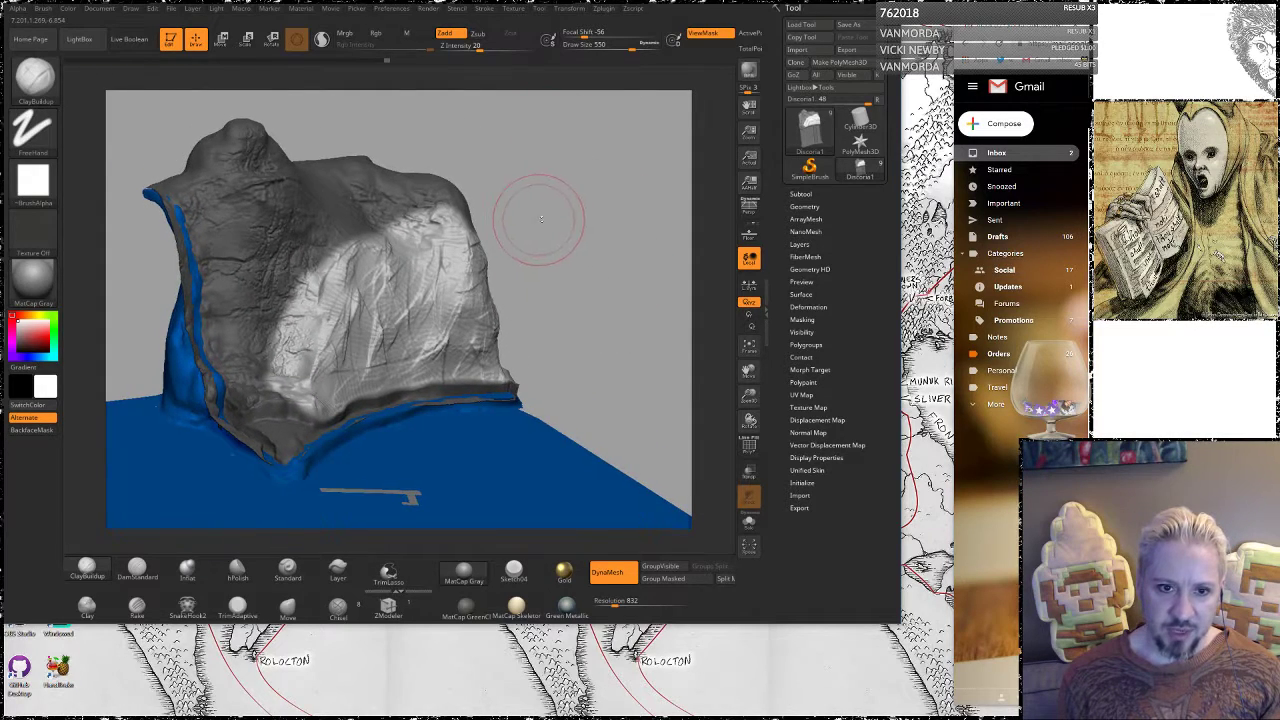
# Erase the mask around the sculpted cliff face, across its upper rim and onto the plateau's cut end, undoing one stray mask stroke
pyautogui.press('ctrl')
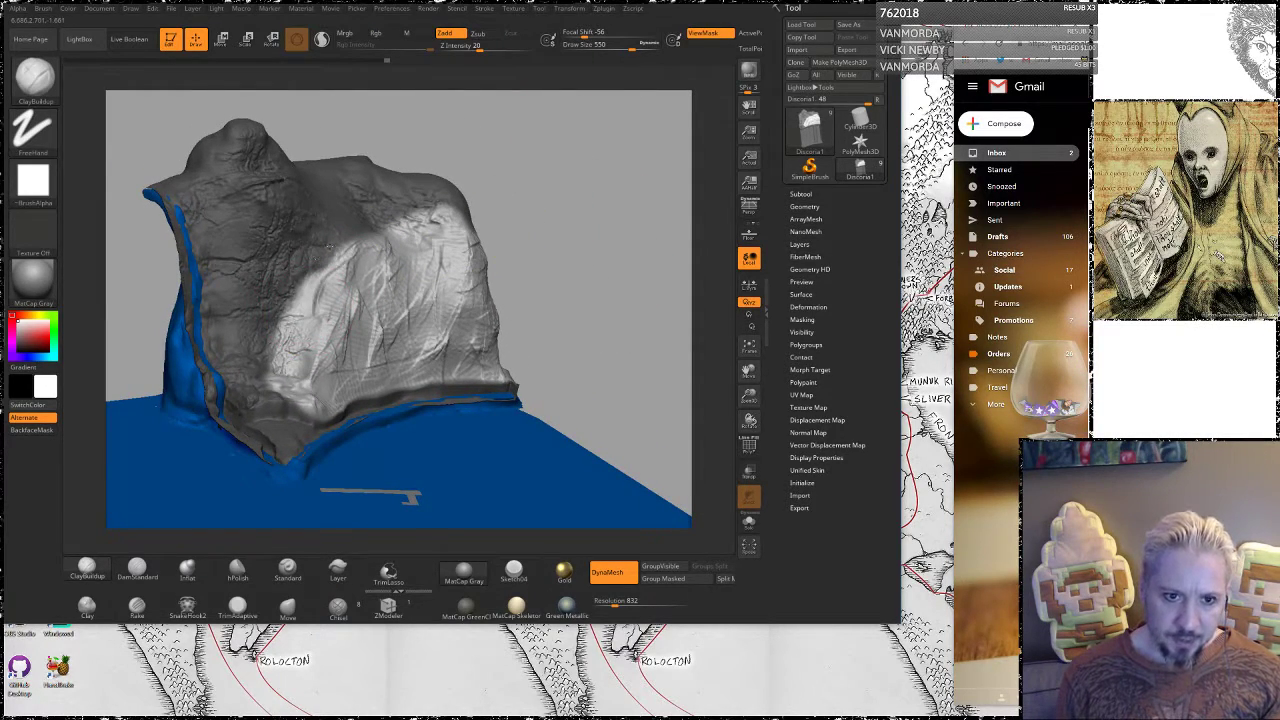
pyautogui.moveTo(277, 316)
pyautogui.keyDown('ctrl'); pyautogui.keyDown('alt'); pyautogui.mouseDown()
pyautogui.moveTo(336, 232)
pyautogui.moveTo(422, 204)
pyautogui.moveTo(466, 218)
pyautogui.mouseUp(); pyautogui.keyUp('alt'); pyautogui.keyUp('ctrl')
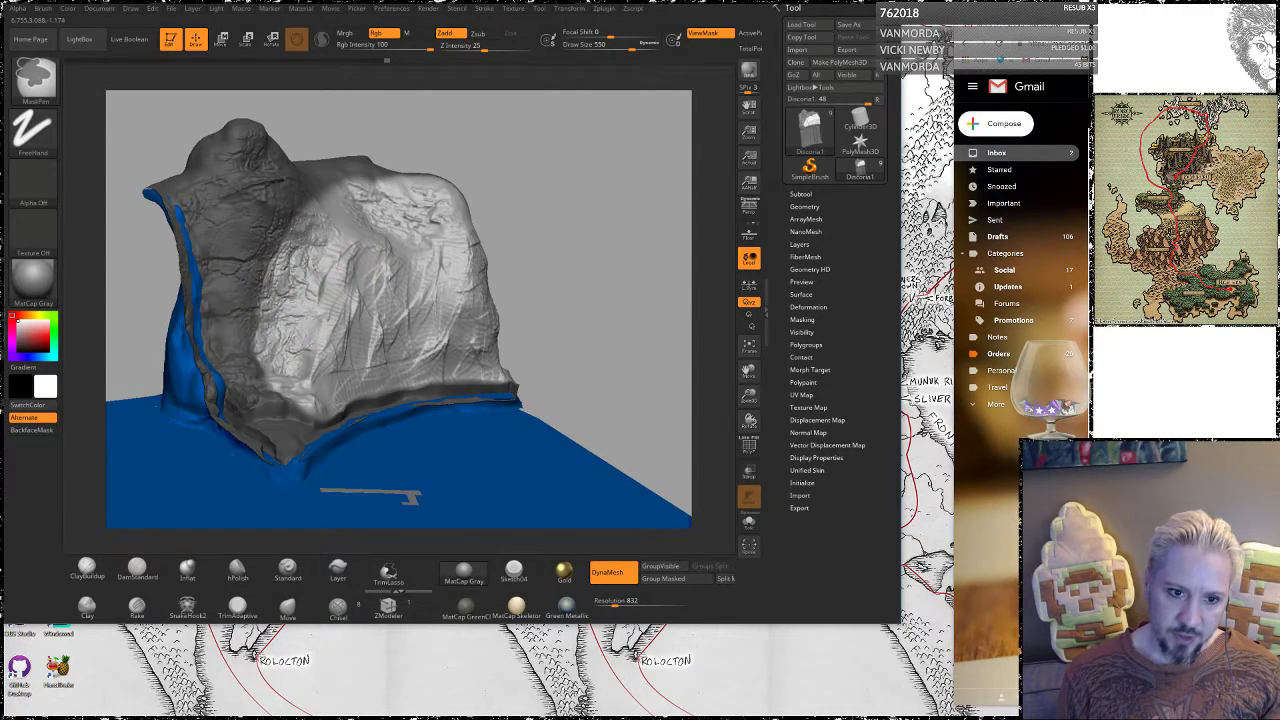
pyautogui.moveTo(590, 235); pyautogui.dragTo(462, 270)
pyautogui.moveTo(438, 375)
pyautogui.keyDown('ctrl'); pyautogui.keyDown('alt'); pyautogui.mouseDown()
pyautogui.moveTo(421, 293)
pyautogui.moveTo(350, 180)
pyautogui.mouseUp(); pyautogui.keyUp('alt'); pyautogui.keyUp('ctrl')
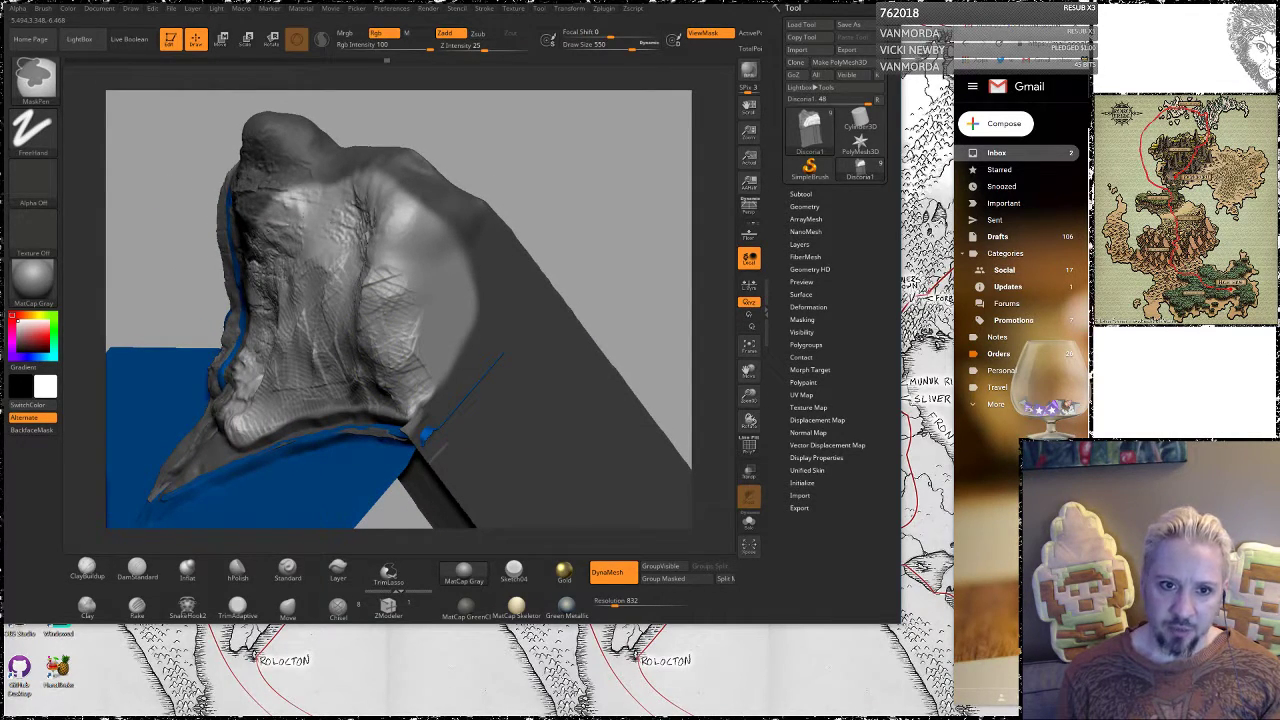
pyautogui.moveTo(608, 206)
pyautogui.mouseDown()
pyautogui.moveTo(636, 211)
pyautogui.moveTo(475, 284)
pyautogui.mouseUp()
pyautogui.keyDown('ctrl'); pyautogui.moveTo(194, 381); pyautogui.dragTo(243, 358); pyautogui.keyUp('ctrl')
pyautogui.hotkey('ctrl', 'z')
# Sculpt slanting rock layers across the cliff face and a recess near its cut end with ClayBuildup
pyautogui.moveTo(172, 394); pyautogui.dragTo(264, 350)
pyautogui.moveTo(188, 368)
pyautogui.mouseDown()
pyautogui.moveTo(270, 338)
pyautogui.moveTo(276, 308)
pyautogui.mouseUp()
pyautogui.moveTo(200, 318)
pyautogui.mouseDown()
pyautogui.moveTo(248, 262)
pyautogui.moveTo(192, 306)
pyautogui.moveTo(268, 244)
pyautogui.mouseUp()
pyautogui.moveTo(282, 244); pyautogui.dragTo(296, 298)
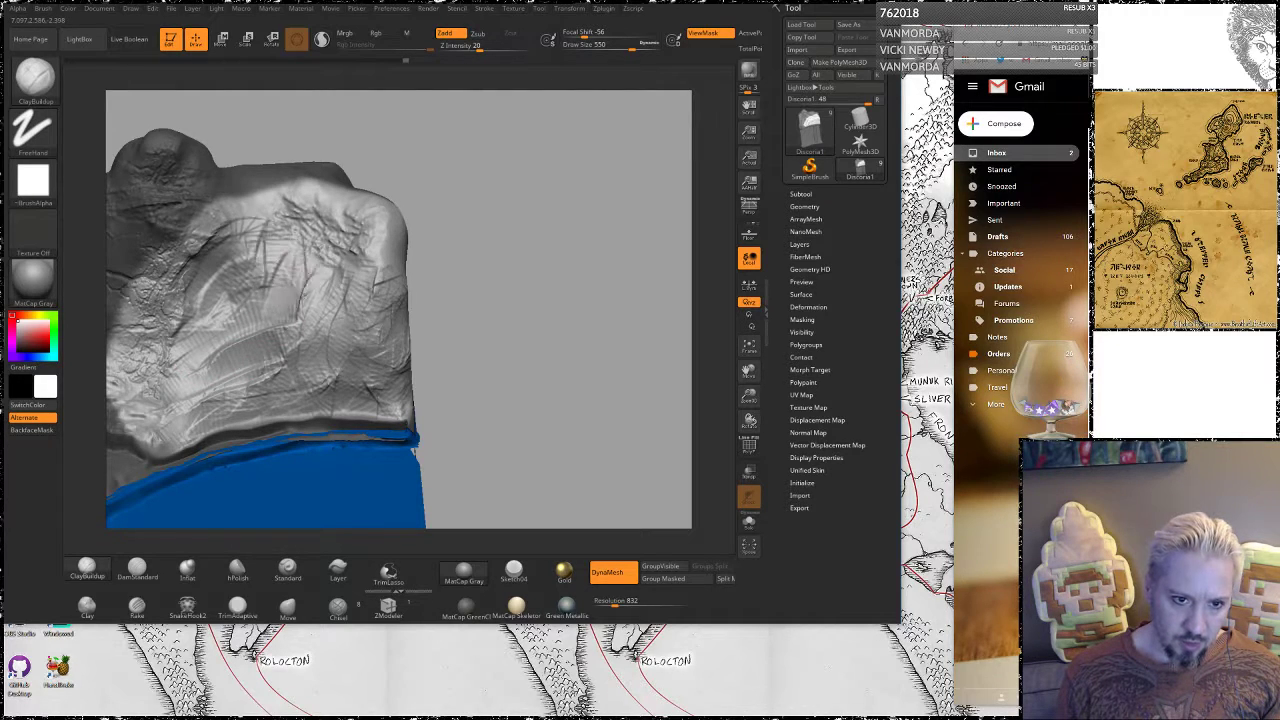
pyautogui.moveTo(284, 346); pyautogui.dragTo(322, 268)
pyautogui.moveTo(322, 344)
pyautogui.mouseDown()
pyautogui.moveTo(382, 304)
pyautogui.moveTo(376, 324)
pyautogui.mouseUp()
pyautogui.moveTo(388, 269); pyautogui.dragTo(338, 330)
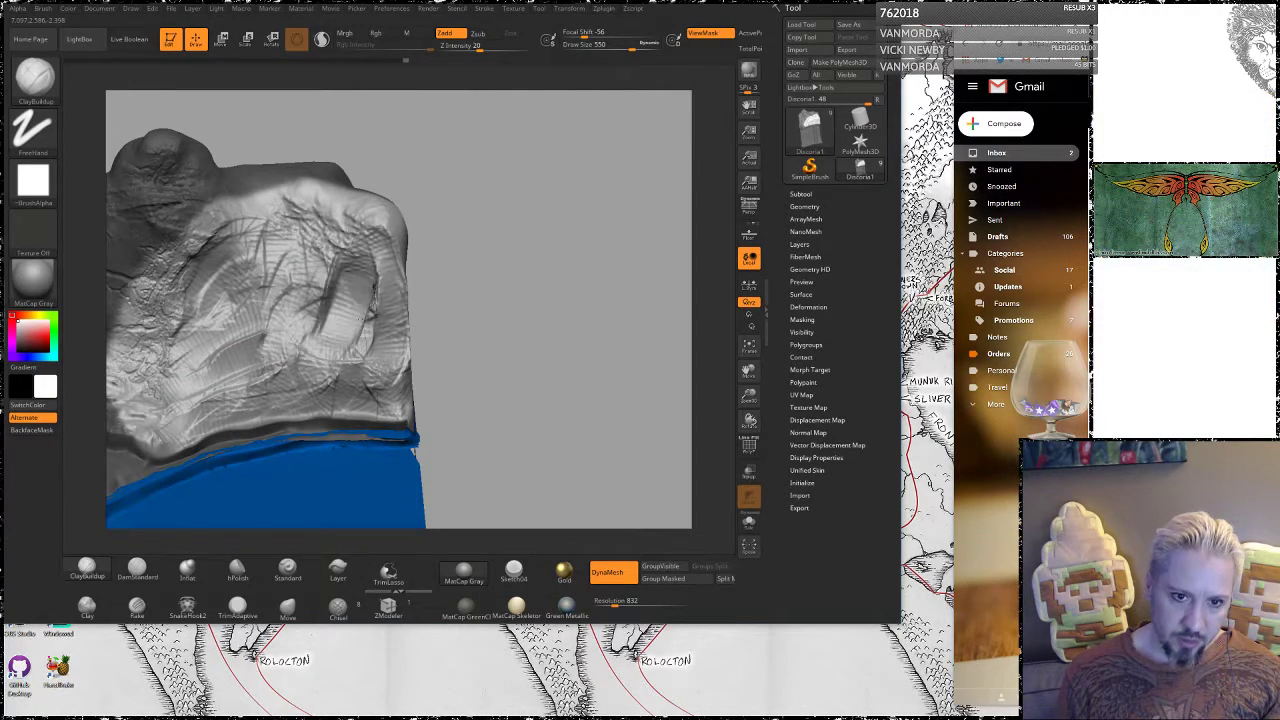
# Fill out and smooth the recess near the cliff's cut end, blending its edges into the surrounding rock
pyautogui.moveTo(483, 264)
pyautogui.keyDown('alt'); pyautogui.mouseDown()
pyautogui.moveTo(483, 323)
pyautogui.moveTo(446, 294)
pyautogui.moveTo(472, 320)
pyautogui.moveTo(460, 397)
pyautogui.moveTo(448, 400)
pyautogui.mouseUp(); pyautogui.keyUp('alt')
pyautogui.press('shift')
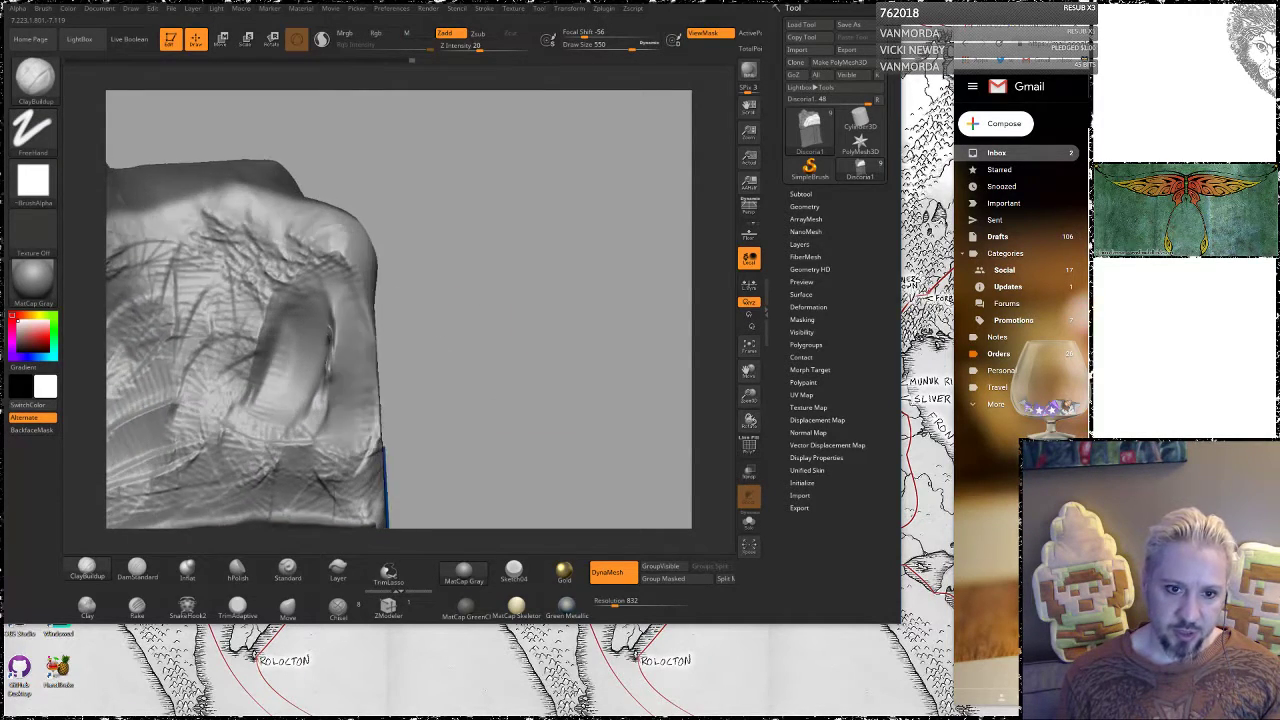
pyautogui.moveTo(440, 310); pyautogui.dragTo(325, 340)
pyautogui.press('shift')
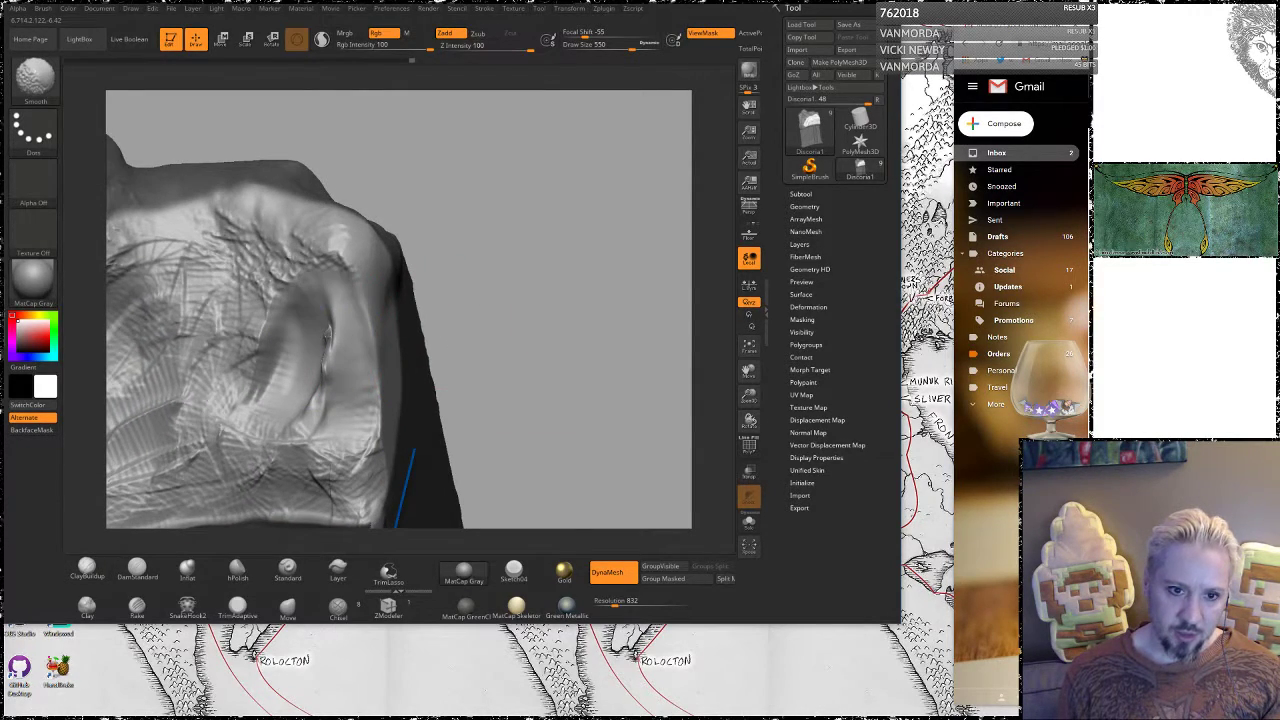
pyautogui.moveTo(435, 395)
pyautogui.mouseDown()
pyautogui.moveTo(448, 345)
pyautogui.moveTo(500, 335)
pyautogui.mouseUp()
pyautogui.keyDown('shift'); pyautogui.moveTo(352, 310); pyautogui.dragTo(338, 264); pyautogui.keyUp('shift')
pyautogui.moveTo(335, 340)
pyautogui.mouseDown()
pyautogui.moveTo(338, 271)
pyautogui.moveTo(329, 303)
pyautogui.mouseUp()
pyautogui.press('shift')
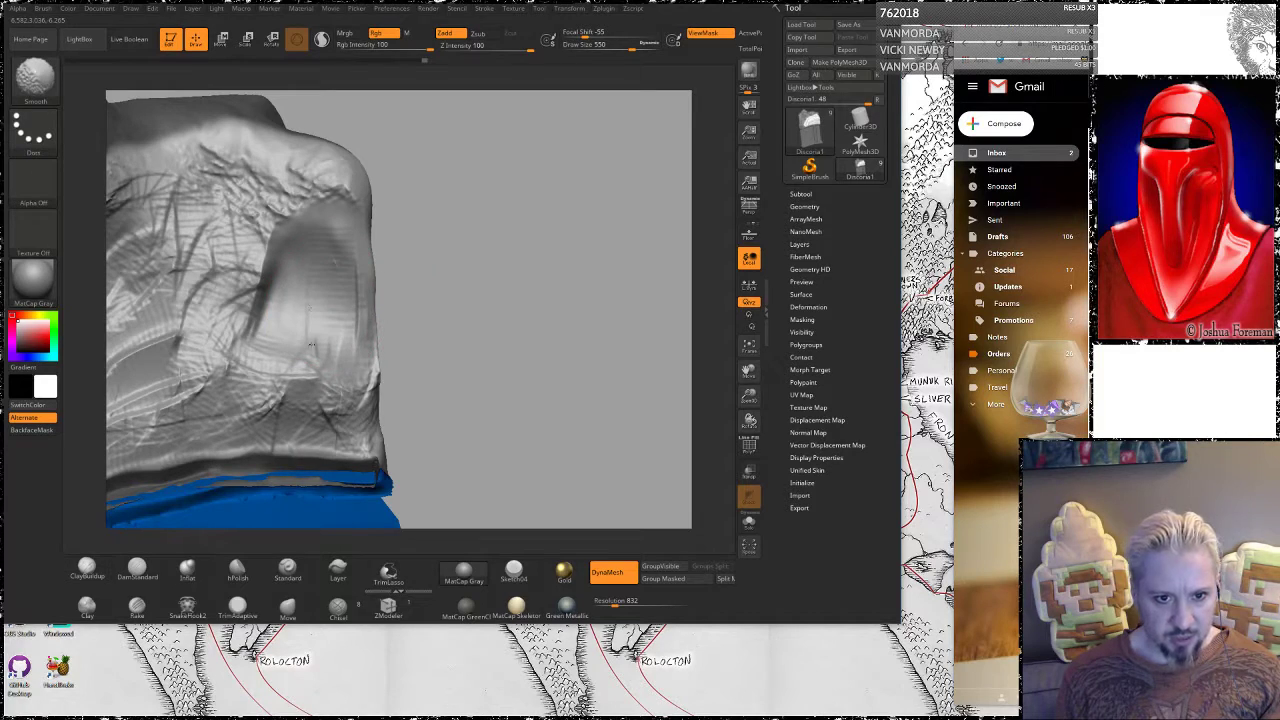
pyautogui.moveTo(585, 285)
pyautogui.mouseDown()
pyautogui.moveTo(612, 243)
pyautogui.moveTo(566, 248)
pyautogui.mouseUp()
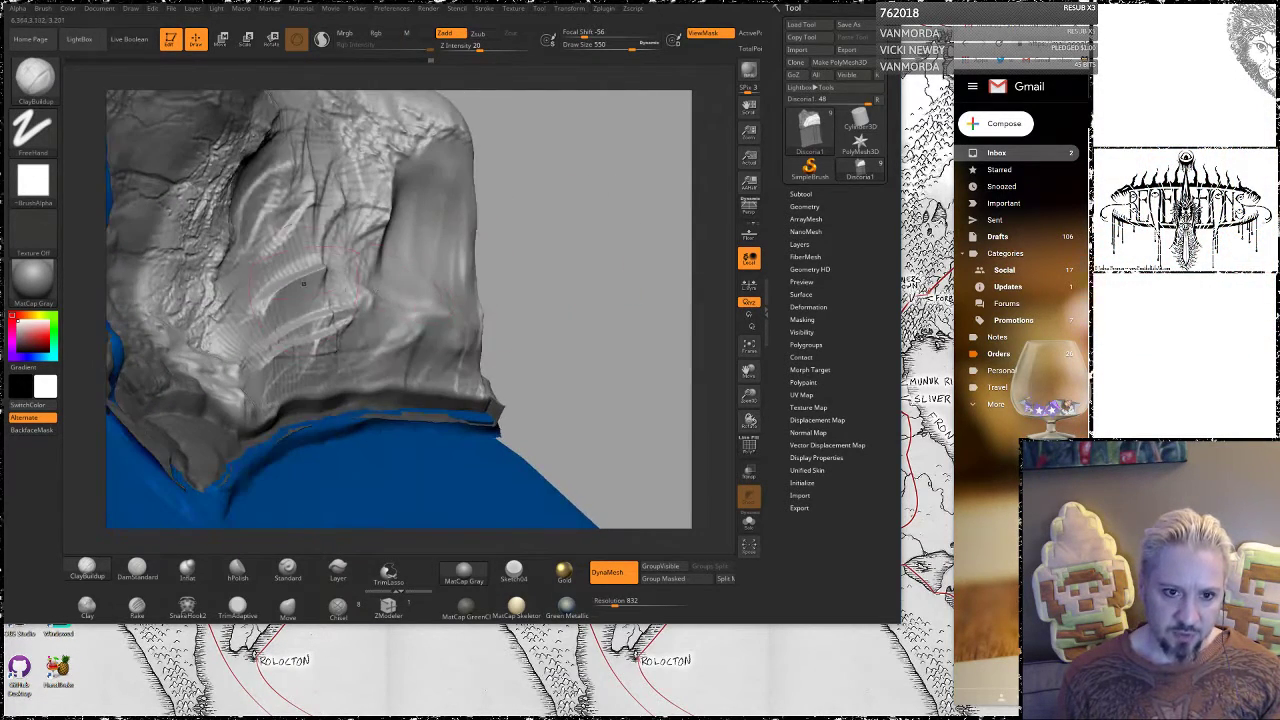
# Smooth the ridges and layers across the whole tributary cliff face and clear the mask
pyautogui.keyDown('shift'); pyautogui.moveTo(350, 218); pyautogui.dragTo(347, 279); pyautogui.keyUp('shift')
pyautogui.keyDown('shift'); pyautogui.moveTo(510, 264); pyautogui.dragTo(403, 344); pyautogui.keyUp('shift')
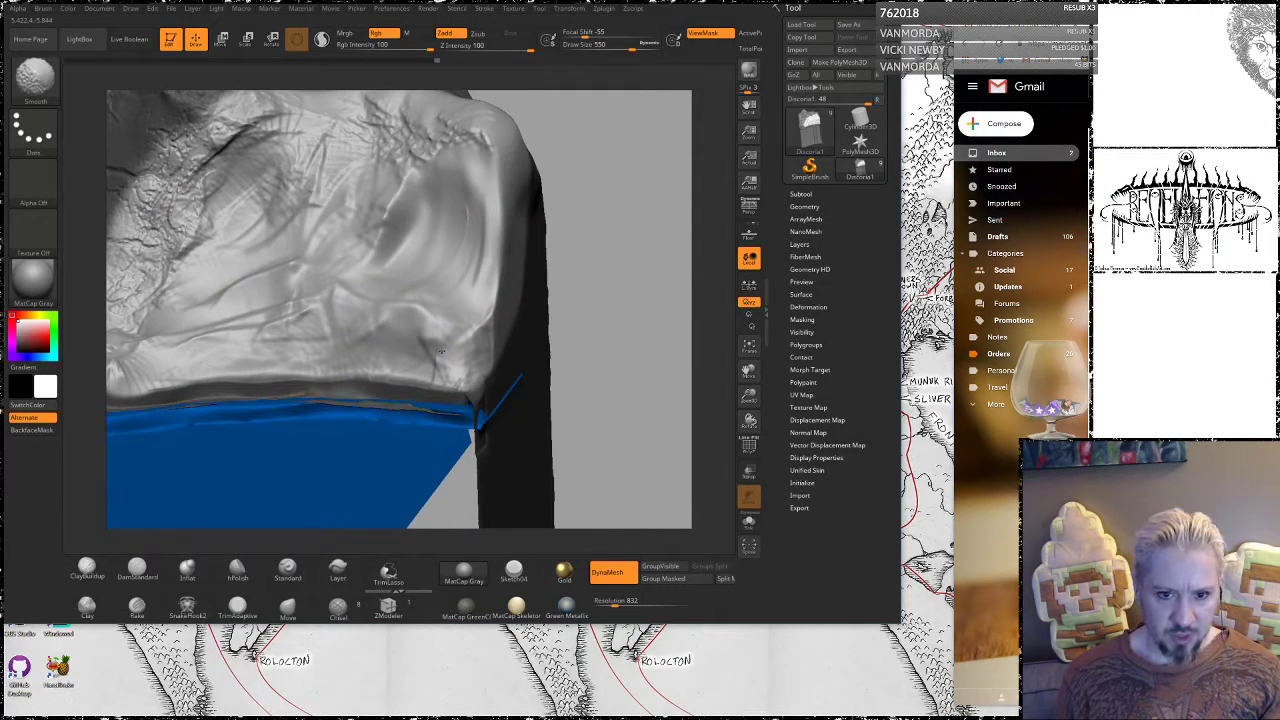
pyautogui.moveTo(588, 272); pyautogui.dragTo(648, 302)
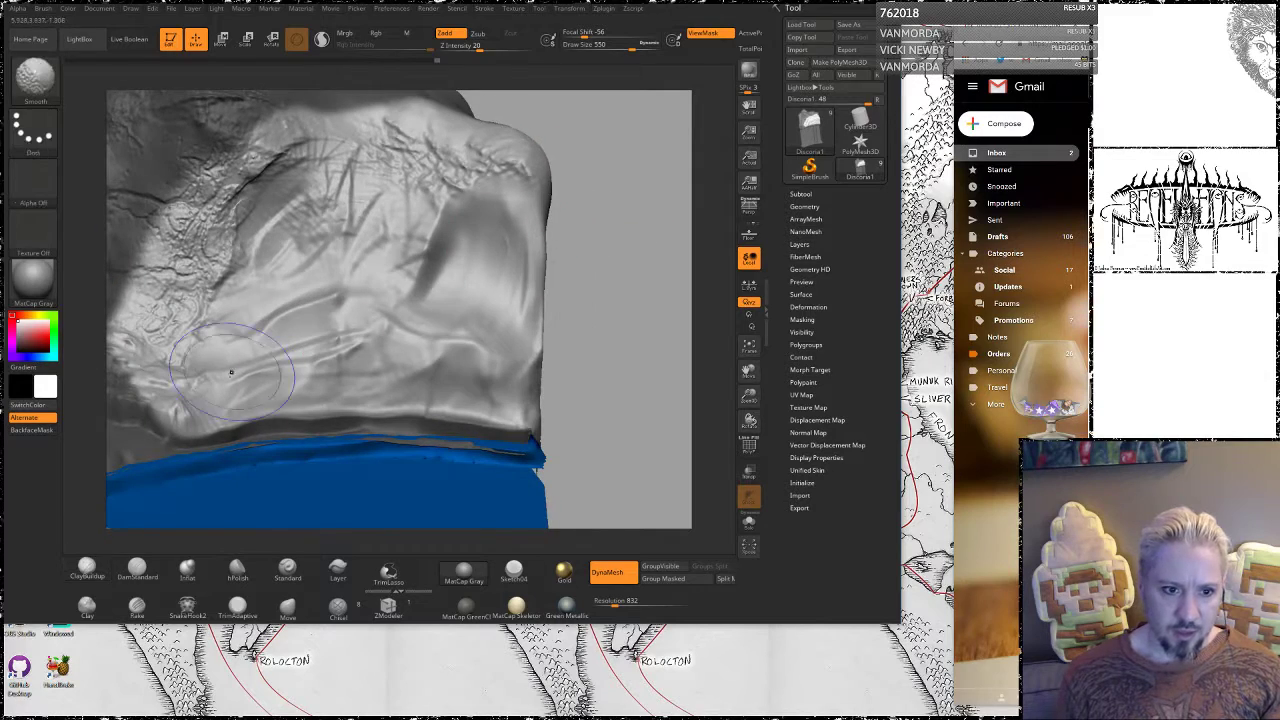
pyautogui.keyDown('shift'); pyautogui.moveTo(230, 372); pyautogui.dragTo(247, 328); pyautogui.keyUp('shift')
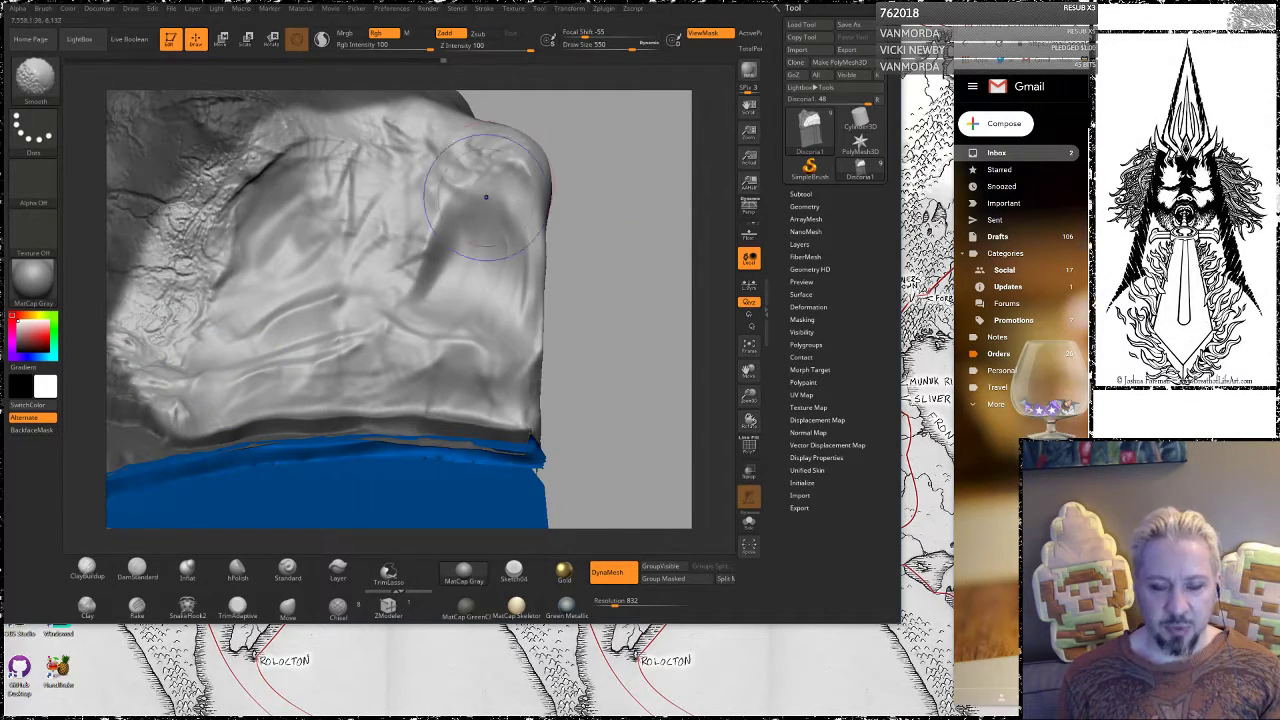
pyautogui.press('shift')
pyautogui.moveTo(586, 271)
pyautogui.mouseDown()
pyautogui.moveTo(619, 266)
pyautogui.moveTo(620, 277)
pyautogui.moveTo(560, 256)
pyautogui.mouseUp()
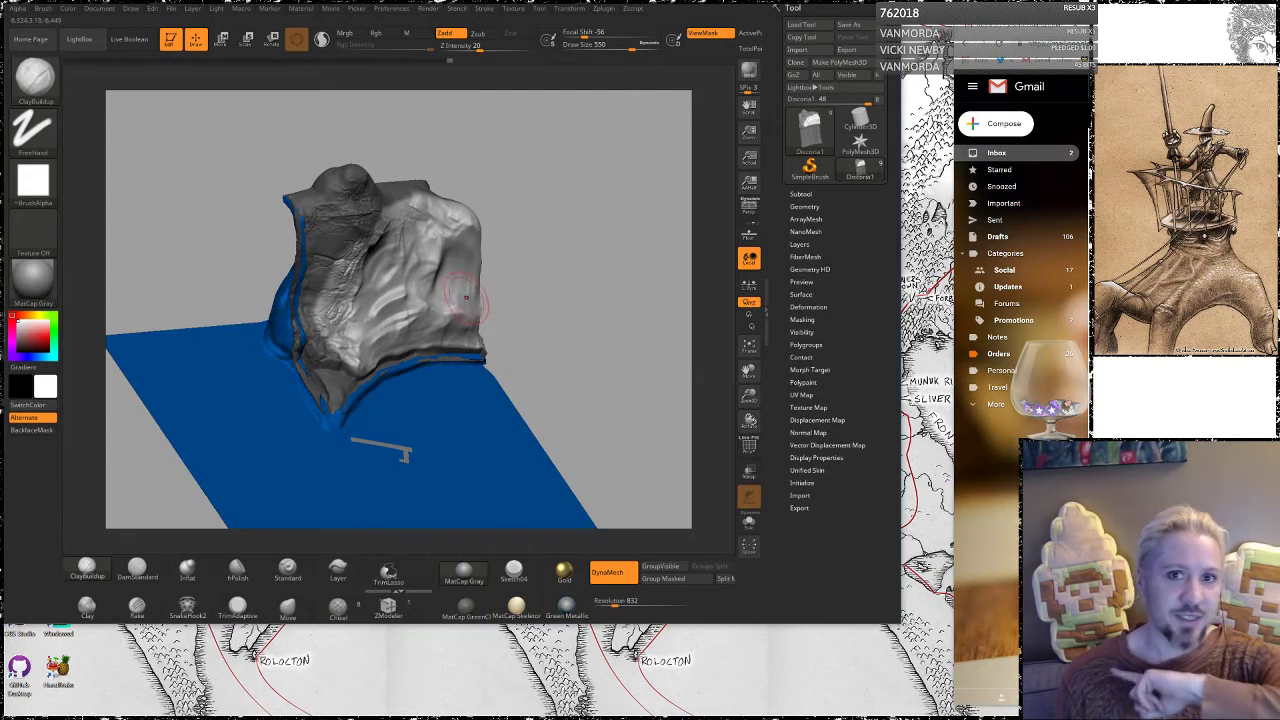
pyautogui.keyDown('ctrl'); pyautogui.moveTo(563, 274); pyautogui.dragTo(591, 251); pyautogui.keyUp('ctrl')
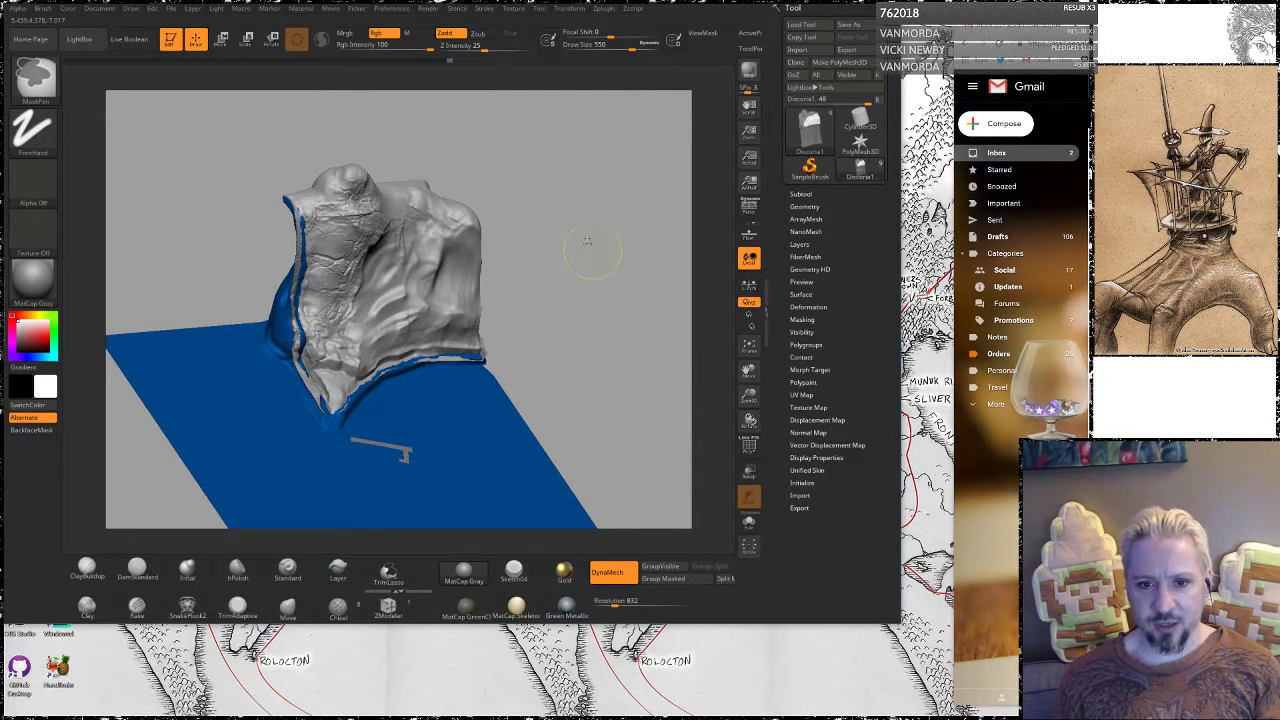
# Unhide the whole terrain and smooth the hollow near the tributary cliff's cut end at draw size 311
pyautogui.keyDown('ctrl'); pyautogui.keyDown('shift'); pyautogui.click(557, 249); pyautogui.keyUp('shift'); pyautogui.keyUp('ctrl')
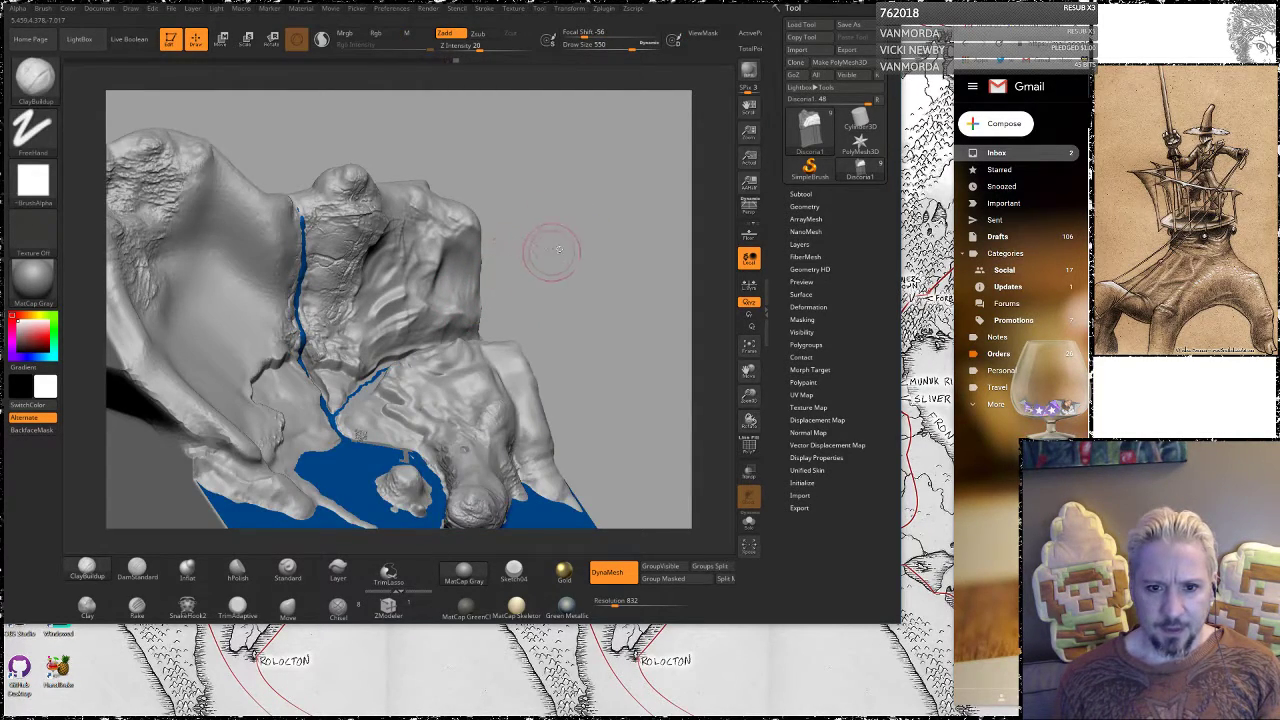
pyautogui.moveTo(599, 230)
pyautogui.mouseDown()
pyautogui.moveTo(555, 206)
pyautogui.moveTo(586, 223)
pyautogui.moveTo(606, 311)
pyautogui.moveTo(603, 237)
pyautogui.moveTo(640, 222)
pyautogui.moveTo(520, 280)
pyautogui.mouseUp()
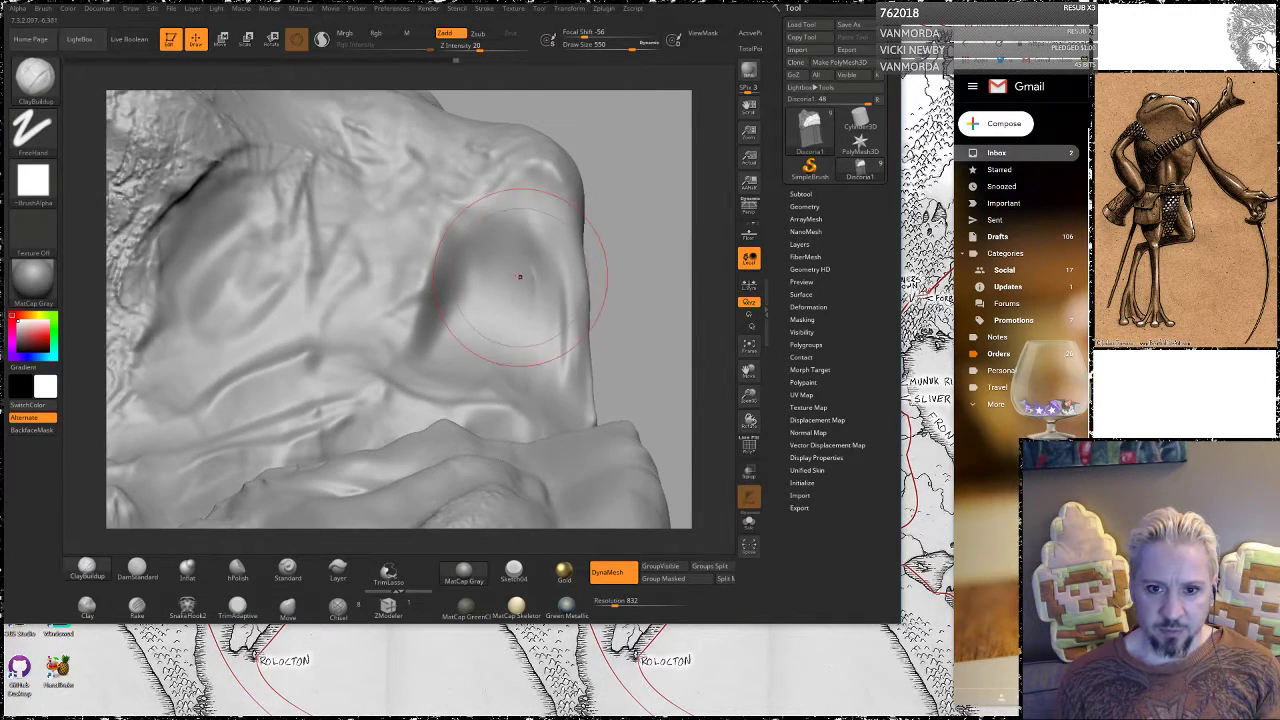
pyautogui.press('space')
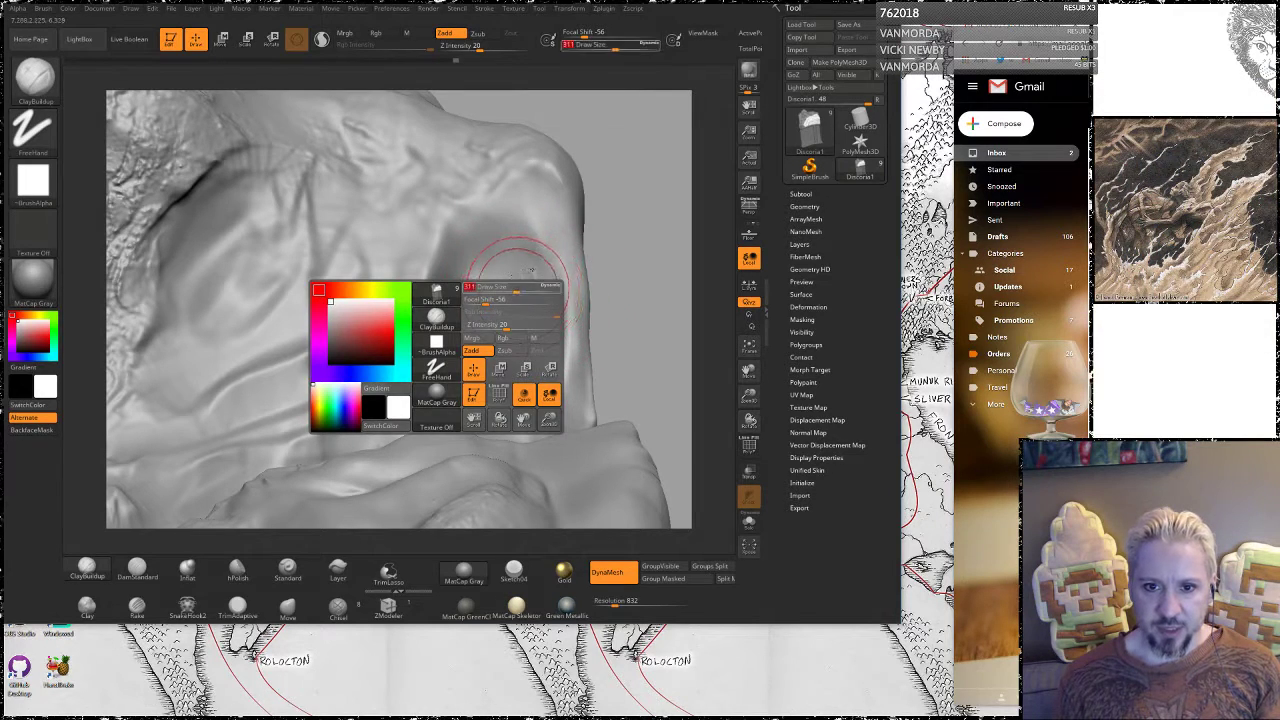
pyautogui.press('shift')
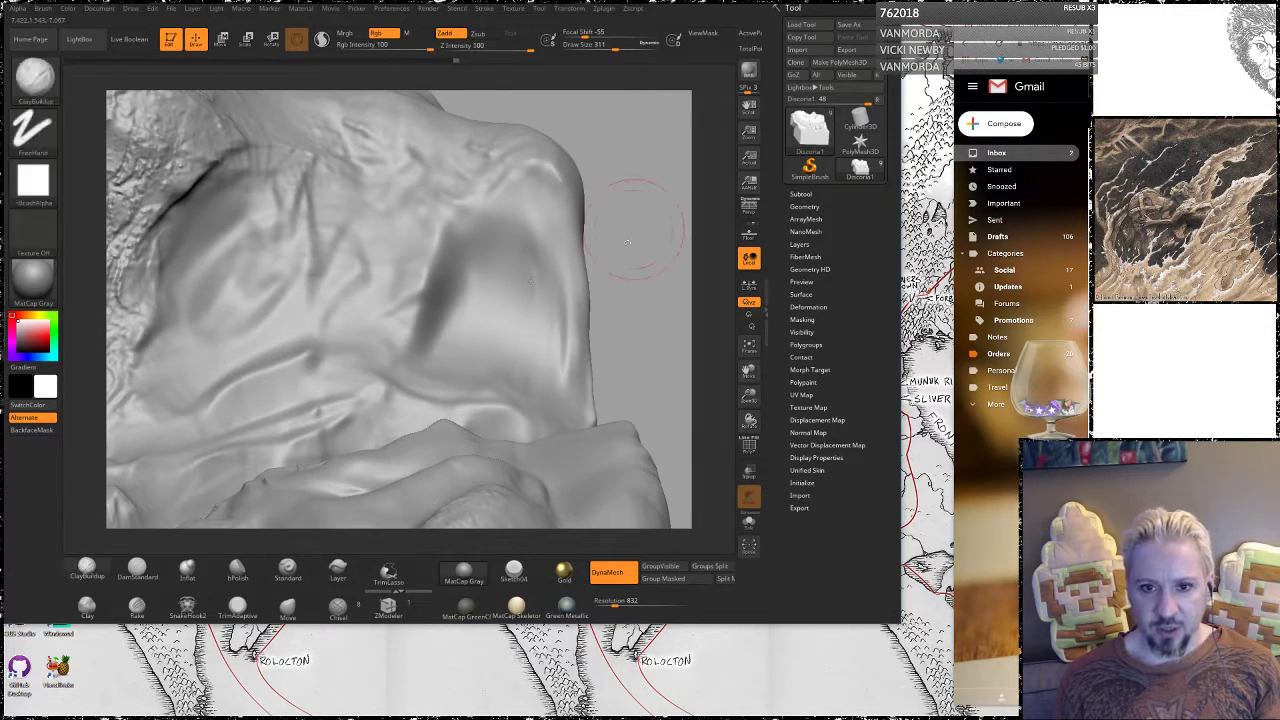
pyautogui.moveTo(642, 231)
pyautogui.mouseDown()
pyautogui.moveTo(550, 272)
pyautogui.moveTo(618, 284)
pyautogui.moveTo(628, 222)
pyautogui.moveTo(606, 210)
pyautogui.mouseUp()
pyautogui.press('shift')
pyautogui.moveTo(514, 308)
pyautogui.mouseDown()
pyautogui.moveTo(592, 266)
pyautogui.moveTo(543, 189)
pyautogui.moveTo(586, 214)
pyautogui.moveTo(571, 171)
pyautogui.moveTo(374, 147)
pyautogui.mouseUp()
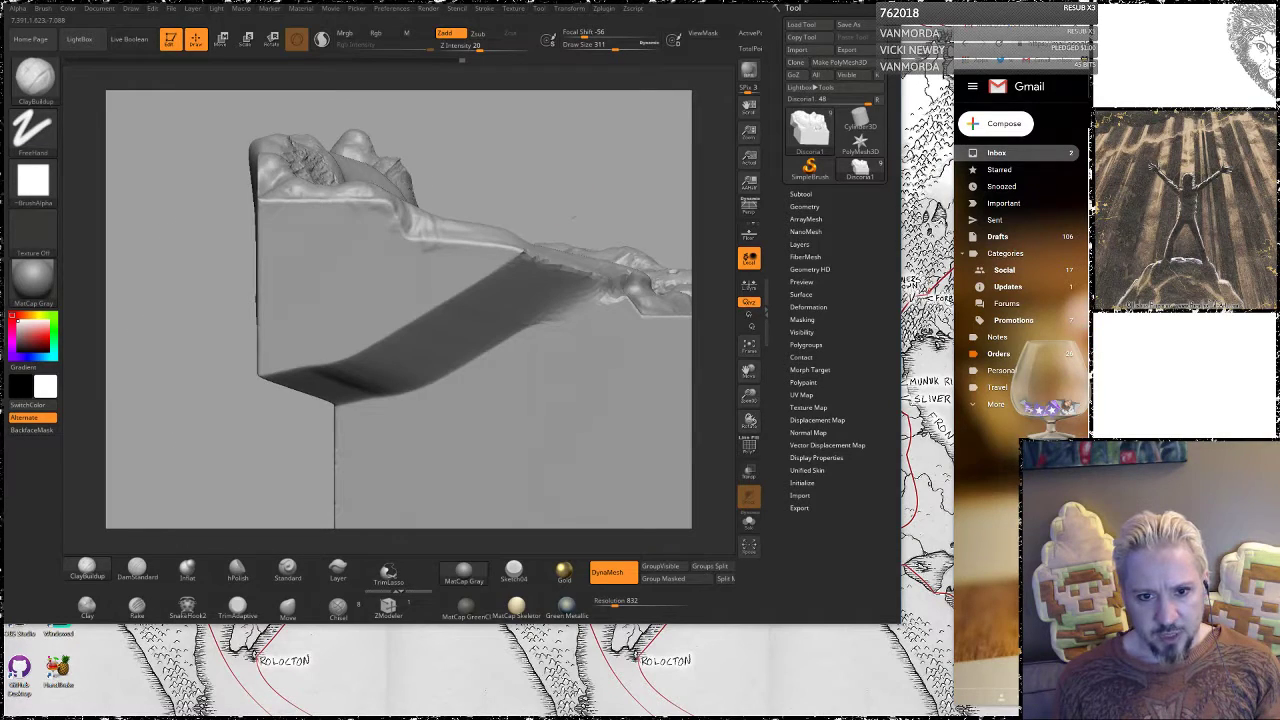
# Examine the plateau cliff, tributary gorge, facing hills and harbour from several angles and distances
pyautogui.moveTo(588, 180)
pyautogui.mouseDown()
pyautogui.moveTo(570, 210)
pyautogui.moveTo(526, 197)
pyautogui.moveTo(541, 180)
pyautogui.moveTo(555, 200)
pyautogui.moveTo(618, 190)
pyautogui.moveTo(563, 194)
pyautogui.moveTo(586, 200)
pyautogui.moveTo(513, 220)
pyautogui.moveTo(439, 370)
pyautogui.mouseUp()
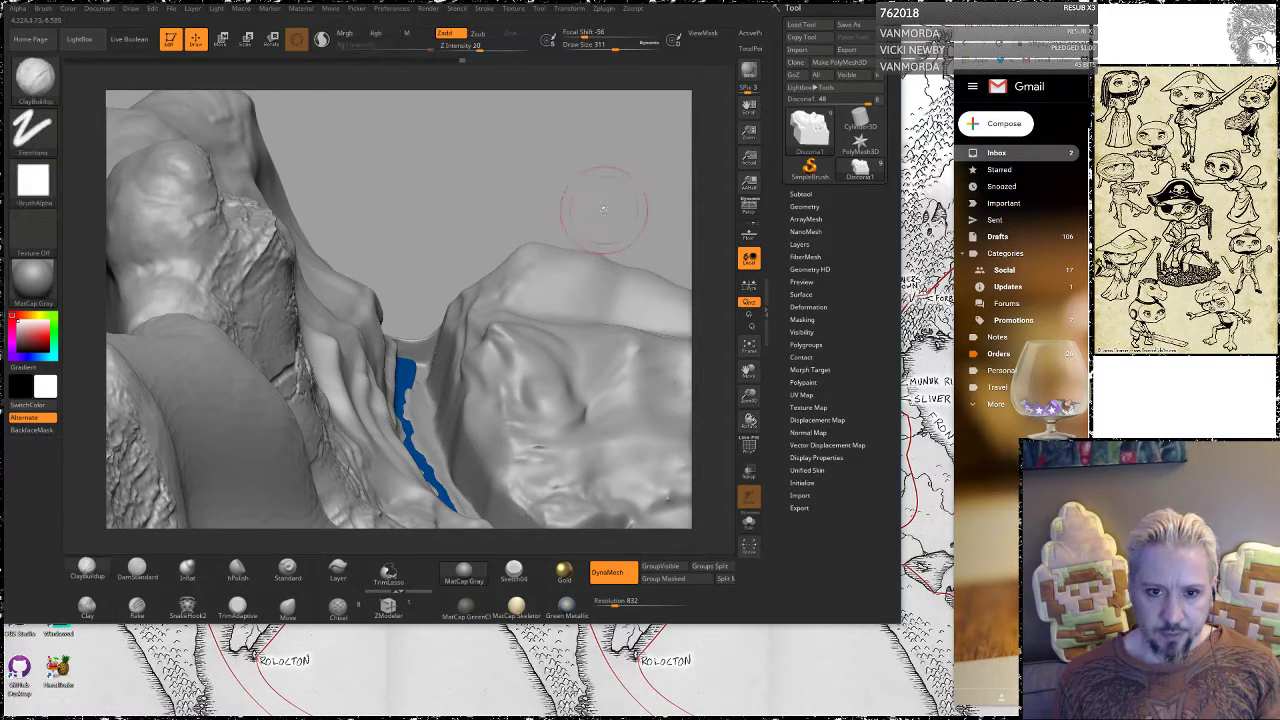
pyautogui.moveTo(600, 200)
pyautogui.mouseDown()
pyautogui.moveTo(513, 213)
pyautogui.moveTo(528, 473)
pyautogui.mouseUp()
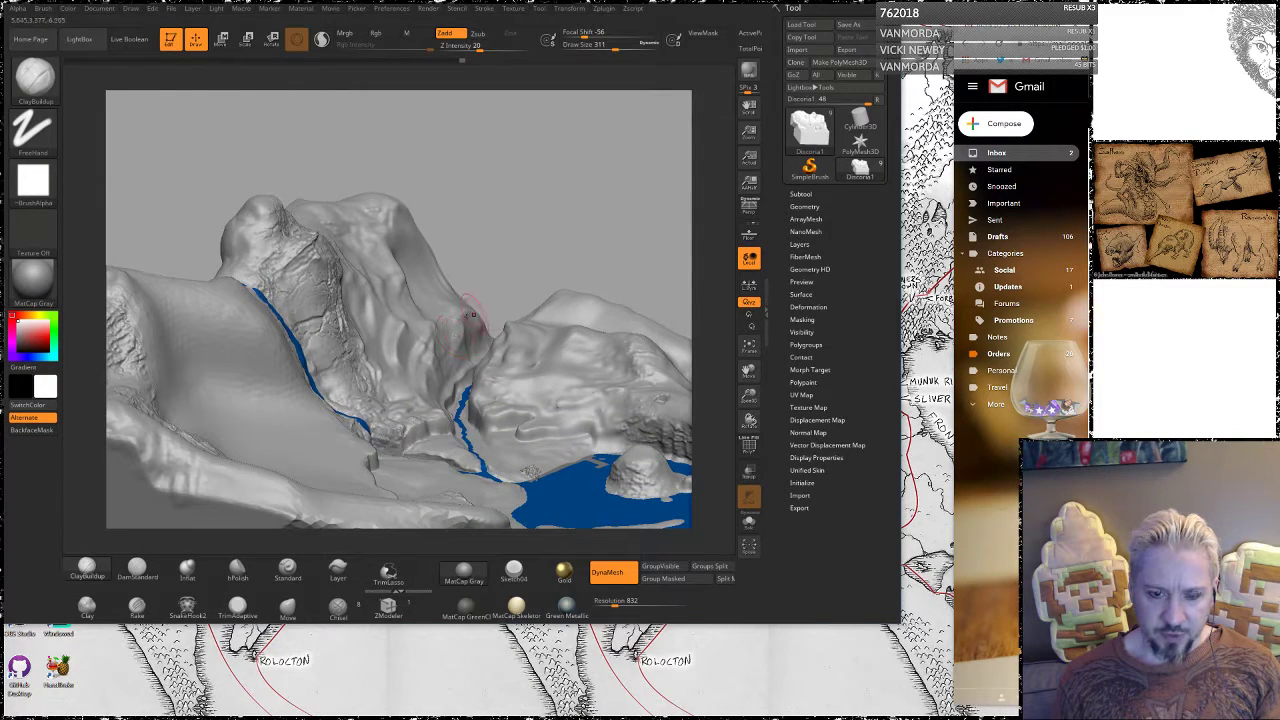
pyautogui.moveTo(553, 207); pyautogui.dragTo(364, 207)
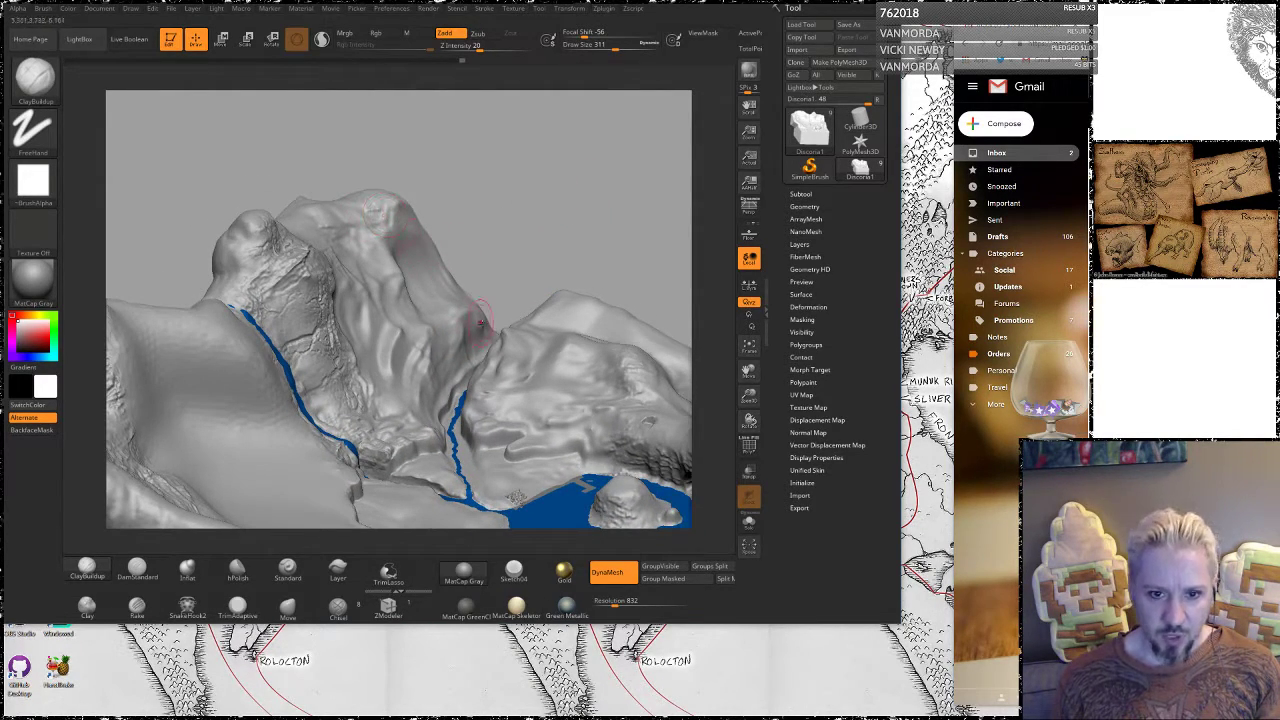
pyautogui.moveTo(578, 195); pyautogui.dragTo(523, 315)
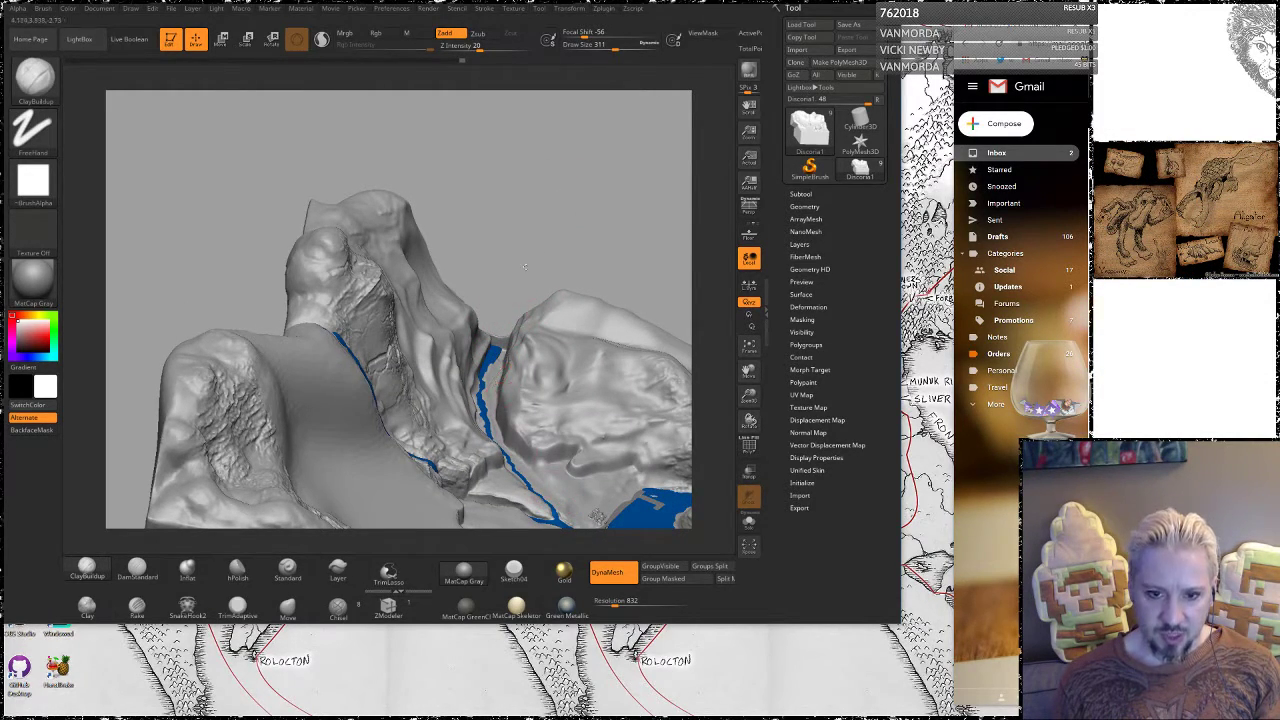
pyautogui.moveTo(524, 266)
pyautogui.mouseDown()
pyautogui.moveTo(585, 200)
pyautogui.moveTo(575, 178)
pyautogui.moveTo(525, 240)
pyautogui.moveTo(486, 165)
pyautogui.moveTo(489, 475)
pyautogui.mouseUp()
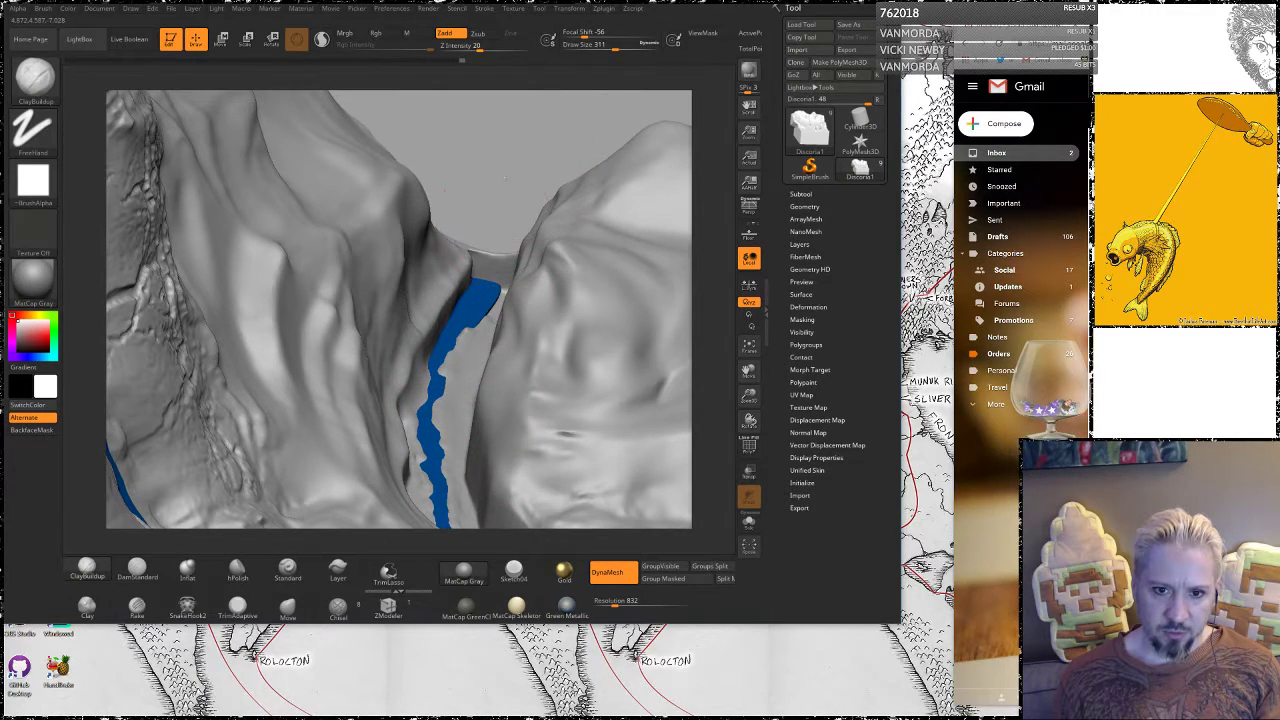
pyautogui.keyDown('alt'); pyautogui.moveTo(505, 178); pyautogui.dragTo(421, 78); pyautogui.keyUp('alt')
pyautogui.moveTo(672, 425)
pyautogui.mouseDown()
pyautogui.moveTo(672, 105)
pyautogui.moveTo(600, 215)
pyautogui.moveTo(560, 250)
pyautogui.mouseUp()
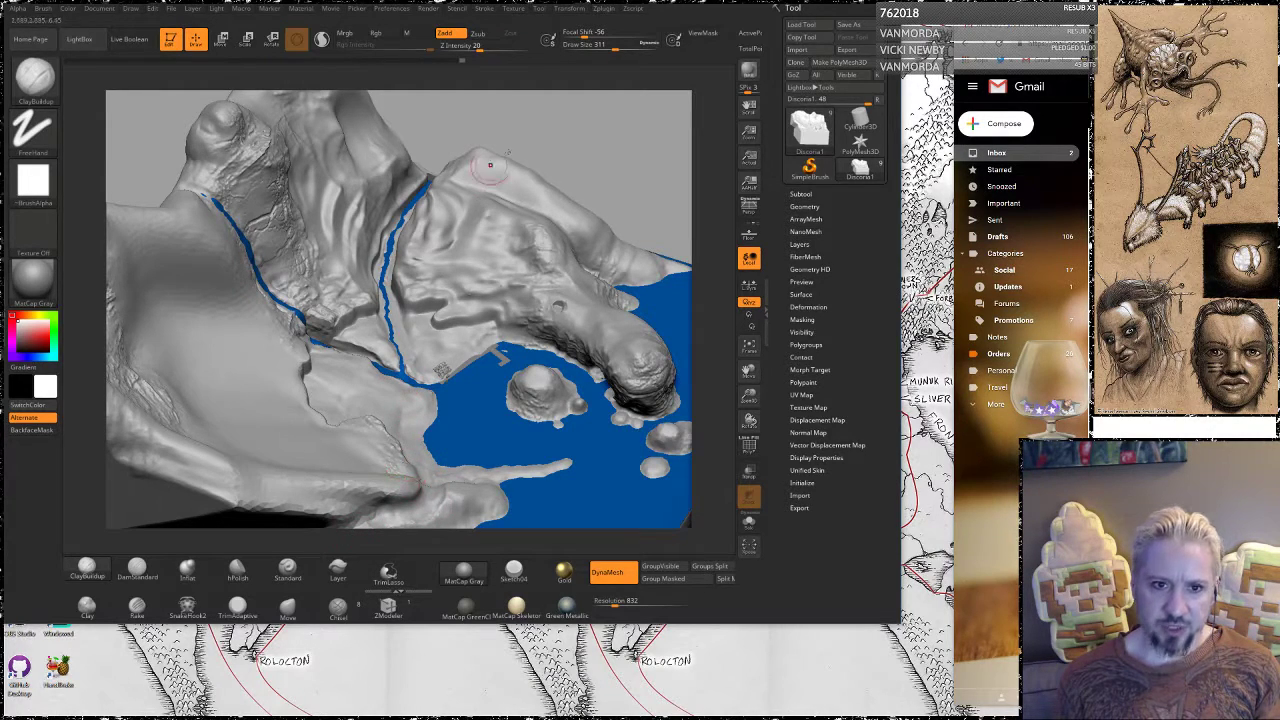
pyautogui.moveTo(632, 172); pyautogui.dragTo(522, 184)
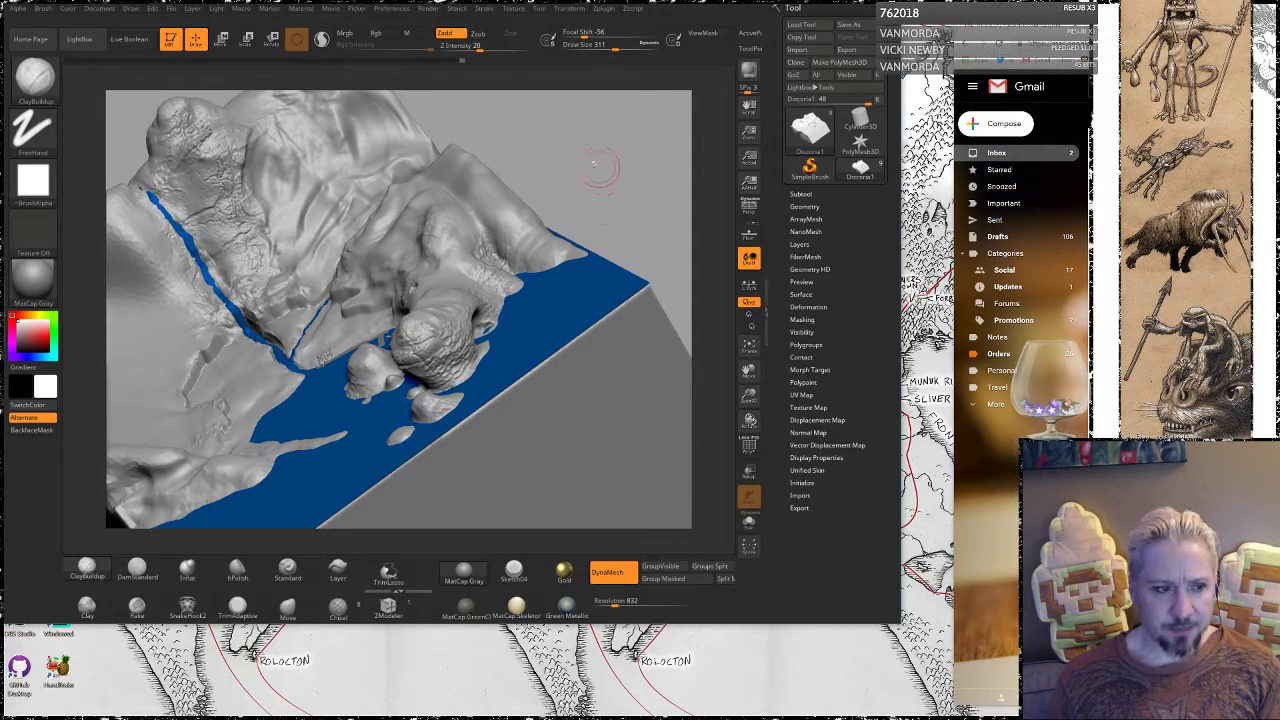
pyautogui.moveTo(613, 173); pyautogui.dragTo(665, 246)
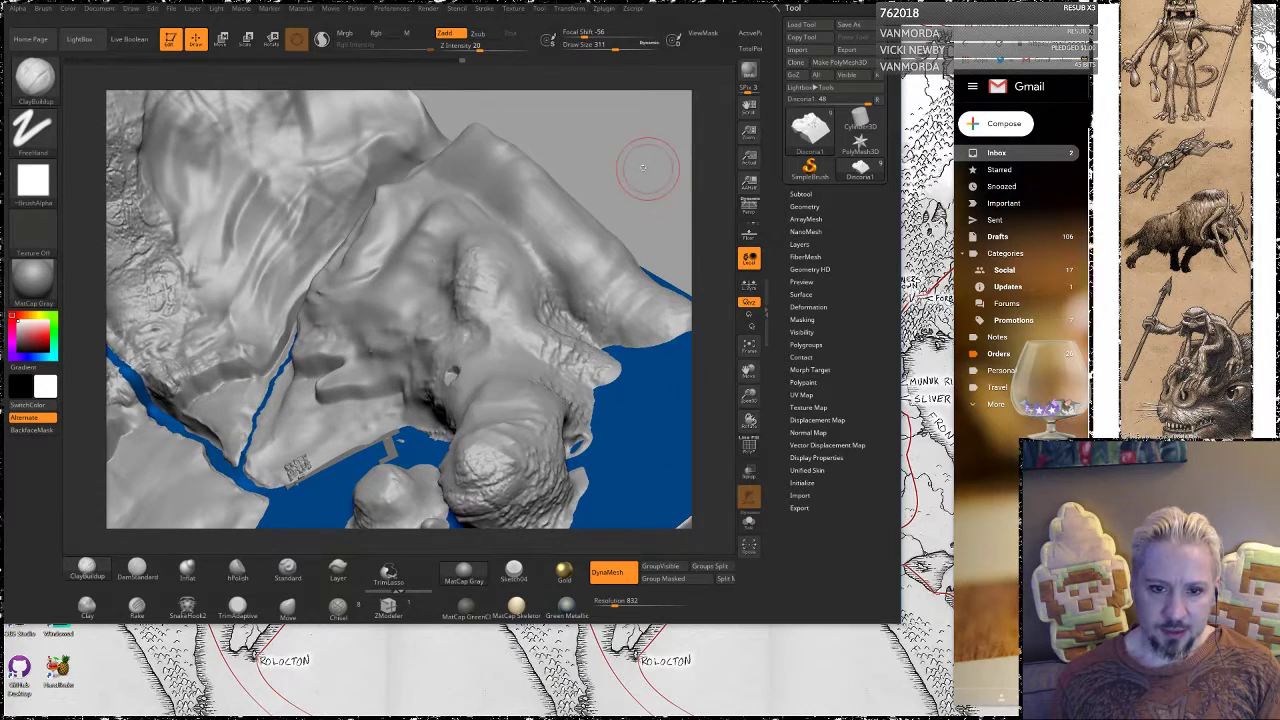
pyautogui.moveTo(649, 168); pyautogui.dragTo(695, 330)
pyautogui.moveTo(697, 268); pyautogui.dragTo(586, 189)
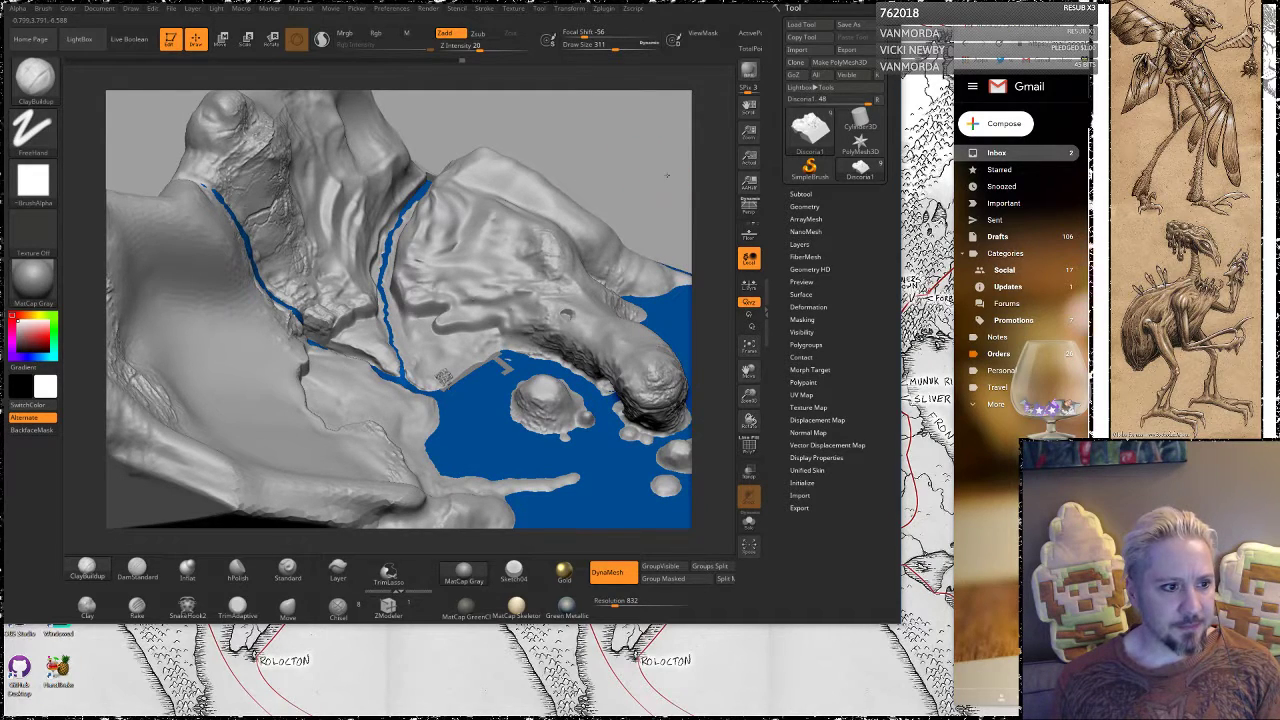
pyautogui.moveTo(666, 175); pyautogui.dragTo(668, 180)
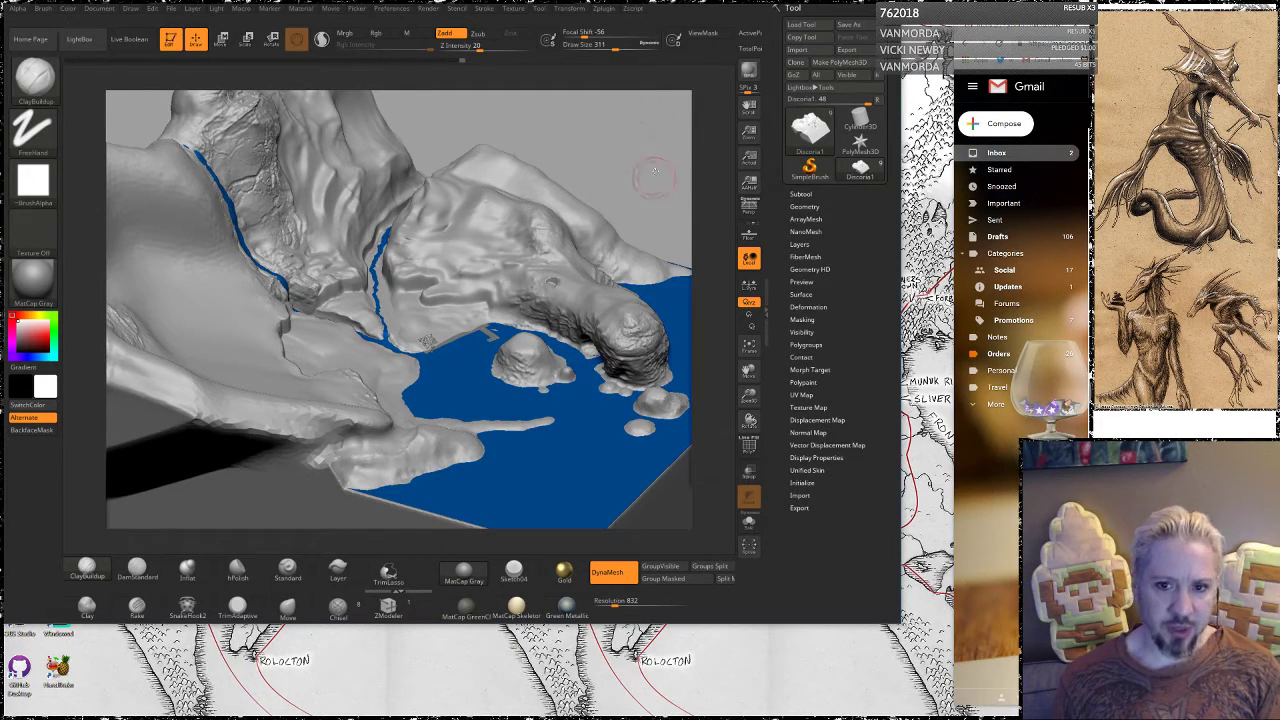
pyautogui.moveTo(654, 176)
pyautogui.mouseDown()
pyautogui.moveTo(497, 152)
pyautogui.moveTo(517, 137)
pyautogui.moveTo(628, 207)
pyautogui.moveTo(577, 137)
pyautogui.moveTo(657, 172)
pyautogui.moveTo(646, 163)
pyautogui.moveTo(640, 184)
pyautogui.moveTo(676, 170)
pyautogui.moveTo(645, 165)
pyautogui.mouseUp()
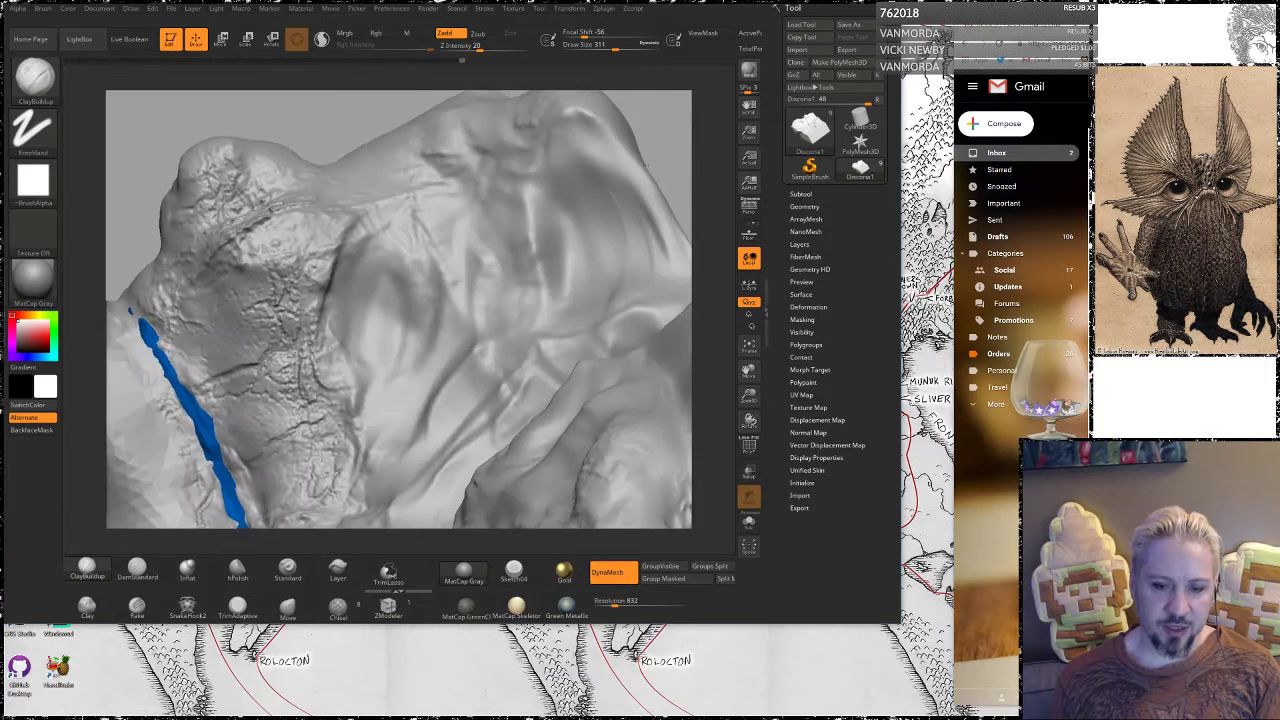
# Smooth the ridges and folds of the plateau's cliff face from its upper rim to the tributary gorge
pyautogui.moveTo(547, 106); pyautogui.dragTo(606, 183)
pyautogui.press('shift')
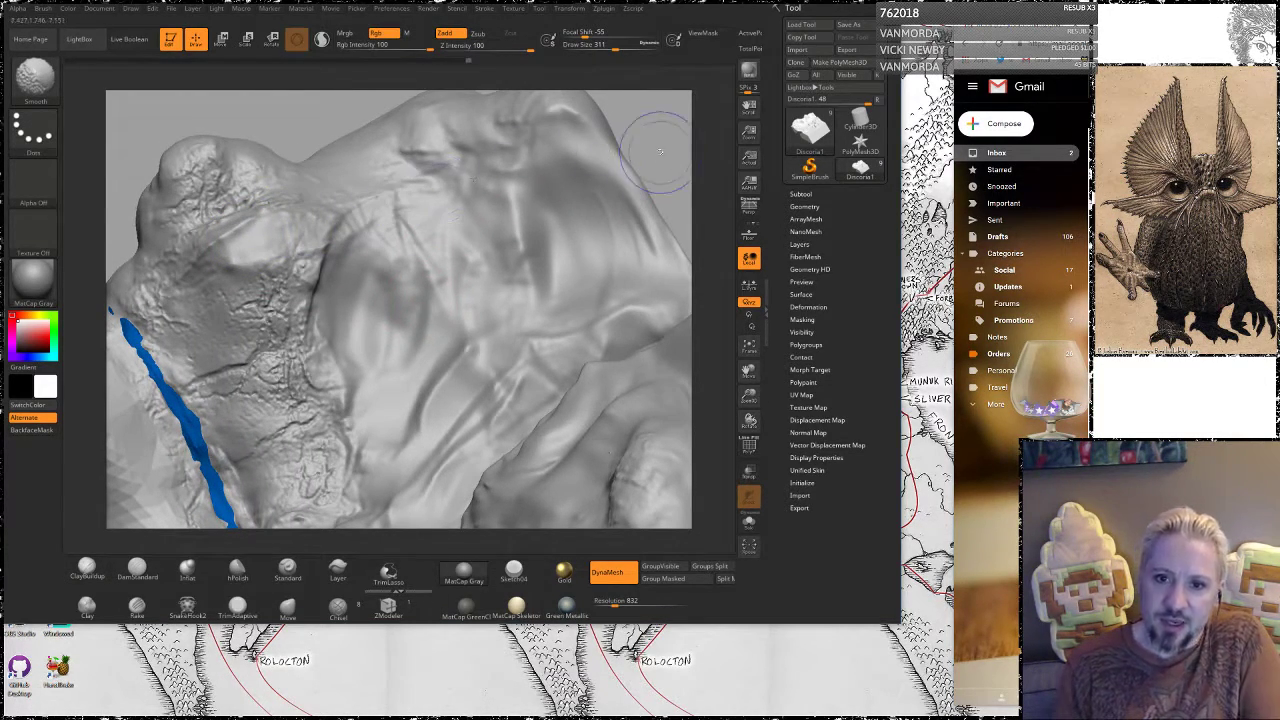
pyautogui.moveTo(667, 145)
pyautogui.mouseDown()
pyautogui.moveTo(632, 168)
pyautogui.moveTo(600, 230)
pyautogui.mouseUp()
pyautogui.press('shift')
pyautogui.moveTo(646, 122)
pyautogui.mouseDown()
pyautogui.moveTo(681, 146)
pyautogui.moveTo(676, 156)
pyautogui.moveTo(698, 128)
pyautogui.mouseUp()
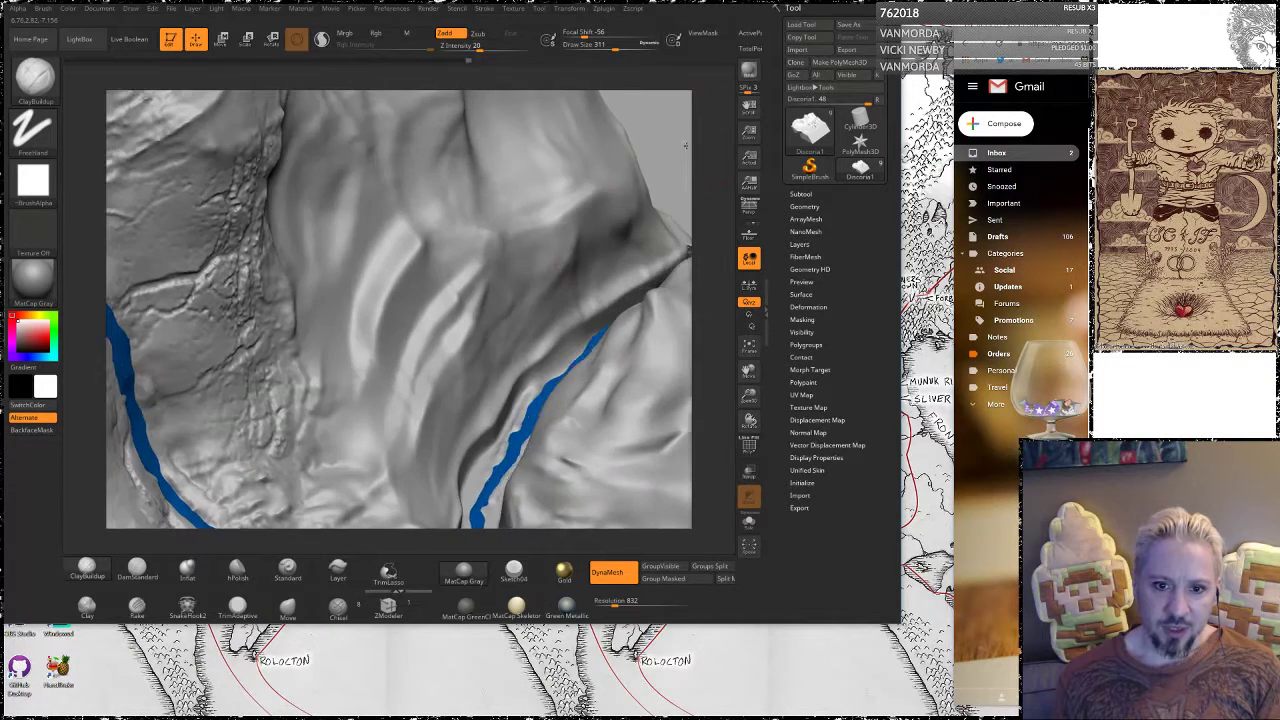
pyautogui.press('shift')
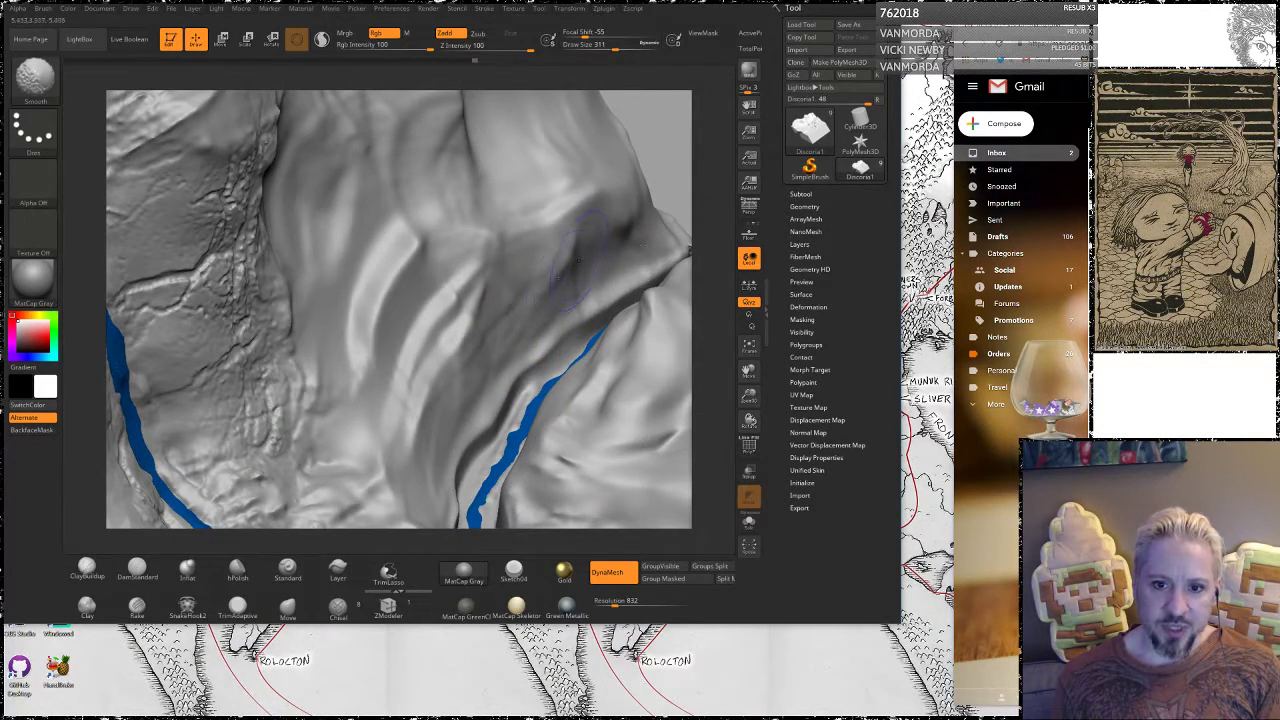
pyautogui.keyDown('alt'); pyautogui.moveTo(700, 206); pyautogui.dragTo(633, 126); pyautogui.keyUp('alt')
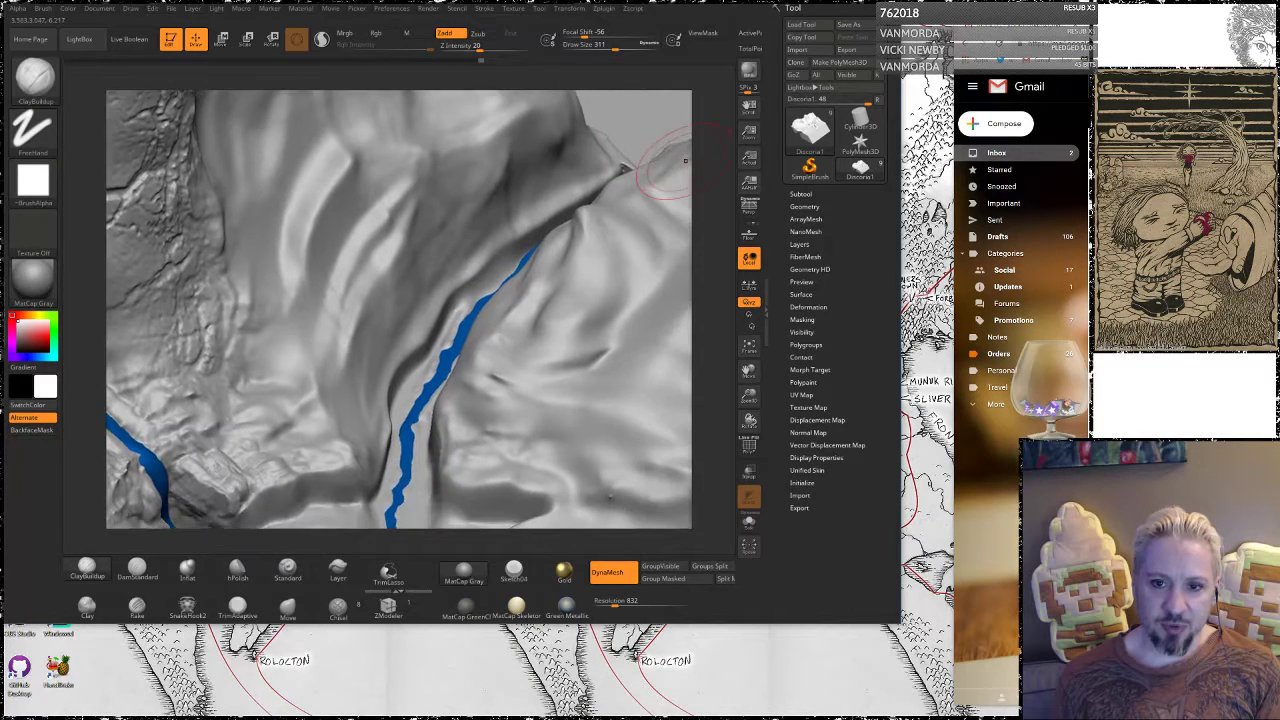
pyautogui.moveTo(711, 160)
pyautogui.mouseDown()
pyautogui.moveTo(686, 285)
pyautogui.moveTo(640, 318)
pyautogui.moveTo(357, 292)
pyautogui.moveTo(342, 269)
pyautogui.mouseUp()
pyautogui.press('shift')
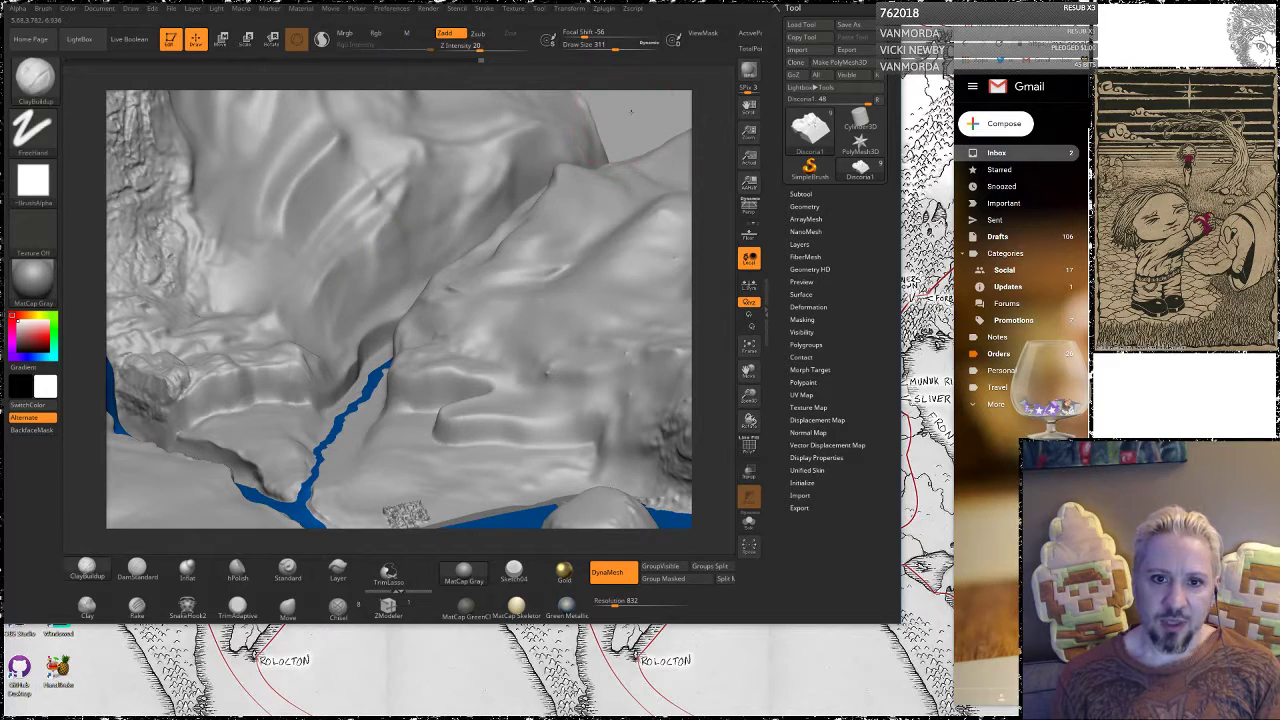
pyautogui.moveTo(631, 122)
pyautogui.mouseDown()
pyautogui.moveTo(640, 147)
pyautogui.moveTo(606, 147)
pyautogui.mouseUp()
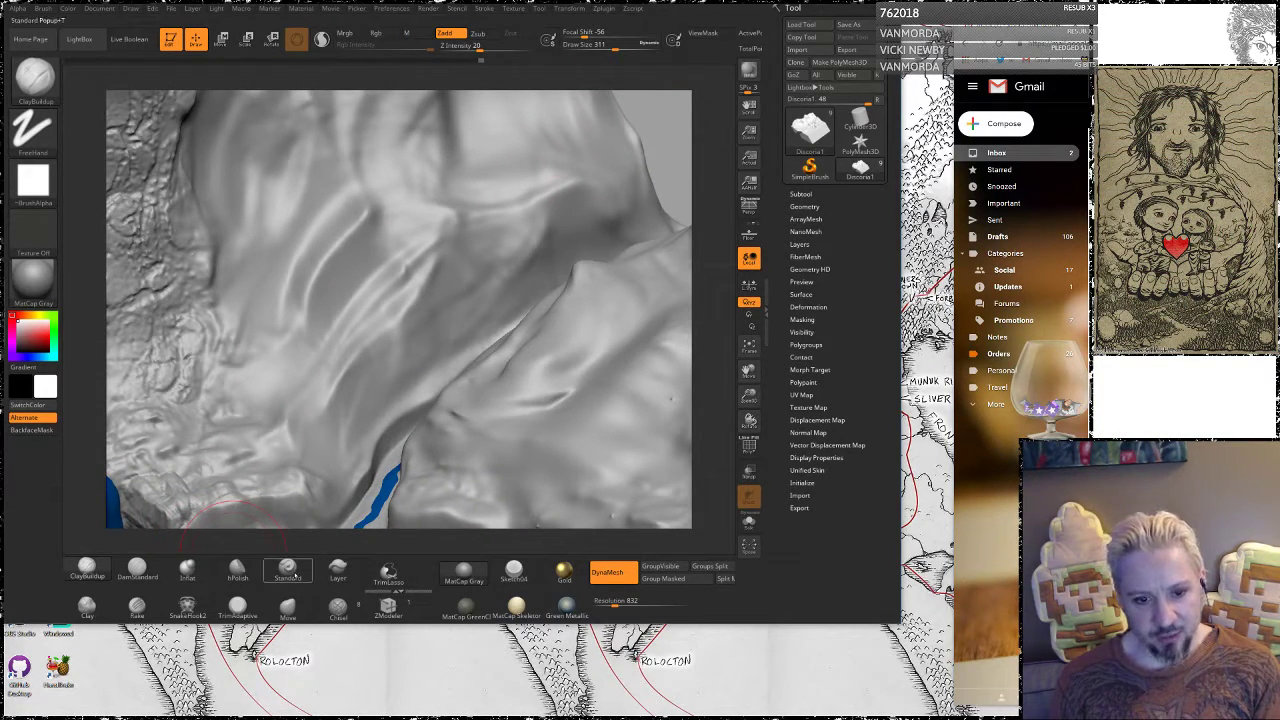
# Sculpt overlapping streaks of rock down the hollow near the cliff's cut end with the Layer brush
pyautogui.click(337, 571)
pyautogui.moveTo(672, 138); pyautogui.dragTo(667, 166)
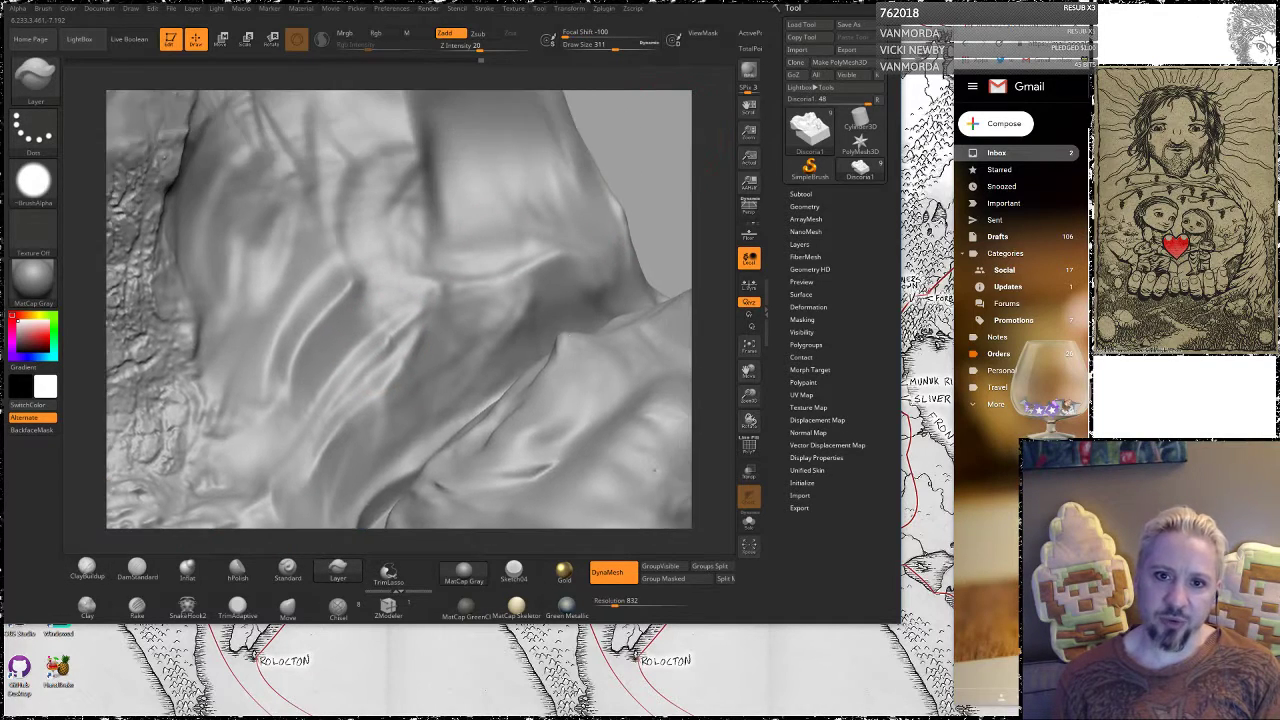
pyautogui.moveTo(655, 468); pyautogui.dragTo(373, 281)
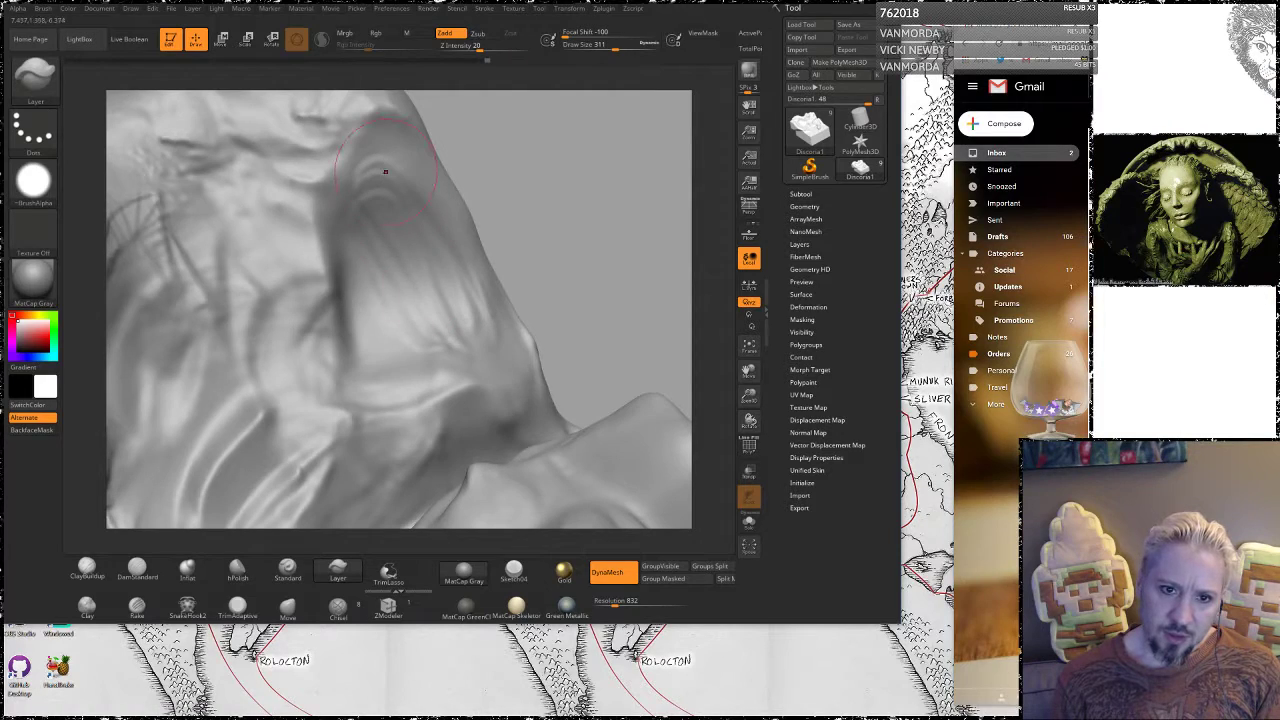
pyautogui.moveTo(452, 262); pyautogui.dragTo(464, 340)
pyautogui.moveTo(336, 165); pyautogui.dragTo(404, 290)
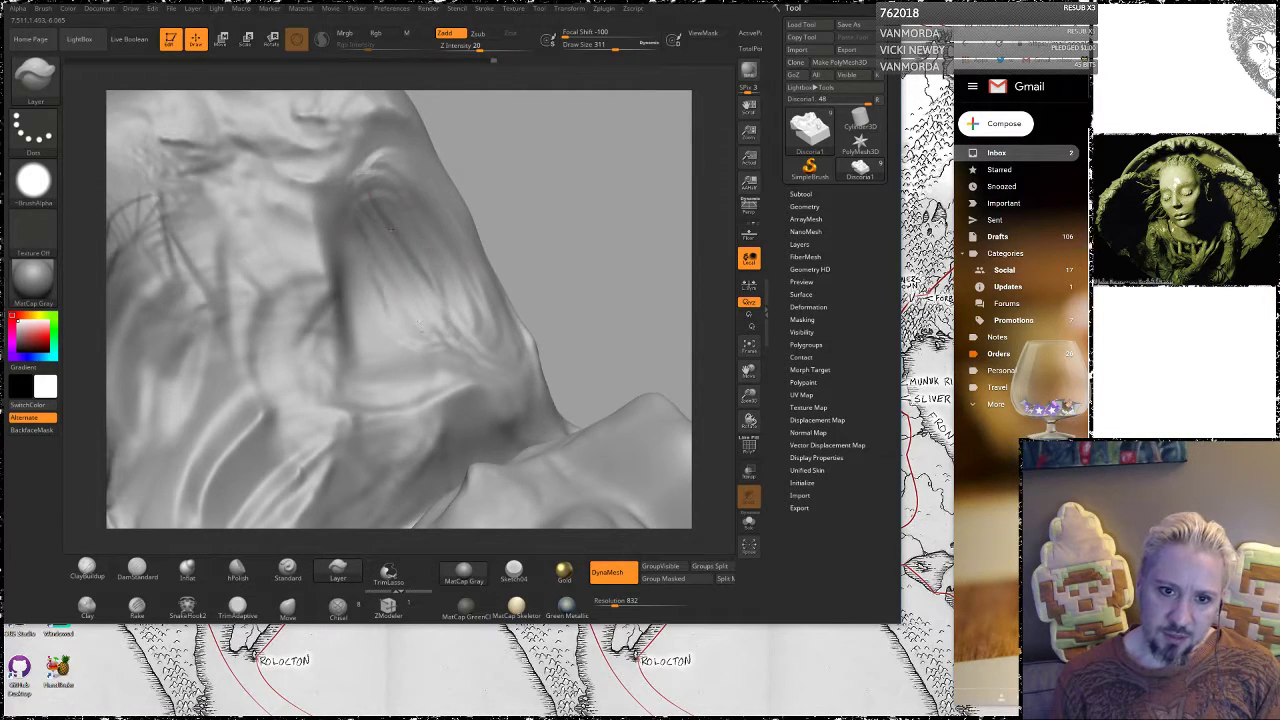
pyautogui.moveTo(408, 210); pyautogui.dragTo(376, 293)
pyautogui.moveTo(424, 243)
pyautogui.mouseDown()
pyautogui.moveTo(445, 305)
pyautogui.moveTo(430, 295)
pyautogui.moveTo(470, 330)
pyautogui.moveTo(430, 330)
pyautogui.mouseUp()
# Add Layer brush streaks down the cliff face beside the cracked rock outcrop
pyautogui.moveTo(550, 203)
pyautogui.mouseDown()
pyautogui.moveTo(543, 443)
pyautogui.moveTo(560, 174)
pyautogui.moveTo(688, 230)
pyautogui.mouseUp()
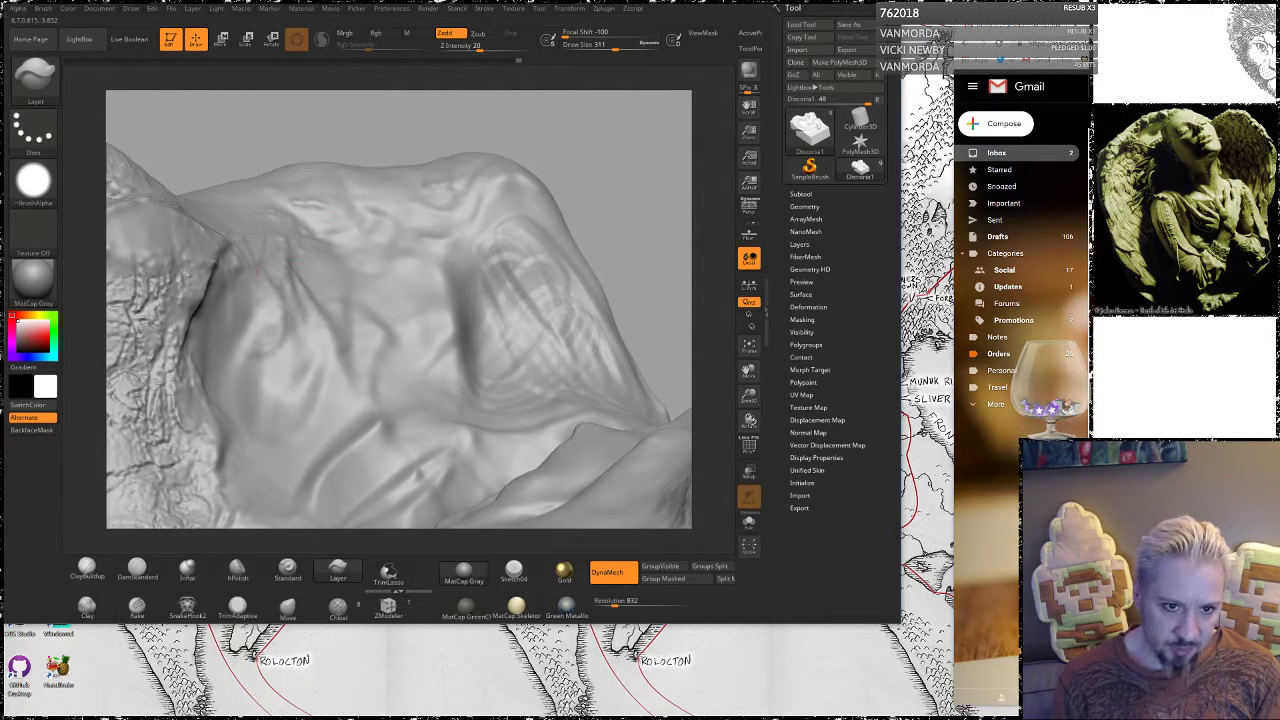
pyautogui.moveTo(222, 160)
pyautogui.mouseDown()
pyautogui.moveTo(247, 260)
pyautogui.moveTo(255, 395)
pyautogui.moveTo(230, 318)
pyautogui.moveTo(240, 328)
pyautogui.mouseUp()
pyautogui.moveTo(240, 372); pyautogui.dragTo(247, 436)
pyautogui.moveTo(345, 150)
pyautogui.mouseDown()
pyautogui.moveTo(377, 142)
pyautogui.moveTo(315, 525)
pyautogui.mouseUp()
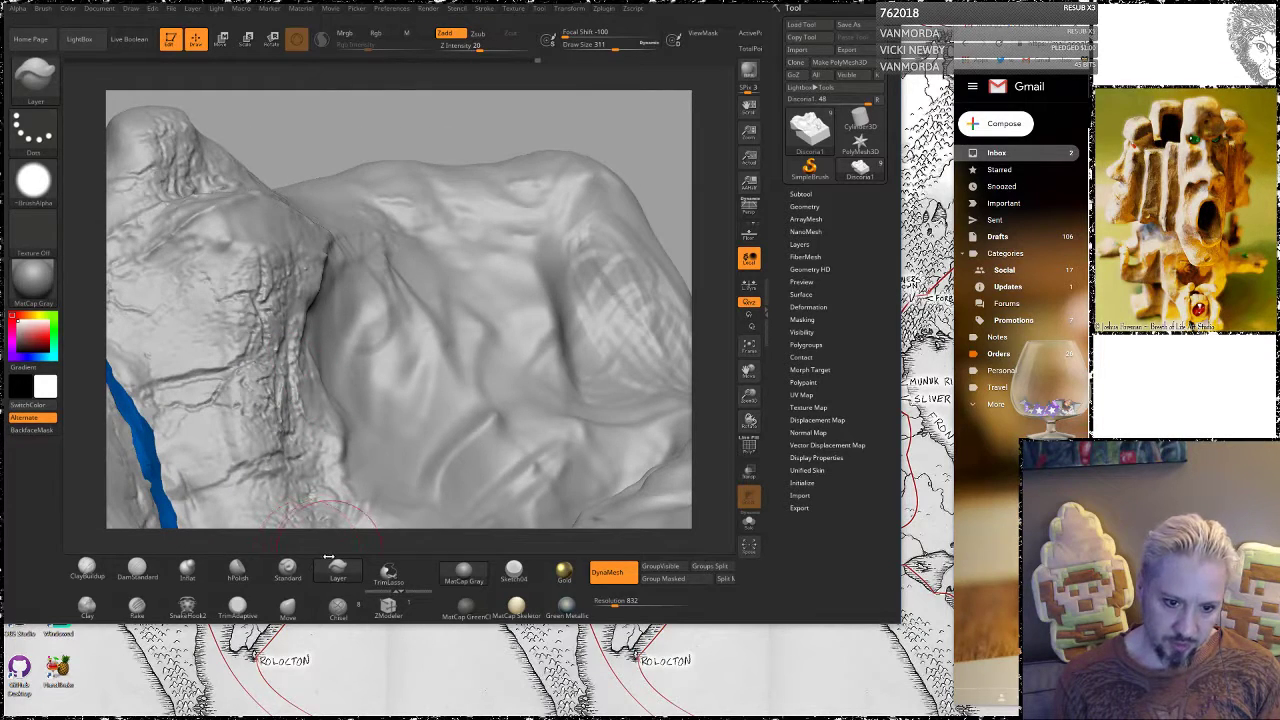
# Smooth the layered streaks in the hollow, softening them into the surrounding cliff
pyautogui.keyDown('alt'); pyautogui.moveTo(652, 180); pyautogui.dragTo(446, 206); pyautogui.keyUp('alt')
pyautogui.keyDown('shift'); pyautogui.moveTo(448, 342); pyautogui.dragTo(409, 352); pyautogui.keyUp('shift')
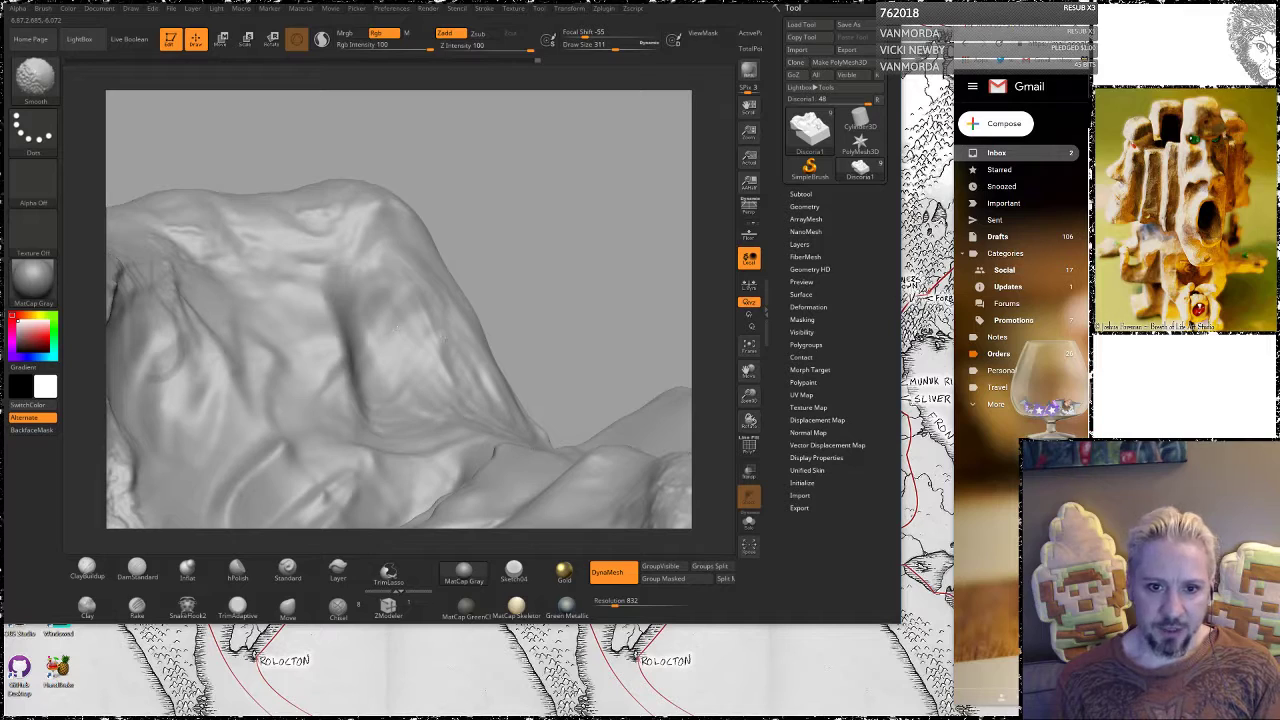
pyautogui.keyDown('alt'); pyautogui.moveTo(590, 315); pyautogui.dragTo(583, 226); pyautogui.keyUp('alt')
pyautogui.moveTo(560, 180)
pyautogui.mouseDown()
pyautogui.moveTo(587, 231)
pyautogui.moveTo(507, 150)
pyautogui.moveTo(571, 177)
pyautogui.moveTo(427, 195)
pyautogui.moveTo(446, 200)
pyautogui.moveTo(610, 130)
pyautogui.moveTo(528, 188)
pyautogui.mouseUp()
pyautogui.keyDown('shift'); pyautogui.moveTo(214, 171); pyautogui.dragTo(226, 172); pyautogui.keyUp('shift')
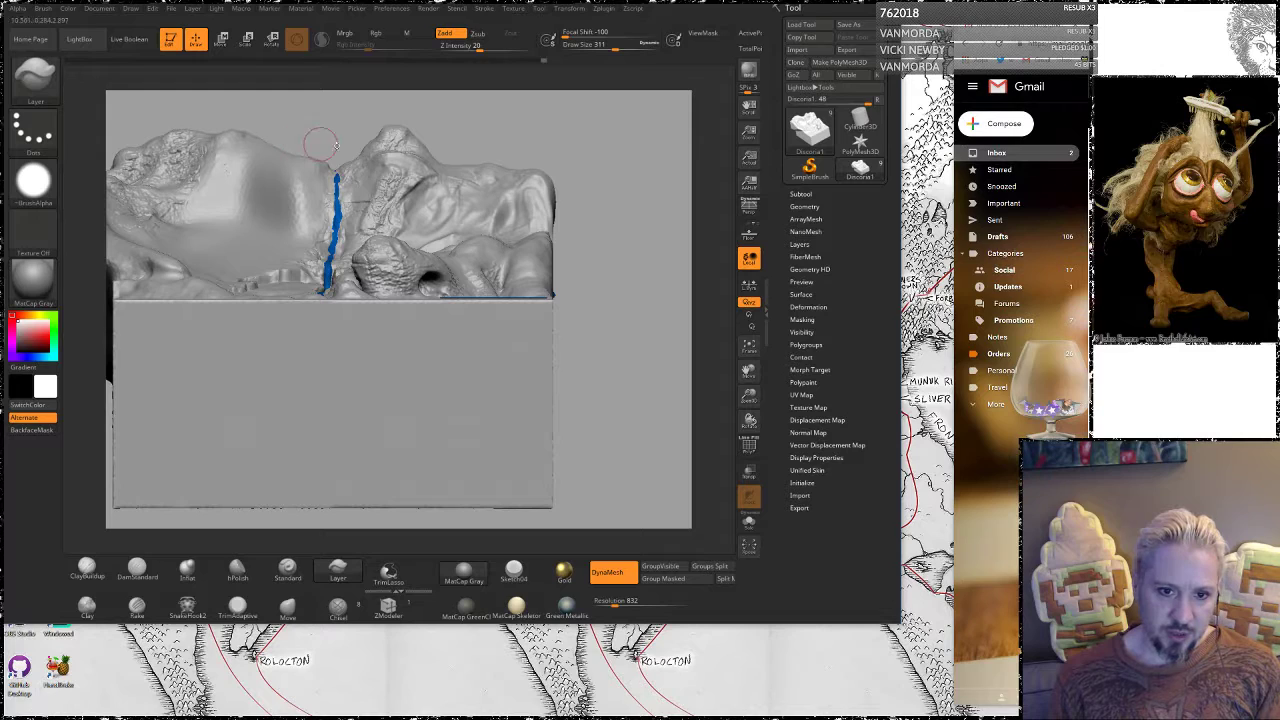
pyautogui.moveTo(329, 120)
pyautogui.mouseDown()
pyautogui.moveTo(350, 250)
pyautogui.moveTo(395, 388)
pyautogui.mouseUp()
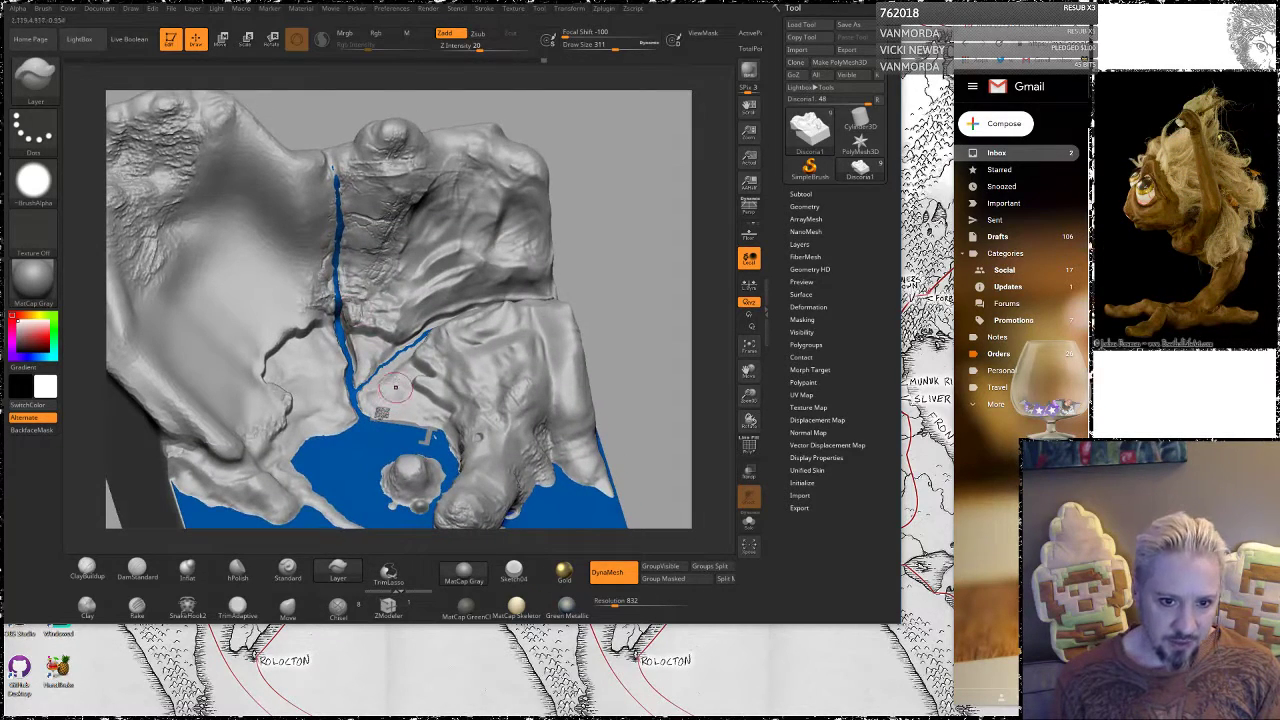
pyautogui.moveTo(649, 205)
pyautogui.mouseDown()
pyautogui.moveTo(629, 240)
pyautogui.moveTo(704, 222)
pyautogui.mouseUp()
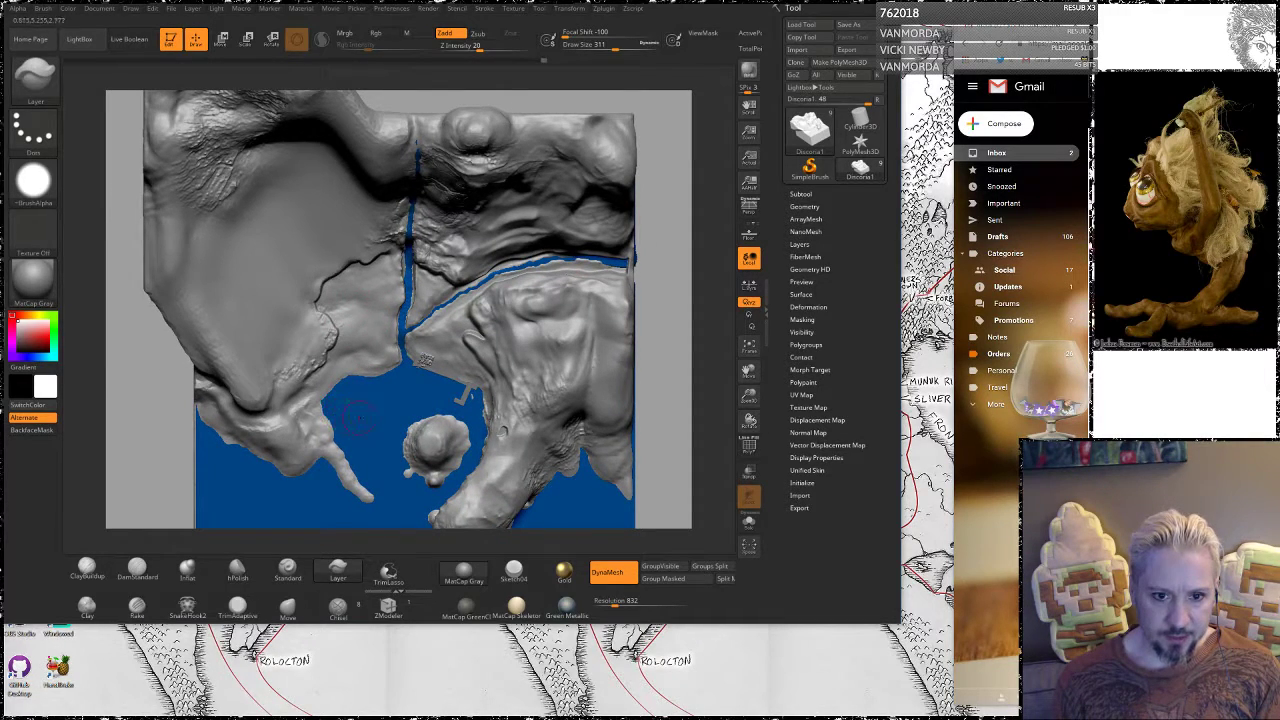
pyautogui.hotkey('ctrl', 'shift')
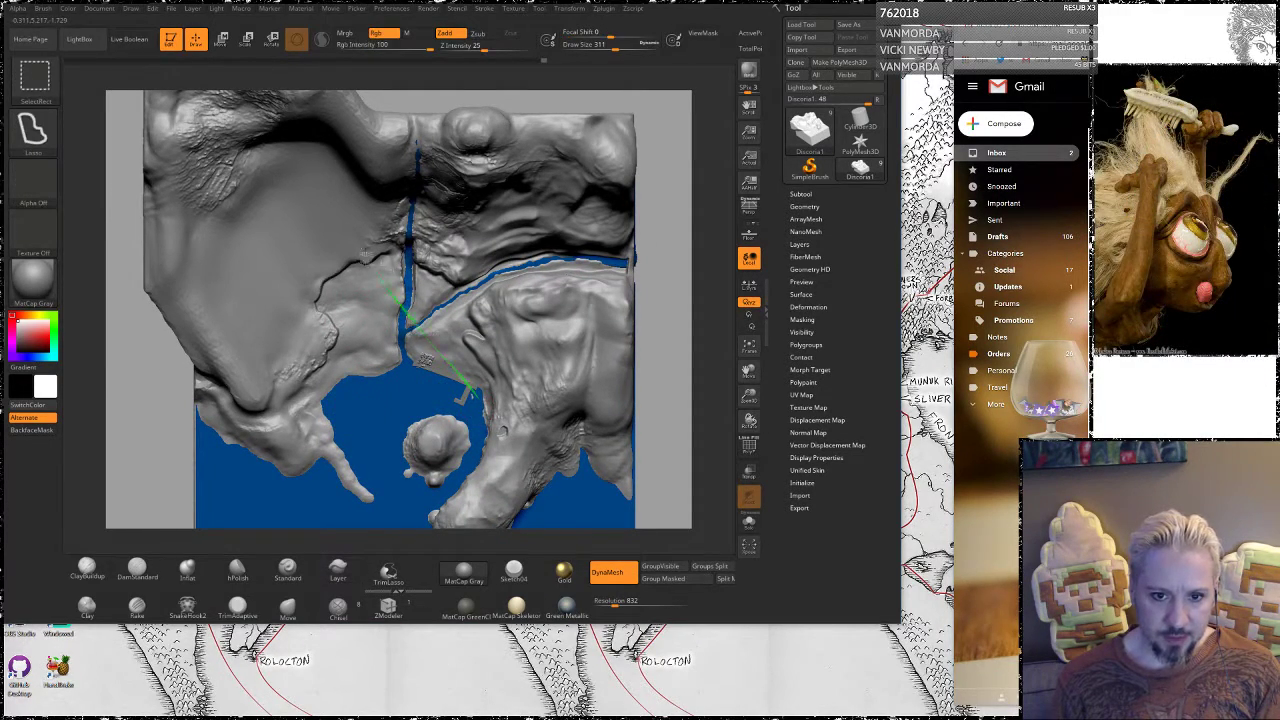
pyautogui.moveTo(385, 283)
pyautogui.keyDown('ctrl'); pyautogui.keyDown('shift'); pyautogui.mouseDown()
pyautogui.moveTo(440, 290)
pyautogui.moveTo(420, 228)
pyautogui.moveTo(340, 235)
pyautogui.moveTo(281, 337)
pyautogui.moveTo(345, 392)
pyautogui.moveTo(482, 403)
pyautogui.mouseUp(); pyautogui.keyUp('shift'); pyautogui.keyUp('ctrl')
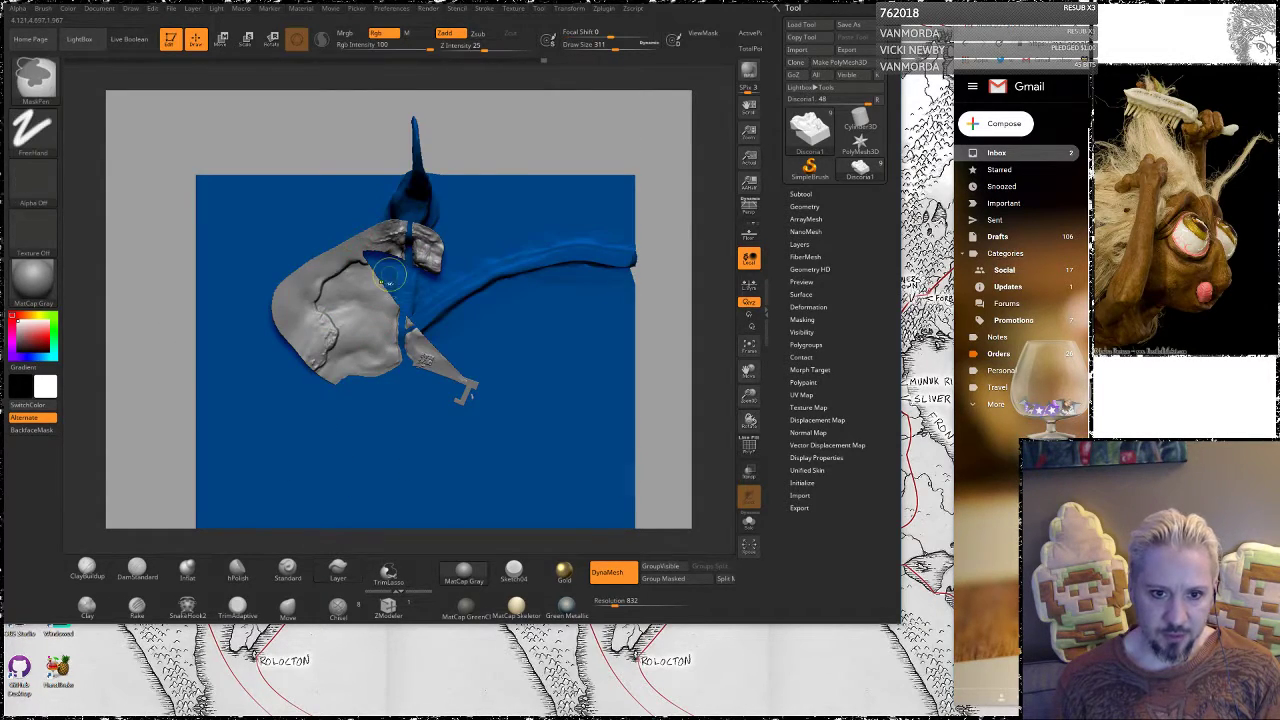
pyautogui.hotkey('ctrl', 'z')
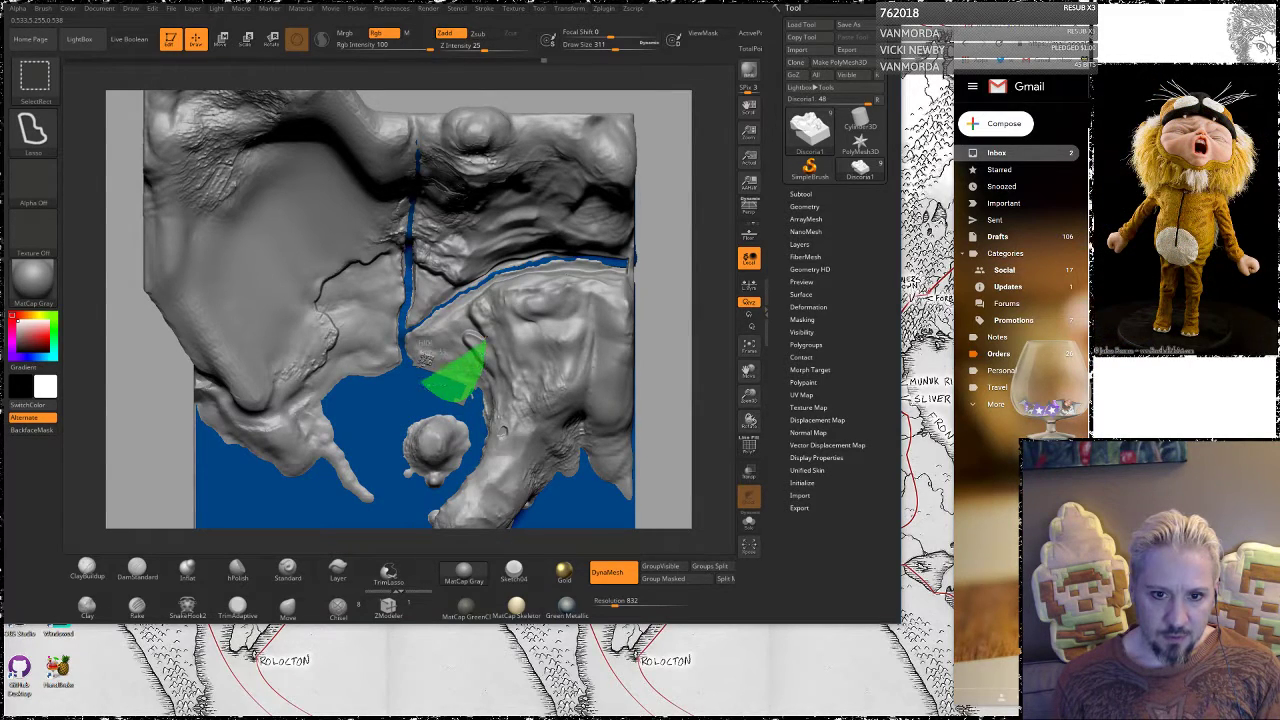
# Isolate the lowlands on both sides of the river fork with a lasso selection running up to the surrounding cliff bases
pyautogui.moveTo(423, 370)
pyautogui.keyDown('ctrl'); pyautogui.keyDown('shift'); pyautogui.mouseDown()
pyautogui.moveTo(424, 265)
pyautogui.moveTo(385, 245)
pyautogui.moveTo(321, 270)
pyautogui.mouseUp(); pyautogui.keyUp('shift'); pyautogui.keyUp('ctrl')
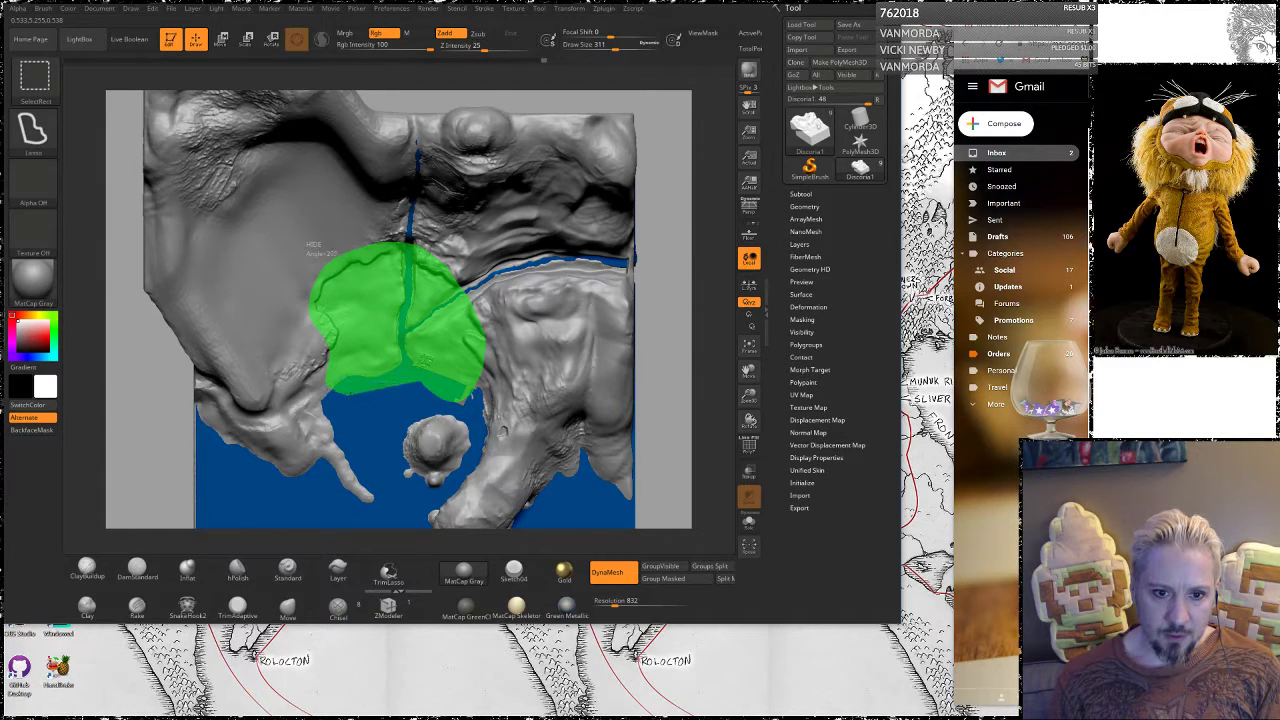
pyautogui.keyDown('ctrl'); pyautogui.keyDown('shift'); pyautogui.moveTo(318, 262); pyautogui.dragTo(325, 330); pyautogui.keyUp('shift'); pyautogui.keyUp('ctrl')
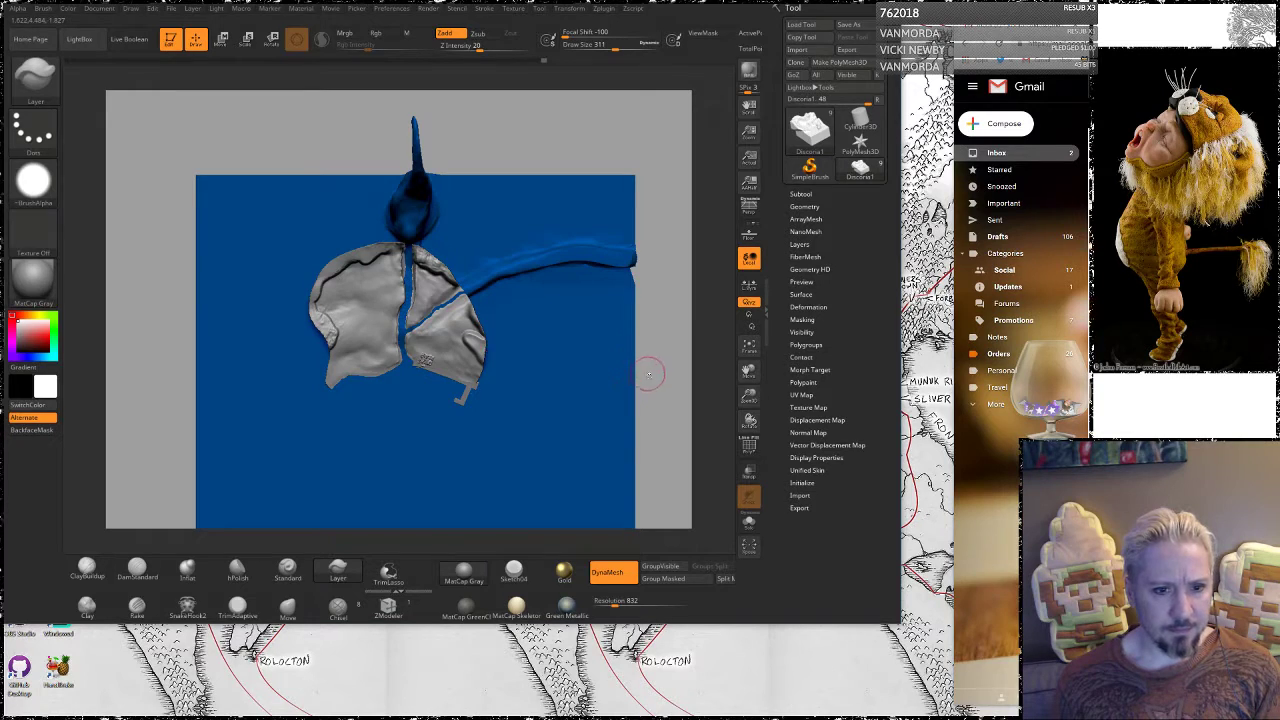
pyautogui.moveTo(649, 374)
pyautogui.mouseDown()
pyautogui.moveTo(661, 321)
pyautogui.moveTo(643, 313)
pyautogui.mouseUp()
pyautogui.moveTo(633, 200)
pyautogui.keyDown('alt'); pyautogui.mouseDown()
pyautogui.moveTo(629, 182)
pyautogui.moveTo(616, 279)
pyautogui.mouseUp(); pyautogui.keyUp('alt')
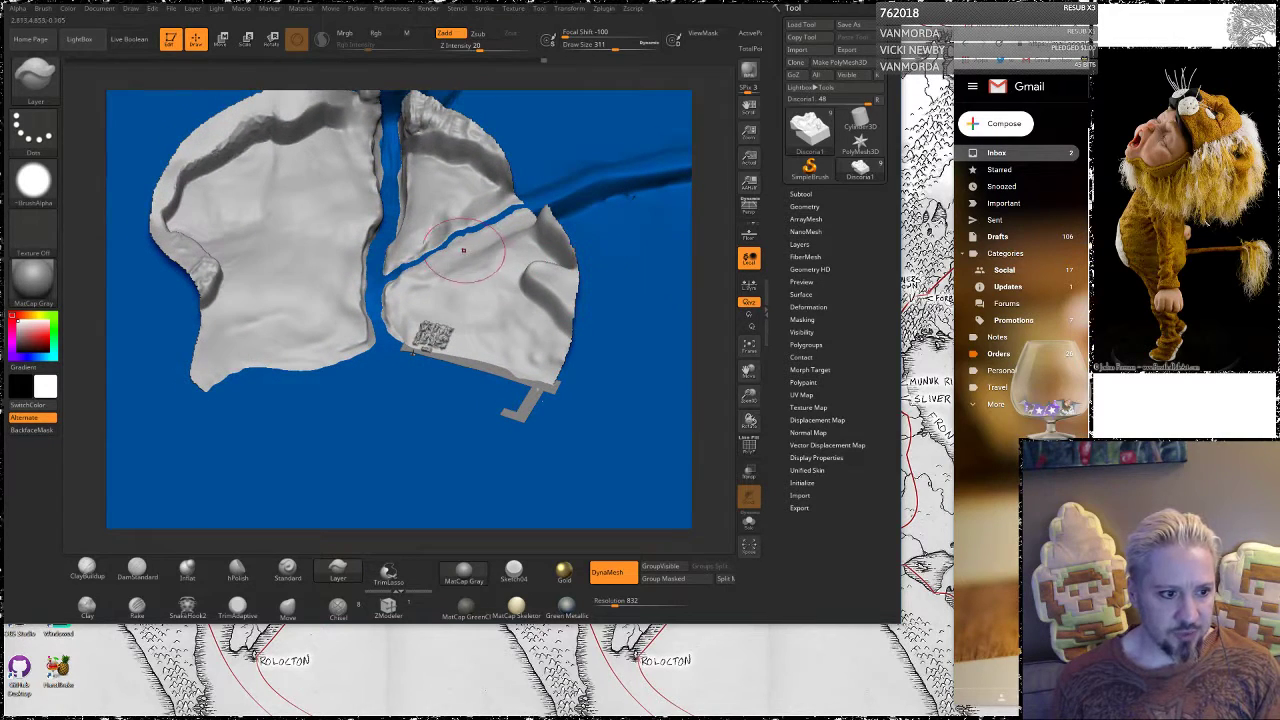
pyautogui.moveTo(692, 207); pyautogui.dragTo(697, 245)
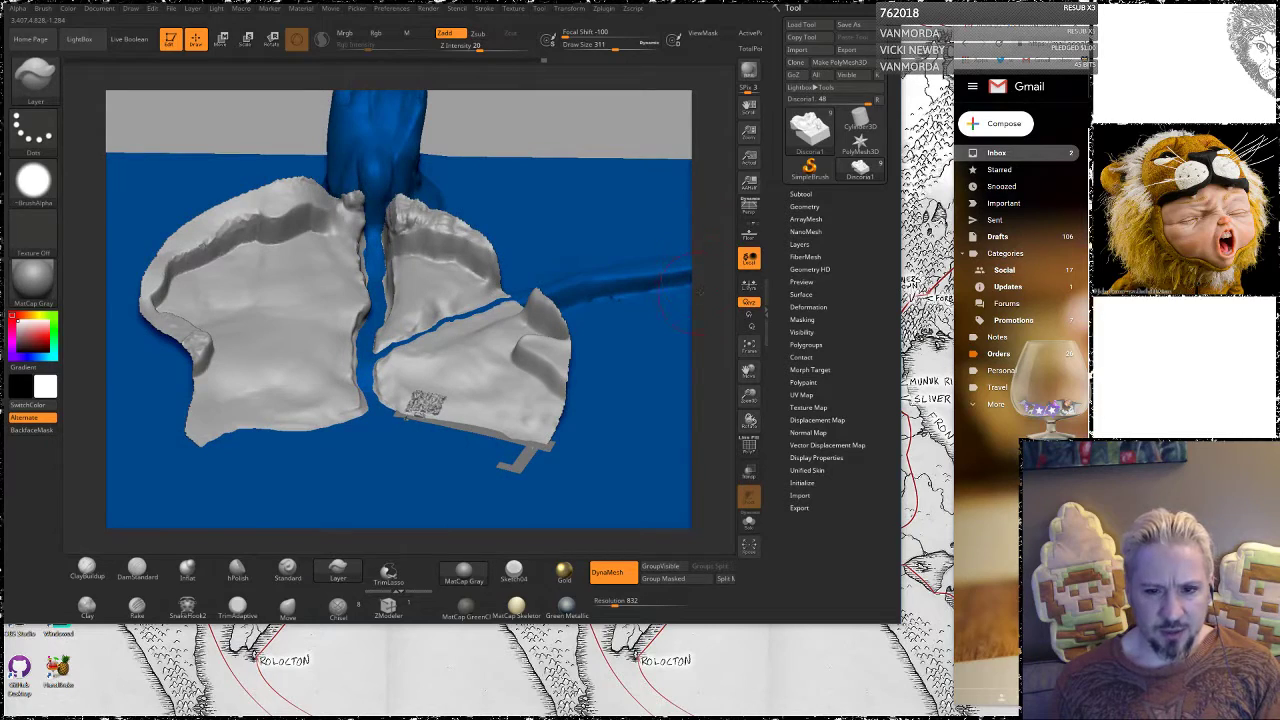
# Carve first creases into the main river's steep bank above the fork using the DamStandard brush at draw size 124
pyautogui.moveTo(700, 293)
pyautogui.keyDown('alt'); pyautogui.mouseDown()
pyautogui.moveTo(695, 265)
pyautogui.moveTo(697, 325)
pyautogui.mouseUp(); pyautogui.keyUp('alt')
pyautogui.moveTo(698, 185); pyautogui.dragTo(738, 398)
pyautogui.press('space')
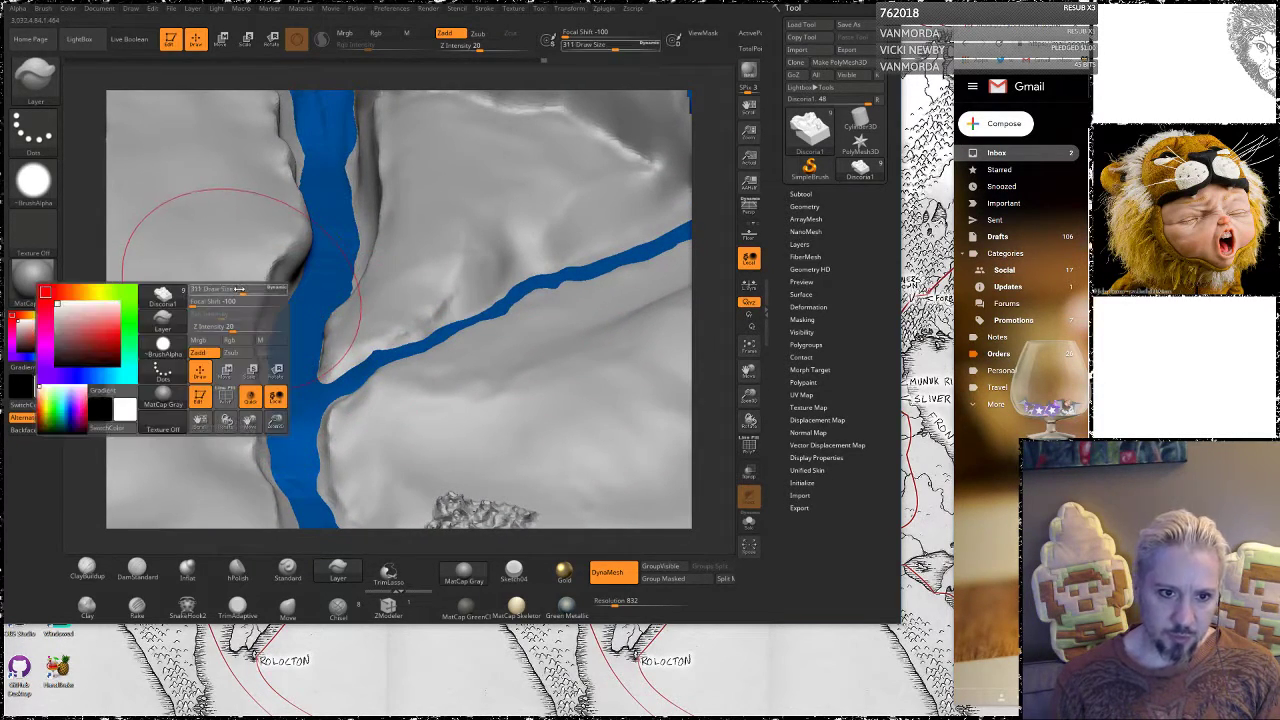
pyautogui.moveTo(238, 290); pyautogui.dragTo(231, 289)
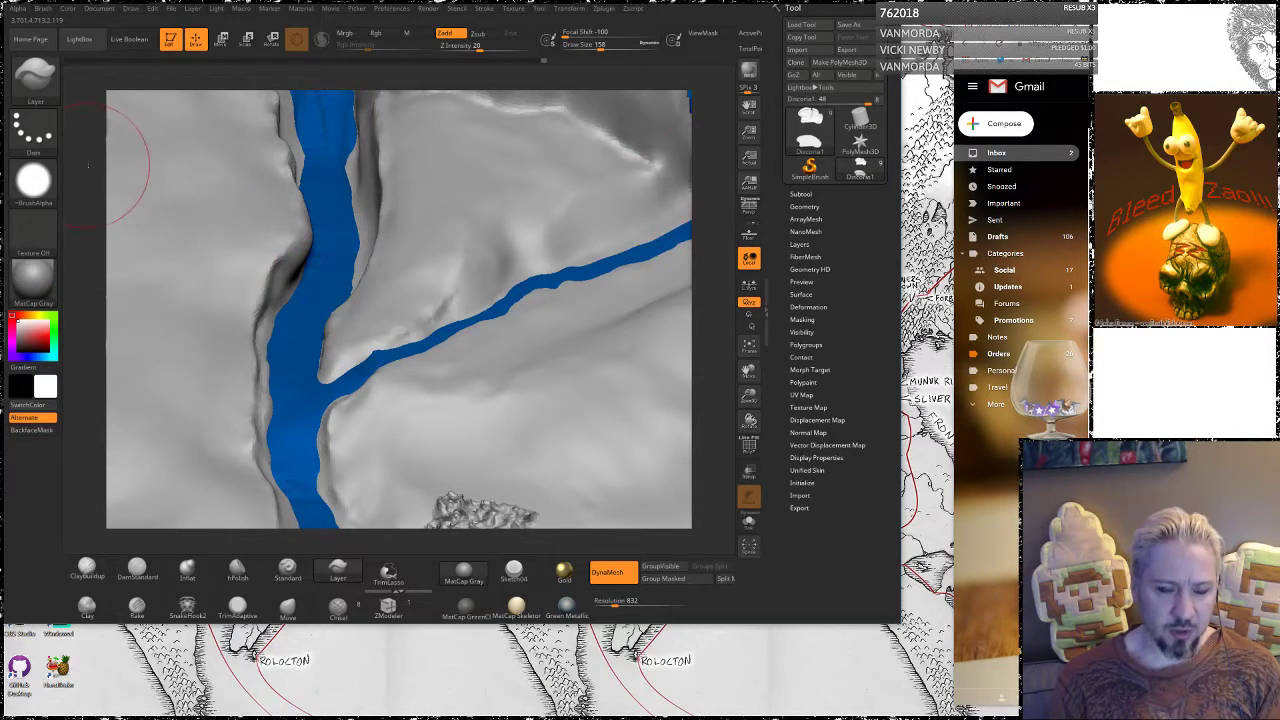
pyautogui.keyDown('alt'); pyautogui.moveTo(86, 174); pyautogui.dragTo(247, 281); pyautogui.keyUp('alt')
pyautogui.moveTo(717, 259)
pyautogui.mouseDown()
pyautogui.moveTo(610, 250)
pyautogui.moveTo(640, 318)
pyautogui.mouseUp()
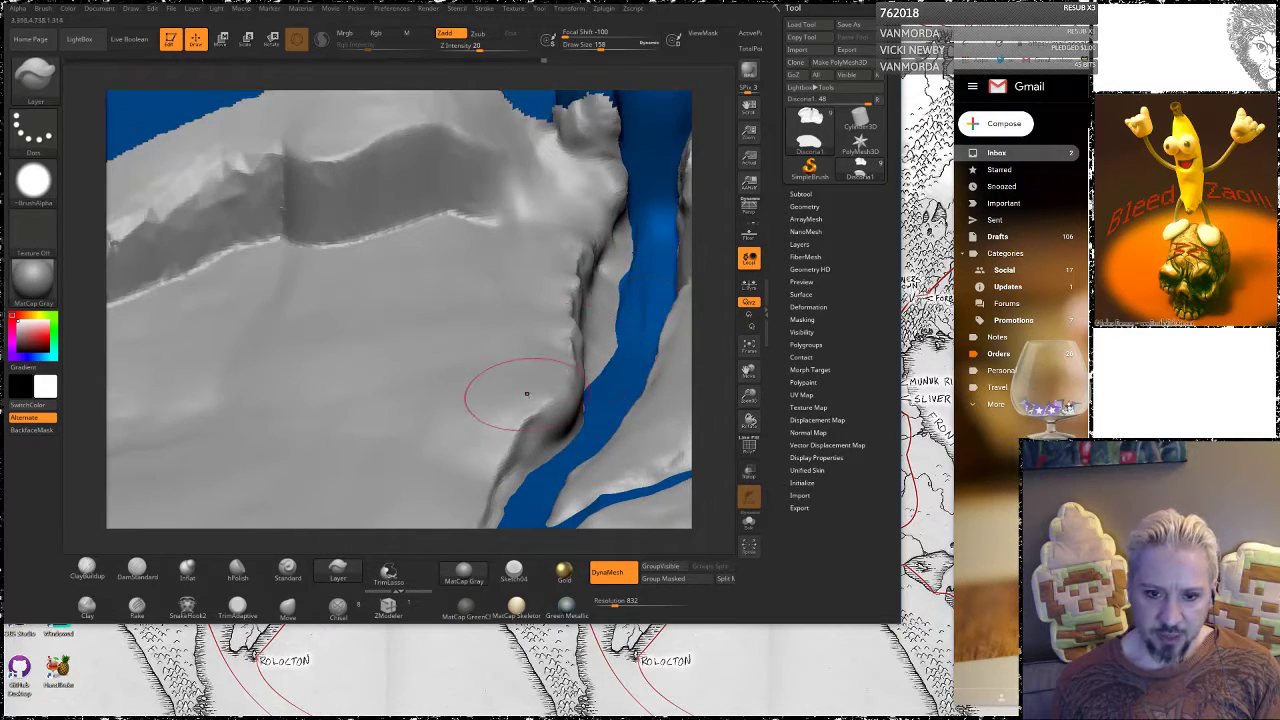
pyautogui.press('space')
pyautogui.moveTo(531, 405); pyautogui.dragTo(529, 405)
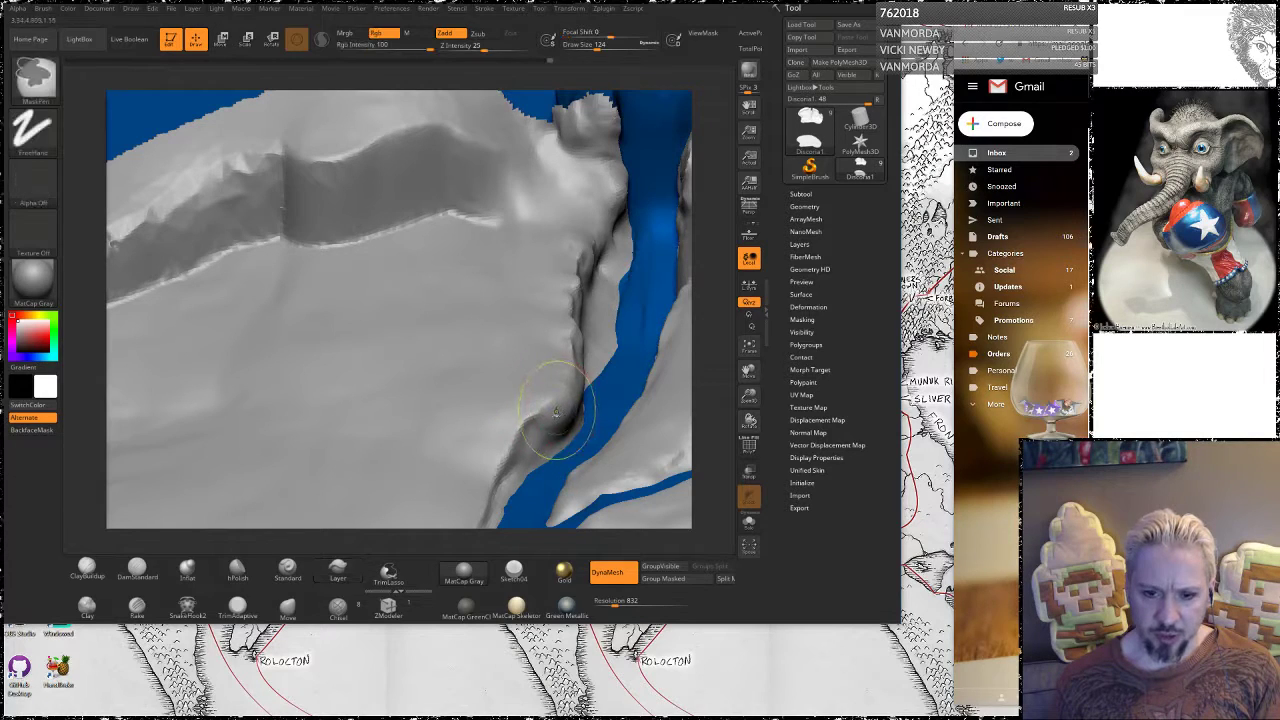
pyautogui.click(137, 570)
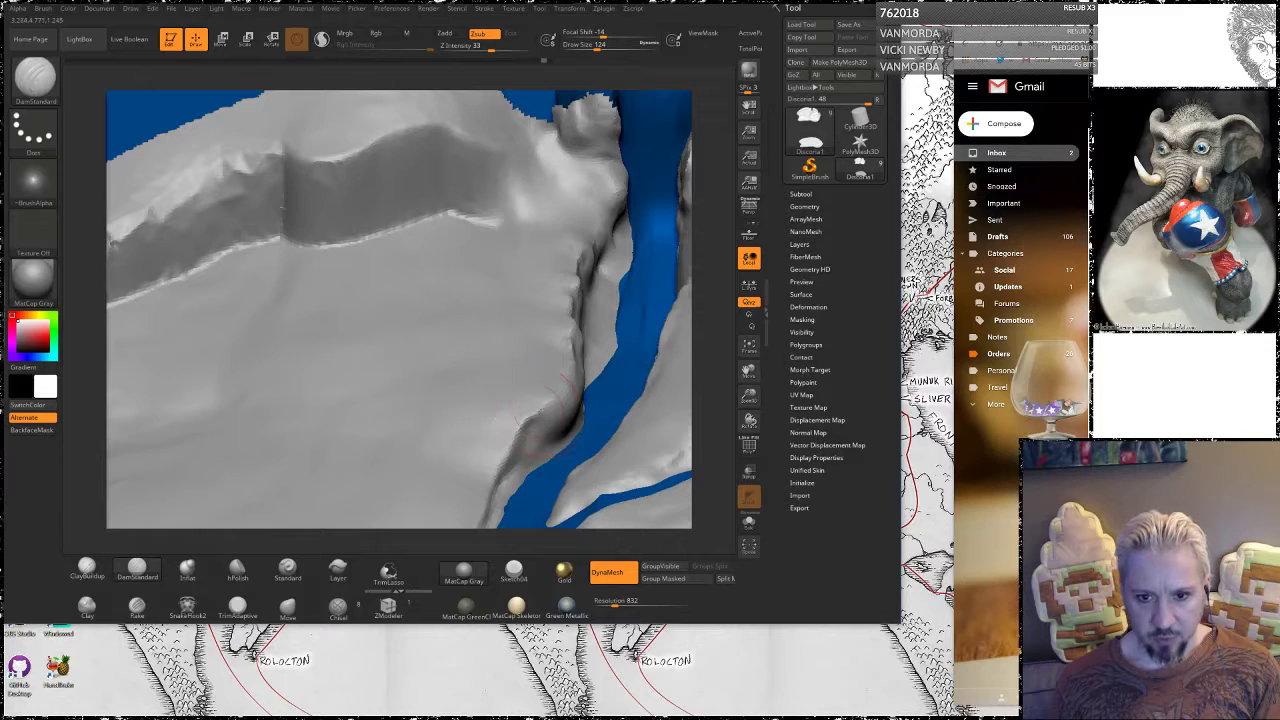
pyautogui.moveTo(702, 305); pyautogui.dragTo(712, 340)
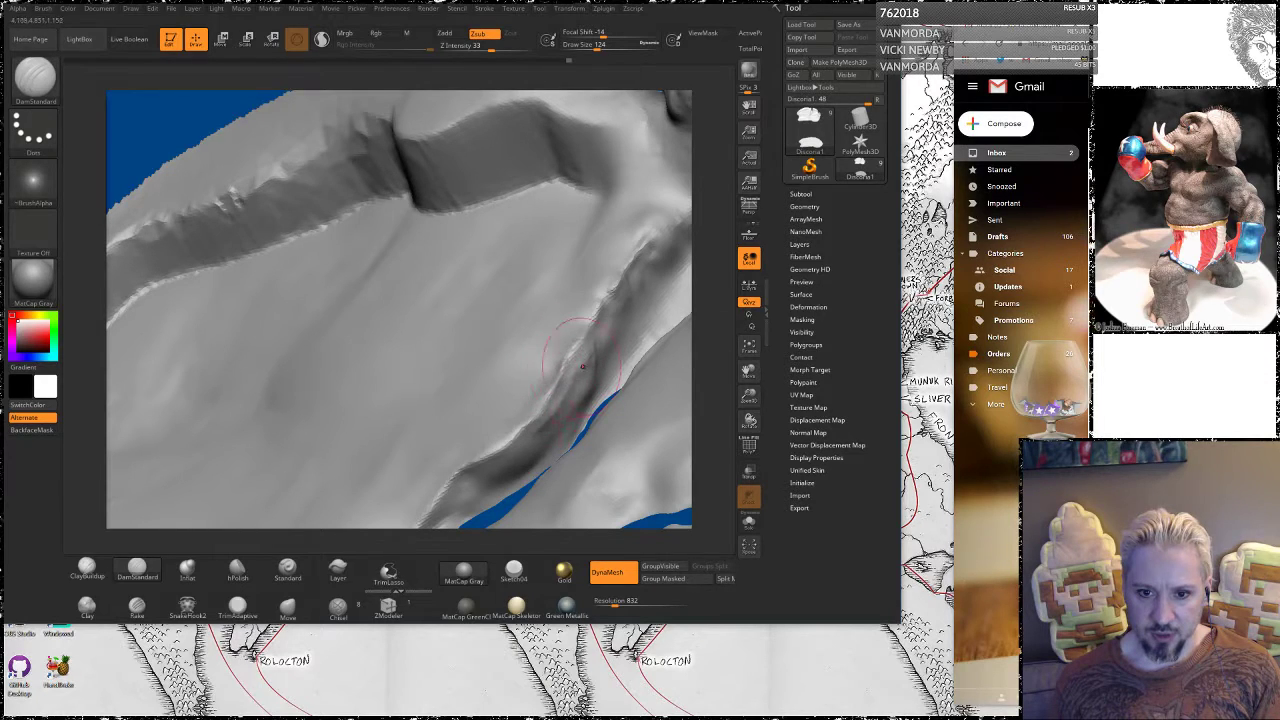
pyautogui.moveTo(570, 398); pyautogui.dragTo(604, 342)
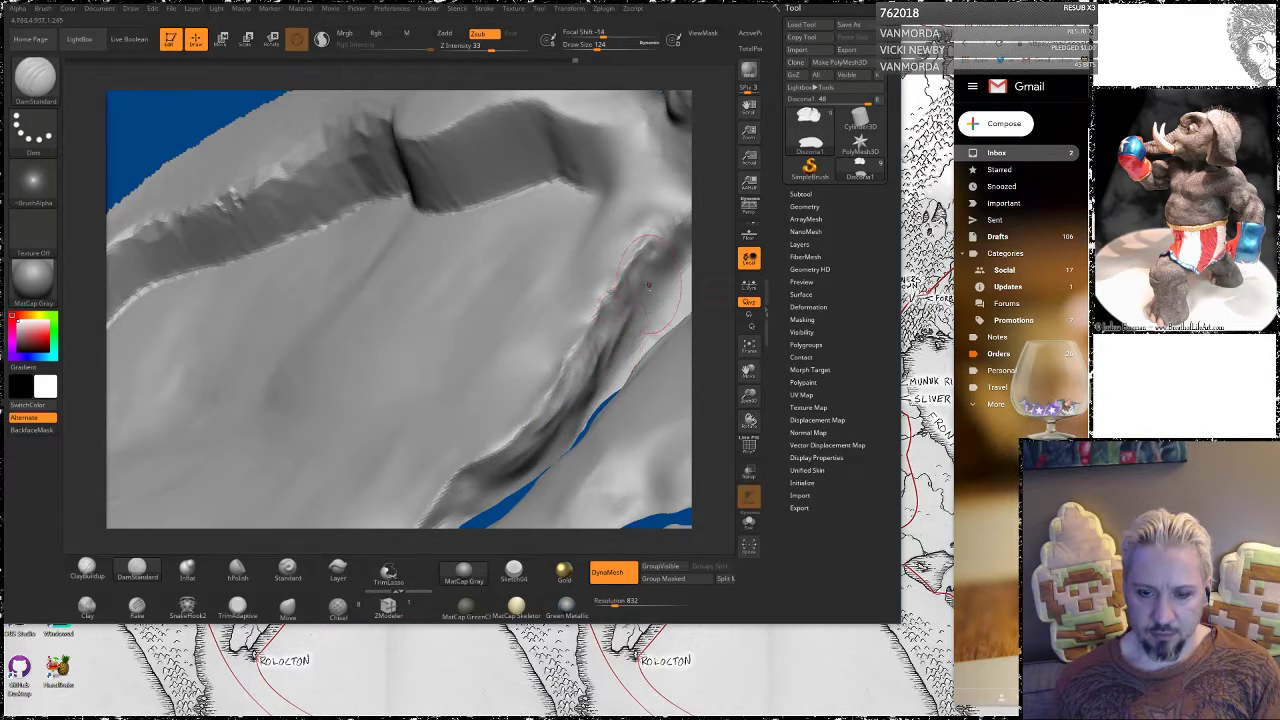
# Add more DamStandard creases along the steep riverbank, working around its bend above the fork
pyautogui.keyDown('alt'); pyautogui.moveTo(711, 314); pyautogui.dragTo(709, 256); pyautogui.keyUp('alt')
pyautogui.moveTo(708, 256); pyautogui.dragTo(526, 381, button='right')
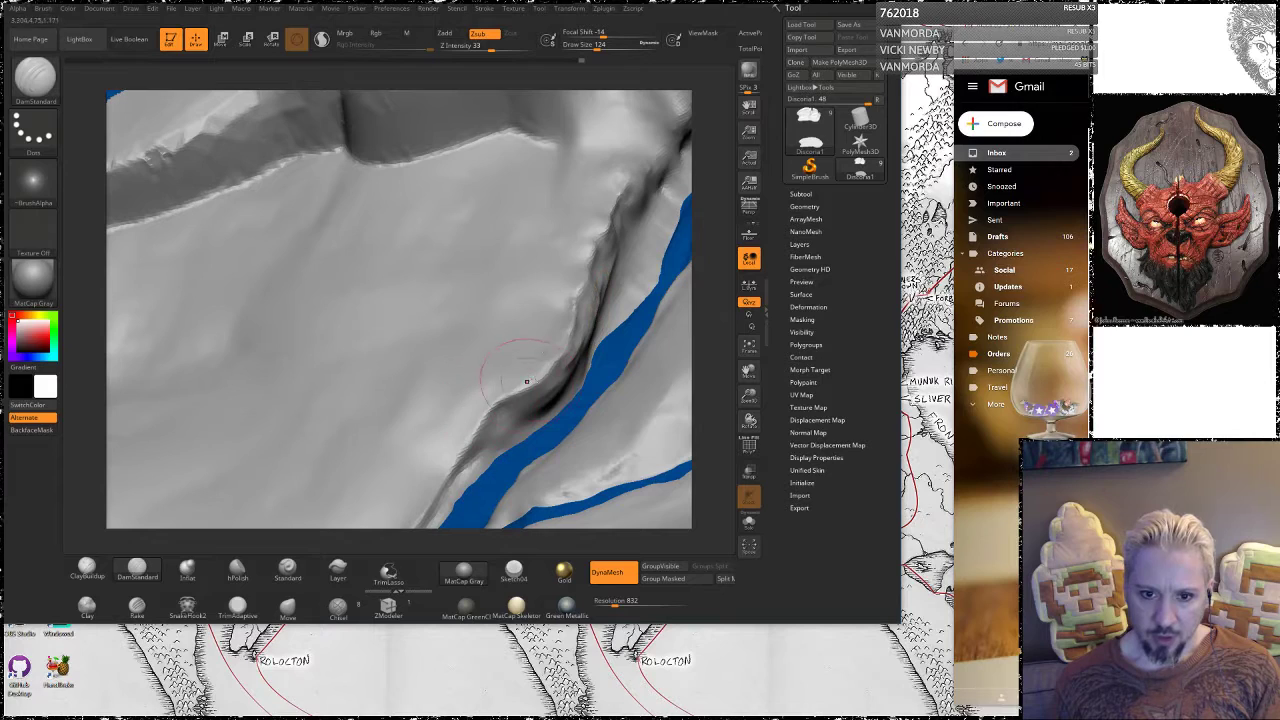
pyautogui.moveTo(706, 262)
pyautogui.mouseDown()
pyautogui.moveTo(710, 210)
pyautogui.moveTo(709, 246)
pyautogui.mouseUp()
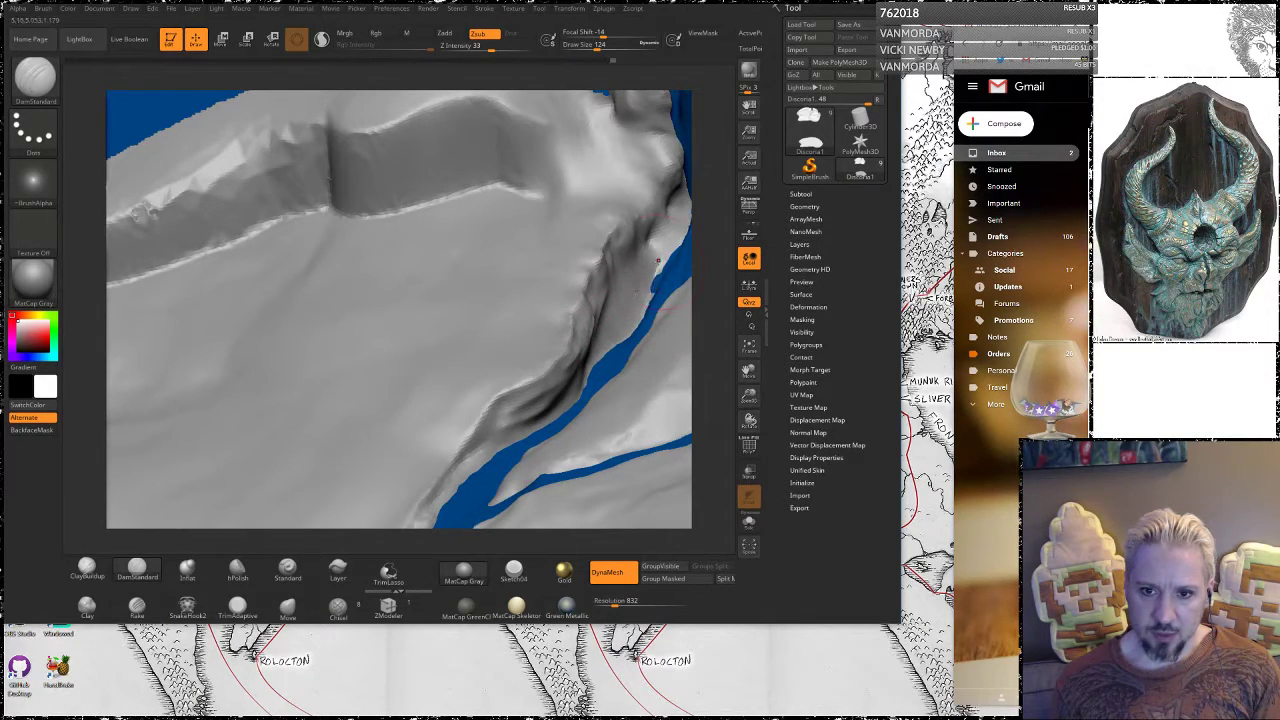
pyautogui.moveTo(699, 259); pyautogui.dragTo(722, 271)
pyautogui.moveTo(721, 270); pyautogui.dragTo(677, 283, button='right')
pyautogui.moveTo(570, 395)
pyautogui.mouseDown()
pyautogui.moveTo(518, 340)
pyautogui.moveTo(594, 425)
pyautogui.mouseUp()
pyautogui.moveTo(572, 366)
pyautogui.mouseDown()
pyautogui.moveTo(603, 427)
pyautogui.moveTo(540, 240)
pyautogui.mouseUp()
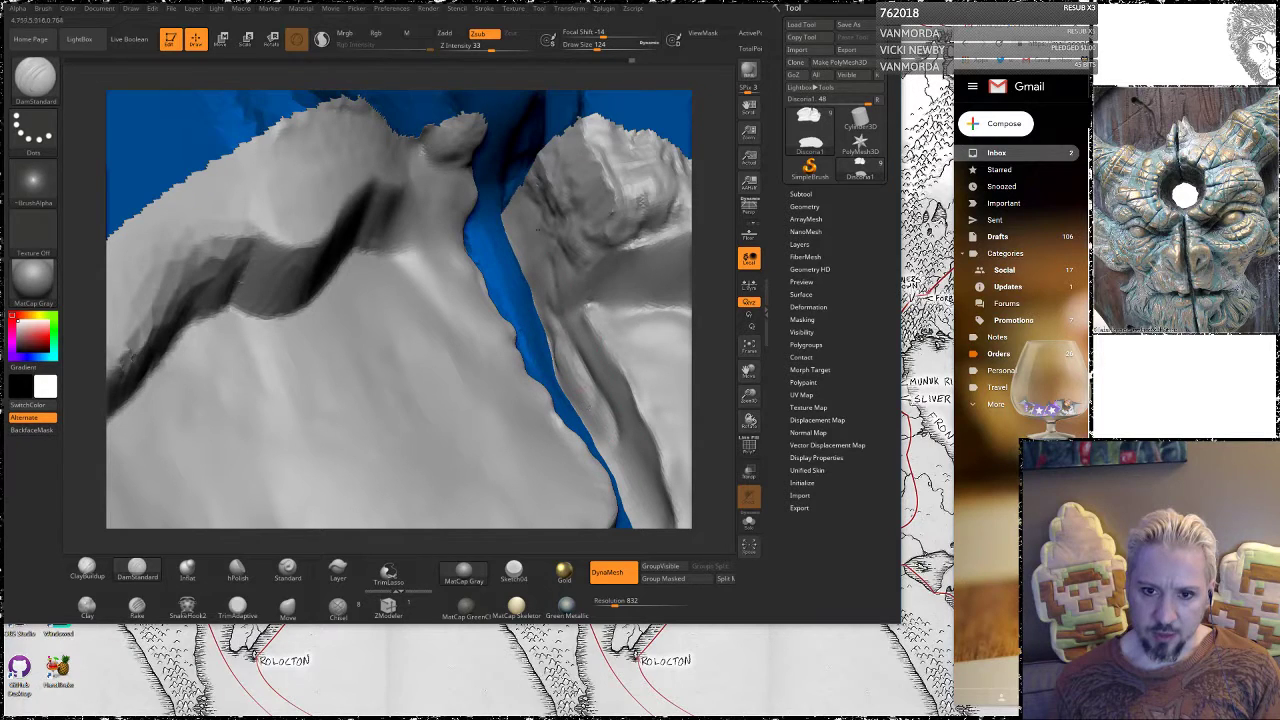
# Smooth away the rough, blocky patch on the ground beside the harbour dock
pyautogui.moveTo(709, 303)
pyautogui.mouseDown()
pyautogui.moveTo(682, 255)
pyautogui.moveTo(699, 252)
pyautogui.moveTo(635, 184)
pyautogui.mouseUp()
pyautogui.moveTo(714, 249); pyautogui.dragTo(713, 303)
pyautogui.moveTo(653, 130); pyautogui.dragTo(663, 170)
pyautogui.moveTo(699, 320); pyautogui.dragTo(581, 255)
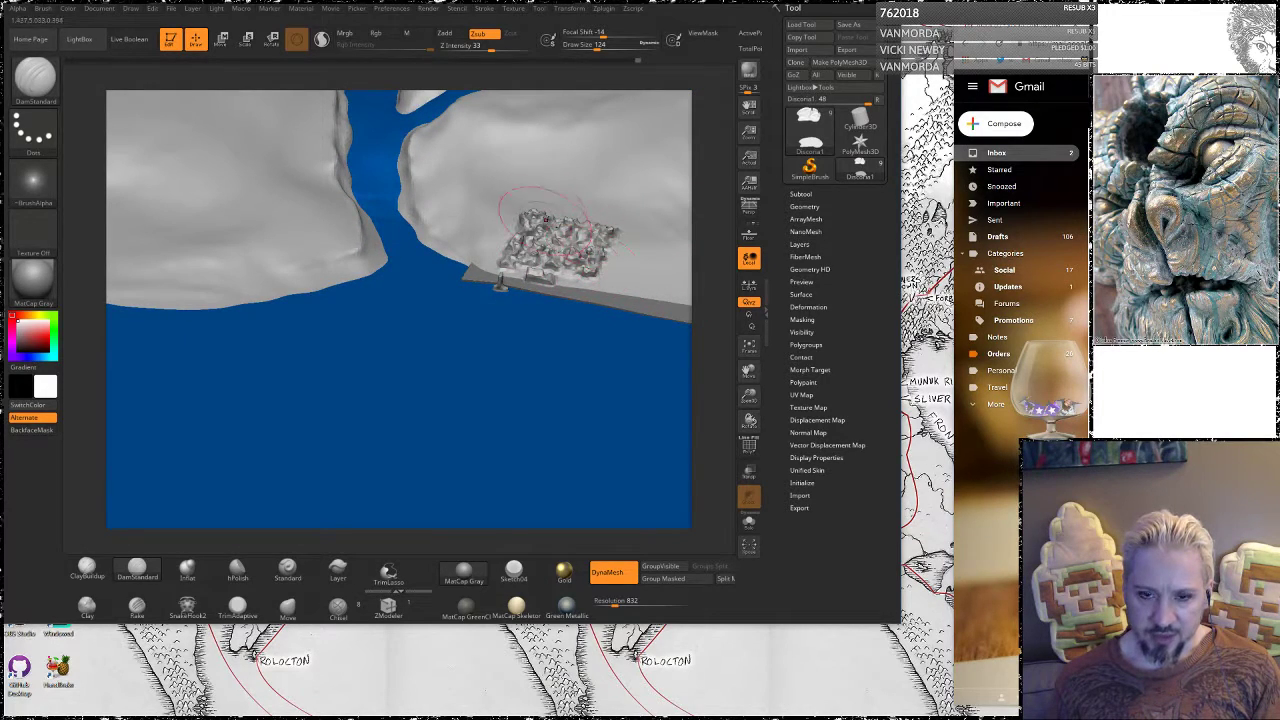
pyautogui.moveTo(702, 270)
pyautogui.mouseDown()
pyautogui.moveTo(630, 524)
pyautogui.moveTo(540, 182)
pyautogui.mouseUp()
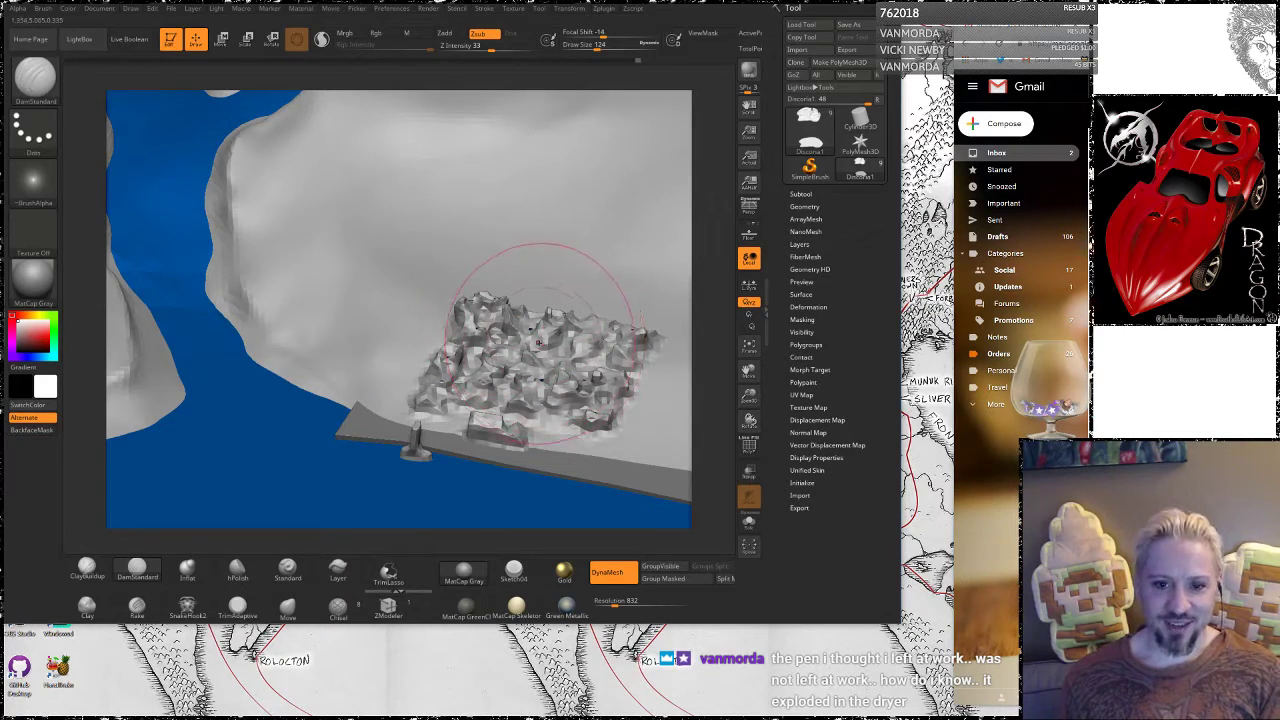
pyautogui.moveTo(709, 236)
pyautogui.mouseDown()
pyautogui.moveTo(741, 240)
pyautogui.moveTo(686, 236)
pyautogui.mouseUp()
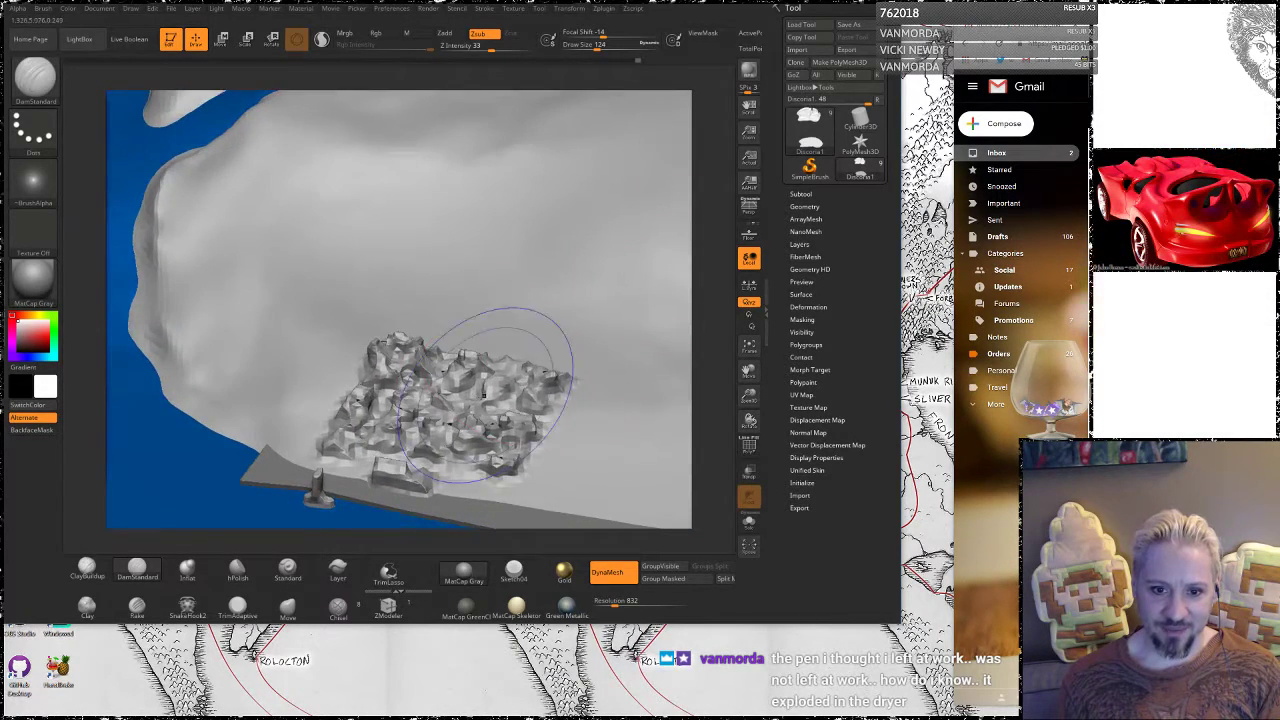
pyautogui.moveTo(560, 376)
pyautogui.keyDown('shift'); pyautogui.mouseDown()
pyautogui.moveTo(394, 340)
pyautogui.moveTo(520, 398)
pyautogui.moveTo(458, 395)
pyautogui.moveTo(345, 445)
pyautogui.mouseUp(); pyautogui.keyUp('shift')
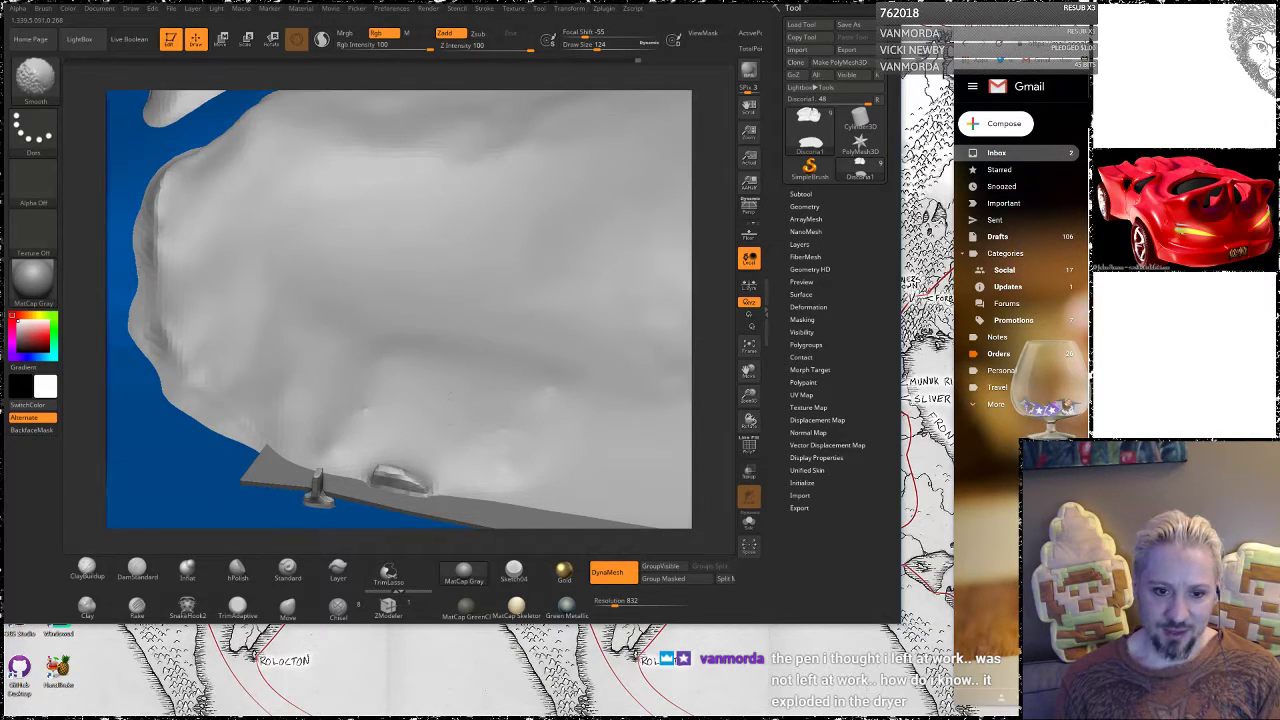
pyautogui.keyDown('shift'); pyautogui.moveTo(434, 435); pyautogui.dragTo(450, 388); pyautogui.keyUp('shift')
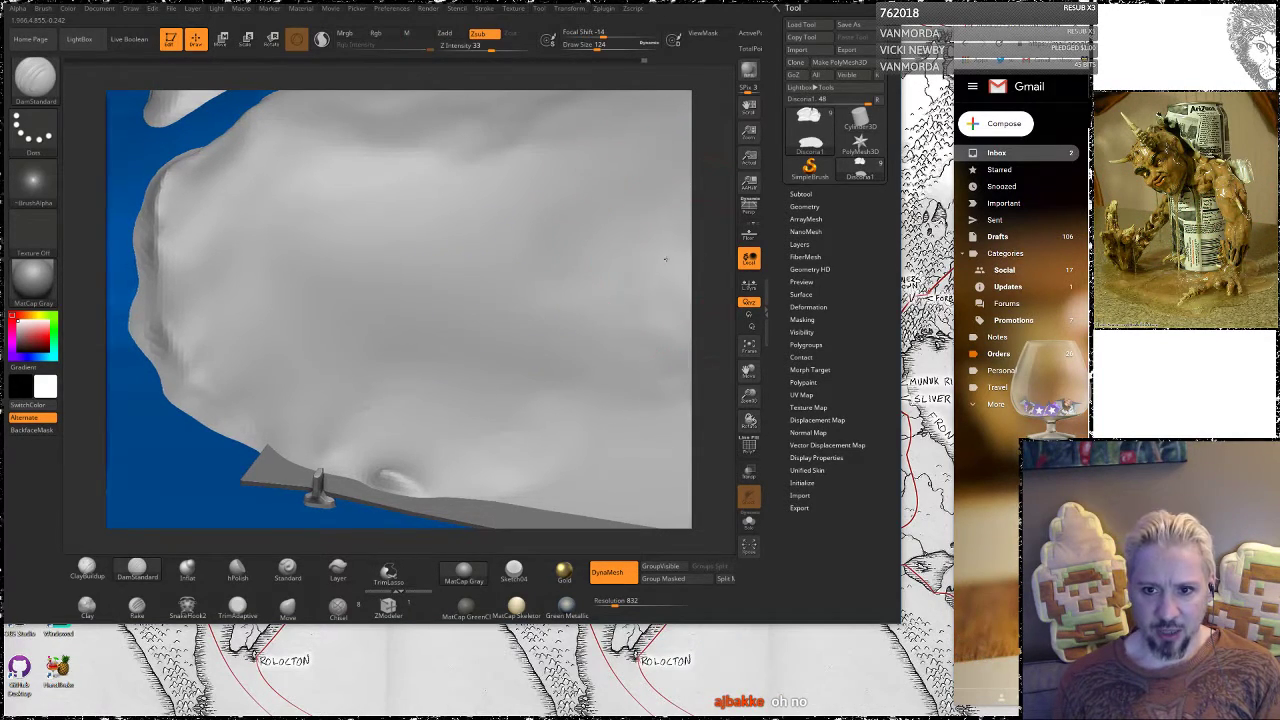
# Smooth the lowland ground behind the harbour and along the banks of the tributary
pyautogui.keyDown('alt'); pyautogui.moveTo(666, 260); pyautogui.dragTo(571, 260); pyautogui.keyUp('alt')
pyautogui.moveTo(723, 253)
pyautogui.mouseDown()
pyautogui.moveTo(734, 224)
pyautogui.moveTo(734, 284)
pyautogui.moveTo(712, 298)
pyautogui.mouseUp()
pyautogui.keyDown('shift'); pyautogui.moveTo(325, 214); pyautogui.dragTo(287, 201); pyautogui.keyUp('shift')
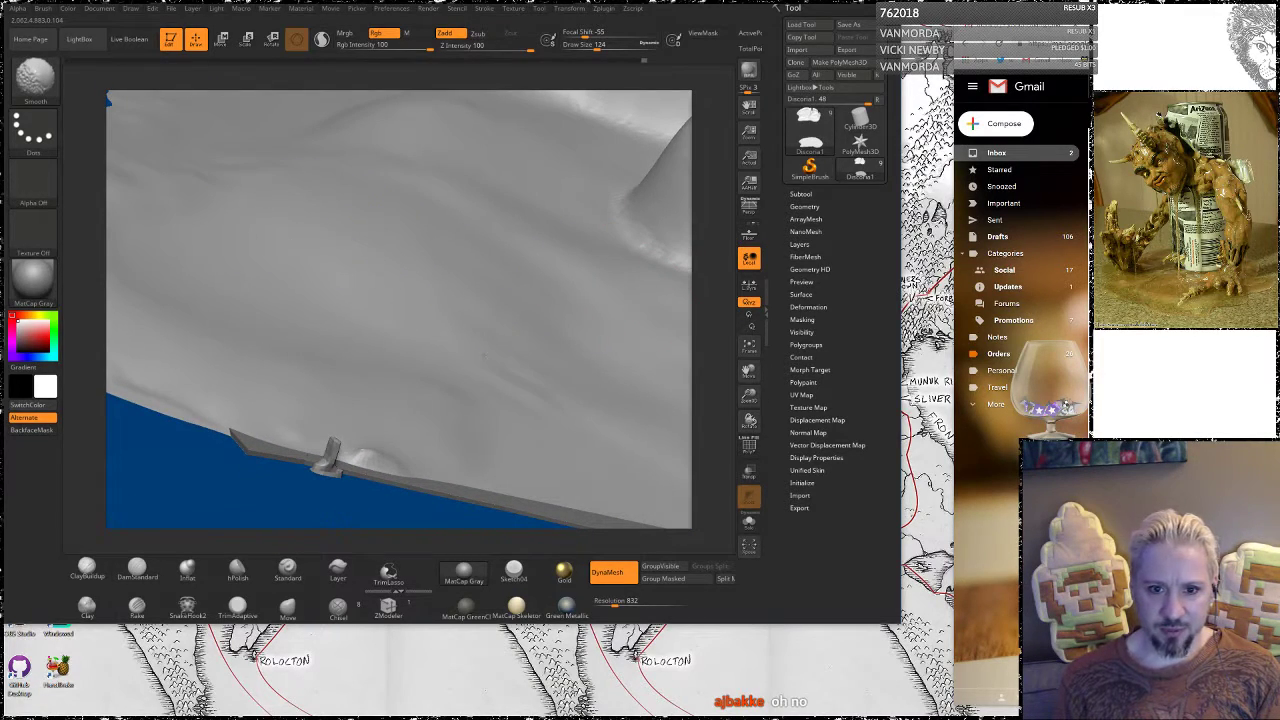
pyautogui.moveTo(703, 192)
pyautogui.keyDown('alt'); pyautogui.mouseDown()
pyautogui.moveTo(708, 335)
pyautogui.moveTo(726, 404)
pyautogui.mouseUp(); pyautogui.keyUp('alt')
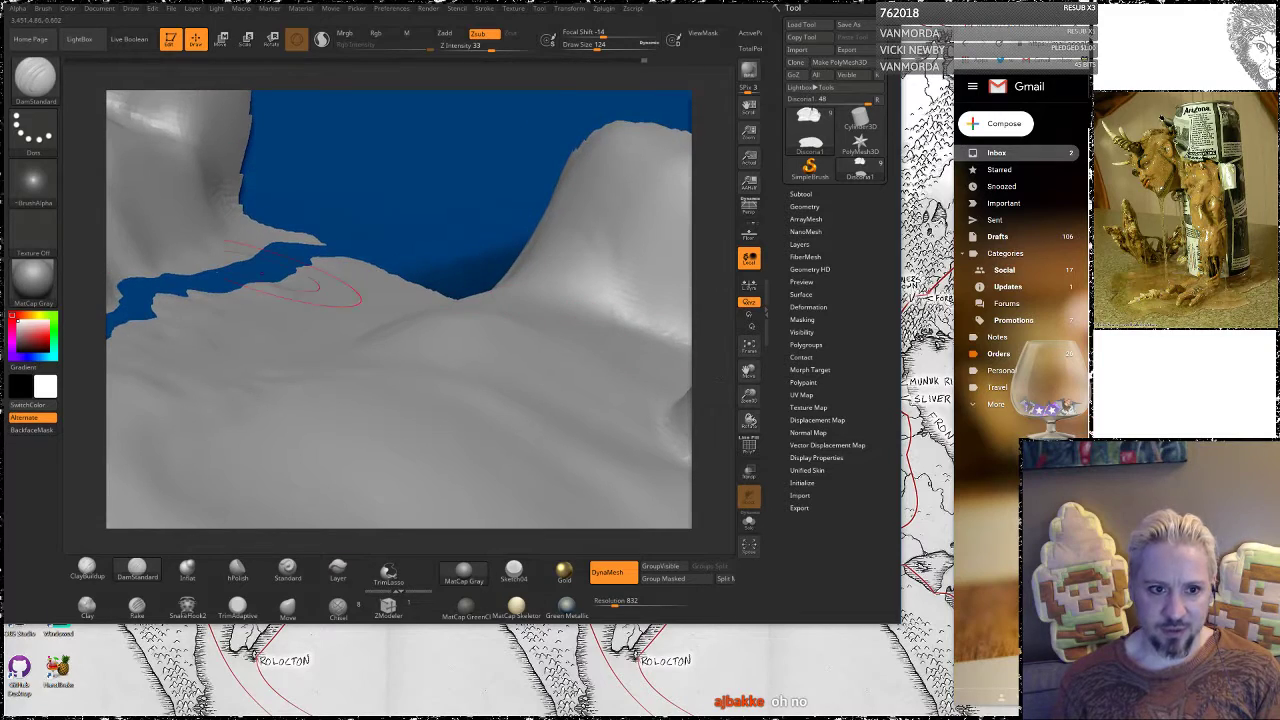
pyautogui.moveTo(94, 297)
pyautogui.keyDown('alt'); pyautogui.mouseDown()
pyautogui.moveTo(308, 262)
pyautogui.moveTo(351, 268)
pyautogui.mouseUp(); pyautogui.keyUp('alt')
pyautogui.keyDown('shift'); pyautogui.moveTo(368, 352); pyautogui.dragTo(313, 371); pyautogui.keyUp('shift')
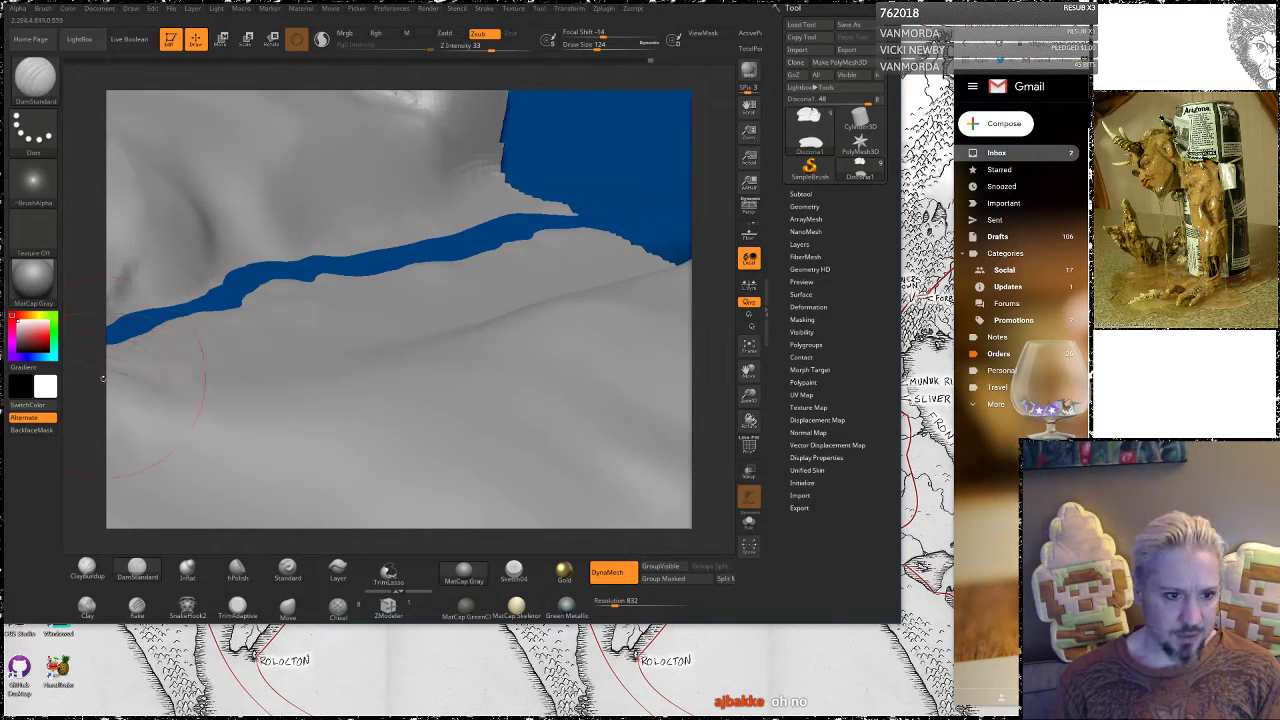
pyautogui.moveTo(103, 378); pyautogui.dragTo(232, 423, button='right')
pyautogui.keyDown('shift'); pyautogui.moveTo(331, 363); pyautogui.dragTo(369, 339); pyautogui.keyUp('shift')
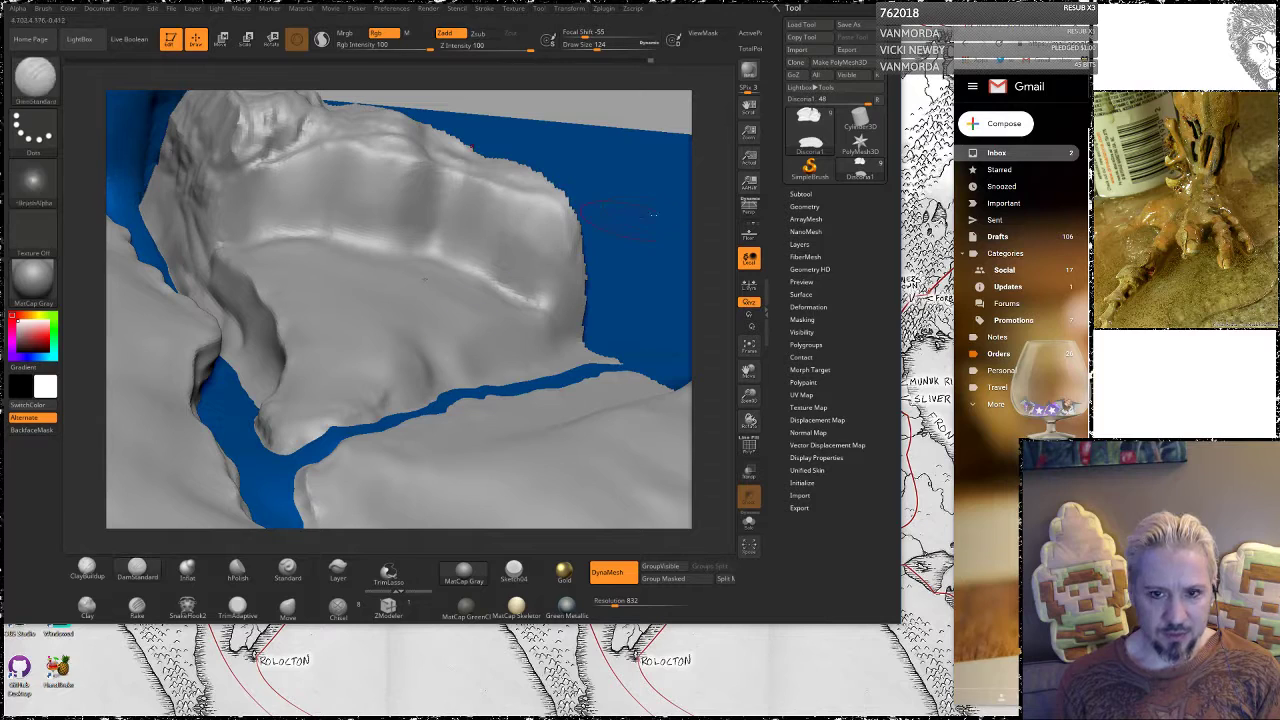
# Soften the carved creases on the steep riverbank and smooth the plain beside its rim
pyautogui.moveTo(708, 176)
pyautogui.mouseDown()
pyautogui.moveTo(712, 265)
pyautogui.moveTo(686, 298)
pyautogui.mouseUp()
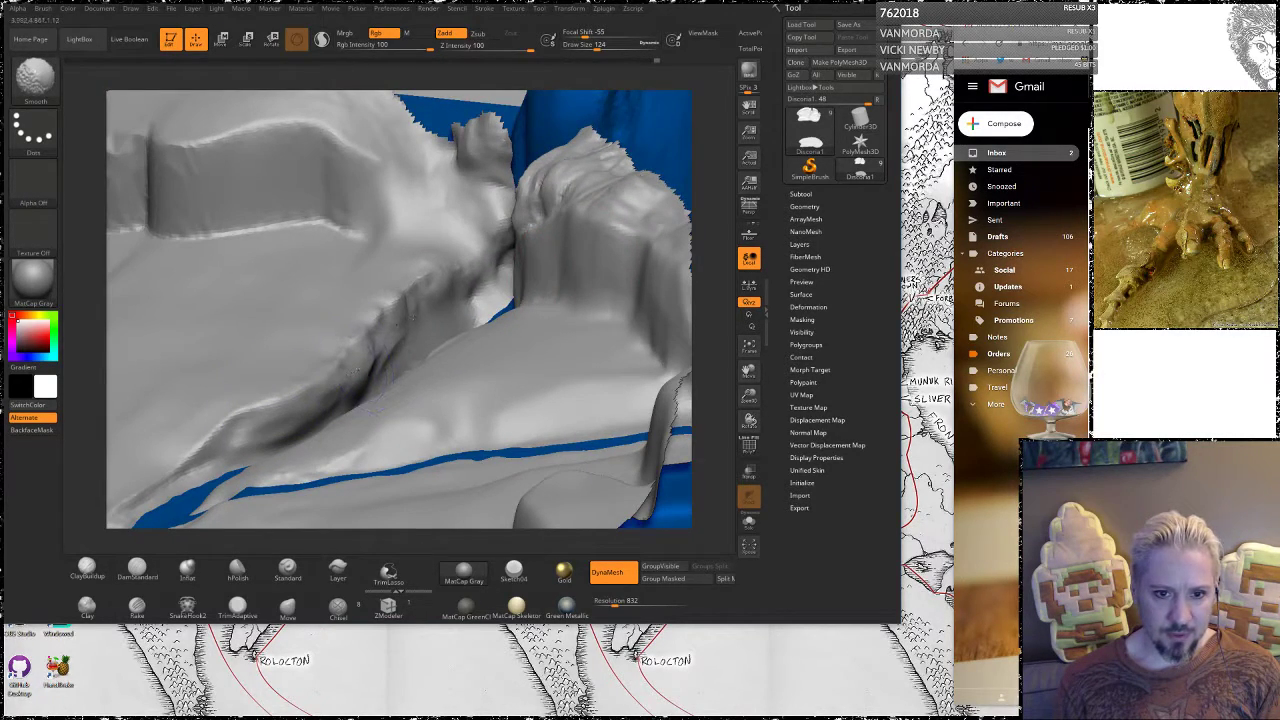
pyautogui.moveTo(358, 370)
pyautogui.keyDown('shift'); pyautogui.mouseDown()
pyautogui.moveTo(427, 315)
pyautogui.moveTo(443, 280)
pyautogui.mouseUp(); pyautogui.keyUp('shift')
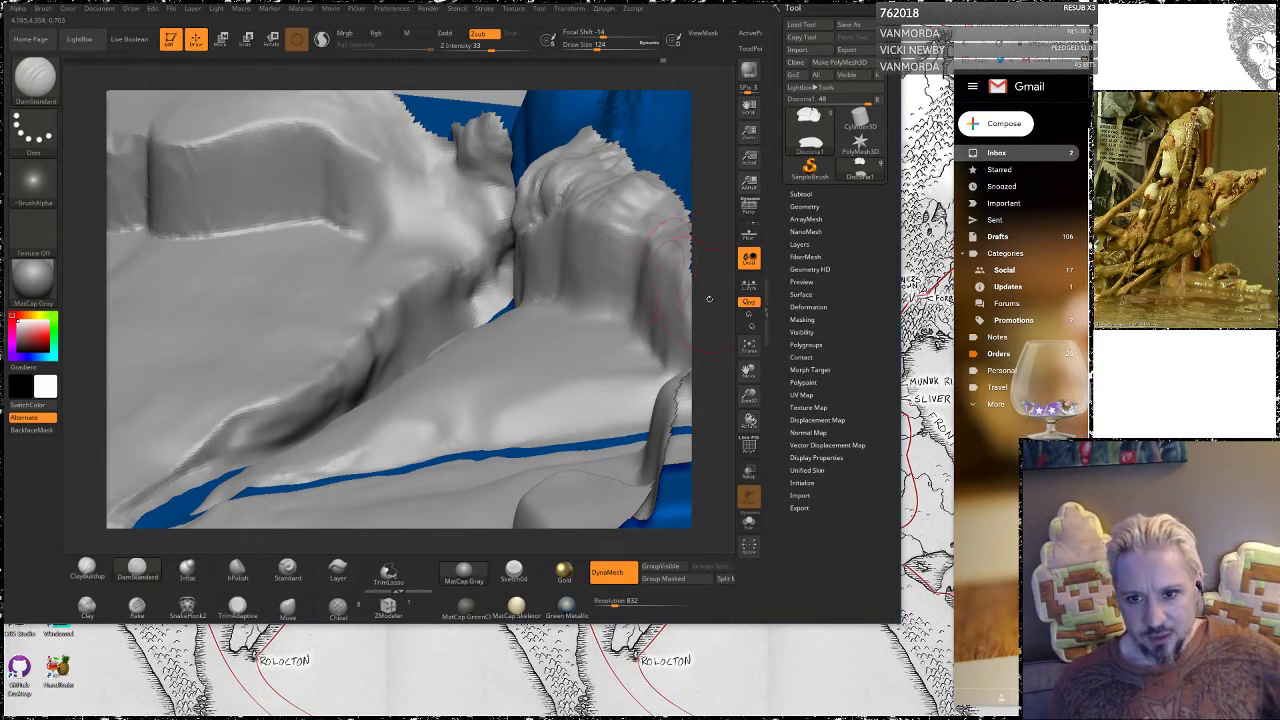
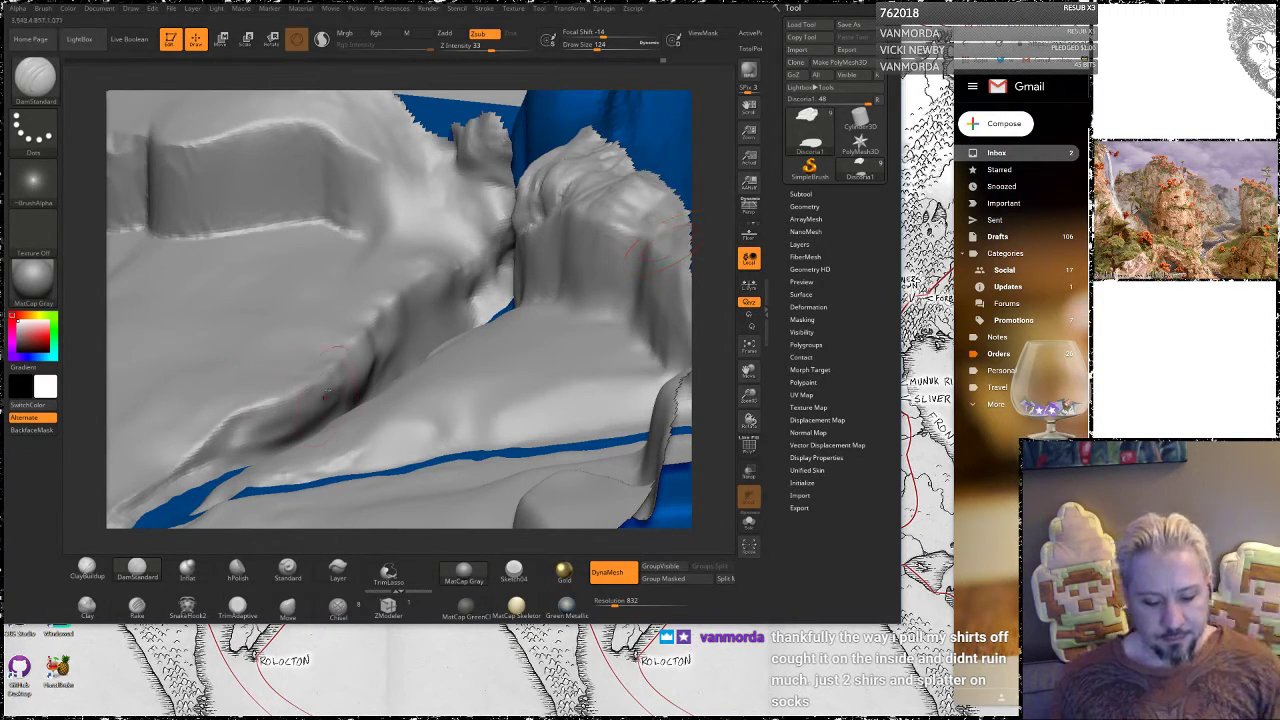
pyautogui.keyDown('alt'); pyautogui.moveTo(91, 337); pyautogui.dragTo(199, 364); pyautogui.keyUp('alt')
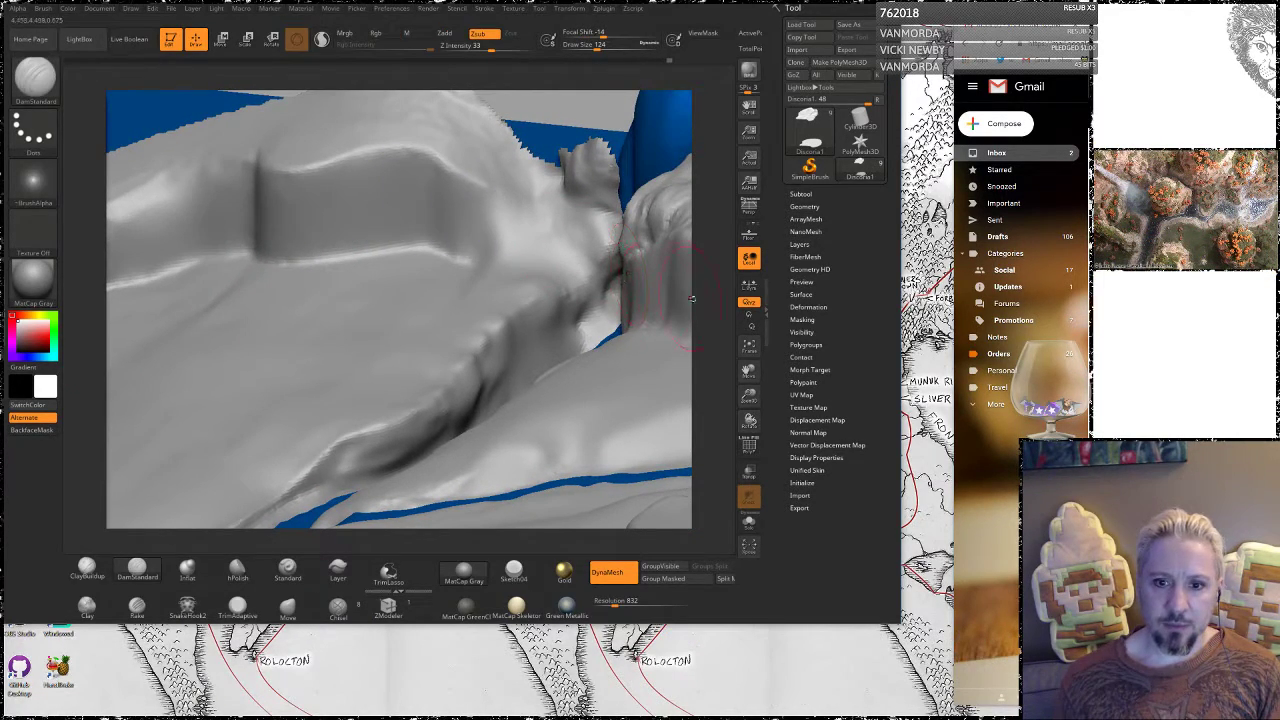
pyautogui.moveTo(713, 345)
pyautogui.keyDown('alt'); pyautogui.mouseDown()
pyautogui.moveTo(713, 236)
pyautogui.moveTo(710, 282)
pyautogui.moveTo(711, 262)
pyautogui.mouseUp(); pyautogui.keyUp('alt')
pyautogui.moveTo(290, 408)
pyautogui.keyDown('shift'); pyautogui.mouseDown()
pyautogui.moveTo(323, 377)
pyautogui.moveTo(316, 385)
pyautogui.mouseUp(); pyautogui.keyUp('shift')
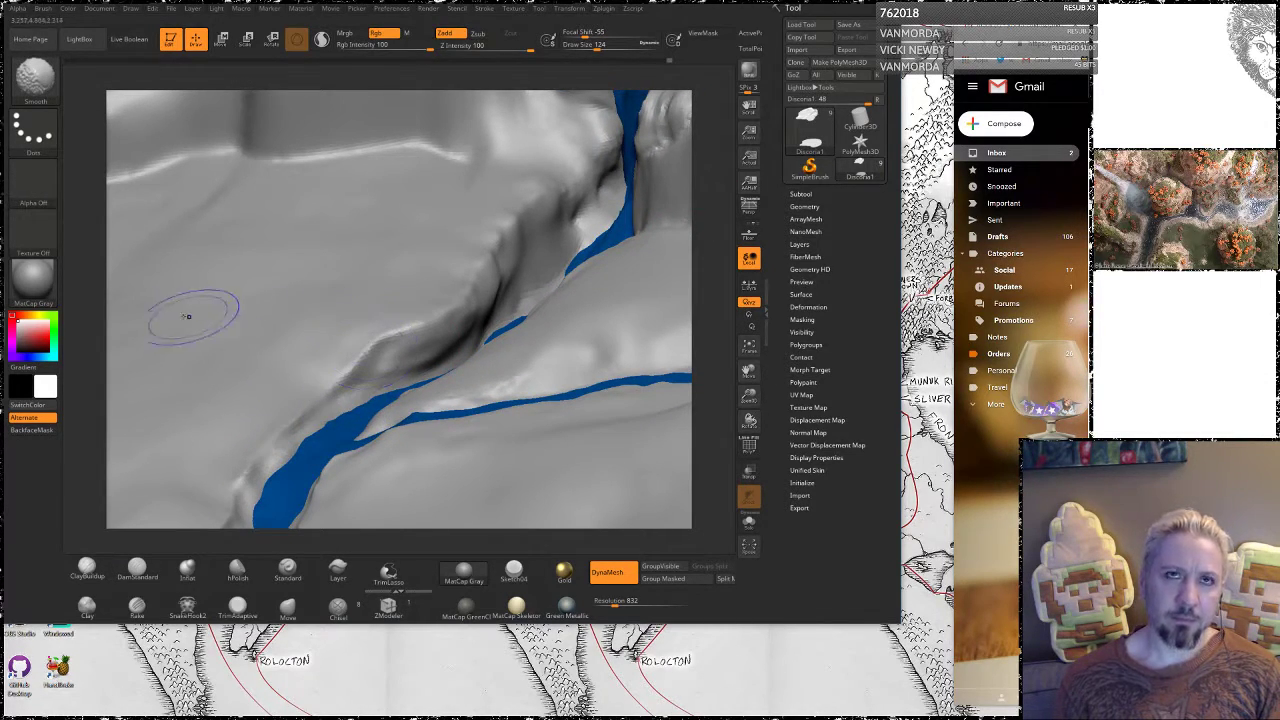
# Smooth the bank's corner where the river meets the harbour, and set the brush's draw size to 51
pyautogui.keyDown('alt'); pyautogui.moveTo(86, 436); pyautogui.dragTo(260, 276); pyautogui.keyUp('alt')
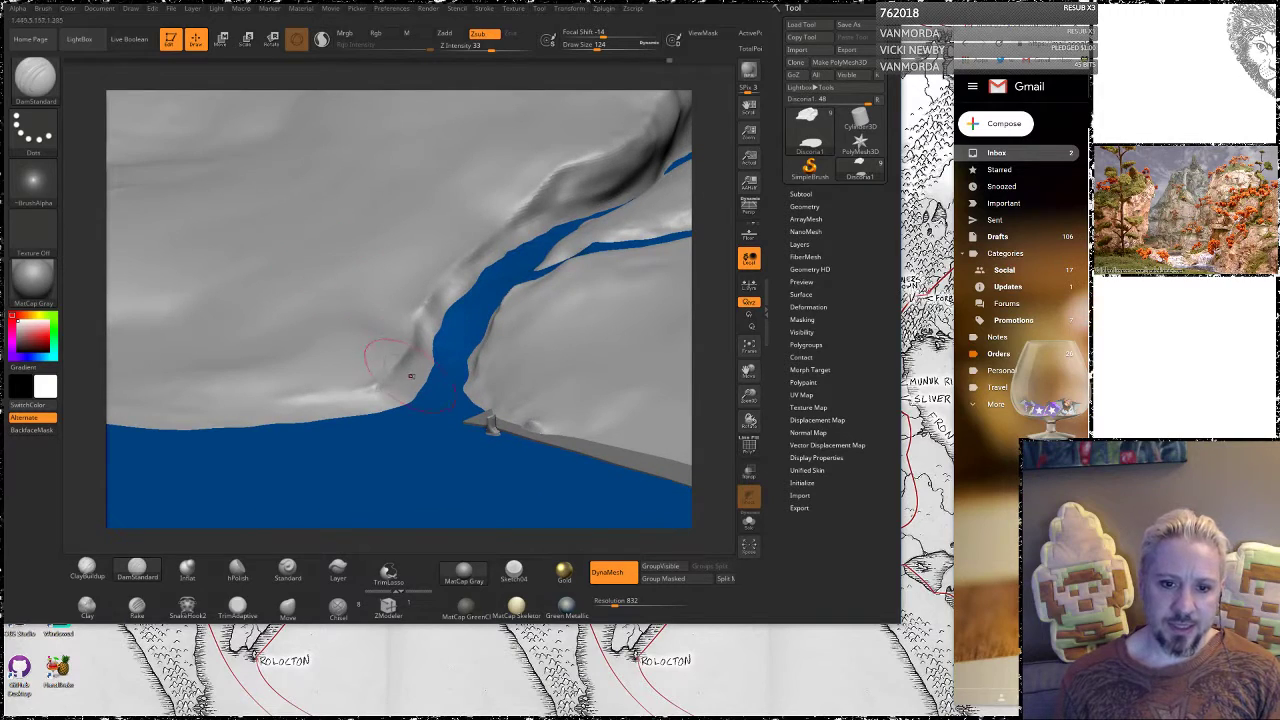
pyautogui.keyDown('shift'); pyautogui.moveTo(408, 380); pyautogui.dragTo(355, 397); pyautogui.keyUp('shift')
pyautogui.moveTo(701, 273); pyautogui.dragTo(565, 261)
pyautogui.press('space')
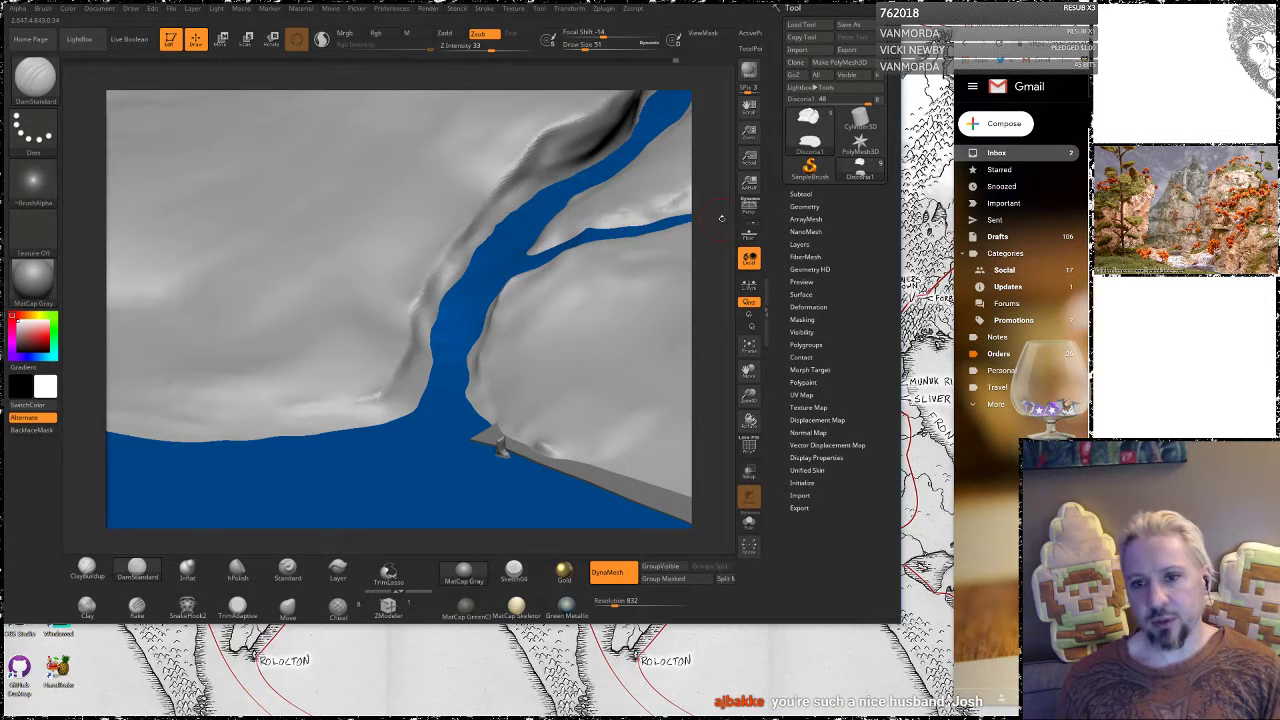
# Smooth the steep riverbank across from the river fork
pyautogui.moveTo(720, 215)
pyautogui.mouseDown()
pyautogui.moveTo(702, 308)
pyautogui.moveTo(605, 396)
pyautogui.mouseUp()
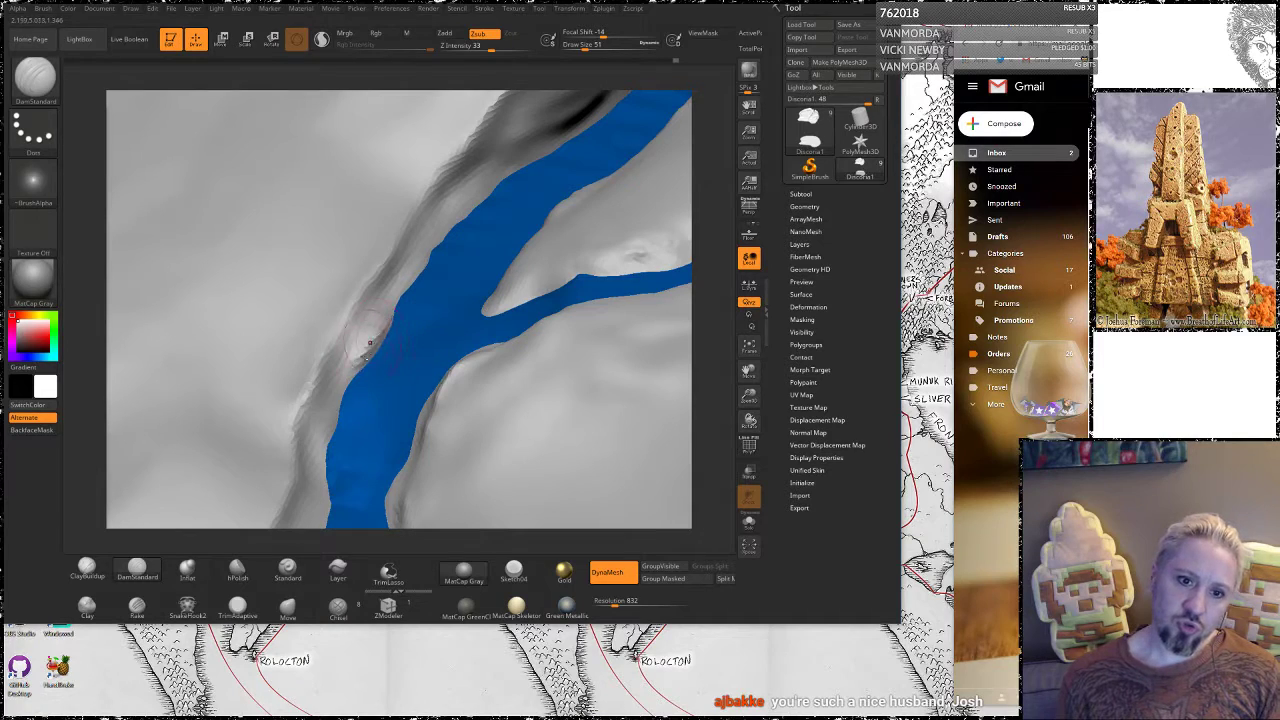
pyautogui.keyDown('shift'); pyautogui.moveTo(376, 332); pyautogui.dragTo(388, 335); pyautogui.keyUp('shift')
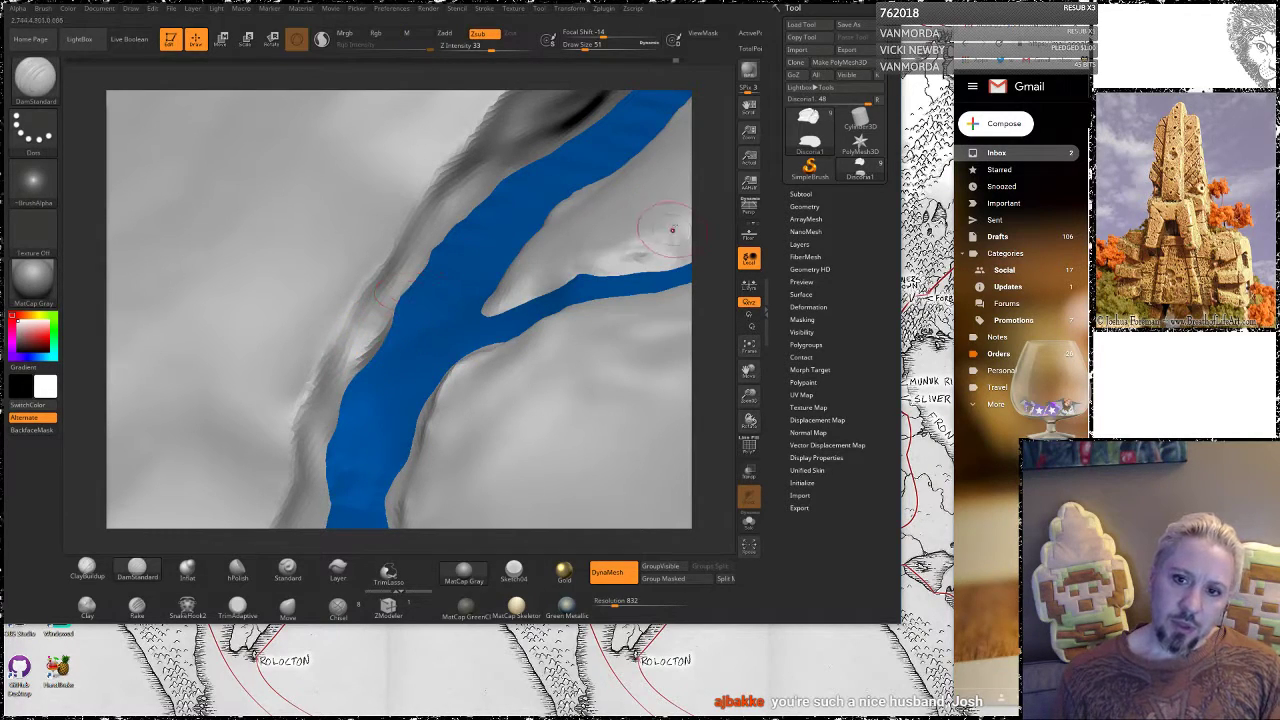
pyautogui.keyDown('alt'); pyautogui.moveTo(701, 170); pyautogui.dragTo(604, 364); pyautogui.keyUp('alt')
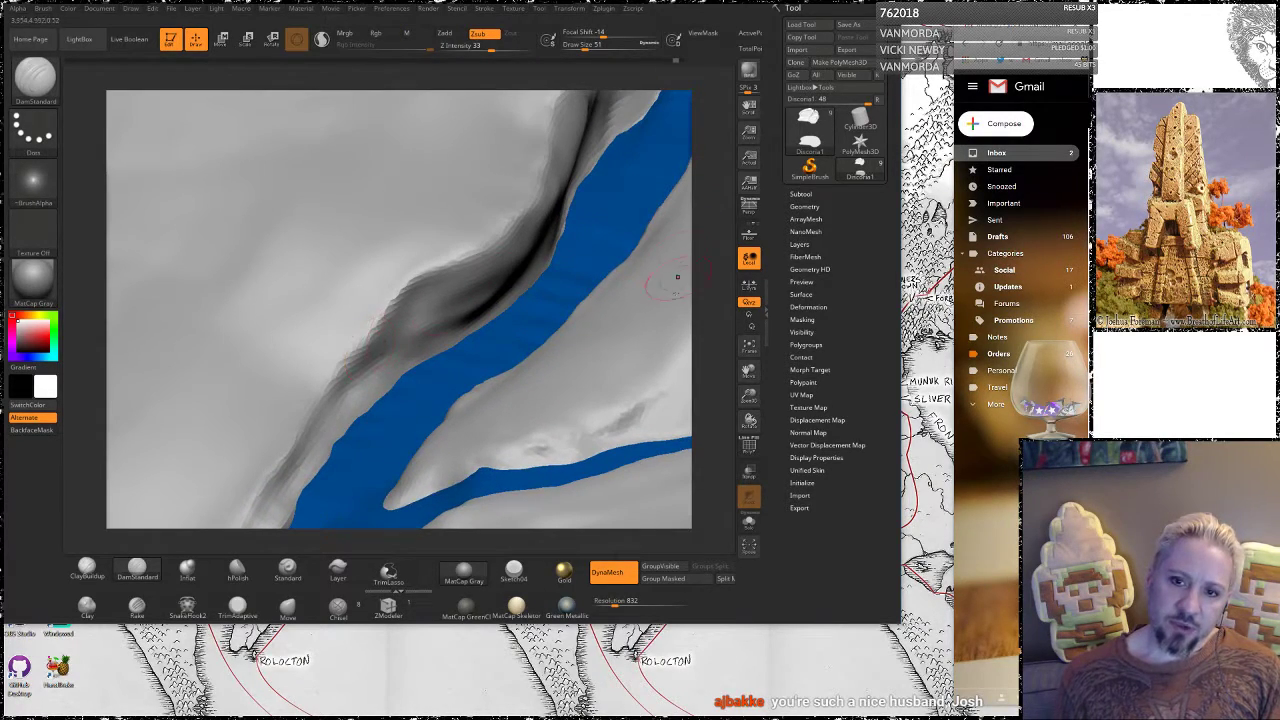
pyautogui.moveTo(708, 300)
pyautogui.mouseDown()
pyautogui.moveTo(701, 262)
pyautogui.moveTo(706, 336)
pyautogui.mouseUp()
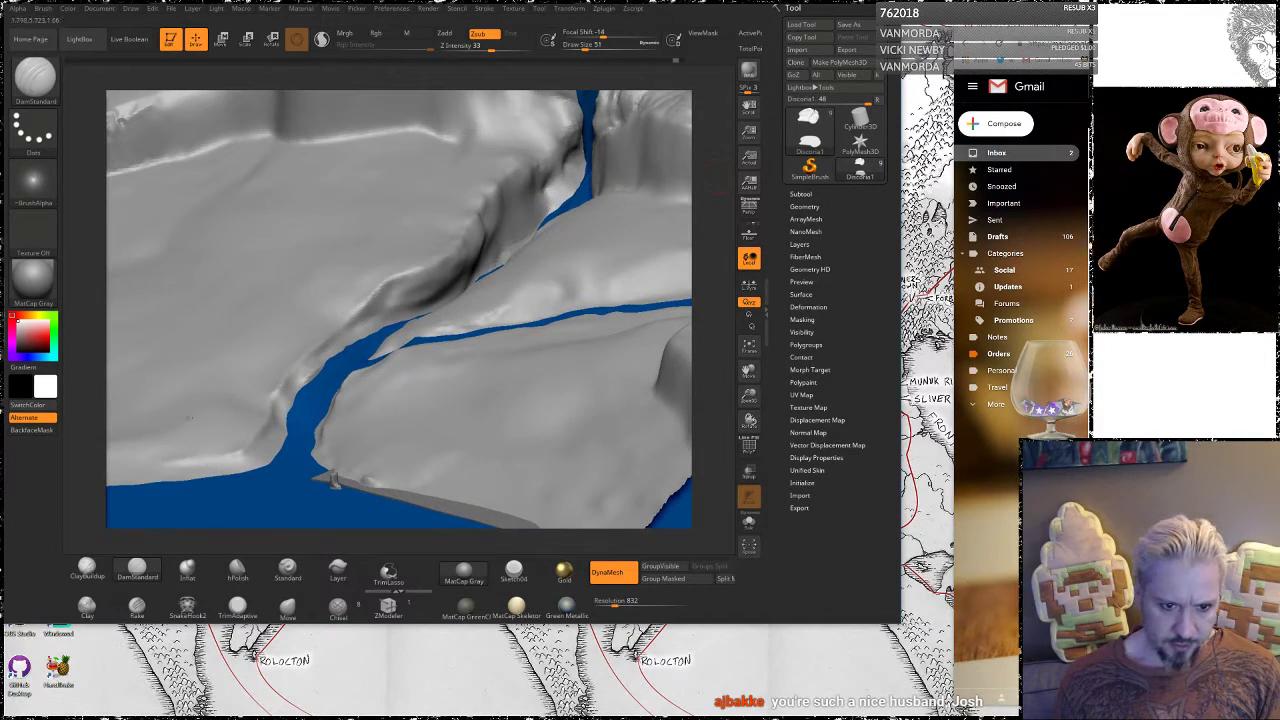
# Build up the slope at the bank's corner where the river meets the harbour, using the ClayBuildup brush
pyautogui.moveTo(84, 447)
pyautogui.mouseDown()
pyautogui.moveTo(116, 438)
pyautogui.moveTo(95, 441)
pyautogui.mouseUp()
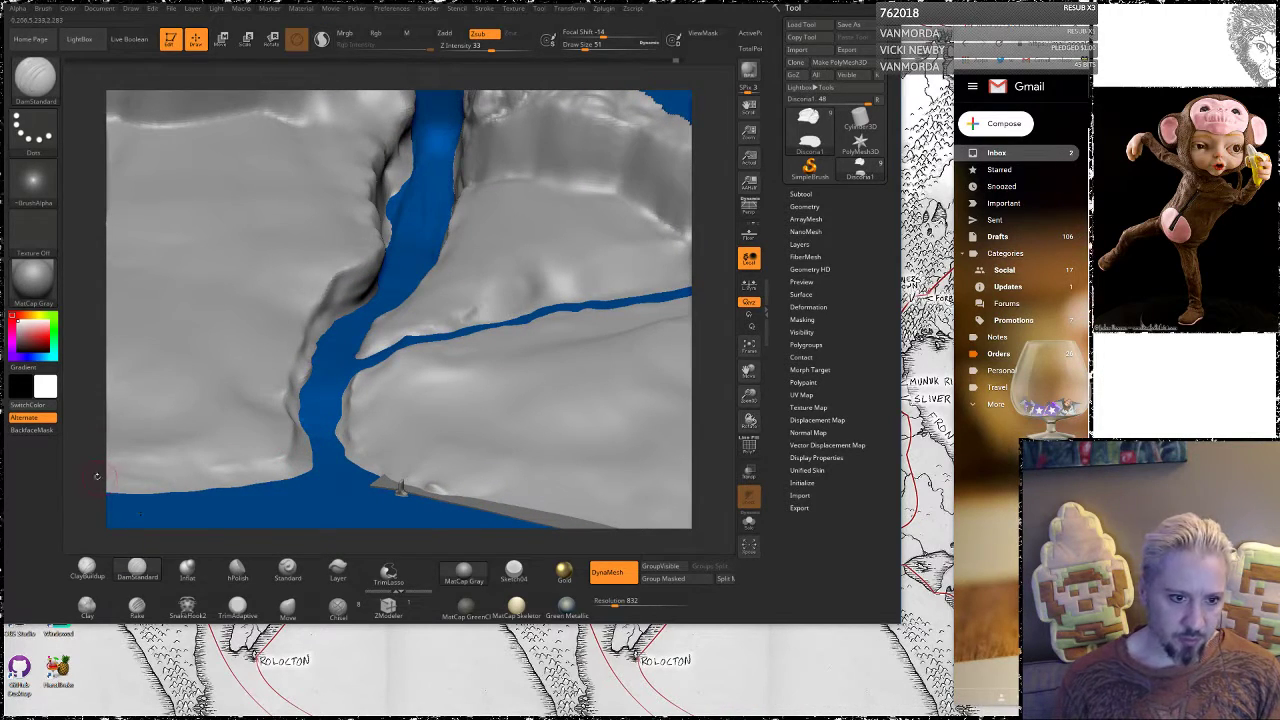
pyautogui.moveTo(97, 476); pyautogui.dragTo(420, 402, button='right')
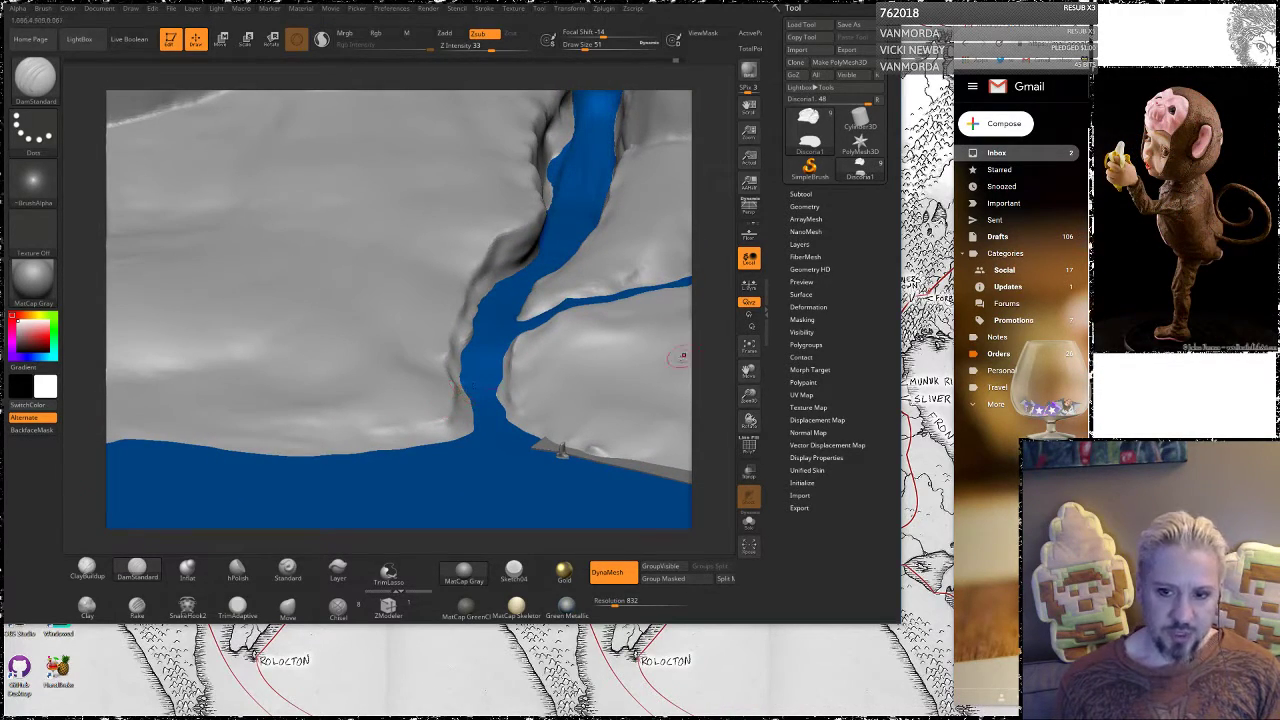
pyautogui.moveTo(697, 371); pyautogui.dragTo(702, 425)
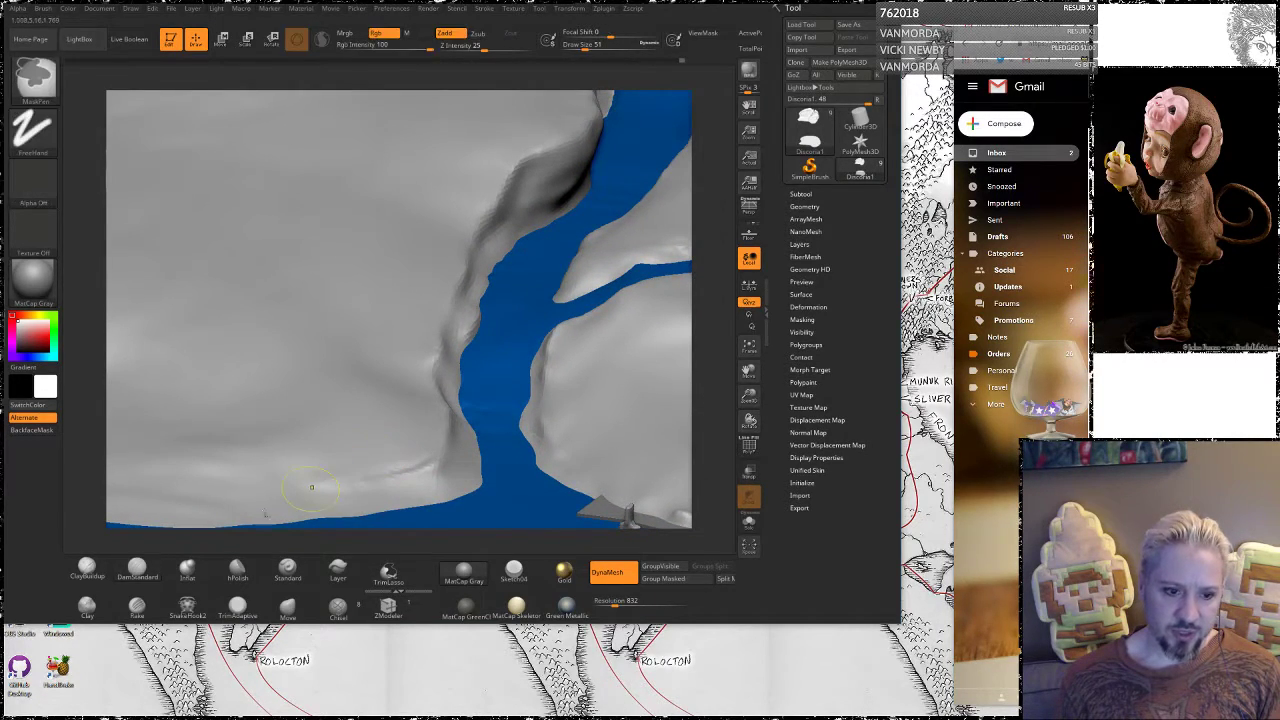
pyautogui.click(87, 568)
pyautogui.moveTo(322, 488); pyautogui.dragTo(430, 462)
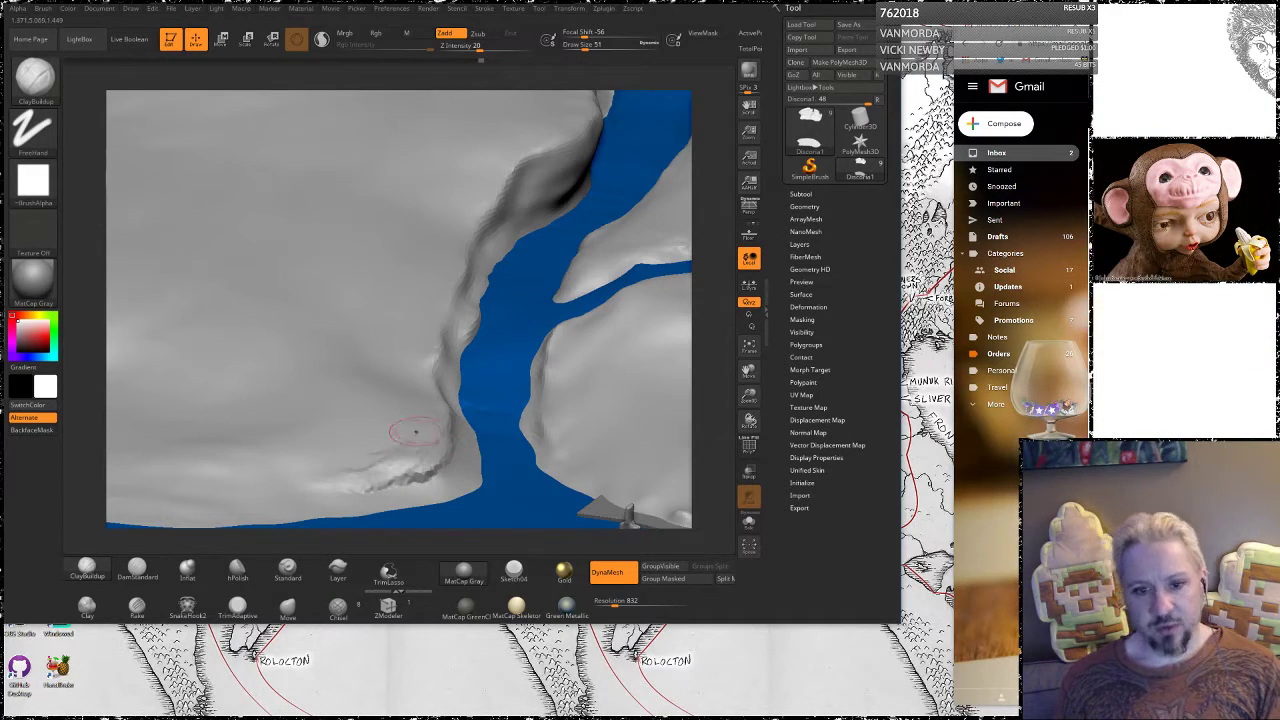
pyautogui.moveTo(395, 455)
pyautogui.mouseDown()
pyautogui.moveTo(314, 480)
pyautogui.moveTo(462, 476)
pyautogui.mouseUp()
pyautogui.moveTo(704, 334); pyautogui.dragTo(706, 394)
pyautogui.moveTo(458, 440)
pyautogui.mouseDown()
pyautogui.moveTo(508, 414)
pyautogui.moveTo(508, 352)
pyautogui.moveTo(475, 433)
pyautogui.mouseUp()
# Smooth the newly built-up slope at the river mouth and the steep bank running upstream from it
pyautogui.press('shift')
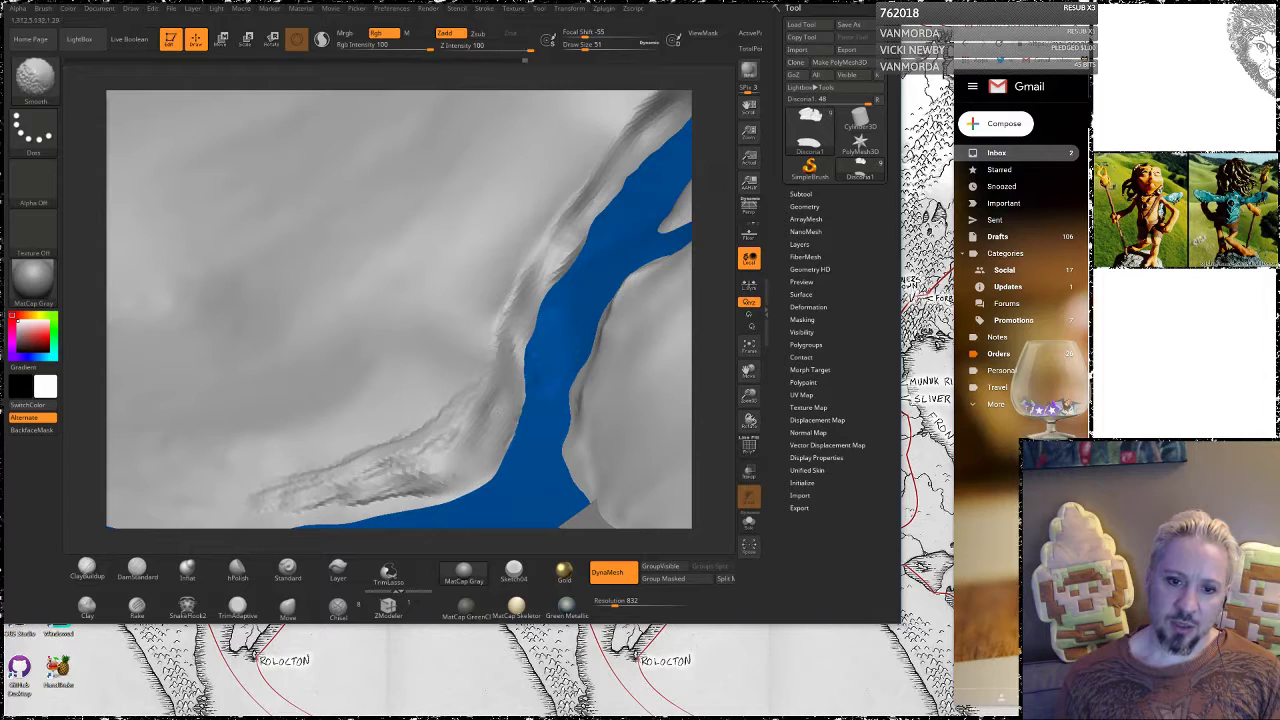
pyautogui.keyDown('shift'); pyautogui.moveTo(440, 482); pyautogui.dragTo(305, 506); pyautogui.keyUp('shift')
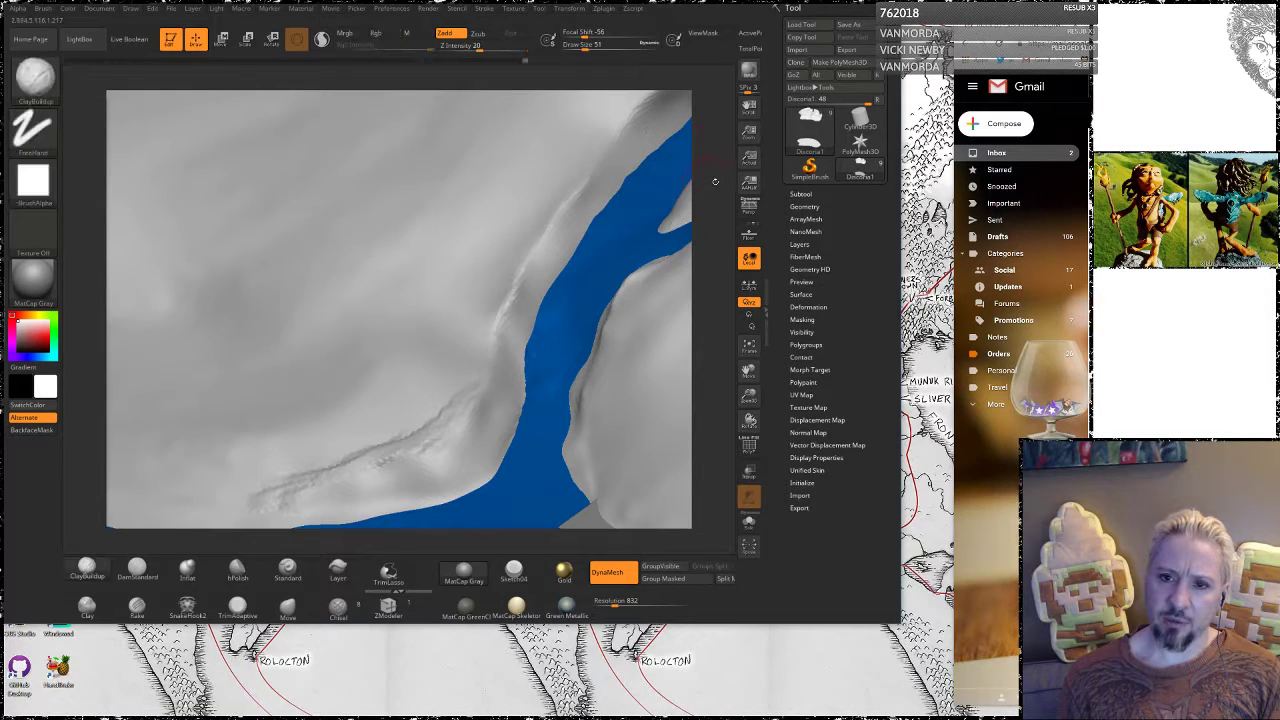
pyautogui.keyDown('alt'); pyautogui.moveTo(714, 183); pyautogui.dragTo(534, 364); pyautogui.keyUp('alt')
pyautogui.press('shift')
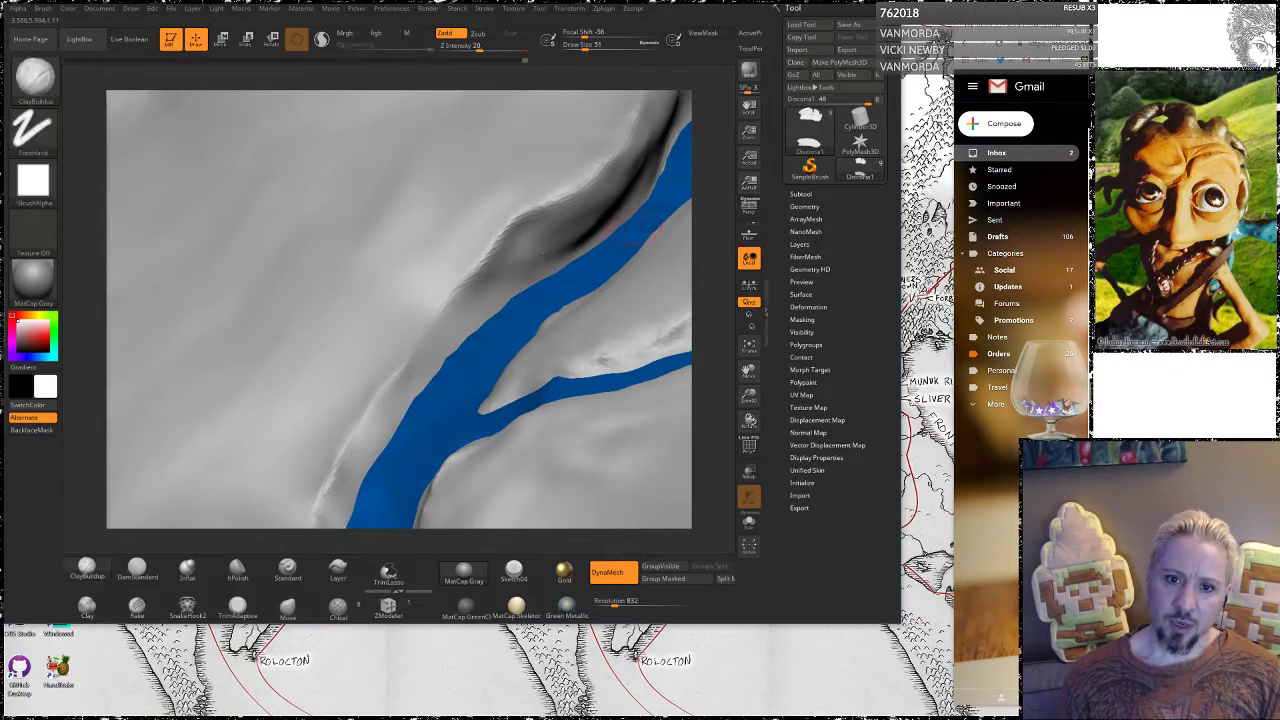
# Smooth out the remaining crease along the rim of the river-mouth corner and the plain behind it
pyautogui.moveTo(697, 317)
pyautogui.mouseDown()
pyautogui.moveTo(718, 258)
pyautogui.moveTo(703, 298)
pyautogui.mouseUp()
pyautogui.moveTo(703, 297); pyautogui.dragTo(406, 433, button='right')
pyautogui.press('shift')
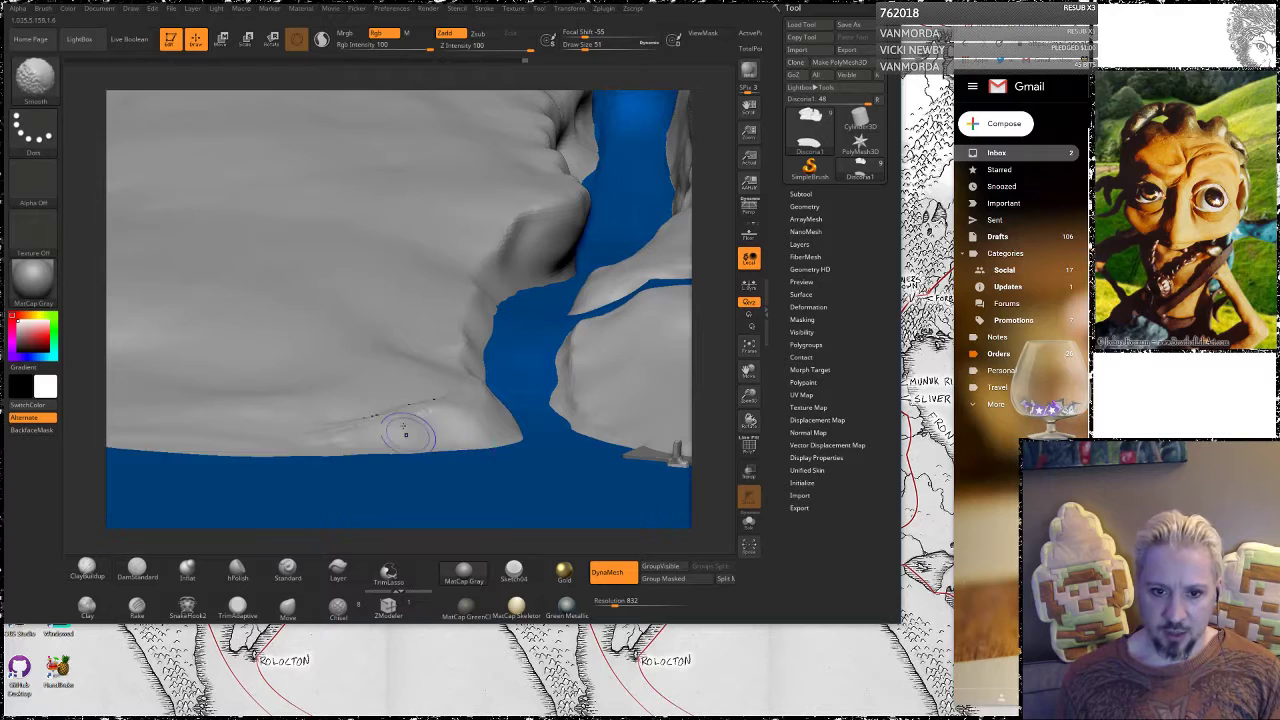
pyautogui.moveTo(379, 412)
pyautogui.keyDown('shift'); pyautogui.mouseDown()
pyautogui.moveTo(335, 430)
pyautogui.moveTo(420, 418)
pyautogui.mouseUp(); pyautogui.keyUp('shift')
pyautogui.moveTo(697, 280); pyautogui.dragTo(697, 366)
pyautogui.keyDown('shift'); pyautogui.moveTo(429, 364); pyautogui.dragTo(449, 356); pyautogui.keyUp('shift')
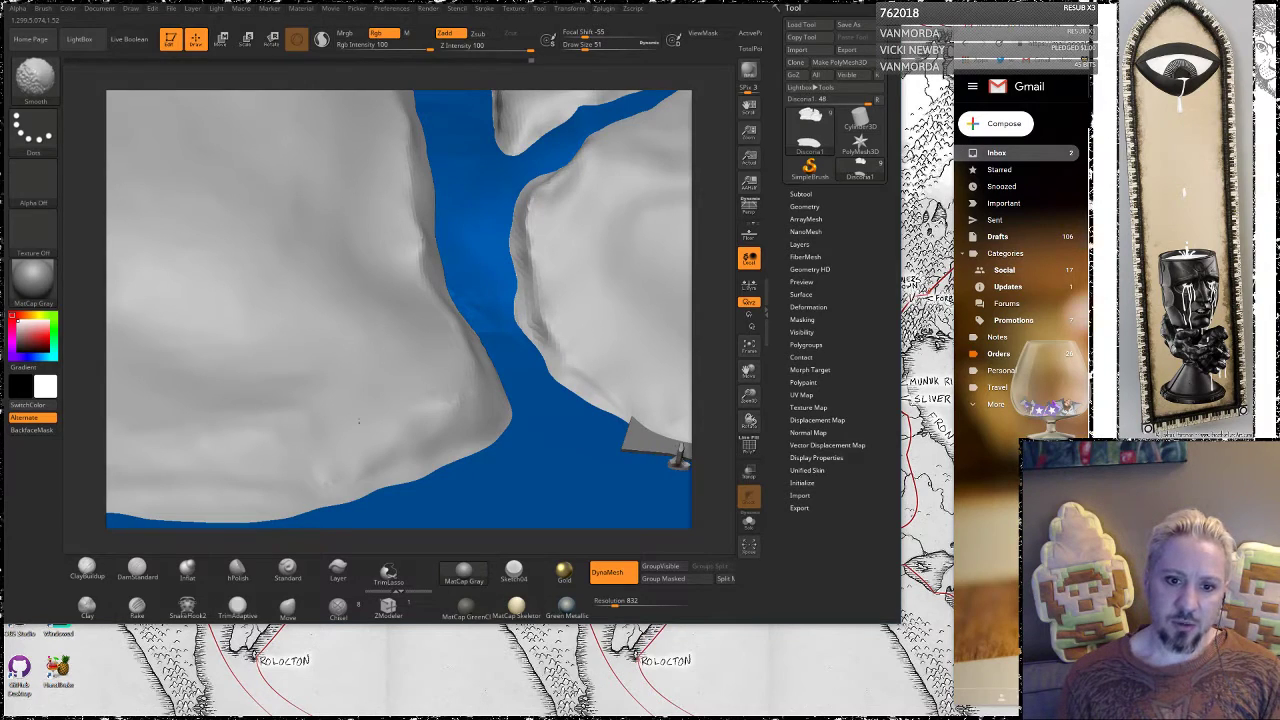
pyautogui.keyDown('shift'); pyautogui.moveTo(337, 448); pyautogui.dragTo(318, 408); pyautogui.keyUp('shift')
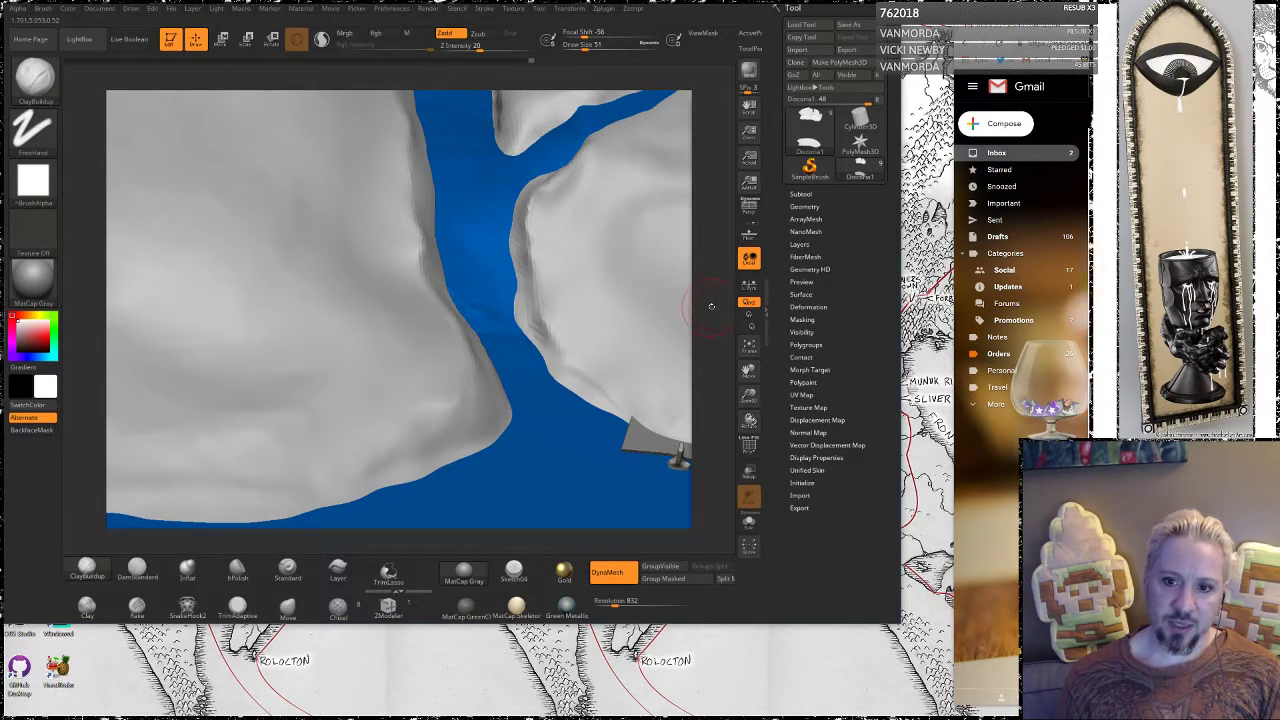
# Smooth the lowland beside the rocky bank on the harbour-dock side of the fork
pyautogui.moveTo(711, 306); pyautogui.dragTo(668, 275, button='right')
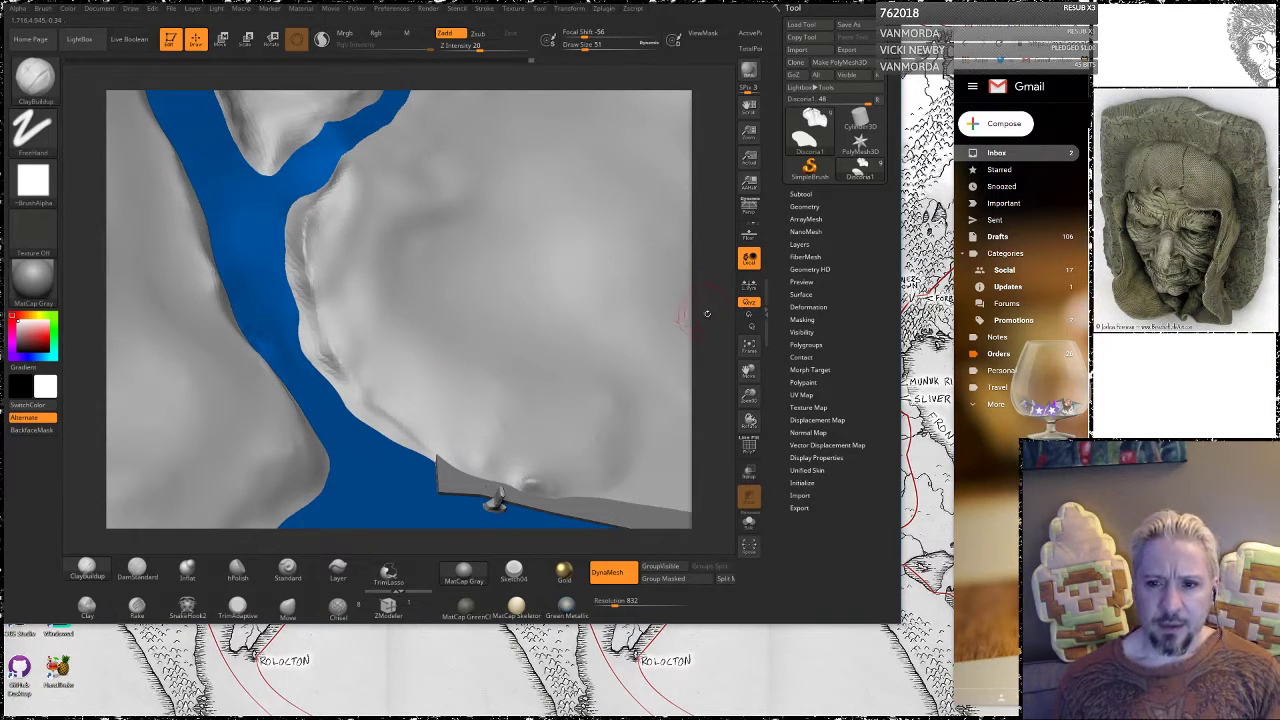
pyautogui.moveTo(708, 313)
pyautogui.mouseDown()
pyautogui.moveTo(718, 335)
pyautogui.moveTo(703, 286)
pyautogui.moveTo(694, 355)
pyautogui.mouseUp()
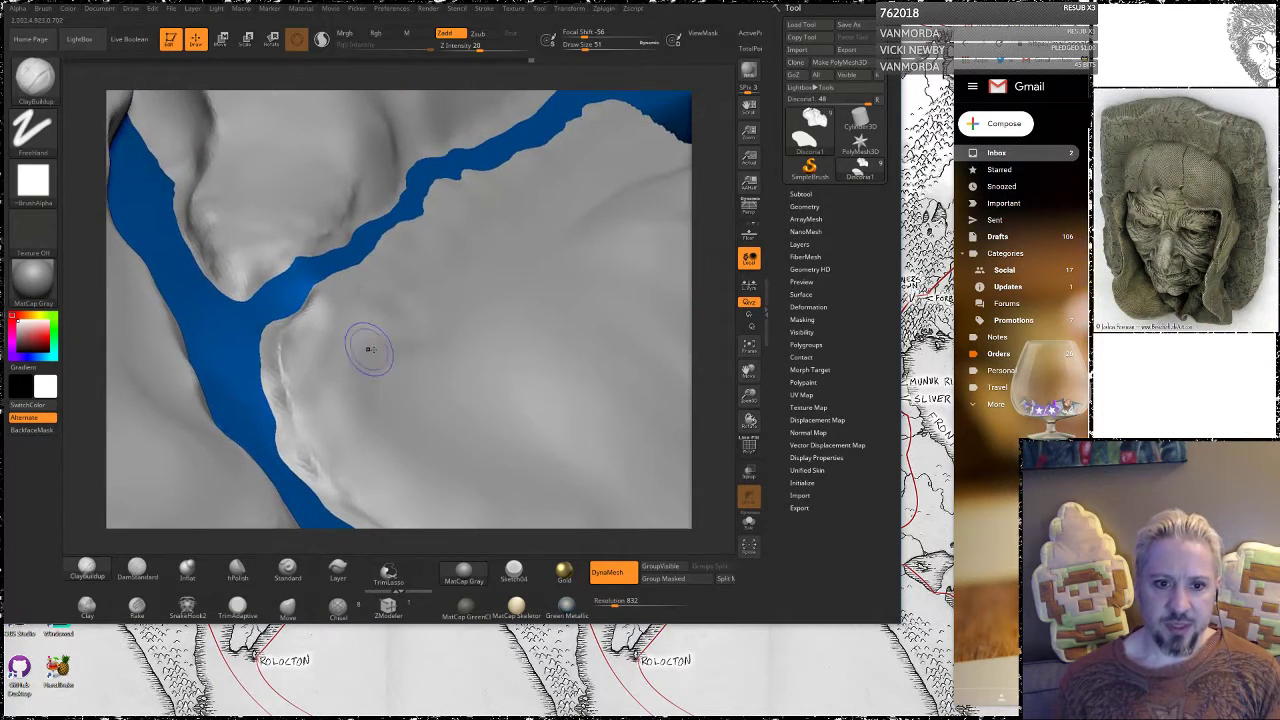
pyautogui.keyDown('shift'); pyautogui.moveTo(345, 388); pyautogui.dragTo(327, 366); pyautogui.keyUp('shift')
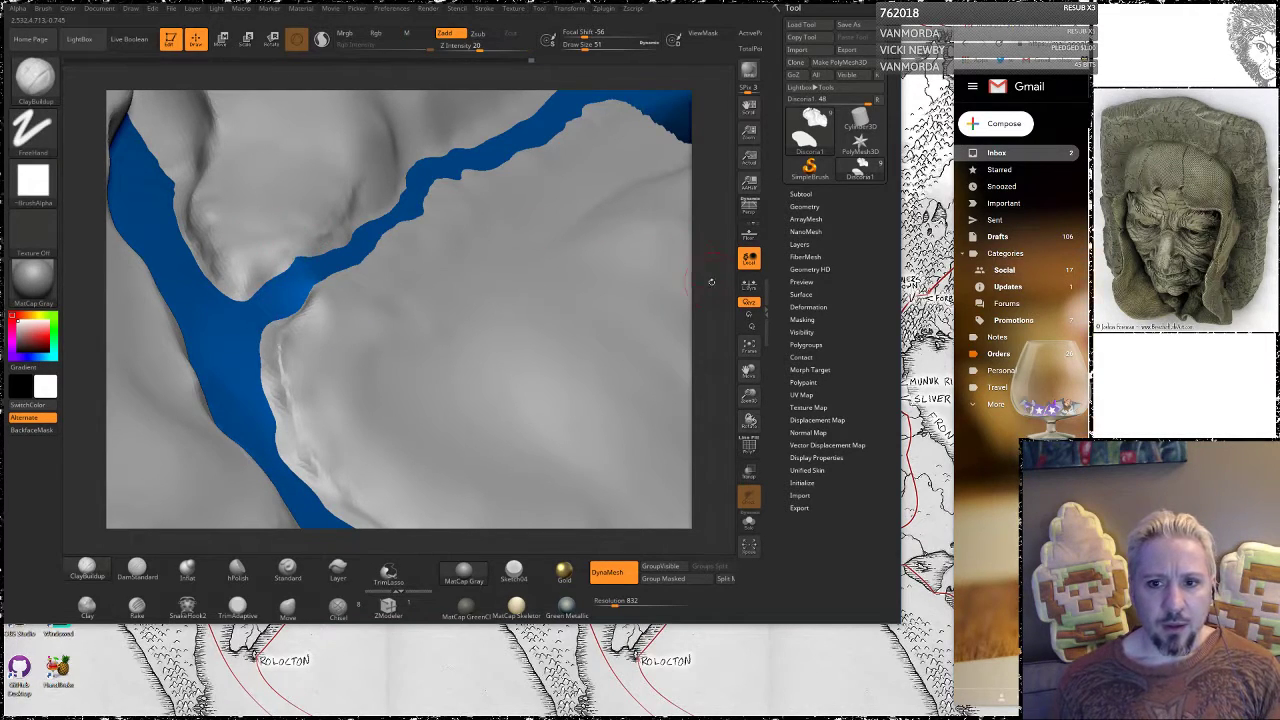
# Set the Move brush's draw size to 207 and pull the fork-side bank of the main river upstream of the tributary
pyautogui.moveTo(711, 280)
pyautogui.mouseDown()
pyautogui.moveTo(697, 145)
pyautogui.moveTo(704, 222)
pyautogui.moveTo(706, 196)
pyautogui.mouseUp()
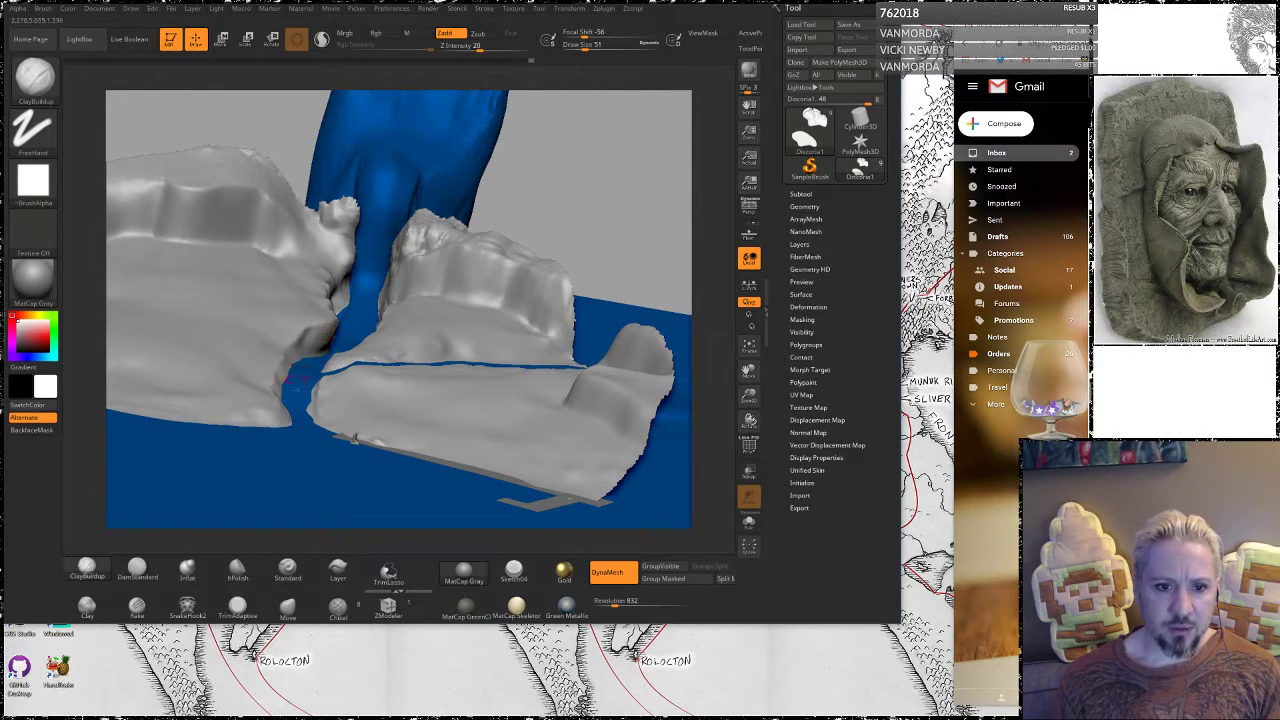
pyautogui.keyDown('alt'); pyautogui.moveTo(92, 299); pyautogui.dragTo(260, 356); pyautogui.keyUp('alt')
pyautogui.moveTo(720, 239); pyautogui.dragTo(700, 310)
pyautogui.moveTo(725, 265)
pyautogui.mouseDown()
pyautogui.moveTo(711, 251)
pyautogui.moveTo(706, 366)
pyautogui.moveTo(694, 268)
pyautogui.moveTo(708, 264)
pyautogui.moveTo(657, 408)
pyautogui.mouseUp()
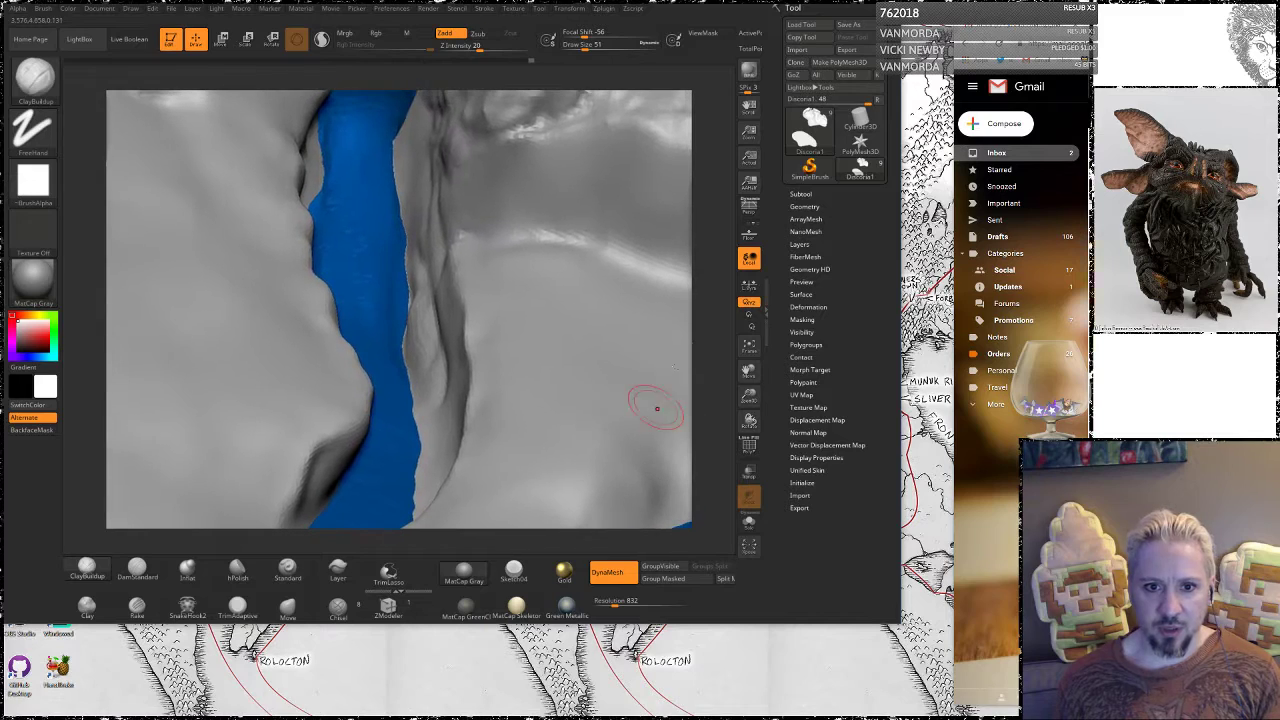
pyautogui.moveTo(712, 351); pyautogui.dragTo(675, 362)
pyautogui.click(287, 605)
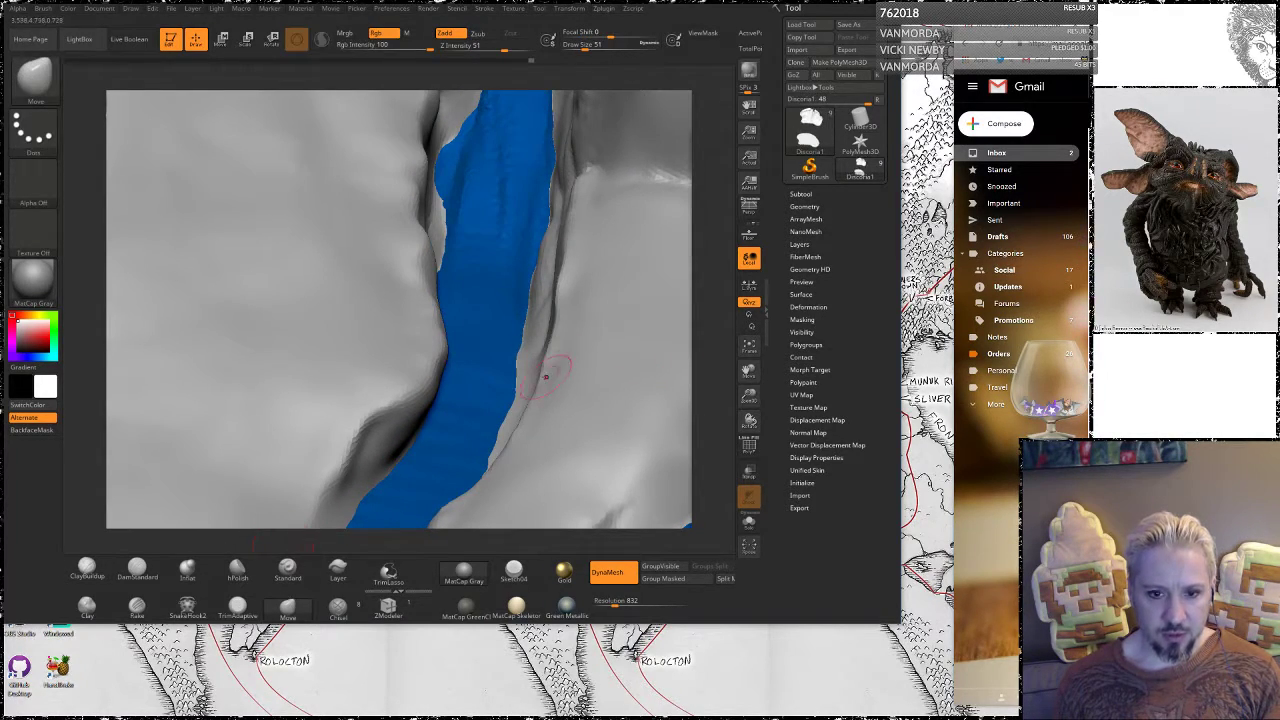
pyautogui.press('space')
pyautogui.moveTo(555, 379); pyautogui.dragTo(574, 379)
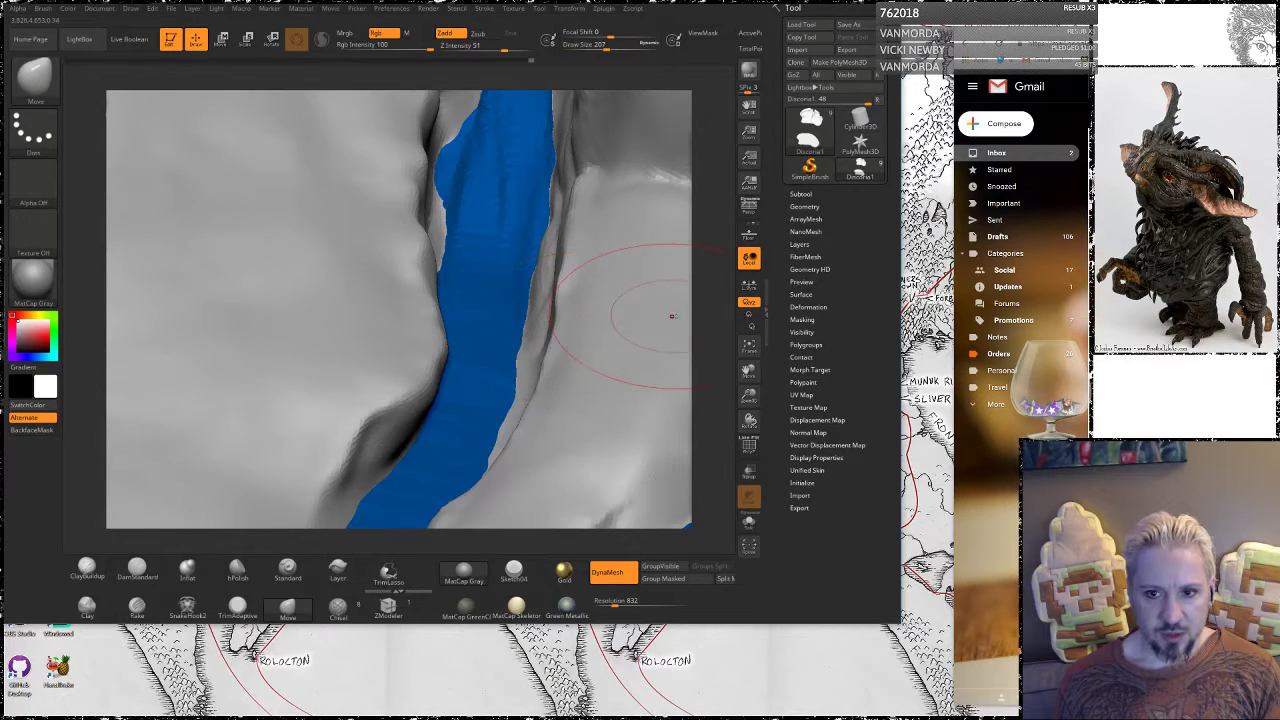
pyautogui.moveTo(713, 328); pyautogui.dragTo(660, 360)
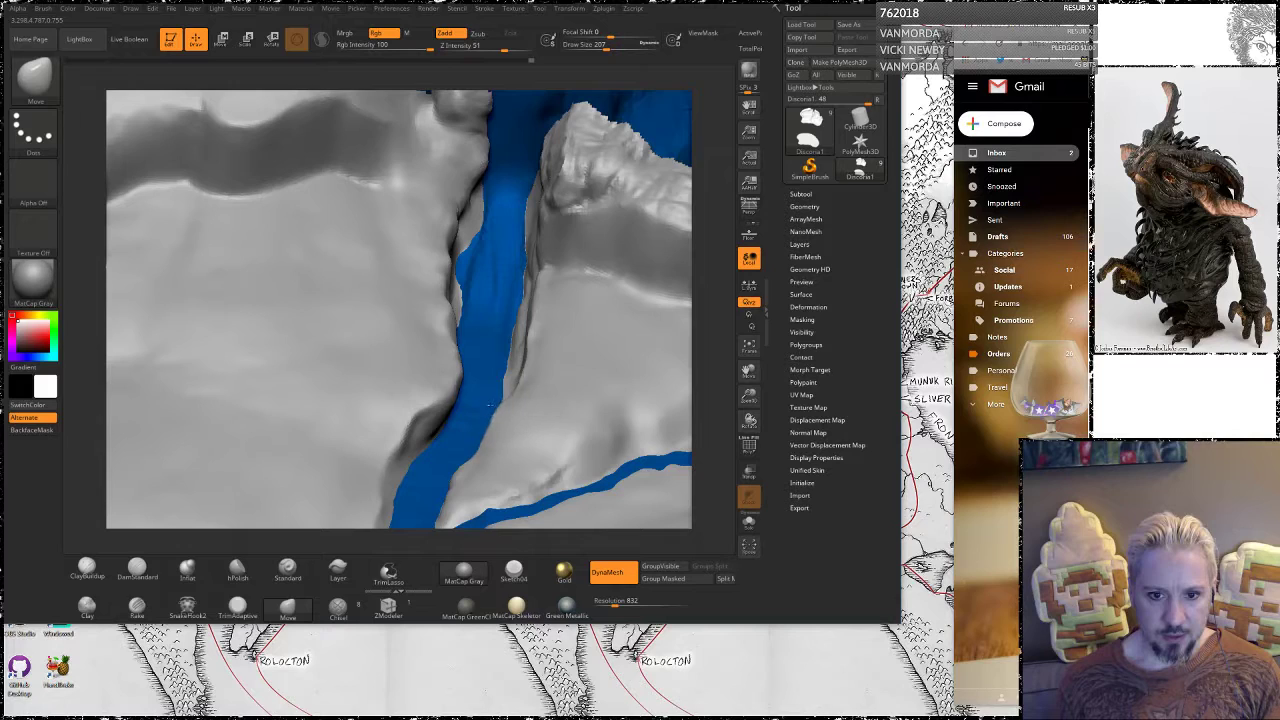
pyautogui.moveTo(521, 382); pyautogui.dragTo(511, 373)
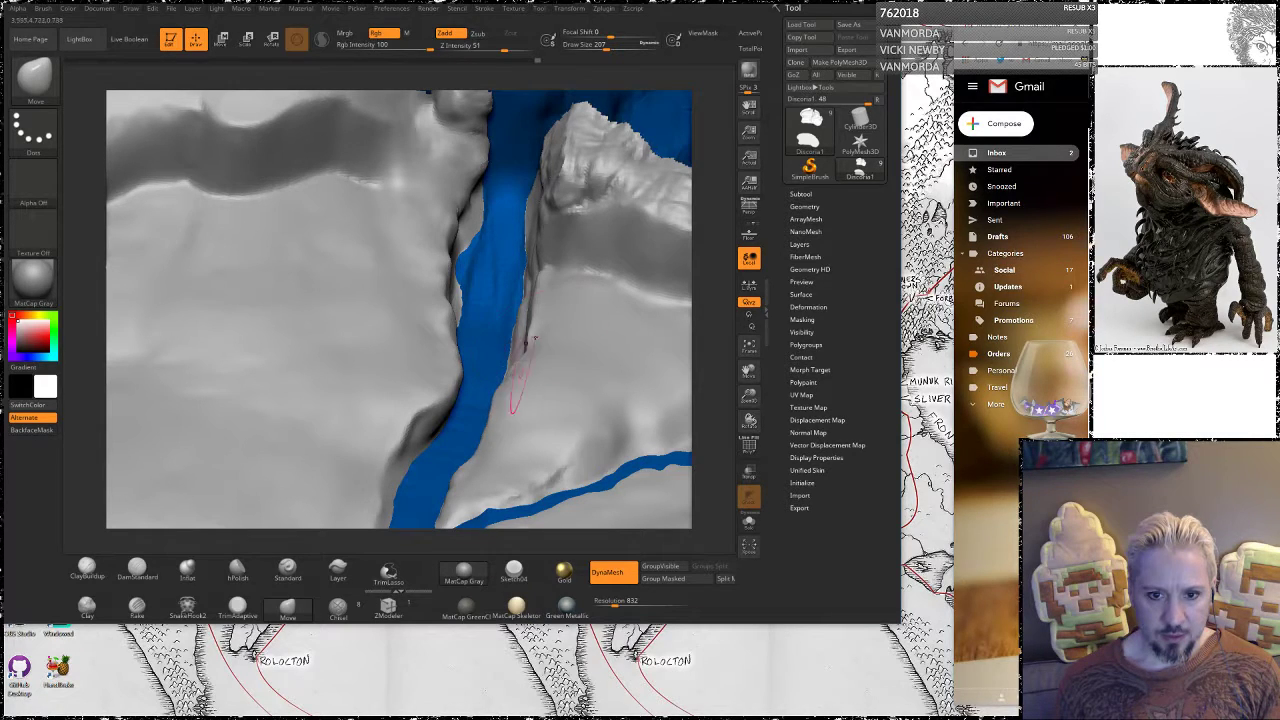
# Narrow the upstream river channel by pulling both of its banks inward with the Move brush
pyautogui.moveTo(712, 266); pyautogui.dragTo(707, 334)
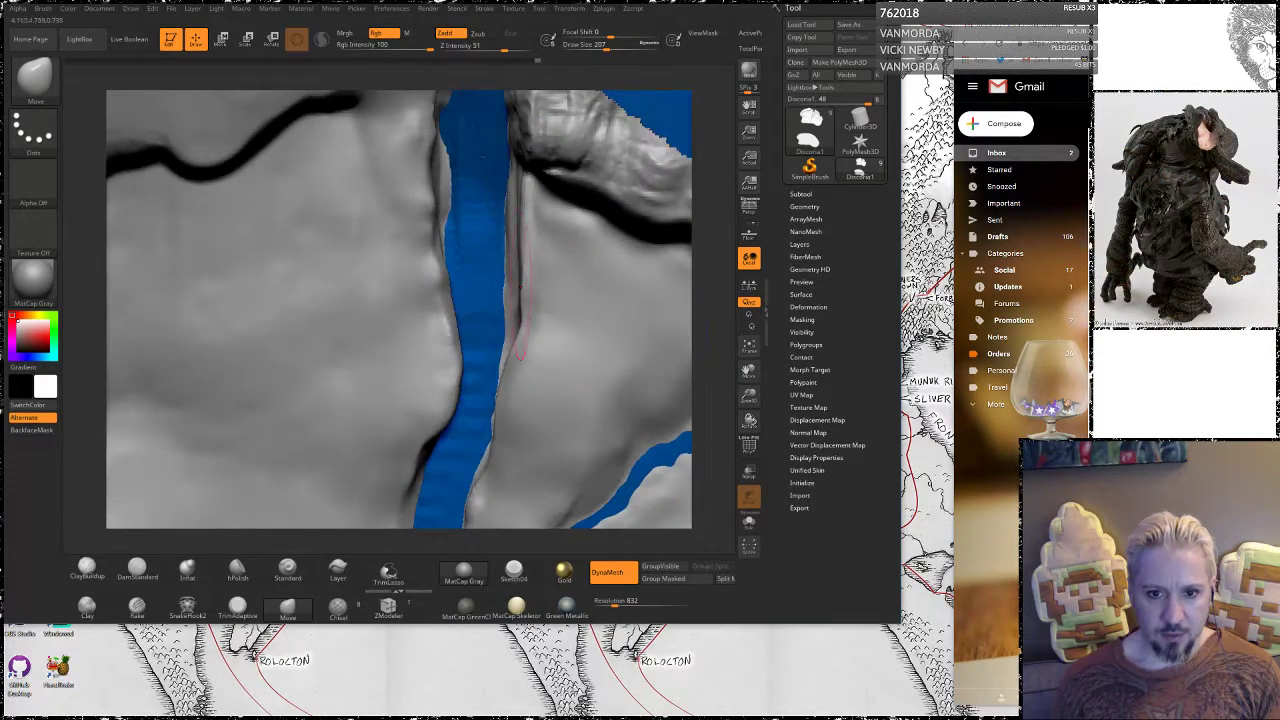
pyautogui.moveTo(507, 306); pyautogui.dragTo(488, 292)
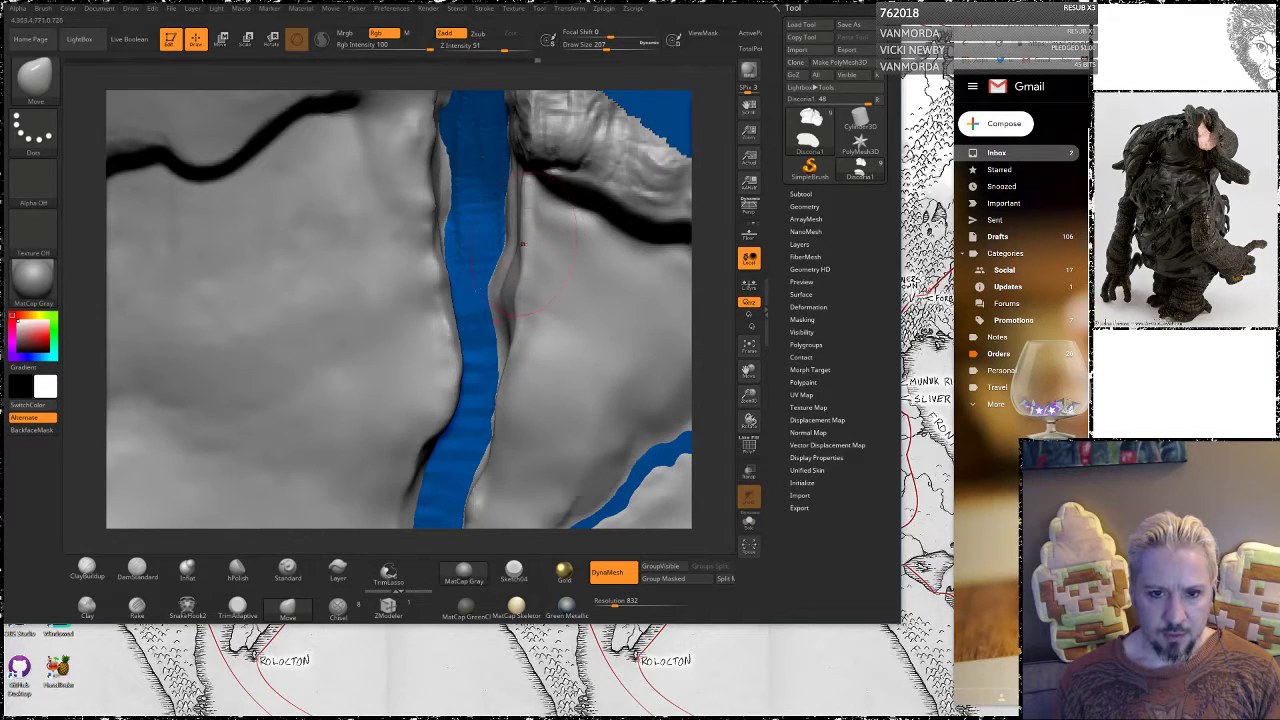
pyautogui.moveTo(513, 162); pyautogui.dragTo(487, 222)
pyautogui.moveTo(525, 172)
pyautogui.mouseDown()
pyautogui.moveTo(483, 170)
pyautogui.moveTo(474, 196)
pyautogui.mouseUp()
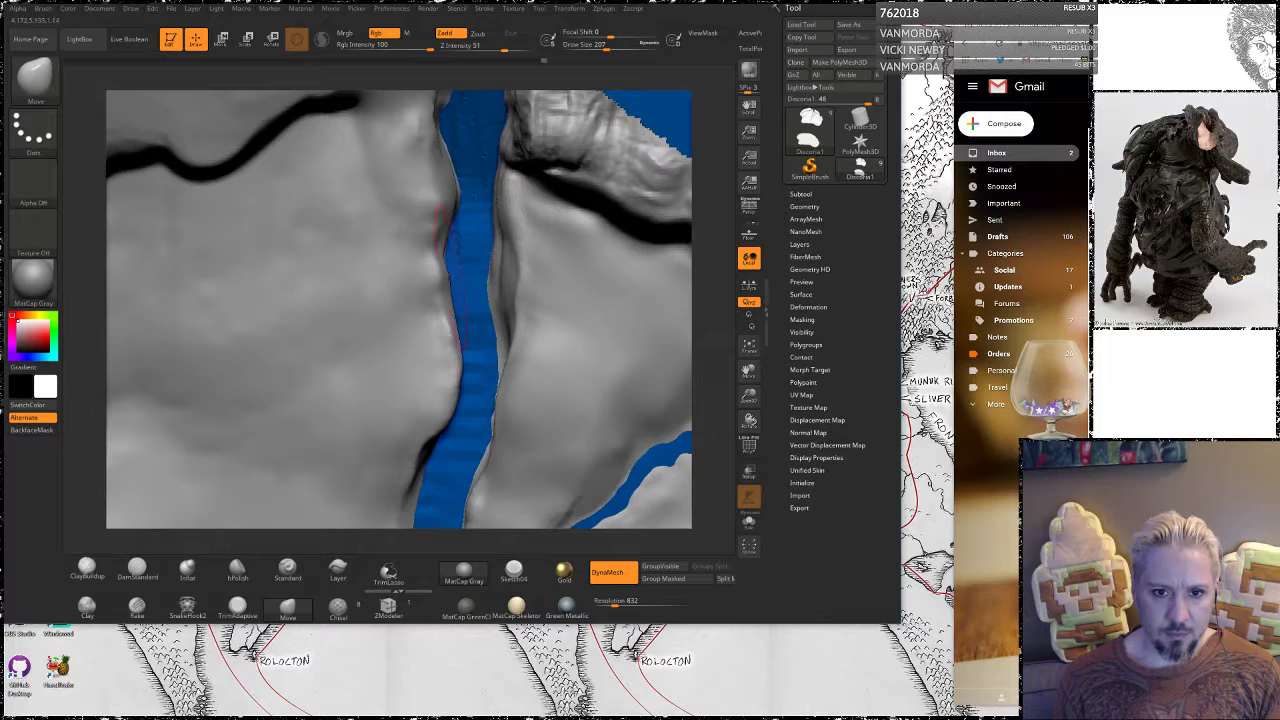
pyautogui.moveTo(455, 334); pyautogui.dragTo(482, 338)
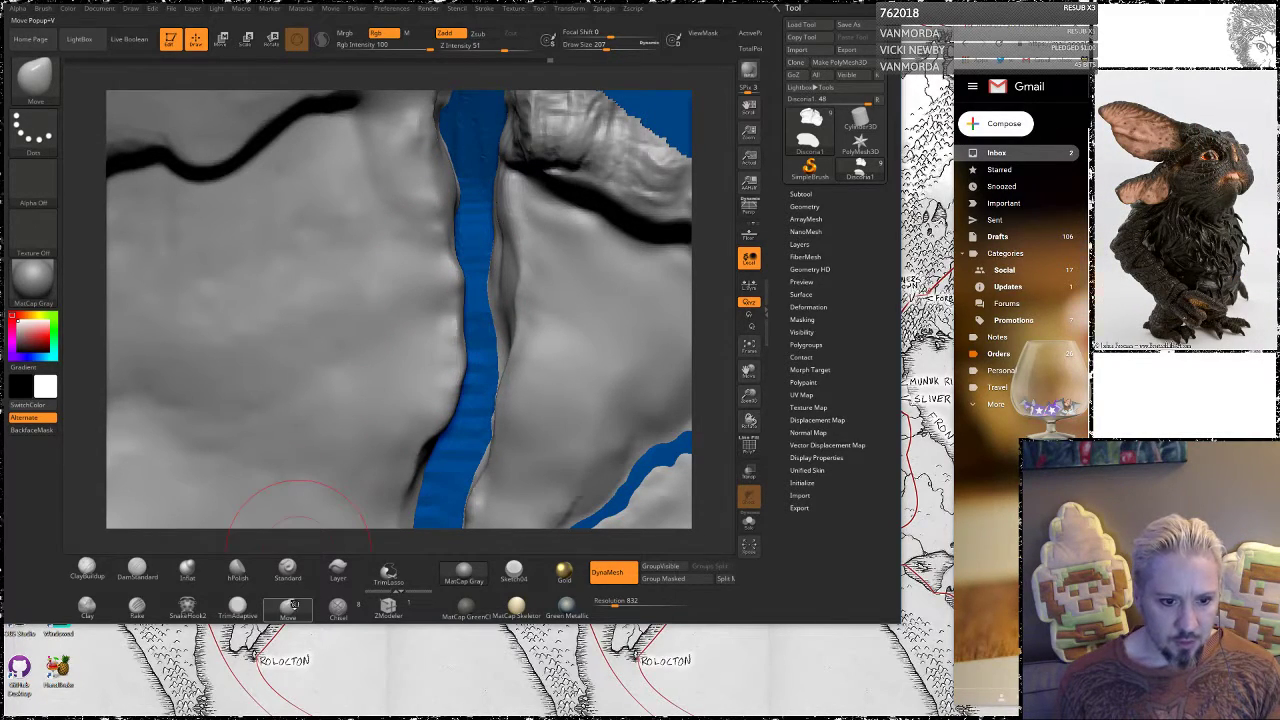
# With the Move Topological brush, bulge the bank into the river above the fork and reshape the bank just below
pyautogui.press('b')
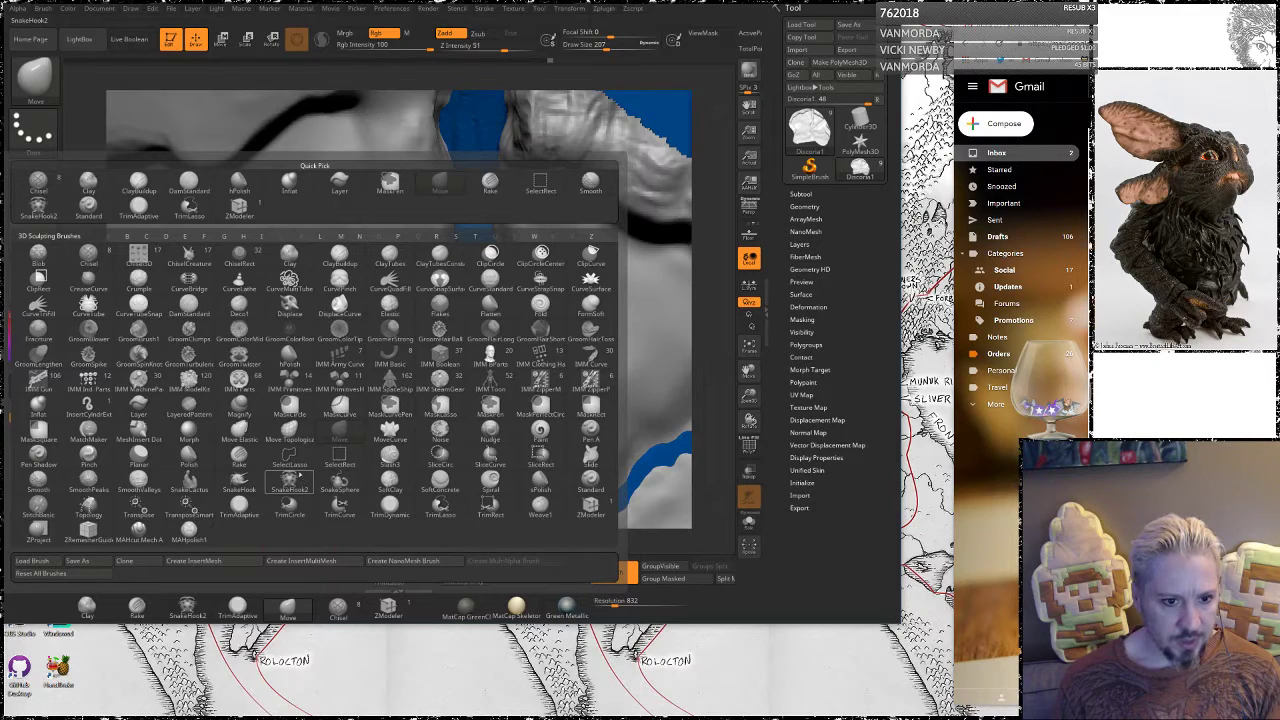
pyautogui.click(289, 430)
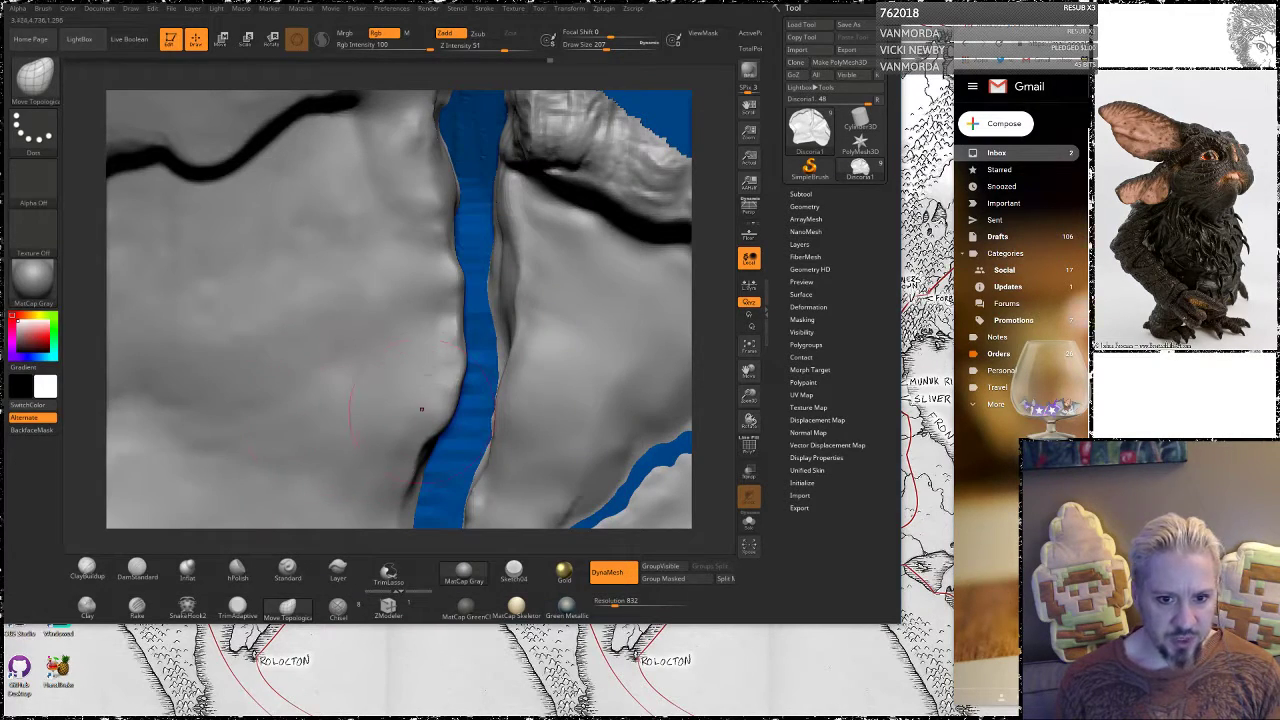
pyautogui.moveTo(418, 385)
pyautogui.mouseDown()
pyautogui.moveTo(470, 372)
pyautogui.moveTo(536, 390)
pyautogui.moveTo(492, 395)
pyautogui.mouseUp()
pyautogui.moveTo(421, 437)
pyautogui.mouseDown()
pyautogui.moveTo(471, 460)
pyautogui.moveTo(450, 492)
pyautogui.moveTo(406, 514)
pyautogui.mouseUp()
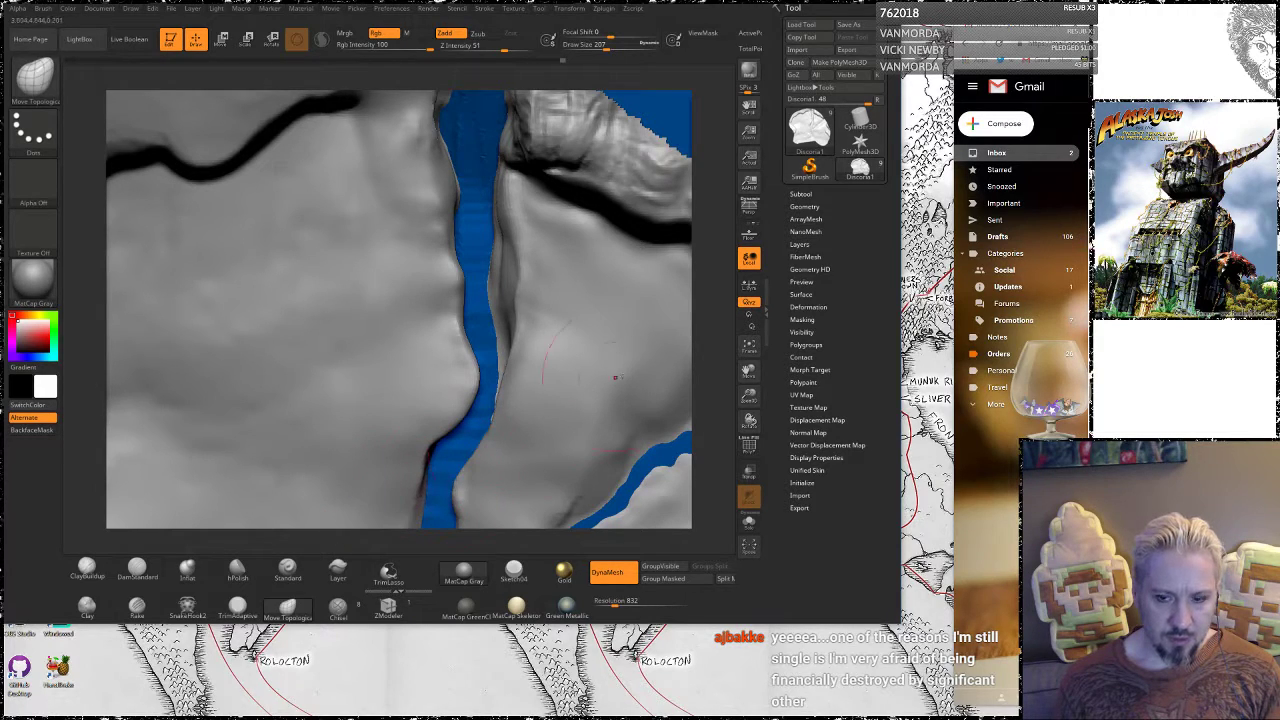
# Reshape the land beside the river fork and pull the upstream banks inward to make the channel narrower and more winding
pyautogui.keyDown('alt'); pyautogui.moveTo(712, 352); pyautogui.dragTo(704, 245); pyautogui.keyUp('alt')
pyautogui.moveTo(466, 414); pyautogui.dragTo(460, 414)
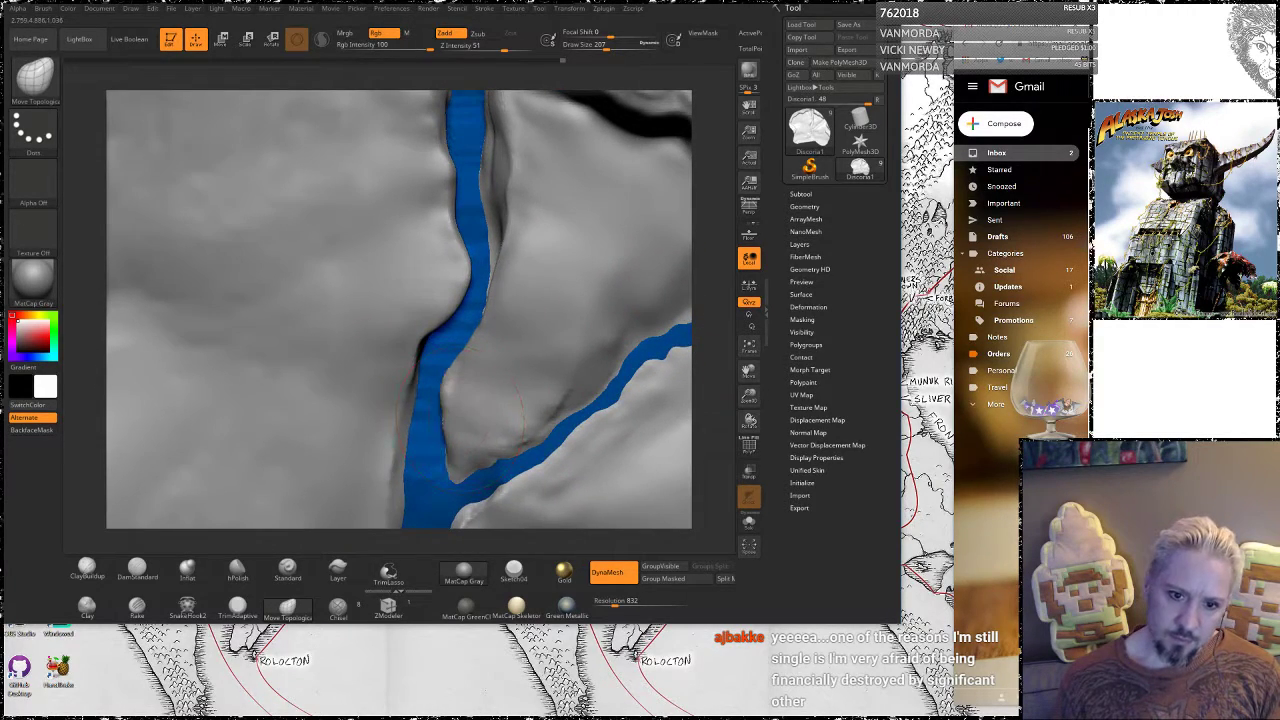
pyautogui.moveTo(393, 440)
pyautogui.mouseDown()
pyautogui.moveTo(383, 460)
pyautogui.moveTo(379, 430)
pyautogui.mouseUp()
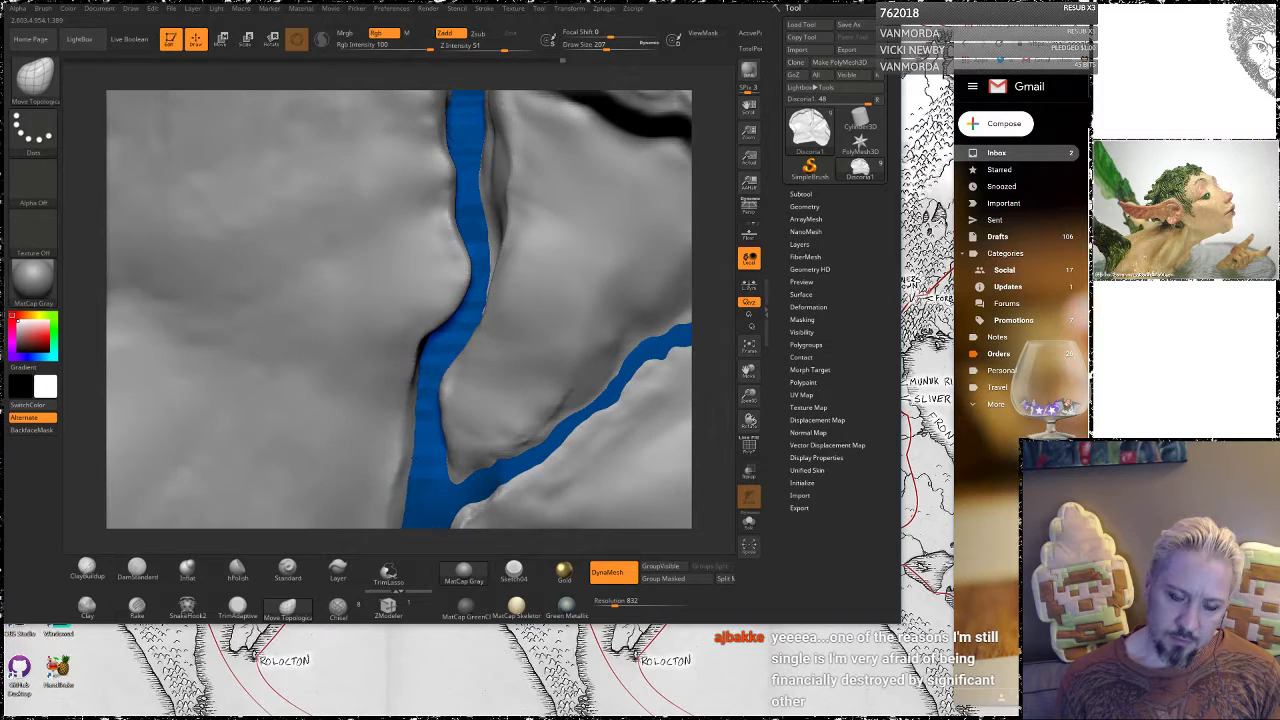
pyautogui.moveTo(513, 228)
pyautogui.mouseDown()
pyautogui.moveTo(495, 214)
pyautogui.moveTo(467, 222)
pyautogui.moveTo(490, 236)
pyautogui.mouseUp()
pyautogui.keyDown('alt'); pyautogui.moveTo(707, 181); pyautogui.dragTo(695, 232); pyautogui.keyUp('alt')
pyautogui.moveTo(434, 265); pyautogui.dragTo(458, 262)
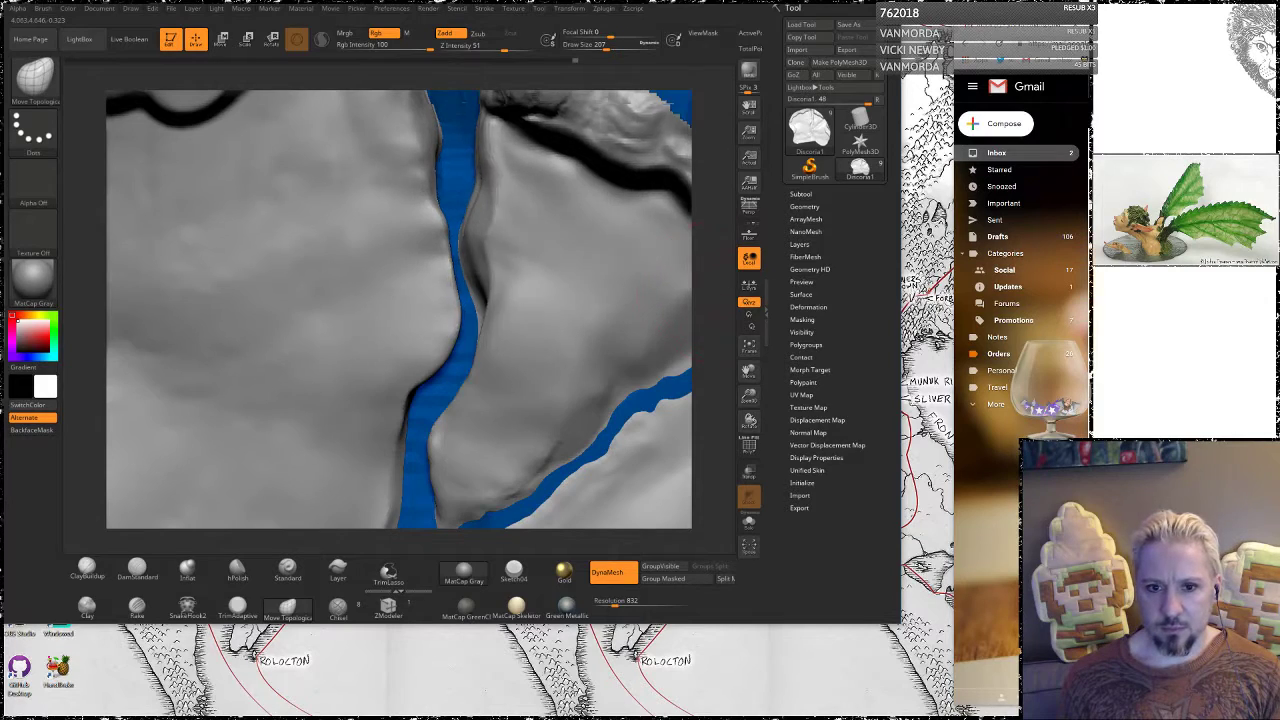
# Set the ClayBuildup brush to draw size 90 and add rough rock strokes to the upstream river wall opposite the fork
pyautogui.moveTo(726, 285); pyautogui.dragTo(499, 390)
pyautogui.moveTo(709, 180); pyautogui.dragTo(699, 175)
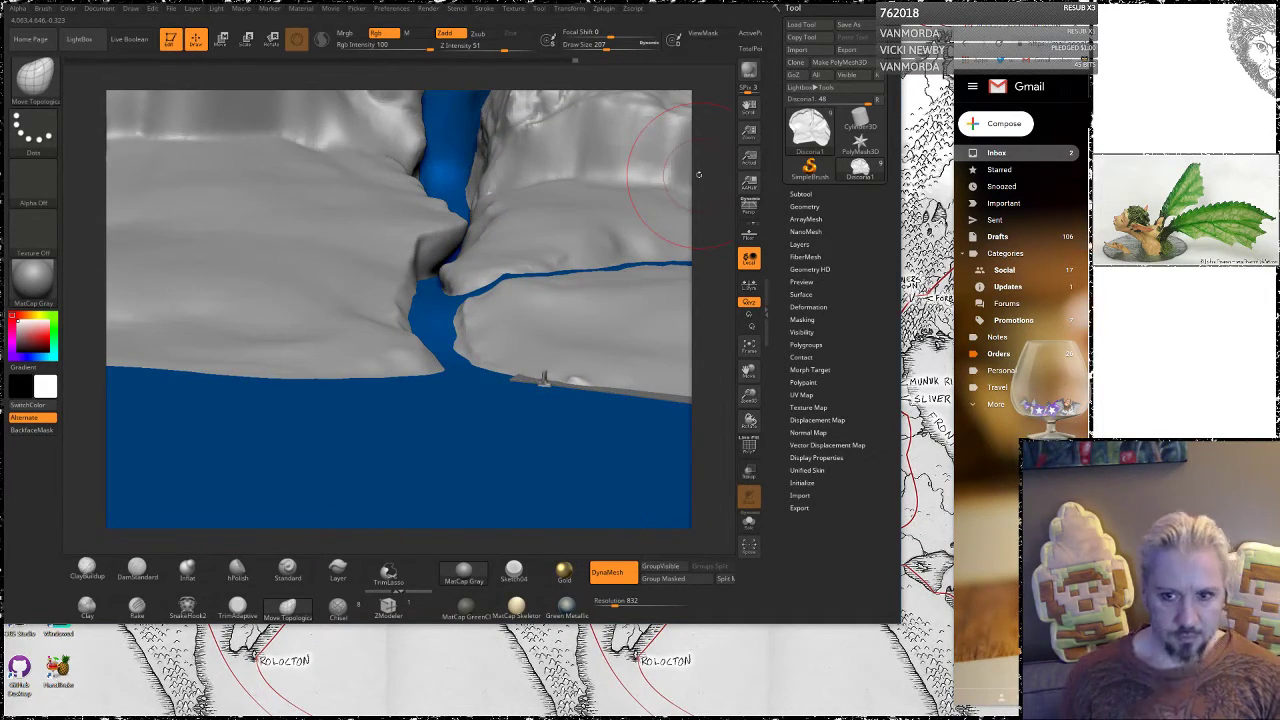
pyautogui.click(87, 568)
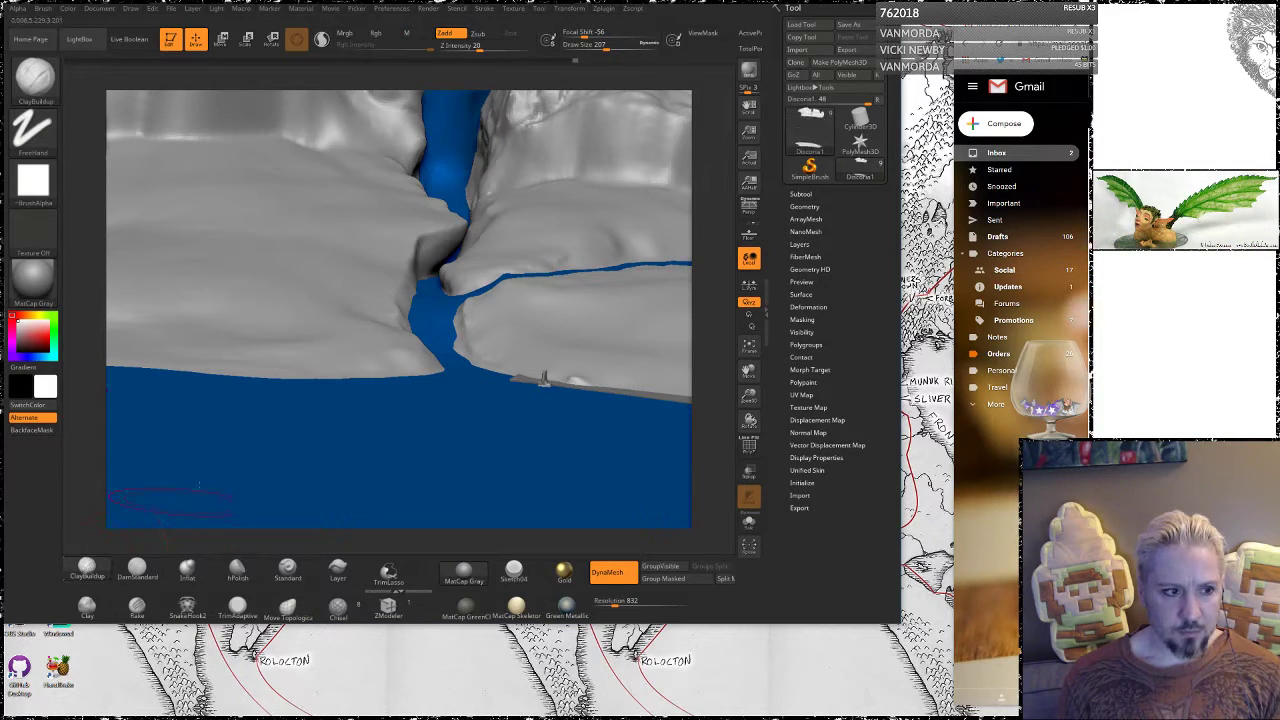
pyautogui.press('space')
pyautogui.moveTo(554, 294); pyautogui.dragTo(535, 291)
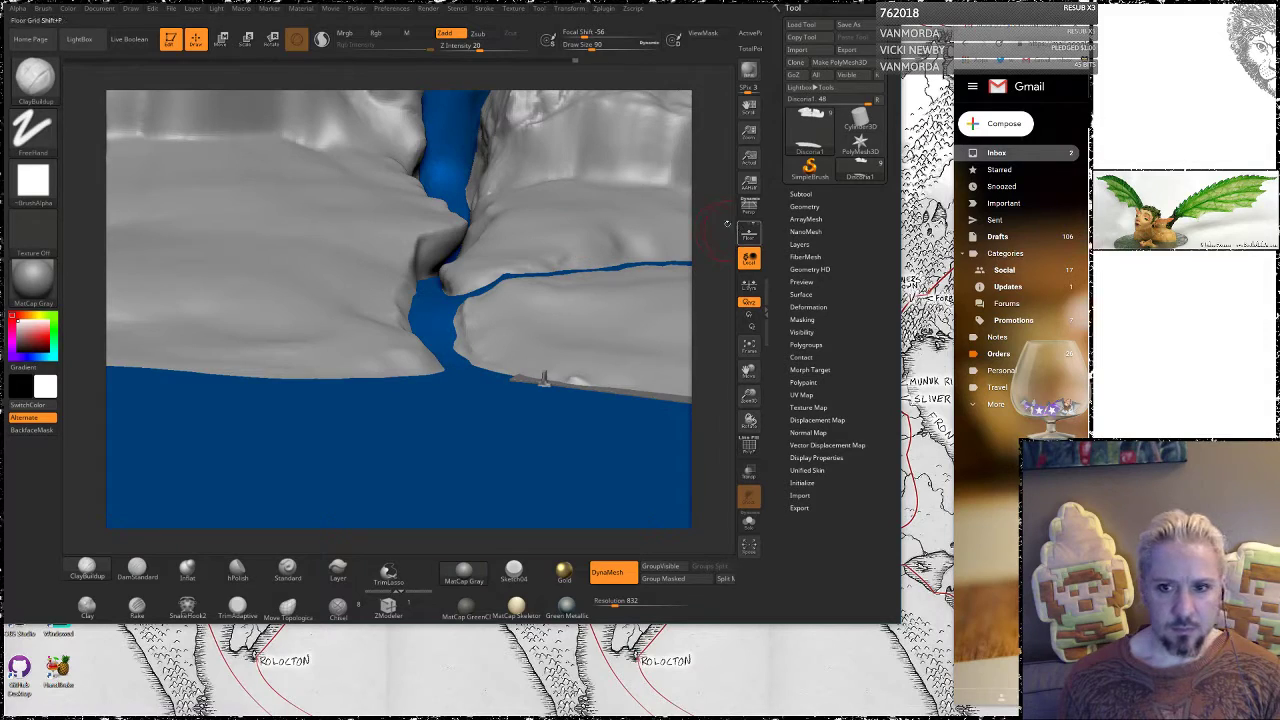
pyautogui.moveTo(745, 230); pyautogui.dragTo(733, 226)
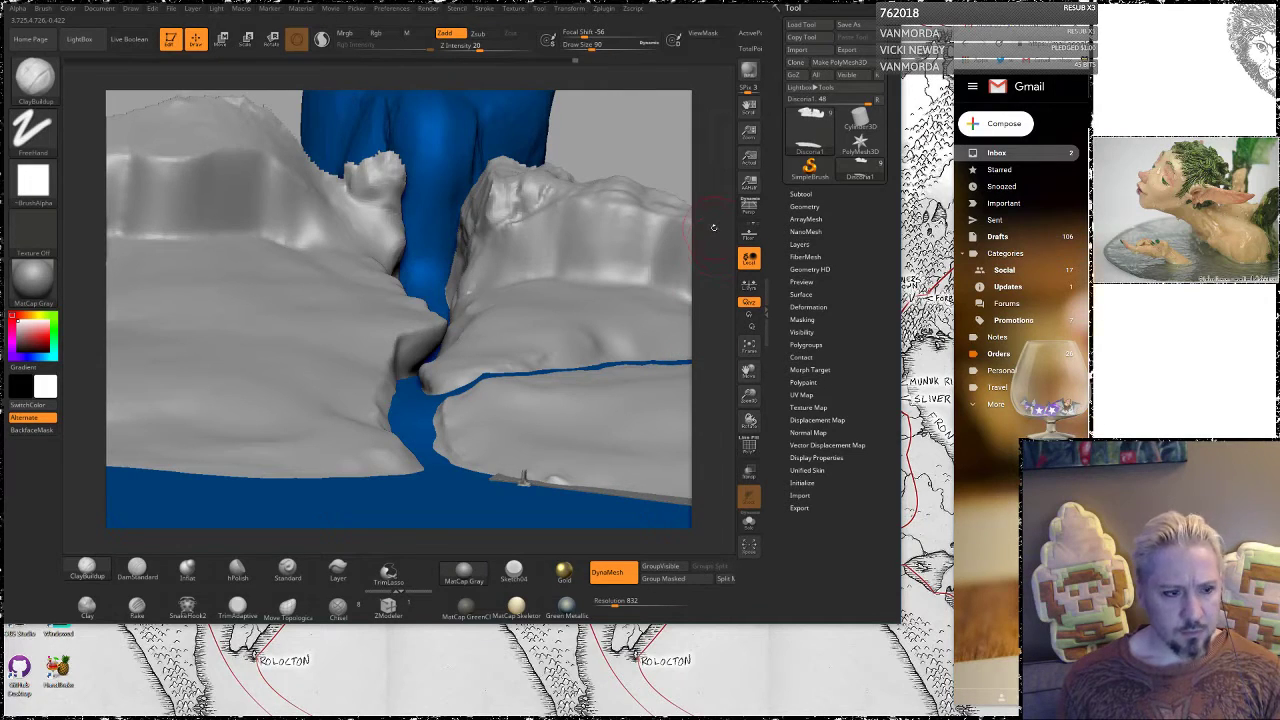
pyautogui.moveTo(713, 227); pyautogui.dragTo(708, 250)
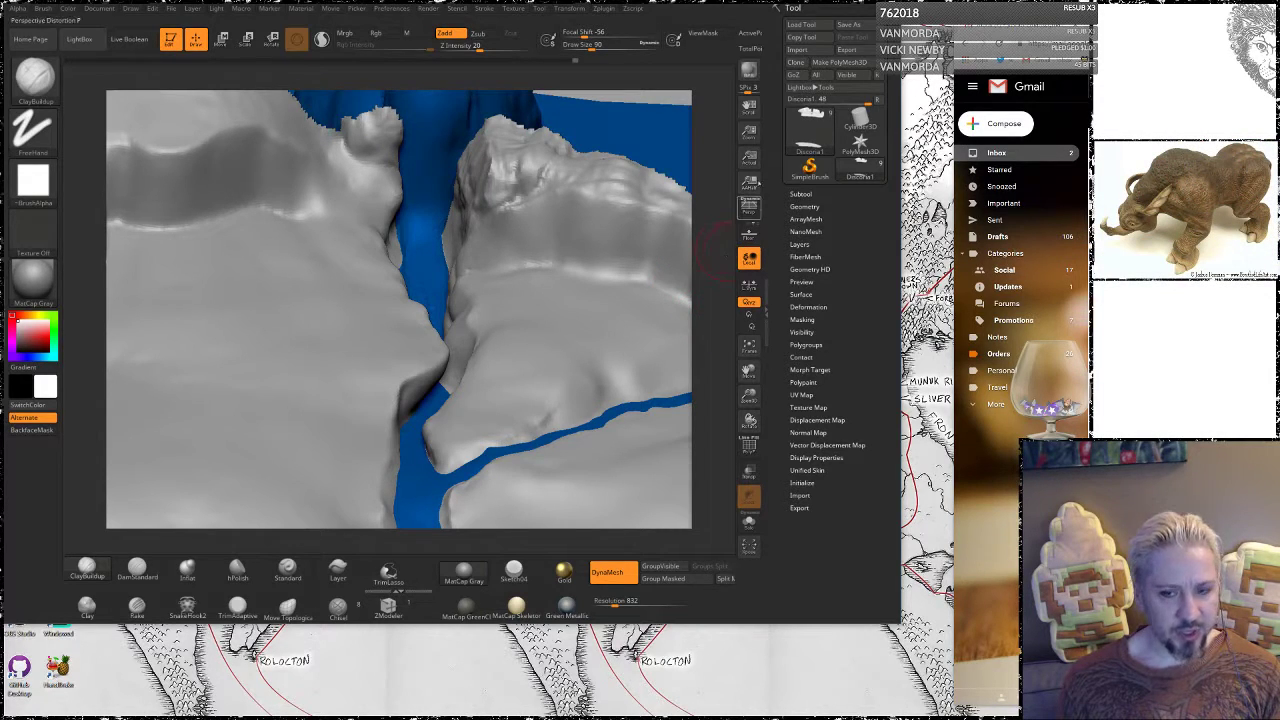
pyautogui.moveTo(715, 236)
pyautogui.mouseDown()
pyautogui.moveTo(714, 362)
pyautogui.moveTo(709, 306)
pyautogui.moveTo(655, 290)
pyautogui.mouseUp()
pyautogui.moveTo(423, 226)
pyautogui.mouseDown()
pyautogui.moveTo(430, 250)
pyautogui.moveTo(460, 226)
pyautogui.moveTo(458, 209)
pyautogui.moveTo(463, 308)
pyautogui.mouseUp()
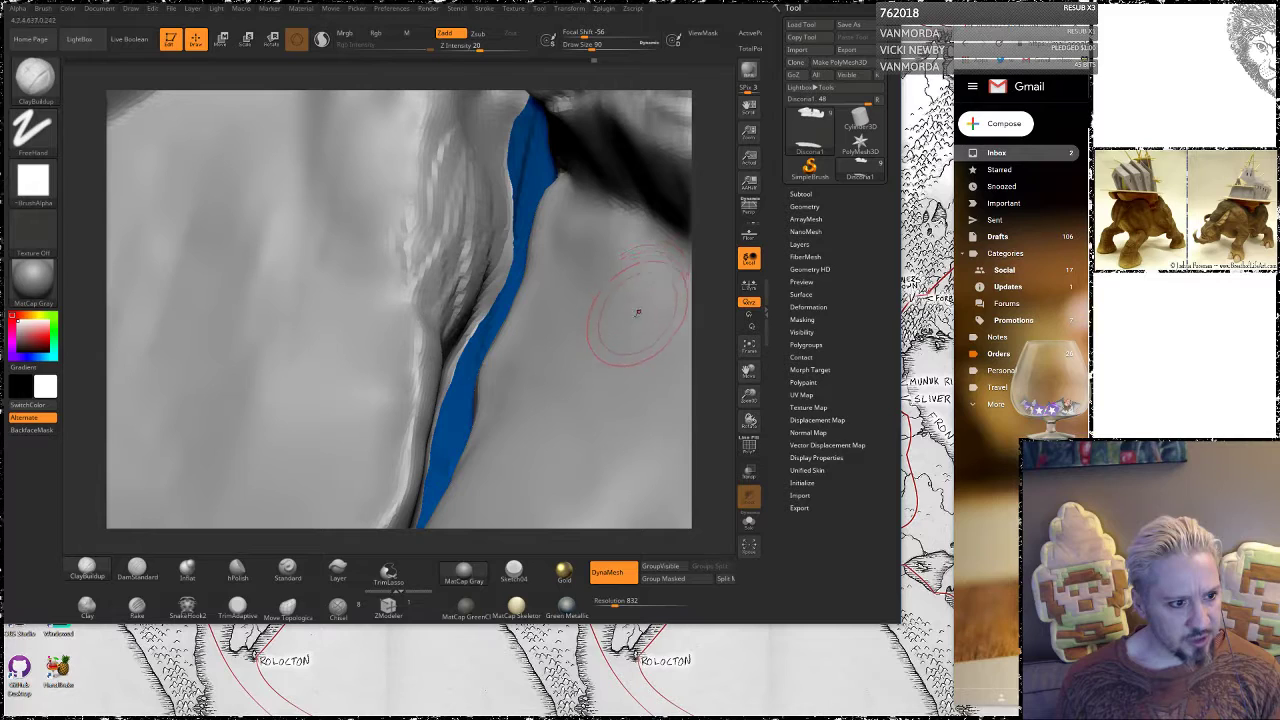
# Build up layered rock texture along the steep bank face around and beneath the bulge just above the fork
pyautogui.moveTo(702, 359)
pyautogui.mouseDown()
pyautogui.moveTo(715, 363)
pyautogui.moveTo(723, 326)
pyautogui.mouseUp()
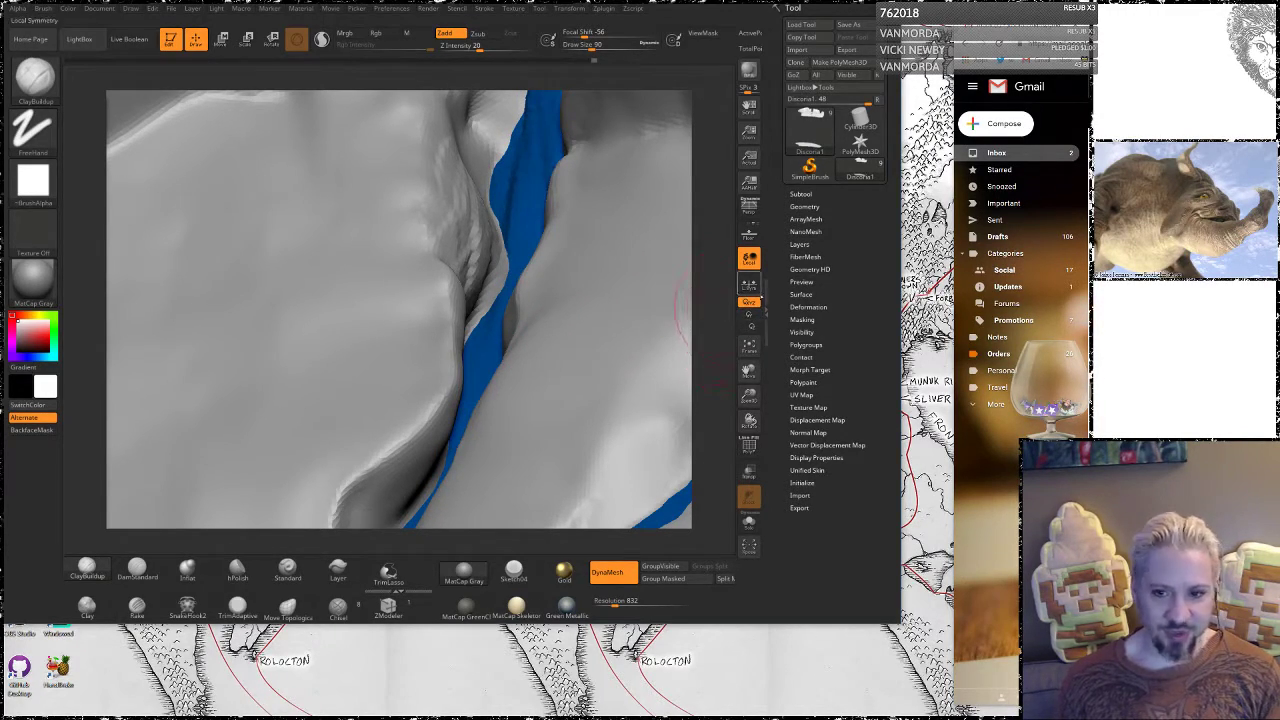
pyautogui.moveTo(719, 323)
pyautogui.mouseDown()
pyautogui.moveTo(722, 309)
pyautogui.moveTo(711, 321)
pyautogui.mouseUp()
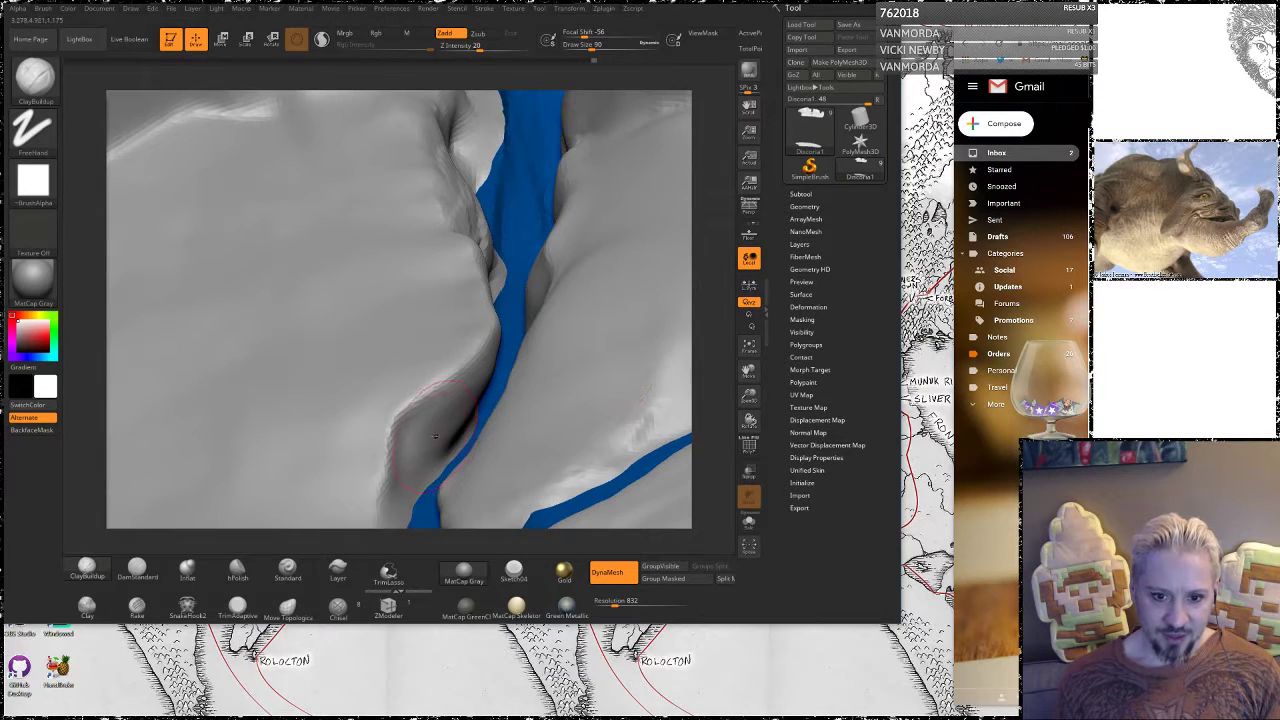
pyautogui.moveTo(435, 436); pyautogui.dragTo(464, 412)
pyautogui.moveTo(698, 305); pyautogui.dragTo(601, 328)
pyautogui.moveTo(539, 282); pyautogui.dragTo(515, 338)
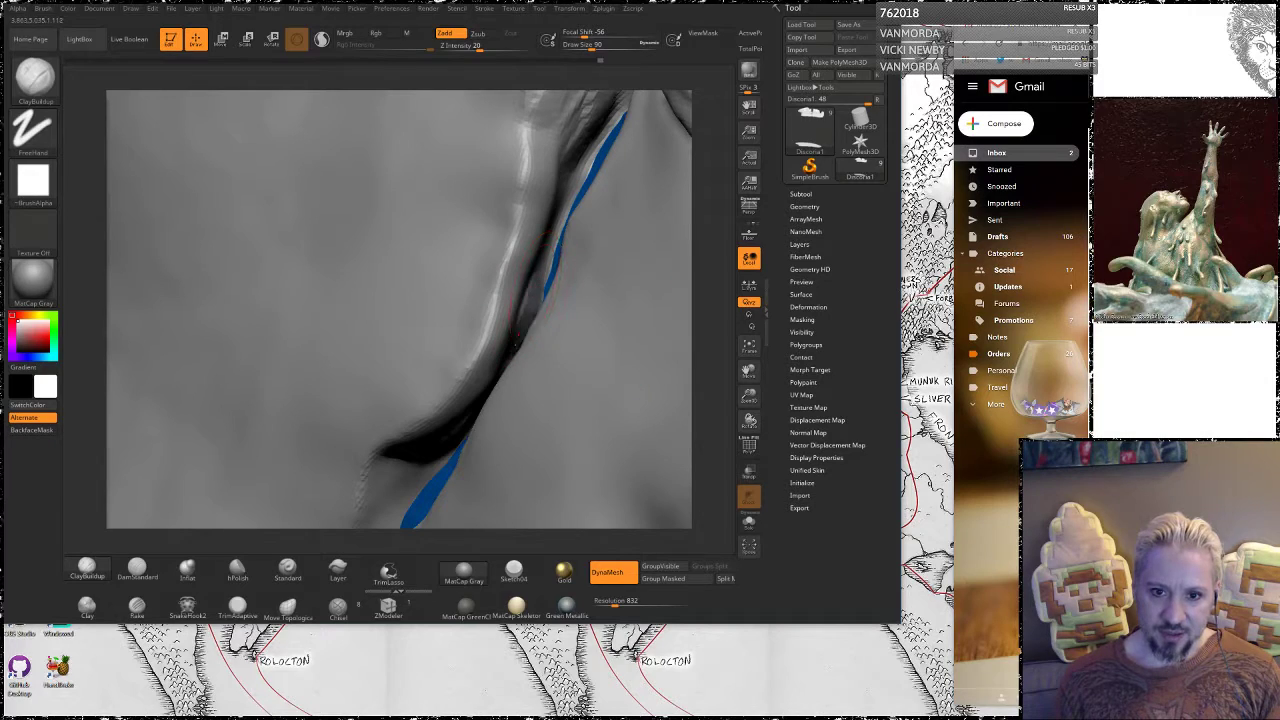
pyautogui.moveTo(713, 259)
pyautogui.mouseDown()
pyautogui.moveTo(720, 235)
pyautogui.moveTo(705, 262)
pyautogui.mouseUp()
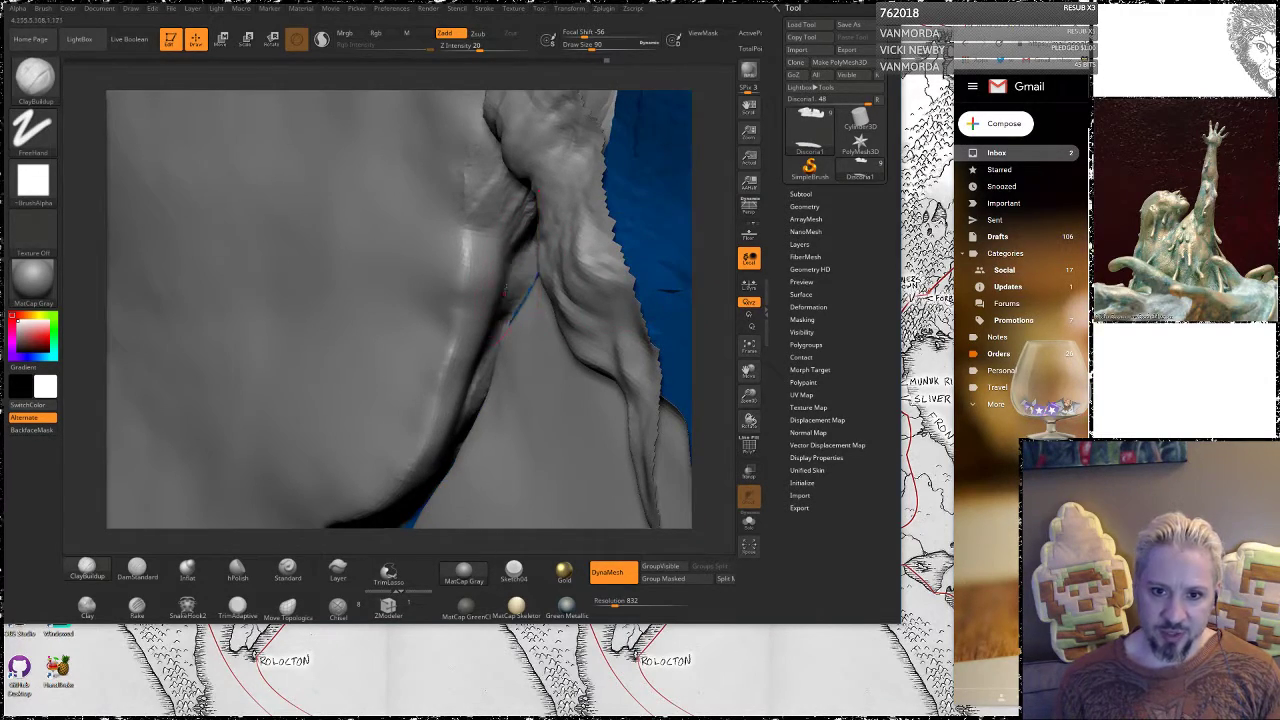
pyautogui.moveTo(478, 350); pyautogui.dragTo(508, 303)
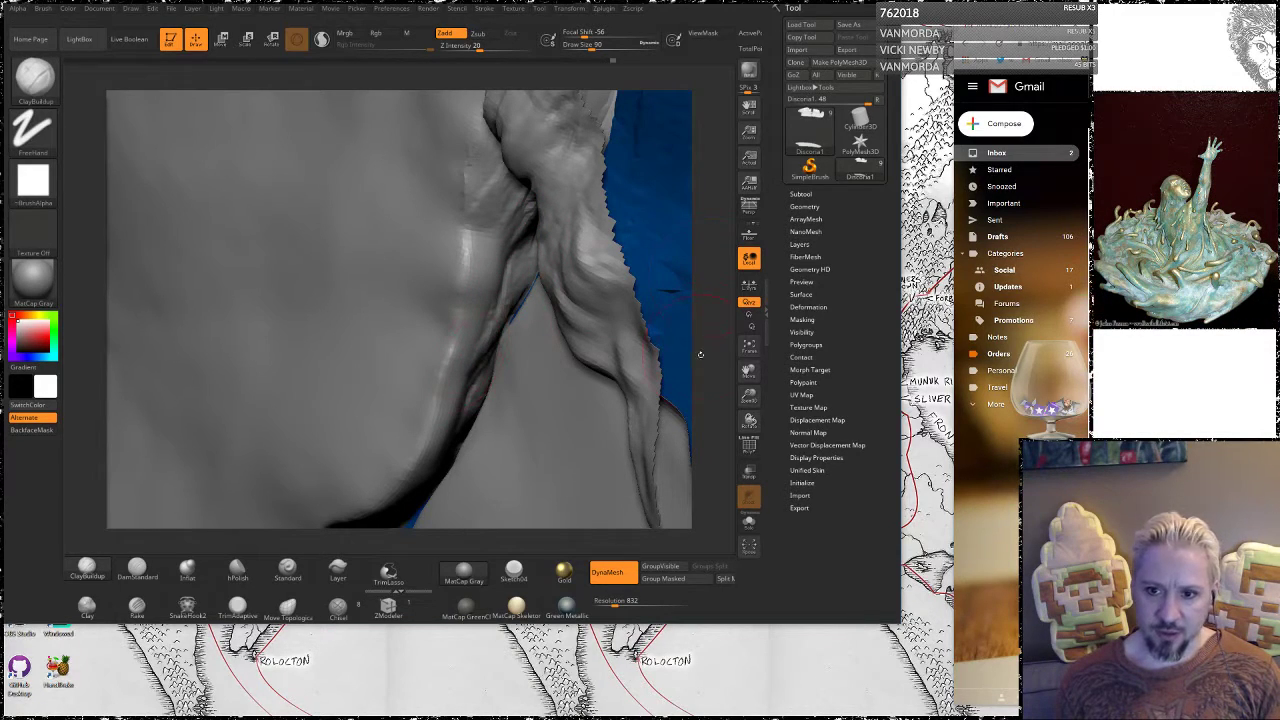
pyautogui.keyDown('alt'); pyautogui.moveTo(701, 355); pyautogui.dragTo(708, 186); pyautogui.keyUp('alt')
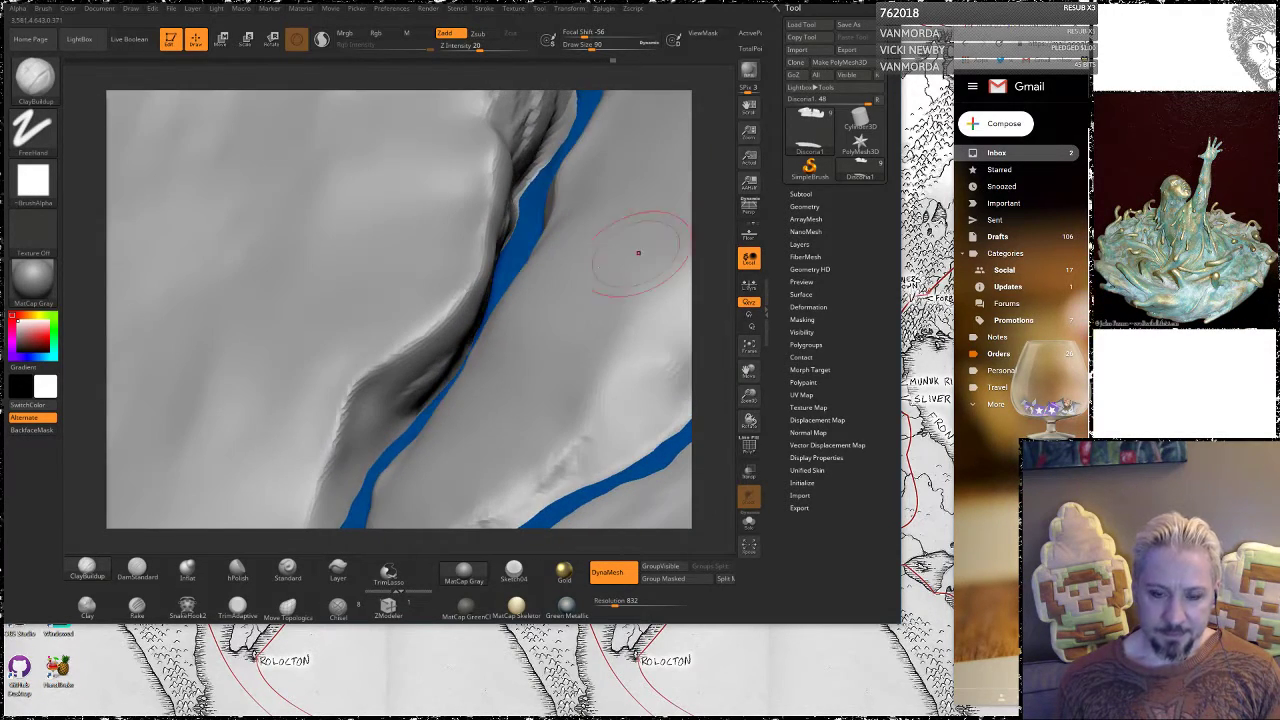
pyautogui.moveTo(474, 336)
pyautogui.mouseDown()
pyautogui.moveTo(427, 391)
pyautogui.moveTo(388, 405)
pyautogui.moveTo(418, 392)
pyautogui.mouseUp()
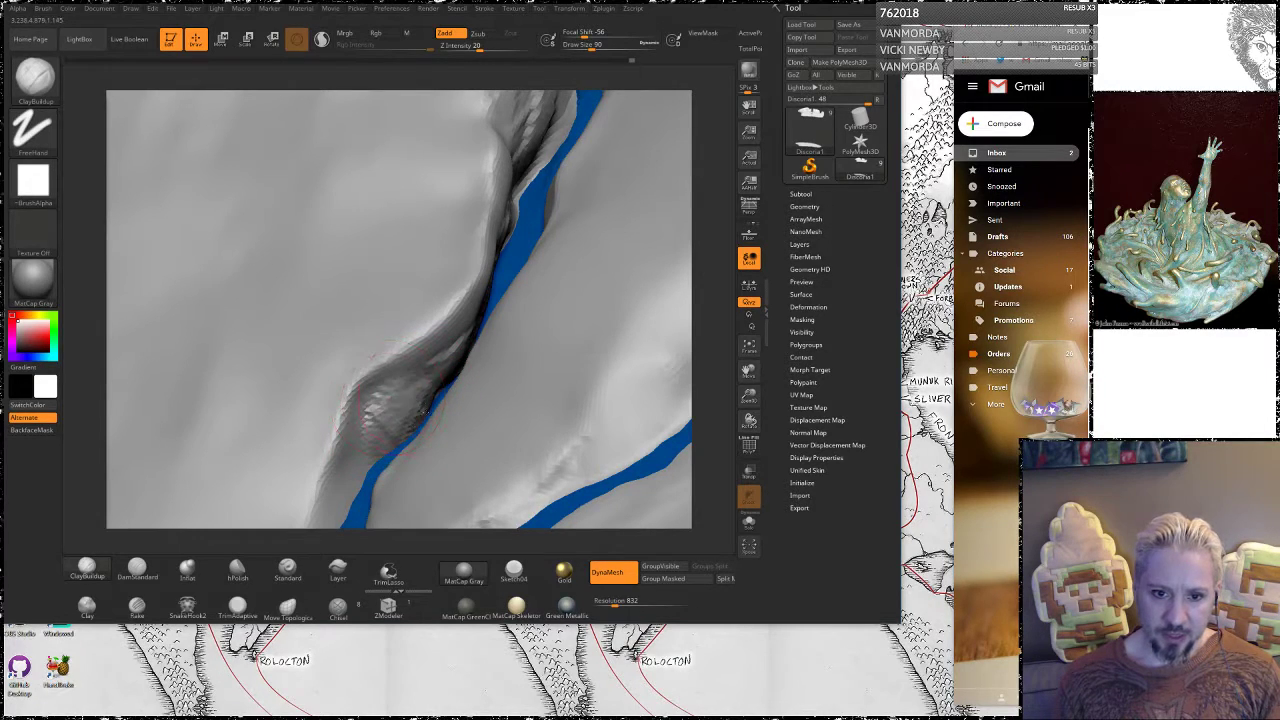
pyautogui.moveTo(566, 238)
pyautogui.mouseDown(button='right')
pyautogui.moveTo(550, 256)
pyautogui.moveTo(540, 248)
pyautogui.mouseUp(button='right')
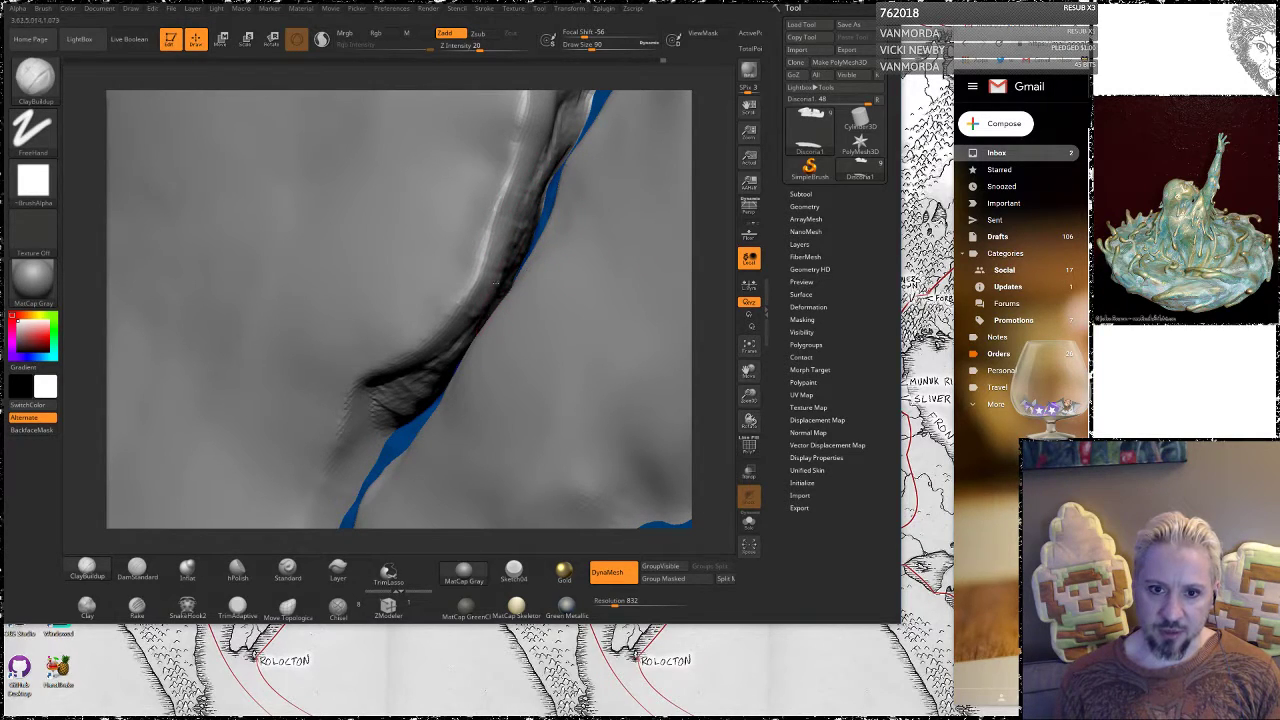
# Add ClayBuildup rock strokes to the fork-side cliff wall of the narrow upstream channel, facing the bulging bank
pyautogui.moveTo(690, 305); pyautogui.dragTo(539, 298, button='right')
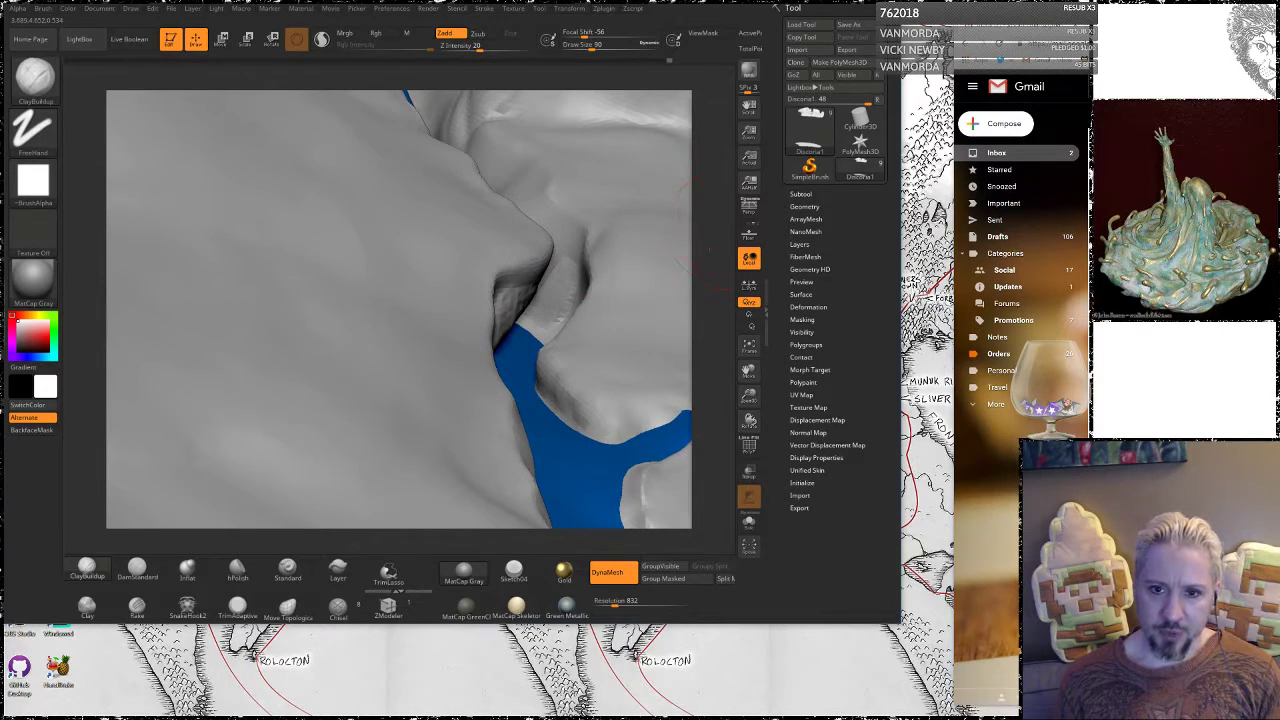
pyautogui.moveTo(705, 225); pyautogui.dragTo(561, 278, button='right')
pyautogui.moveTo(534, 269)
pyautogui.mouseDown()
pyautogui.moveTo(568, 262)
pyautogui.moveTo(536, 202)
pyautogui.mouseUp()
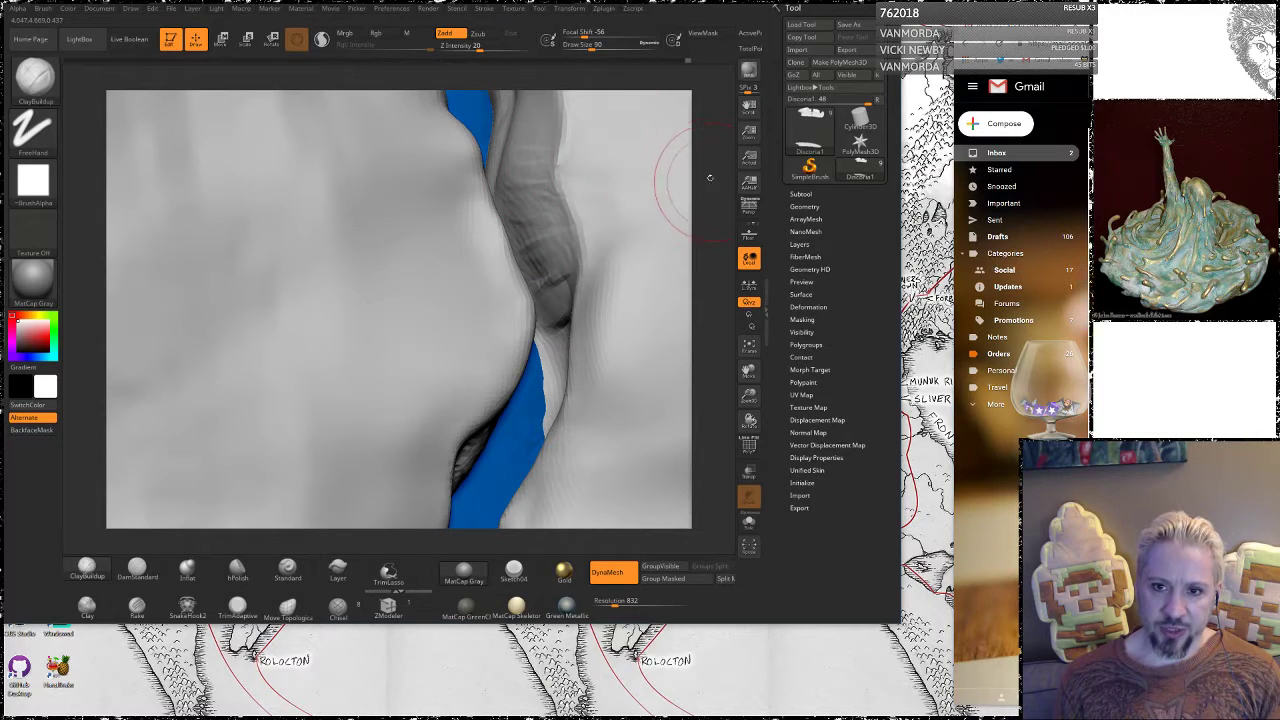
pyautogui.keyDown('alt'); pyautogui.moveTo(710, 178); pyautogui.dragTo(722, 302); pyautogui.keyUp('alt')
pyautogui.moveTo(534, 284)
pyautogui.mouseDown()
pyautogui.moveTo(530, 258)
pyautogui.moveTo(550, 242)
pyautogui.mouseUp()
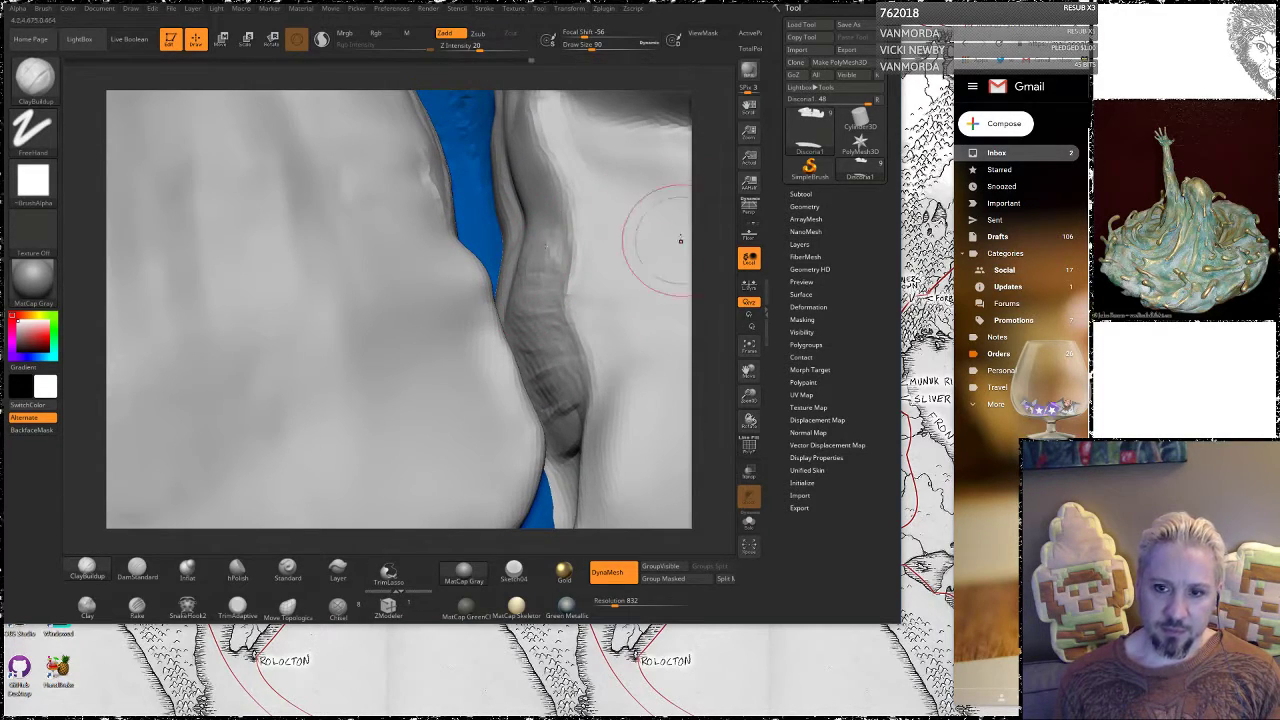
pyautogui.moveTo(680, 240); pyautogui.dragTo(537, 218, button='right')
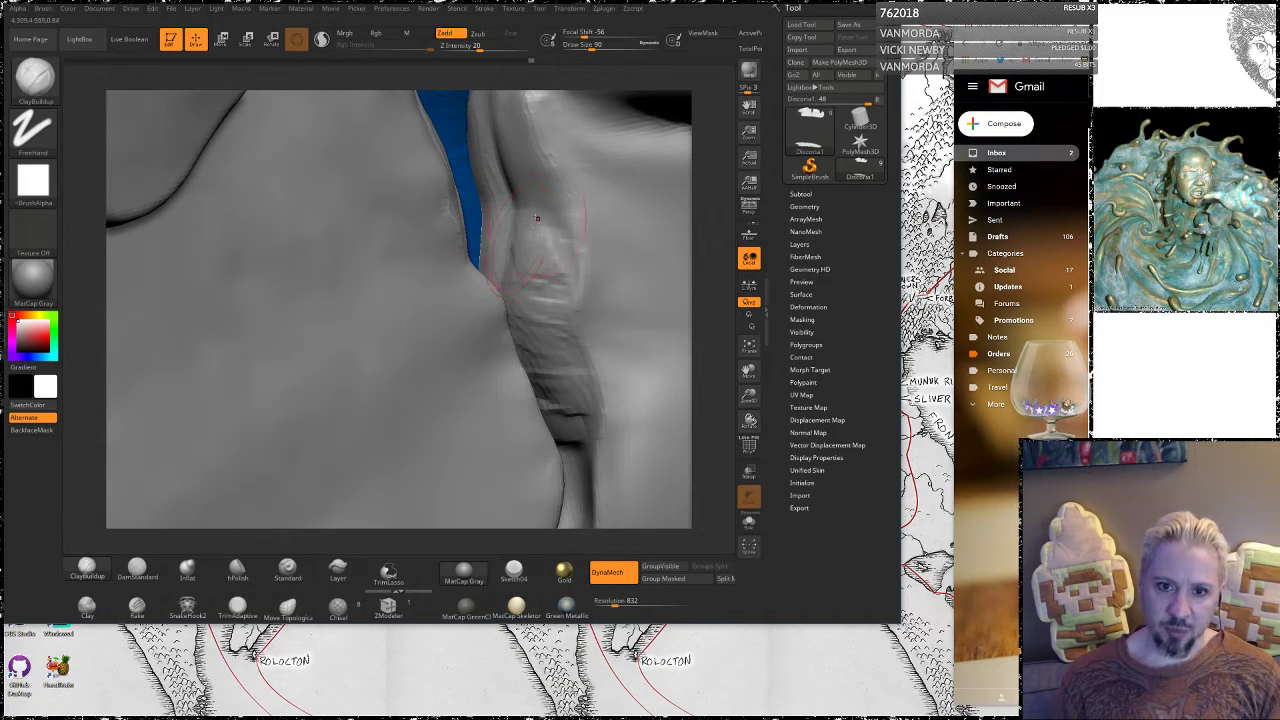
pyautogui.moveTo(537, 218)
pyautogui.mouseDown()
pyautogui.moveTo(530, 122)
pyautogui.moveTo(509, 203)
pyautogui.mouseUp()
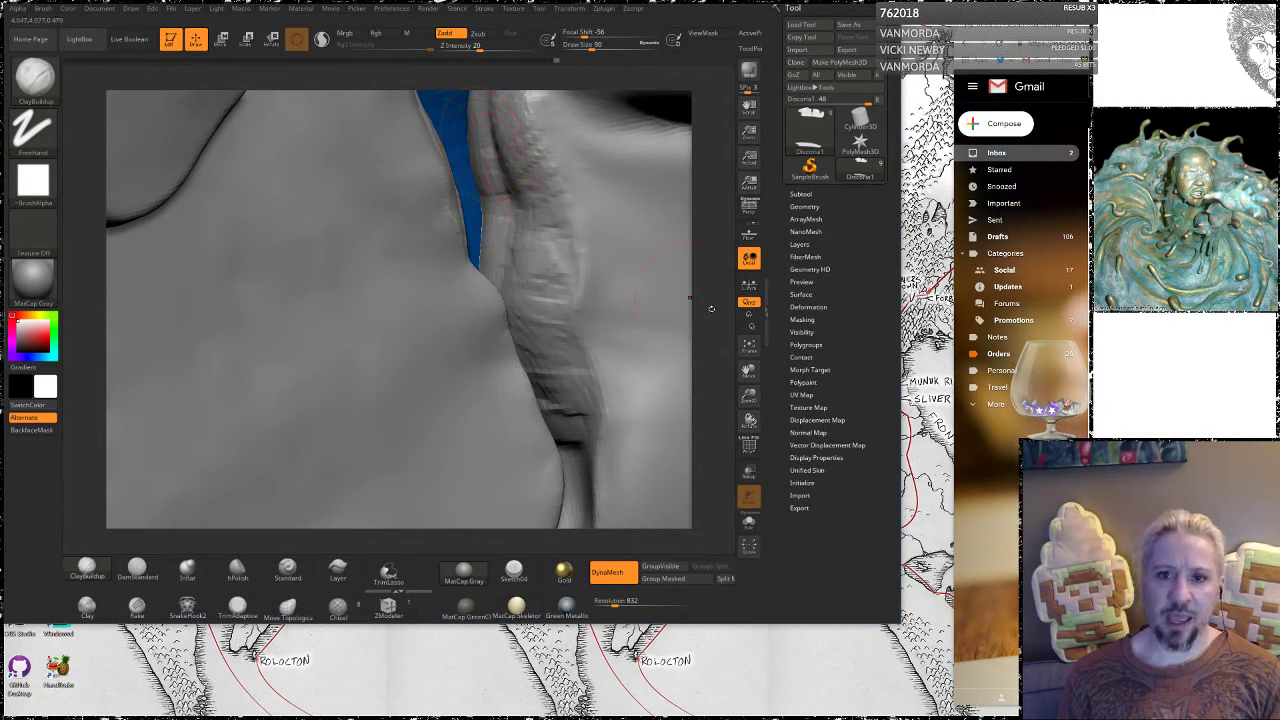
pyautogui.moveTo(707, 372); pyautogui.dragTo(661, 306)
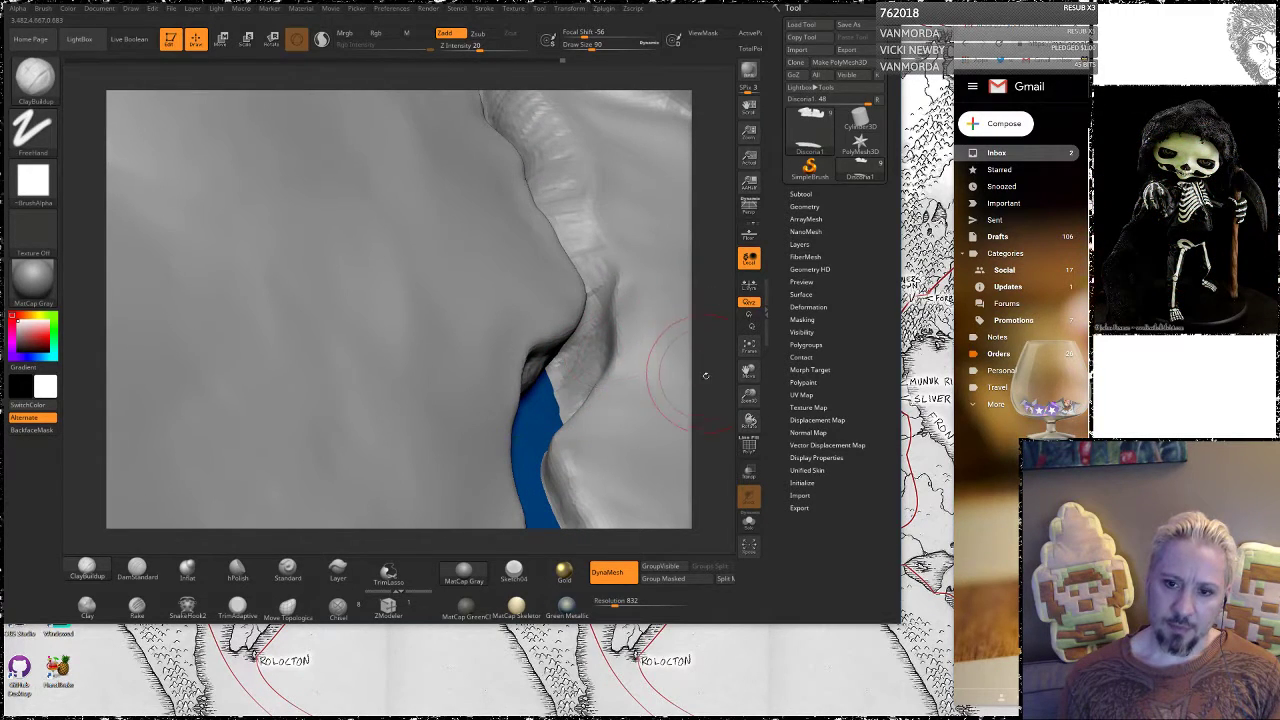
# Continue the ClayBuildup rock texture along the main river's outer bank, from opposite the fork down to the river mouth
pyautogui.moveTo(706, 376)
pyautogui.mouseDown()
pyautogui.moveTo(704, 326)
pyautogui.moveTo(588, 342)
pyautogui.mouseUp()
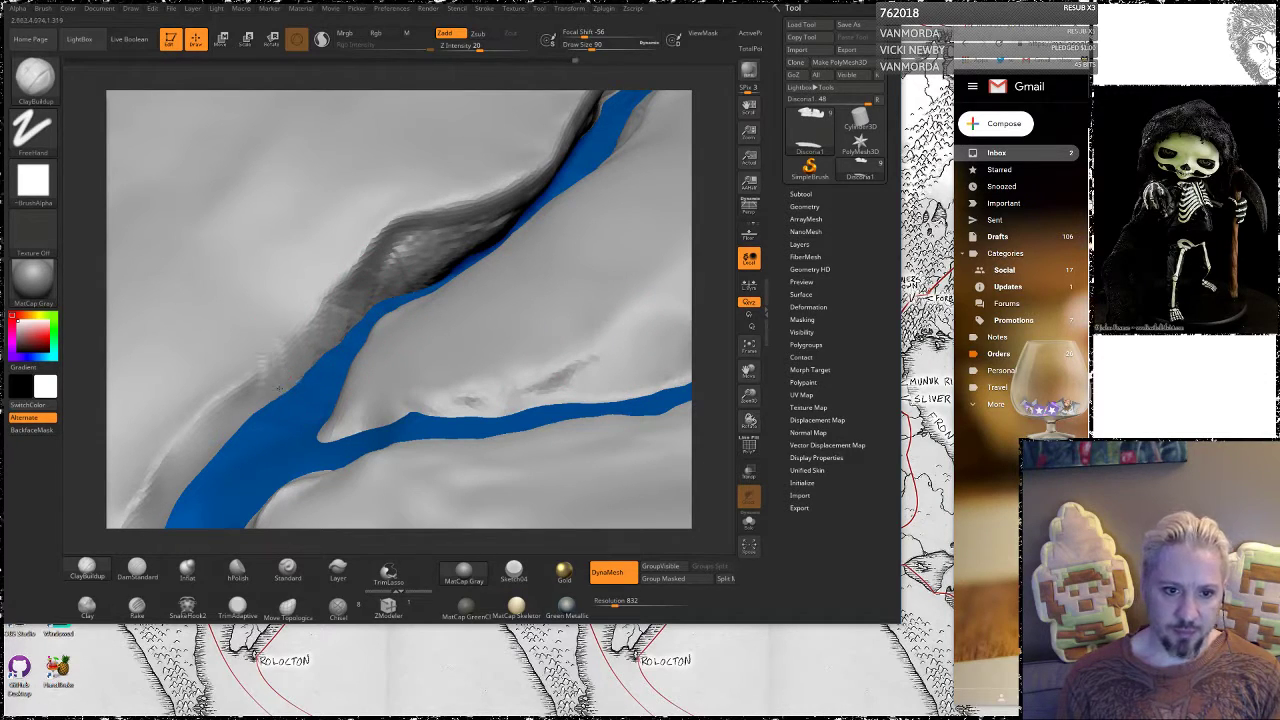
pyautogui.moveTo(245, 415); pyautogui.dragTo(186, 466)
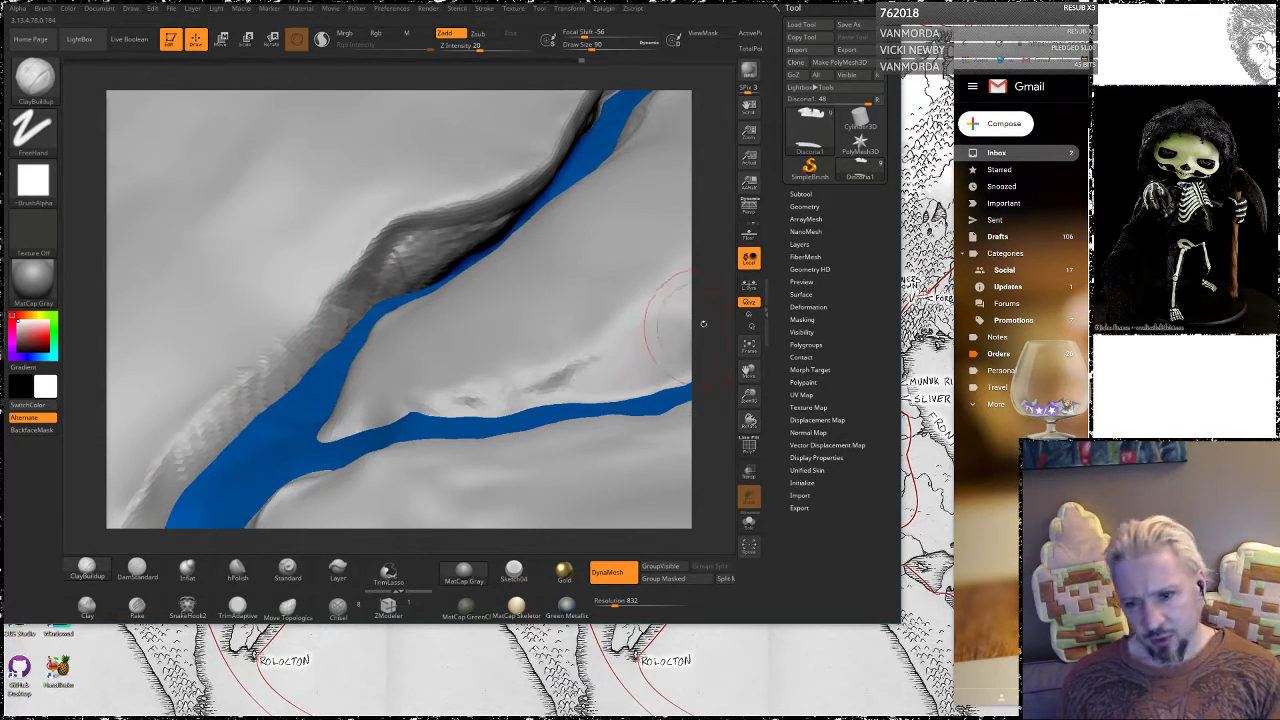
pyautogui.moveTo(703, 323); pyautogui.dragTo(714, 252)
pyautogui.press('shift')
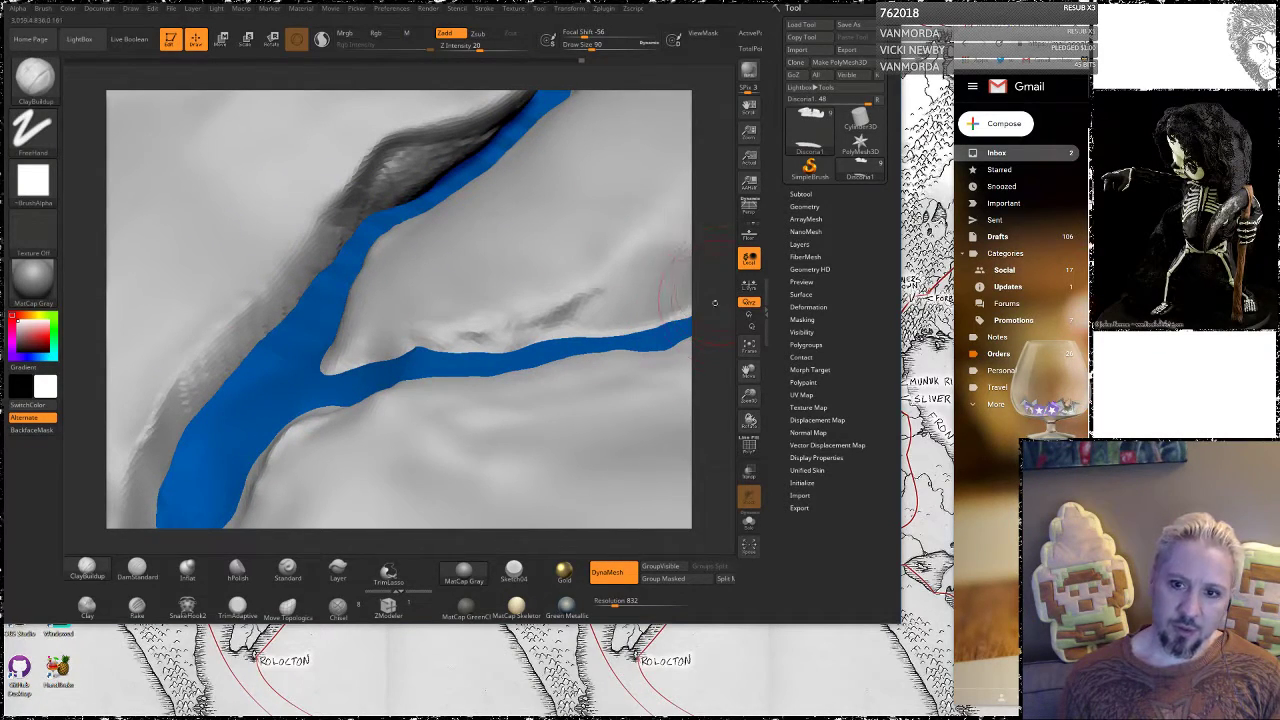
pyautogui.keyDown('alt'); pyautogui.moveTo(715, 303); pyautogui.dragTo(769, 180); pyautogui.keyUp('alt')
pyautogui.moveTo(236, 280)
pyautogui.mouseDown()
pyautogui.moveTo(212, 356)
pyautogui.moveTo(208, 452)
pyautogui.mouseUp()
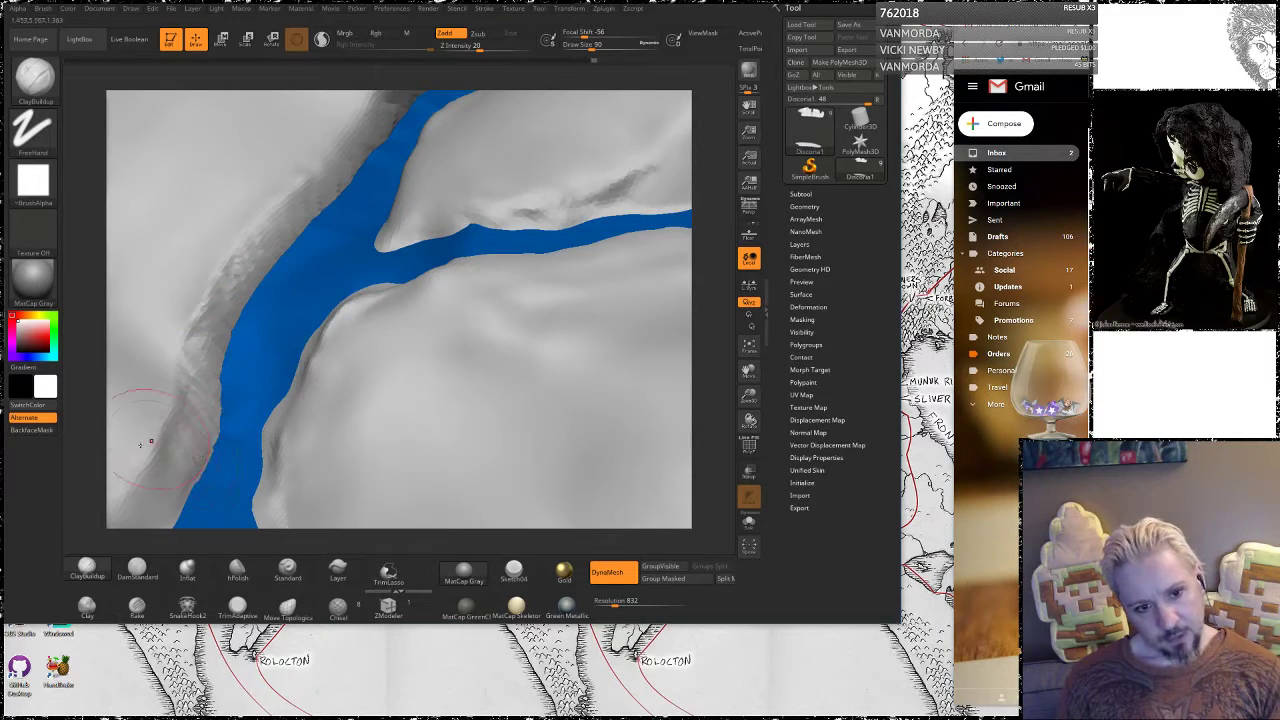
pyautogui.moveTo(86, 446); pyautogui.dragTo(190, 345)
pyautogui.moveTo(301, 340)
pyautogui.mouseDown()
pyautogui.moveTo(255, 400)
pyautogui.moveTo(190, 428)
pyautogui.mouseUp()
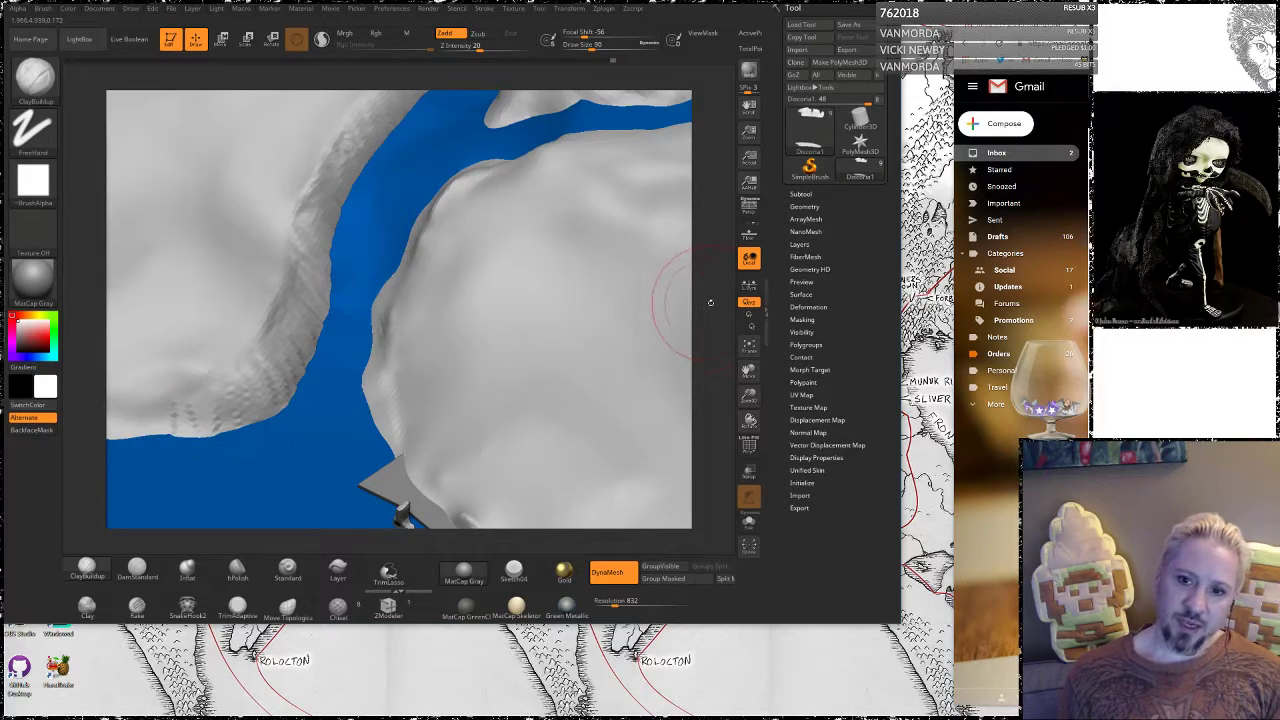
# Set the brush's draw size to 31 and roughen the river-facing edge of the landmass below the tributary, around its corner
pyautogui.moveTo(710, 302); pyautogui.dragTo(718, 245)
pyautogui.press('space')
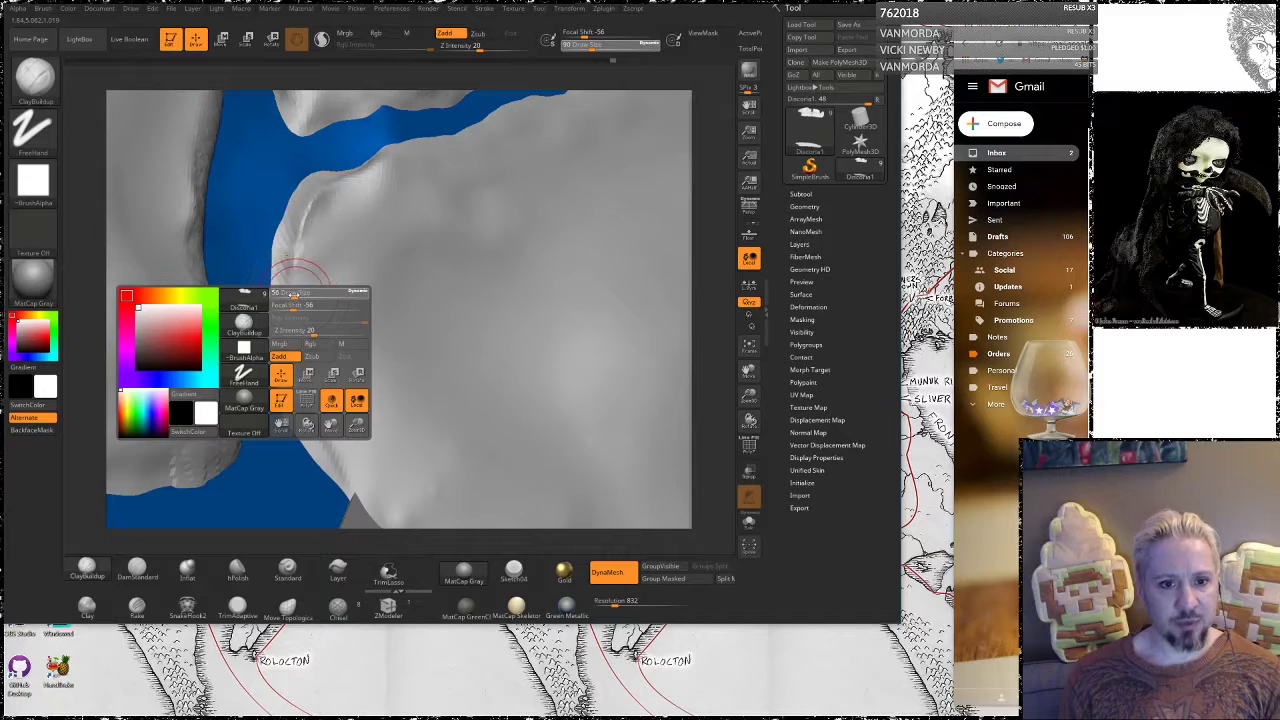
pyautogui.moveTo(294, 294); pyautogui.dragTo(286, 294)
pyautogui.moveTo(300, 207)
pyautogui.mouseDown()
pyautogui.moveTo(275, 275)
pyautogui.moveTo(273, 368)
pyautogui.mouseUp()
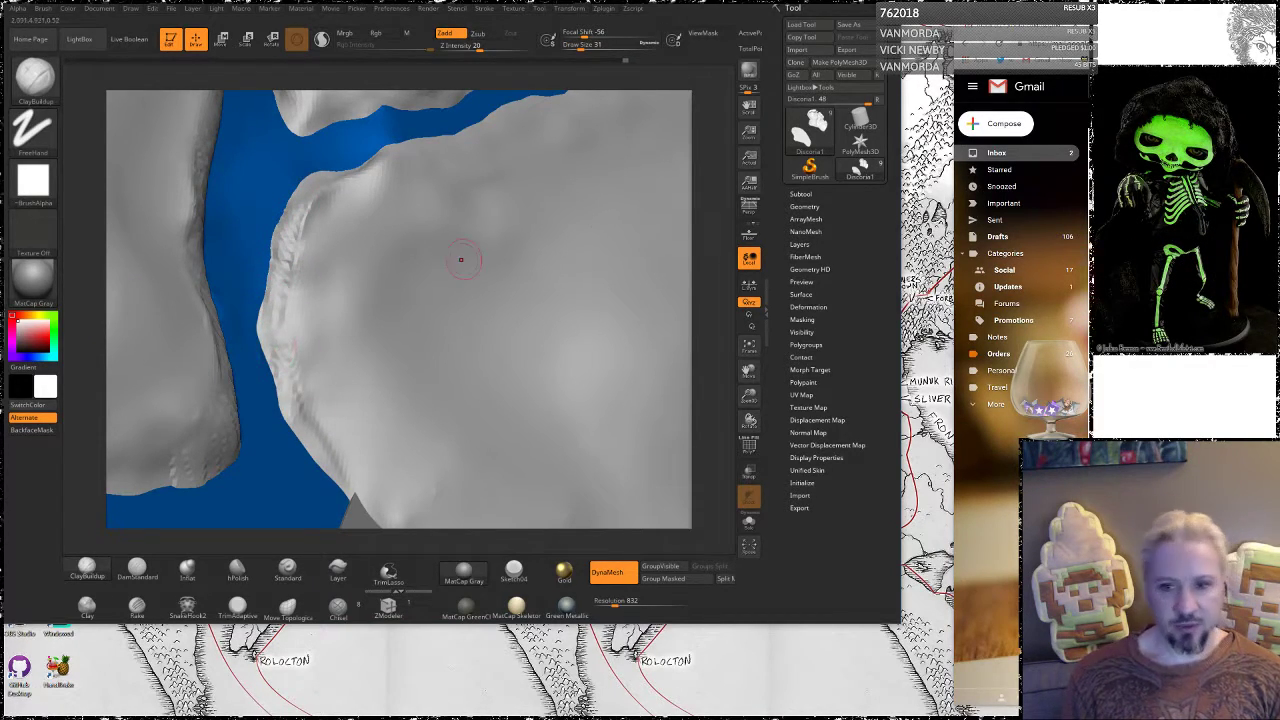
pyautogui.moveTo(722, 148); pyautogui.dragTo(685, 224)
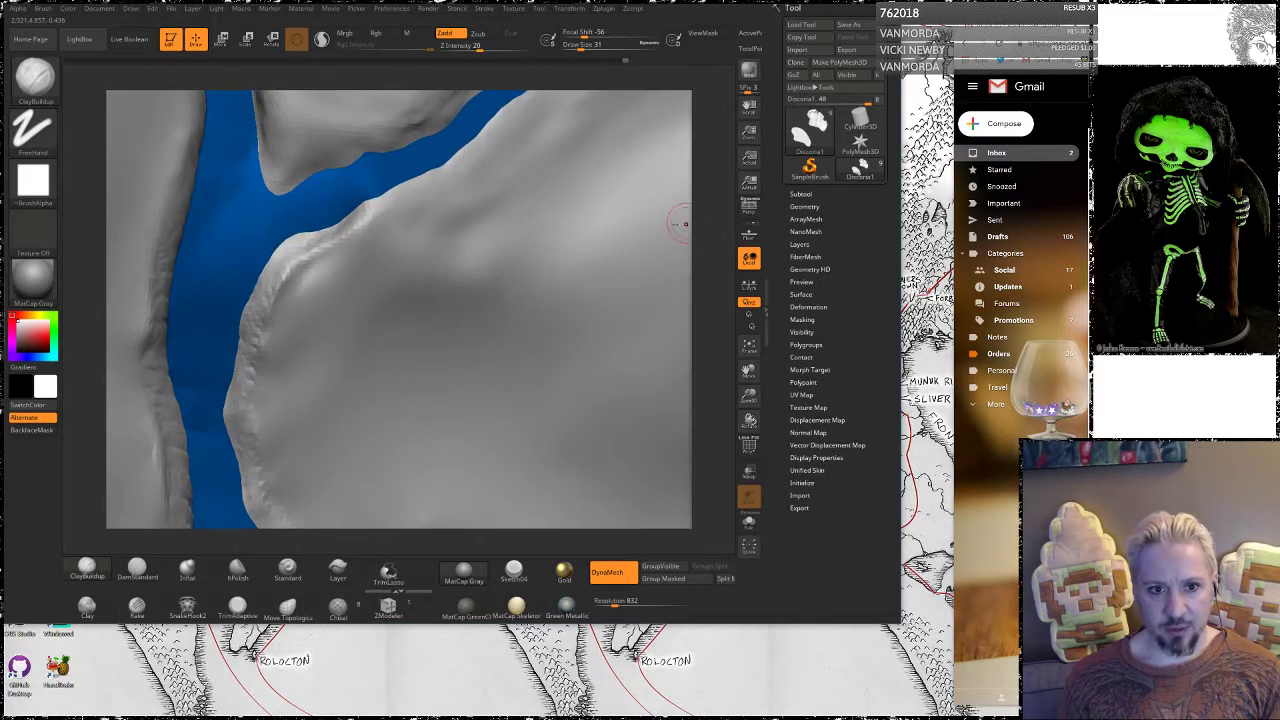
pyautogui.moveTo(322, 247)
pyautogui.mouseDown()
pyautogui.moveTo(286, 263)
pyautogui.moveTo(340, 220)
pyautogui.mouseUp()
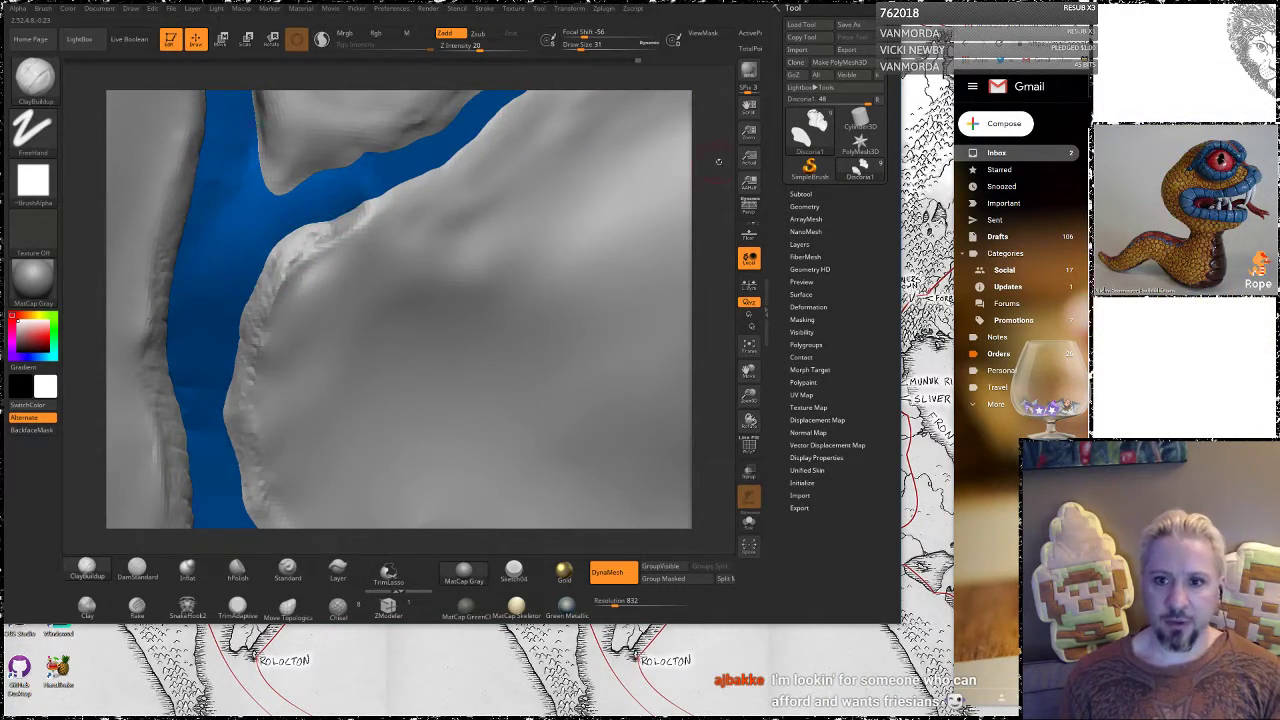
# Build rough vertical rock strokes along the tributary's upper bank, from the fork's tip up to the indented section
pyautogui.moveTo(718, 161); pyautogui.dragTo(431, 216)
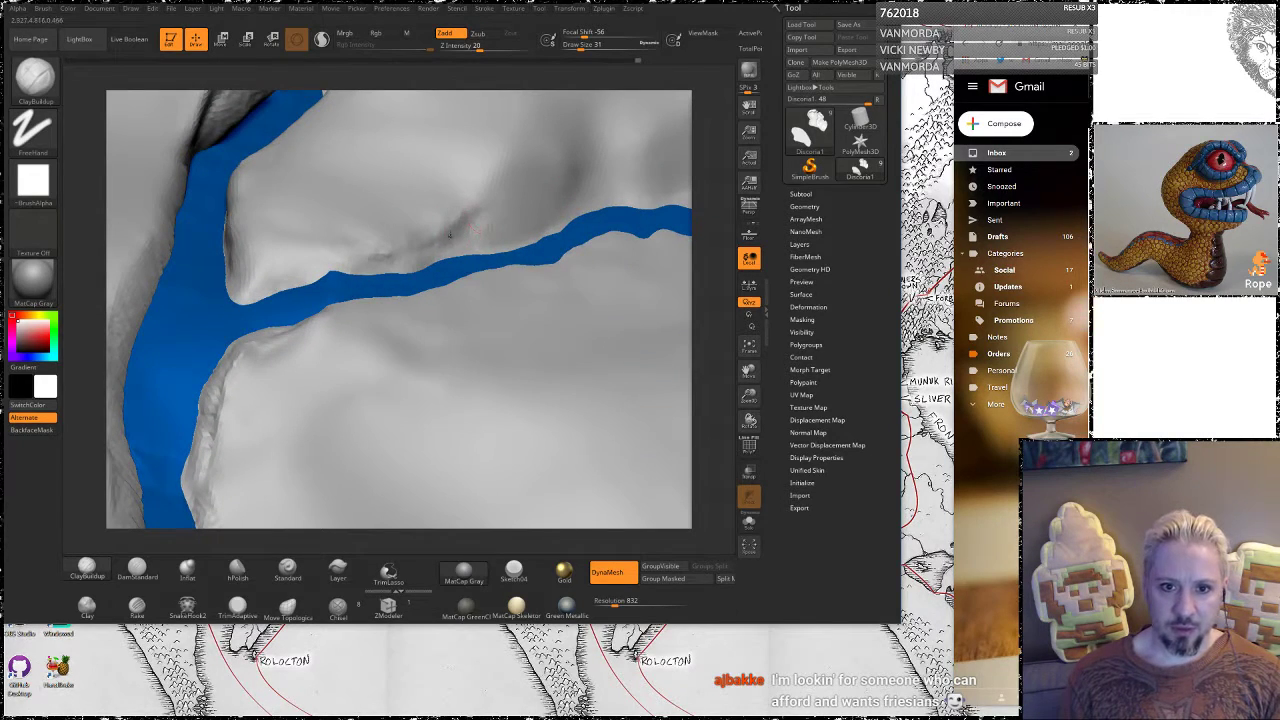
pyautogui.moveTo(715, 181); pyautogui.dragTo(618, 230)
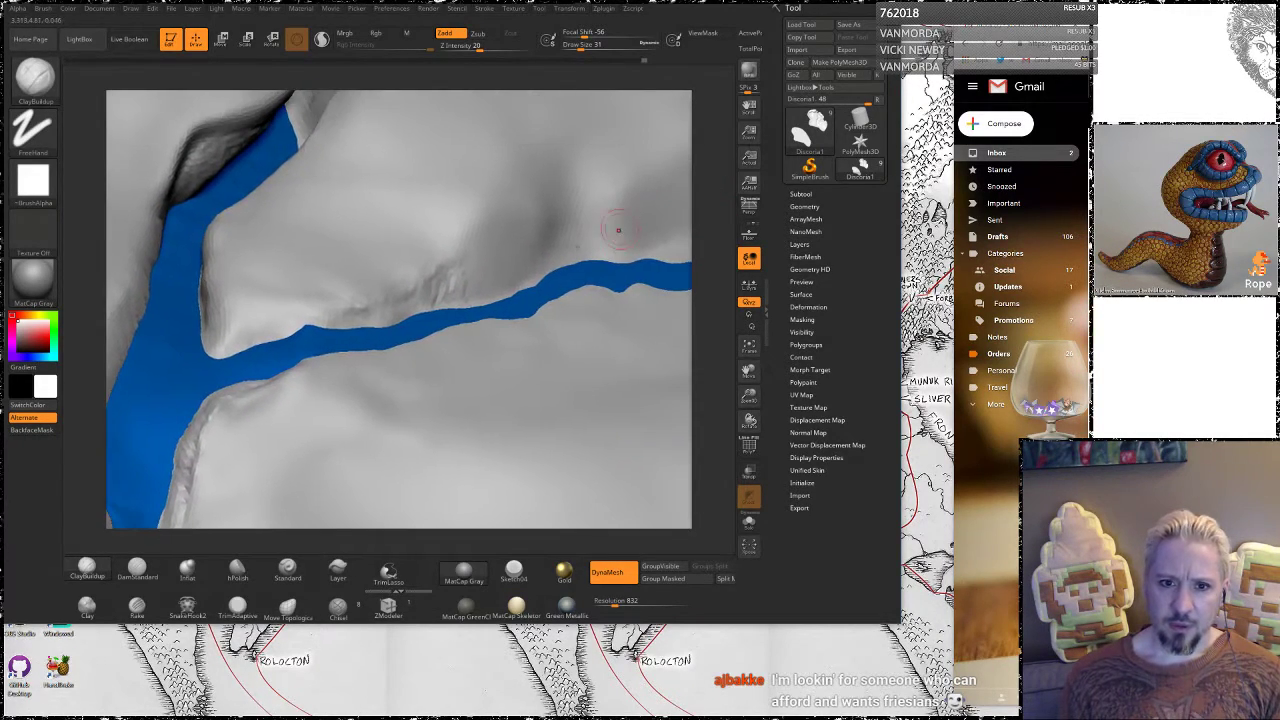
pyautogui.moveTo(505, 285)
pyautogui.mouseDown()
pyautogui.moveTo(585, 212)
pyautogui.moveTo(632, 232)
pyautogui.moveTo(630, 245)
pyautogui.mouseUp()
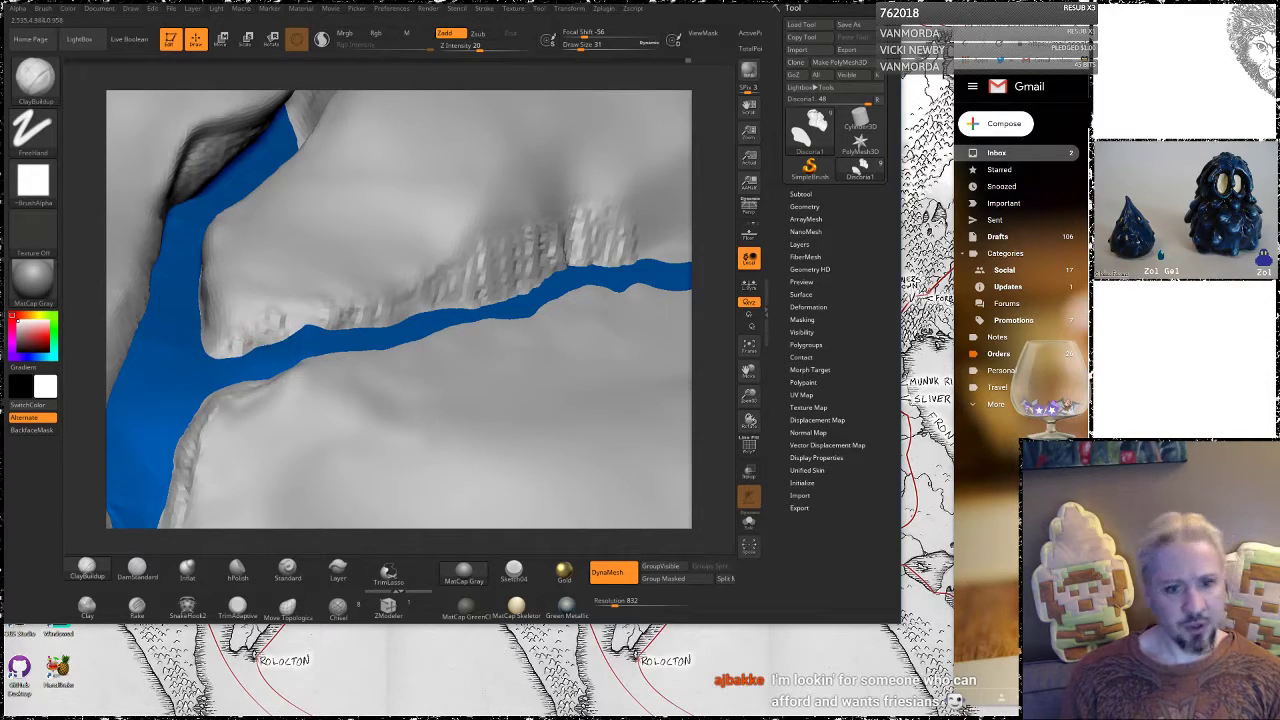
pyautogui.moveTo(709, 176); pyautogui.dragTo(690, 215)
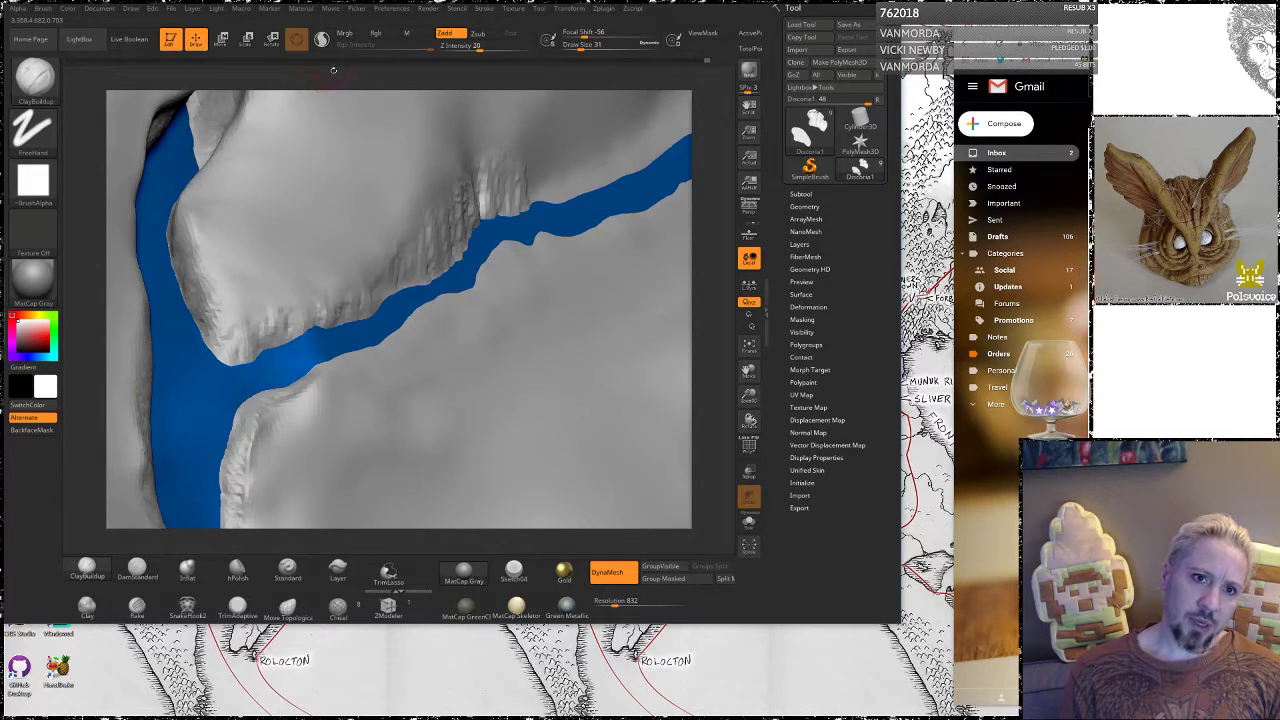
# Add rock texture along the main-river edge of the wedge of land between the two channels
pyautogui.moveTo(333, 70); pyautogui.dragTo(395, 228)
pyautogui.moveTo(396, 71); pyautogui.dragTo(298, 275)
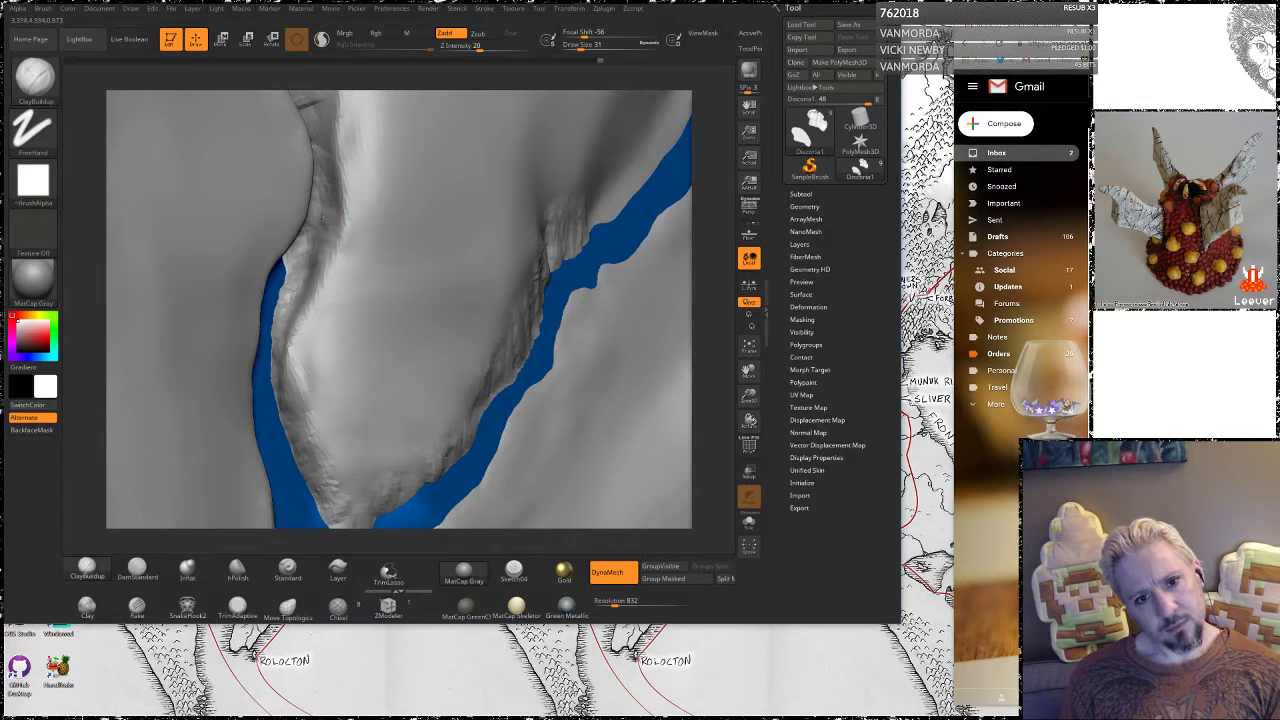
pyautogui.moveTo(715, 307); pyautogui.dragTo(555, 235)
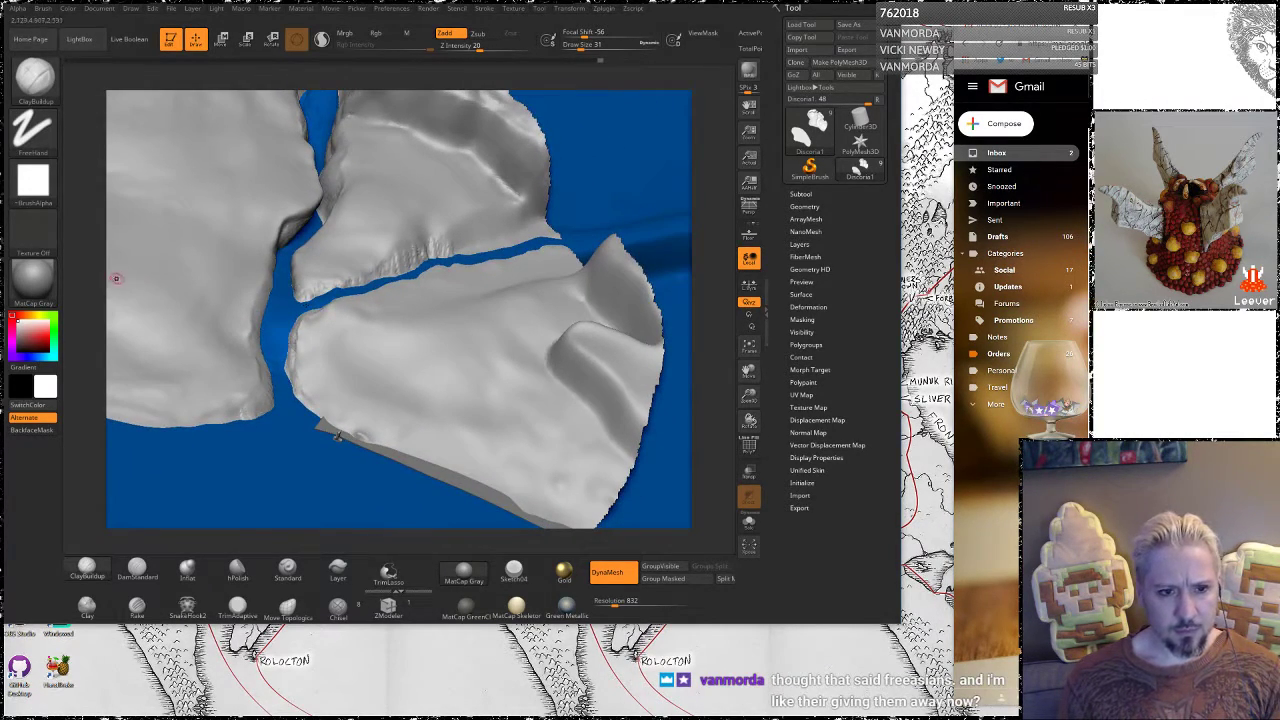
# Extend the vertical ClayBuildup rock strokes along the tributary's upper bank, from the indented section to the outer end of the landmass
pyautogui.moveTo(116, 279); pyautogui.dragTo(270, 248, button='right')
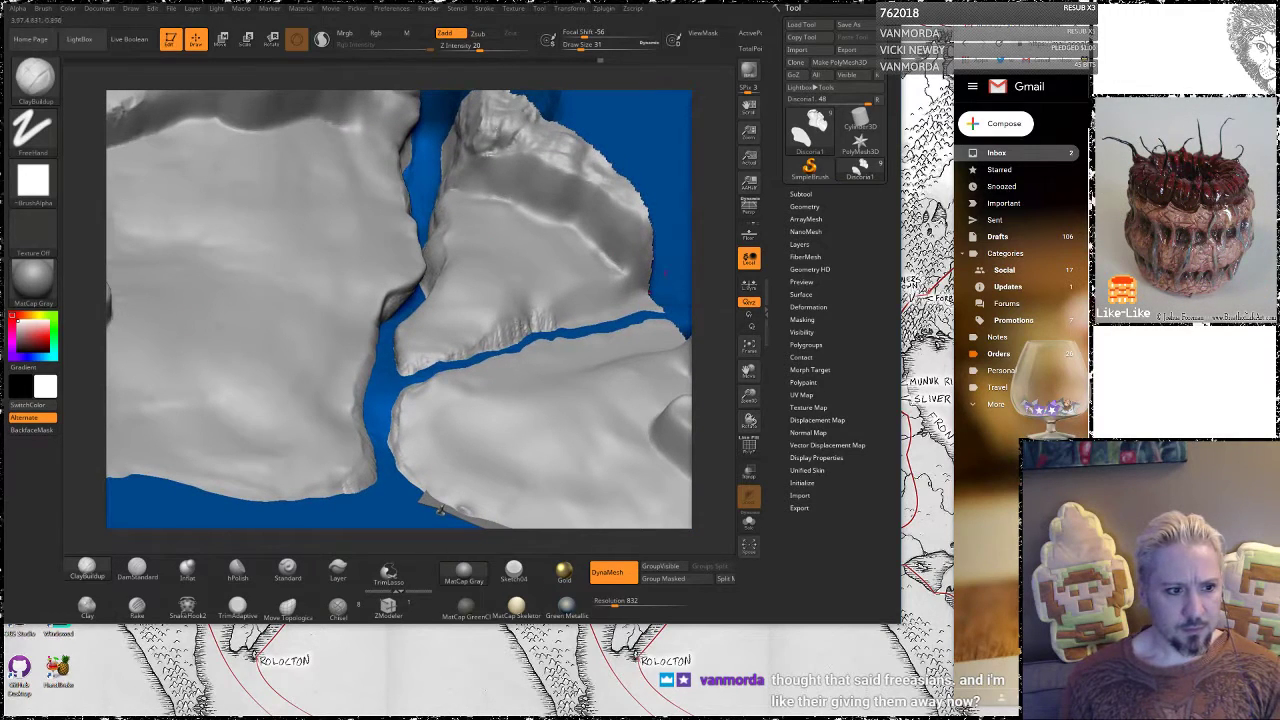
pyautogui.moveTo(718, 340); pyautogui.dragTo(627, 243, button='right')
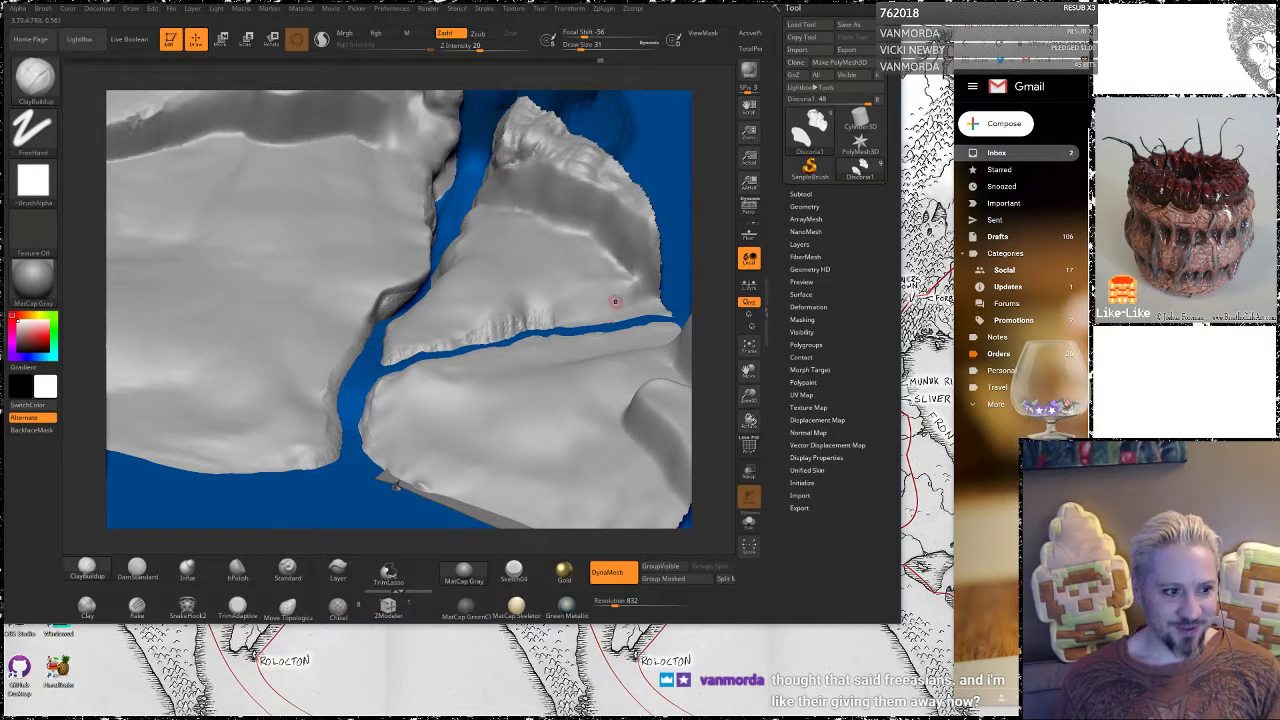
pyautogui.moveTo(708, 299)
pyautogui.mouseDown()
pyautogui.moveTo(709, 396)
pyautogui.moveTo(704, 352)
pyautogui.moveTo(542, 375)
pyautogui.mouseUp()
pyautogui.moveTo(555, 326)
pyautogui.mouseDown()
pyautogui.moveTo(553, 340)
pyautogui.moveTo(604, 330)
pyautogui.mouseUp()
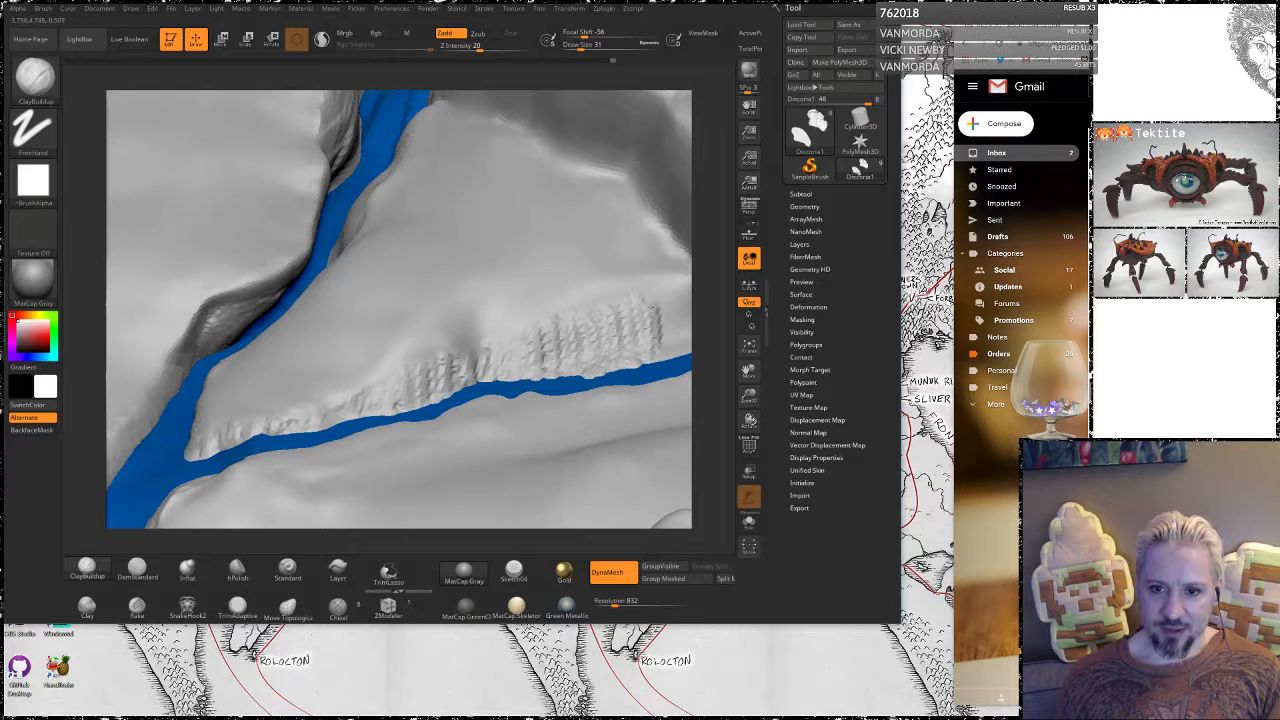
pyautogui.moveTo(640, 300); pyautogui.dragTo(618, 311, button='right')
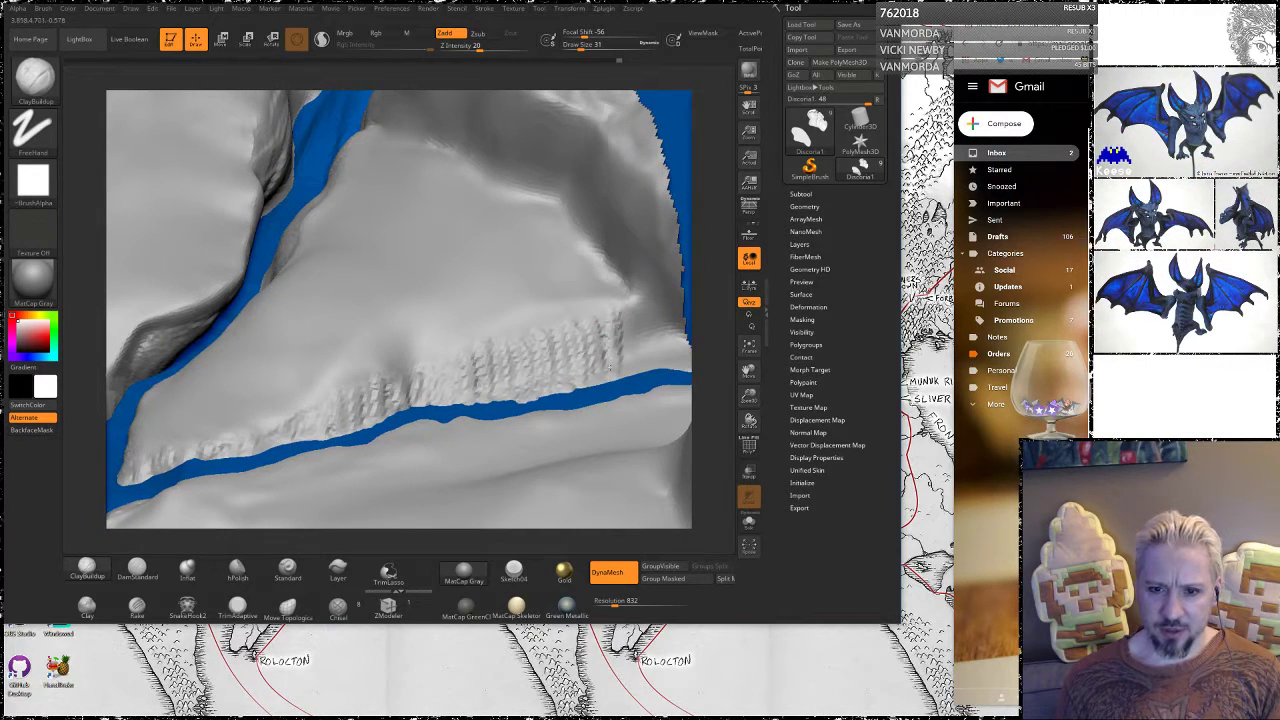
pyautogui.moveTo(610, 360); pyautogui.dragTo(668, 322)
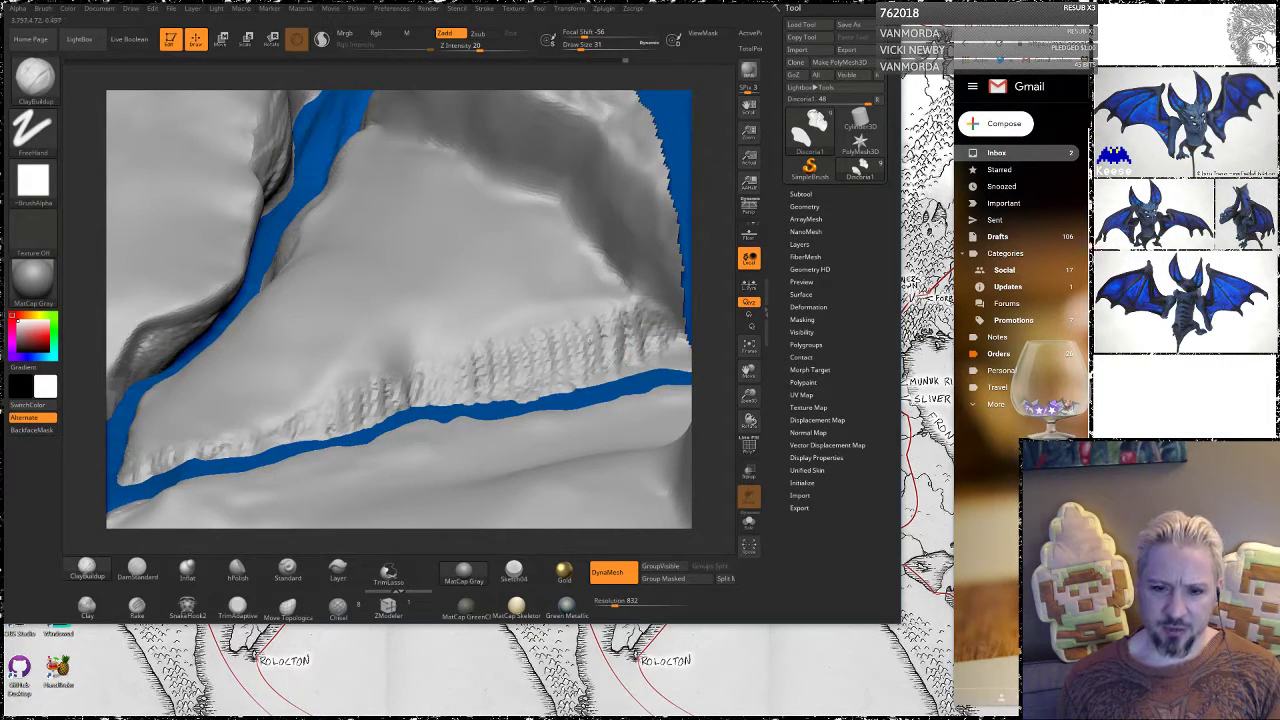
pyautogui.moveTo(590, 330); pyautogui.dragTo(554, 380)
pyautogui.moveTo(706, 283); pyautogui.dragTo(676, 307)
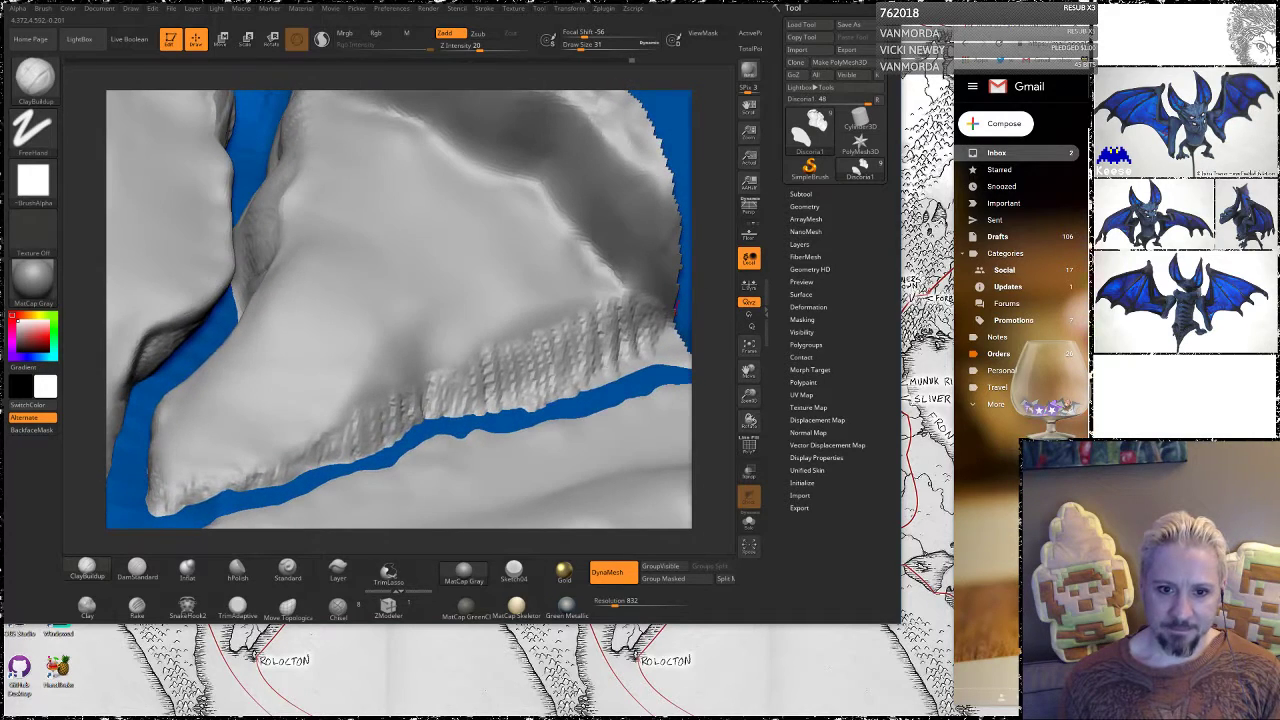
pyautogui.moveTo(702, 381)
pyautogui.mouseDown(button='right')
pyautogui.moveTo(709, 320)
pyautogui.moveTo(715, 380)
pyautogui.mouseUp(button='right')
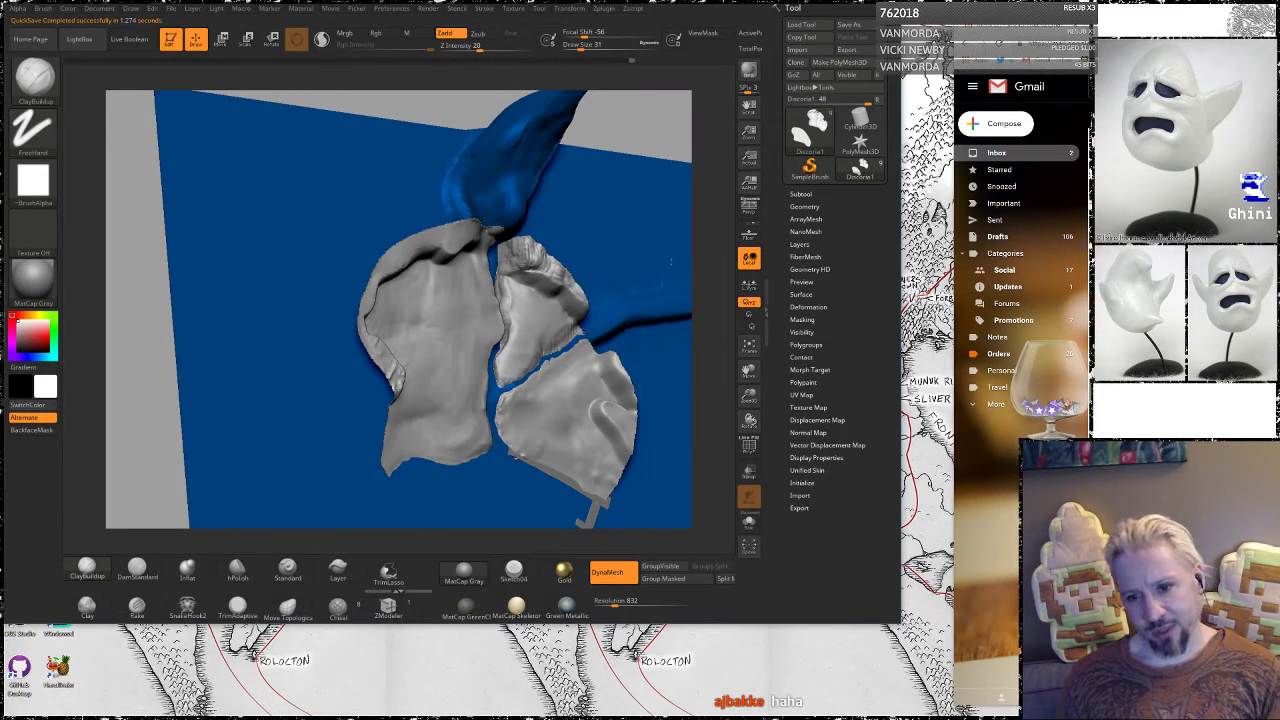
# Build a strip of rough rock strokes along the ridge on the landmass below the tributary, near its outer end
pyautogui.moveTo(702, 281)
pyautogui.mouseDown(button='right')
pyautogui.moveTo(711, 357)
pyautogui.moveTo(641, 390)
pyautogui.mouseUp(button='right')
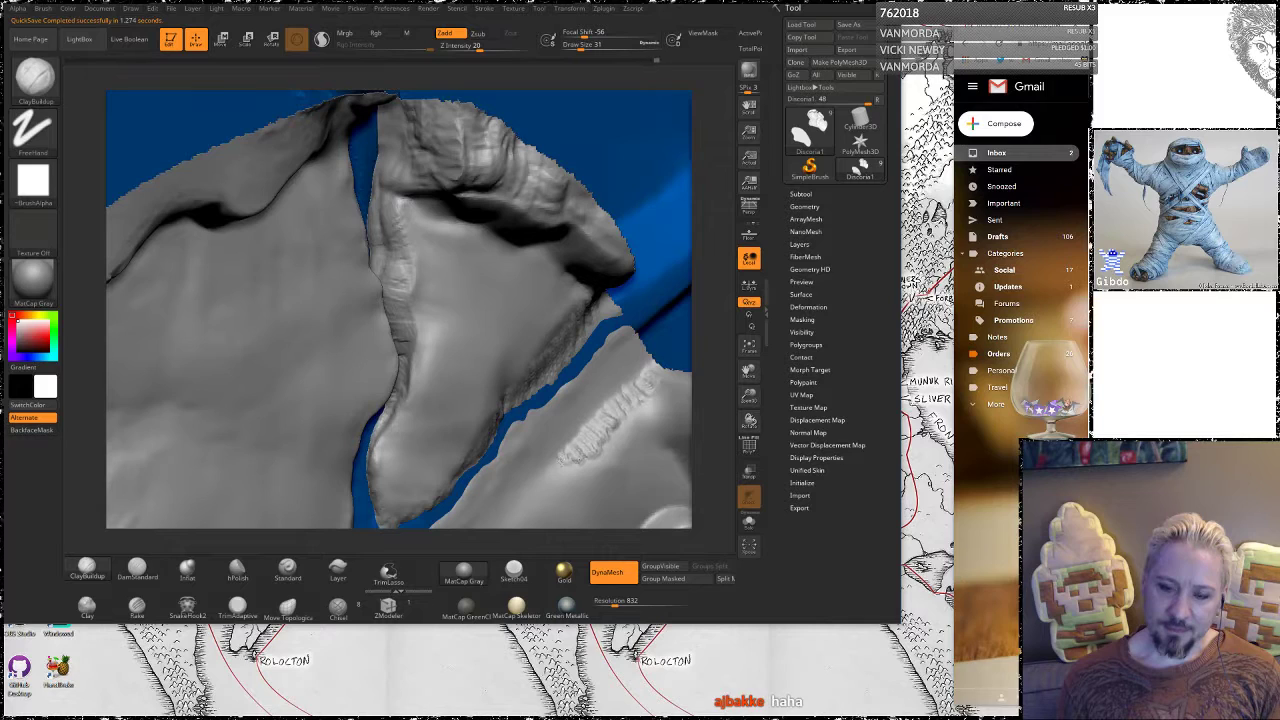
pyautogui.moveTo(702, 384)
pyautogui.mouseDown()
pyautogui.moveTo(703, 310)
pyautogui.moveTo(703, 384)
pyautogui.mouseUp()
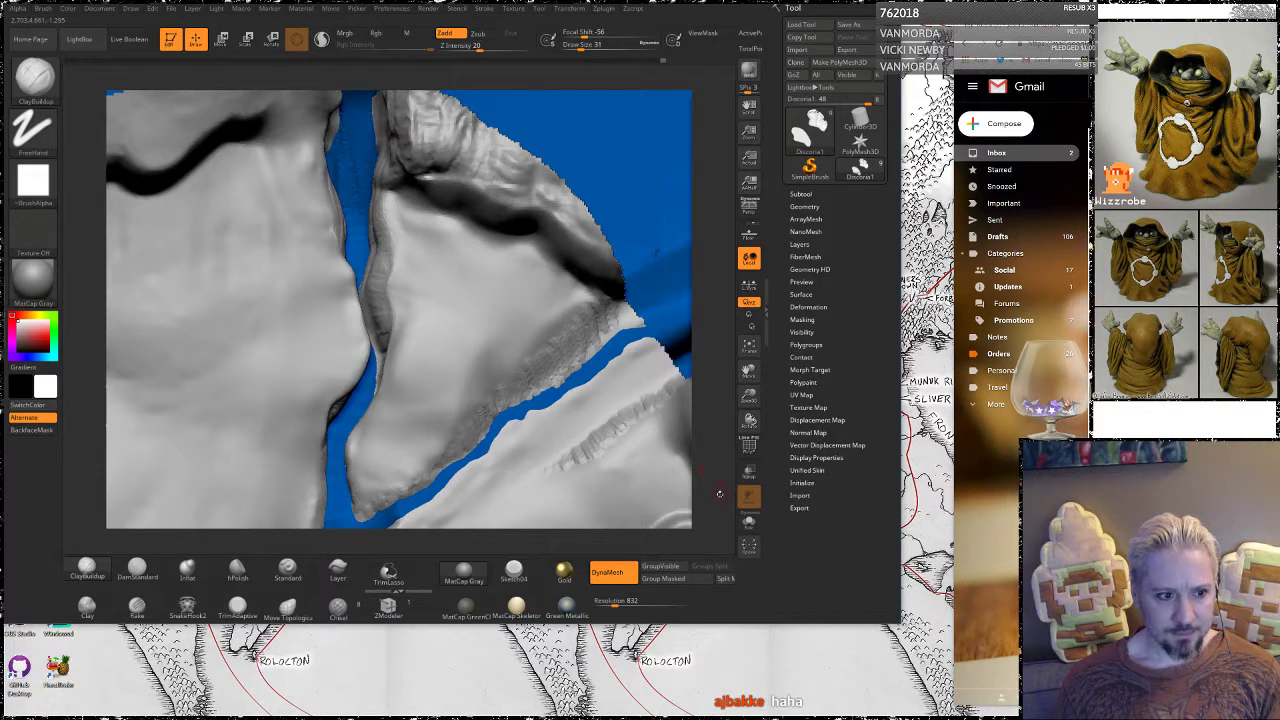
pyautogui.moveTo(719, 469); pyautogui.dragTo(709, 392, button='right')
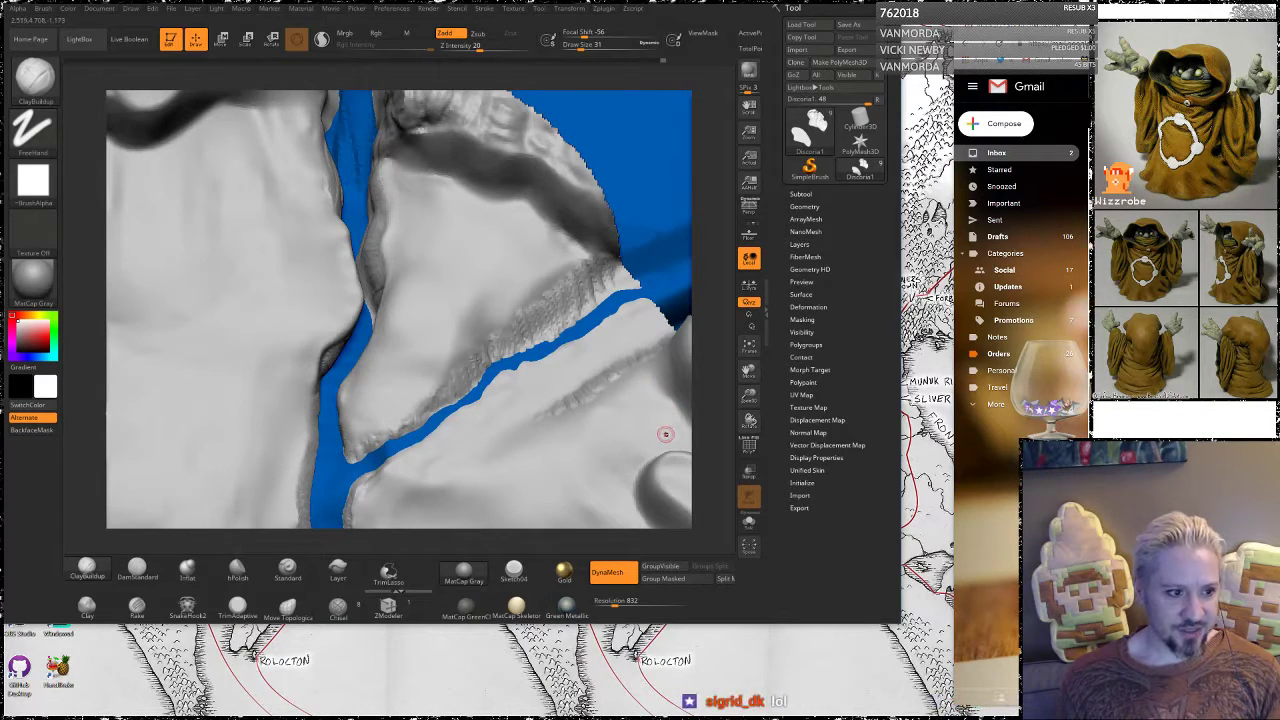
pyautogui.moveTo(689, 393)
pyautogui.mouseDown(button='right')
pyautogui.moveTo(714, 452)
pyautogui.moveTo(746, 346)
pyautogui.moveTo(718, 338)
pyautogui.mouseUp(button='right')
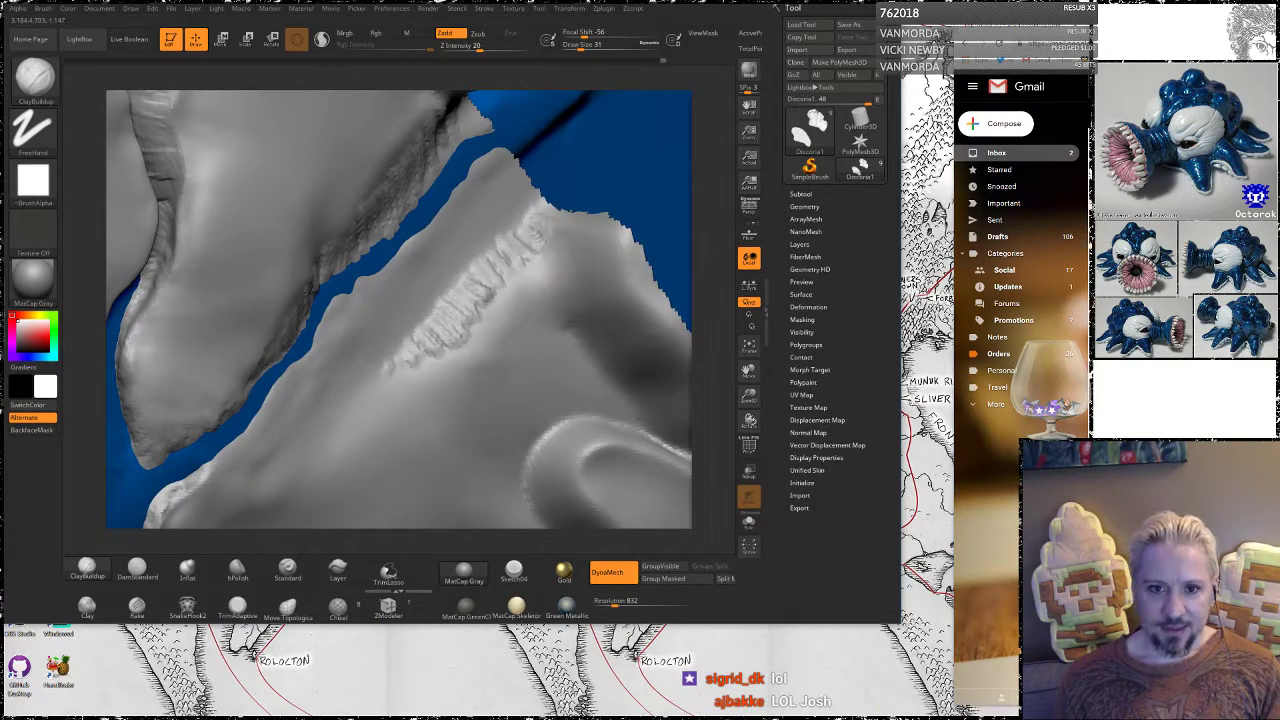
pyautogui.moveTo(546, 250)
pyautogui.mouseDown()
pyautogui.moveTo(505, 312)
pyautogui.moveTo(524, 280)
pyautogui.mouseUp()
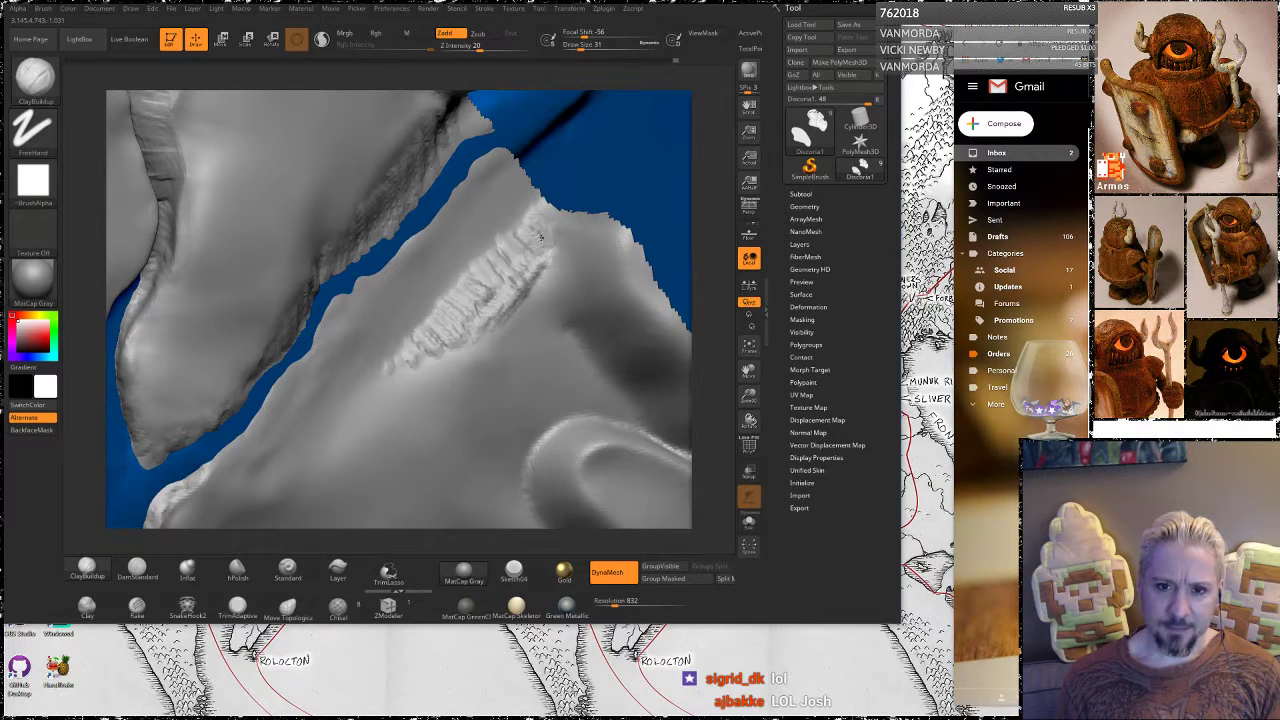
# Set the brush's draw size to 49 and smooth the rough strip on the ridge below the tributary
pyautogui.rightClick(483, 357)
pyautogui.moveTo(530, 288); pyautogui.dragTo(536, 287)
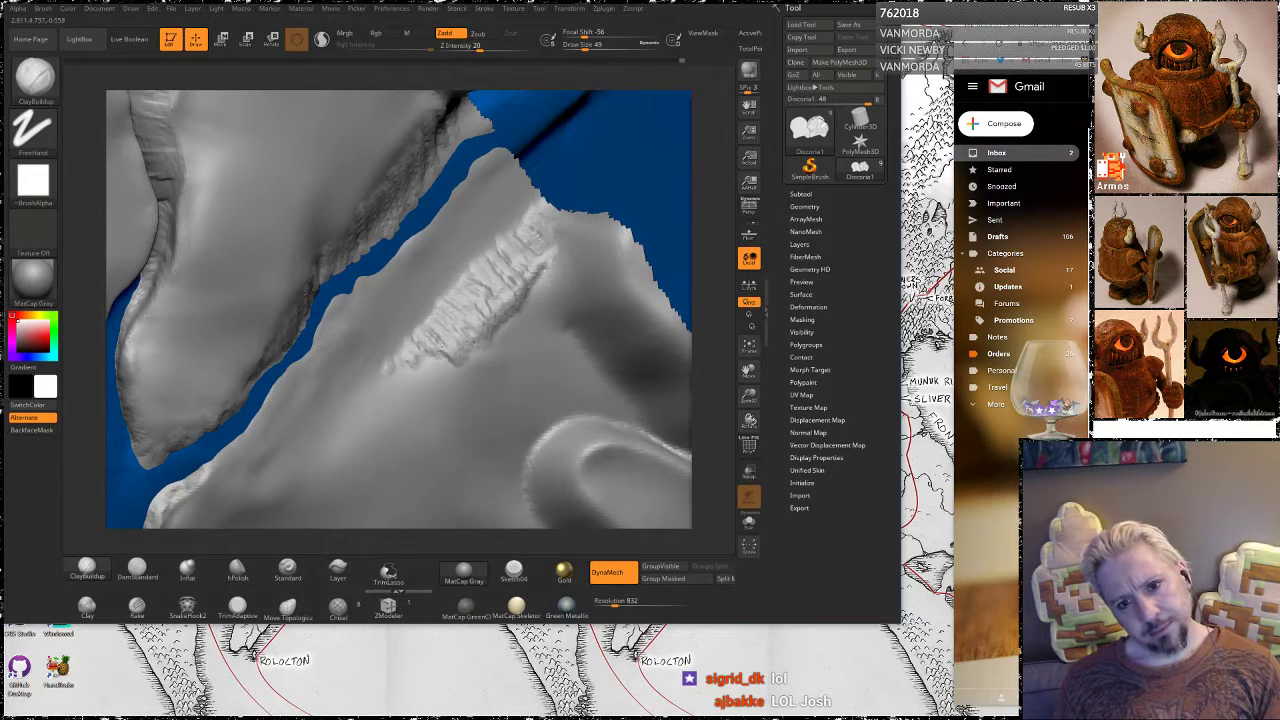
pyautogui.moveTo(441, 347); pyautogui.dragTo(393, 374)
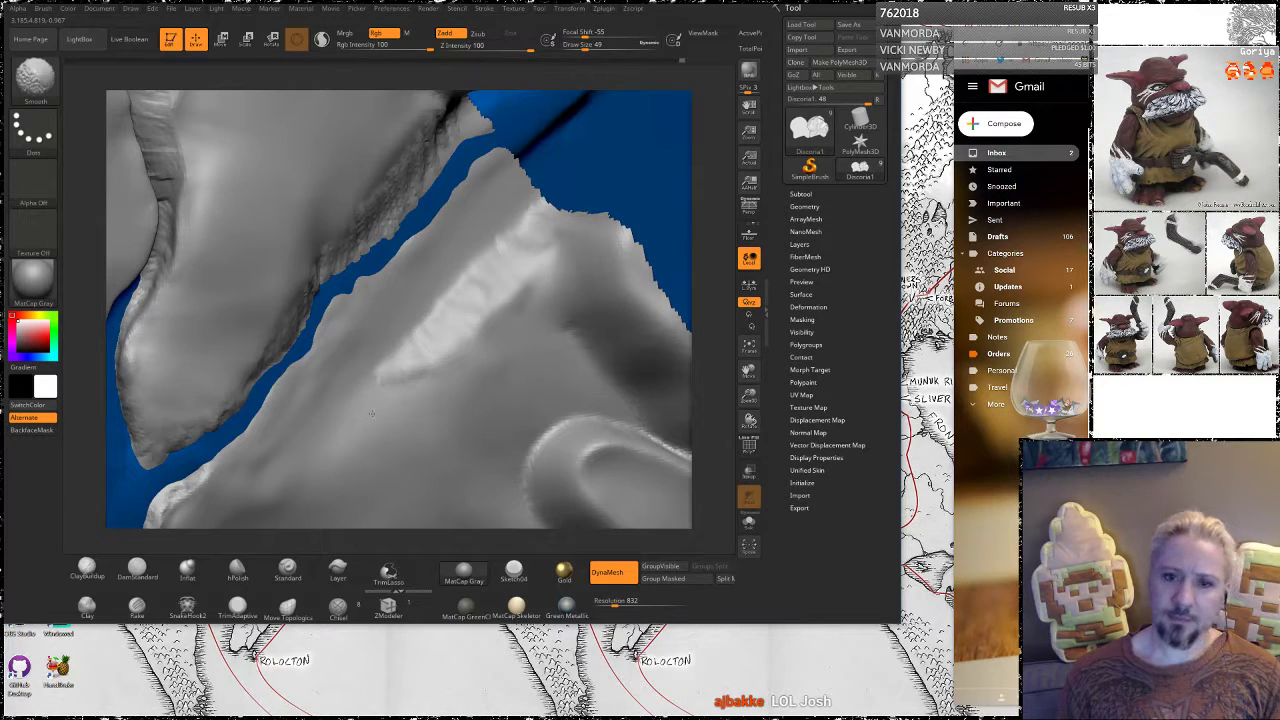
pyautogui.moveTo(699, 237)
pyautogui.keyDown('alt'); pyautogui.mouseDown()
pyautogui.moveTo(705, 304)
pyautogui.moveTo(698, 227)
pyautogui.moveTo(702, 259)
pyautogui.mouseUp(); pyautogui.keyUp('alt')
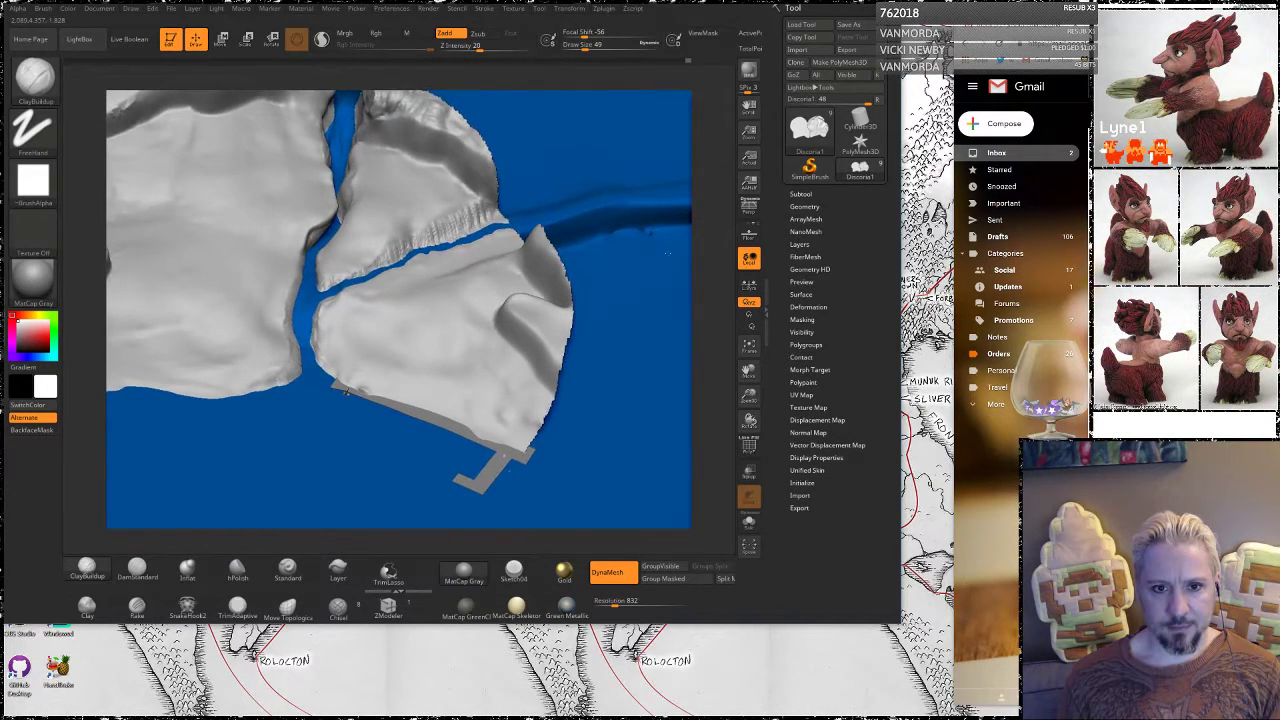
# Soften the rock texture along the tributary's upper bank with the Smooth brush
pyautogui.press('shift')
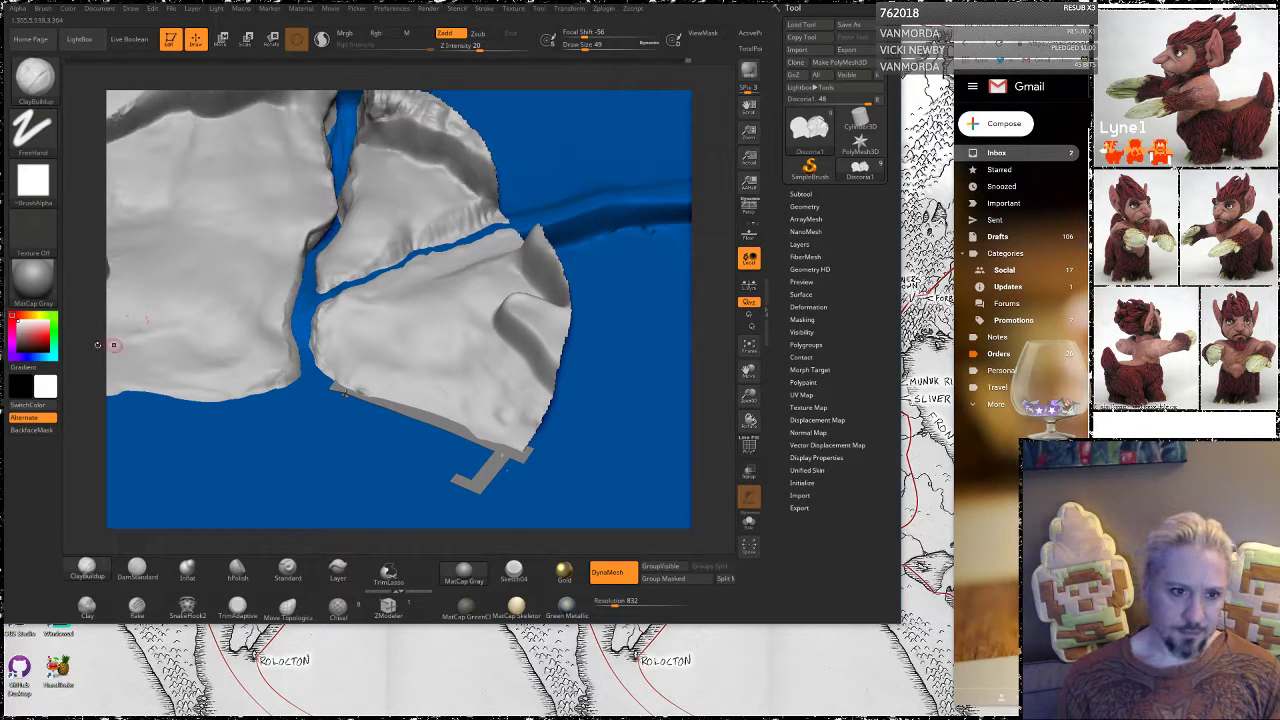
pyautogui.keyDown('alt'); pyautogui.moveTo(98, 336); pyautogui.dragTo(276, 395); pyautogui.keyUp('alt')
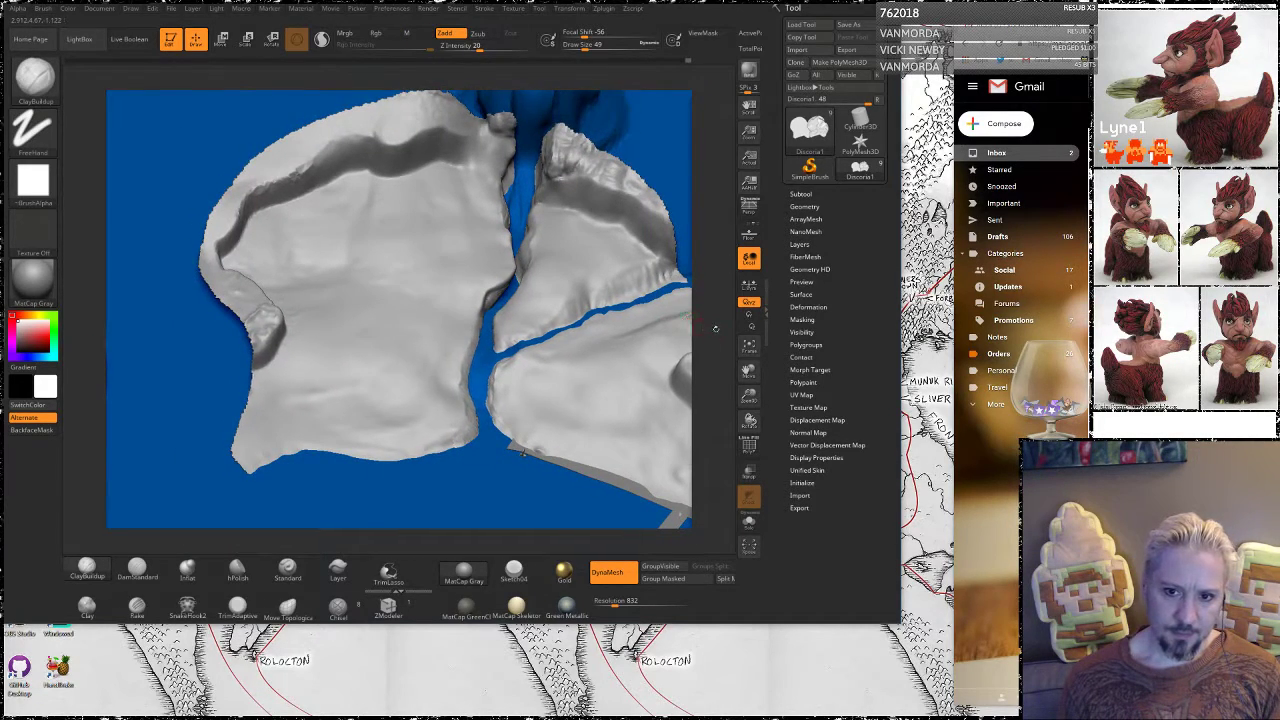
pyautogui.moveTo(713, 326); pyautogui.dragTo(713, 411)
pyautogui.press('shift')
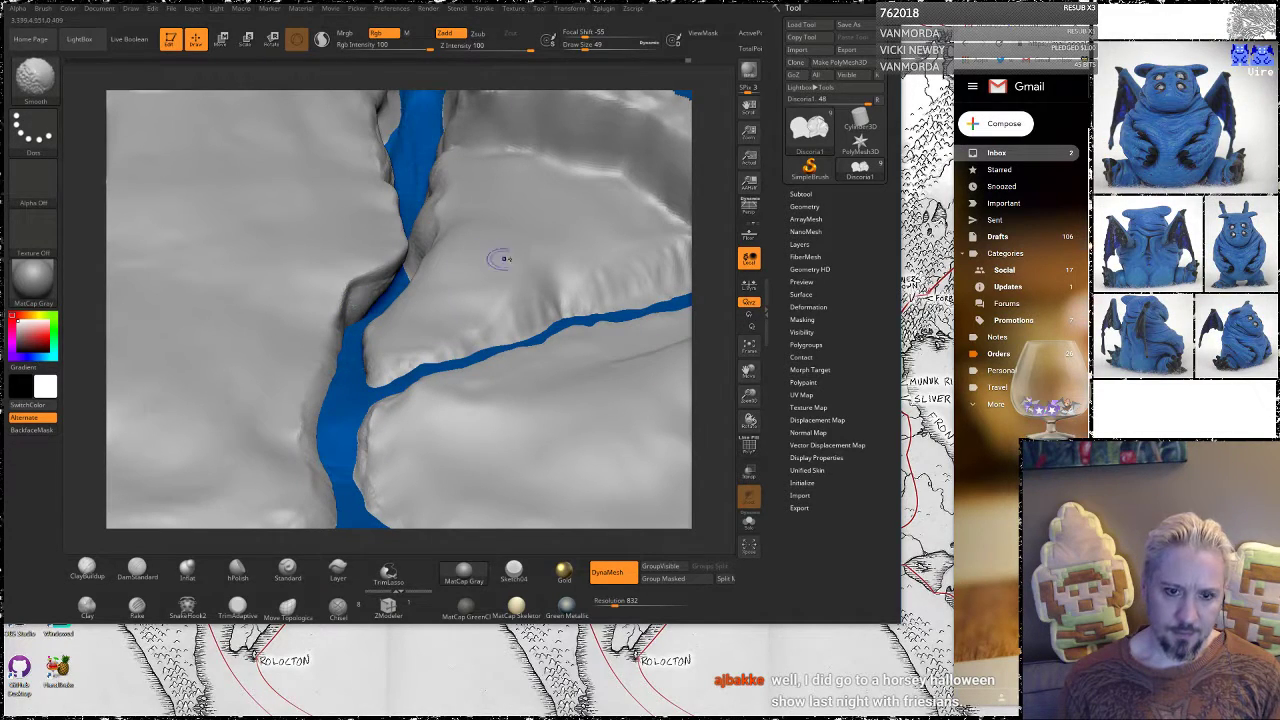
pyautogui.moveTo(714, 311)
pyautogui.keyDown('alt'); pyautogui.mouseDown()
pyautogui.moveTo(674, 198)
pyautogui.moveTo(603, 267)
pyautogui.moveTo(592, 232)
pyautogui.mouseUp(); pyautogui.keyUp('alt')
# Unhide the full landscape with its base block, and undo the stray partial-visibility selection
pyautogui.hotkey('ctrl', 'shift')
pyautogui.keyDown('ctrl'); pyautogui.keyDown('shift'); pyautogui.click(459, 236); pyautogui.keyUp('shift'); pyautogui.keyUp('ctrl')
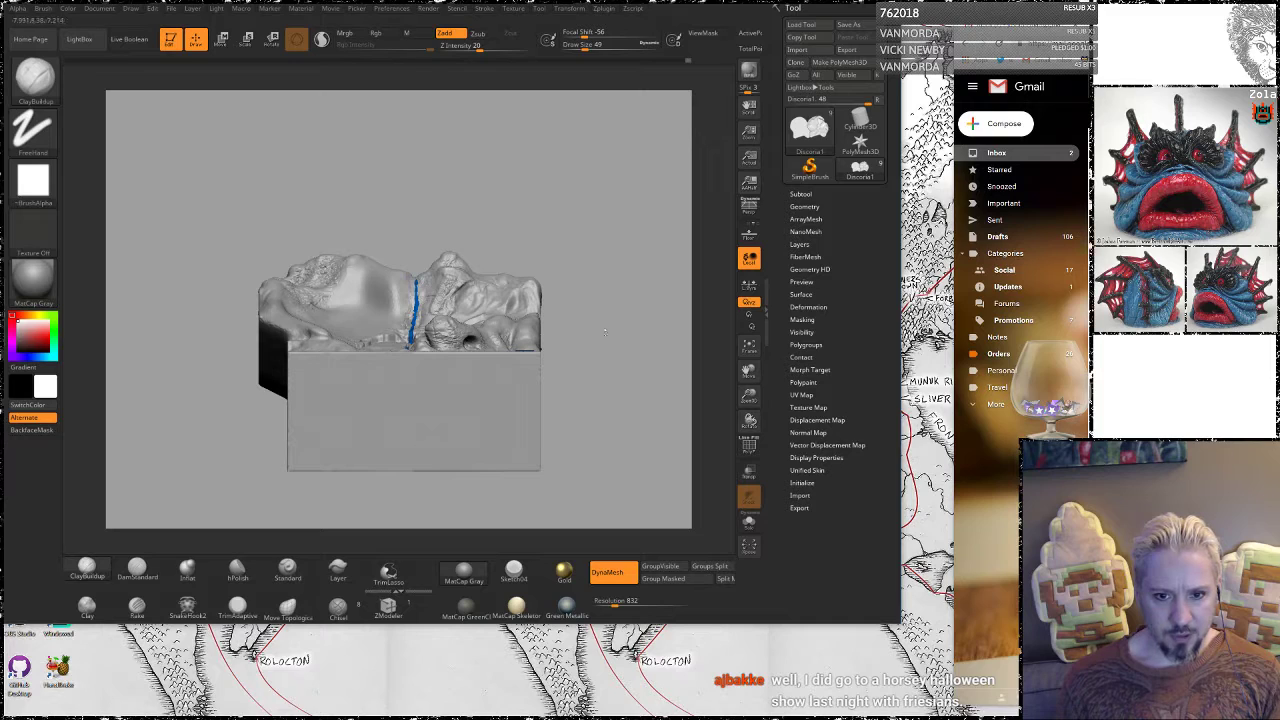
pyautogui.moveTo(604, 331); pyautogui.dragTo(580, 372)
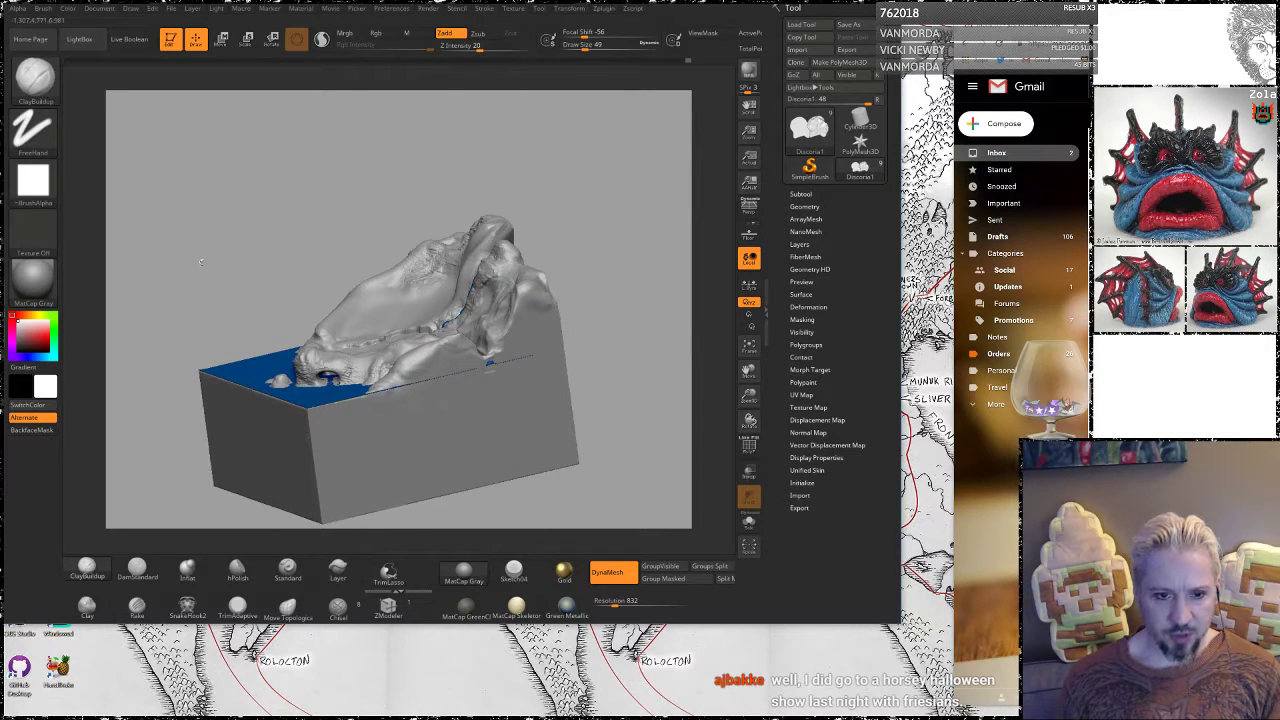
pyautogui.moveTo(201, 262)
pyautogui.mouseDown()
pyautogui.moveTo(301, 257)
pyautogui.moveTo(506, 209)
pyautogui.mouseUp()
pyautogui.moveTo(206, 195)
pyautogui.keyDown('ctrl'); pyautogui.keyDown('shift'); pyautogui.mouseDown()
pyautogui.moveTo(390, 277)
pyautogui.moveTo(212, 300)
pyautogui.mouseUp(); pyautogui.keyUp('shift'); pyautogui.keyUp('ctrl')
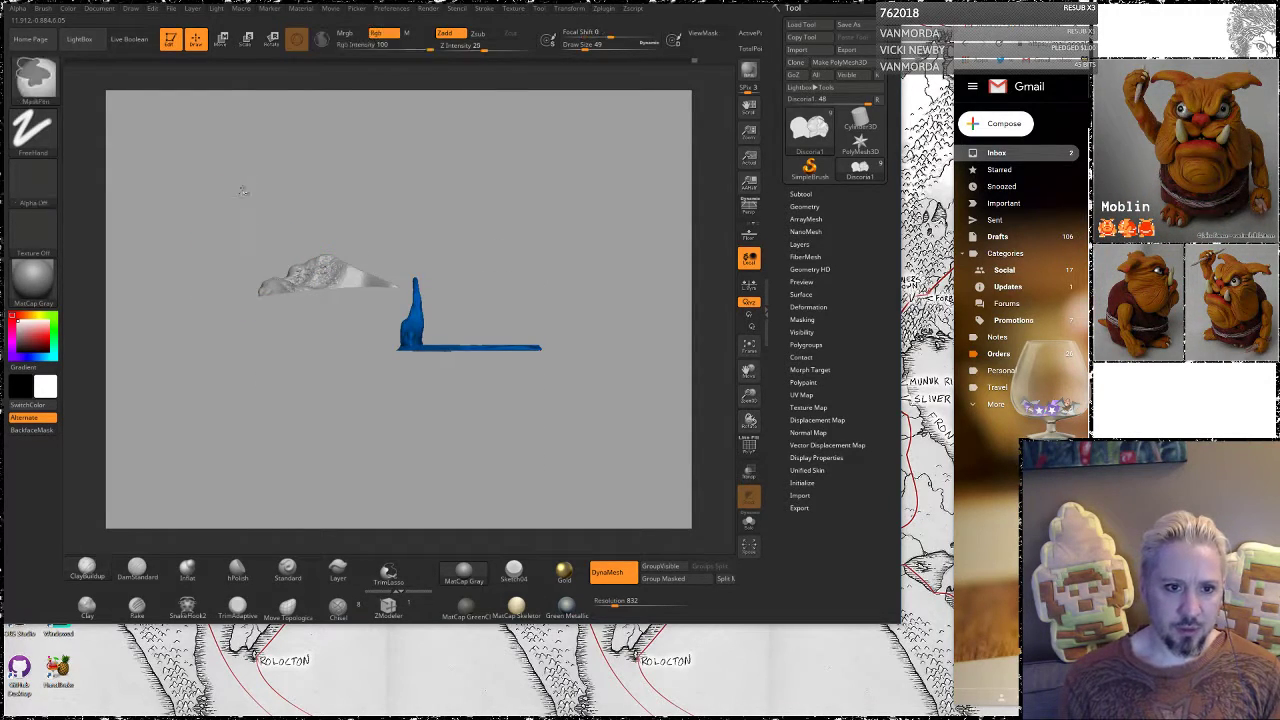
pyautogui.hotkey('ctrl', 'z')
# Mask the terrain and the upper edge of the base, and pull the unmasked block upward with the Gizmo to leave a thin slab
pyautogui.moveTo(219, 190)
pyautogui.keyDown('ctrl'); pyautogui.mouseDown()
pyautogui.moveTo(263, 257)
pyautogui.moveTo(615, 358)
pyautogui.mouseUp(); pyautogui.keyUp('ctrl')
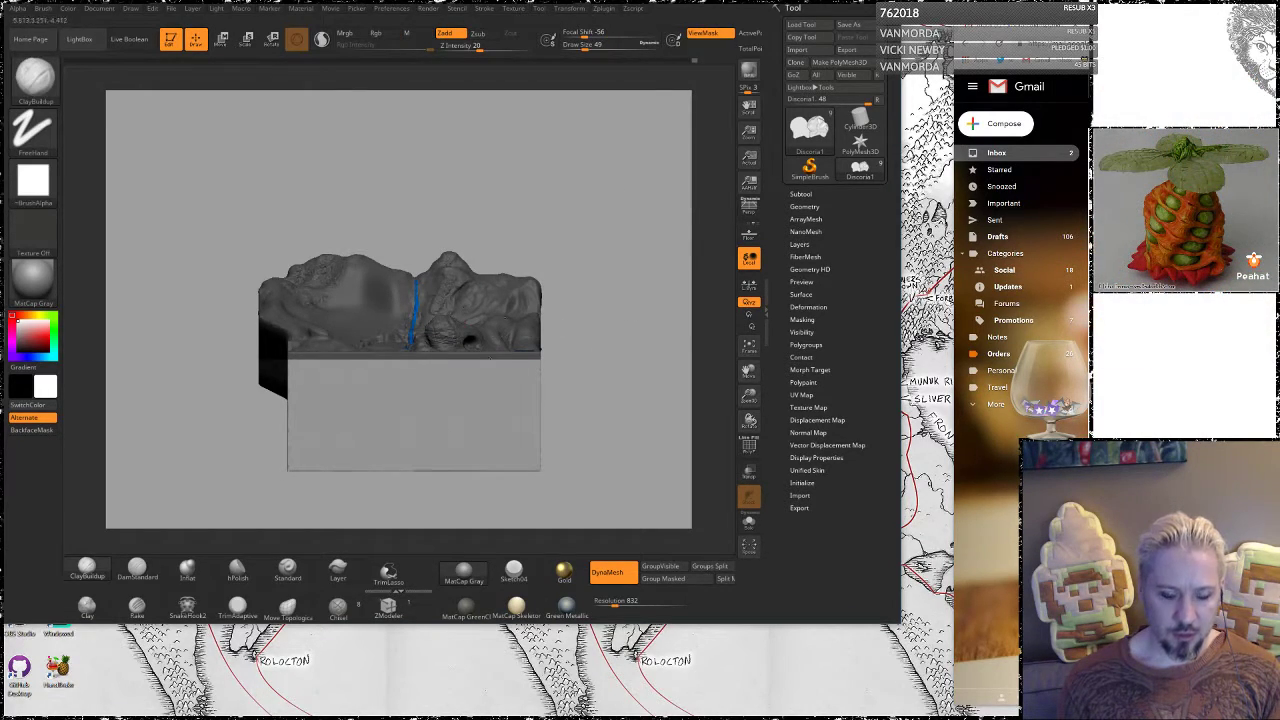
pyautogui.press('w')
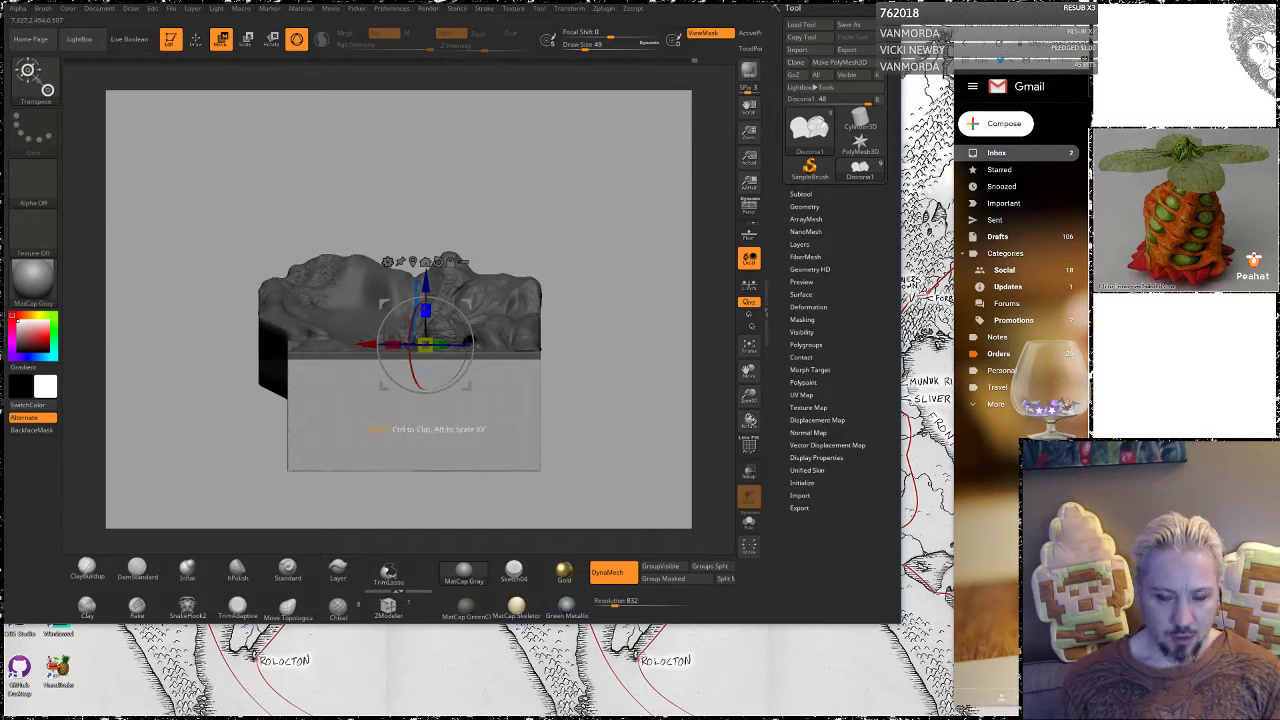
pyautogui.keyDown('alt'); pyautogui.moveTo(467, 307); pyautogui.dragTo(427, 358); pyautogui.keyUp('alt')
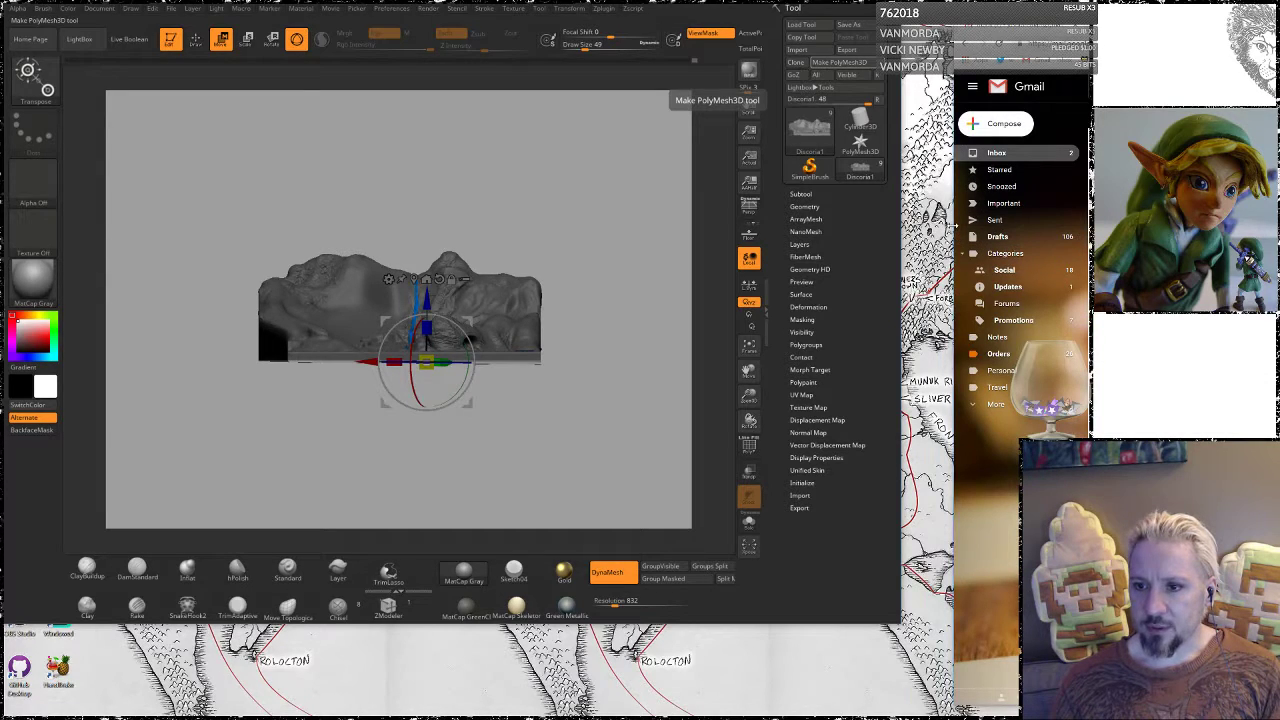
# Switch to Gmail, open an inbox message to read it, and resize the window back out of the way
pyautogui.moveTo(954, 243); pyautogui.dragTo(904, 243)
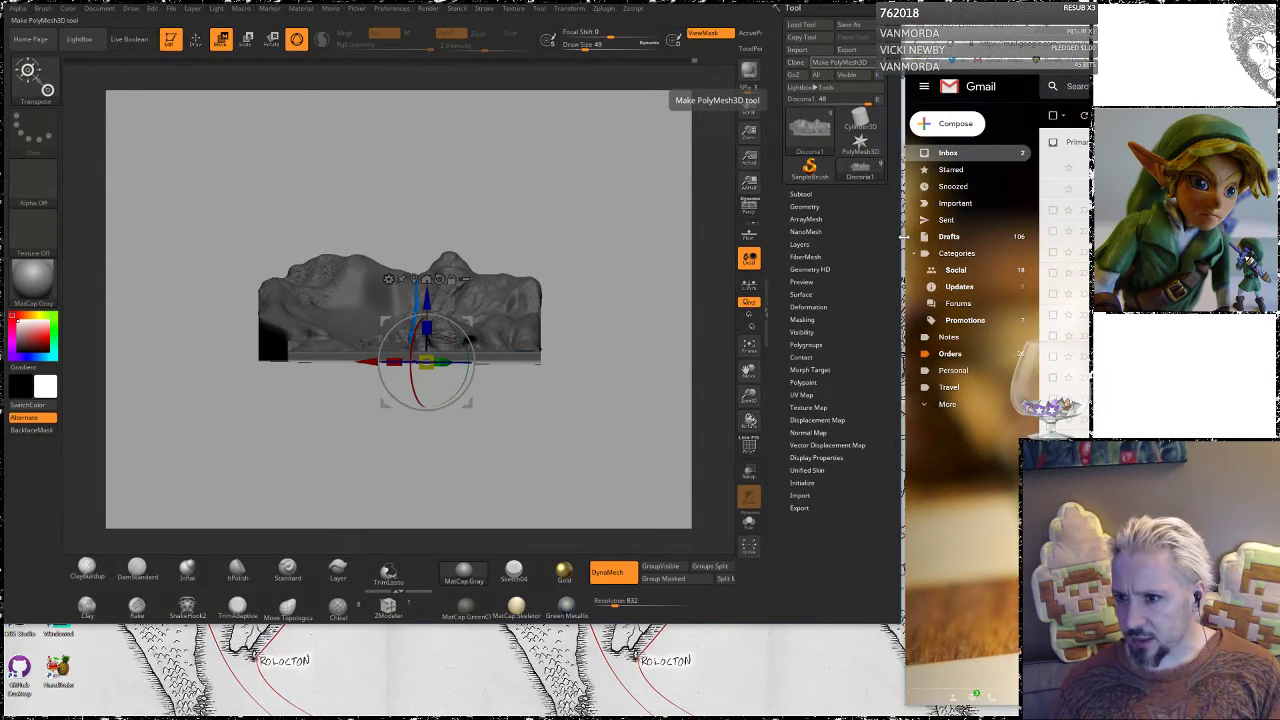
pyautogui.click(1076, 220)
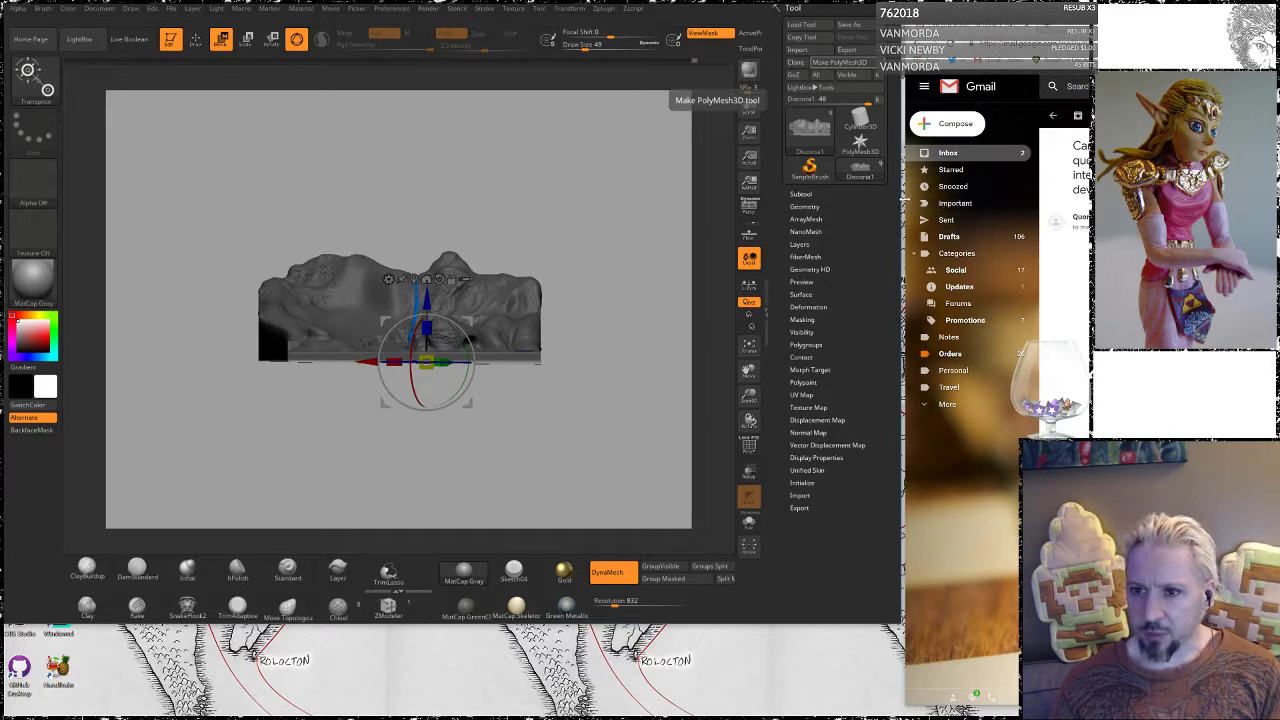
pyautogui.moveTo(905, 200); pyautogui.dragTo(1011, 185)
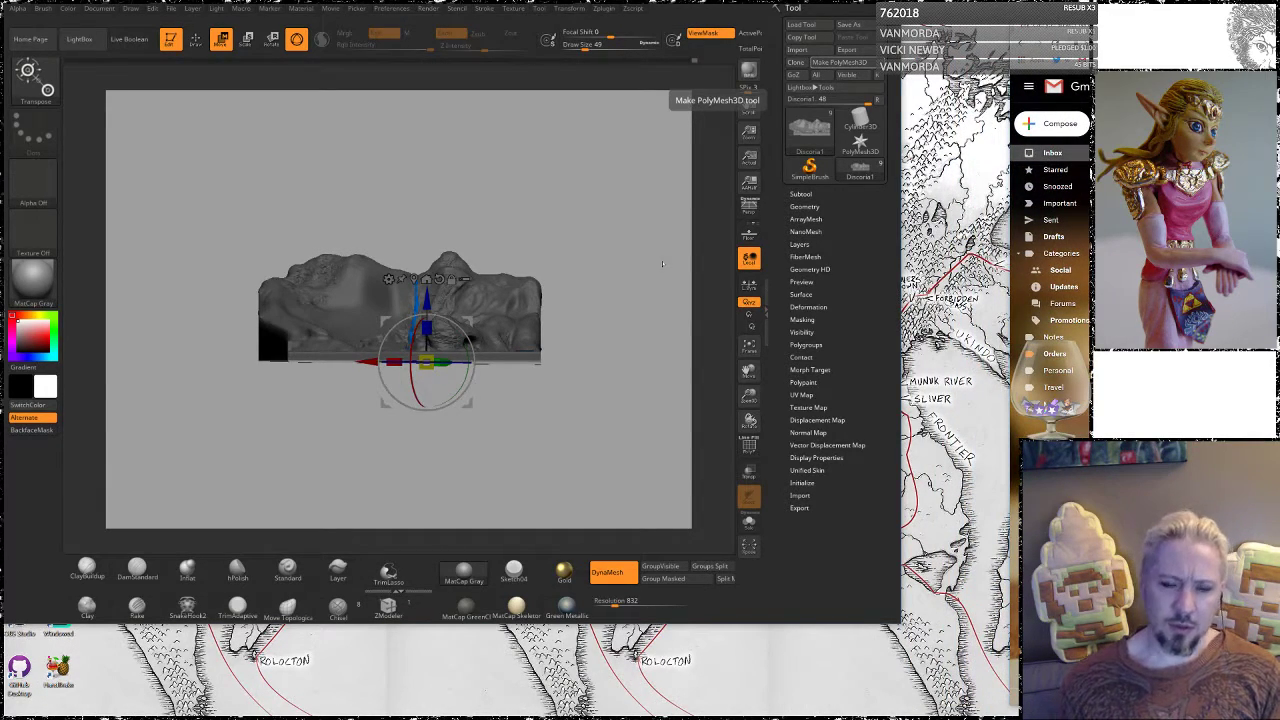
# Clear the mask from the terrain and return to Draw mode with ClayBuildup at the river fork
pyautogui.moveTo(610, 440); pyautogui.dragTo(560, 510)
pyautogui.press('ctrl')
pyautogui.moveTo(697, 243)
pyautogui.mouseDown()
pyautogui.moveTo(707, 237)
pyautogui.moveTo(727, 320)
pyautogui.moveTo(712, 342)
pyautogui.moveTo(698, 329)
pyautogui.mouseUp()
pyautogui.keyDown('ctrl'); pyautogui.click(707, 238); pyautogui.keyUp('ctrl')
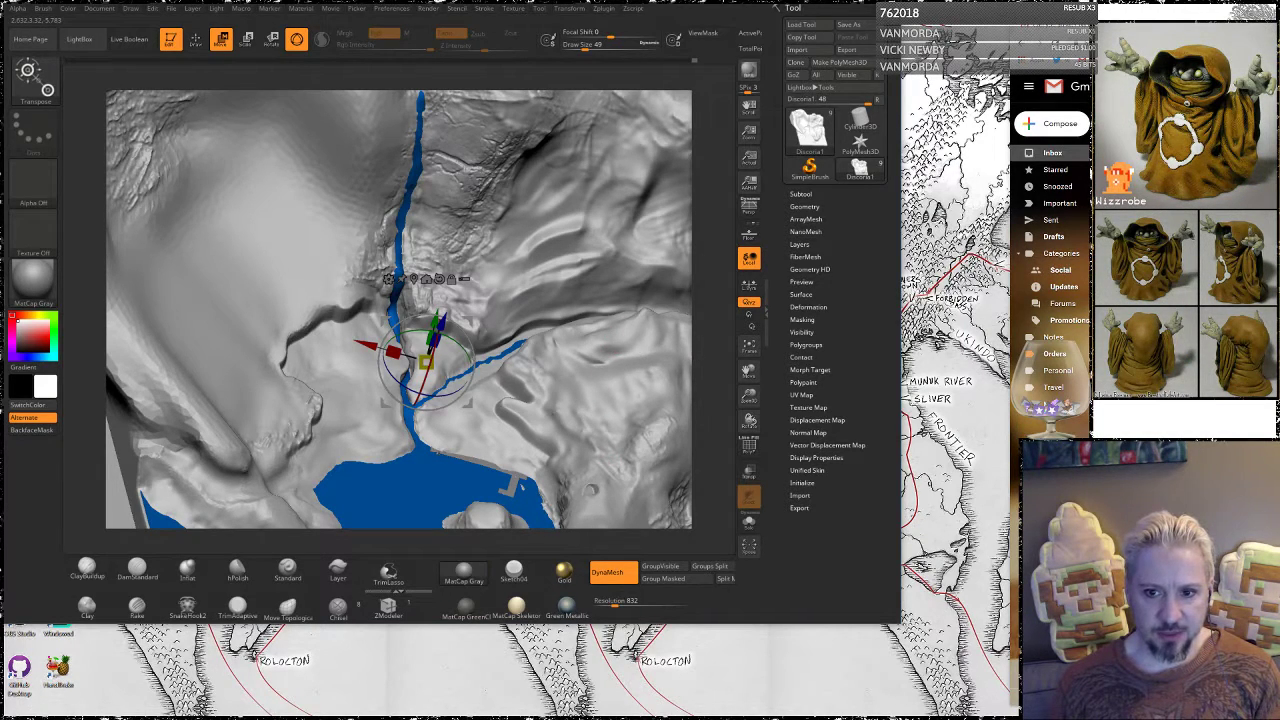
pyautogui.moveTo(521, 487); pyautogui.dragTo(560, 520, button='right')
pyautogui.keyDown('ctrl'); pyautogui.moveTo(585, 440); pyautogui.dragTo(698, 432, button='right'); pyautogui.keyUp('ctrl')
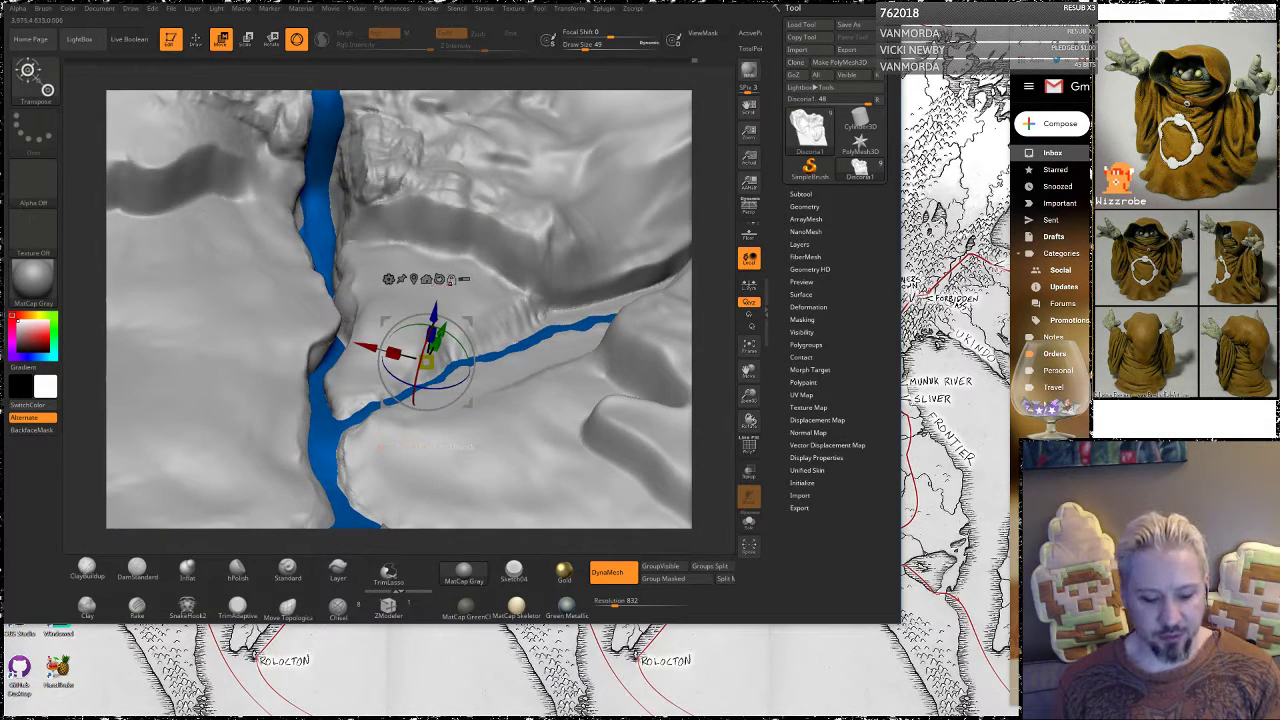
pyautogui.press('q')
pyautogui.press('shift')
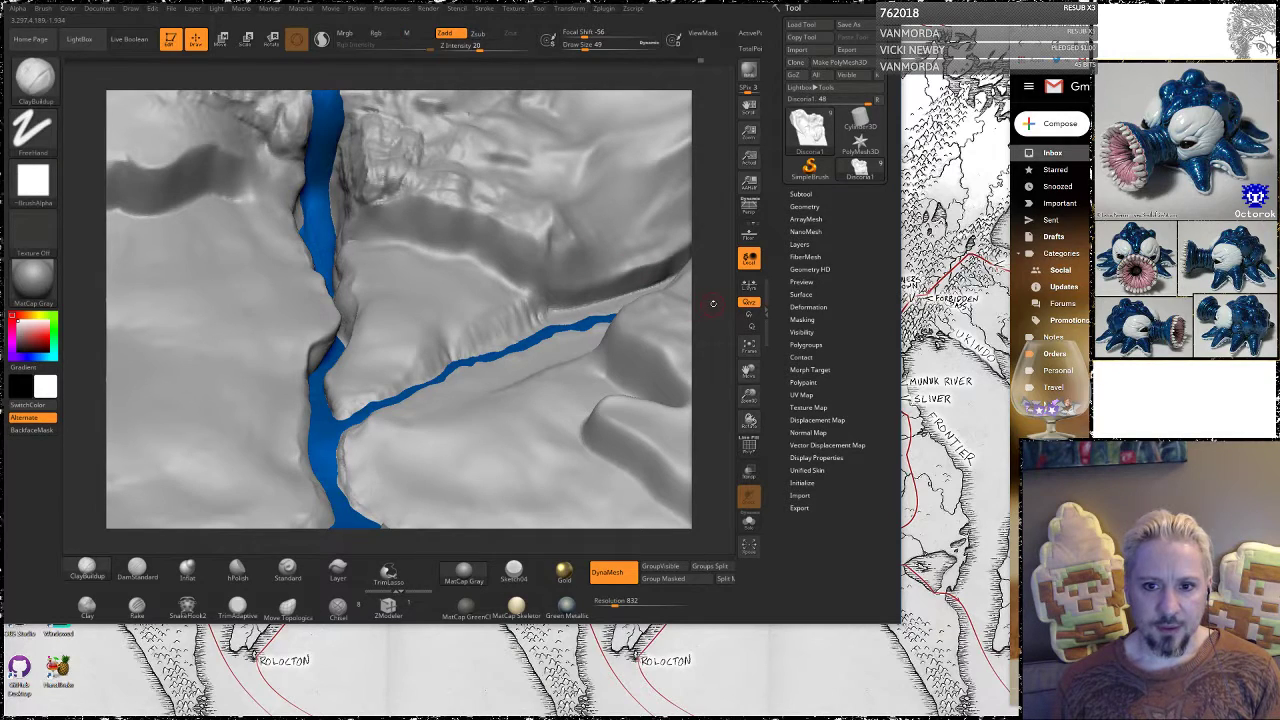
# Open the brush's draw size setting beside the terrace cliff on the landmass across the main river
pyautogui.moveTo(713, 304)
pyautogui.mouseDown()
pyautogui.moveTo(703, 277)
pyautogui.moveTo(714, 263)
pyautogui.moveTo(720, 287)
pyautogui.moveTo(699, 289)
pyautogui.mouseUp()
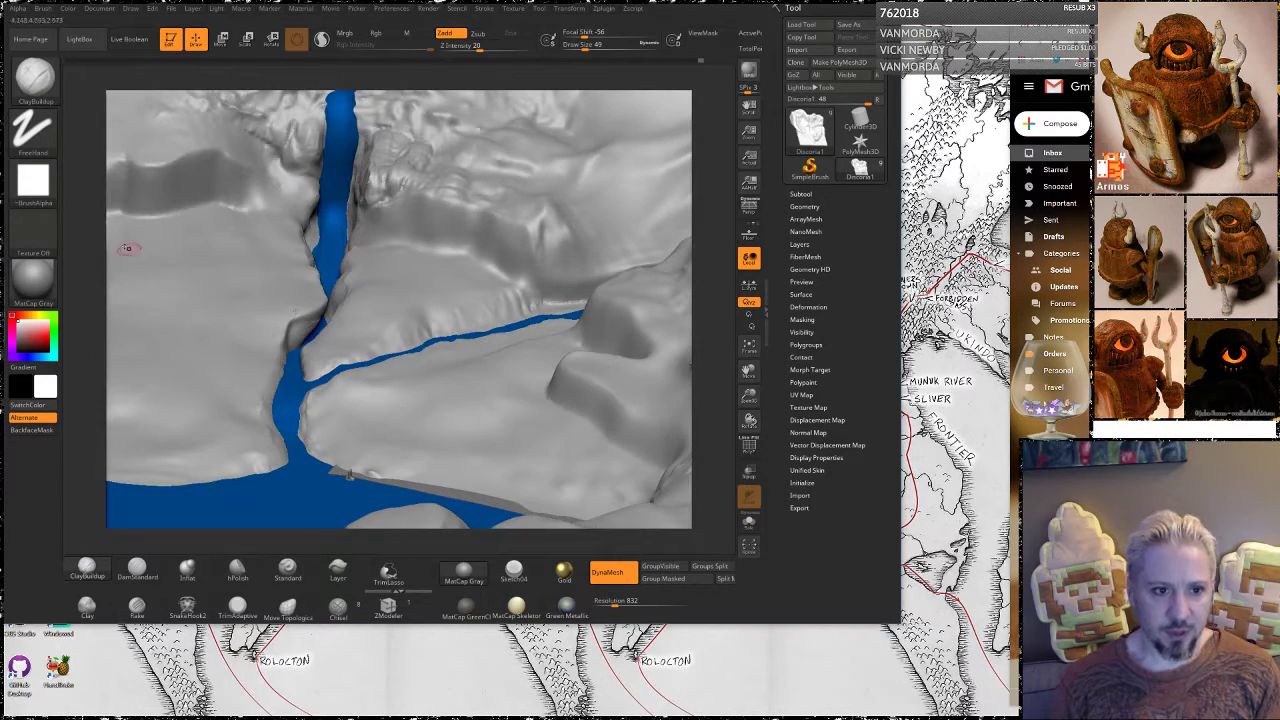
pyautogui.moveTo(100, 253); pyautogui.dragTo(266, 331)
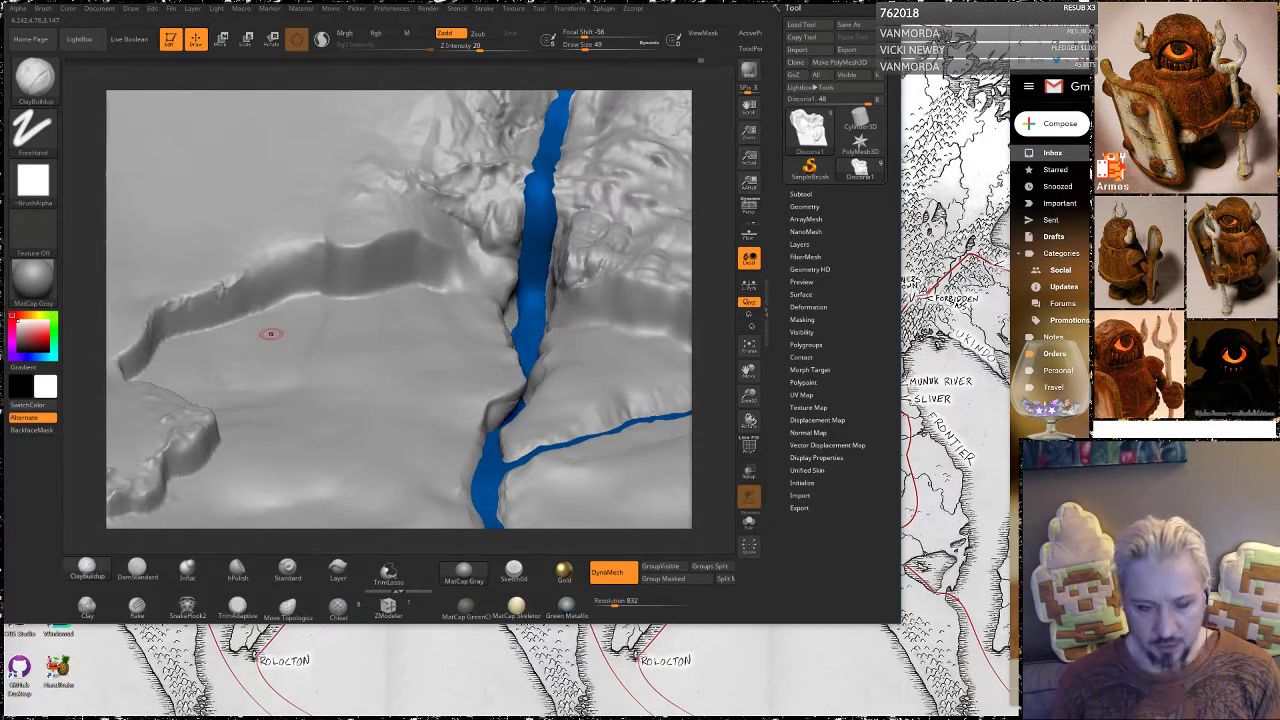
pyautogui.press('space')
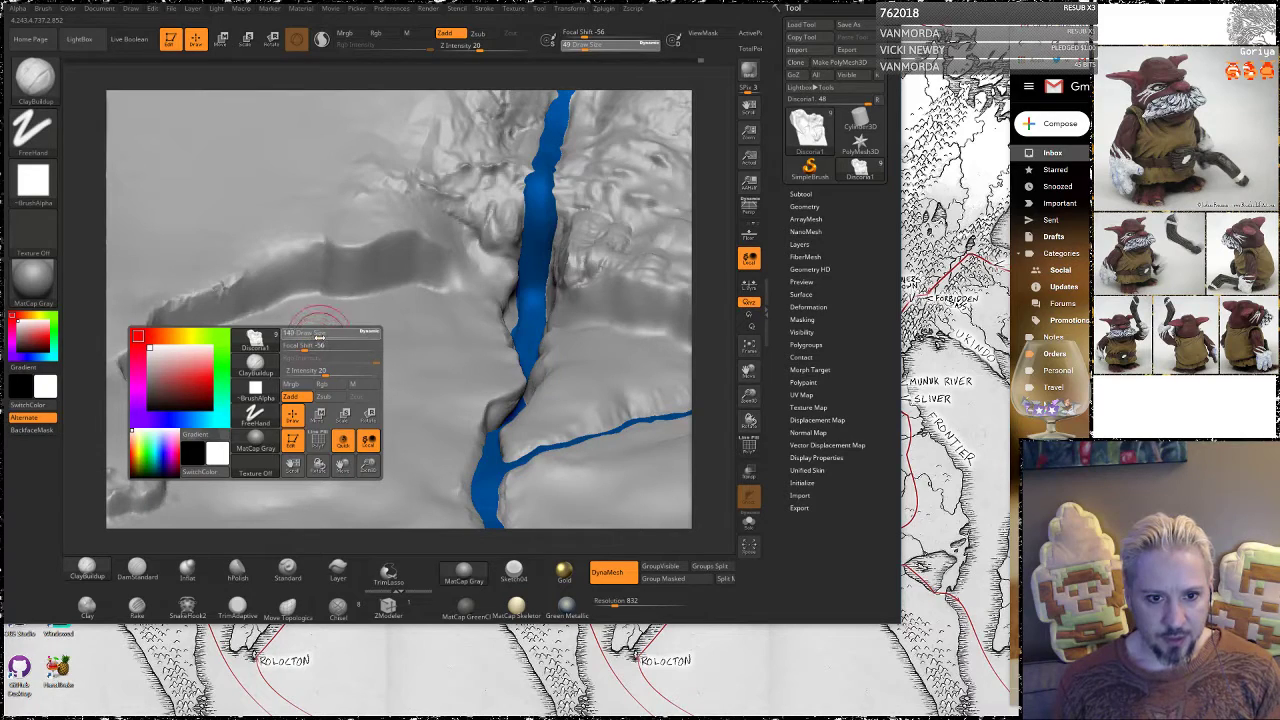
# Raise rounded mounds at the foot of the curved cliff beside the river with the Clay brush at draw size 154
pyautogui.moveTo(318, 338); pyautogui.dragTo(328, 338)
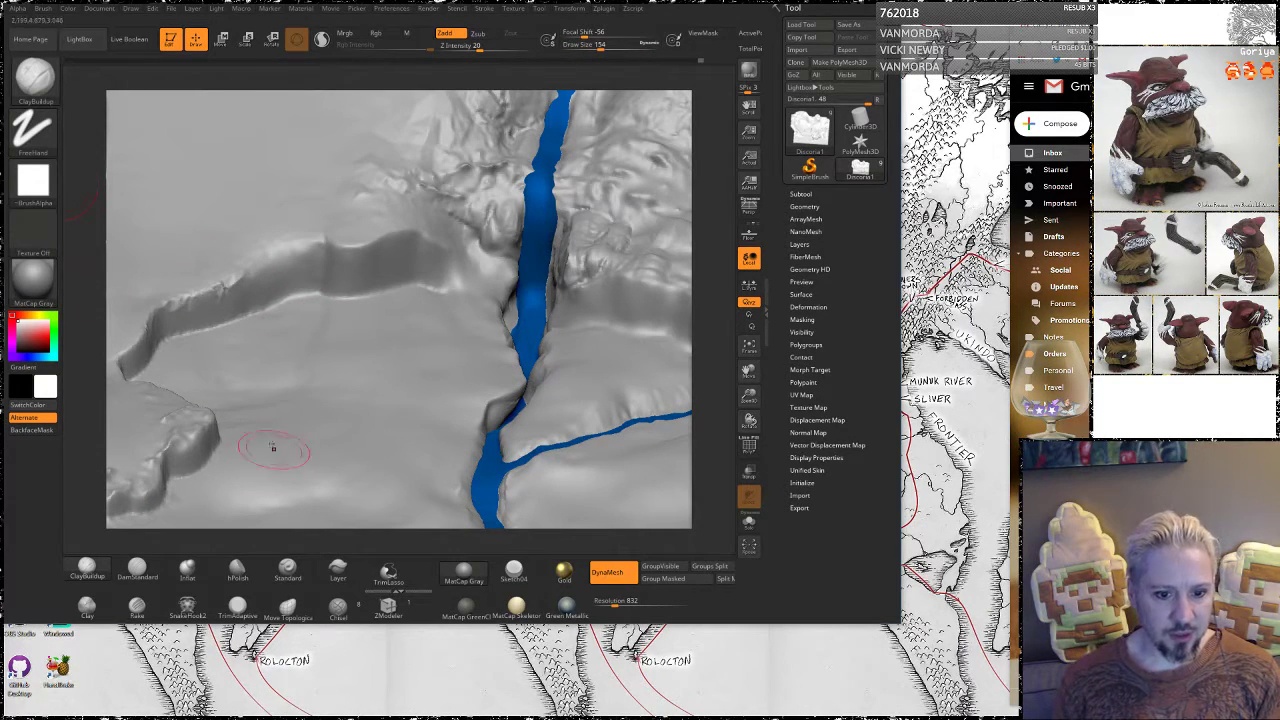
pyautogui.click(88, 603)
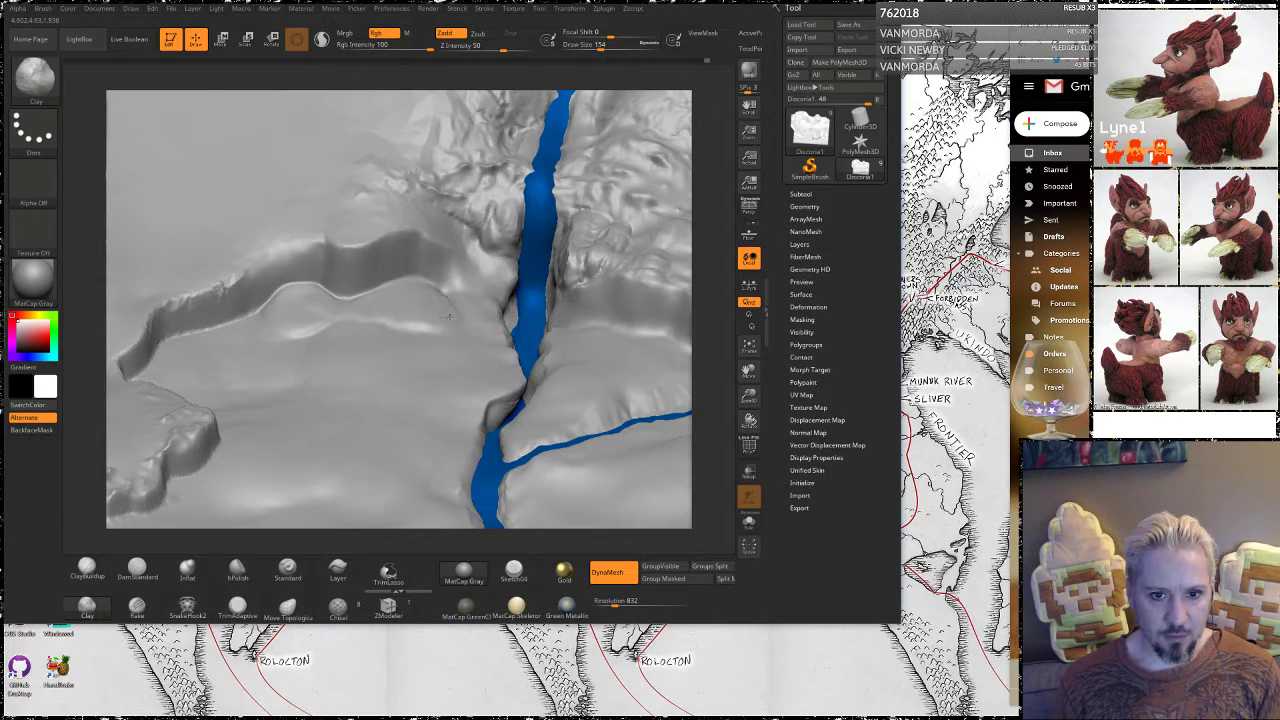
pyautogui.moveTo(471, 300)
pyautogui.mouseDown()
pyautogui.moveTo(464, 274)
pyautogui.moveTo(478, 275)
pyautogui.moveTo(443, 290)
pyautogui.moveTo(463, 336)
pyautogui.mouseUp()
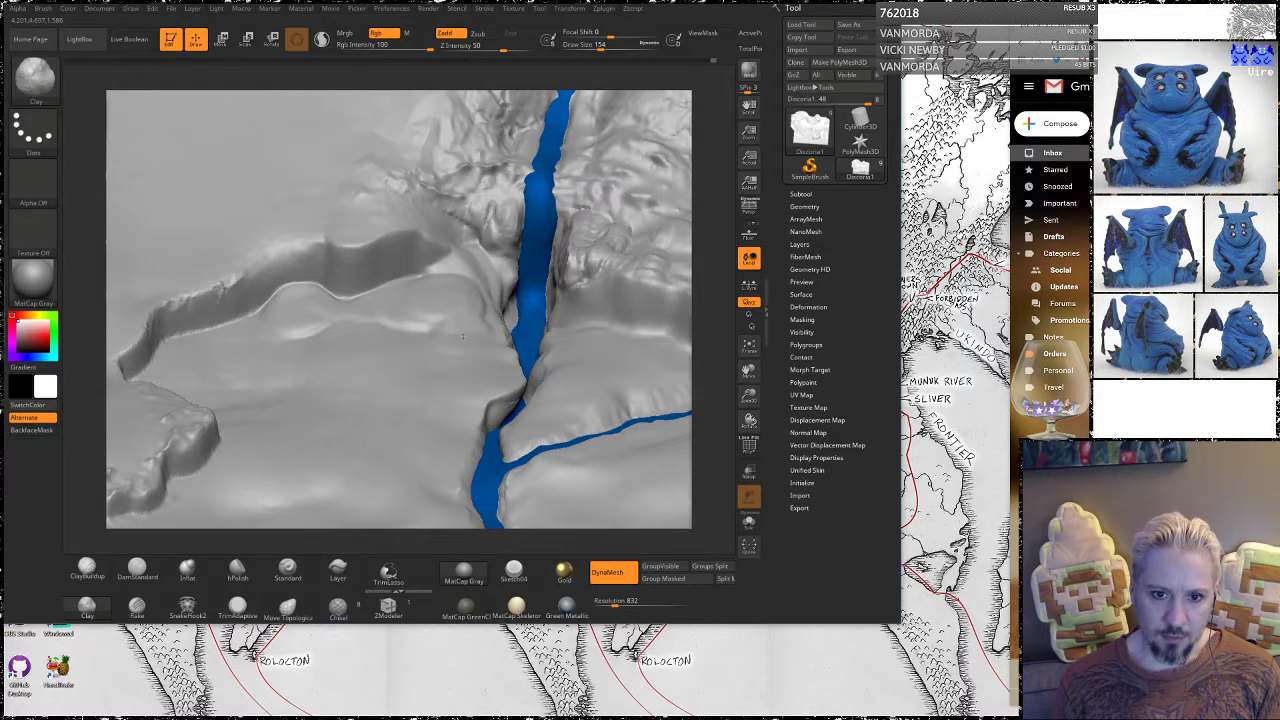
pyautogui.click(380, 318)
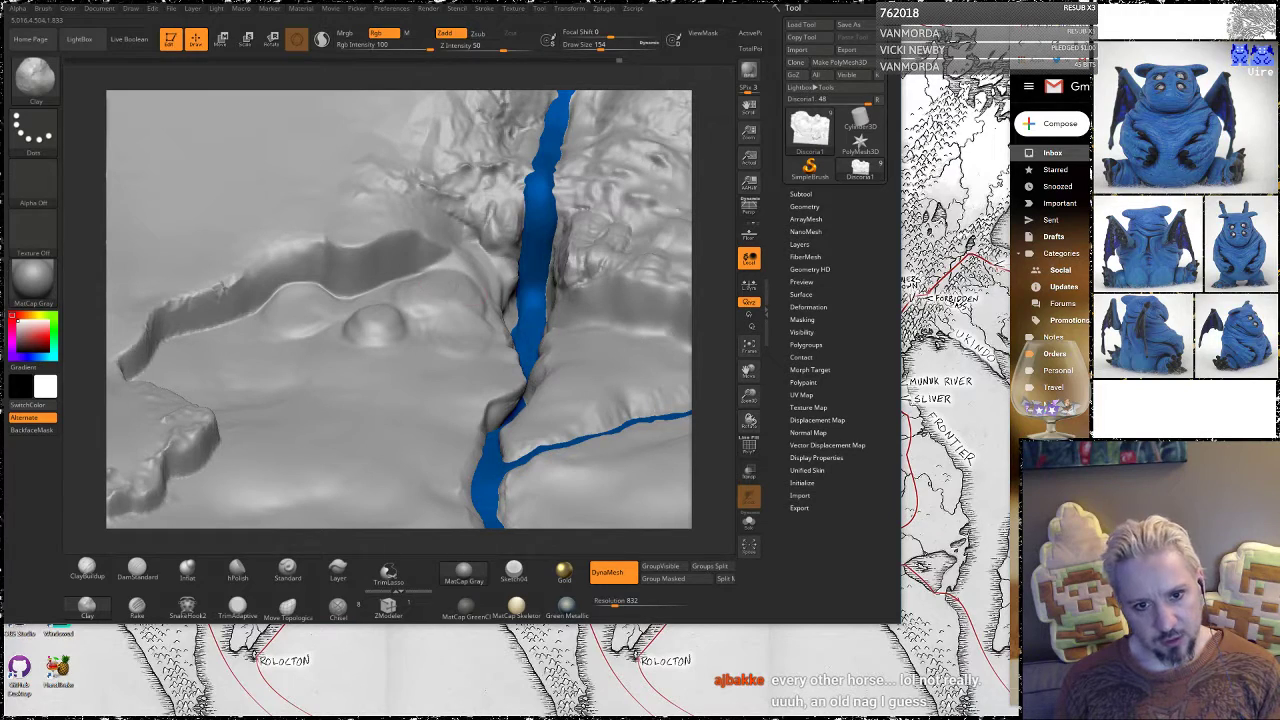
pyautogui.click(428, 288)
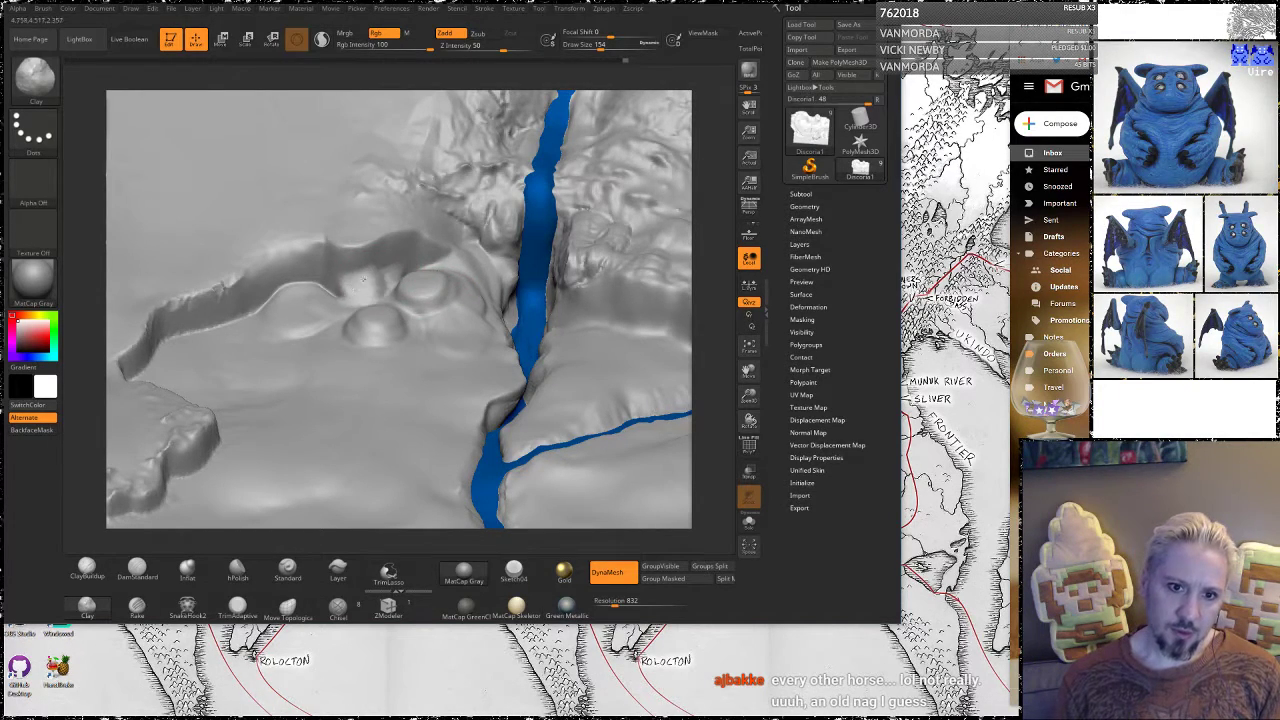
pyautogui.moveTo(364, 280); pyautogui.dragTo(366, 282)
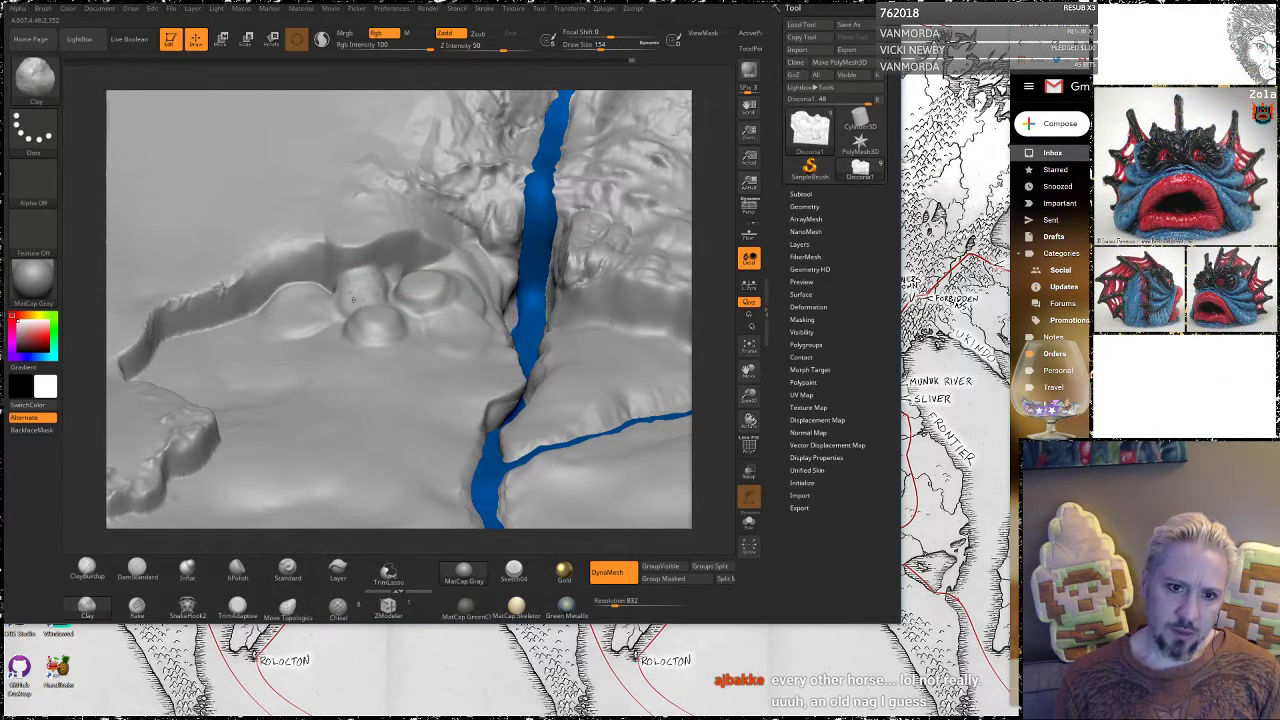
# Add clay around the mounds and smooth them so they blend into the ground and the adjoining cliff
pyautogui.moveTo(704, 200)
pyautogui.keyDown('alt'); pyautogui.mouseDown()
pyautogui.moveTo(710, 250)
pyautogui.moveTo(742, 184)
pyautogui.mouseUp(); pyautogui.keyUp('alt')
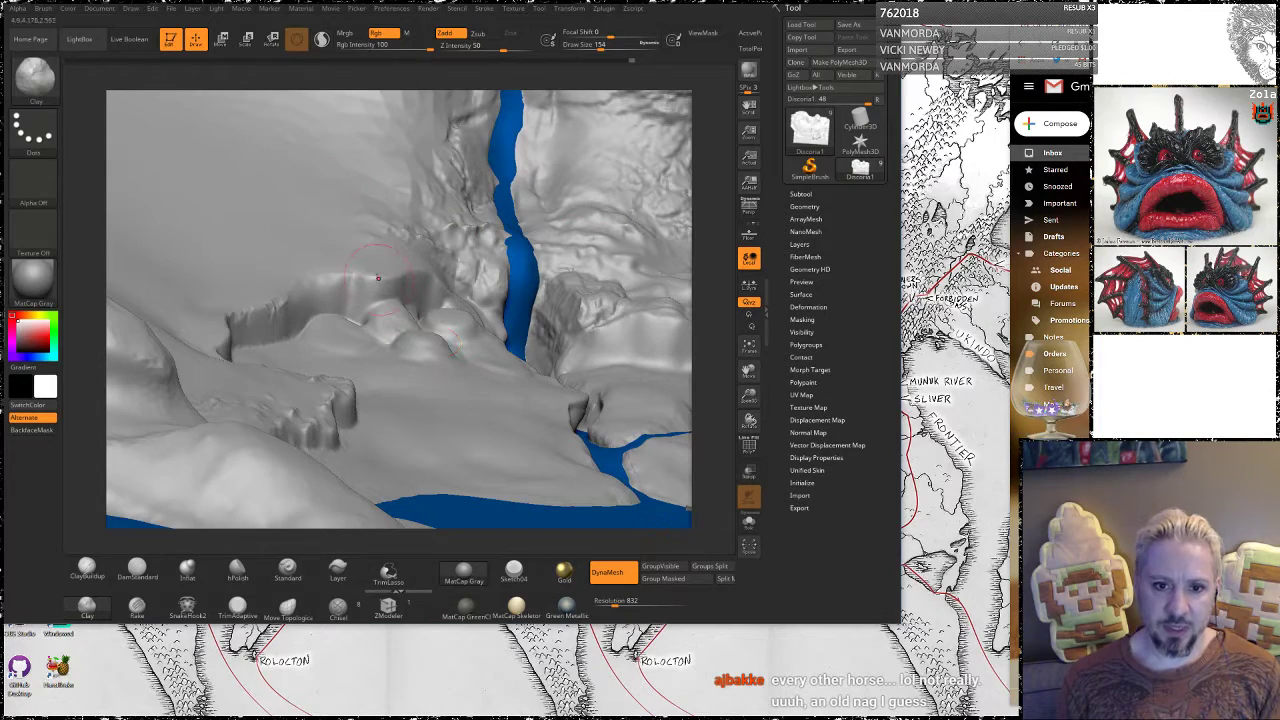
pyautogui.moveTo(378, 278); pyautogui.dragTo(374, 313, button='right')
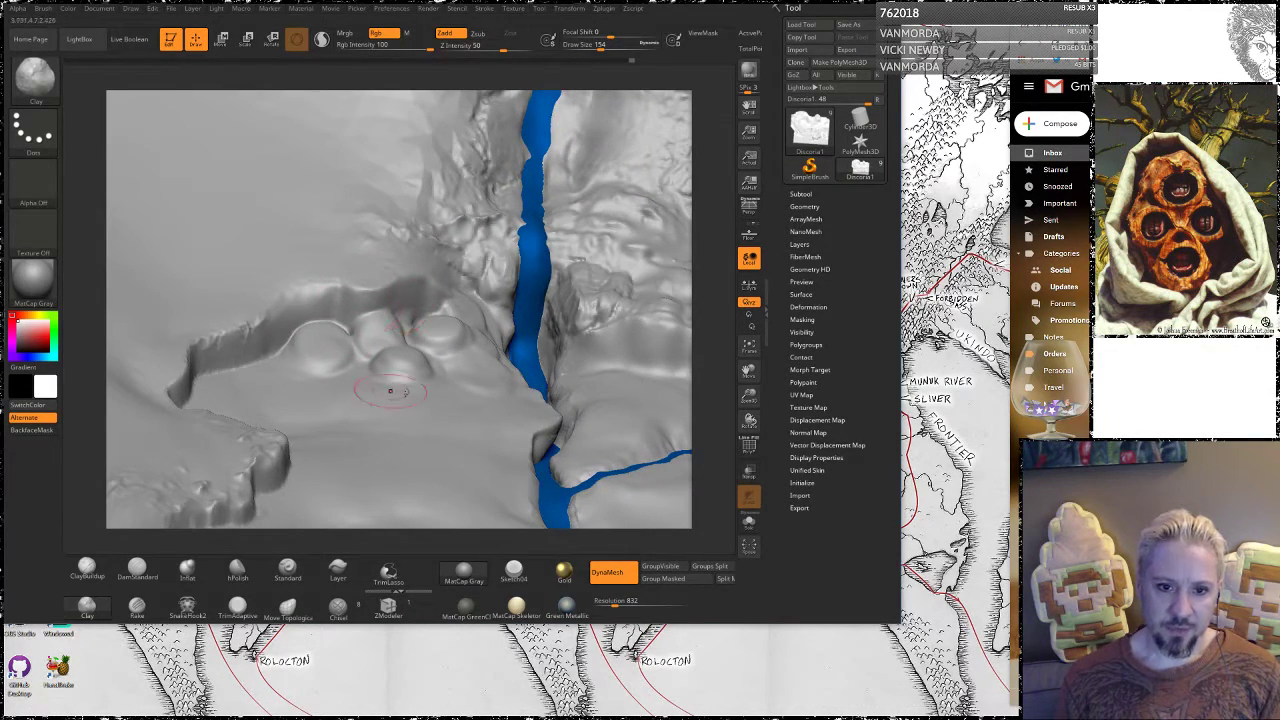
pyautogui.click(381, 344)
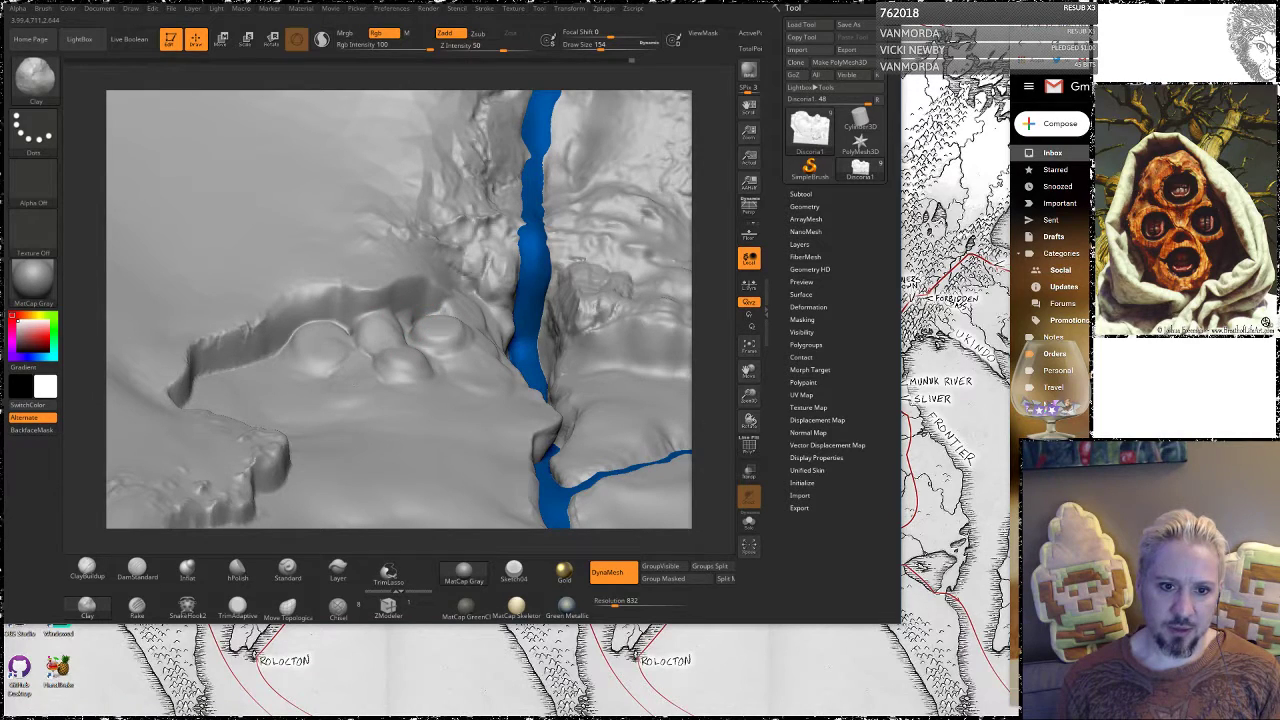
pyautogui.moveTo(338, 390)
pyautogui.mouseDown()
pyautogui.moveTo(299, 382)
pyautogui.moveTo(268, 354)
pyautogui.moveTo(281, 346)
pyautogui.moveTo(301, 361)
pyautogui.mouseUp()
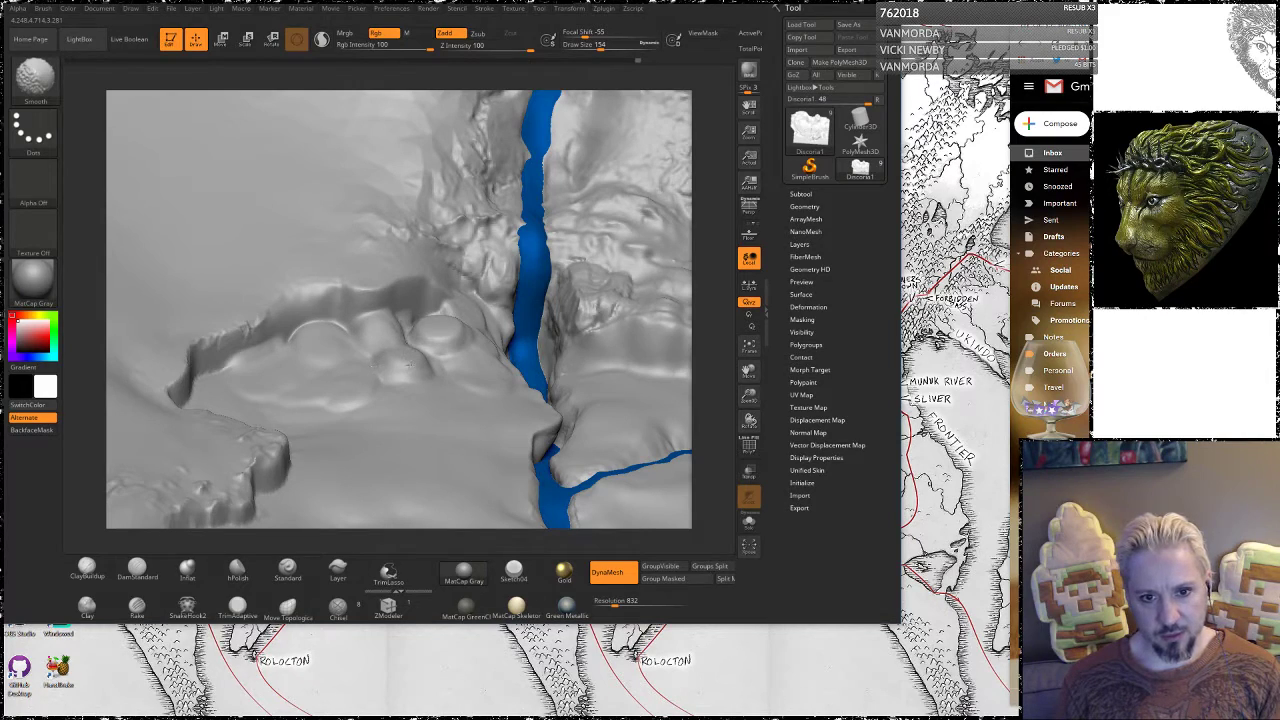
pyautogui.click(438, 325)
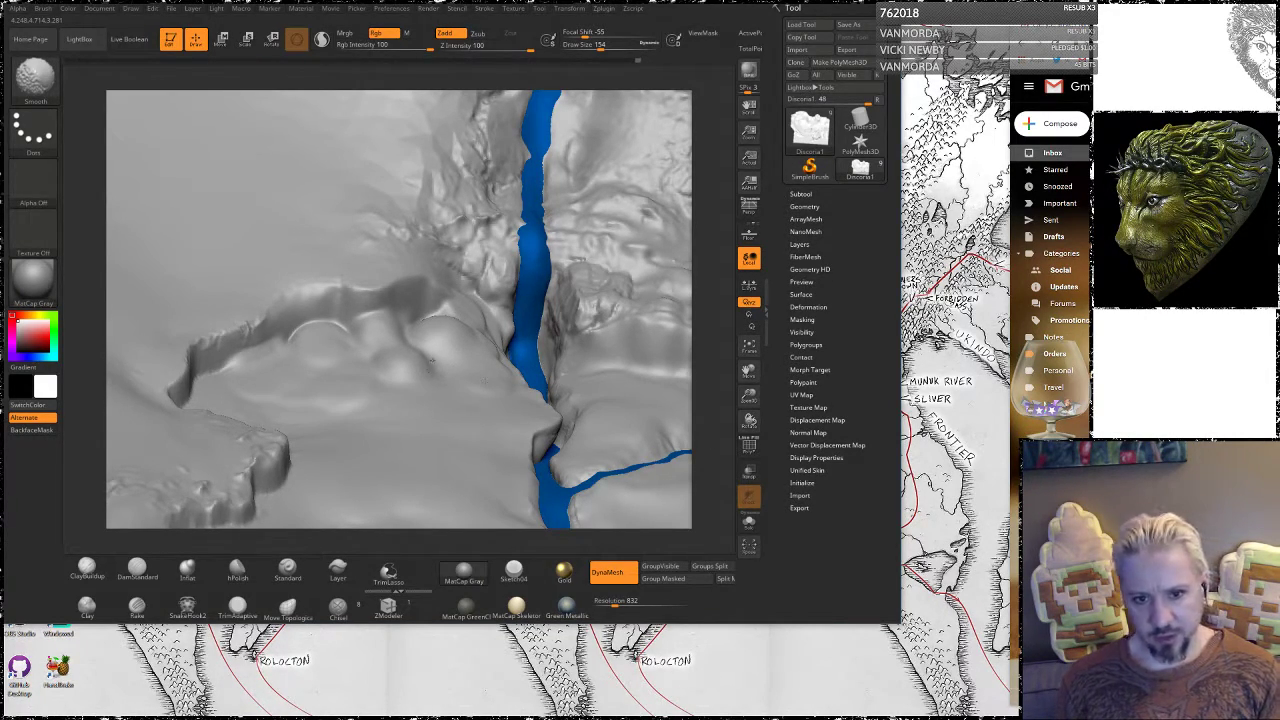
pyautogui.moveTo(701, 249); pyautogui.dragTo(650, 330)
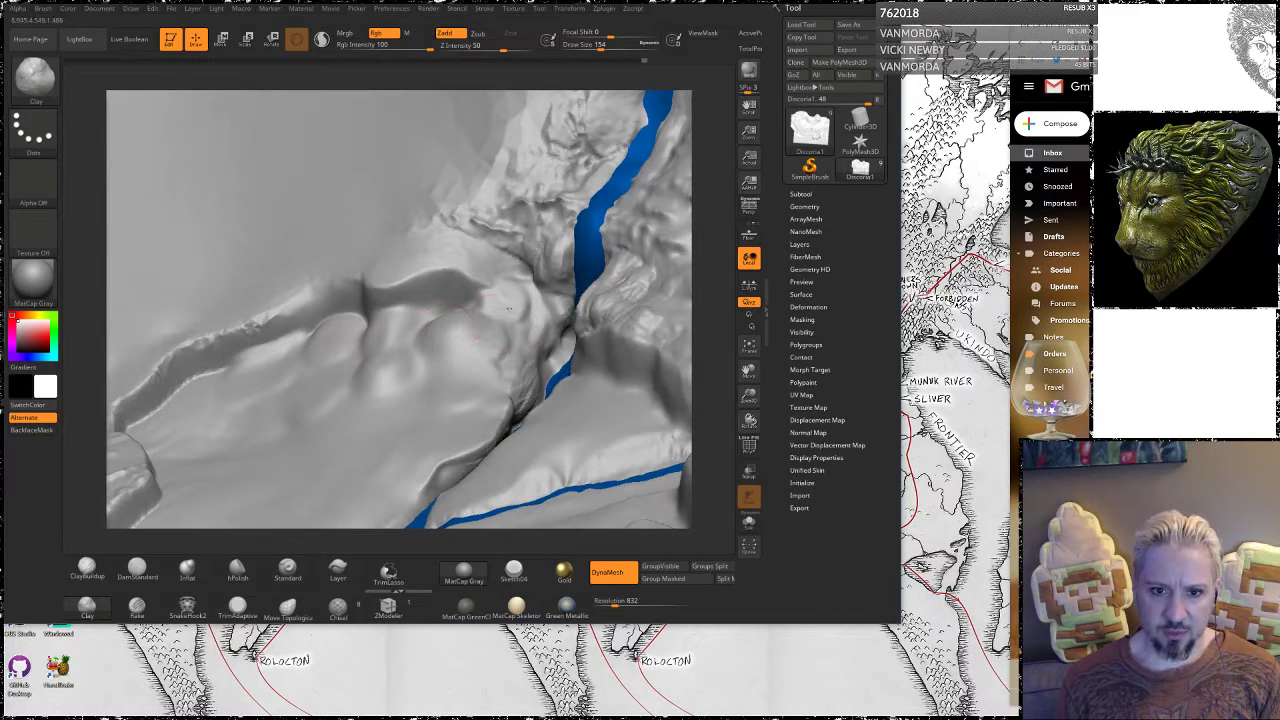
pyautogui.press('shift')
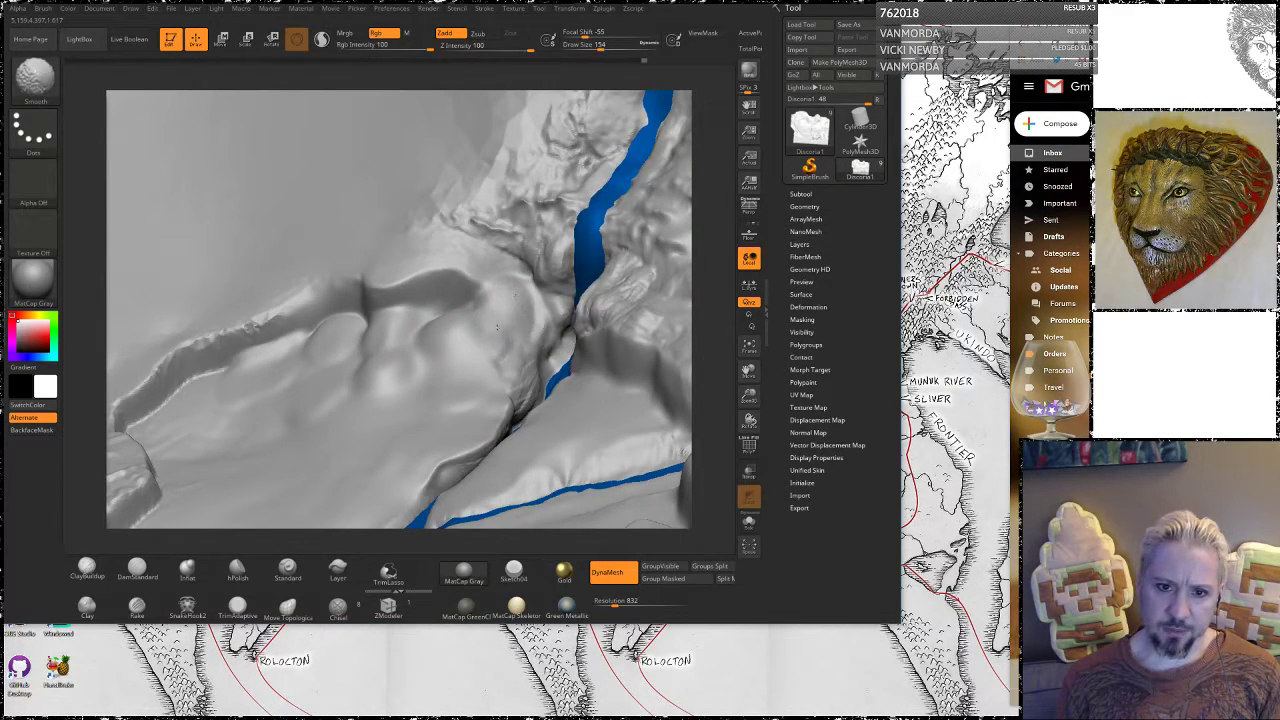
# Smooth the jagged face and rim along the far end of the curved cliff
pyautogui.moveTo(474, 325)
pyautogui.mouseDown(button='right')
pyautogui.moveTo(562, 340)
pyautogui.moveTo(728, 300)
pyautogui.mouseUp(button='right')
pyautogui.keyDown('alt'); pyautogui.moveTo(714, 360); pyautogui.dragTo(688, 284); pyautogui.keyUp('alt')
pyautogui.moveTo(708, 337)
pyautogui.mouseDown()
pyautogui.moveTo(706, 225)
pyautogui.moveTo(706, 295)
pyautogui.mouseUp()
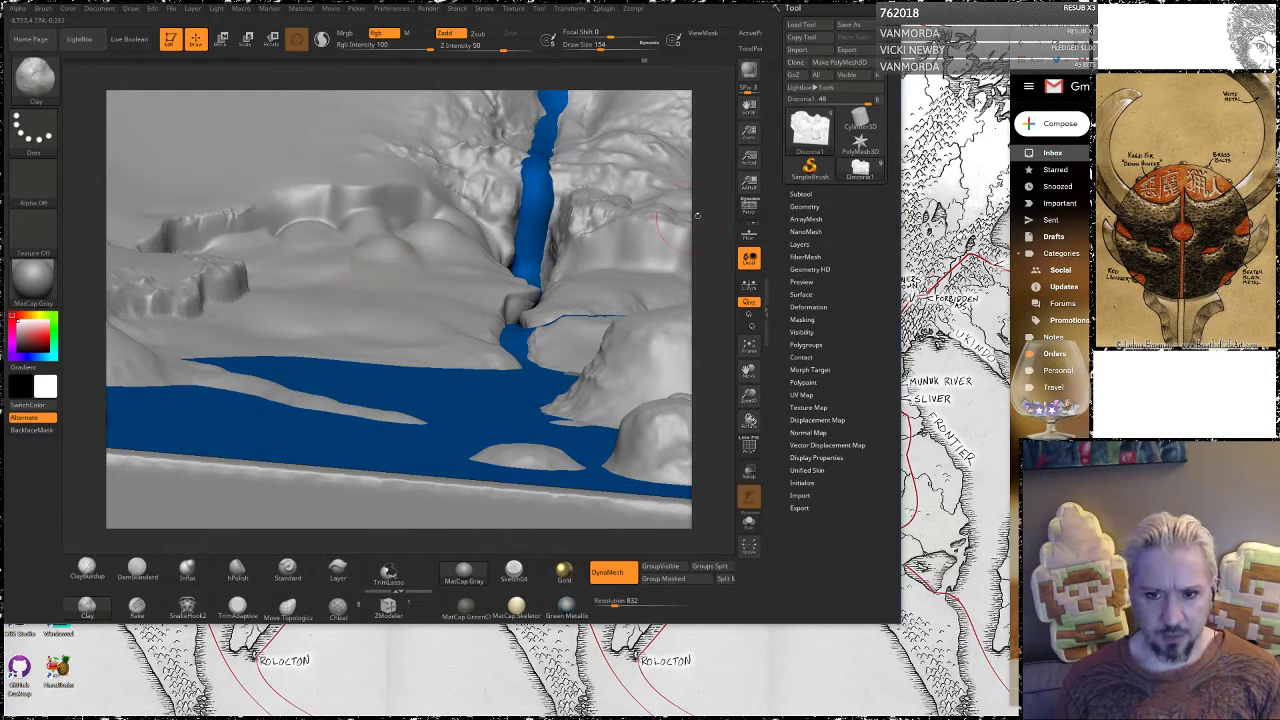
pyautogui.moveTo(708, 223); pyautogui.dragTo(704, 288)
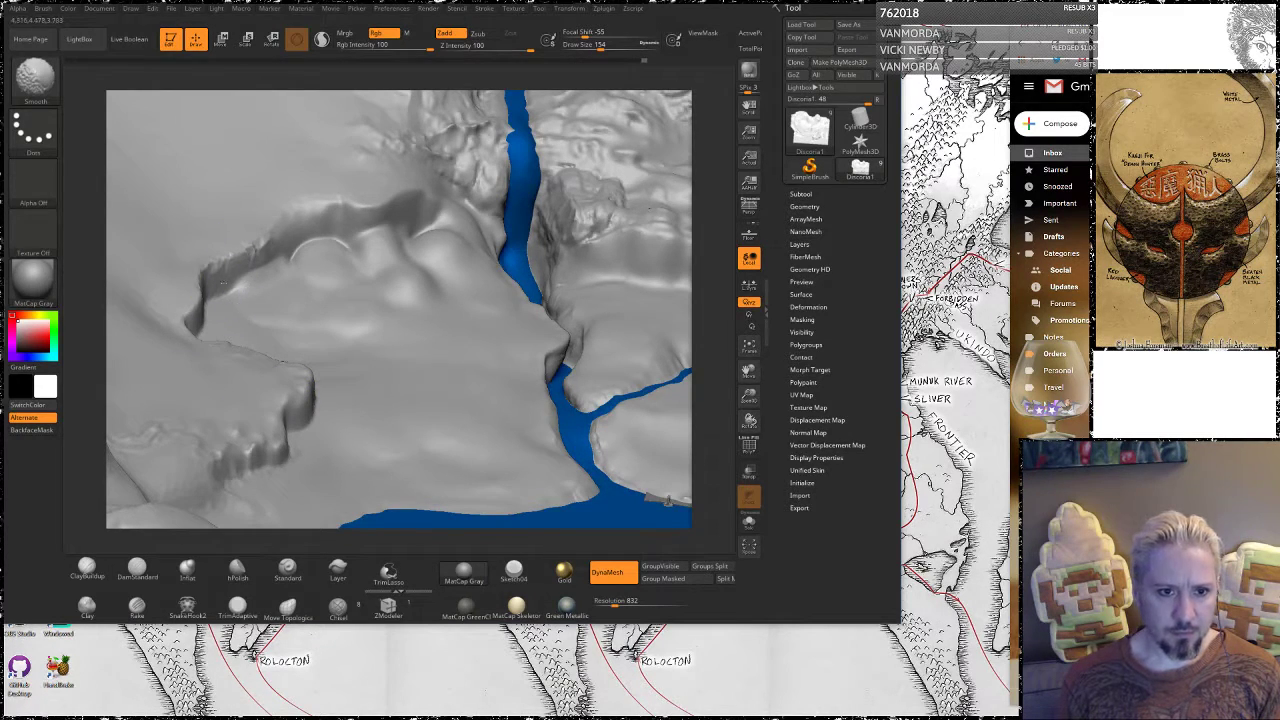
pyautogui.keyDown('shift'); pyautogui.moveTo(223, 283); pyautogui.dragTo(310, 230); pyautogui.keyUp('shift')
pyautogui.press('shift')
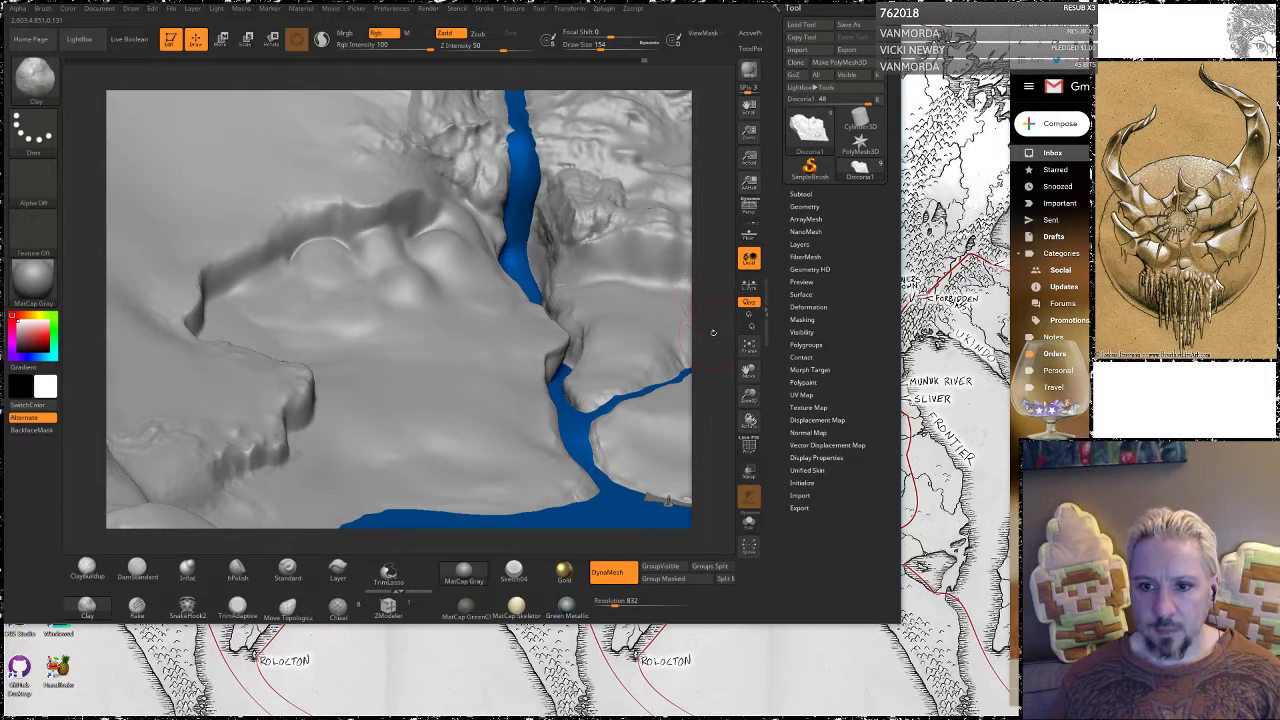
# Smooth the open ground on the plateau below the mounds
pyautogui.moveTo(713, 332); pyautogui.dragTo(699, 353)
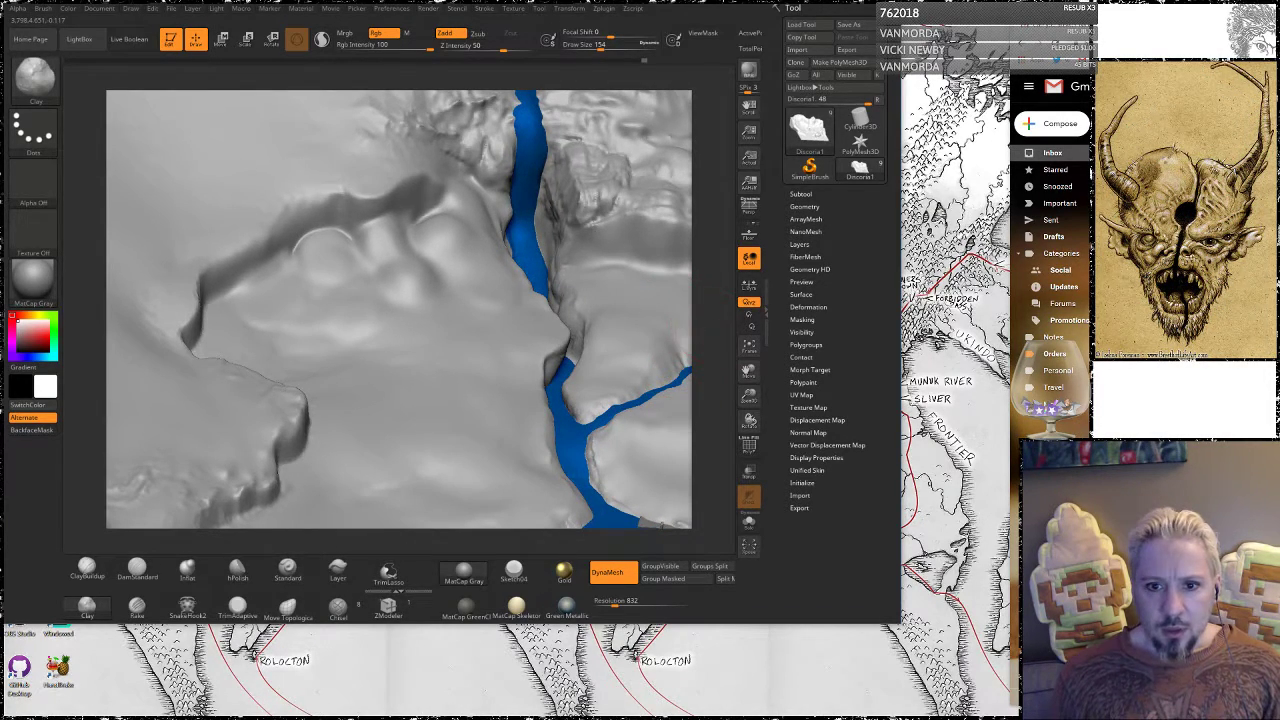
pyautogui.moveTo(714, 325); pyautogui.dragTo(694, 360)
pyautogui.keyDown('shift'); pyautogui.moveTo(360, 434); pyautogui.dragTo(385, 414); pyautogui.keyUp('shift')
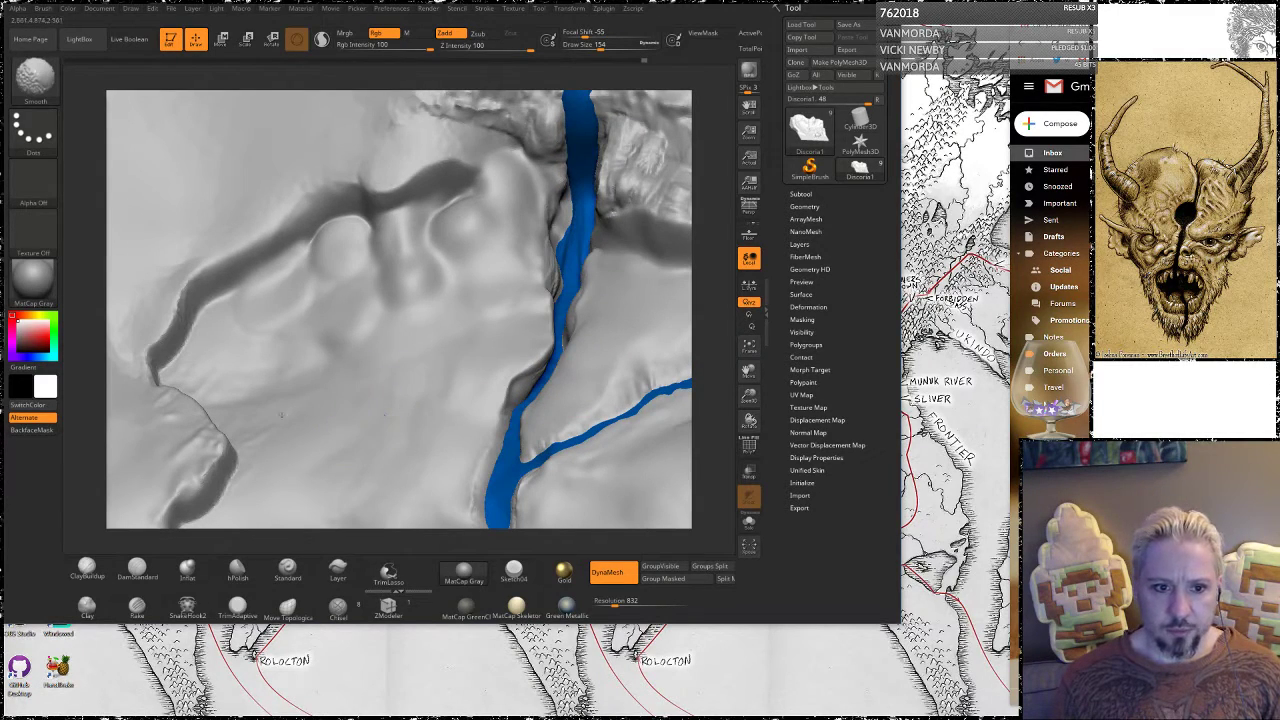
pyautogui.moveTo(728, 284); pyautogui.dragTo(729, 333)
pyautogui.moveTo(358, 341)
pyautogui.keyDown('shift'); pyautogui.mouseDown()
pyautogui.moveTo(446, 342)
pyautogui.moveTo(400, 338)
pyautogui.mouseUp(); pyautogui.keyUp('shift')
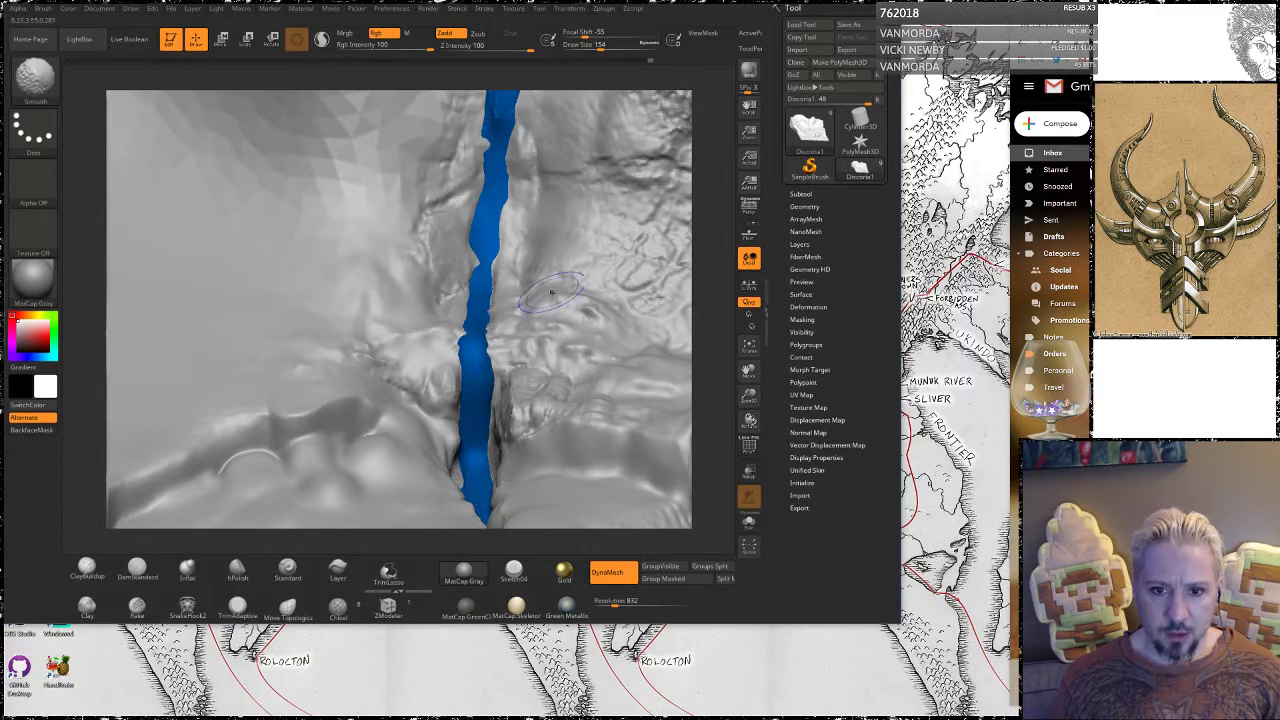
# Smooth the rough rock detail on the slope across the river from the mounds
pyautogui.keyDown('shift'); pyautogui.moveTo(551, 322); pyautogui.dragTo(530, 348); pyautogui.keyUp('shift')
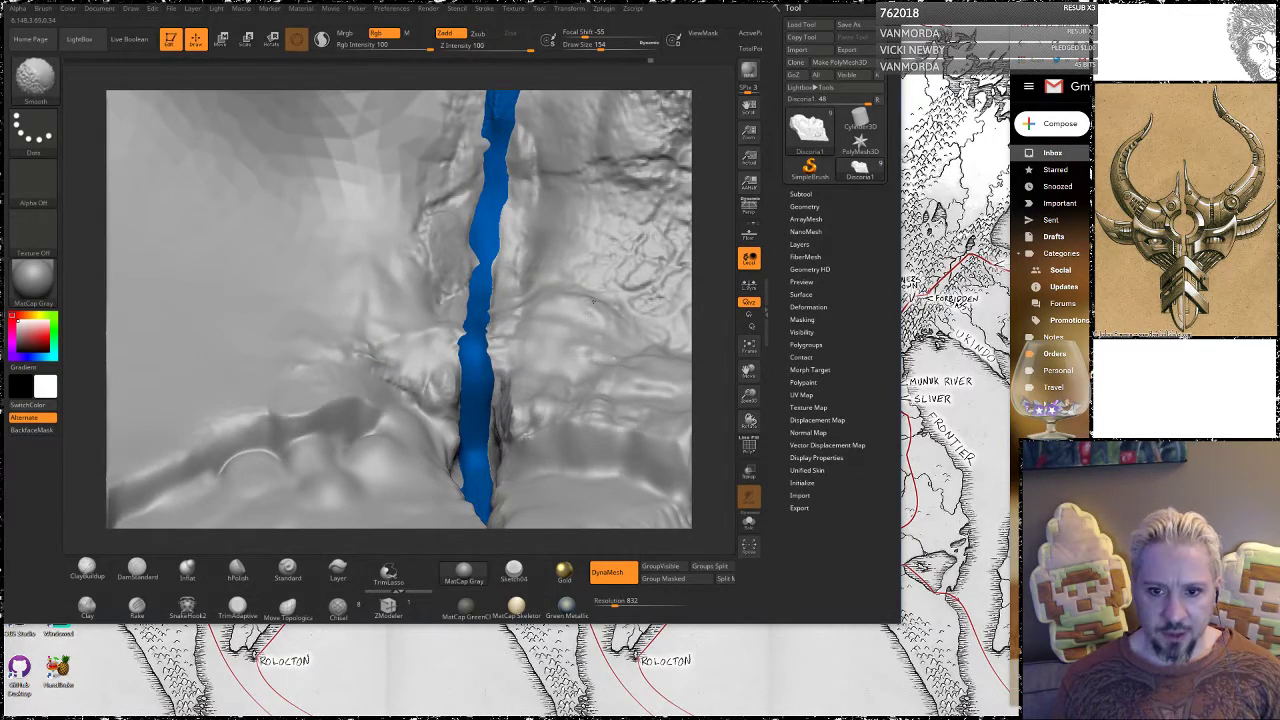
pyautogui.moveTo(680, 260); pyautogui.dragTo(615, 257, button='right')
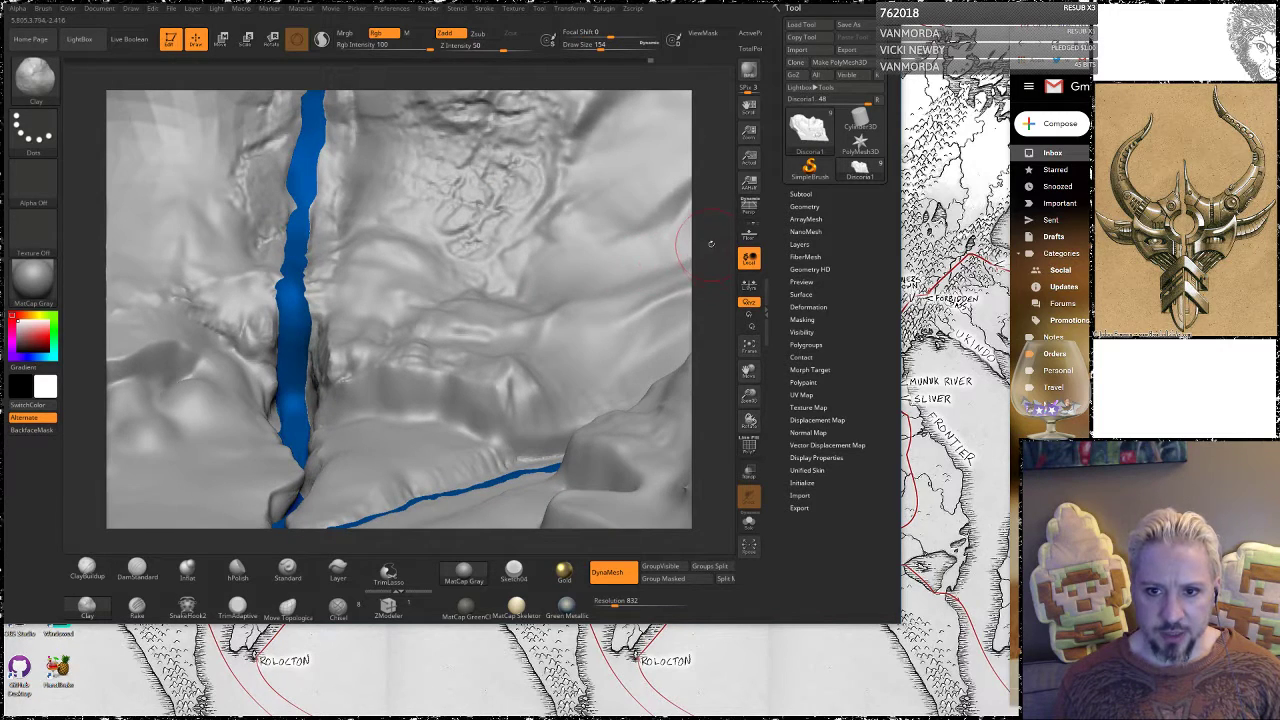
pyautogui.moveTo(710, 243)
pyautogui.mouseDown(button='right')
pyautogui.moveTo(688, 240)
pyautogui.moveTo(672, 266)
pyautogui.mouseUp(button='right')
pyautogui.keyDown('shift'); pyautogui.moveTo(441, 322); pyautogui.dragTo(412, 337); pyautogui.keyUp('shift')
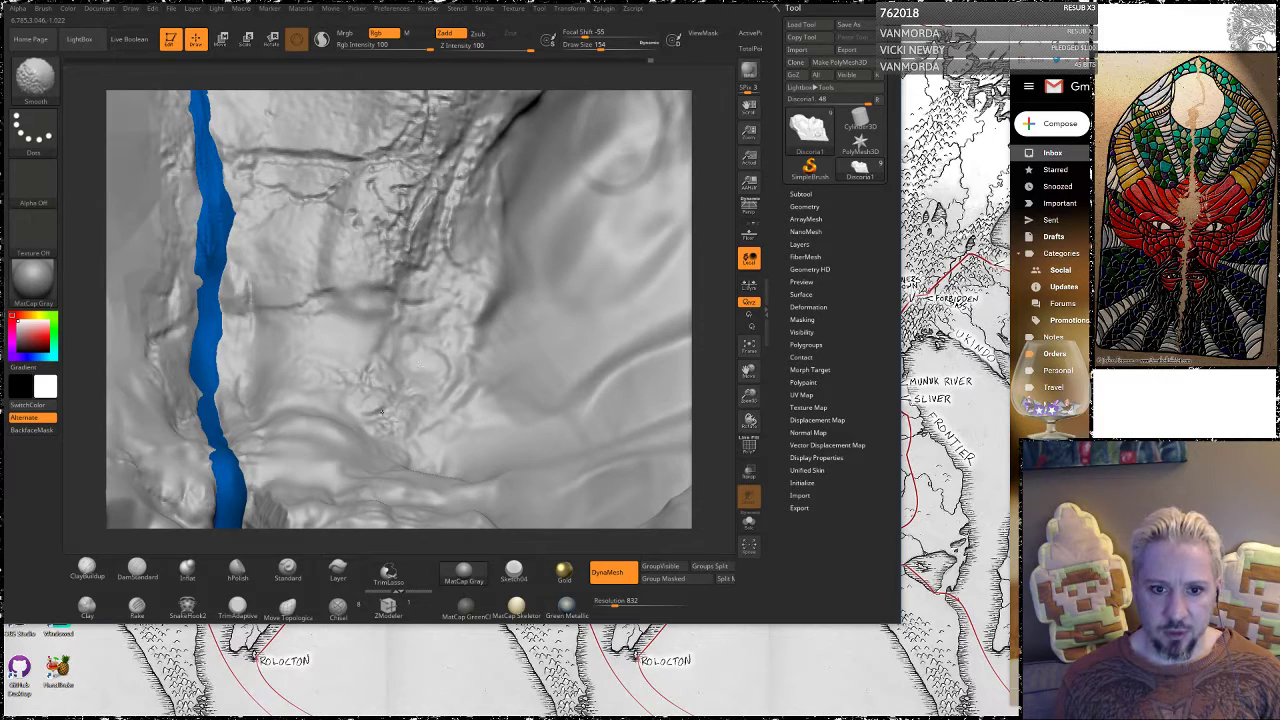
pyautogui.keyDown('shift'); pyautogui.moveTo(381, 411); pyautogui.dragTo(370, 372); pyautogui.keyUp('shift')
pyautogui.keyDown('alt'); pyautogui.moveTo(708, 338); pyautogui.dragTo(706, 238); pyautogui.keyUp('alt')
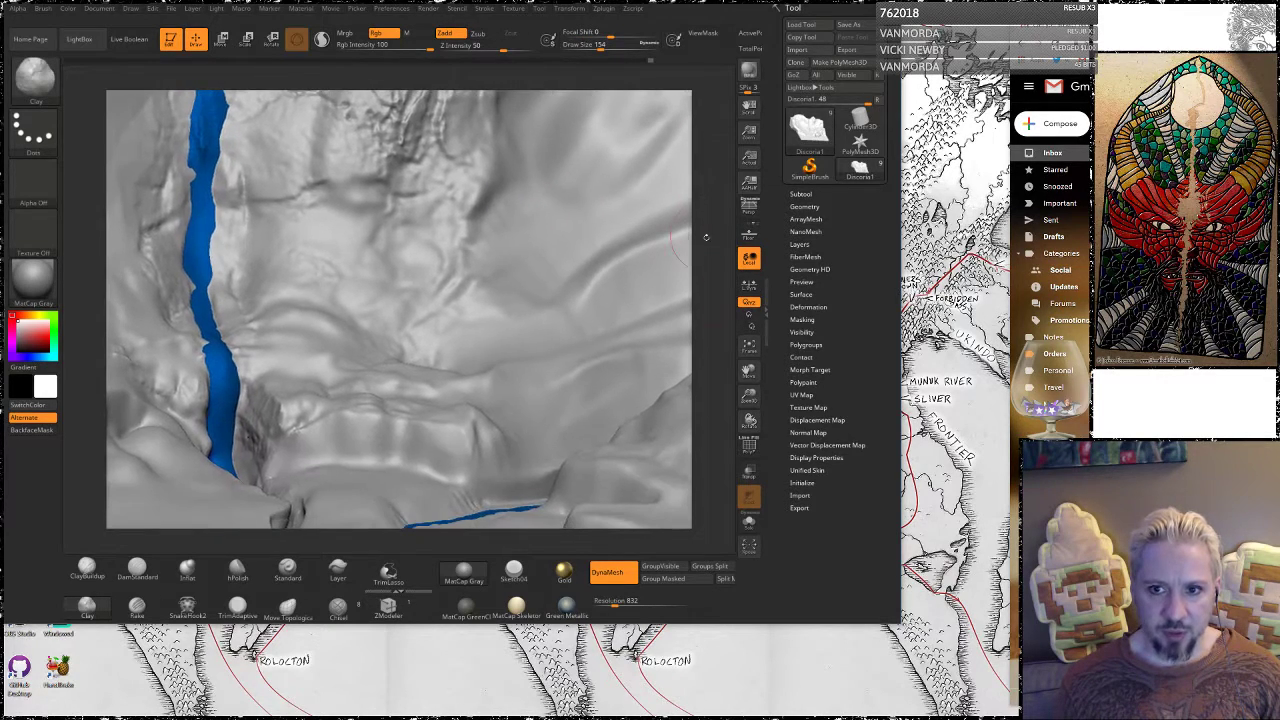
# Switch to the Crumple brush with draw size 611 and Z Intensity 19 for the large cliff face
pyautogui.moveTo(560, 340); pyautogui.dragTo(454, 288, button='right')
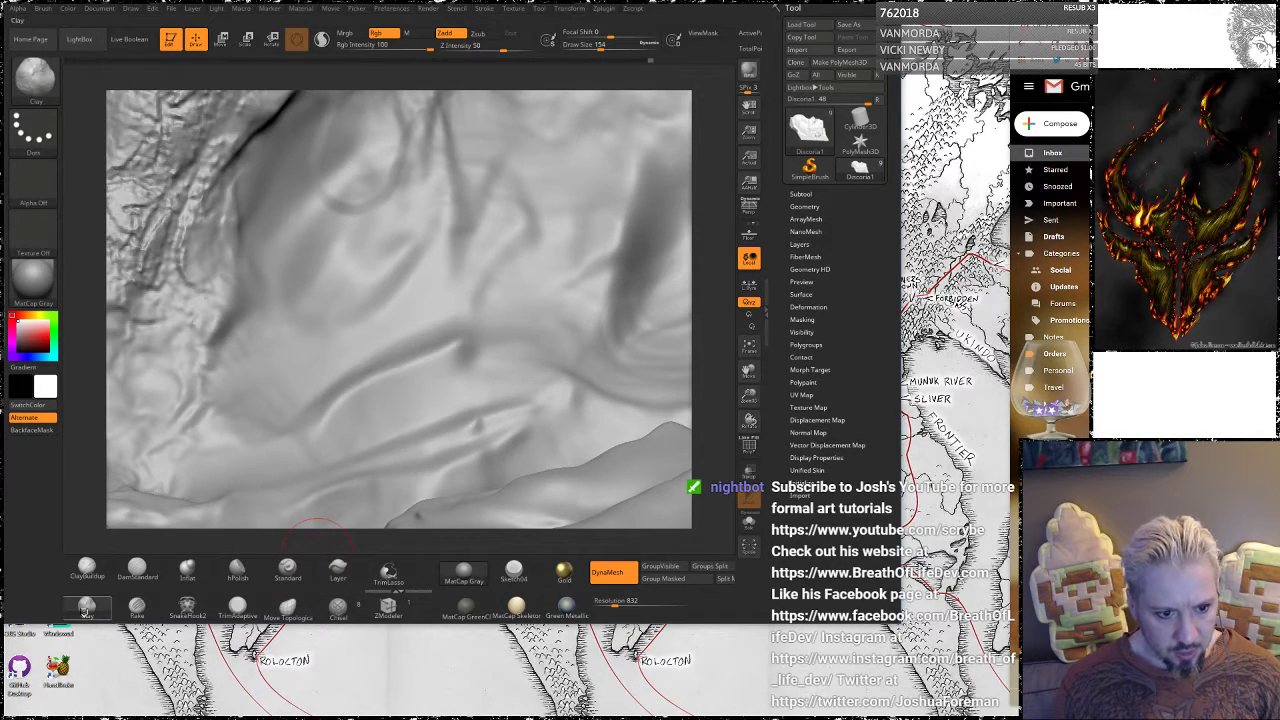
pyautogui.press('b')
pyautogui.press('c')
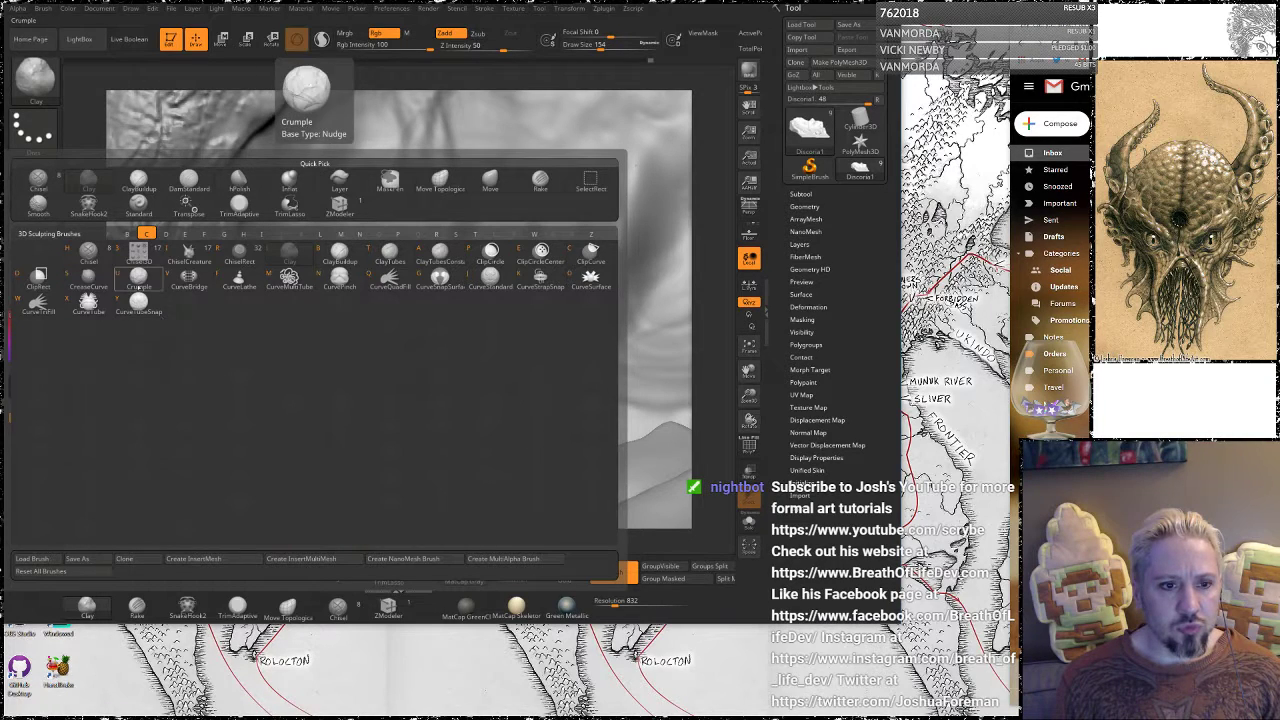
pyautogui.press('u')
pyautogui.press('space')
pyautogui.moveTo(476, 299)
pyautogui.mouseDown()
pyautogui.moveTo(703, 223)
pyautogui.moveTo(700, 170)
pyautogui.moveTo(698, 225)
pyautogui.mouseUp()
# Try roughening the smooth cliff face with broad Crumple strokes and undo them
pyautogui.moveTo(311, 273)
pyautogui.mouseDown()
pyautogui.moveTo(300, 340)
pyautogui.moveTo(390, 330)
pyautogui.moveTo(340, 380)
pyautogui.moveTo(330, 318)
pyautogui.mouseUp()
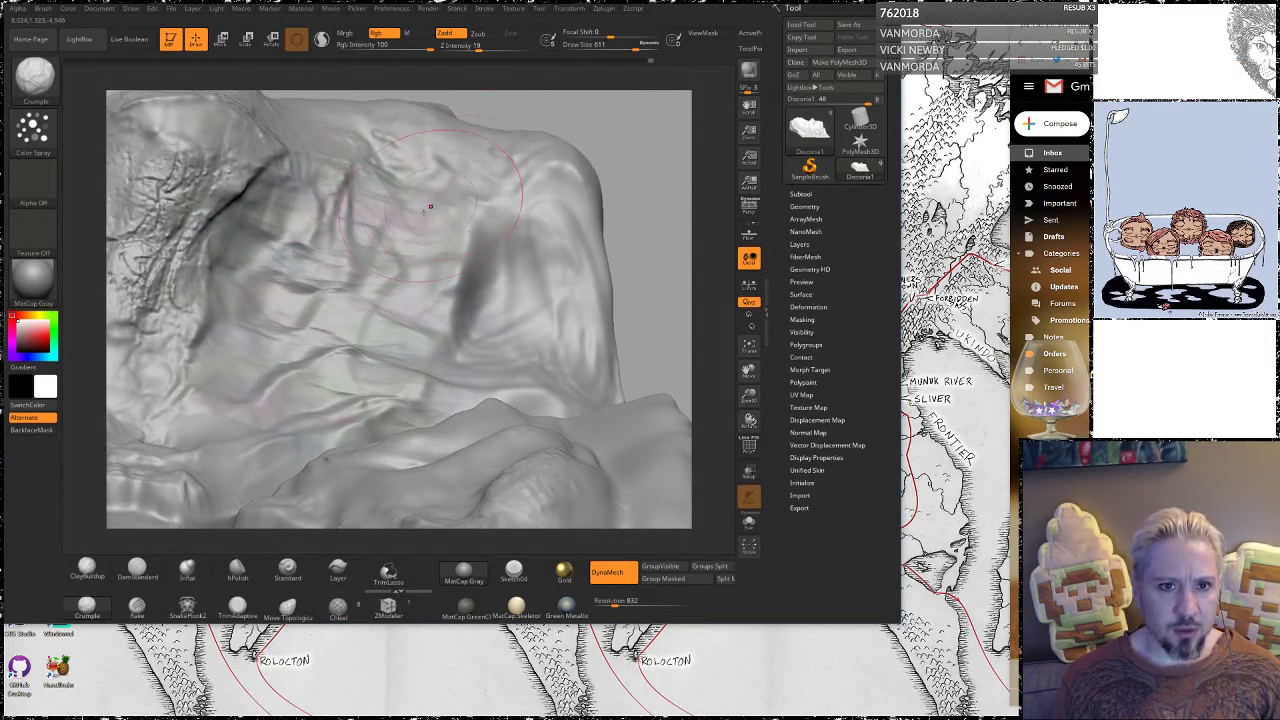
pyautogui.hotkey('ctrl', 'z')
pyautogui.moveTo(394, 184)
pyautogui.mouseDown()
pyautogui.moveTo(361, 300)
pyautogui.moveTo(318, 300)
pyautogui.moveTo(385, 335)
pyautogui.moveTo(305, 320)
pyautogui.moveTo(269, 350)
pyautogui.mouseUp()
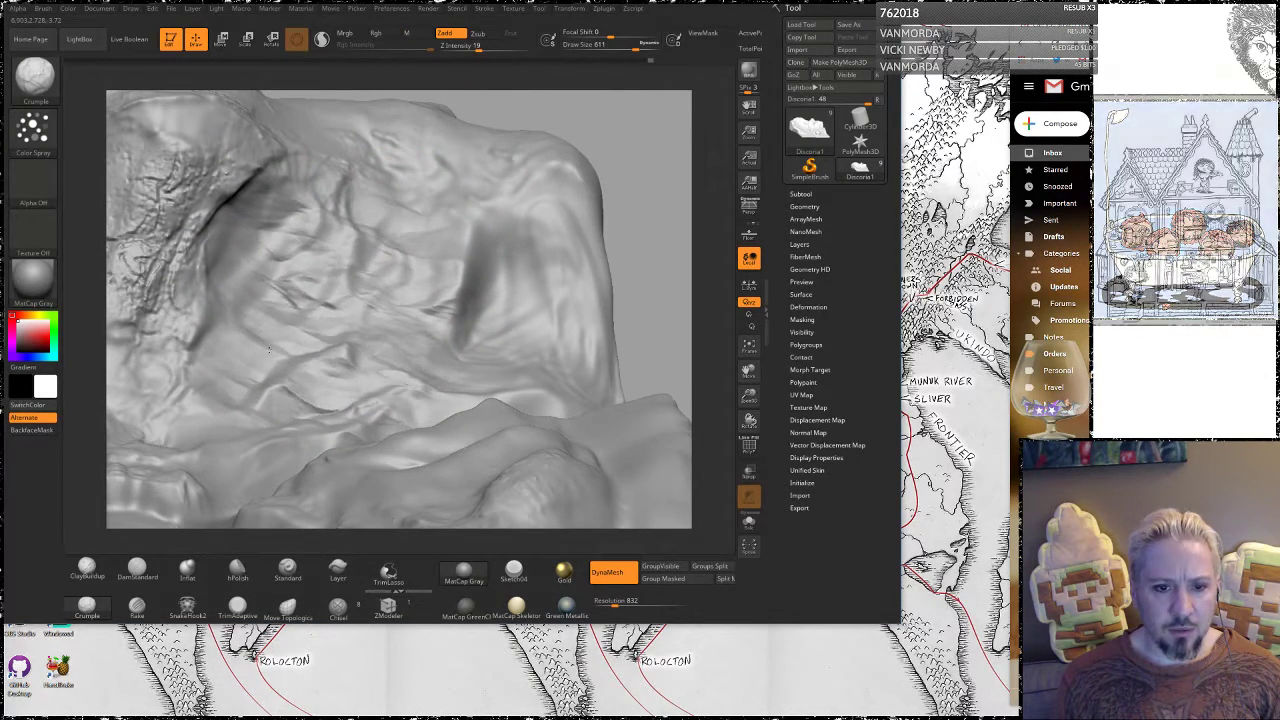
pyautogui.hotkey('ctrl', 'z')
pyautogui.hotkey('ctrl', 'z')
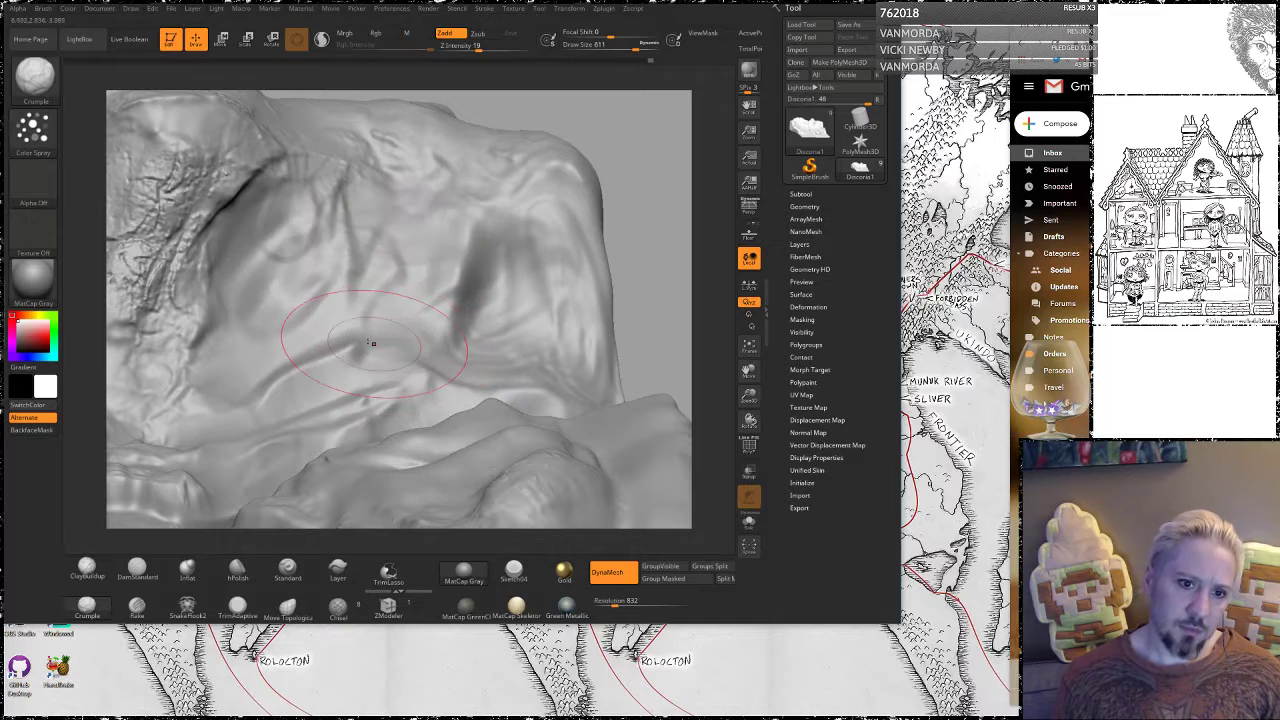
# Crumple the large cliff face from its base up to the outer edge to give it a rocky texture
pyautogui.moveTo(339, 323)
pyautogui.mouseDown()
pyautogui.moveTo(350, 300)
pyautogui.moveTo(428, 279)
pyautogui.moveTo(506, 280)
pyautogui.moveTo(455, 290)
pyautogui.moveTo(515, 235)
pyautogui.moveTo(472, 186)
pyautogui.mouseUp()
pyautogui.moveTo(648, 200)
pyautogui.keyDown('alt'); pyautogui.mouseDown()
pyautogui.moveTo(606, 140)
pyautogui.moveTo(647, 186)
pyautogui.moveTo(398, 290)
pyautogui.mouseUp(); pyautogui.keyUp('alt')
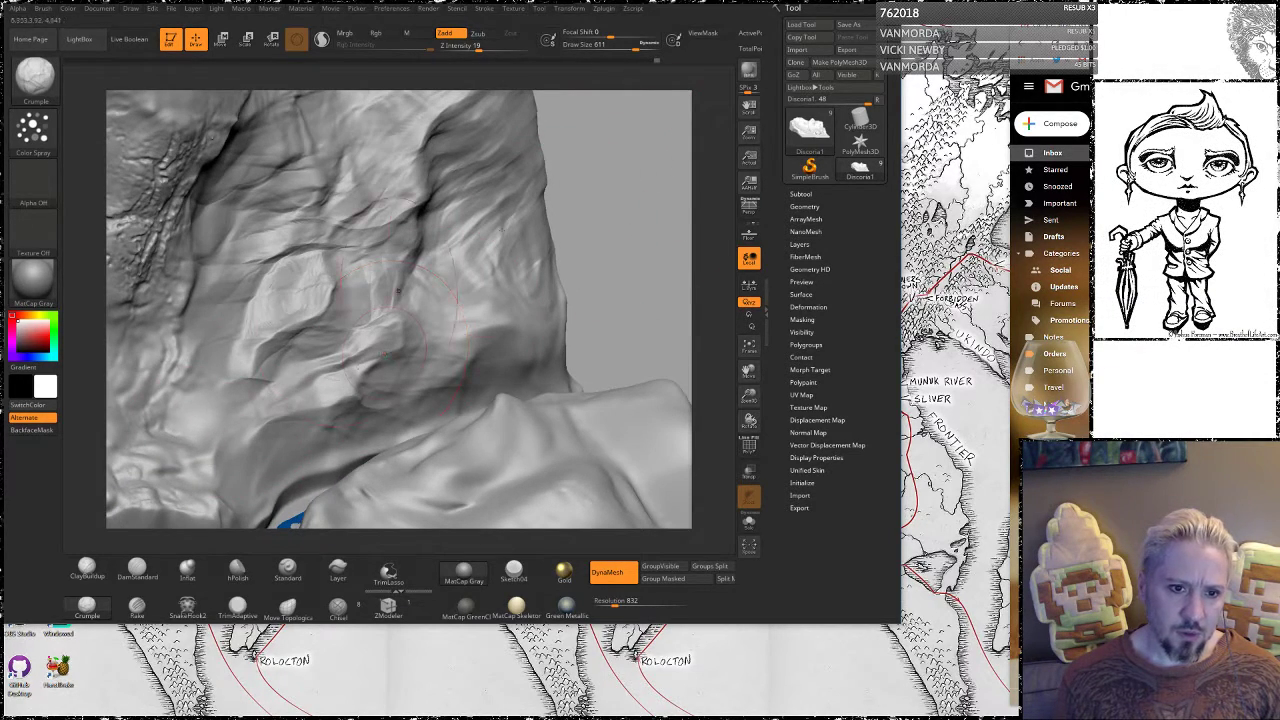
pyautogui.moveTo(571, 258)
pyautogui.mouseDown()
pyautogui.moveTo(620, 215)
pyautogui.moveTo(634, 175)
pyautogui.moveTo(650, 202)
pyautogui.moveTo(647, 265)
pyautogui.moveTo(640, 209)
pyautogui.moveTo(408, 191)
pyautogui.moveTo(425, 208)
pyautogui.moveTo(400, 222)
pyautogui.moveTo(420, 245)
pyautogui.moveTo(466, 222)
pyautogui.moveTo(430, 218)
pyautogui.moveTo(436, 230)
pyautogui.mouseUp()
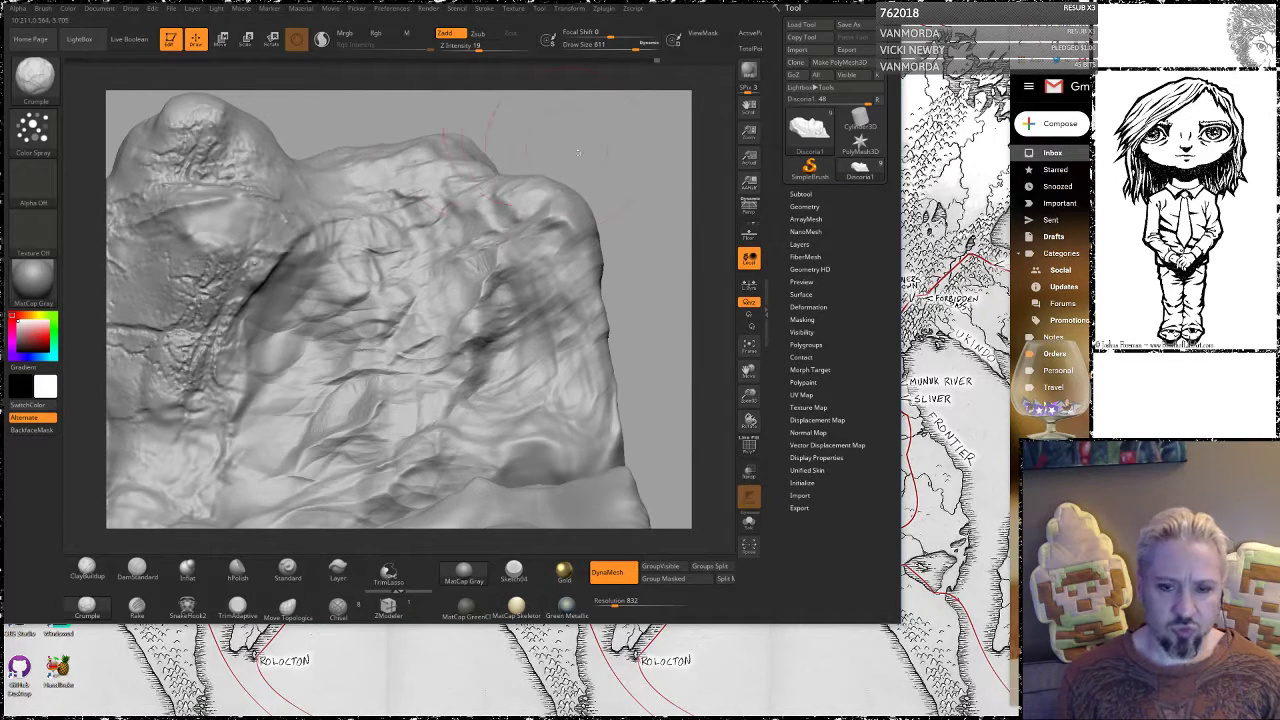
# Try to remesh the terrain with DynaMesh at resolution 832 and undo it
pyautogui.press('ctrl')
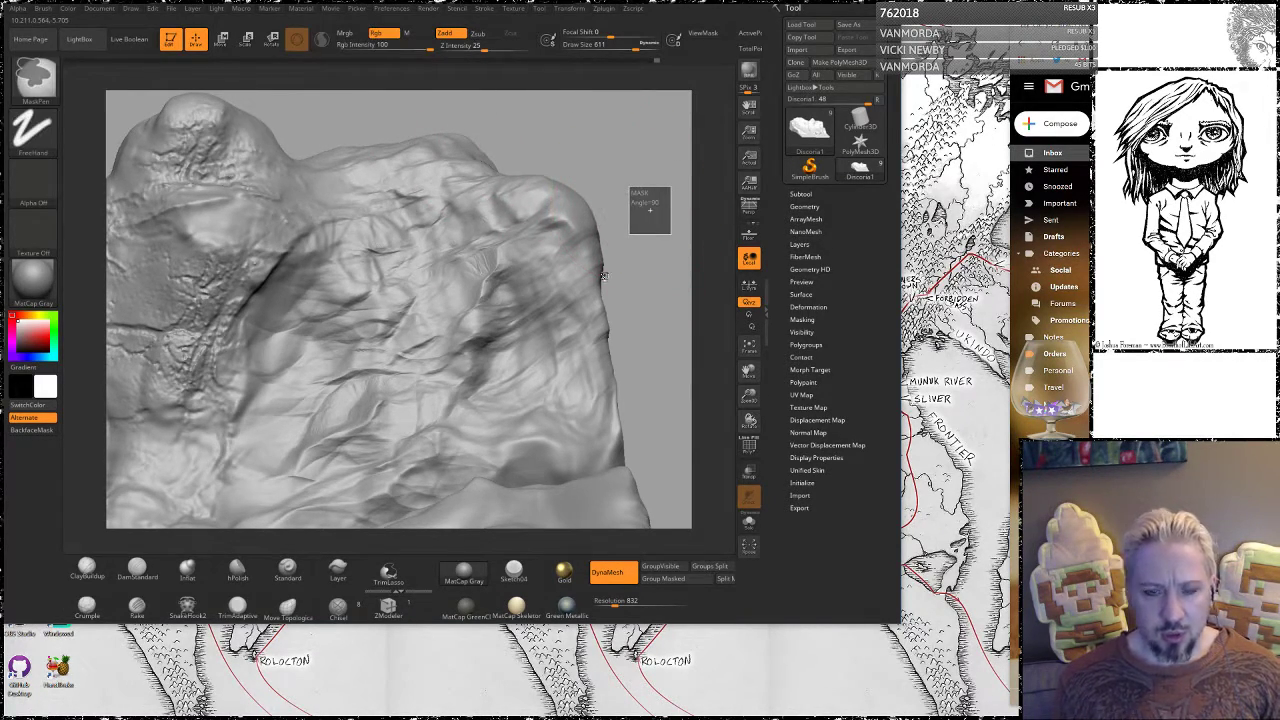
pyautogui.hotkey('ctrl', 'z')
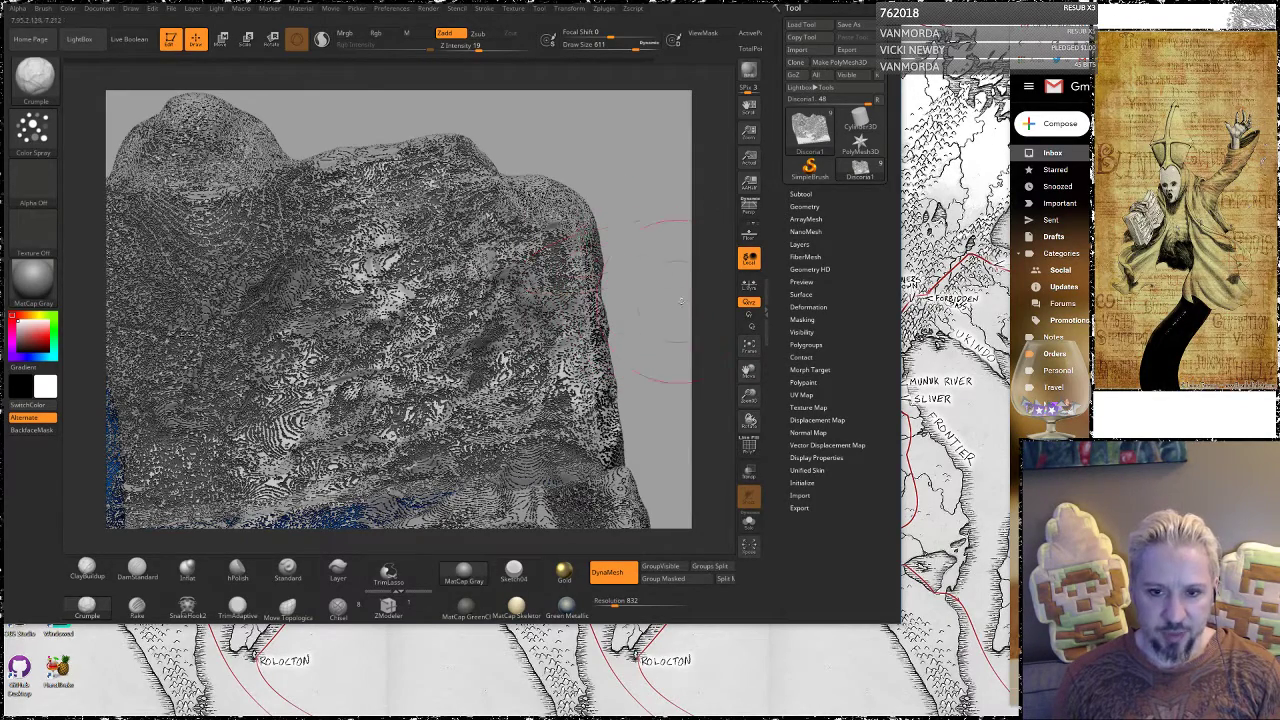
# Lower the DynaMesh resolution to 640 and remesh the terrain
pyautogui.moveTo(640, 287)
pyautogui.mouseDown()
pyautogui.moveTo(592, 330)
pyautogui.moveTo(617, 266)
pyautogui.moveTo(606, 166)
pyautogui.moveTo(571, 237)
pyautogui.moveTo(600, 271)
pyautogui.moveTo(604, 322)
pyautogui.moveTo(614, 271)
pyautogui.moveTo(616, 290)
pyautogui.mouseUp()
pyautogui.moveTo(614, 602); pyautogui.dragTo(604, 602)
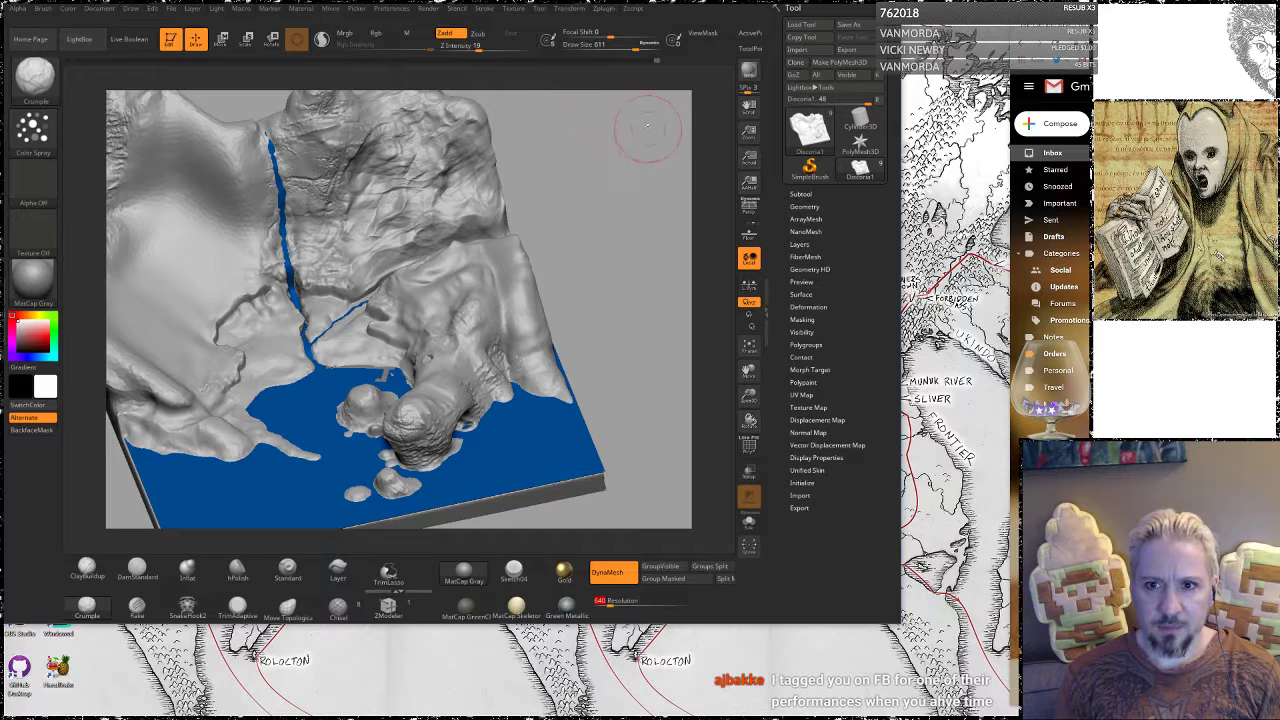
pyautogui.keyDown('alt'); pyautogui.moveTo(590, 222); pyautogui.dragTo(618, 250); pyautogui.keyUp('alt')
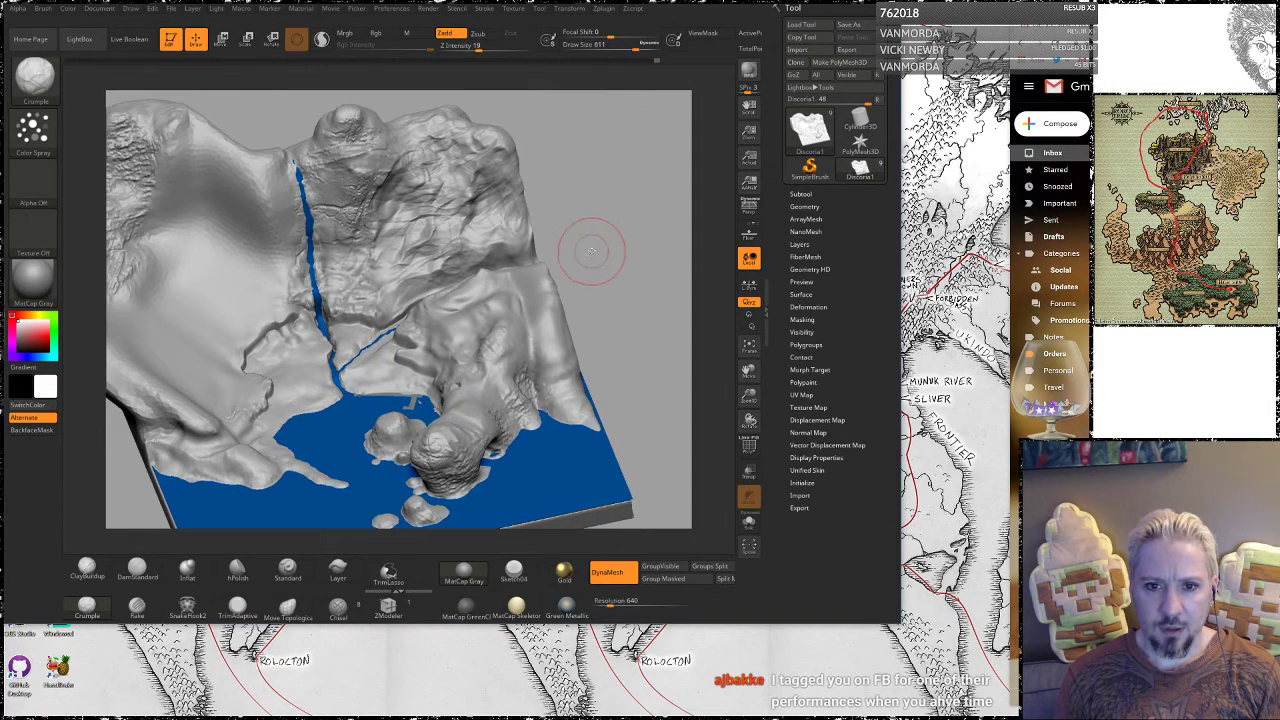
pyautogui.click(607, 572)
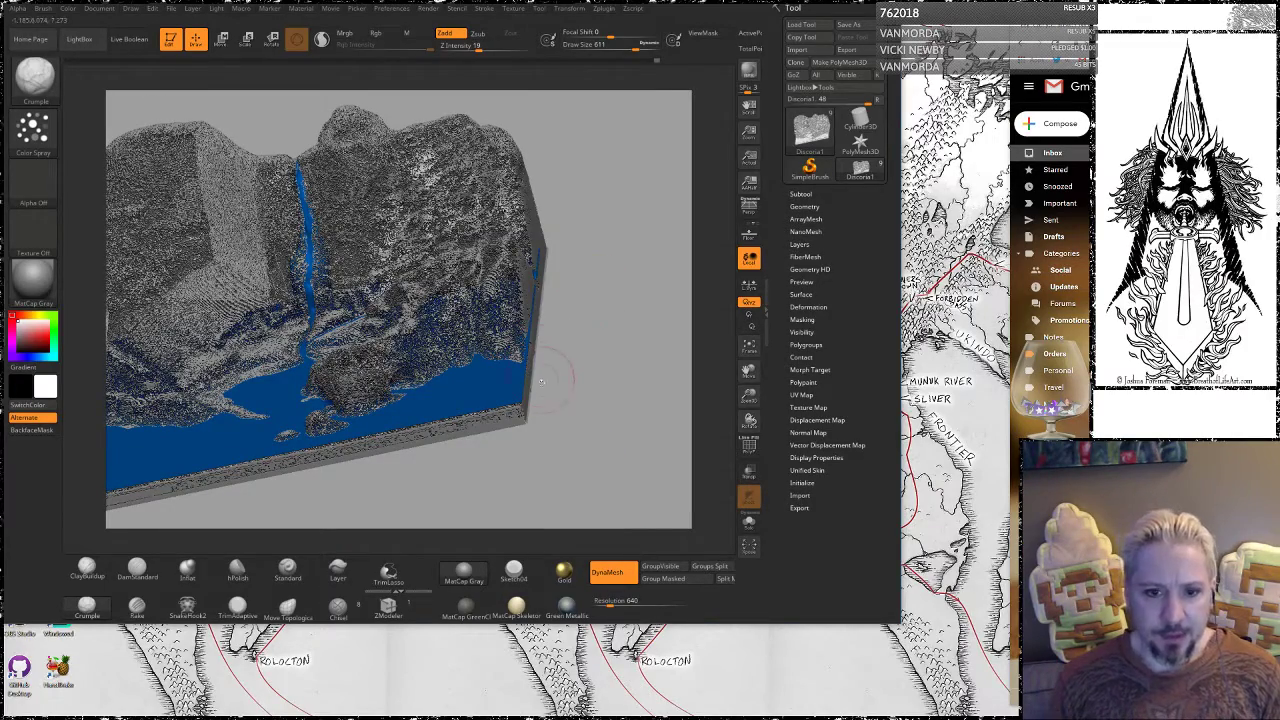
# Trim the underside of the terrain base flat with the ClipRect brush
pyautogui.moveTo(643, 351); pyautogui.dragTo(619, 467)
pyautogui.moveTo(672, 370)
pyautogui.mouseDown()
pyautogui.moveTo(622, 372)
pyautogui.moveTo(594, 290)
pyautogui.moveTo(606, 252)
pyautogui.moveTo(585, 275)
pyautogui.moveTo(660, 309)
pyautogui.moveTo(631, 366)
pyautogui.moveTo(590, 240)
pyautogui.moveTo(621, 174)
pyautogui.moveTo(620, 286)
pyautogui.moveTo(606, 284)
pyautogui.mouseUp()
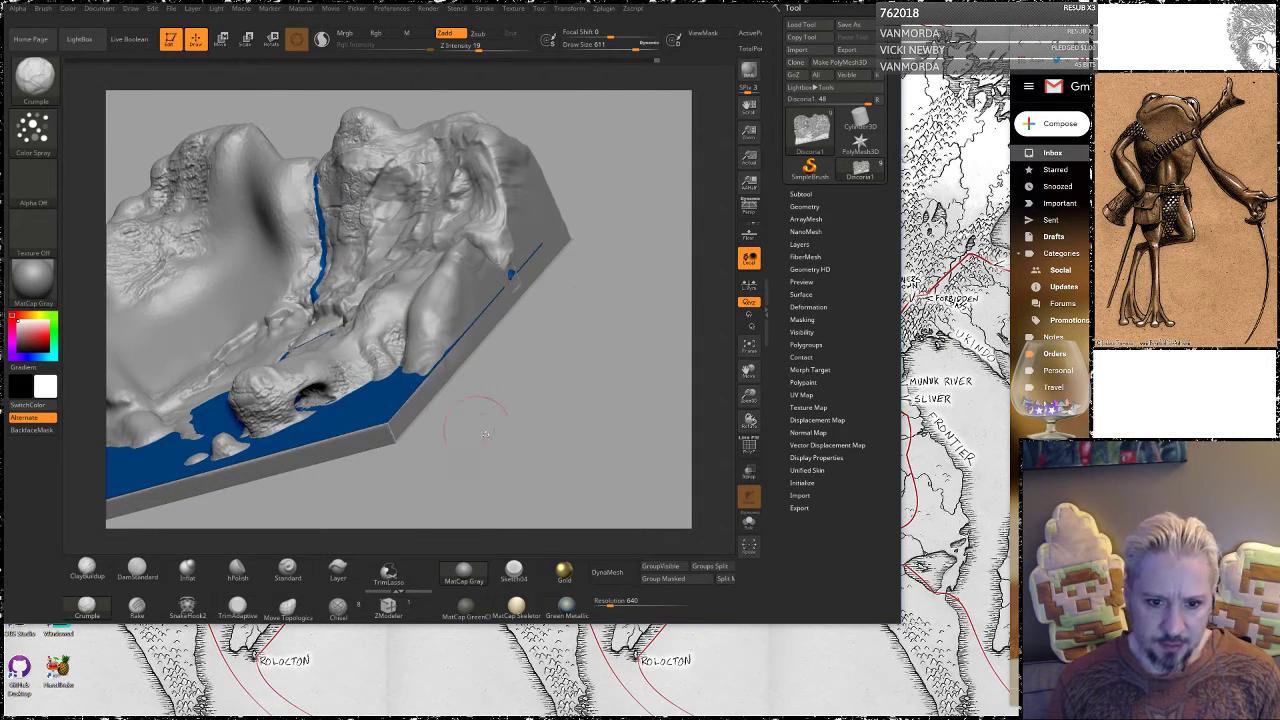
pyautogui.moveTo(482, 418)
pyautogui.mouseDown()
pyautogui.moveTo(526, 477)
pyautogui.moveTo(568, 470)
pyautogui.moveTo(392, 434)
pyautogui.moveTo(523, 409)
pyautogui.moveTo(494, 357)
pyautogui.moveTo(530, 318)
pyautogui.moveTo(625, 307)
pyautogui.mouseUp()
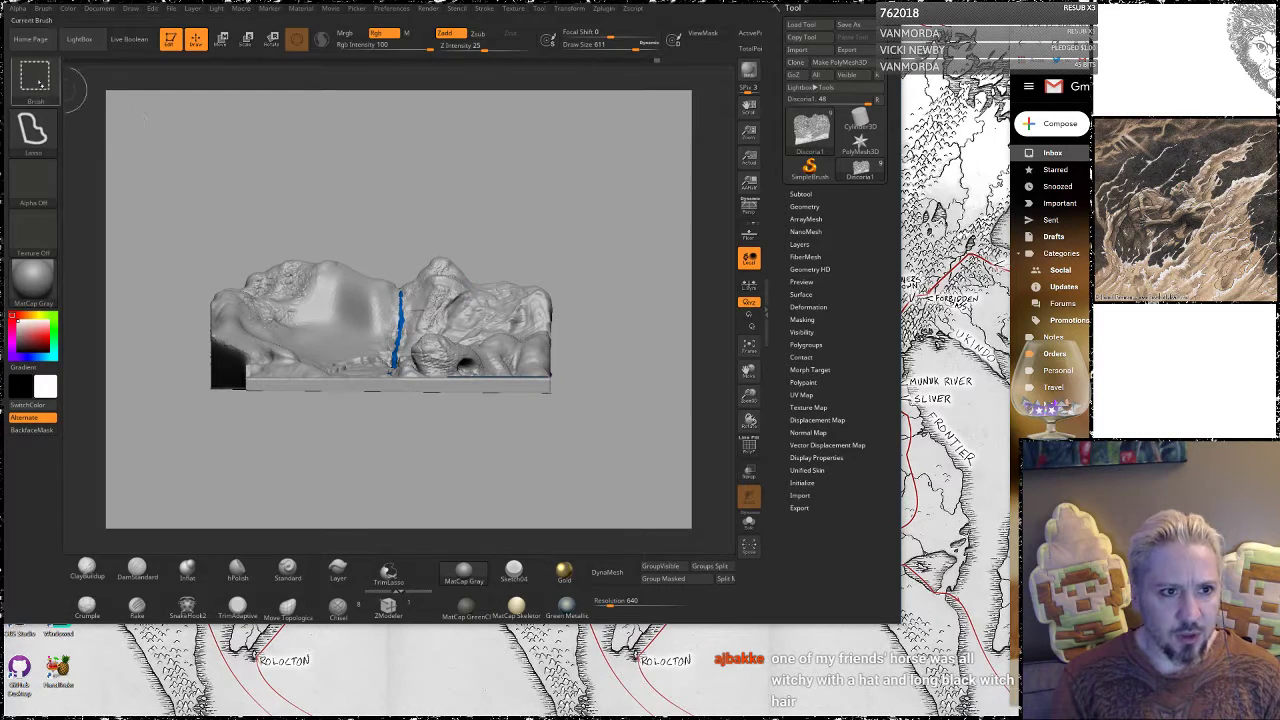
pyautogui.click(35, 77)
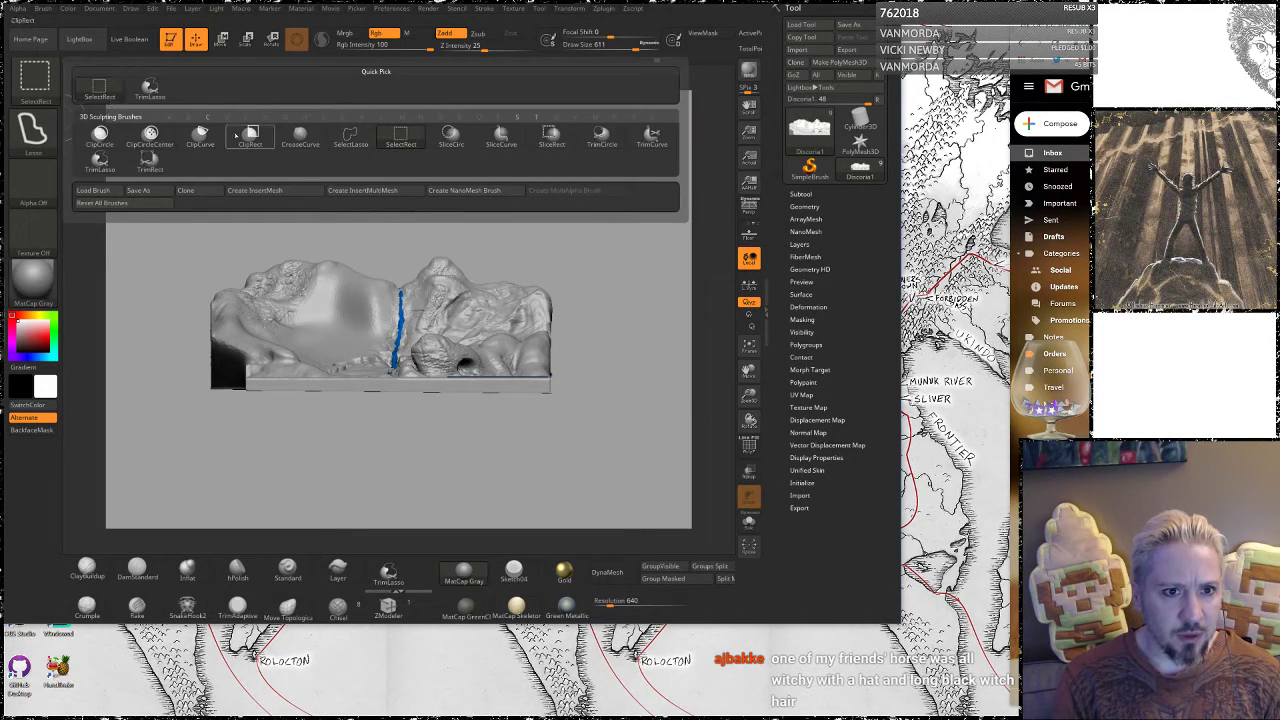
pyautogui.click(244, 136)
pyautogui.moveTo(162, 216)
pyautogui.keyDown('ctrl'); pyautogui.keyDown('shift'); pyautogui.mouseDown()
pyautogui.moveTo(244, 254)
pyautogui.moveTo(615, 338)
pyautogui.moveTo(632, 382)
pyautogui.mouseUp(); pyautogui.keyUp('shift'); pyautogui.keyUp('ctrl')
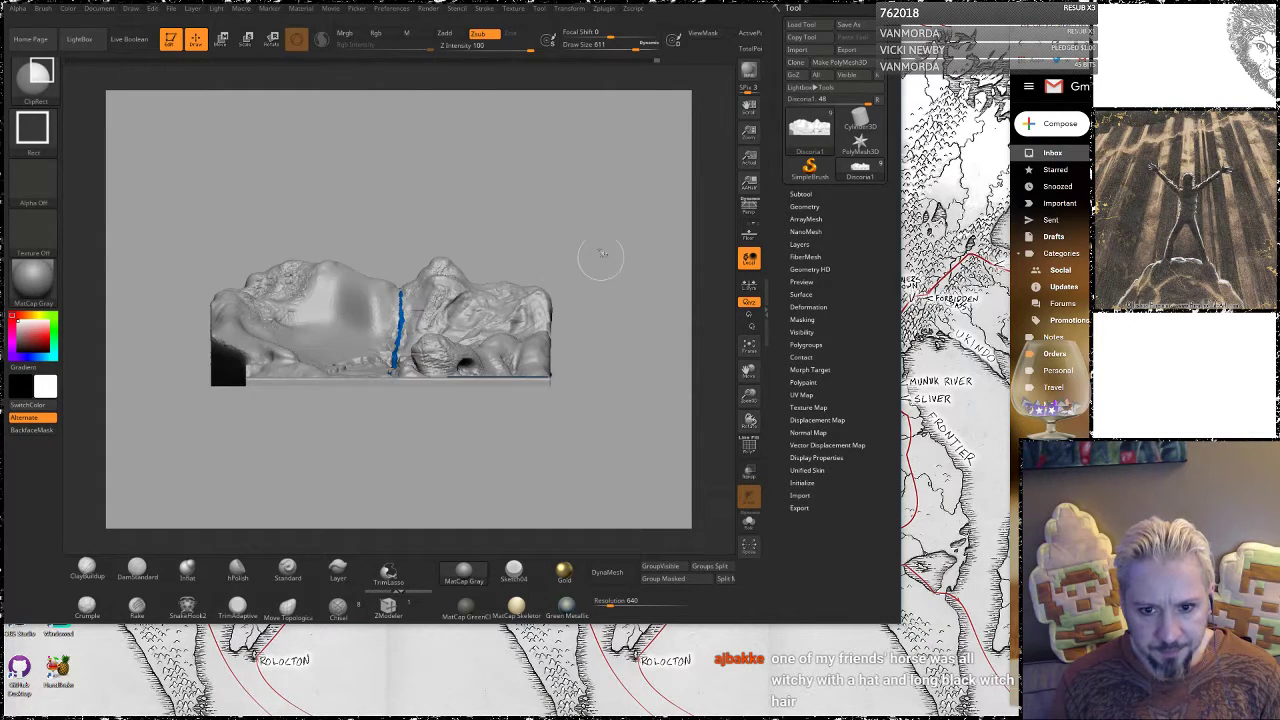
# Turn on Sculptris Pro mode and show the wireframe on the terrain's underside around the slit
pyautogui.moveTo(629, 297)
pyautogui.mouseDown()
pyautogui.moveTo(617, 223)
pyautogui.moveTo(627, 185)
pyautogui.moveTo(517, 403)
pyautogui.mouseUp()
pyautogui.press('shift')
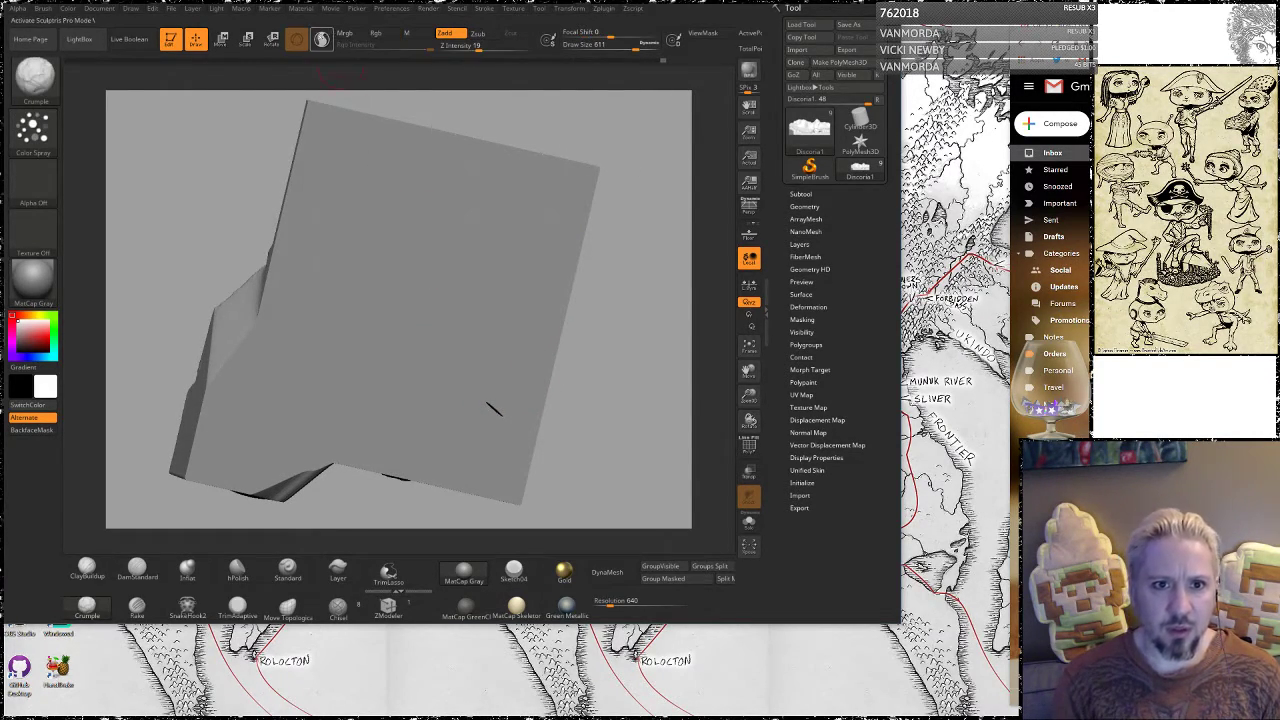
pyautogui.click(321, 38)
pyautogui.moveTo(621, 356)
pyautogui.mouseDown()
pyautogui.moveTo(614, 424)
pyautogui.moveTo(621, 289)
pyautogui.moveTo(602, 281)
pyautogui.moveTo(620, 282)
pyautogui.mouseUp()
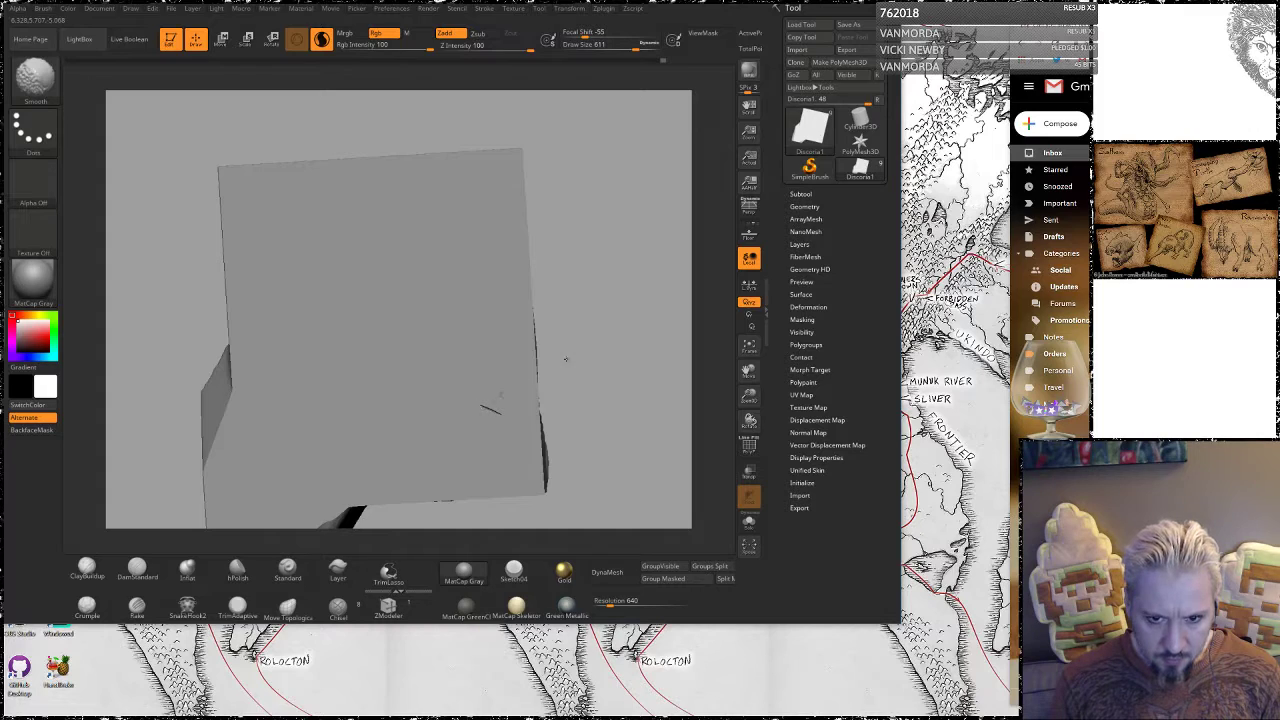
pyautogui.keyDown('alt'); pyautogui.moveTo(571, 357); pyautogui.dragTo(573, 325); pyautogui.keyUp('alt')
pyautogui.hotkey('shift', 'f')
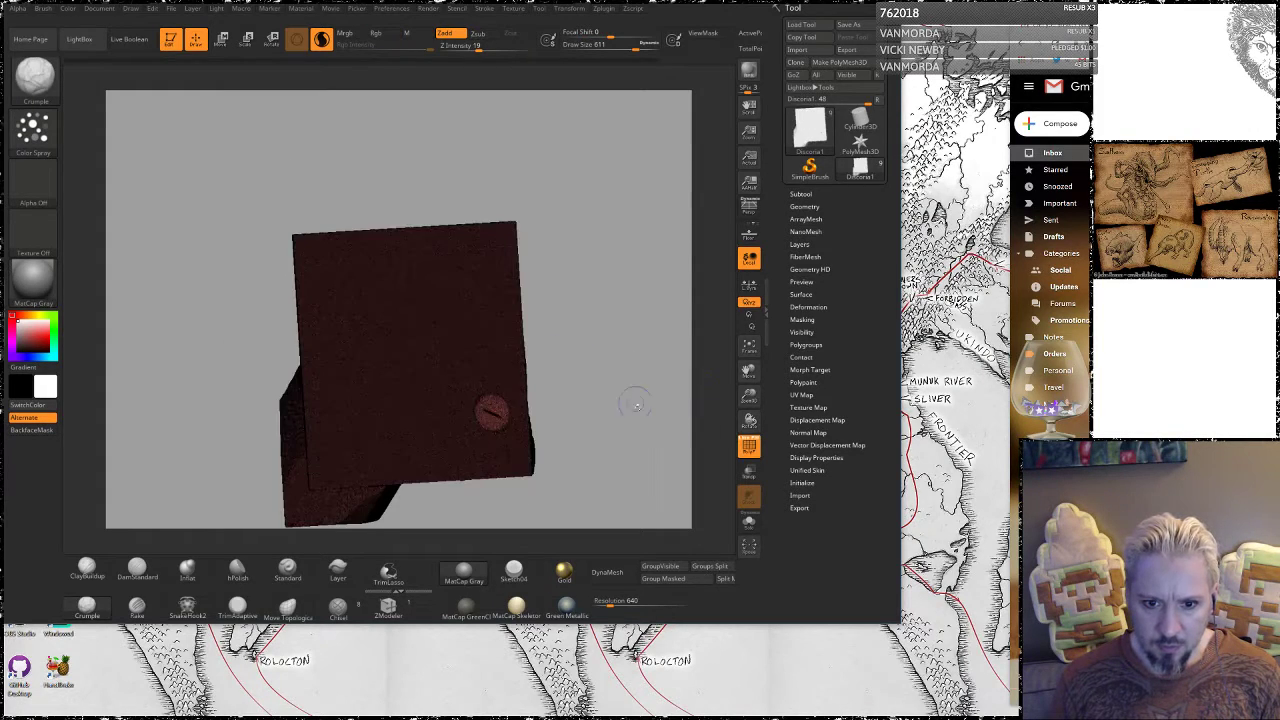
# Try smoothing over the slit in the underside at draw size 989 and undo it
pyautogui.moveTo(635, 397)
pyautogui.keyDown('alt'); pyautogui.mouseDown()
pyautogui.moveTo(635, 350)
pyautogui.moveTo(677, 522)
pyautogui.mouseUp(); pyautogui.keyUp('alt')
pyautogui.press('space')
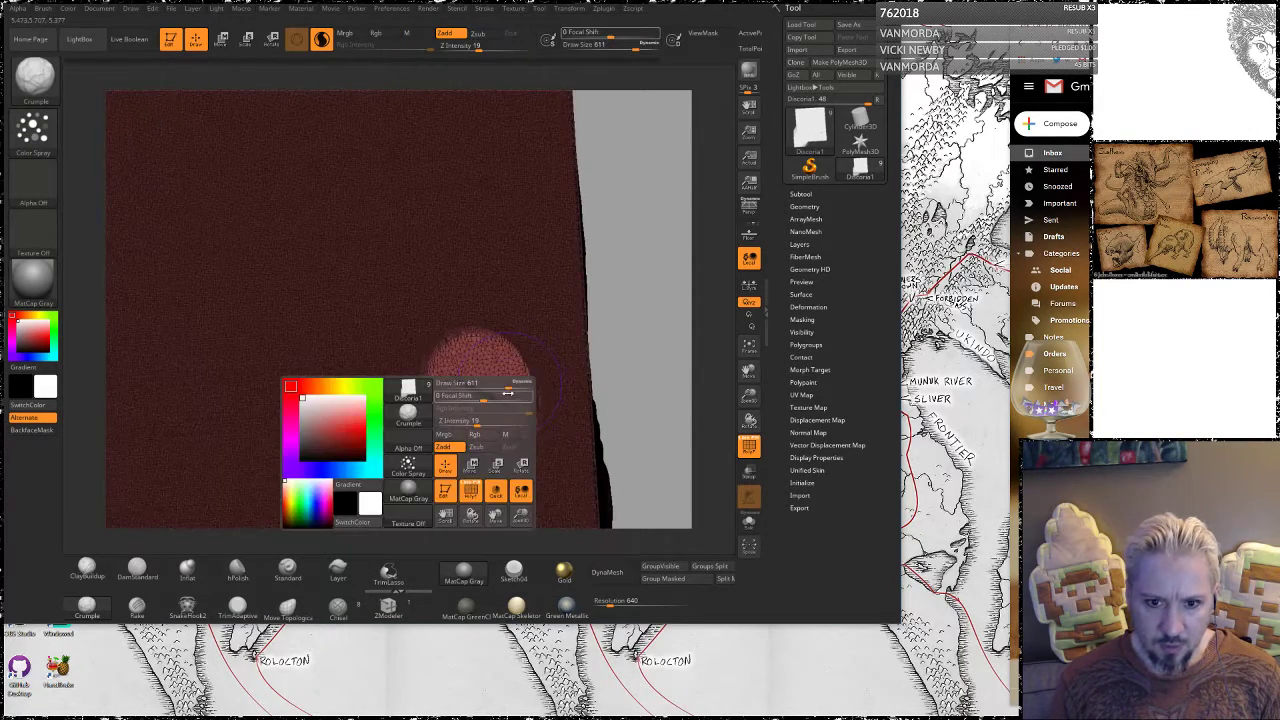
pyautogui.moveTo(509, 386); pyautogui.dragTo(520, 387)
pyautogui.press('shift')
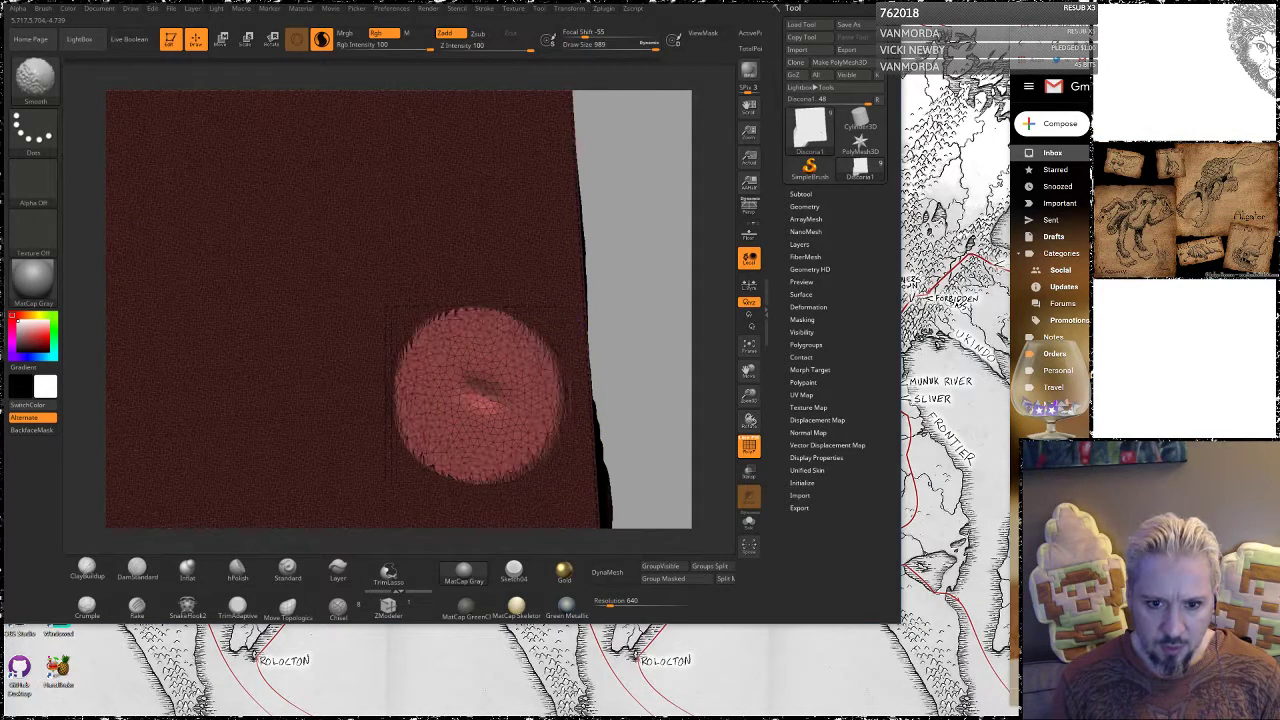
pyautogui.moveTo(611, 224)
pyautogui.mouseDown()
pyautogui.moveTo(643, 330)
pyautogui.moveTo(637, 441)
pyautogui.moveTo(560, 440)
pyautogui.mouseUp()
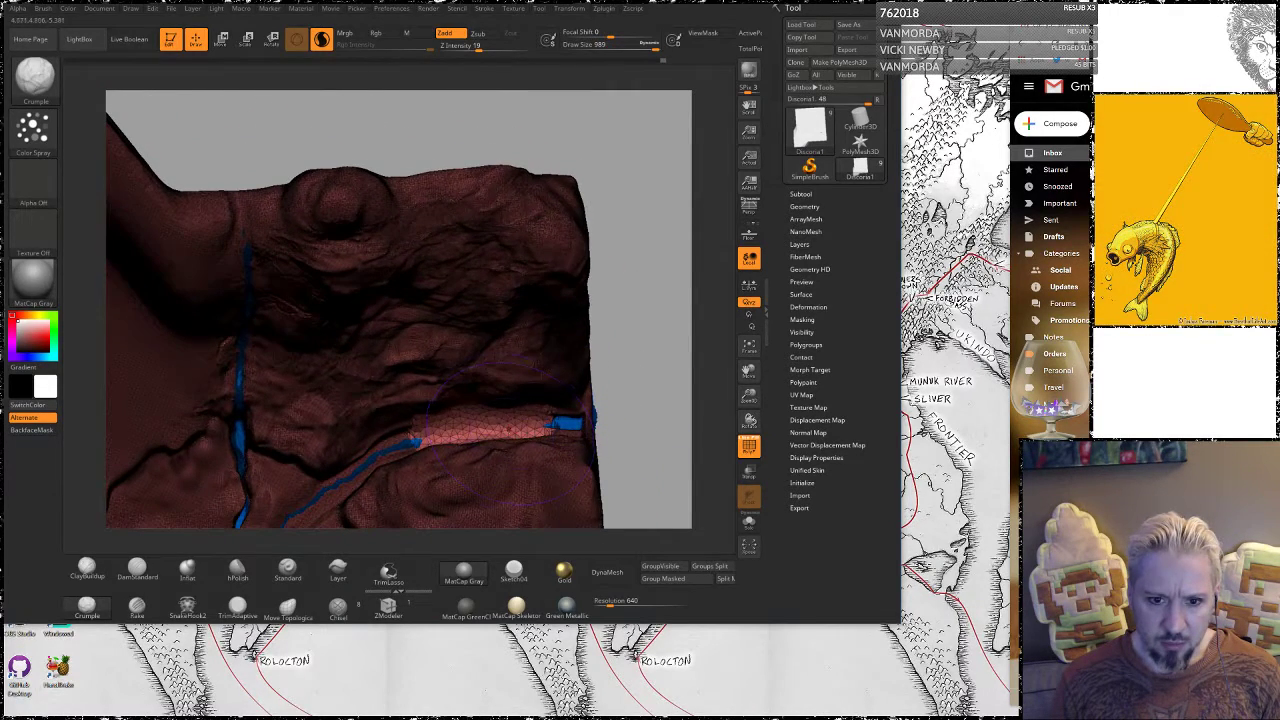
pyautogui.press('ctrl')
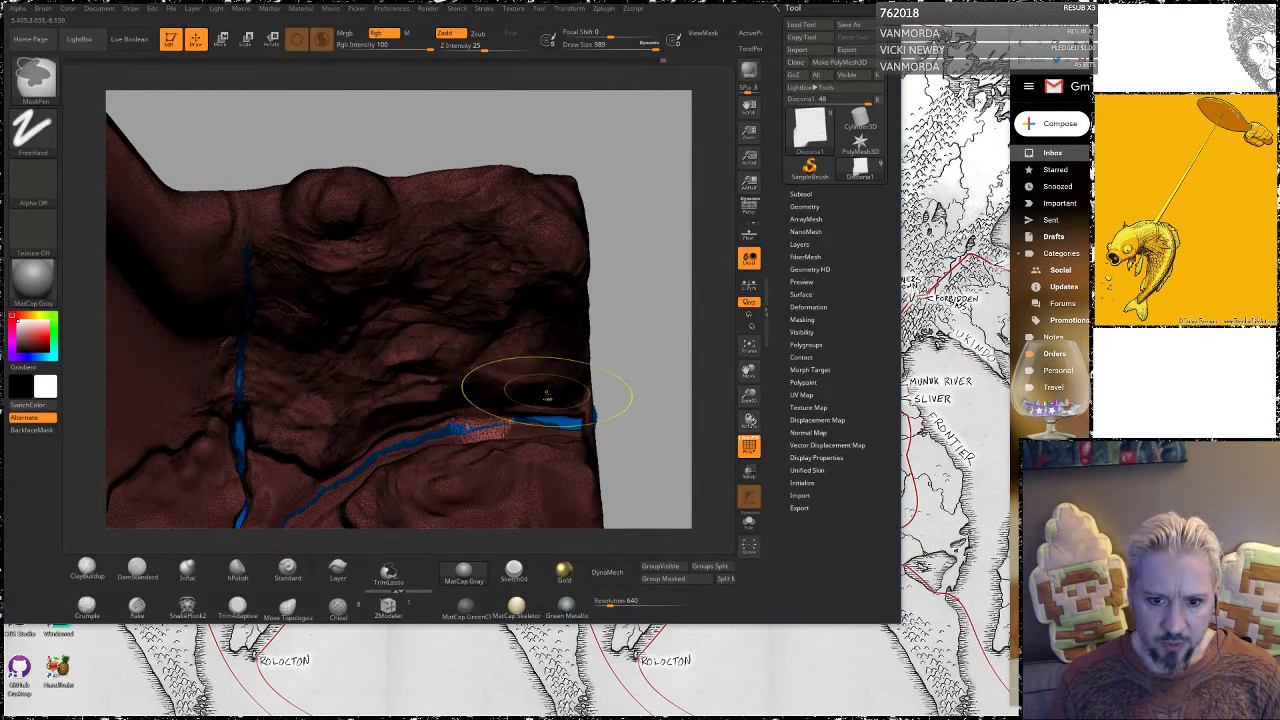
pyautogui.moveTo(637, 378)
pyautogui.mouseDown()
pyautogui.moveTo(640, 357)
pyautogui.moveTo(600, 330)
pyautogui.moveTo(614, 300)
pyautogui.moveTo(605, 330)
pyautogui.moveTo(471, 386)
pyautogui.moveTo(496, 418)
pyautogui.mouseUp()
# Lower the draw size to 666 and smooth the slit in the underside closed
pyautogui.press('space')
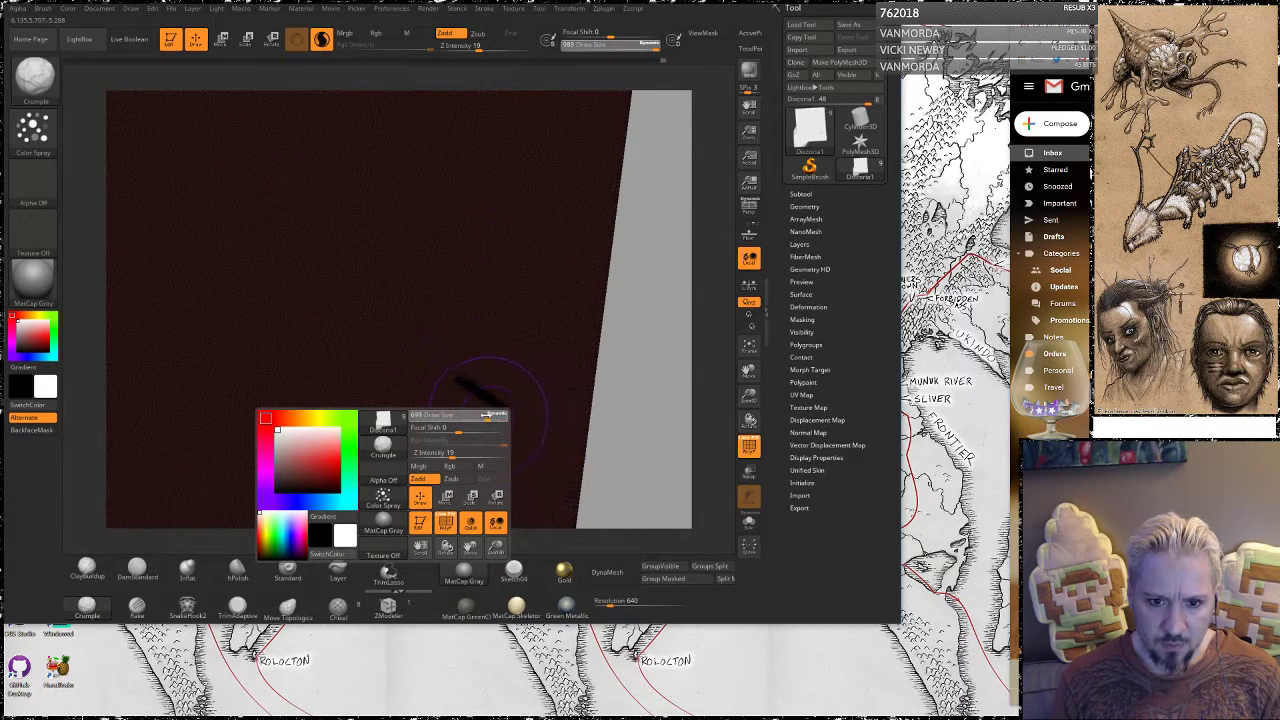
pyautogui.press('shift')
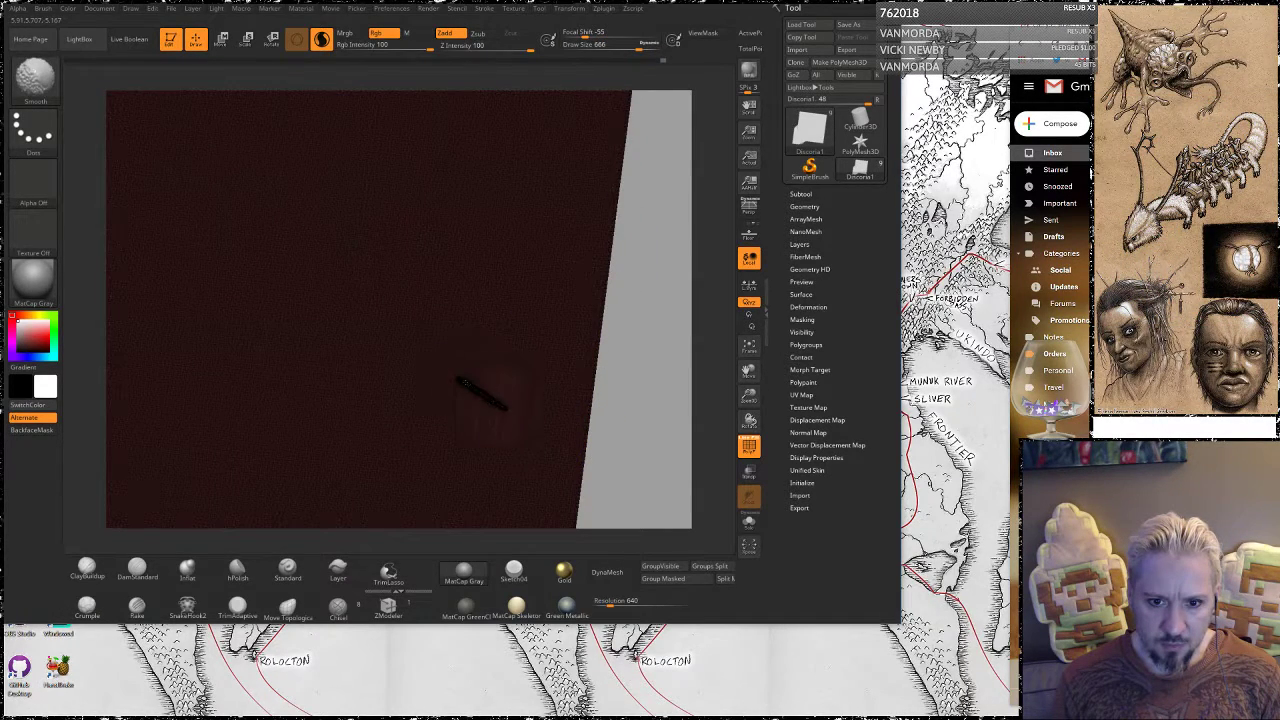
pyautogui.keyDown('shift'); pyautogui.moveTo(498, 400); pyautogui.dragTo(477, 391); pyautogui.keyUp('shift')
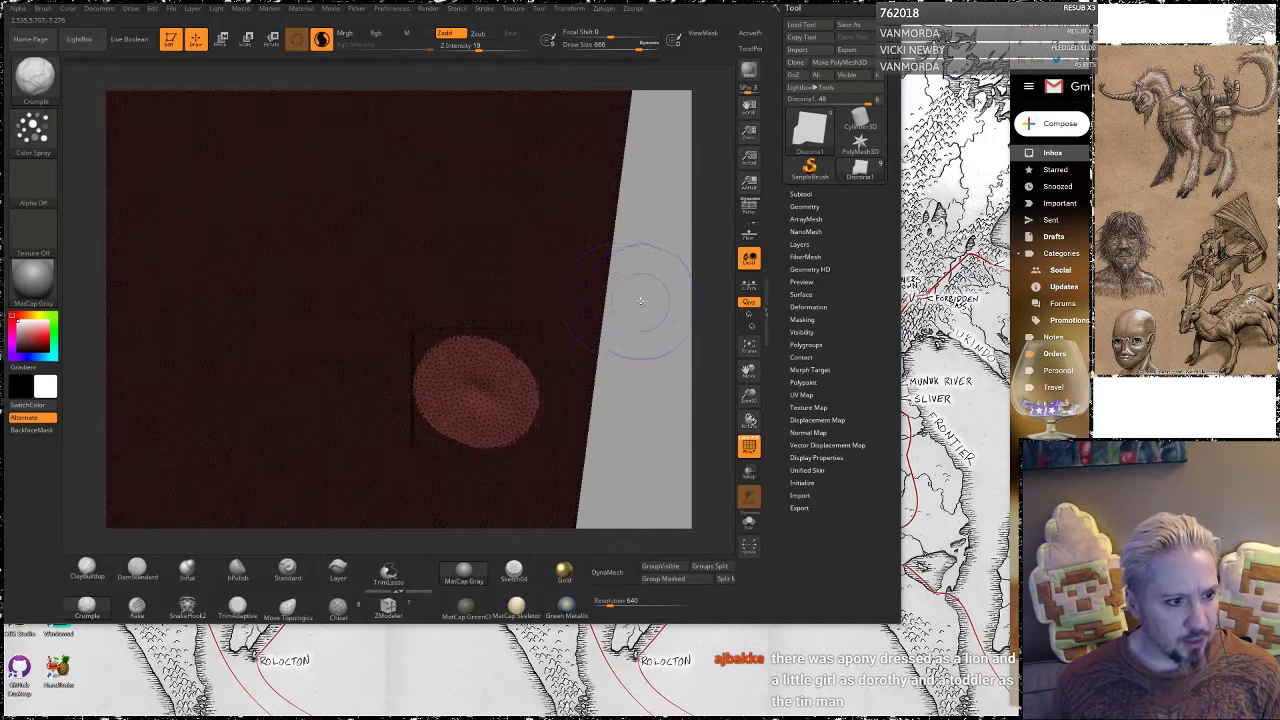
# Carve the blocked stretch of the river channel open again with ClayBuildup at draw size 136
pyautogui.moveTo(640, 288); pyautogui.dragTo(577, 272)
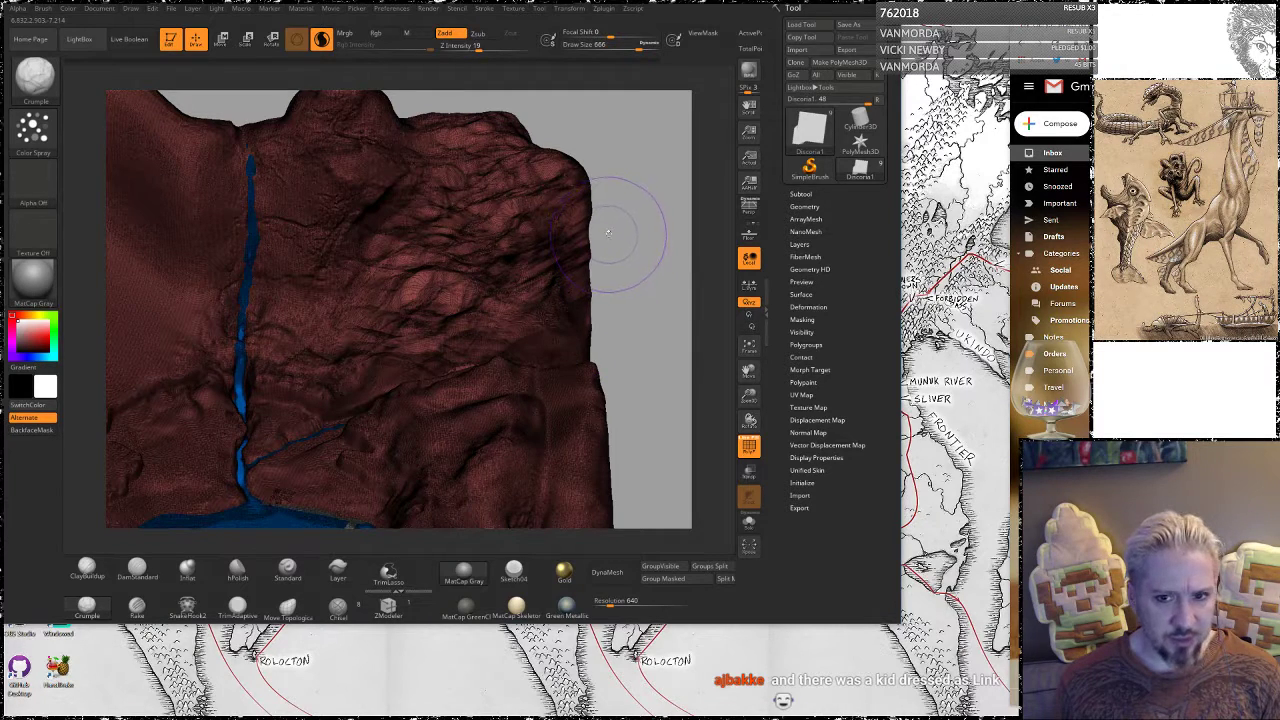
pyautogui.moveTo(630, 232)
pyautogui.mouseDown()
pyautogui.moveTo(670, 403)
pyautogui.moveTo(600, 420)
pyautogui.mouseUp()
pyautogui.press('space')
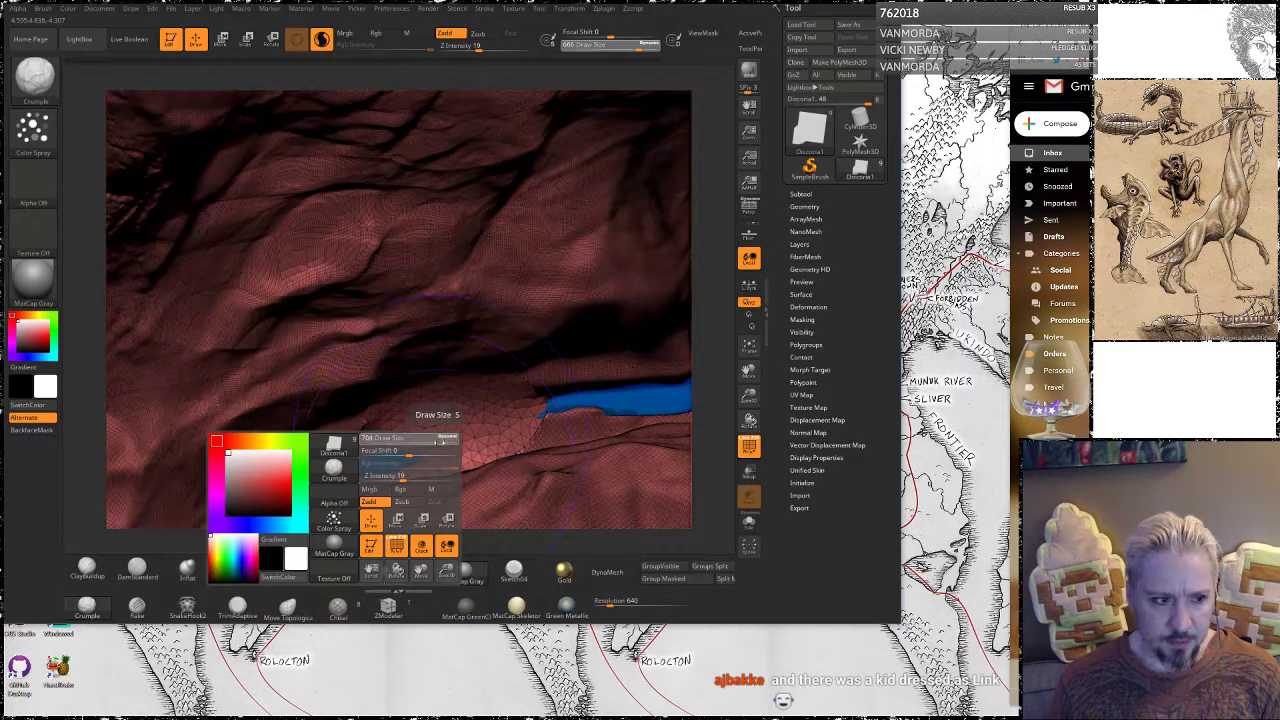
pyautogui.moveTo(441, 440); pyautogui.dragTo(405, 437)
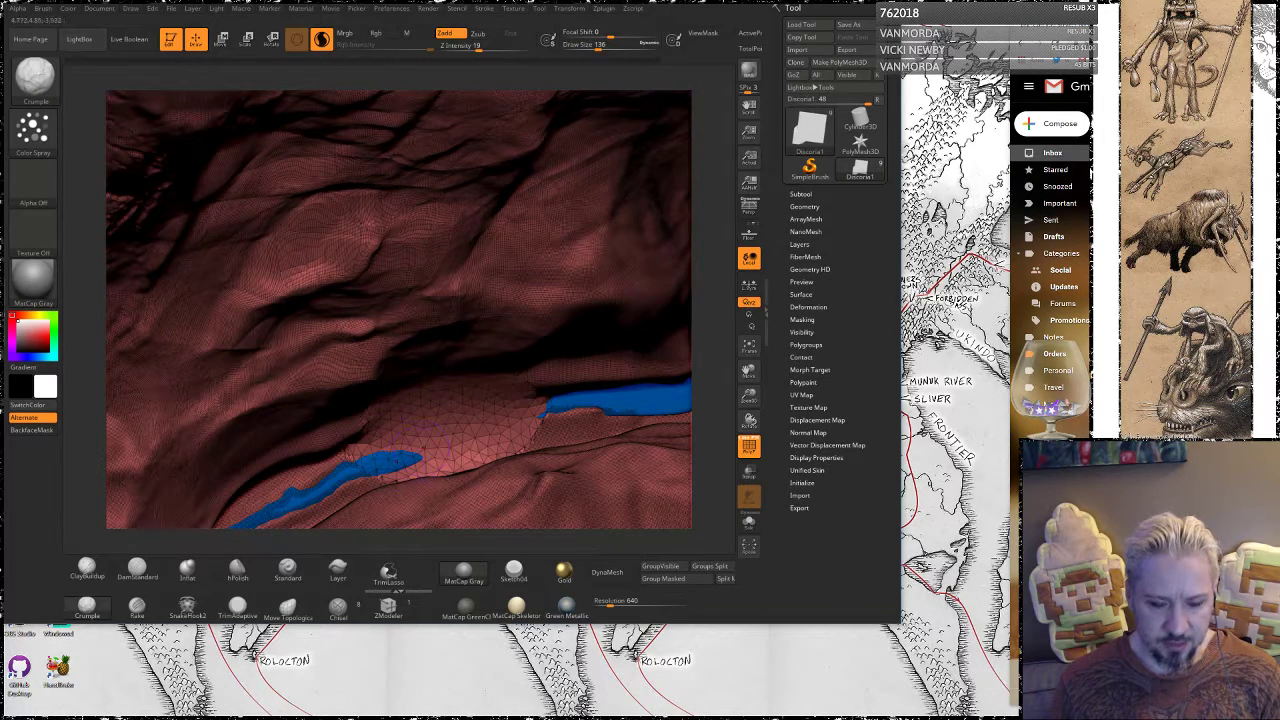
pyautogui.click(88, 568)
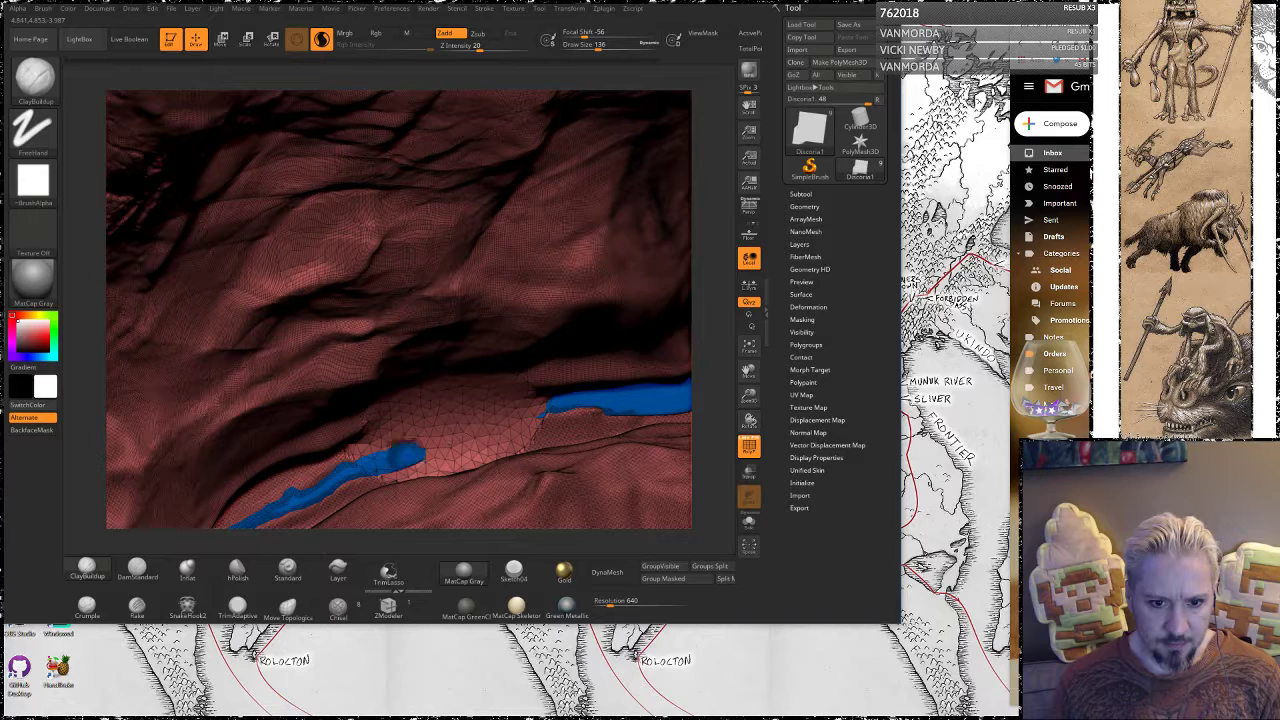
pyautogui.keyDown('alt'); pyautogui.moveTo(412, 455); pyautogui.dragTo(478, 435); pyautogui.keyUp('alt')
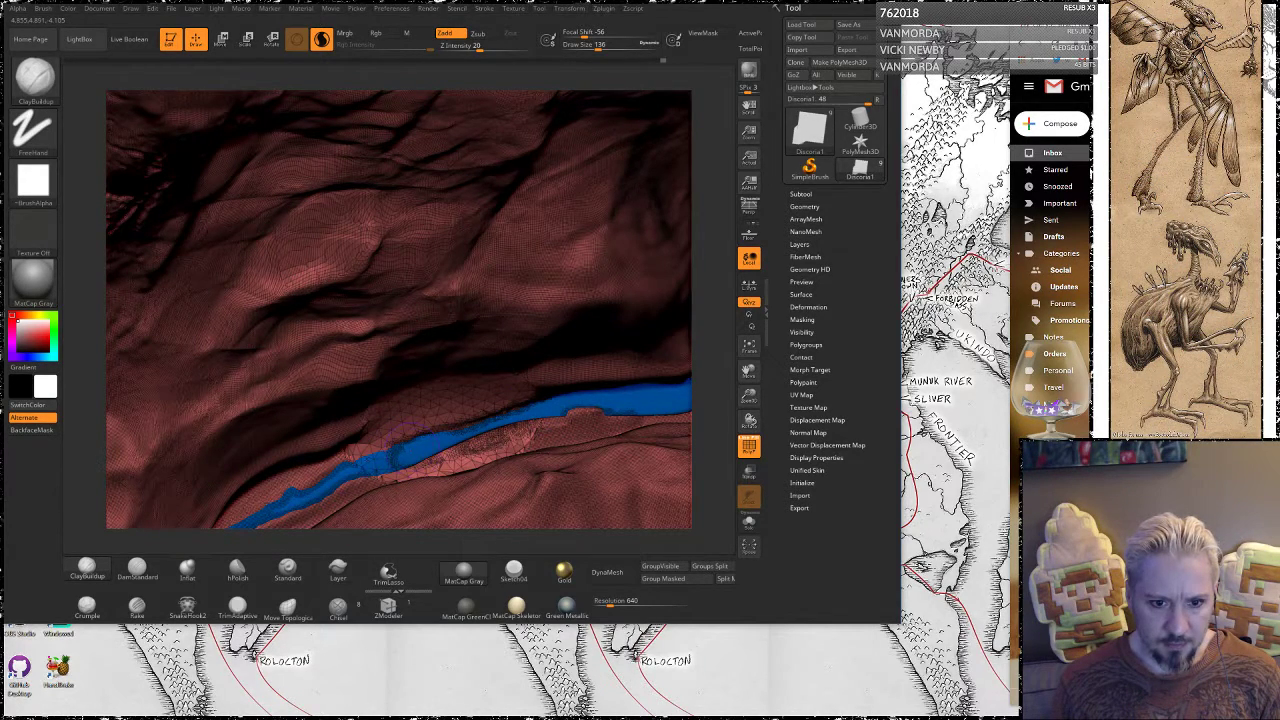
# Isolate the terrain from the other subtools with Solo and hide its wireframe
pyautogui.moveTo(704, 332)
pyautogui.mouseDown()
pyautogui.moveTo(715, 306)
pyautogui.moveTo(735, 435)
pyautogui.mouseUp()
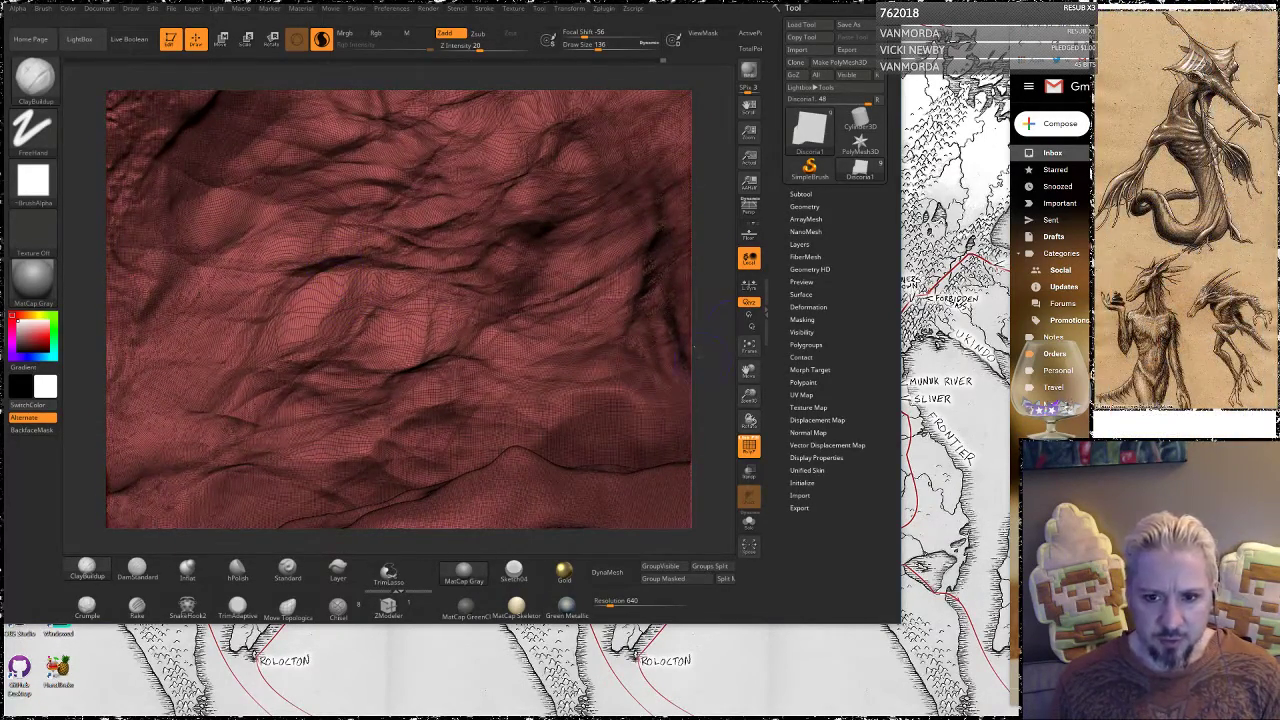
pyautogui.keyDown('alt'); pyautogui.moveTo(695, 347); pyautogui.dragTo(686, 270); pyautogui.keyUp('alt')
pyautogui.moveTo(620, 420); pyautogui.dragTo(630, 200)
pyautogui.moveTo(505, 315); pyautogui.dragTo(515, 410)
pyautogui.moveTo(585, 322)
pyautogui.mouseDown()
pyautogui.moveTo(600, 349)
pyautogui.moveTo(609, 334)
pyautogui.moveTo(569, 336)
pyautogui.mouseUp()
pyautogui.press('space')
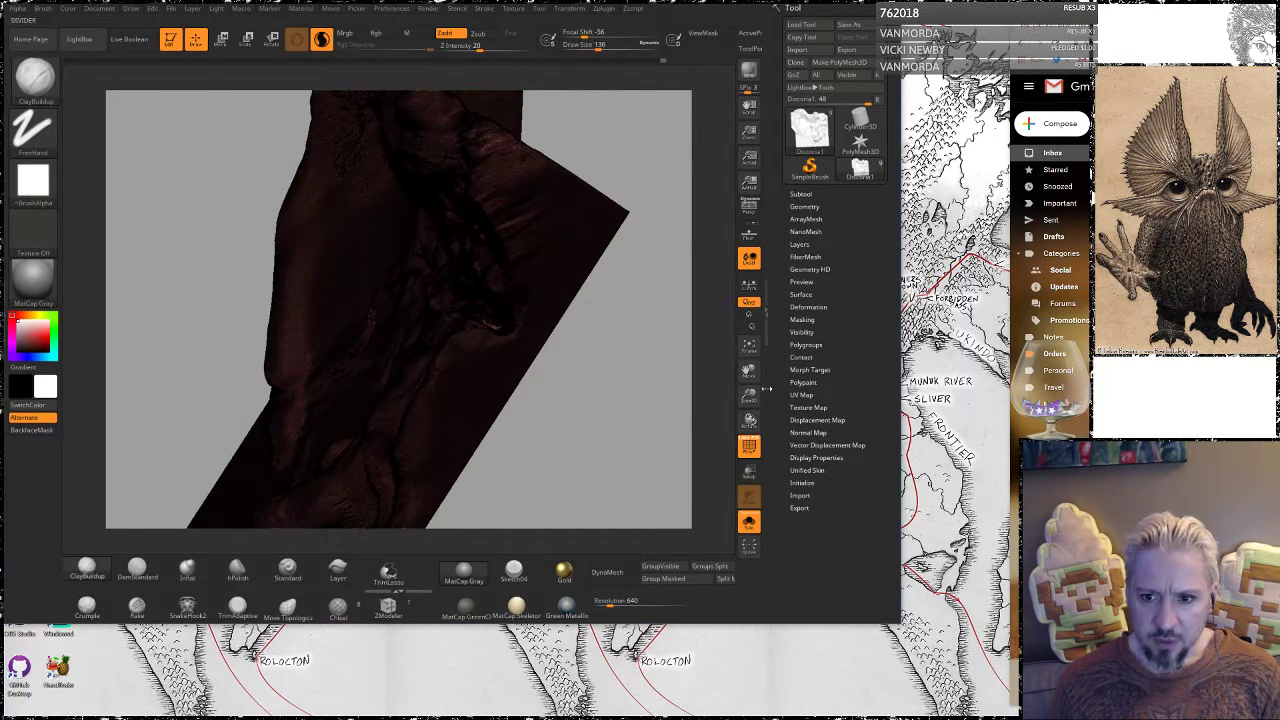
pyautogui.click(749, 447)
# Set the draw size to 648 and smooth the hard edge where the back of the terrain meets the underside
pyautogui.moveTo(630, 297); pyautogui.dragTo(470, 318)
pyautogui.press('space')
pyautogui.moveTo(503, 271); pyautogui.dragTo(434, 302)
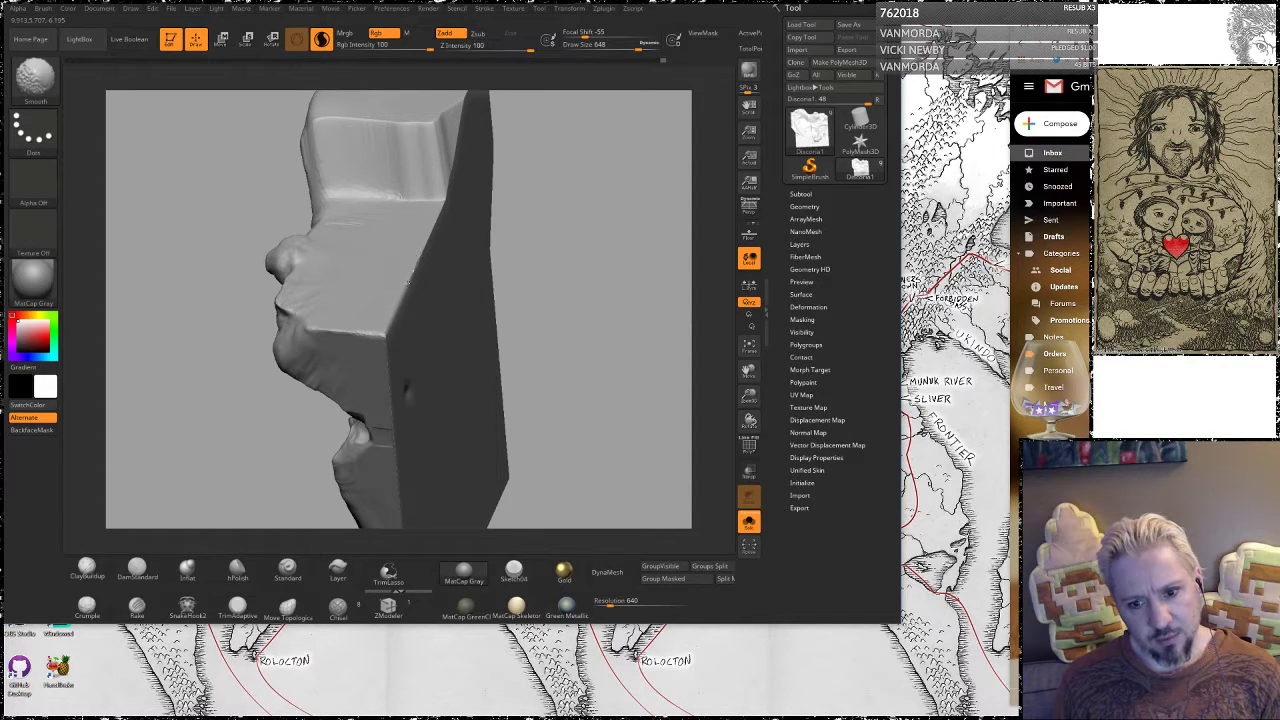
pyautogui.moveTo(607, 244)
pyautogui.mouseDown()
pyautogui.moveTo(560, 254)
pyautogui.moveTo(577, 329)
pyautogui.moveTo(554, 447)
pyautogui.mouseUp()
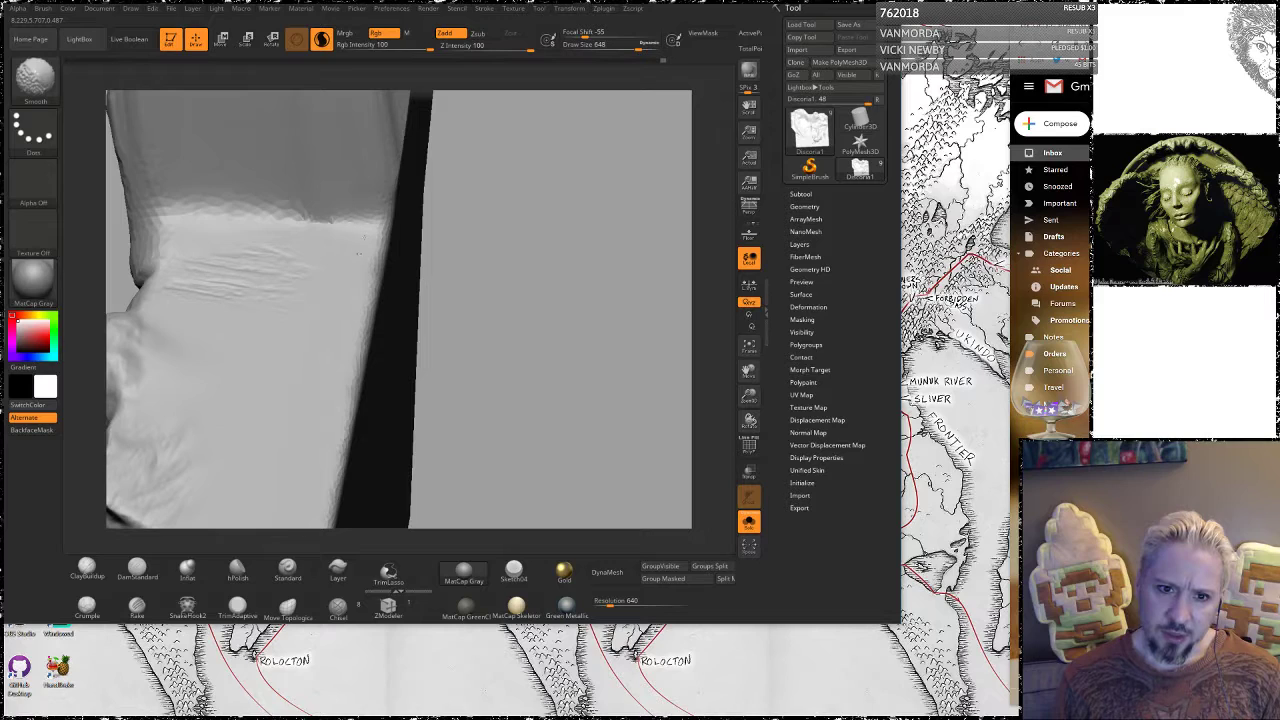
# Show the wireframe again and continue smoothing the back edge along the raised section up to its corner
pyautogui.hotkey('shift', 'f')
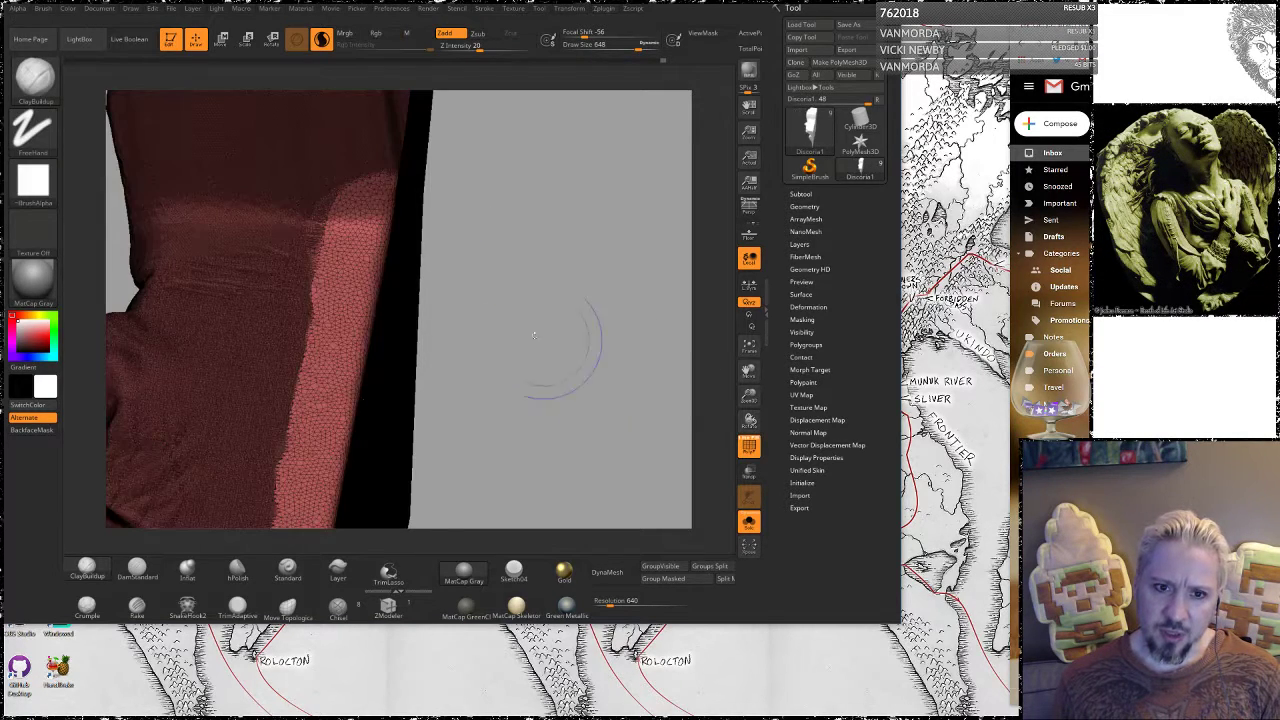
pyautogui.moveTo(551, 237)
pyautogui.mouseDown()
pyautogui.moveTo(534, 351)
pyautogui.moveTo(514, 277)
pyautogui.moveTo(393, 280)
pyautogui.moveTo(386, 310)
pyautogui.moveTo(350, 300)
pyautogui.moveTo(358, 215)
pyautogui.moveTo(398, 128)
pyautogui.mouseUp()
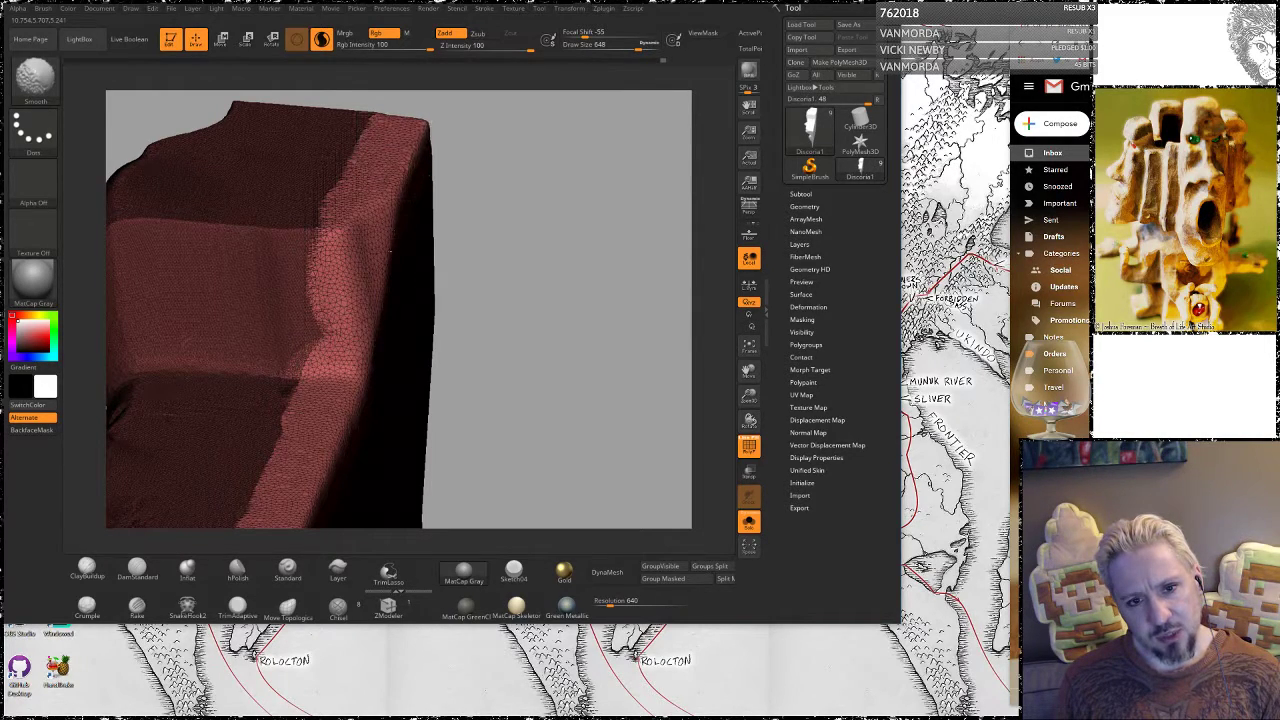
pyautogui.moveTo(580, 300); pyautogui.dragTo(430, 345)
pyautogui.moveTo(531, 230); pyautogui.dragTo(537, 228)
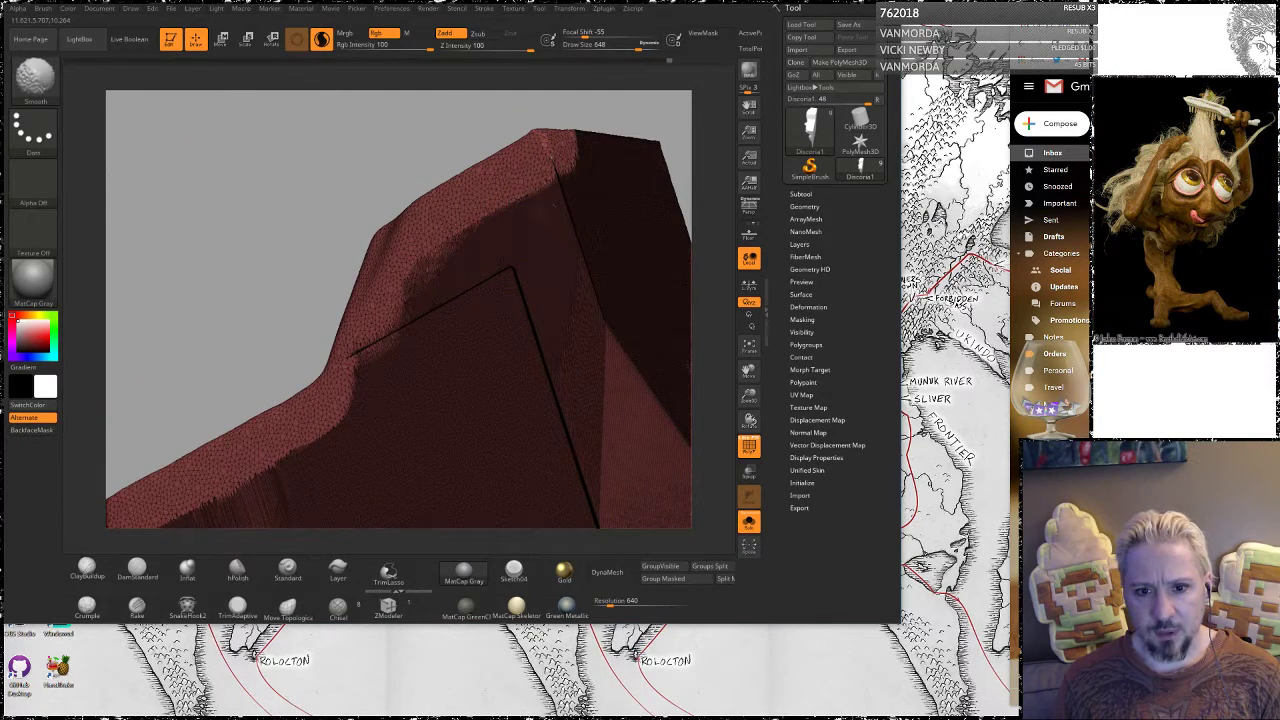
# Smooth the side edge running from the back corner and the dark crease lines on the adjoining underside
pyautogui.keyDown('shift'); pyautogui.moveTo(542, 136); pyautogui.dragTo(613, 350); pyautogui.keyUp('shift')
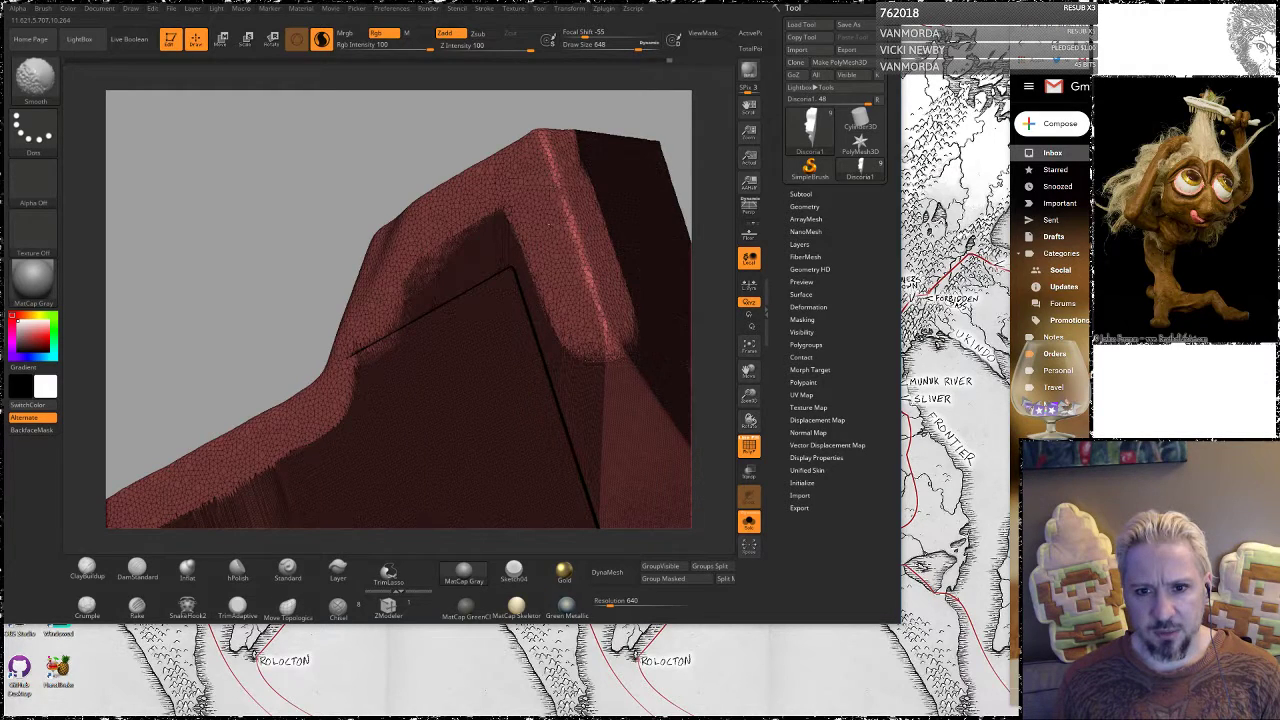
pyautogui.moveTo(494, 270)
pyautogui.keyDown('shift'); pyautogui.mouseDown()
pyautogui.moveTo(418, 328)
pyautogui.moveTo(365, 395)
pyautogui.mouseUp(); pyautogui.keyUp('shift')
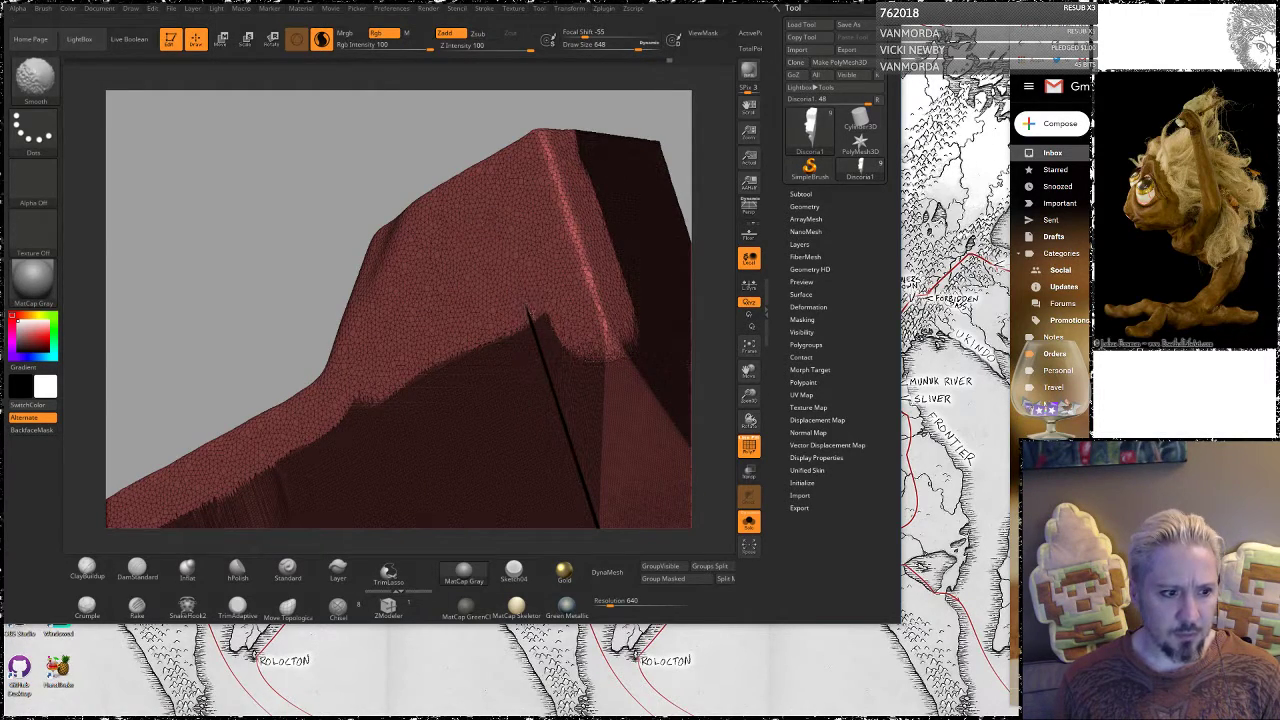
pyautogui.keyDown('shift'); pyautogui.moveTo(535, 330); pyautogui.dragTo(560, 458); pyautogui.keyUp('shift')
pyautogui.keyDown('shift'); pyautogui.moveTo(566, 425); pyautogui.dragTo(580, 443); pyautogui.keyUp('shift')
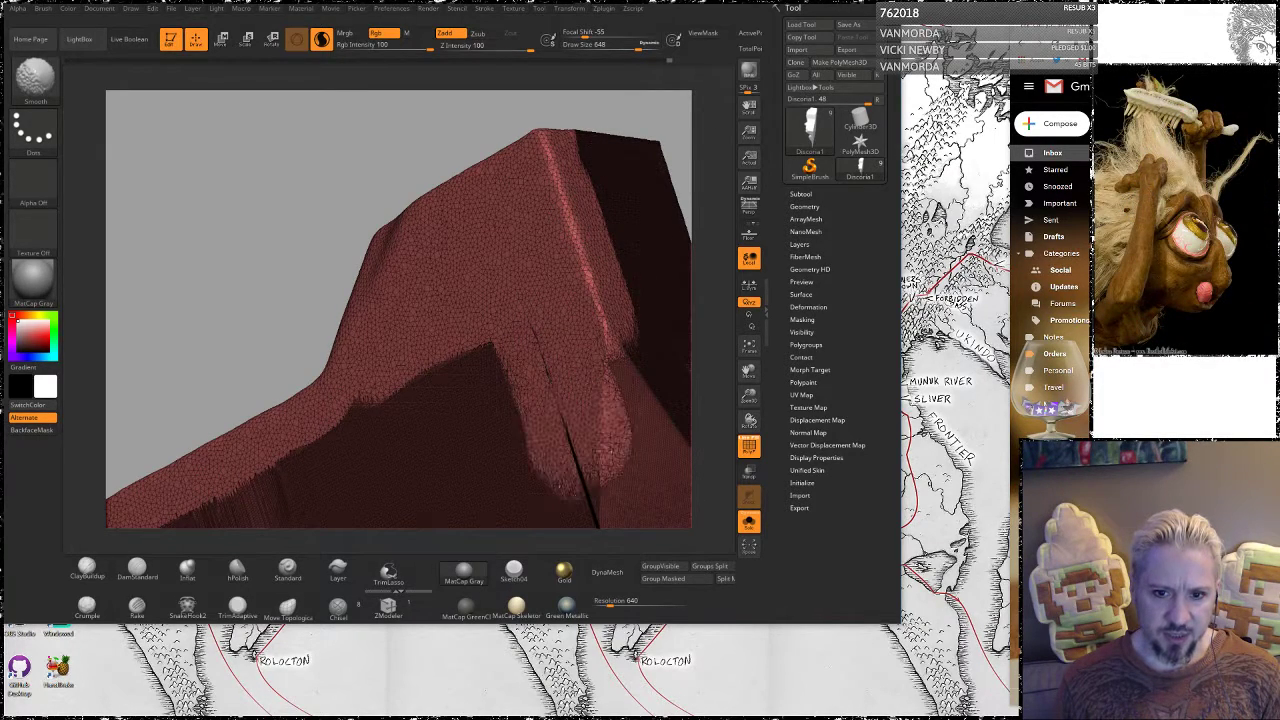
# Smooth away the remaining dark crease and continue softening the side edge of the base
pyautogui.moveTo(251, 240); pyautogui.dragTo(385, 230)
pyautogui.moveTo(584, 150)
pyautogui.keyDown('alt'); pyautogui.mouseDown()
pyautogui.moveTo(472, 109)
pyautogui.moveTo(600, 229)
pyautogui.moveTo(408, 260)
pyautogui.moveTo(426, 325)
pyautogui.moveTo(430, 482)
pyautogui.moveTo(410, 500)
pyautogui.moveTo(430, 505)
pyautogui.moveTo(340, 355)
pyautogui.mouseUp(); pyautogui.keyUp('alt')
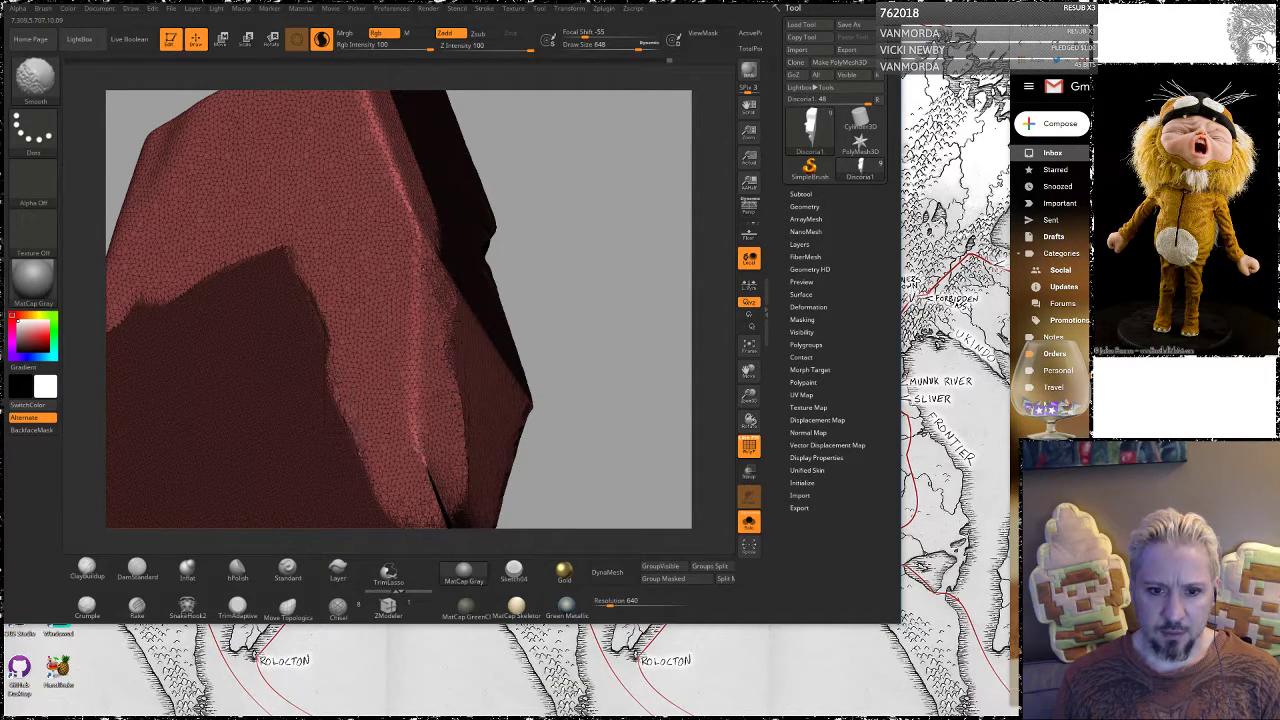
pyautogui.keyDown('shift'); pyautogui.moveTo(425, 480); pyautogui.dragTo(426, 482); pyautogui.keyUp('shift')
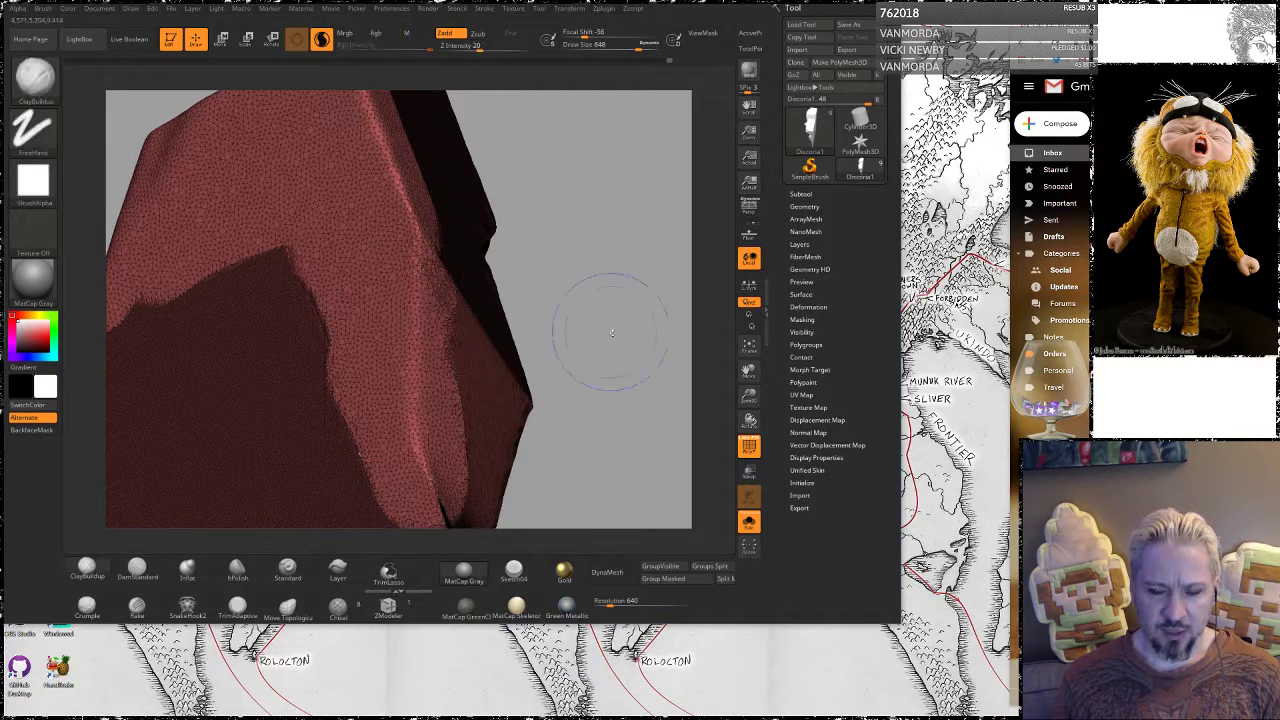
pyautogui.moveTo(611, 296)
pyautogui.keyDown('alt'); pyautogui.mouseDown()
pyautogui.moveTo(574, 113)
pyautogui.moveTo(582, 76)
pyautogui.moveTo(566, 297)
pyautogui.moveTo(545, 298)
pyautogui.mouseUp(); pyautogui.keyUp('alt')
pyautogui.keyDown('shift'); pyautogui.moveTo(400, 306); pyautogui.dragTo(412, 318); pyautogui.keyUp('shift')
pyautogui.moveTo(404, 272)
pyautogui.keyDown('shift'); pyautogui.mouseDown()
pyautogui.moveTo(428, 495)
pyautogui.moveTo(418, 440)
pyautogui.mouseUp(); pyautogui.keyUp('shift')
# Smooth the thin side edge of the base down to the front corner and start softening the adjoining front edge
pyautogui.moveTo(563, 420); pyautogui.dragTo(566, 257)
pyautogui.keyDown('shift'); pyautogui.moveTo(394, 229); pyautogui.dragTo(404, 282); pyautogui.keyUp('shift')
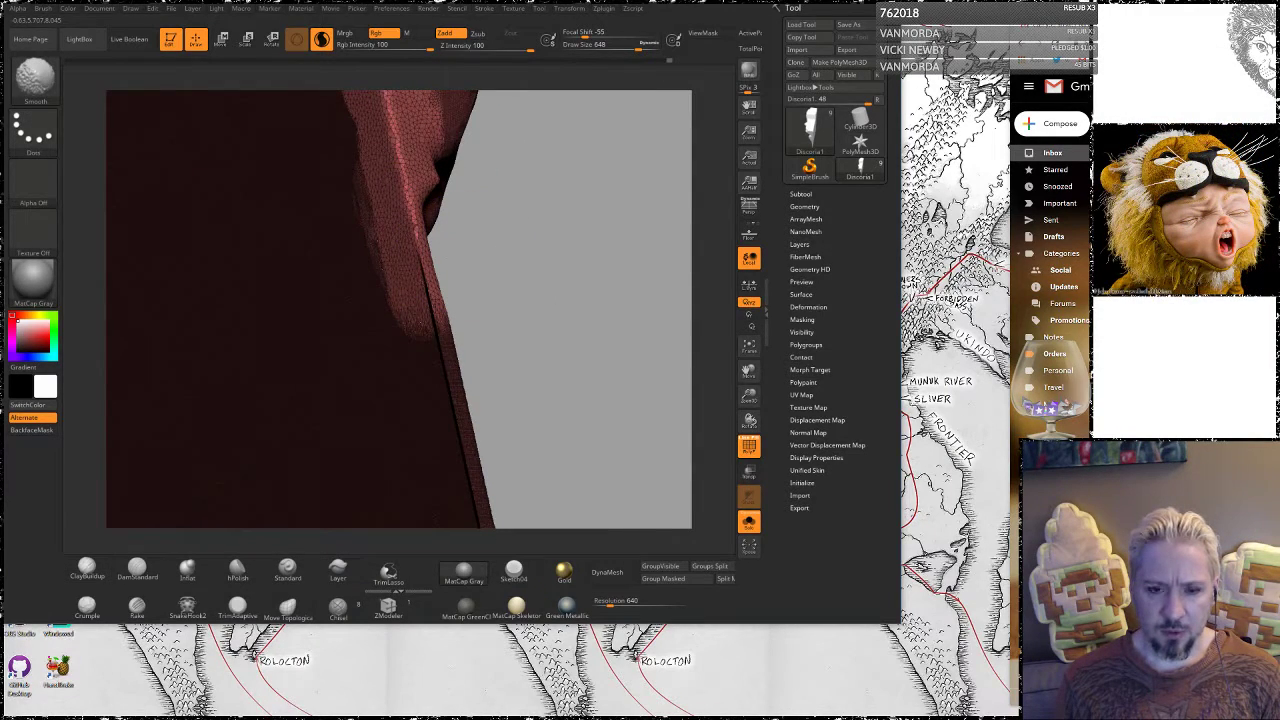
pyautogui.moveTo(427, 325)
pyautogui.keyDown('shift'); pyautogui.mouseDown()
pyautogui.moveTo(466, 474)
pyautogui.moveTo(453, 391)
pyautogui.mouseUp(); pyautogui.keyUp('shift')
pyautogui.moveTo(574, 382)
pyautogui.keyDown('alt'); pyautogui.mouseDown()
pyautogui.moveTo(543, 234)
pyautogui.moveTo(486, 271)
pyautogui.moveTo(436, 276)
pyautogui.moveTo(447, 332)
pyautogui.mouseUp(); pyautogui.keyUp('alt')
pyautogui.press('shift')
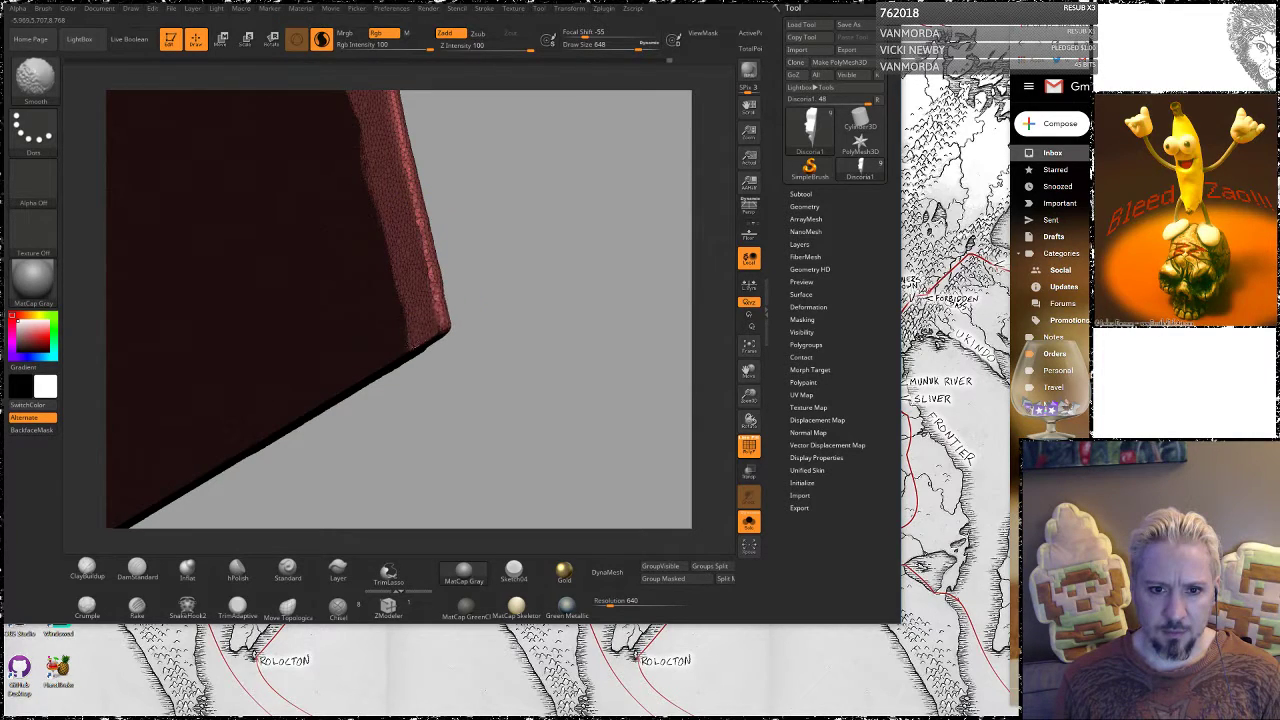
pyautogui.moveTo(392, 363)
pyautogui.keyDown('shift'); pyautogui.mouseDown()
pyautogui.moveTo(401, 352)
pyautogui.moveTo(373, 357)
pyautogui.mouseUp(); pyautogui.keyUp('shift')
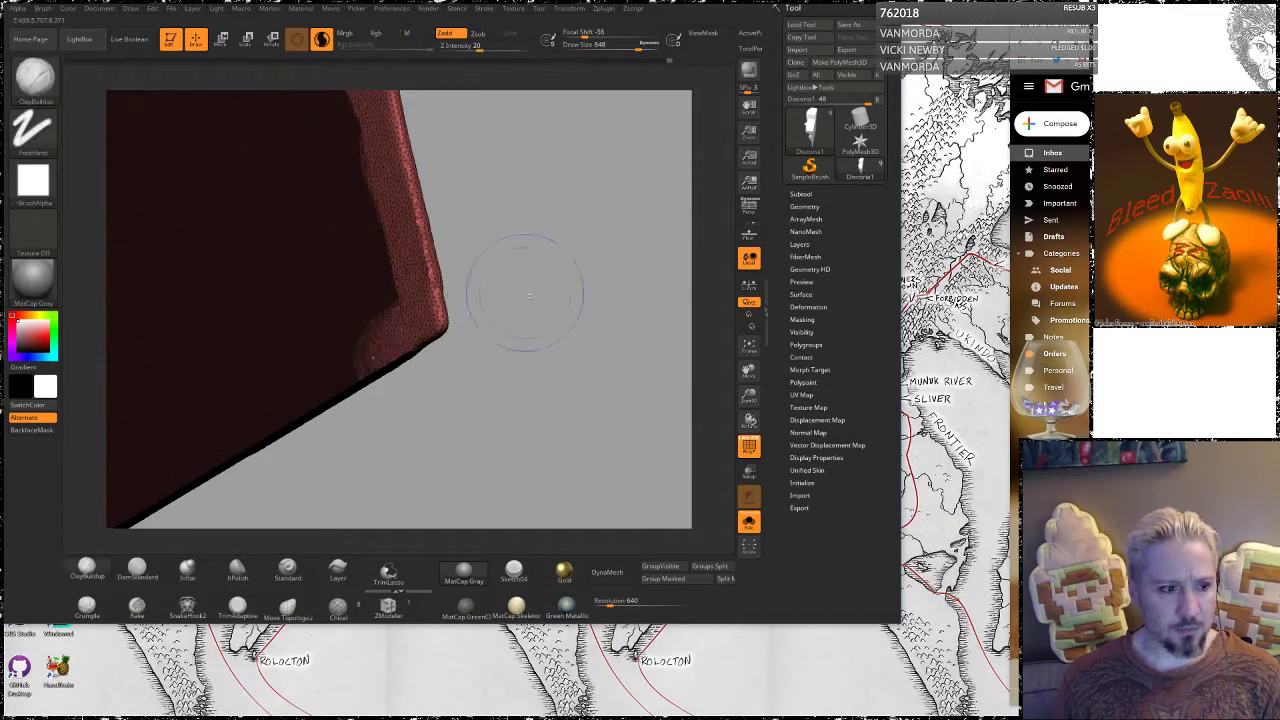
pyautogui.moveTo(551, 339)
pyautogui.mouseDown()
pyautogui.moveTo(430, 390)
pyautogui.moveTo(368, 330)
pyautogui.moveTo(417, 312)
pyautogui.moveTo(265, 472)
pyautogui.mouseUp()
pyautogui.moveTo(493, 441)
pyautogui.mouseDown()
pyautogui.moveTo(594, 274)
pyautogui.moveTo(657, 220)
pyautogui.moveTo(560, 260)
pyautogui.mouseUp()
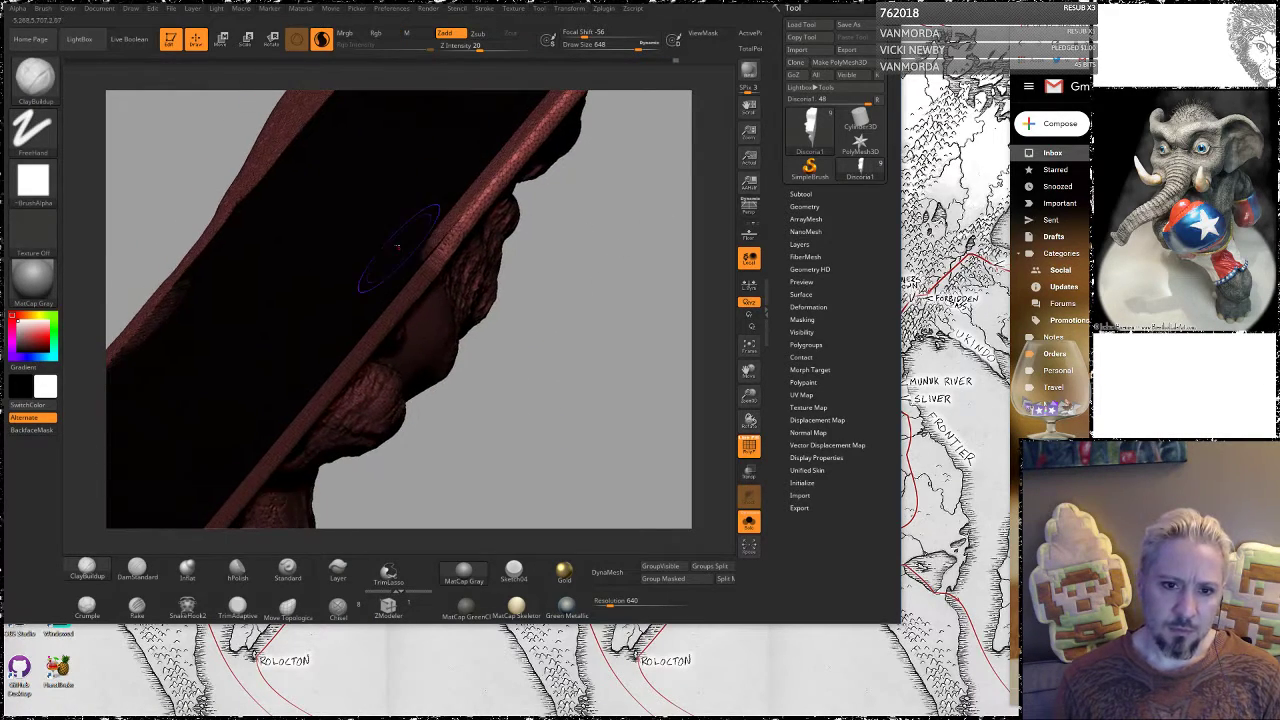
# Smooth the base's long side edge down to its corner, and continue along the adjoining edge on the underside
pyautogui.moveTo(450, 224)
pyautogui.keyDown('shift'); pyautogui.mouseDown()
pyautogui.moveTo(250, 466)
pyautogui.moveTo(404, 292)
pyautogui.moveTo(374, 322)
pyautogui.mouseUp(); pyautogui.keyUp('shift')
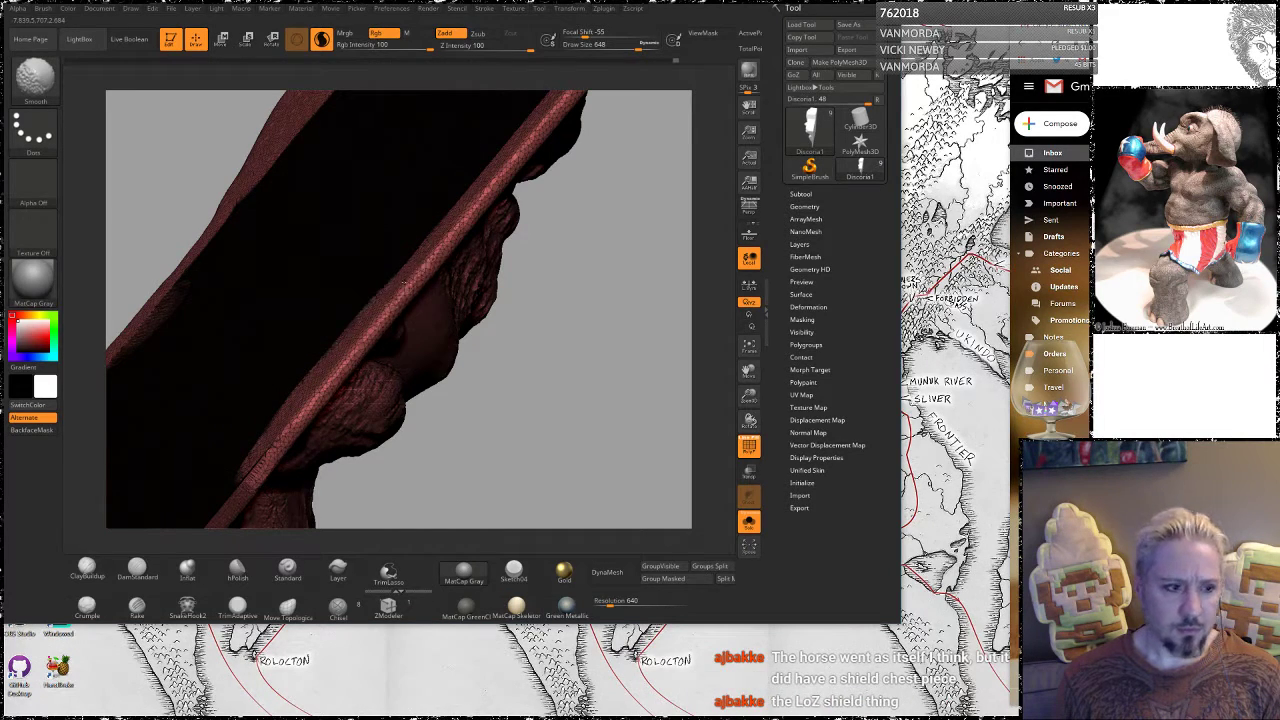
pyautogui.moveTo(538, 417)
pyautogui.mouseDown()
pyautogui.moveTo(586, 314)
pyautogui.moveTo(566, 365)
pyautogui.moveTo(577, 352)
pyautogui.moveTo(506, 363)
pyautogui.moveTo(559, 381)
pyautogui.mouseUp()
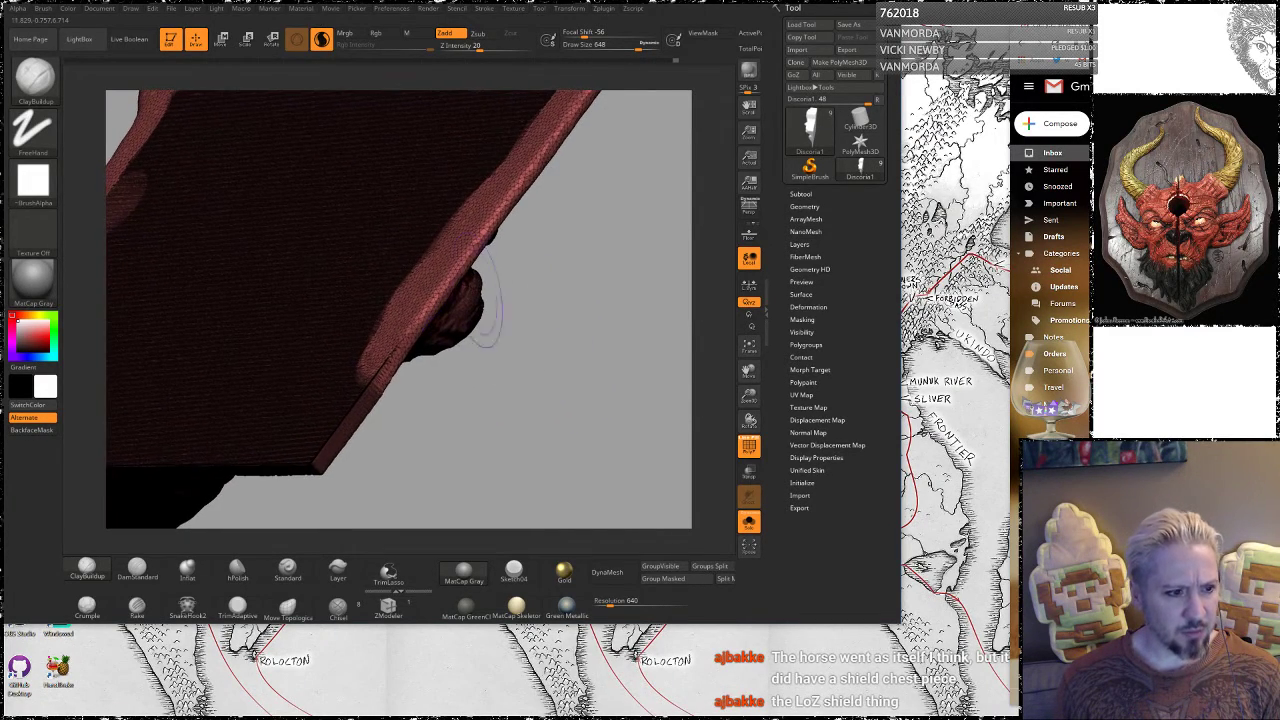
pyautogui.moveTo(422, 276)
pyautogui.keyDown('shift'); pyautogui.mouseDown()
pyautogui.moveTo(340, 428)
pyautogui.moveTo(300, 465)
pyautogui.moveTo(260, 442)
pyautogui.moveTo(185, 440)
pyautogui.moveTo(300, 420)
pyautogui.moveTo(328, 452)
pyautogui.mouseUp(); pyautogui.keyUp('shift')
pyautogui.moveTo(486, 428)
pyautogui.mouseDown()
pyautogui.moveTo(504, 387)
pyautogui.moveTo(490, 420)
pyautogui.moveTo(500, 457)
pyautogui.moveTo(609, 363)
pyautogui.moveTo(408, 298)
pyautogui.moveTo(314, 329)
pyautogui.moveTo(330, 335)
pyautogui.moveTo(325, 348)
pyautogui.mouseUp()
pyautogui.keyDown('shift'); pyautogui.moveTo(445, 318); pyautogui.dragTo(580, 295); pyautogui.keyUp('shift')
pyautogui.moveTo(385, 302)
pyautogui.keyDown('shift'); pyautogui.mouseDown()
pyautogui.moveTo(315, 345)
pyautogui.moveTo(300, 332)
pyautogui.moveTo(160, 345)
pyautogui.moveTo(140, 370)
pyautogui.mouseUp(); pyautogui.keyUp('shift')
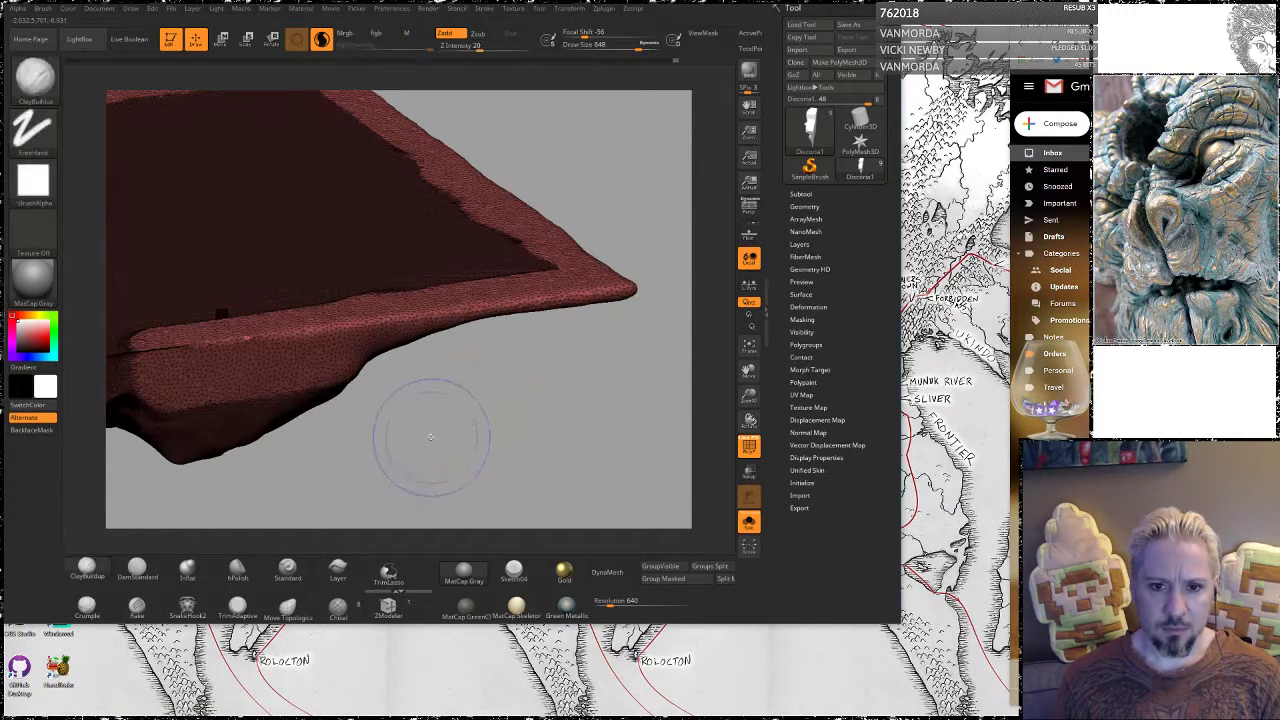
# Smooth the crease along the adjoining underside edge, and soften the wall around the base corner beside it
pyautogui.moveTo(429, 429); pyautogui.dragTo(764, 363)
pyautogui.moveTo(434, 272)
pyautogui.keyDown('shift'); pyautogui.mouseDown()
pyautogui.moveTo(385, 293)
pyautogui.moveTo(205, 317)
pyautogui.moveTo(212, 345)
pyautogui.moveTo(195, 320)
pyautogui.moveTo(255, 292)
pyautogui.mouseUp(); pyautogui.keyUp('shift')
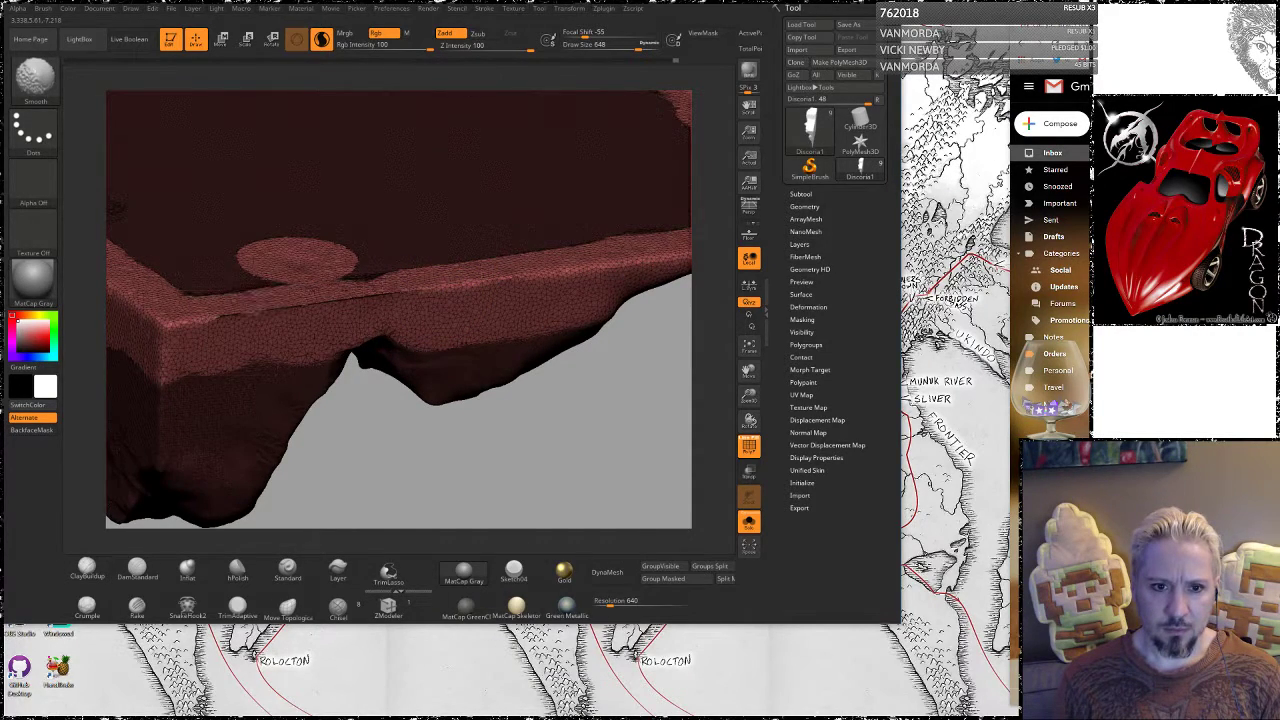
pyautogui.moveTo(348, 275)
pyautogui.keyDown('shift'); pyautogui.mouseDown()
pyautogui.moveTo(388, 284)
pyautogui.moveTo(335, 300)
pyautogui.mouseUp(); pyautogui.keyUp('shift')
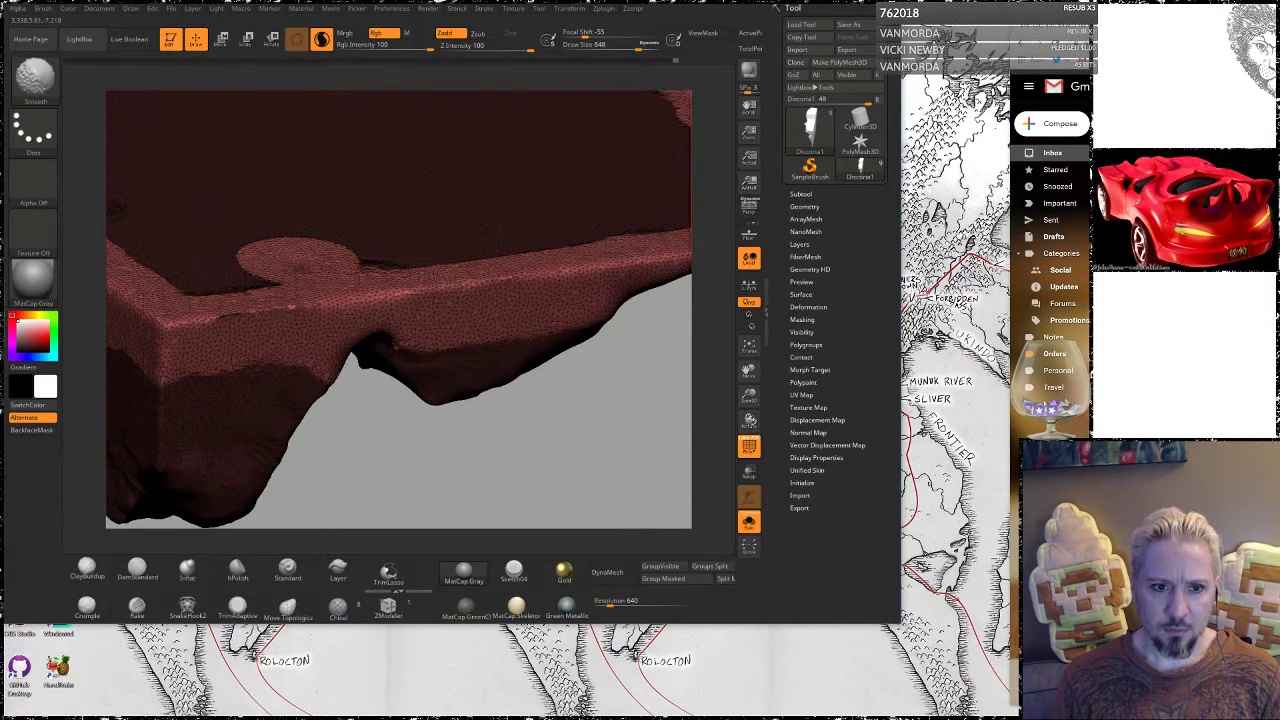
pyautogui.keyDown('shift'); pyautogui.moveTo(240, 315); pyautogui.dragTo(258, 312); pyautogui.keyUp('shift')
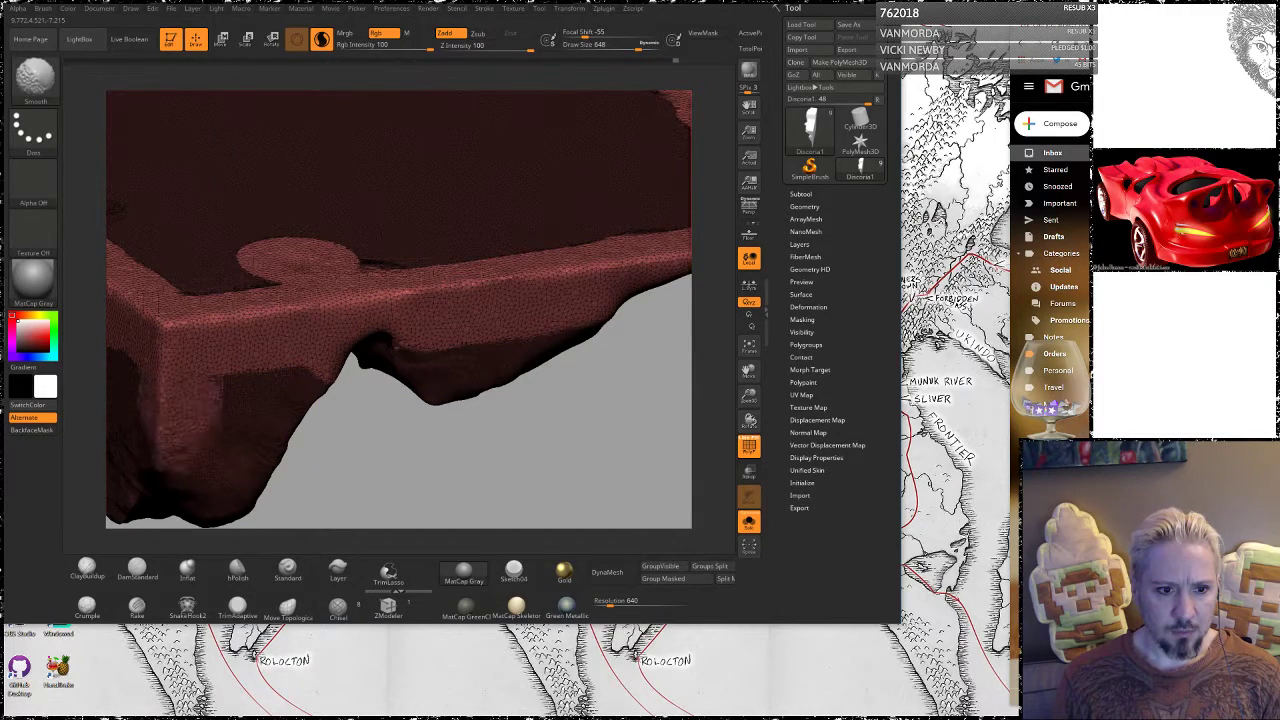
pyautogui.moveTo(386, 471)
pyautogui.mouseDown()
pyautogui.moveTo(395, 358)
pyautogui.moveTo(566, 251)
pyautogui.moveTo(555, 205)
pyautogui.moveTo(591, 243)
pyautogui.moveTo(624, 242)
pyautogui.moveTo(509, 196)
pyautogui.moveTo(520, 249)
pyautogui.moveTo(473, 385)
pyautogui.moveTo(476, 333)
pyautogui.moveTo(608, 374)
pyautogui.mouseUp()
# Try remeshing the terrain with DynaMesh at resolution 640, and undo the remesh
pyautogui.moveTo(603, 453)
pyautogui.mouseDown()
pyautogui.moveTo(600, 402)
pyautogui.moveTo(616, 367)
pyautogui.moveTo(646, 538)
pyautogui.mouseUp()
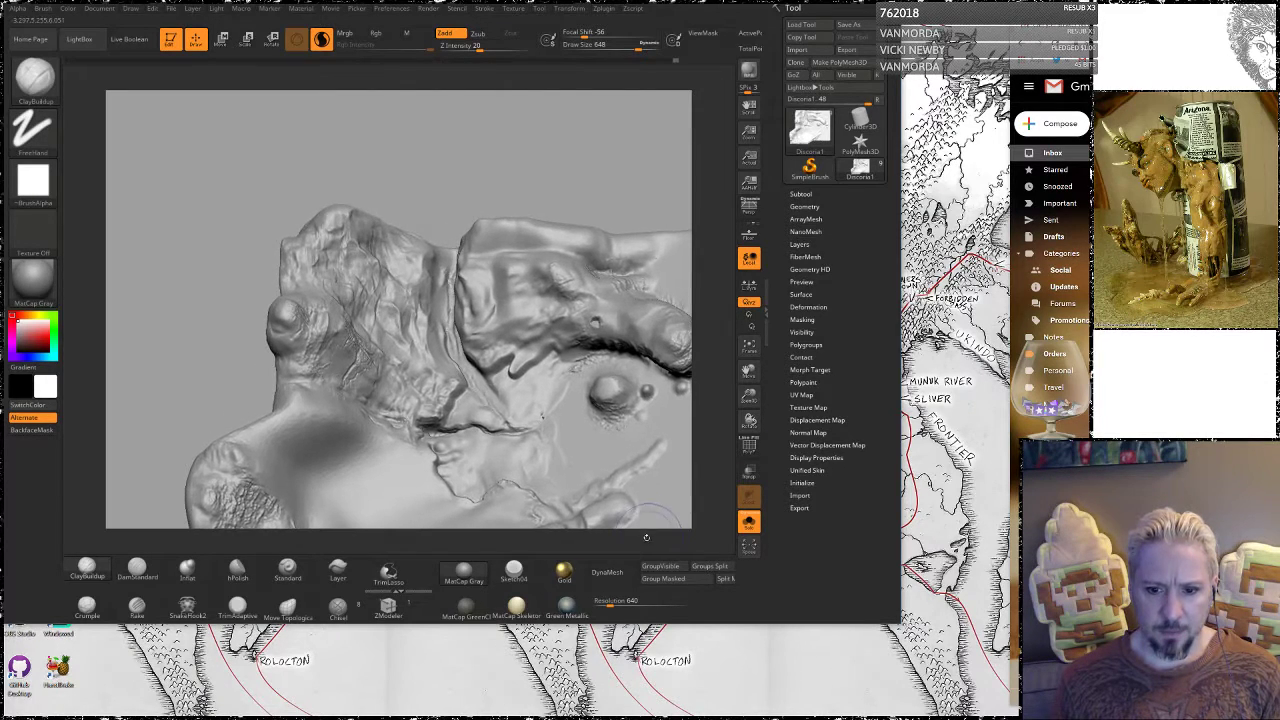
pyautogui.click(607, 572)
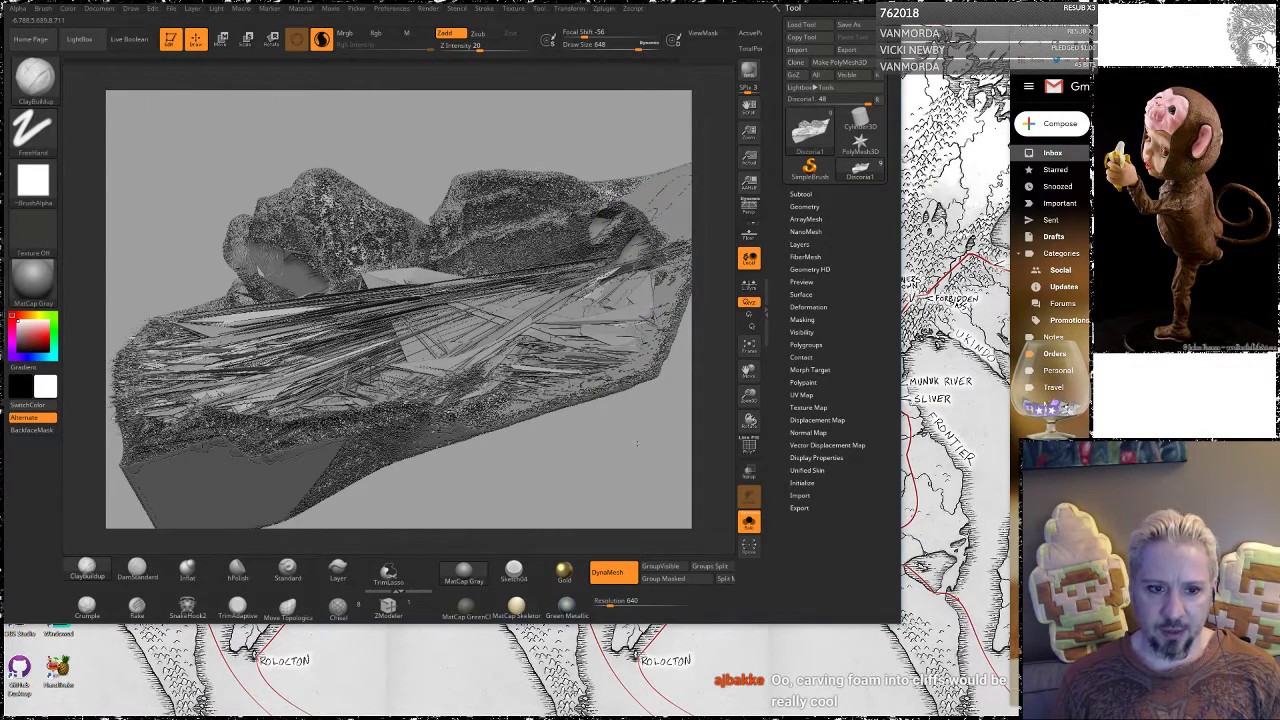
pyautogui.moveTo(604, 462)
pyautogui.mouseDown()
pyautogui.moveTo(506, 400)
pyautogui.moveTo(520, 370)
pyautogui.moveTo(560, 345)
pyautogui.mouseUp()
pyautogui.moveTo(636, 410)
pyautogui.mouseDown()
pyautogui.moveTo(655, 422)
pyautogui.moveTo(597, 401)
pyautogui.mouseUp()
pyautogui.hotkey('ctrl', 'z')
# Set the brush's draw size to 1000 and smooth the thin front edge of the base into a softer outline
pyautogui.moveTo(610, 378)
pyautogui.mouseDown()
pyautogui.moveTo(570, 408)
pyautogui.moveTo(606, 368)
pyautogui.moveTo(616, 386)
pyautogui.mouseUp()
pyautogui.press('space')
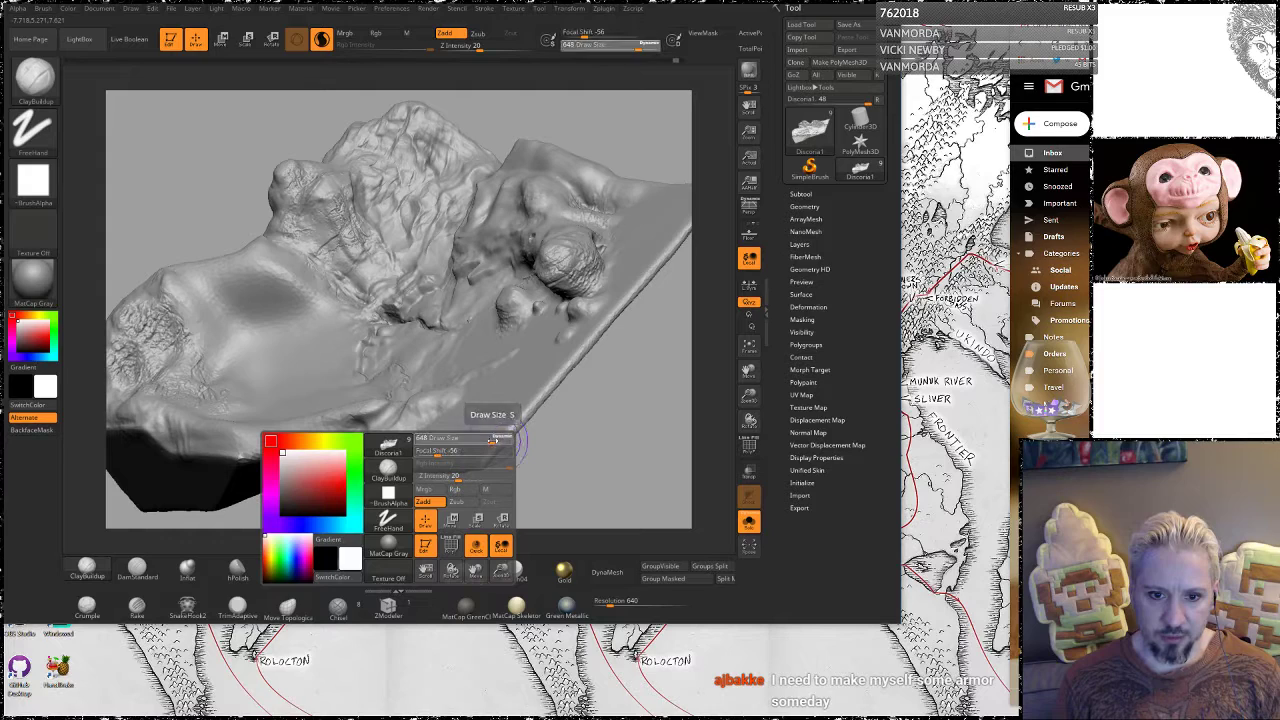
pyautogui.moveTo(490, 443); pyautogui.dragTo(512, 443)
pyautogui.press('shift')
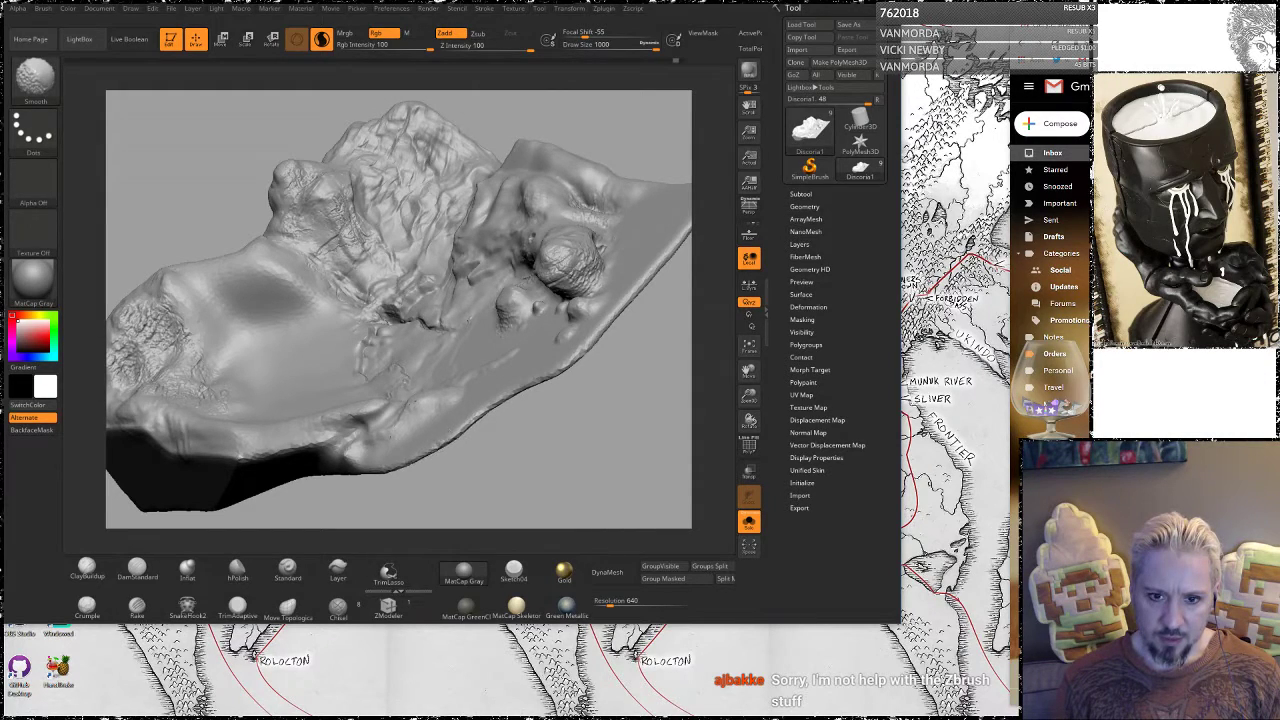
pyautogui.moveTo(455, 420)
pyautogui.keyDown('shift'); pyautogui.mouseDown()
pyautogui.moveTo(476, 419)
pyautogui.moveTo(450, 432)
pyautogui.moveTo(470, 420)
pyautogui.mouseUp(); pyautogui.keyUp('shift')
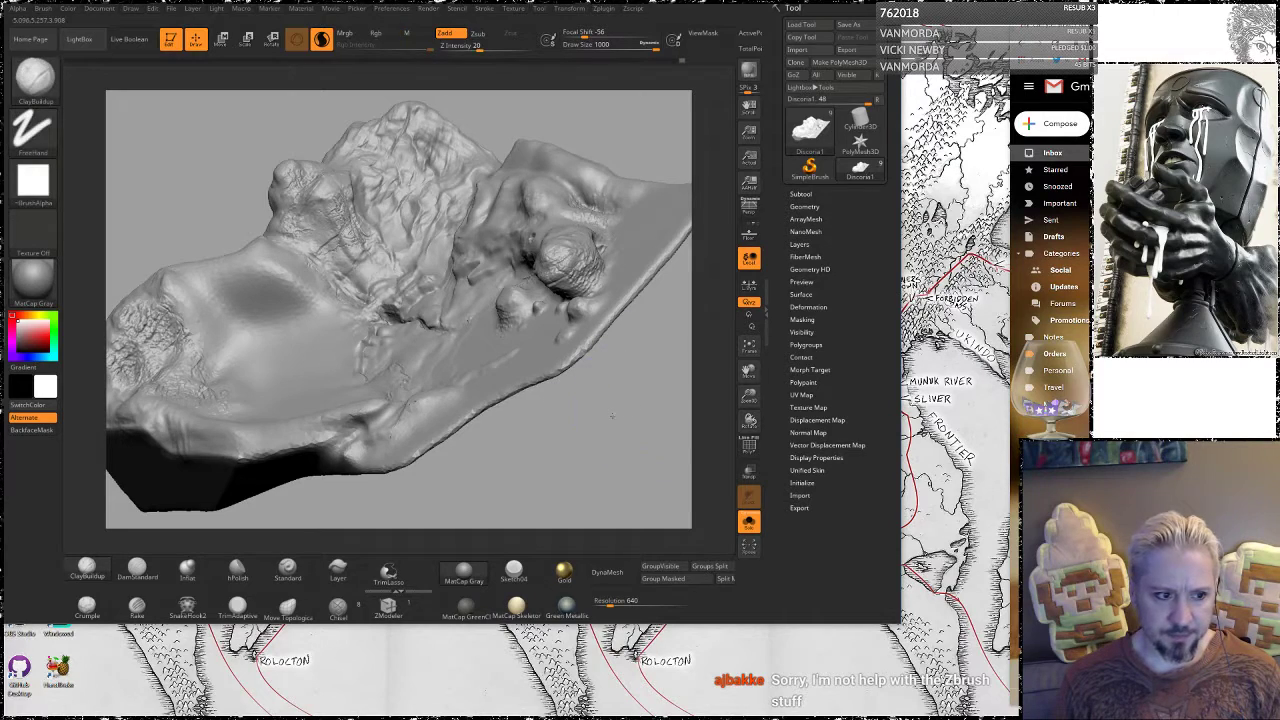
# Smooth the thin rim around the river end of the base to round off its corners
pyautogui.keyDown('alt'); pyautogui.moveTo(627, 407); pyautogui.dragTo(511, 425); pyautogui.keyUp('alt')
pyautogui.moveTo(596, 354)
pyautogui.mouseDown()
pyautogui.moveTo(578, 392)
pyautogui.moveTo(556, 292)
pyautogui.moveTo(522, 322)
pyautogui.moveTo(528, 298)
pyautogui.mouseUp()
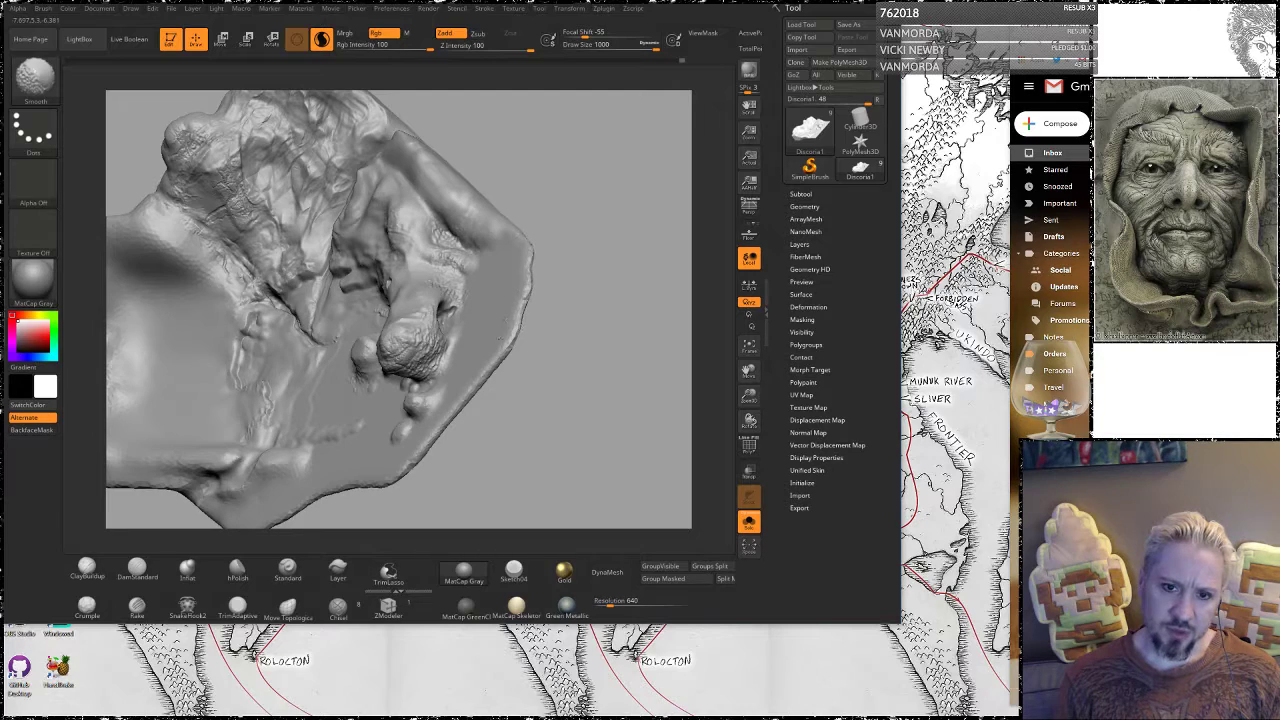
pyautogui.moveTo(480, 372)
pyautogui.keyDown('shift'); pyautogui.mouseDown()
pyautogui.moveTo(425, 441)
pyautogui.moveTo(484, 370)
pyautogui.moveTo(506, 308)
pyautogui.mouseUp(); pyautogui.keyUp('shift')
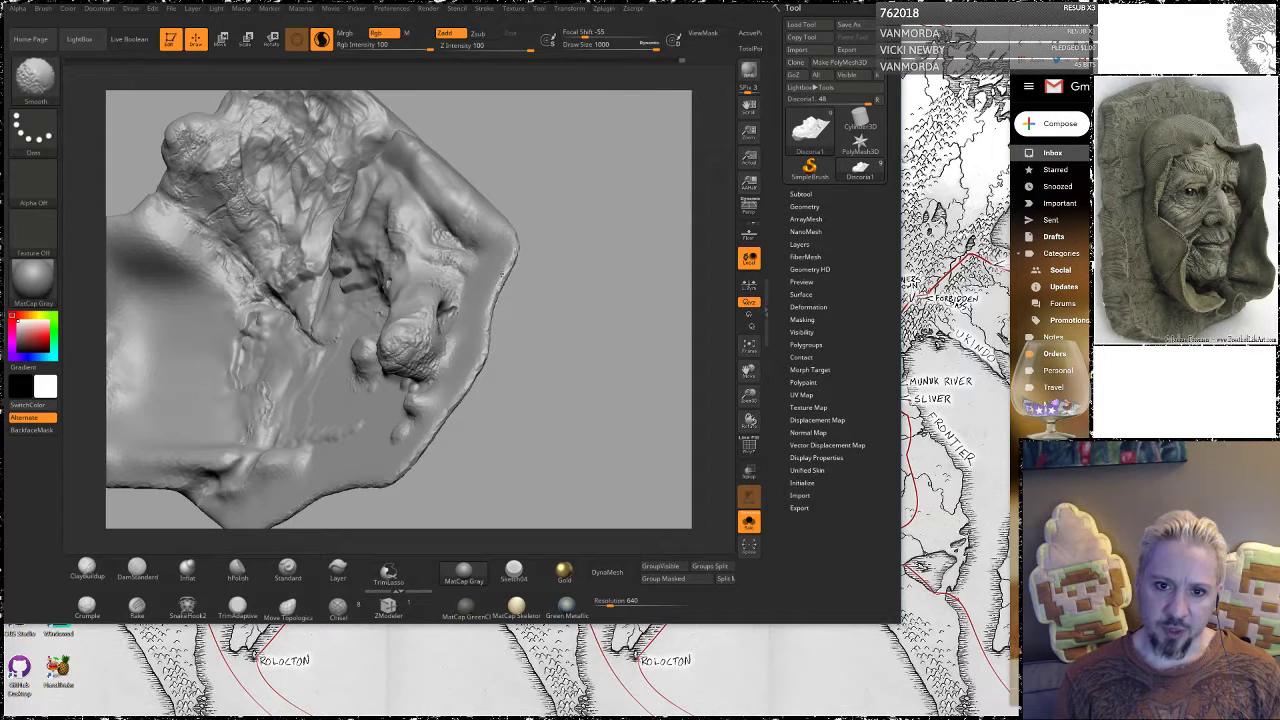
pyautogui.moveTo(502, 275)
pyautogui.keyDown('shift'); pyautogui.mouseDown()
pyautogui.moveTo(504, 262)
pyautogui.moveTo(495, 295)
pyautogui.mouseUp(); pyautogui.keyUp('shift')
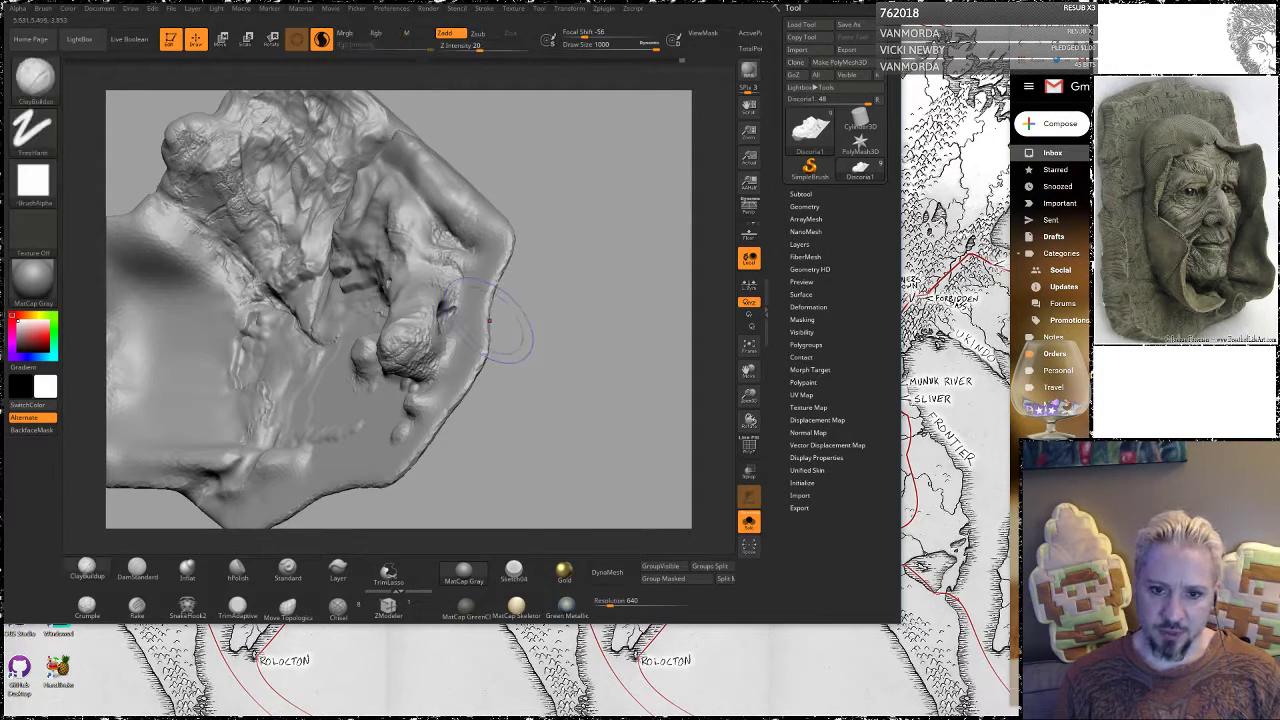
pyautogui.moveTo(543, 329)
pyautogui.mouseDown()
pyautogui.moveTo(566, 337)
pyautogui.moveTo(528, 382)
pyautogui.moveTo(622, 311)
pyautogui.mouseUp()
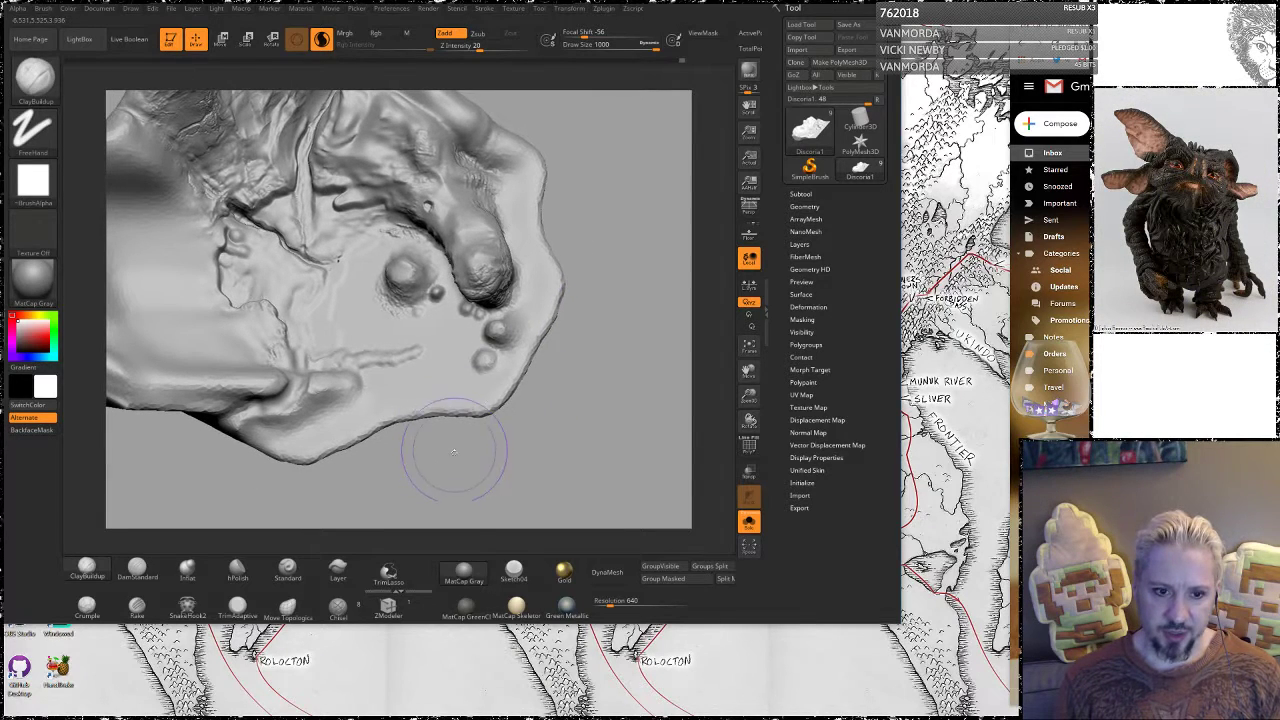
pyautogui.moveTo(453, 451)
pyautogui.mouseDown()
pyautogui.moveTo(429, 386)
pyautogui.moveTo(302, 374)
pyautogui.moveTo(460, 348)
pyautogui.mouseUp()
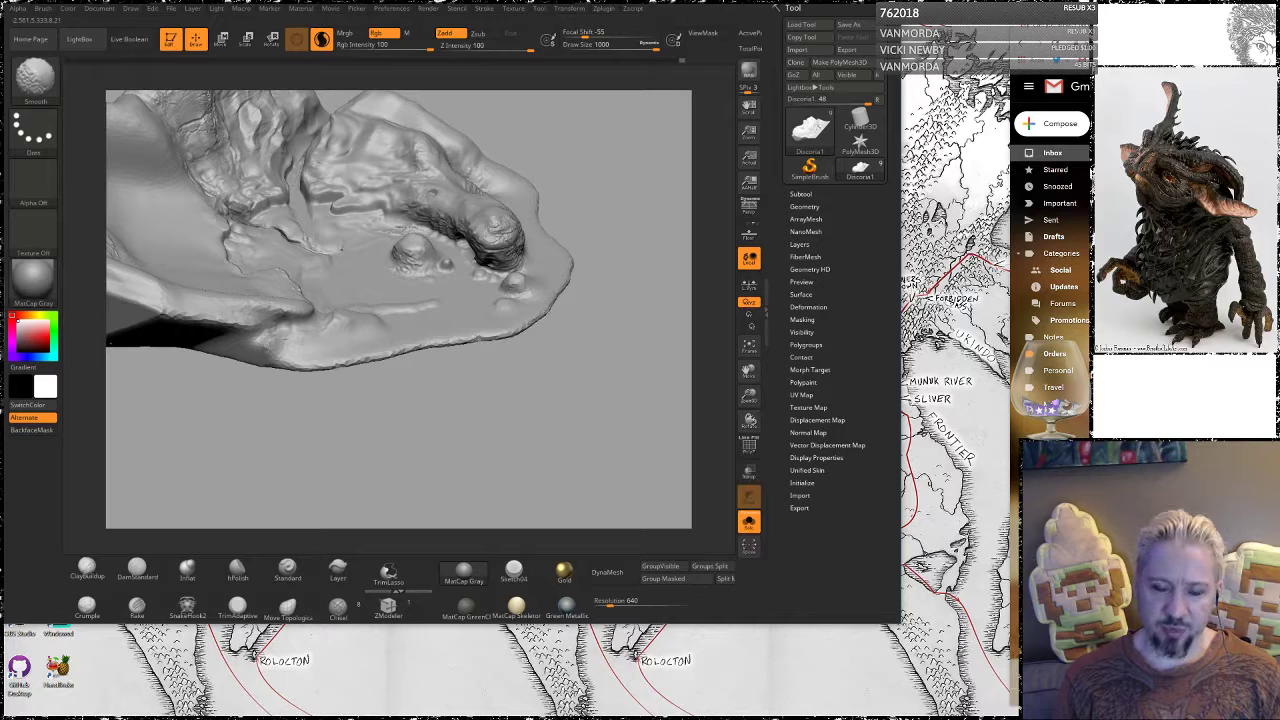
# Mask the terrain above its bottom edge and move the unmasked bottom straight down to thicken the base
pyautogui.moveTo(614, 251)
pyautogui.mouseDown()
pyautogui.moveTo(586, 265)
pyautogui.moveTo(582, 292)
pyautogui.moveTo(563, 250)
pyautogui.moveTo(534, 237)
pyautogui.moveTo(516, 340)
pyautogui.moveTo(572, 432)
pyautogui.moveTo(530, 304)
pyautogui.mouseUp()
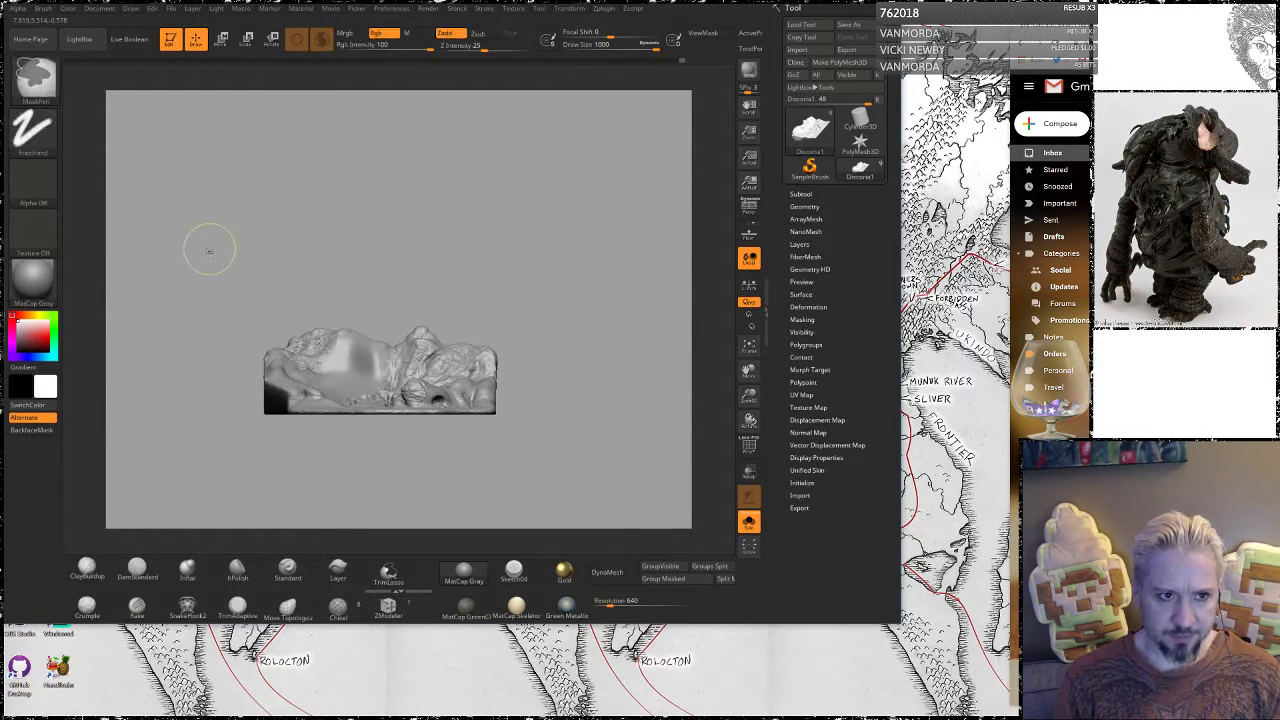
pyautogui.moveTo(207, 244)
pyautogui.keyDown('ctrl'); pyautogui.mouseDown()
pyautogui.moveTo(360, 334)
pyautogui.moveTo(583, 394)
pyautogui.moveTo(592, 413)
pyautogui.mouseUp(); pyautogui.keyUp('ctrl')
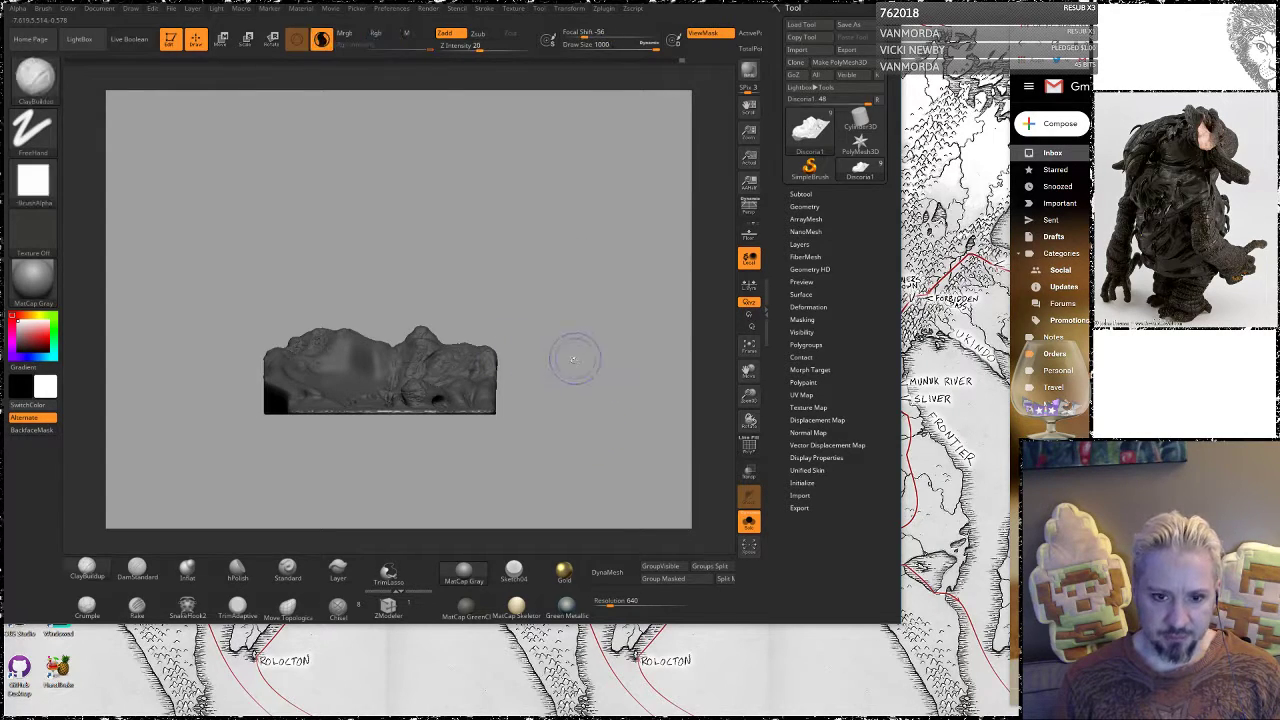
pyautogui.moveTo(574, 359)
pyautogui.mouseDown()
pyautogui.moveTo(578, 432)
pyautogui.moveTo(568, 404)
pyautogui.moveTo(605, 353)
pyautogui.mouseUp()
pyautogui.press('w')
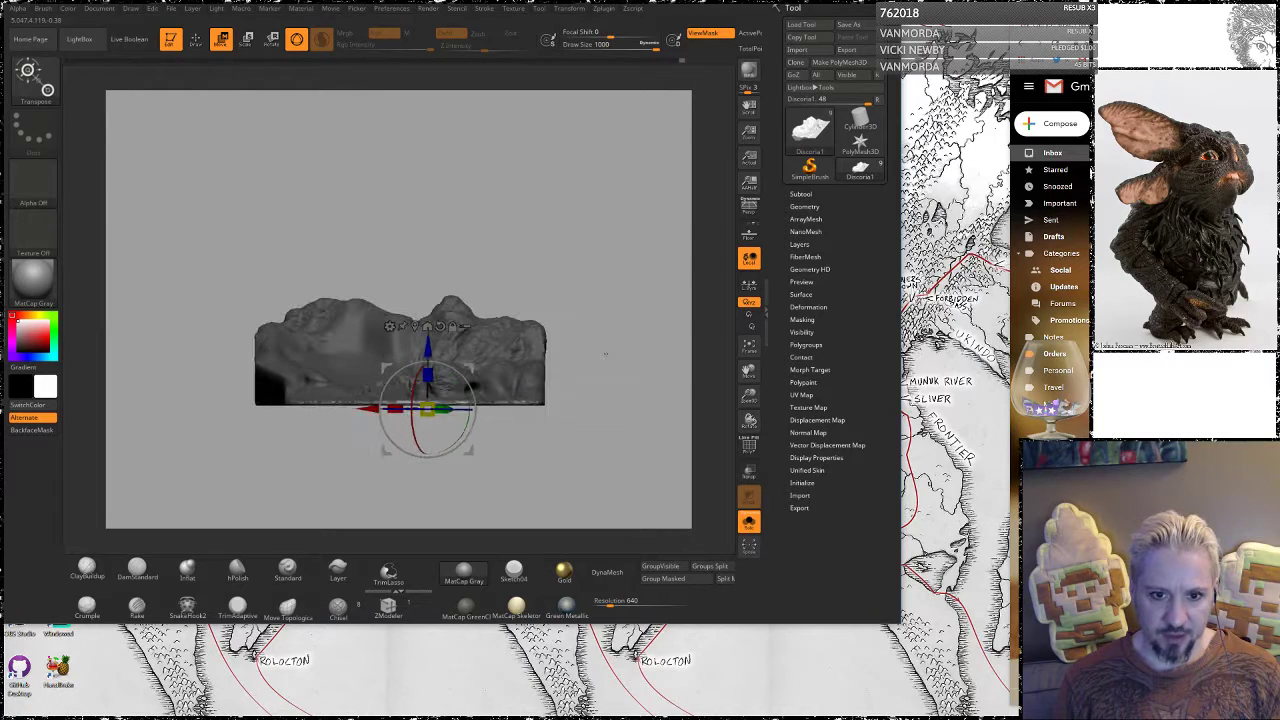
pyautogui.moveTo(427, 409); pyautogui.dragTo(427, 427)
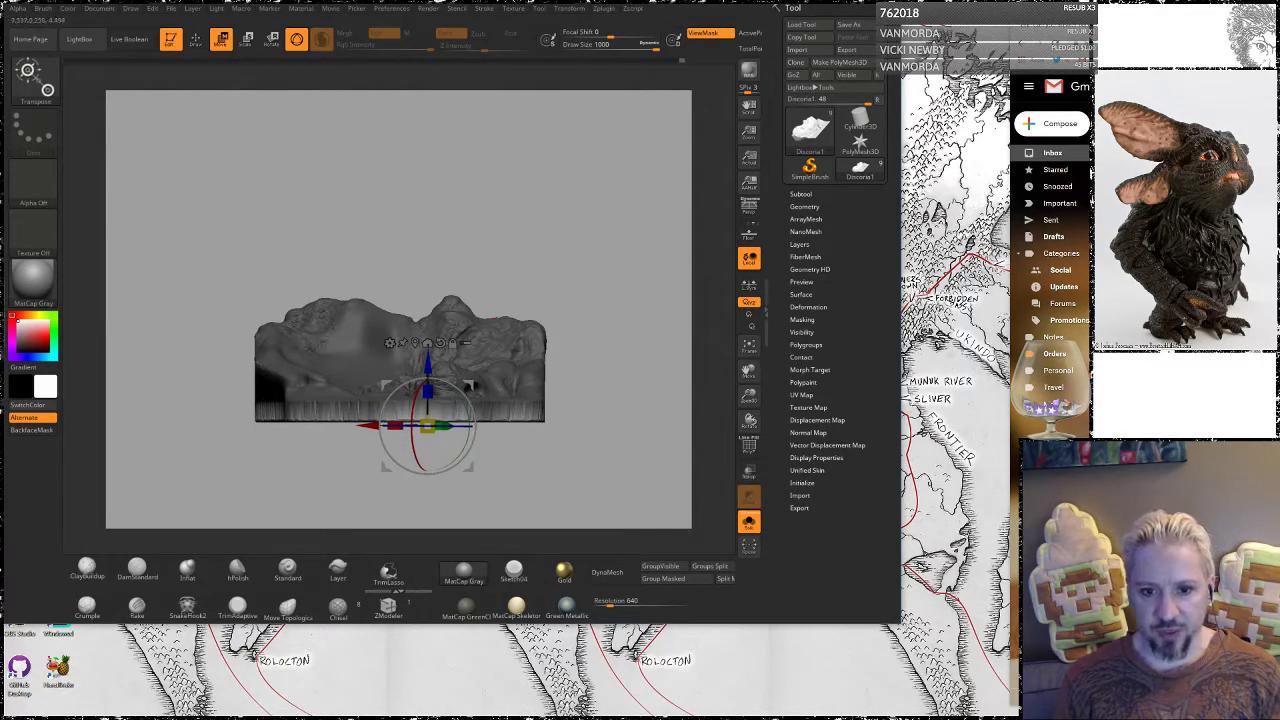
# Clear the mask, return to Draw mode and smooth the stretched wall around the river end of the base
pyautogui.moveTo(612, 264); pyautogui.dragTo(557, 313)
pyautogui.press('q')
pyautogui.moveTo(586, 391)
pyautogui.keyDown('alt'); pyautogui.mouseDown()
pyautogui.moveTo(588, 300)
pyautogui.moveTo(546, 466)
pyautogui.mouseUp(); pyautogui.keyUp('alt')
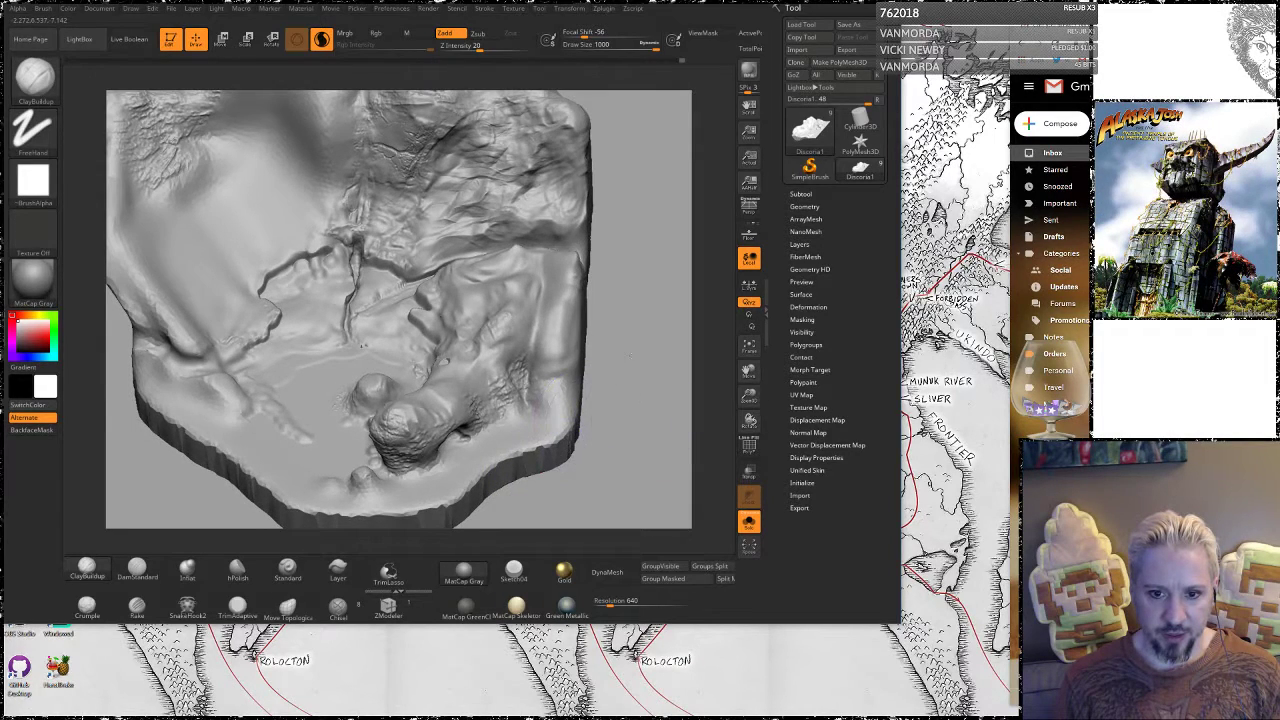
pyautogui.keyDown('alt'); pyautogui.moveTo(630, 412); pyautogui.dragTo(606, 345); pyautogui.keyUp('alt')
pyautogui.press('shift')
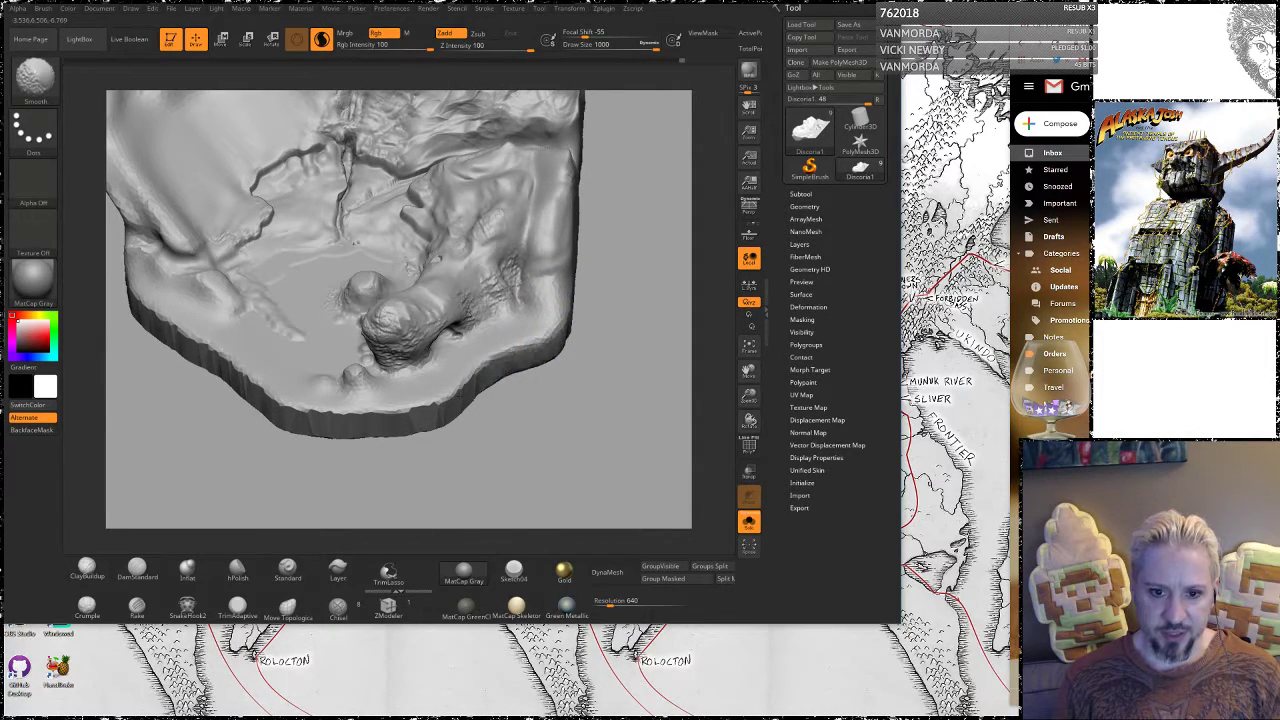
pyautogui.moveTo(425, 410)
pyautogui.keyDown('shift'); pyautogui.mouseDown()
pyautogui.moveTo(350, 422)
pyautogui.moveTo(262, 408)
pyautogui.moveTo(135, 290)
pyautogui.mouseUp(); pyautogui.keyUp('shift')
pyautogui.moveTo(514, 382)
pyautogui.mouseDown()
pyautogui.moveTo(500, 378)
pyautogui.moveTo(591, 374)
pyautogui.moveTo(543, 366)
pyautogui.moveTo(611, 264)
pyautogui.mouseUp()
# Smooth the vertical stretch marks along the lower part of the base's long side wall
pyautogui.press('shift')
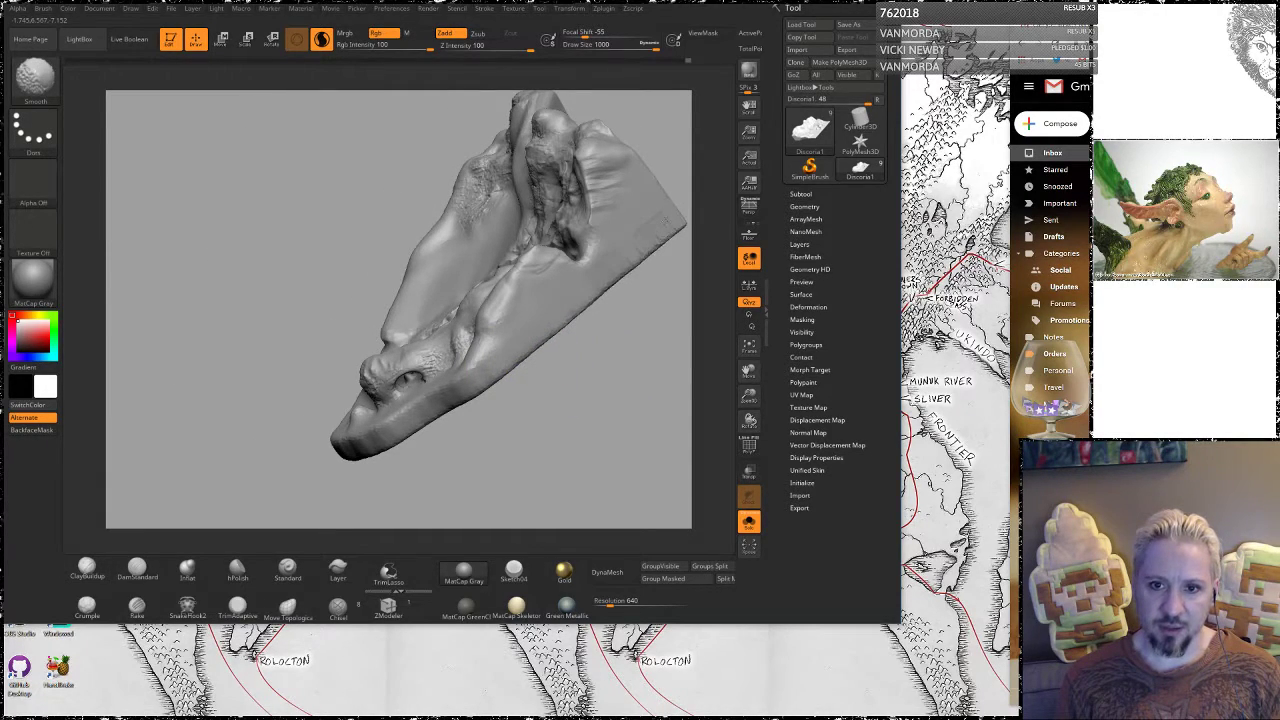
pyautogui.moveTo(640, 341)
pyautogui.mouseDown()
pyautogui.moveTo(517, 391)
pyautogui.moveTo(458, 338)
pyautogui.moveTo(472, 330)
pyautogui.mouseUp()
pyautogui.press('shift')
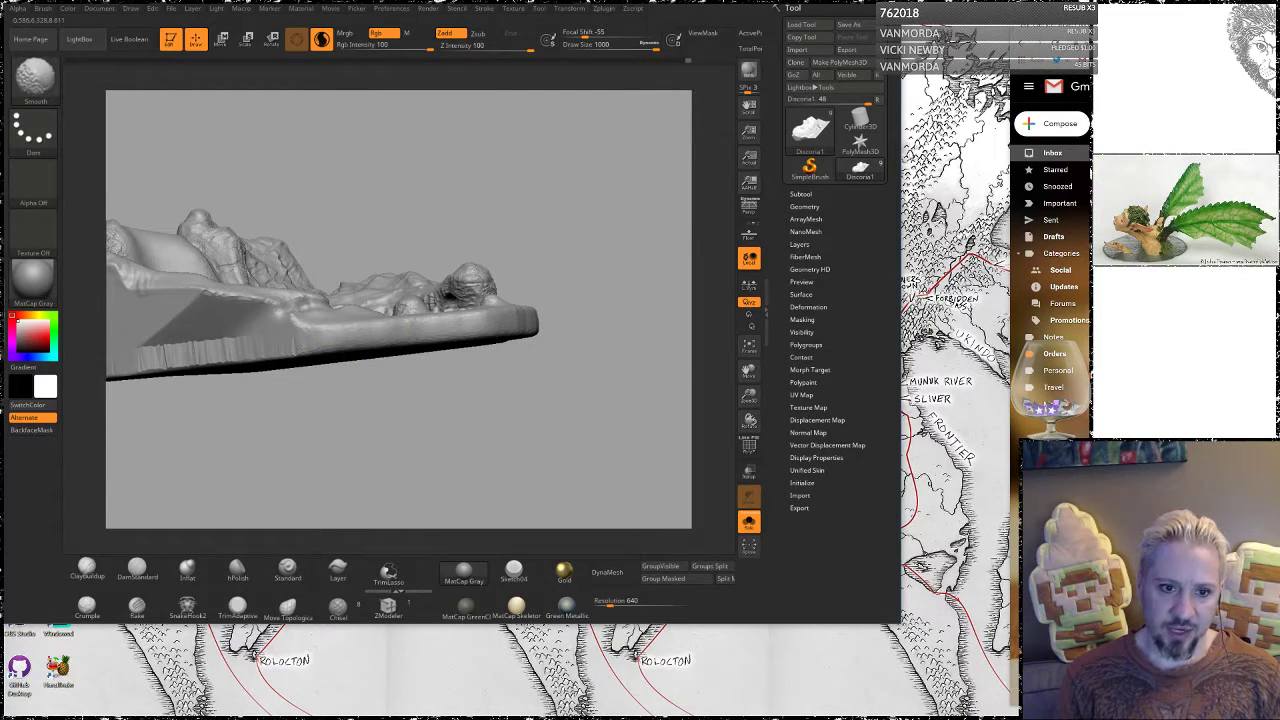
pyautogui.keyDown('shift'); pyautogui.moveTo(258, 359); pyautogui.dragTo(200, 347); pyautogui.keyUp('shift')
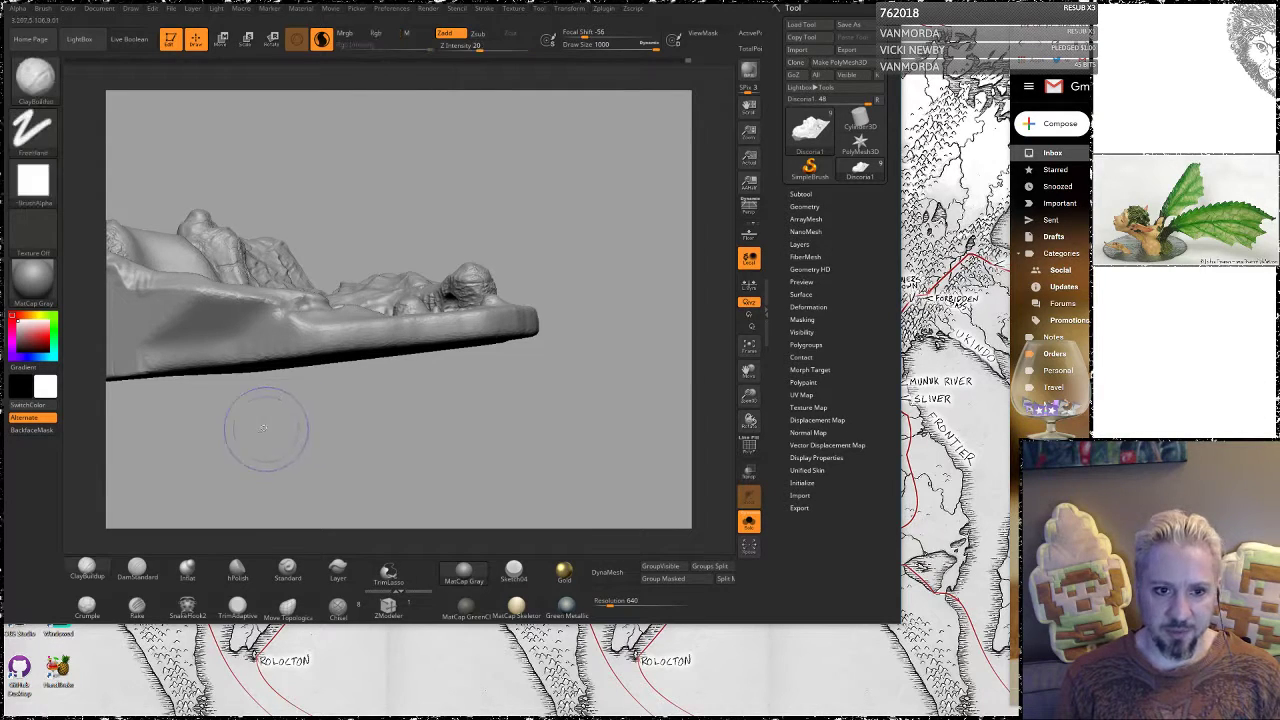
pyautogui.moveTo(263, 429); pyautogui.dragTo(380, 385)
# Smooth the stretch marks along the bottom of the back walls around to the far corner
pyautogui.press('shift')
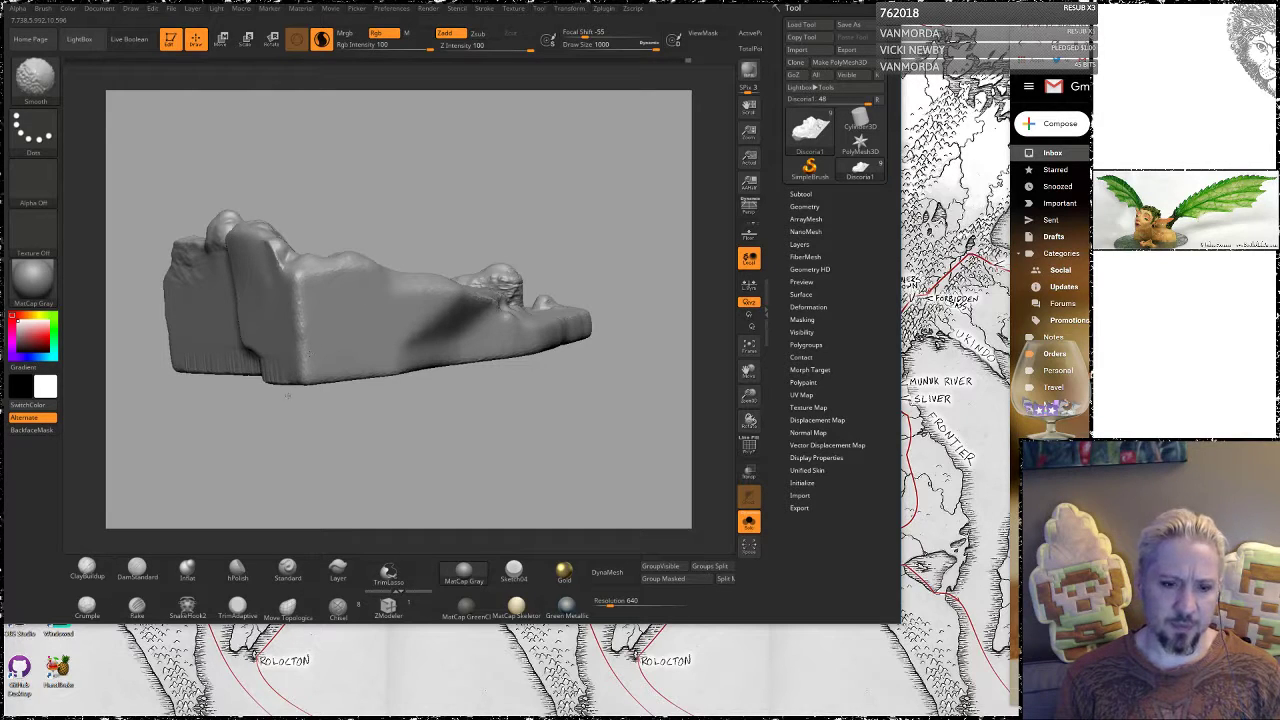
pyautogui.moveTo(280, 467)
pyautogui.keyDown('alt'); pyautogui.mouseDown()
pyautogui.moveTo(435, 449)
pyautogui.moveTo(390, 430)
pyautogui.mouseUp(); pyautogui.keyUp('alt')
pyautogui.keyDown('shift'); pyautogui.moveTo(366, 352); pyautogui.dragTo(192, 358); pyautogui.keyUp('shift')
pyautogui.keyDown('alt'); pyautogui.moveTo(251, 443); pyautogui.dragTo(418, 440); pyautogui.keyUp('alt')
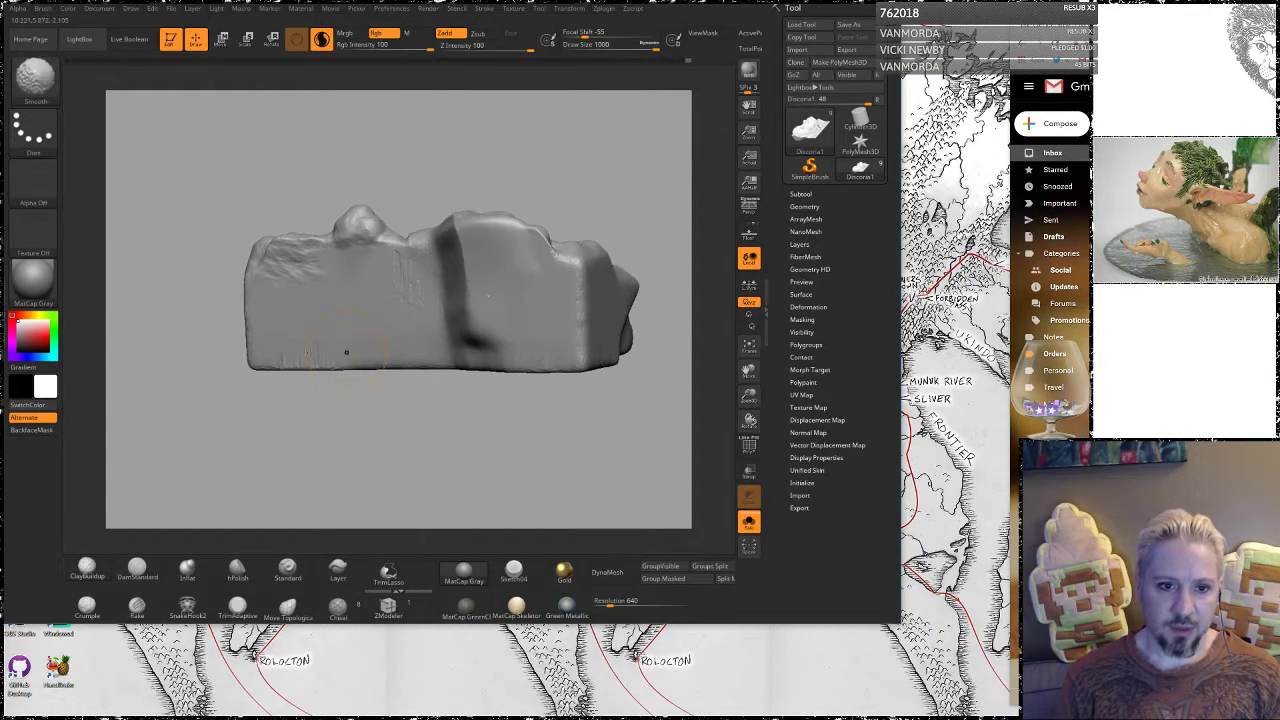
pyautogui.keyDown('shift'); pyautogui.moveTo(346, 352); pyautogui.dragTo(299, 357); pyautogui.keyUp('shift')
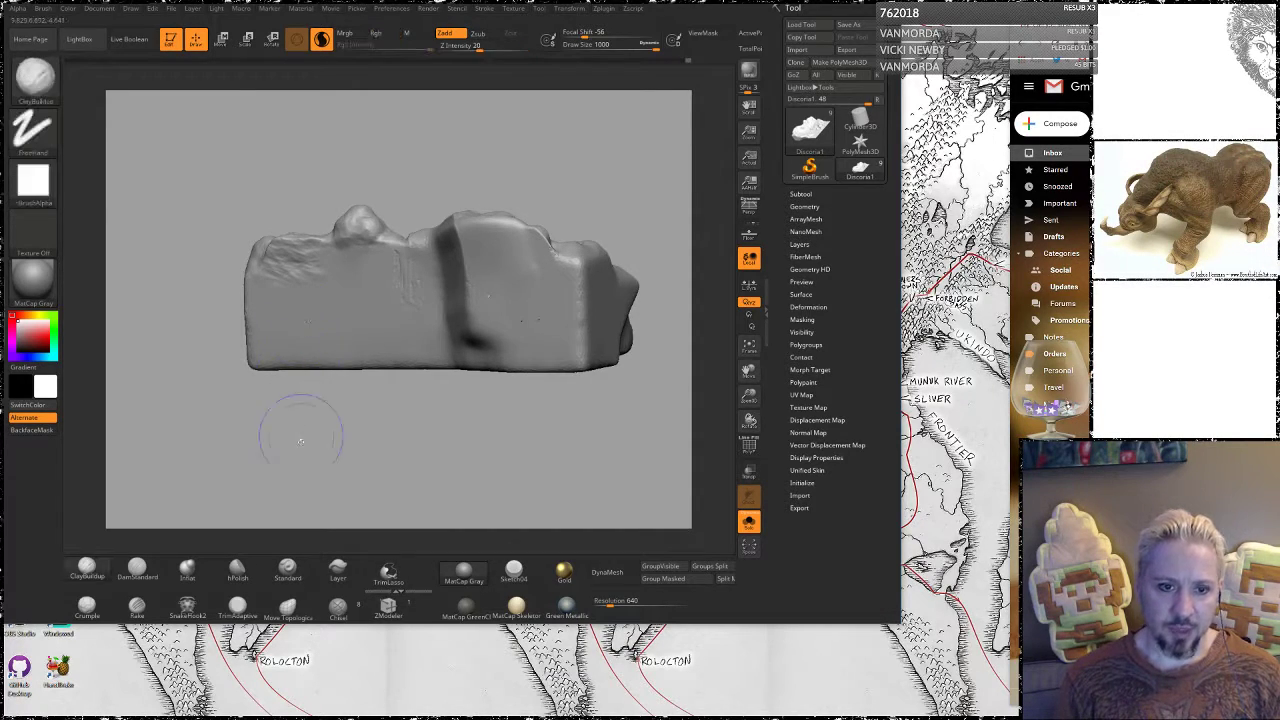
# Check the underside and back corner of the base, smoothing any remaining rough spots along the side edge
pyautogui.moveTo(297, 440)
pyautogui.mouseDown()
pyautogui.moveTo(400, 478)
pyautogui.moveTo(370, 364)
pyautogui.moveTo(322, 306)
pyautogui.moveTo(343, 293)
pyautogui.mouseUp()
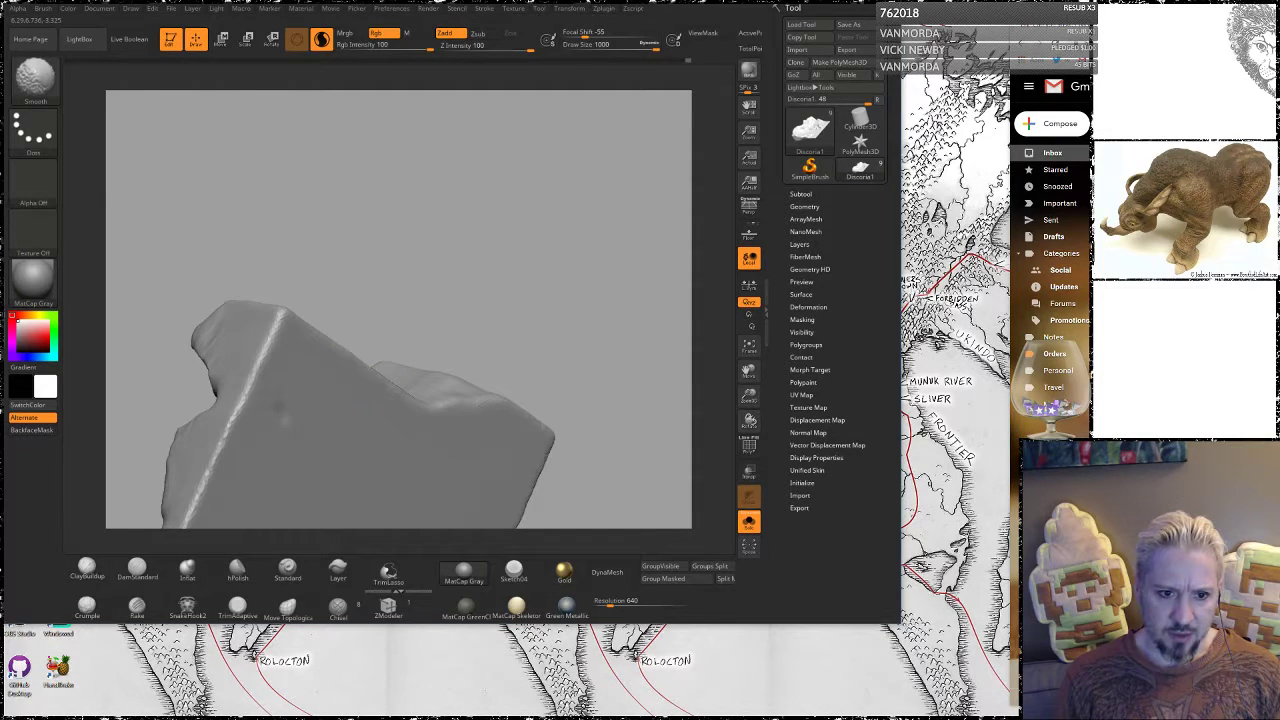
pyautogui.moveTo(385, 250); pyautogui.dragTo(482, 217)
pyautogui.moveTo(500, 272)
pyautogui.keyDown('alt'); pyautogui.mouseDown()
pyautogui.moveTo(541, 190)
pyautogui.moveTo(471, 200)
pyautogui.mouseUp(); pyautogui.keyUp('alt')
pyautogui.press('shift')
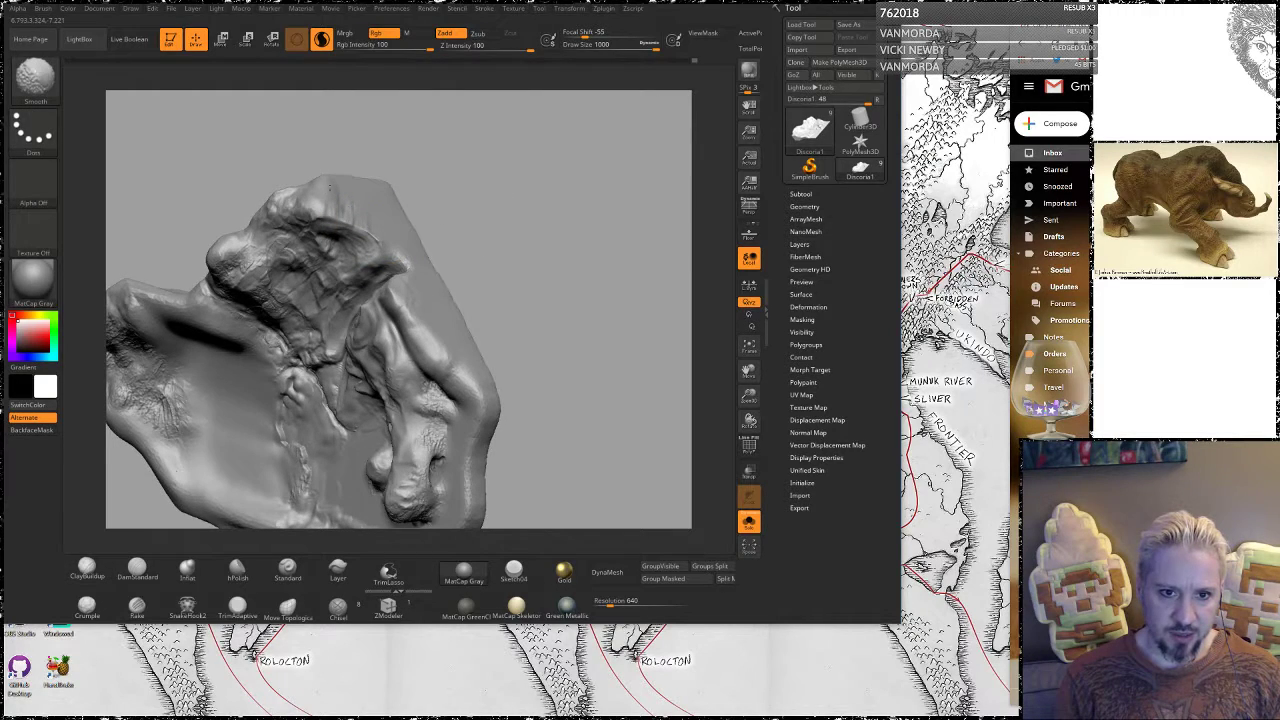
pyautogui.moveTo(535, 287)
pyautogui.mouseDown()
pyautogui.moveTo(566, 209)
pyautogui.moveTo(603, 258)
pyautogui.mouseUp()
# Remesh the terrain with DynaMesh at resolution 640, and show the wireframe and point counts to check the mesh density
pyautogui.click(607, 572)
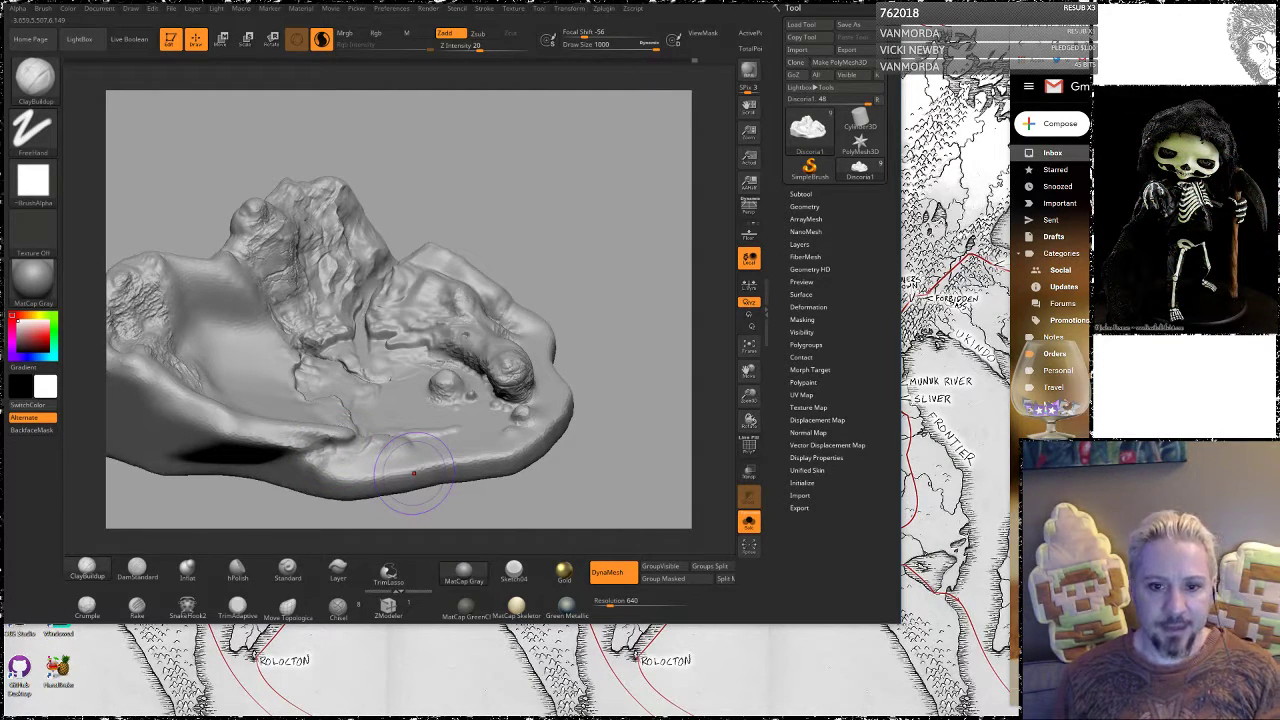
pyautogui.moveTo(629, 286); pyautogui.dragTo(591, 405)
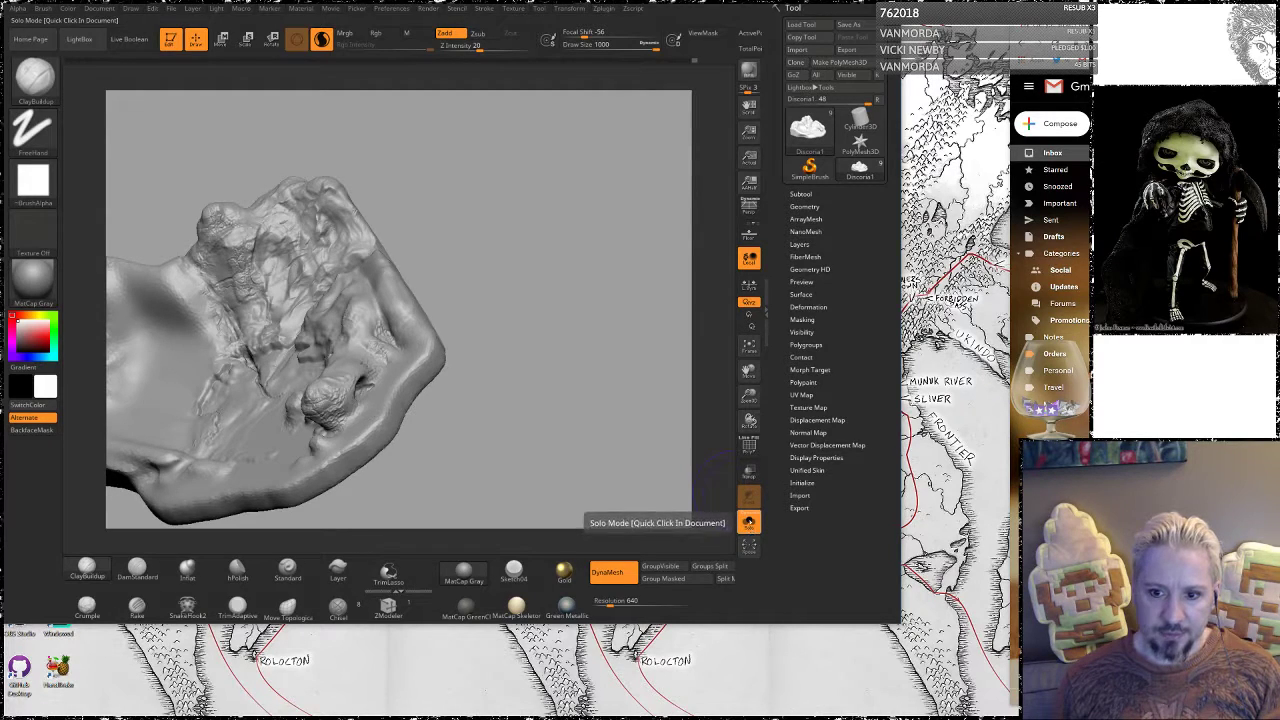
pyautogui.click(749, 446)
pyautogui.moveTo(541, 307)
pyautogui.mouseDown()
pyautogui.moveTo(580, 300)
pyautogui.moveTo(618, 336)
pyautogui.moveTo(657, 400)
pyautogui.moveTo(650, 422)
pyautogui.mouseUp()
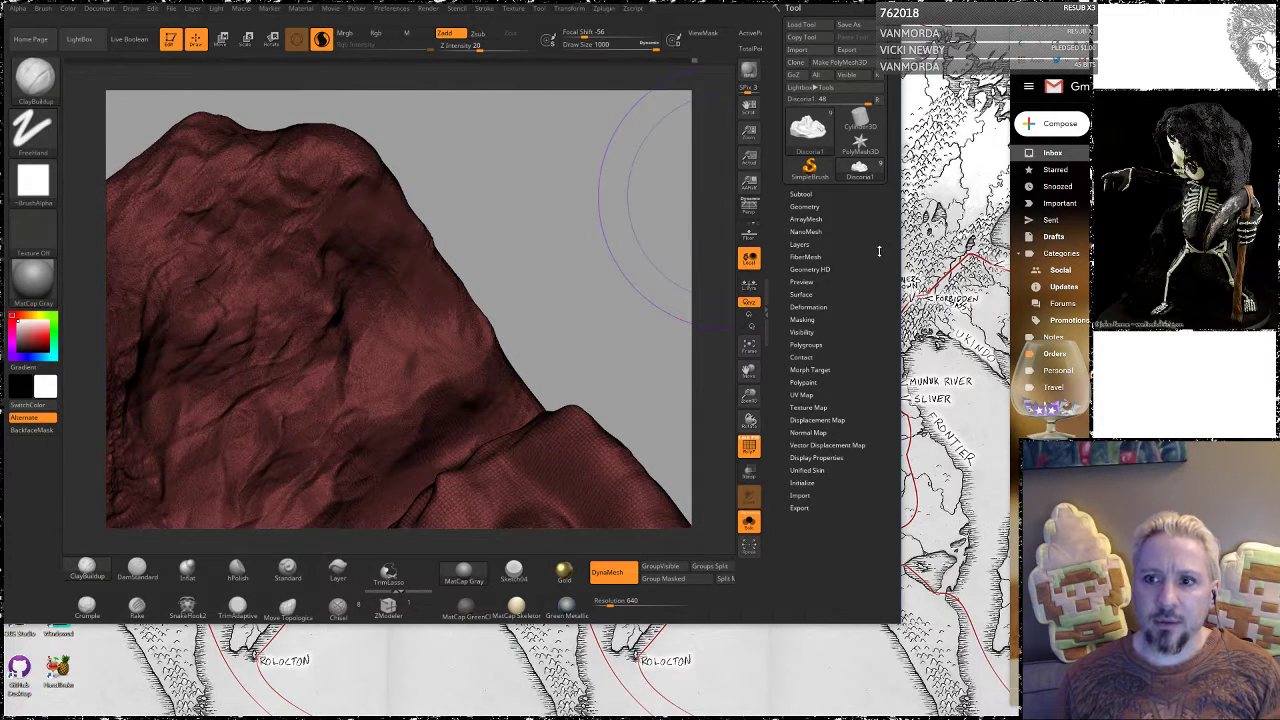
pyautogui.moveTo(897, 245); pyautogui.dragTo(984, 245)
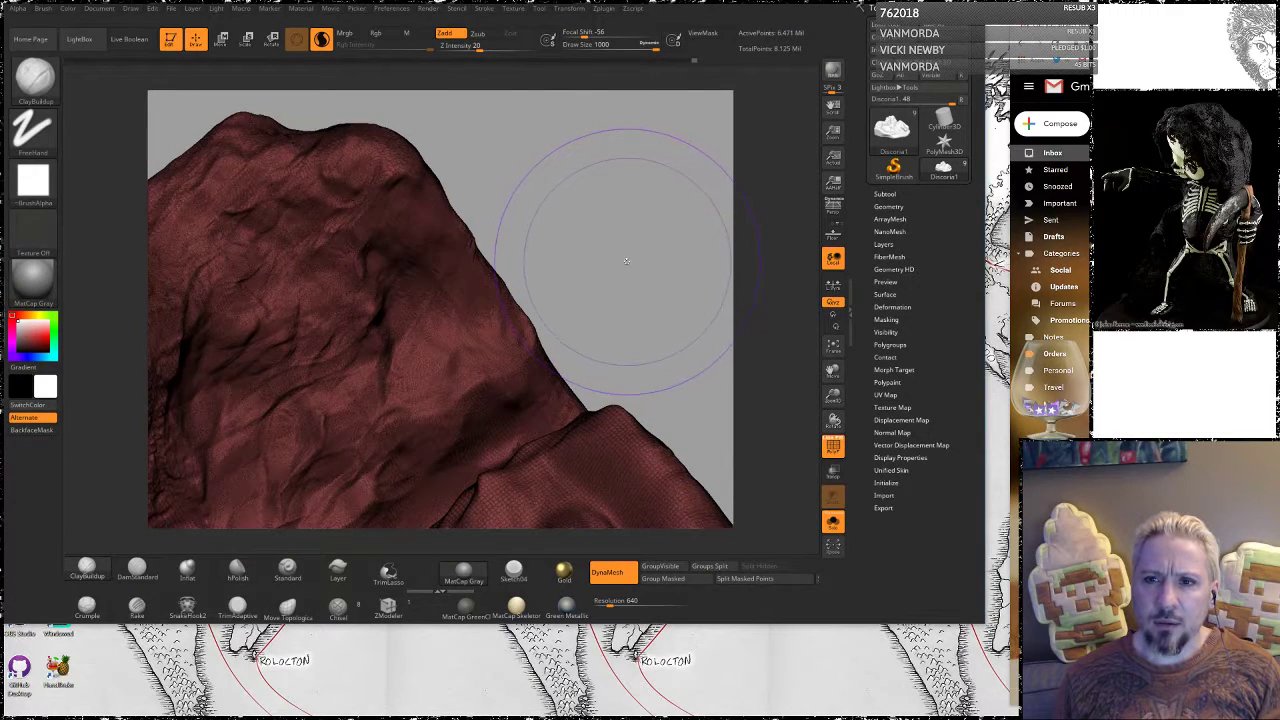
pyautogui.moveTo(557, 229)
pyautogui.mouseDown()
pyautogui.moveTo(677, 266)
pyautogui.moveTo(722, 160)
pyautogui.mouseUp()
# Hide the wireframe and reduce the brush's draw size to 274 for close work on the cliff face
pyautogui.click(841, 446)
pyautogui.press('space')
pyautogui.moveTo(468, 325); pyautogui.dragTo(422, 313)
pyautogui.moveTo(605, 225)
pyautogui.mouseDown()
pyautogui.moveTo(651, 286)
pyautogui.moveTo(609, 231)
pyautogui.moveTo(660, 266)
pyautogui.moveTo(664, 400)
pyautogui.moveTo(646, 390)
pyautogui.mouseUp()
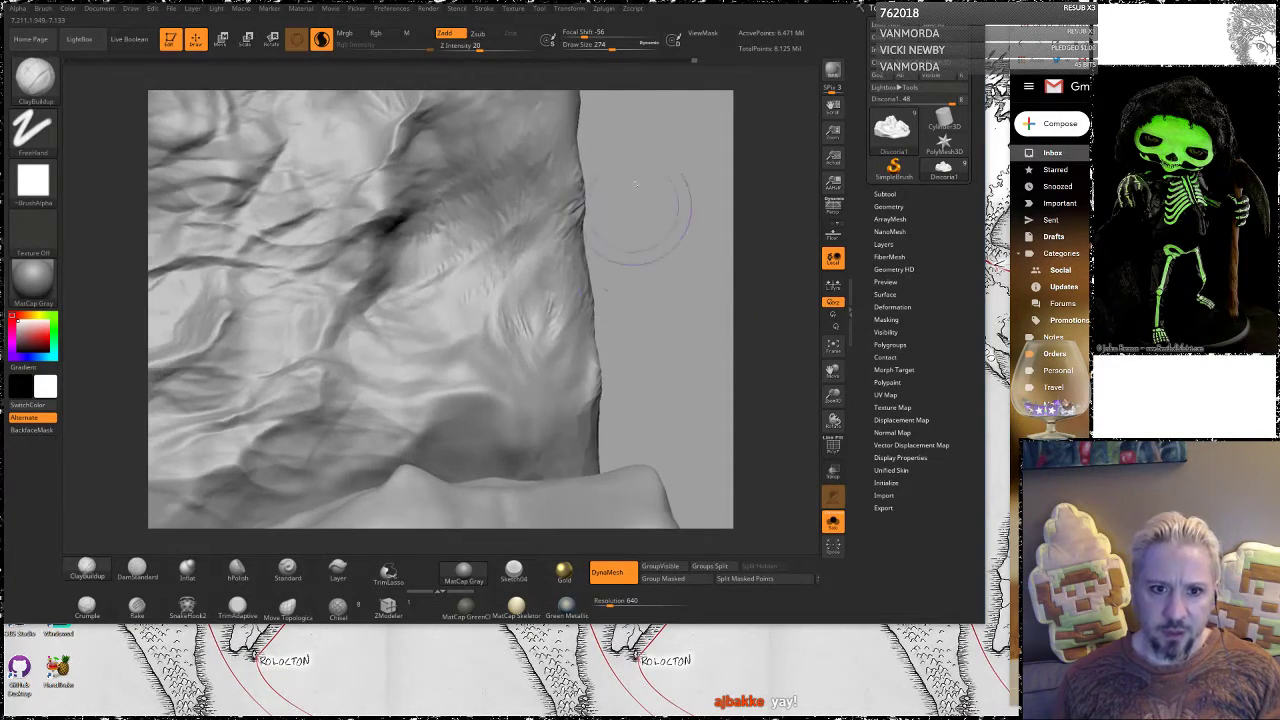
# Smooth the rough stretch marks on the cliff face between the dark crevice and the outer edge
pyautogui.keyDown('alt'); pyautogui.moveTo(646, 209); pyautogui.dragTo(808, 316); pyautogui.keyUp('alt')
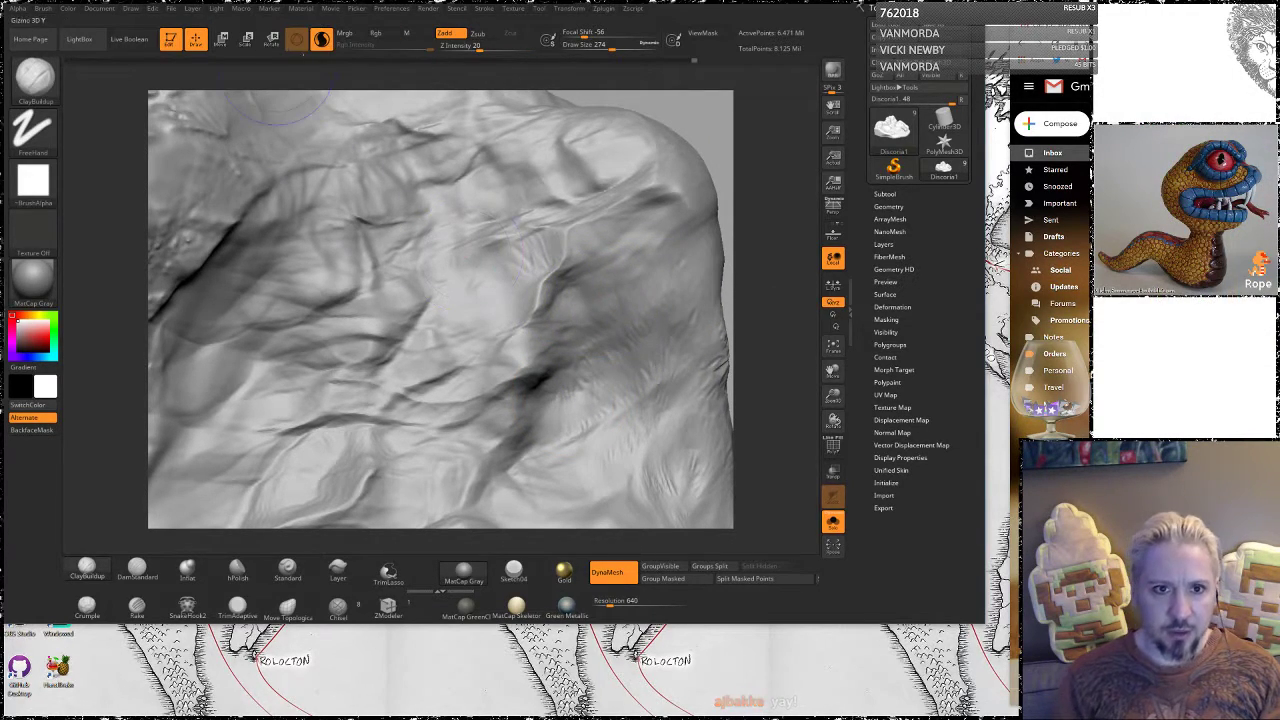
pyautogui.press('shift')
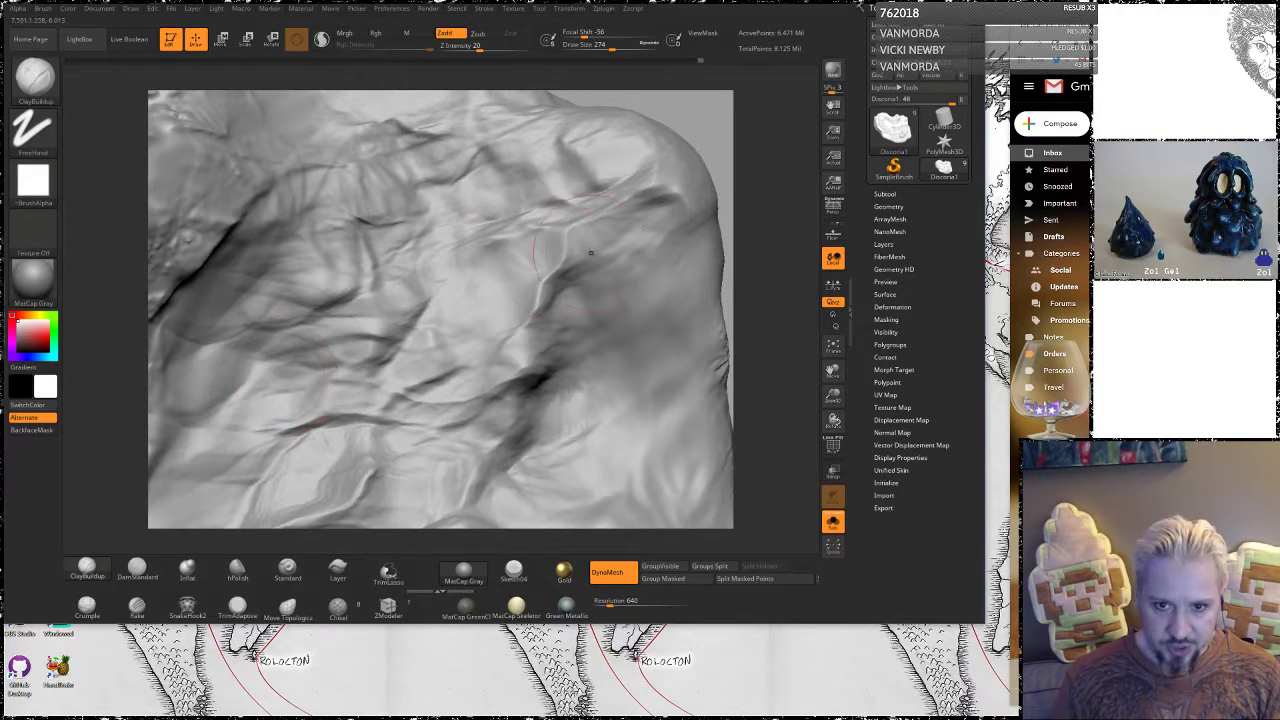
pyautogui.moveTo(757, 323)
pyautogui.mouseDown()
pyautogui.moveTo(766, 273)
pyautogui.moveTo(326, 519)
pyautogui.mouseUp()
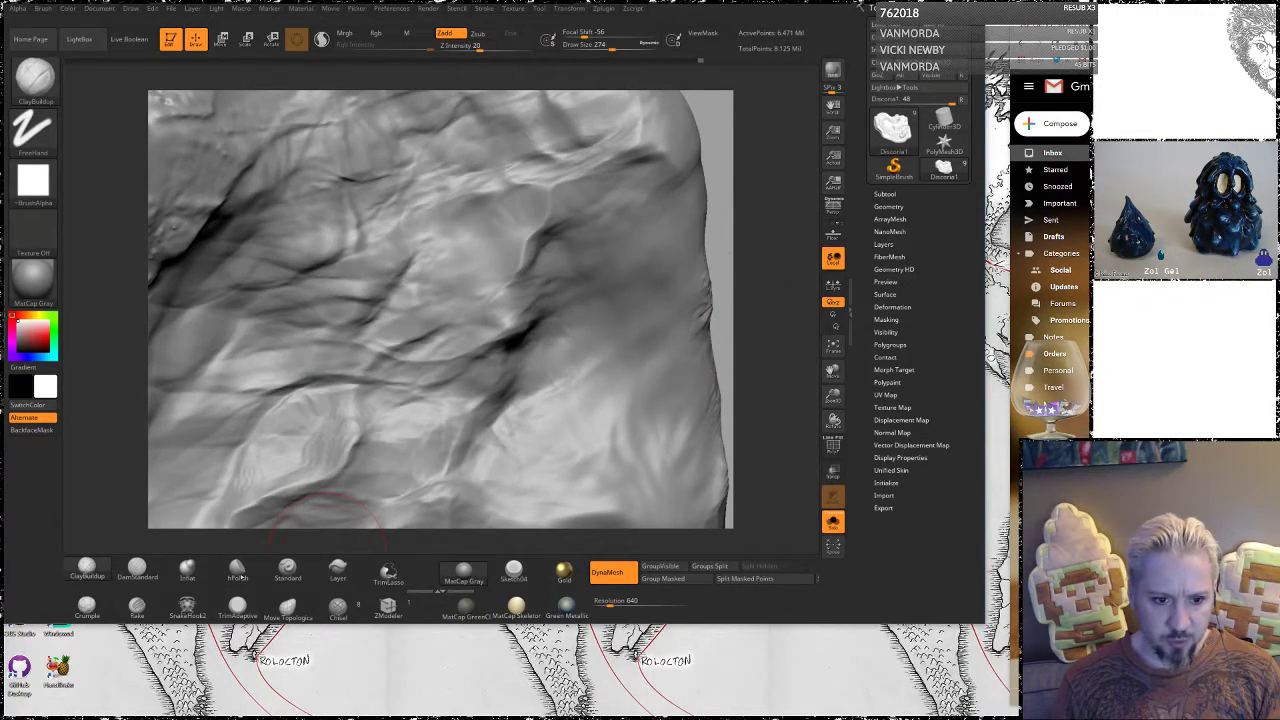
pyautogui.click(241, 604)
pyautogui.press('space')
pyautogui.moveTo(505, 236)
pyautogui.mouseDown()
pyautogui.moveTo(519, 232)
pyautogui.moveTo(428, 367)
pyautogui.mouseUp()
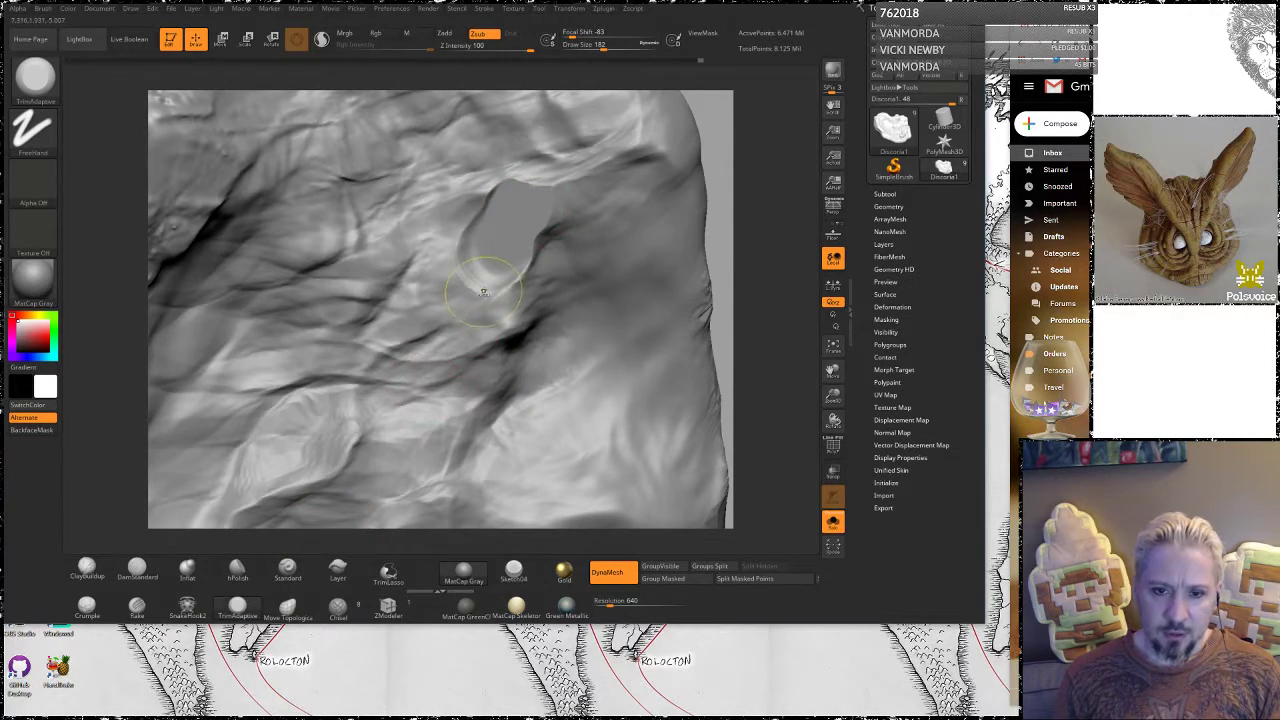
pyautogui.hotkey('ctrl', 'z')
# Flatten the rock face above and beside the crevice with the hPolish brush at draw size 182
pyautogui.click(239, 570)
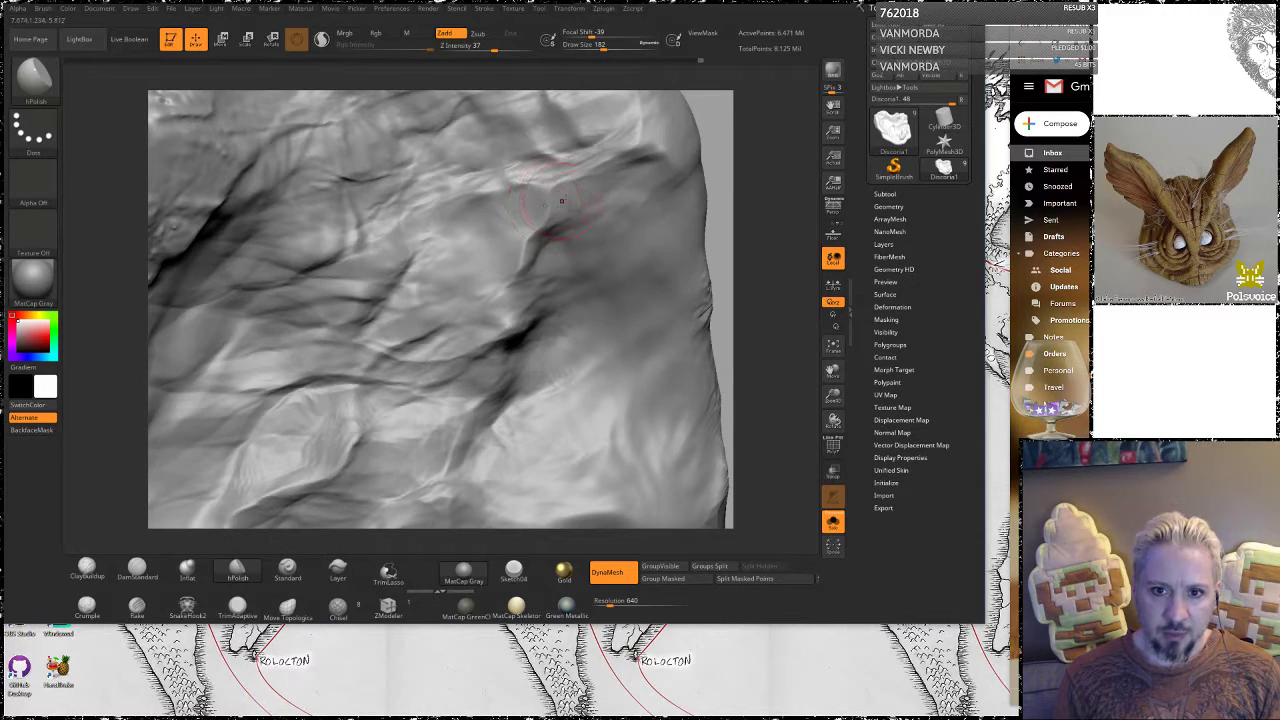
pyautogui.moveTo(561, 201); pyautogui.dragTo(504, 321)
pyautogui.moveTo(524, 242); pyautogui.dragTo(506, 263)
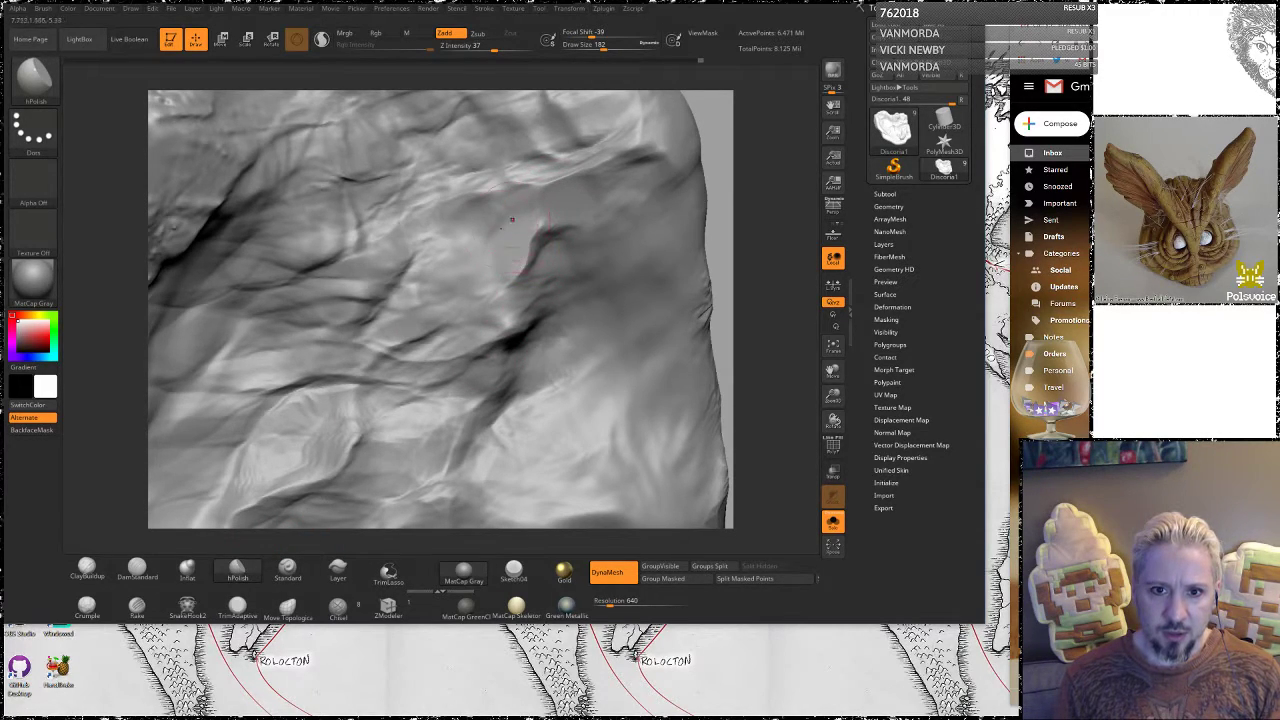
pyautogui.moveTo(511, 219); pyautogui.dragTo(459, 220)
# Reduce the hPolish draw size to 101, sharpen the crevice's upper rim and smooth the surface next to it
pyautogui.press('space')
pyautogui.moveTo(517, 264); pyautogui.dragTo(506, 266)
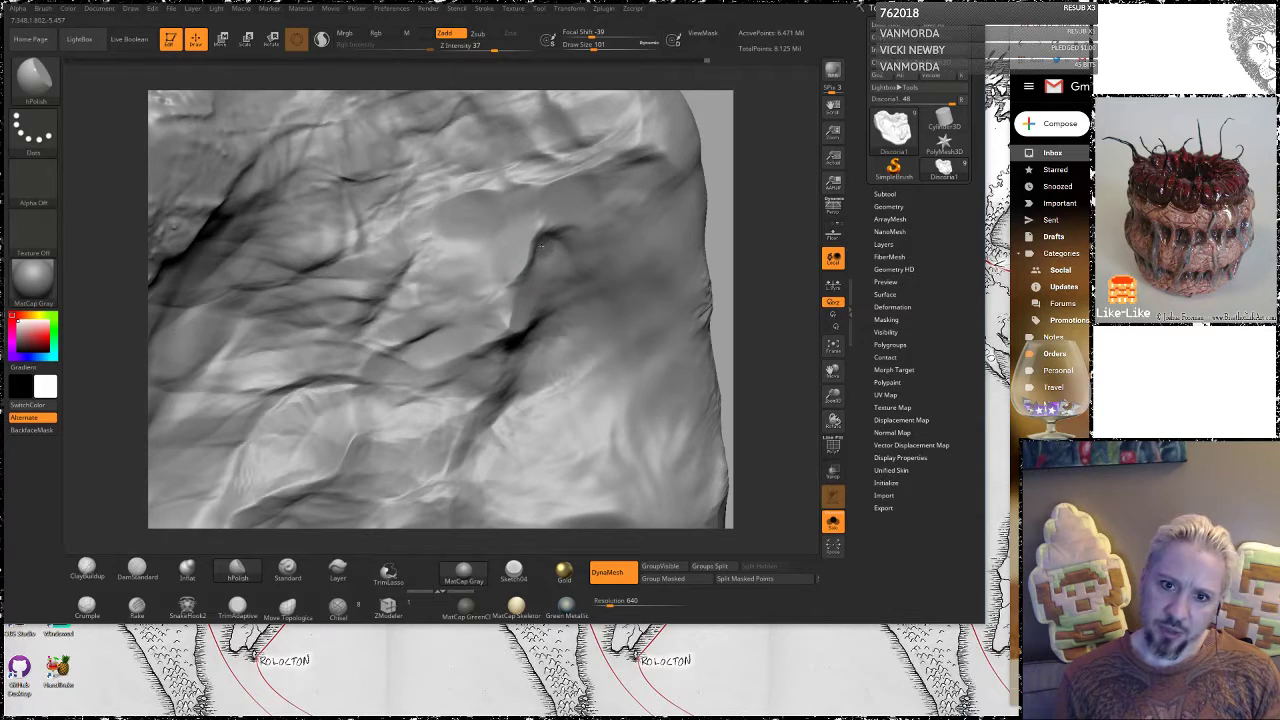
pyautogui.moveTo(540, 244)
pyautogui.mouseDown()
pyautogui.moveTo(546, 262)
pyautogui.moveTo(566, 224)
pyautogui.moveTo(598, 216)
pyautogui.mouseUp()
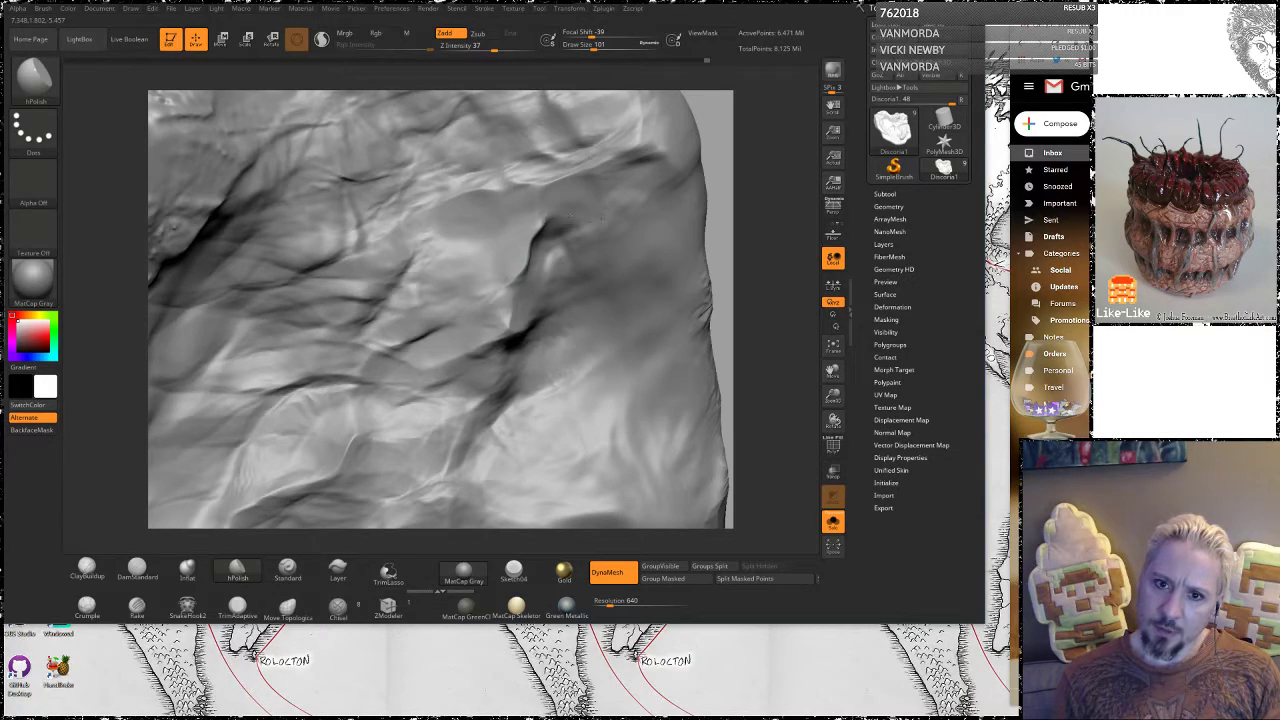
pyautogui.press('shift')
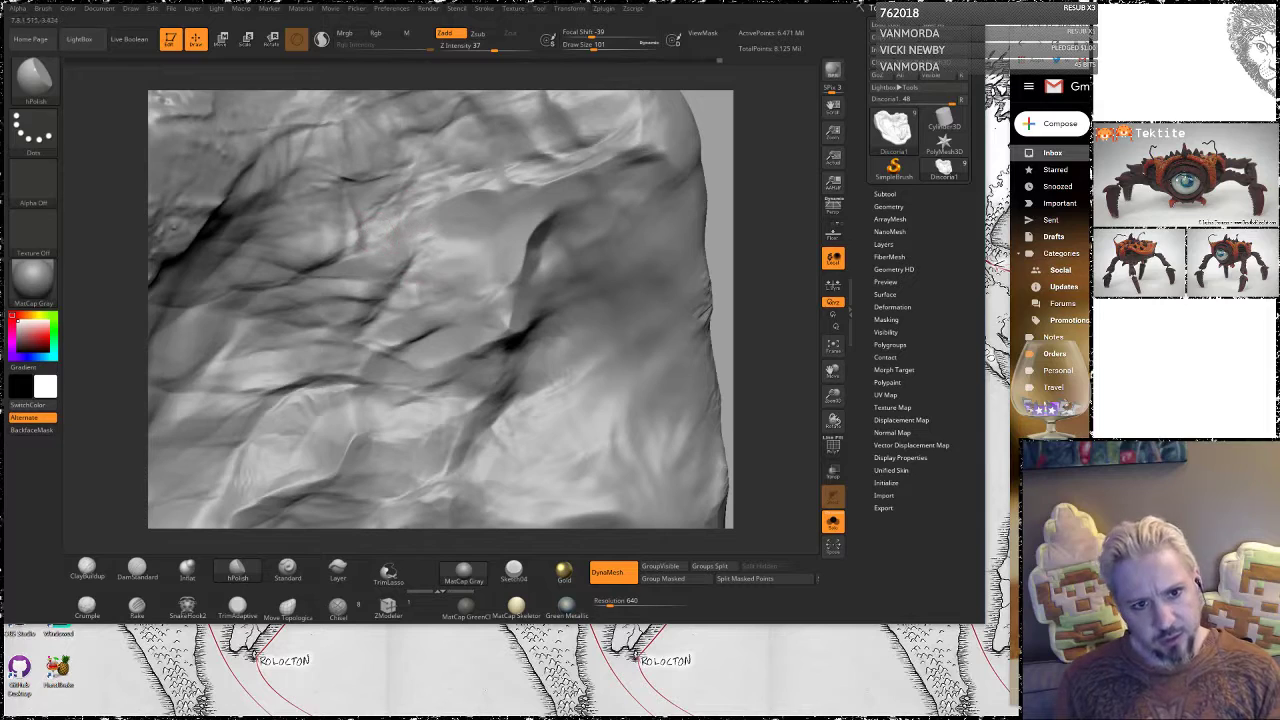
# Smooth and polish the creases and lower rock folds across the cliff face beside the crevice
pyautogui.keyDown('alt'); pyautogui.moveTo(122, 274); pyautogui.dragTo(200, 336); pyautogui.keyUp('alt')
pyautogui.moveTo(763, 277); pyautogui.dragTo(683, 252)
pyautogui.press('shift')
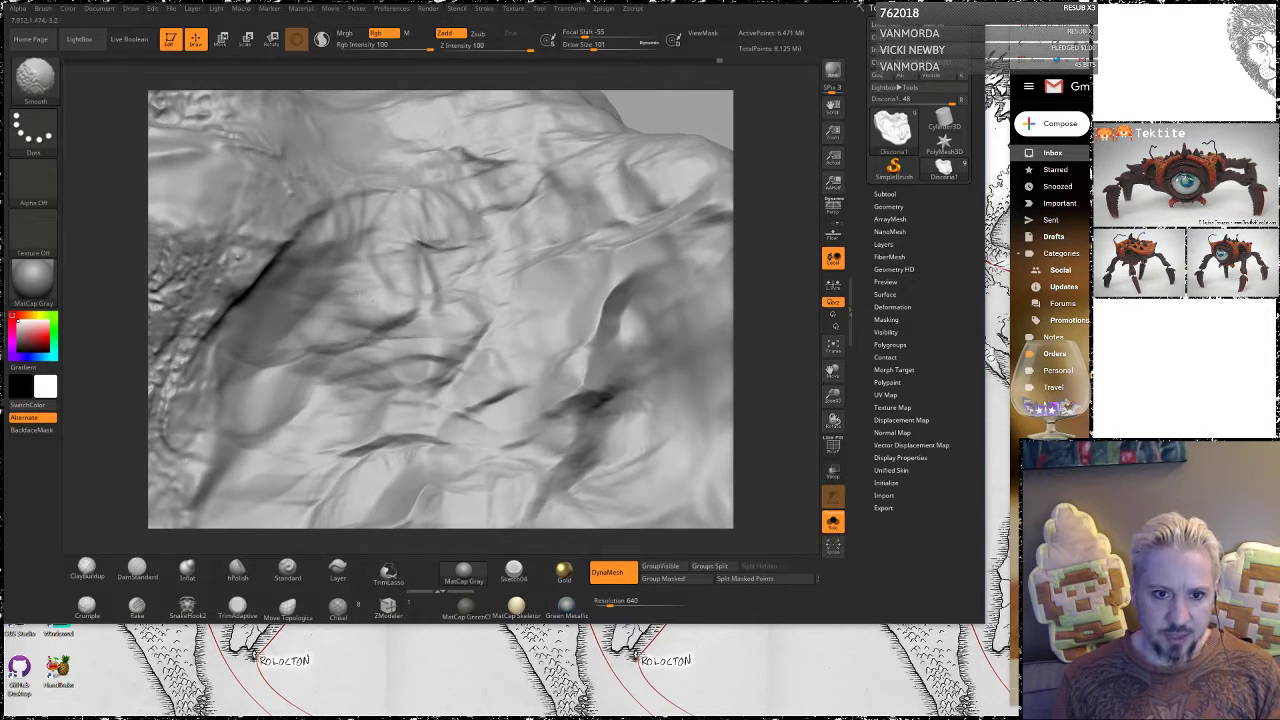
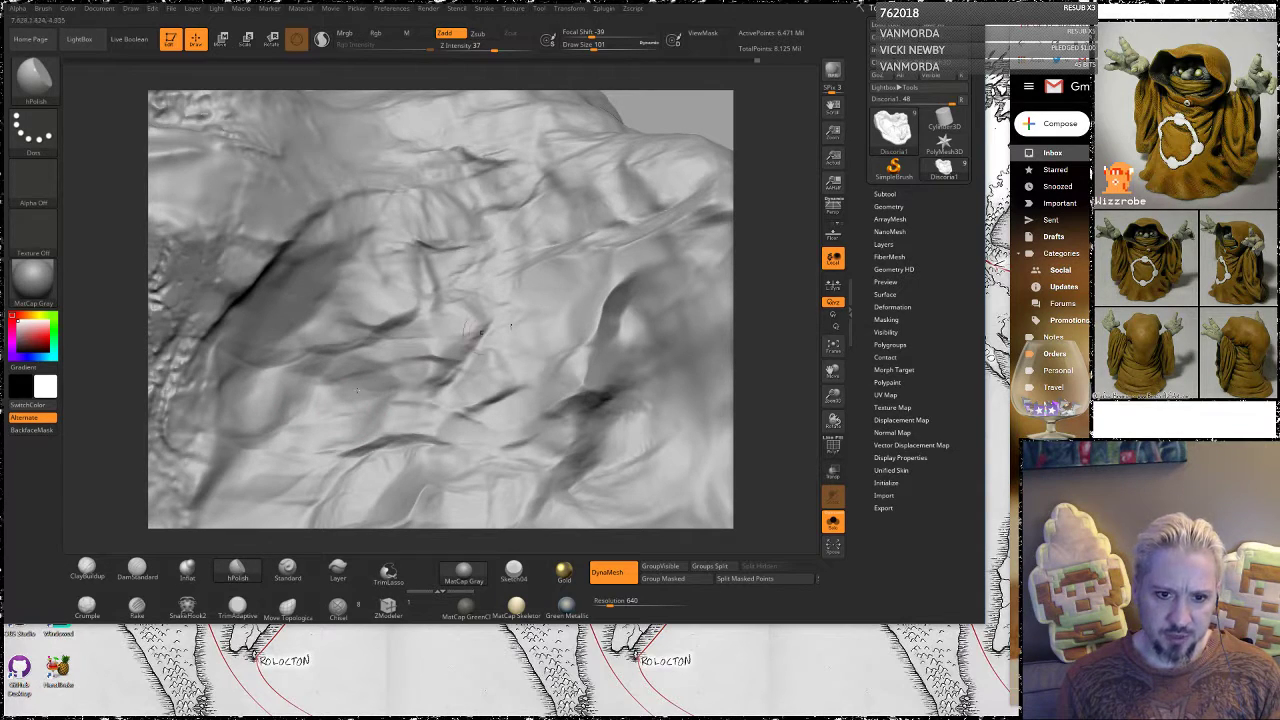
pyautogui.moveTo(751, 331)
pyautogui.mouseDown()
pyautogui.moveTo(753, 290)
pyautogui.moveTo(755, 350)
pyautogui.moveTo(752, 265)
pyautogui.mouseUp()
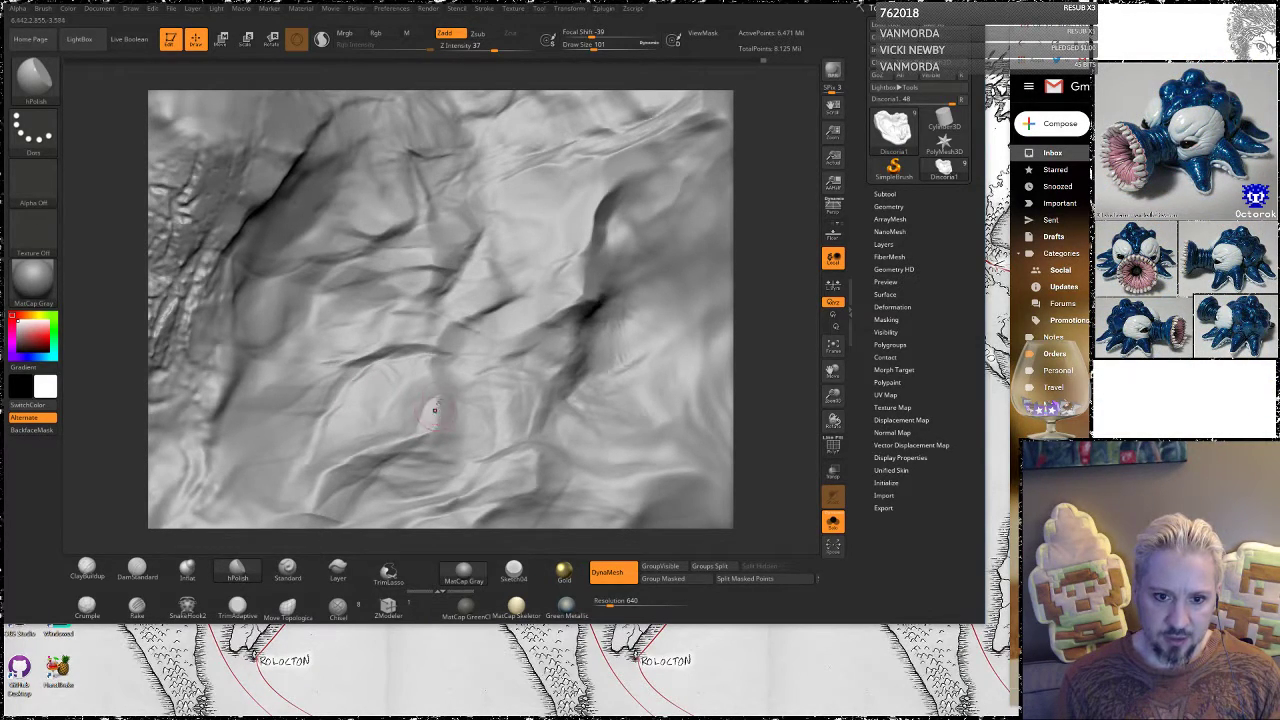
pyautogui.press('shift')
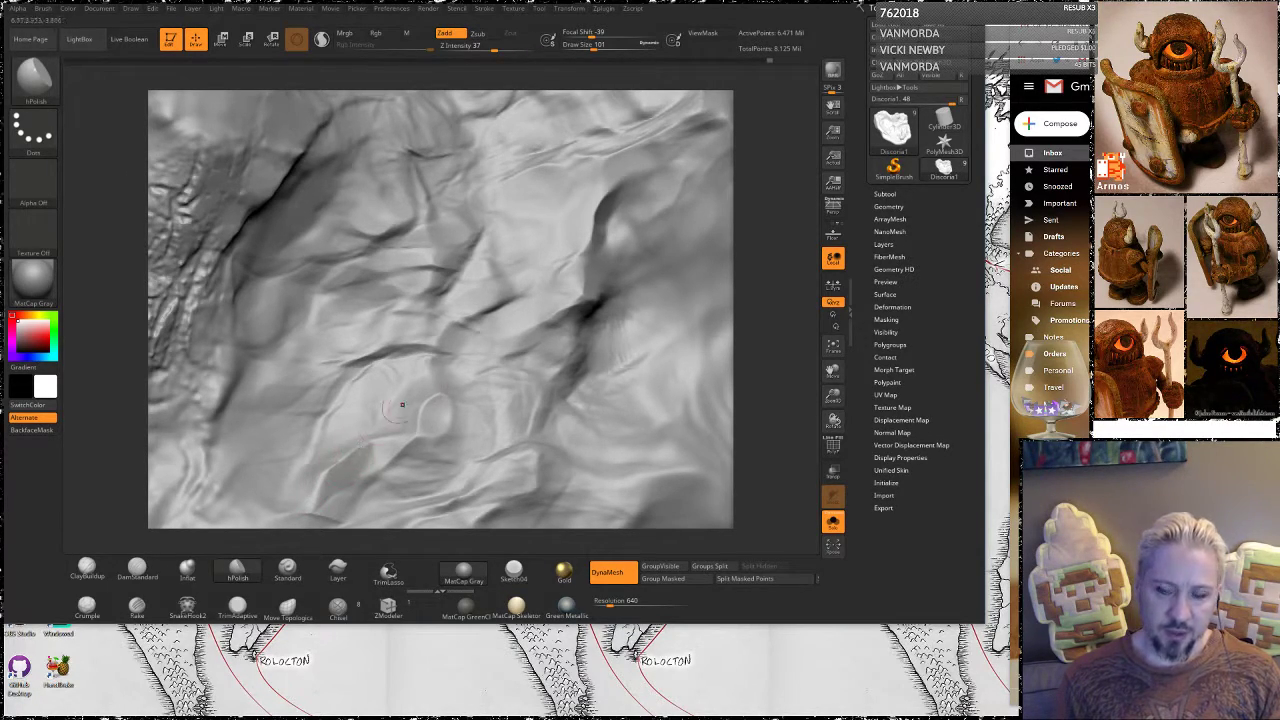
# Add crumpled rock creases across the cliff face and around the crevice with the Crumple brush at draw size 525
pyautogui.moveTo(746, 283)
pyautogui.mouseDown()
pyautogui.moveTo(772, 290)
pyautogui.moveTo(504, 410)
pyautogui.mouseUp()
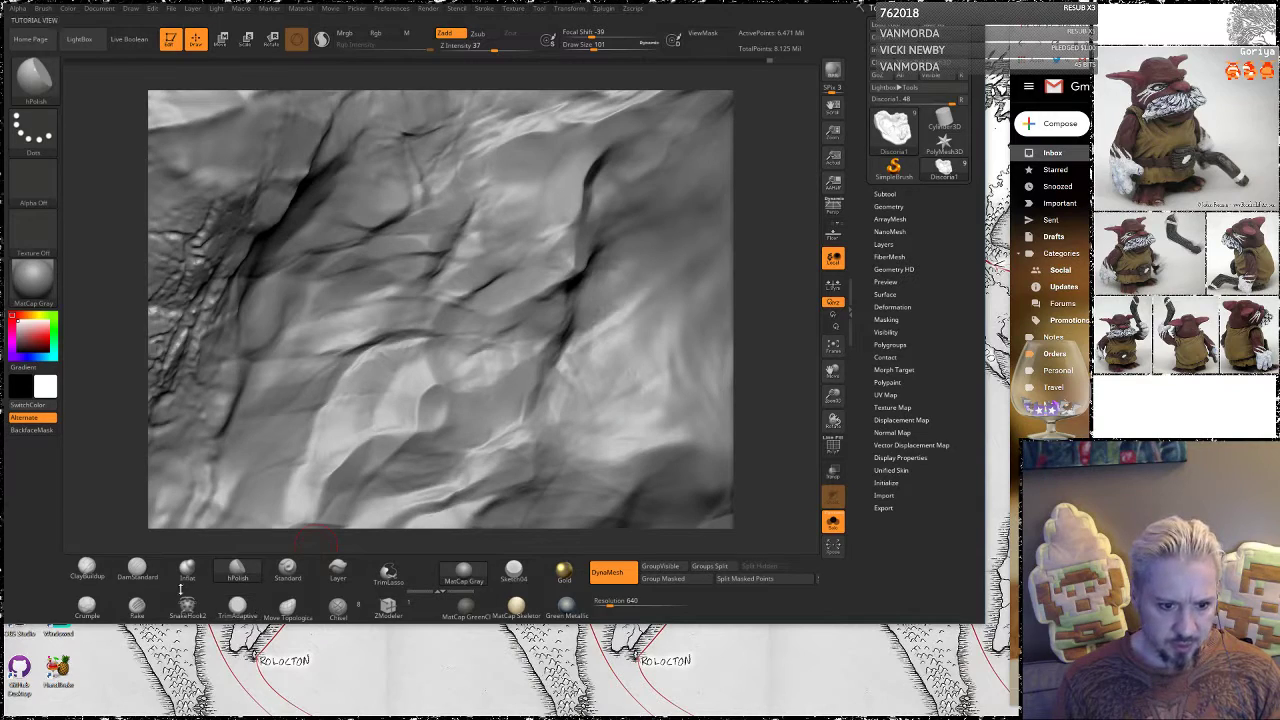
pyautogui.click(87, 605)
pyautogui.press('space')
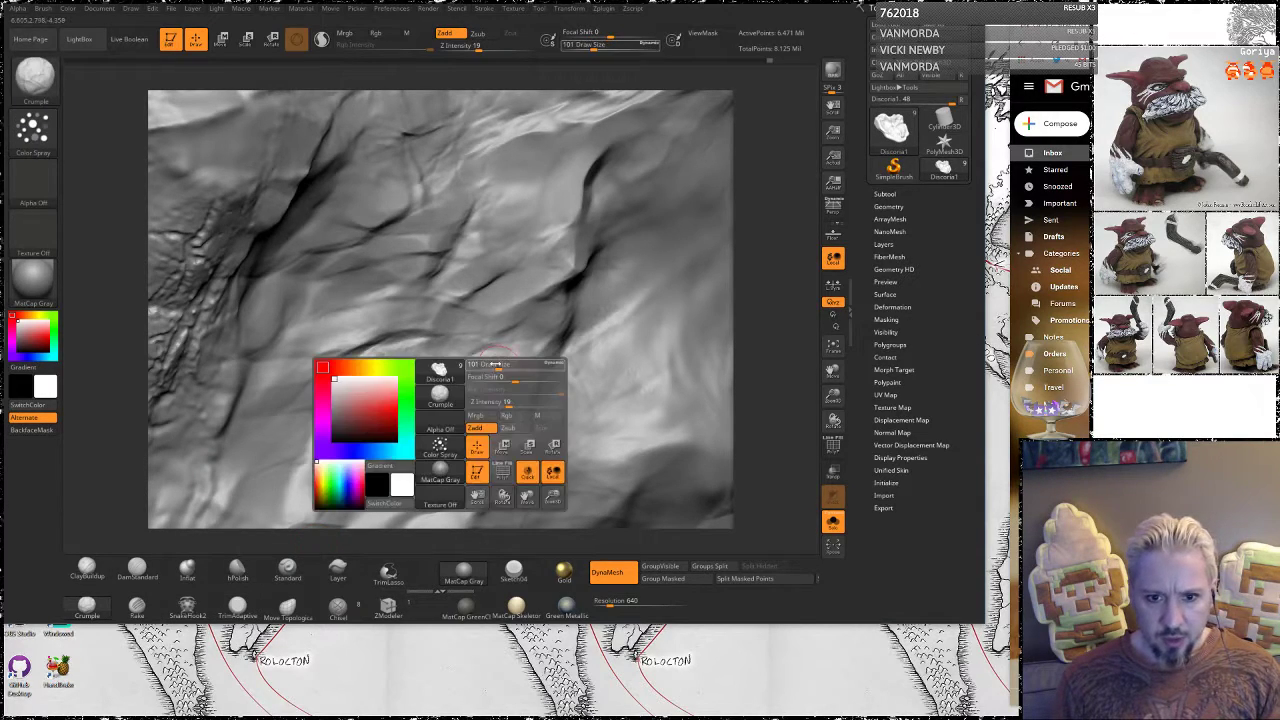
pyautogui.moveTo(495, 365); pyautogui.dragTo(514, 366)
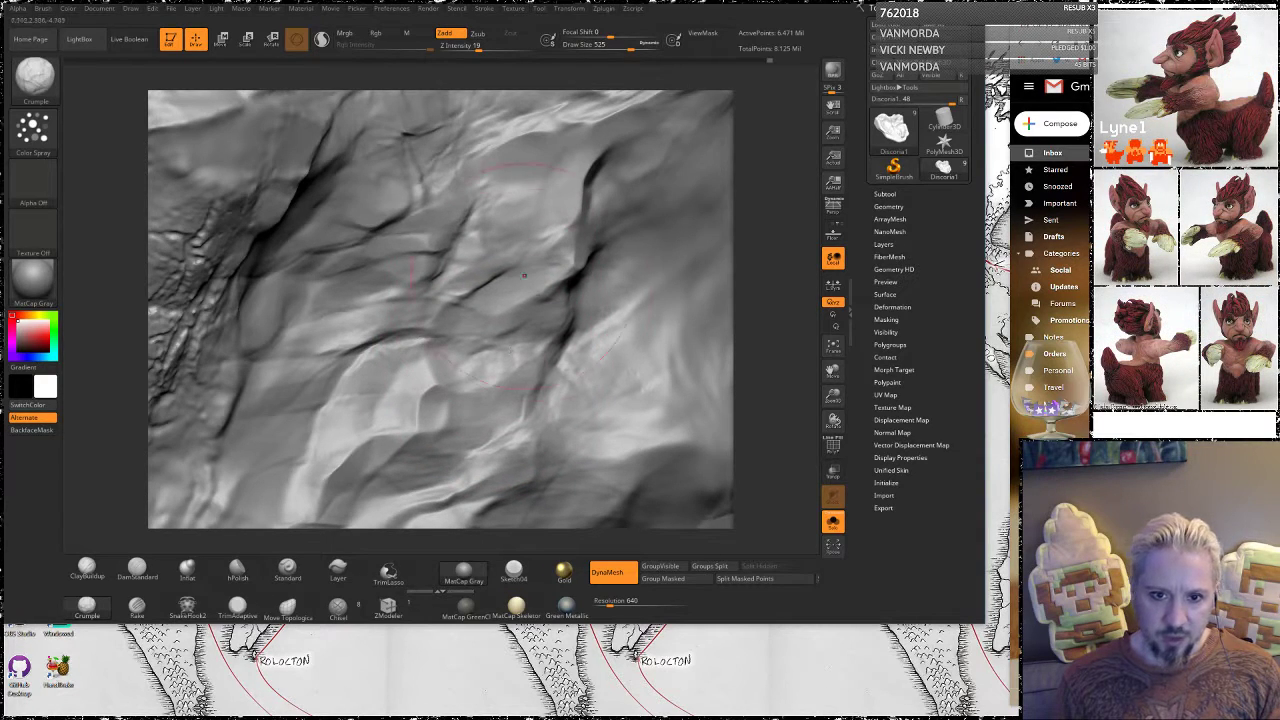
pyautogui.moveTo(543, 226); pyautogui.dragTo(533, 219)
pyautogui.moveTo(777, 240); pyautogui.dragTo(799, 245)
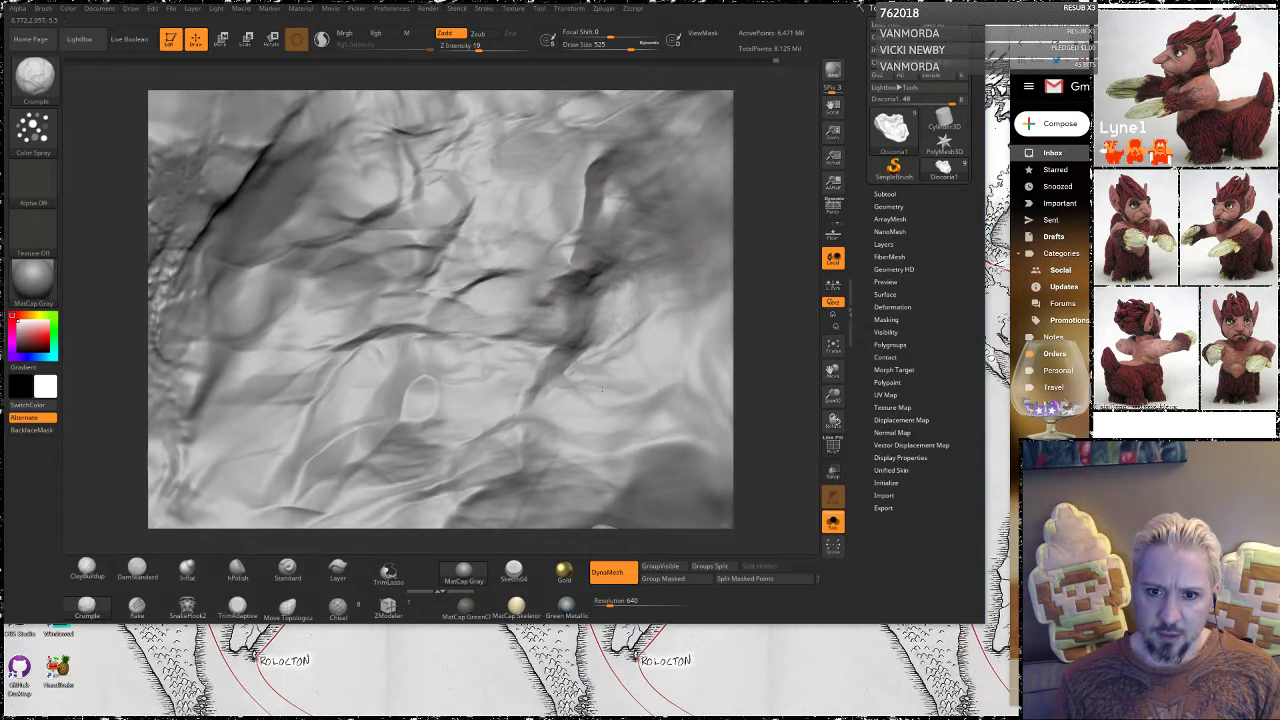
pyautogui.moveTo(645, 310); pyautogui.dragTo(629, 307)
pyautogui.moveTo(370, 288); pyautogui.dragTo(386, 243)
pyautogui.moveTo(753, 249)
pyautogui.keyDown('alt'); pyautogui.mouseDown()
pyautogui.moveTo(740, 318)
pyautogui.moveTo(725, 324)
pyautogui.mouseUp(); pyautogui.keyUp('alt')
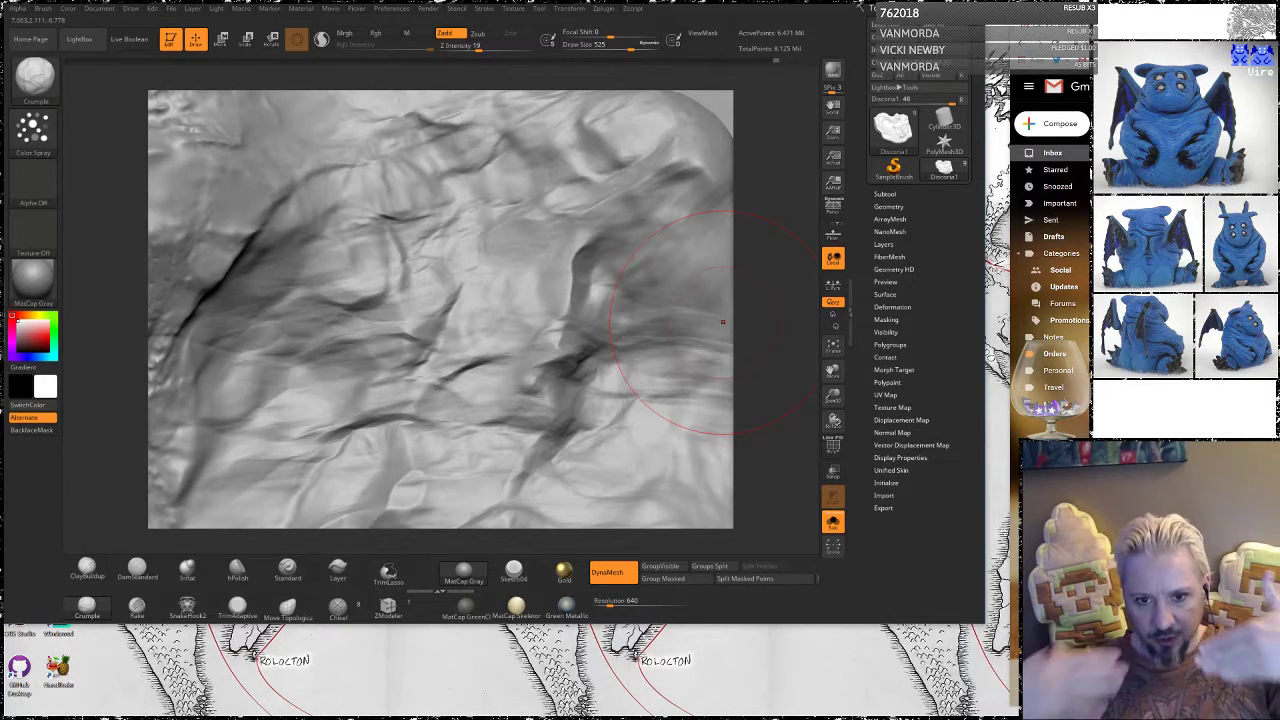
# Quick-save the project and check the reworked cliff from a distance
pyautogui.hotkey('ctrl', 's')
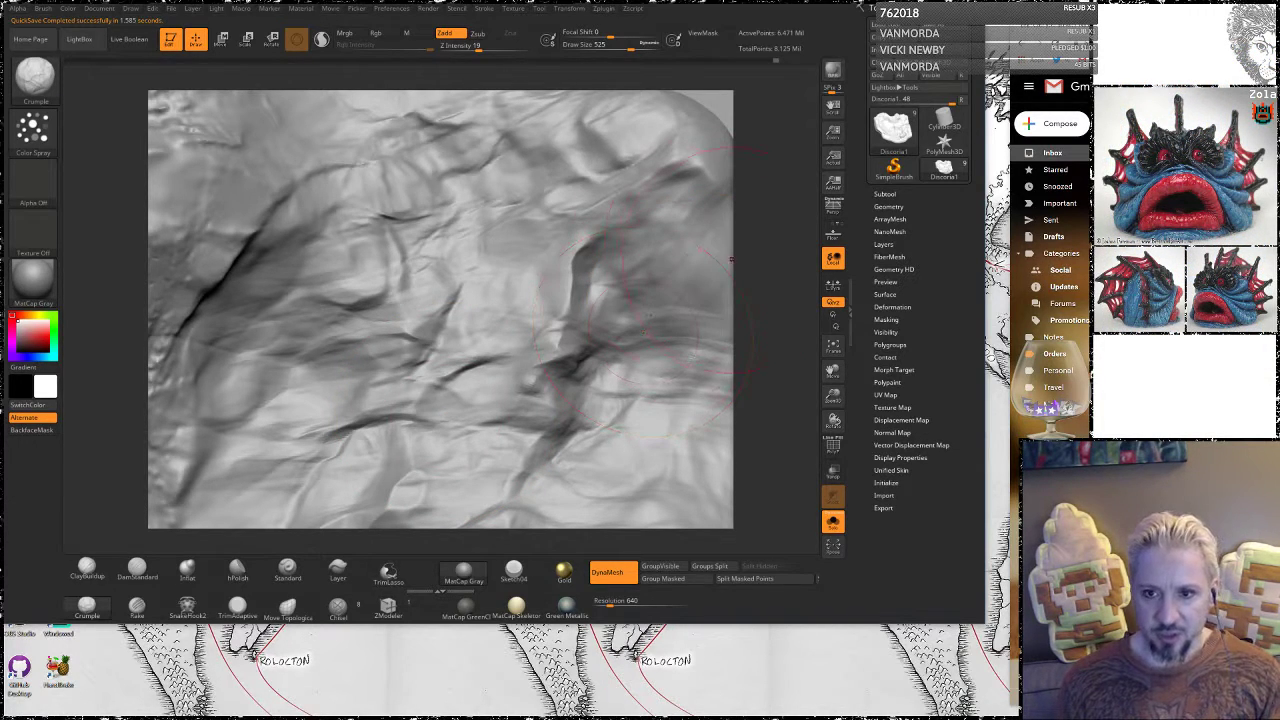
pyautogui.moveTo(768, 317)
pyautogui.mouseDown()
pyautogui.moveTo(758, 350)
pyautogui.moveTo(627, 345)
pyautogui.moveTo(677, 306)
pyautogui.moveTo(688, 314)
pyautogui.mouseUp()
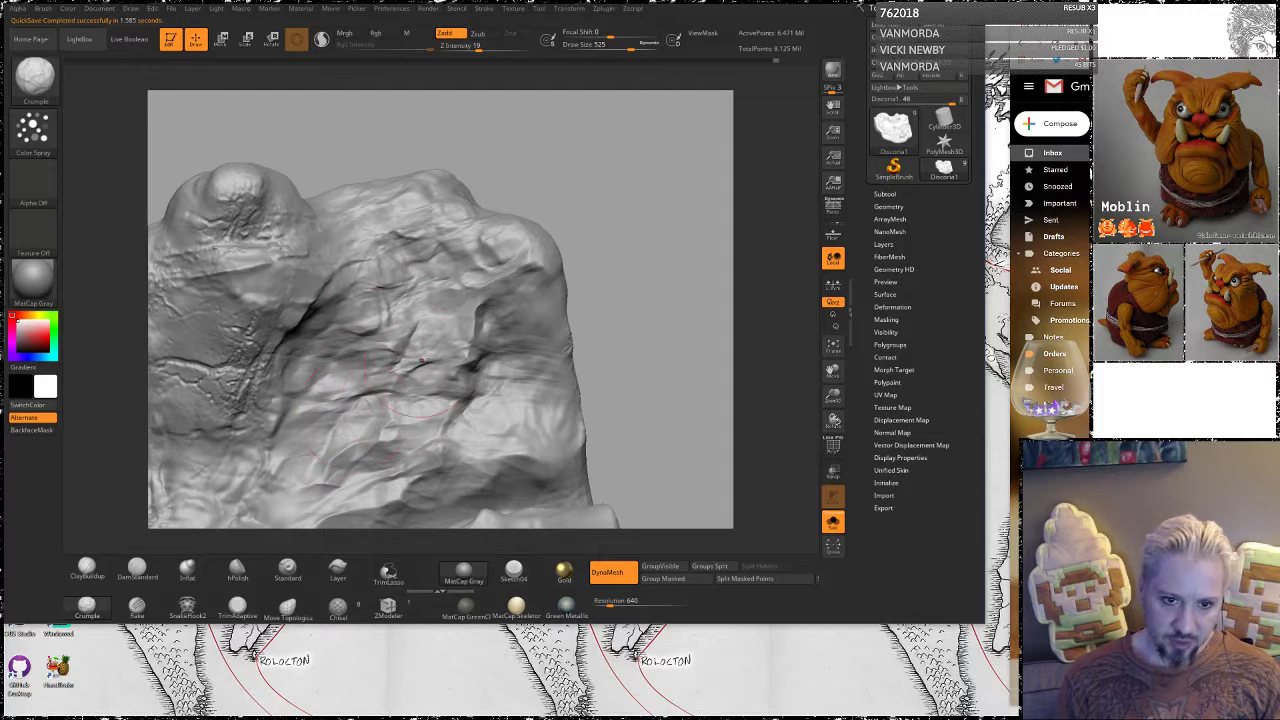
pyautogui.moveTo(690, 340)
pyautogui.mouseDown()
pyautogui.moveTo(614, 342)
pyautogui.moveTo(583, 309)
pyautogui.moveTo(714, 229)
pyautogui.mouseUp()
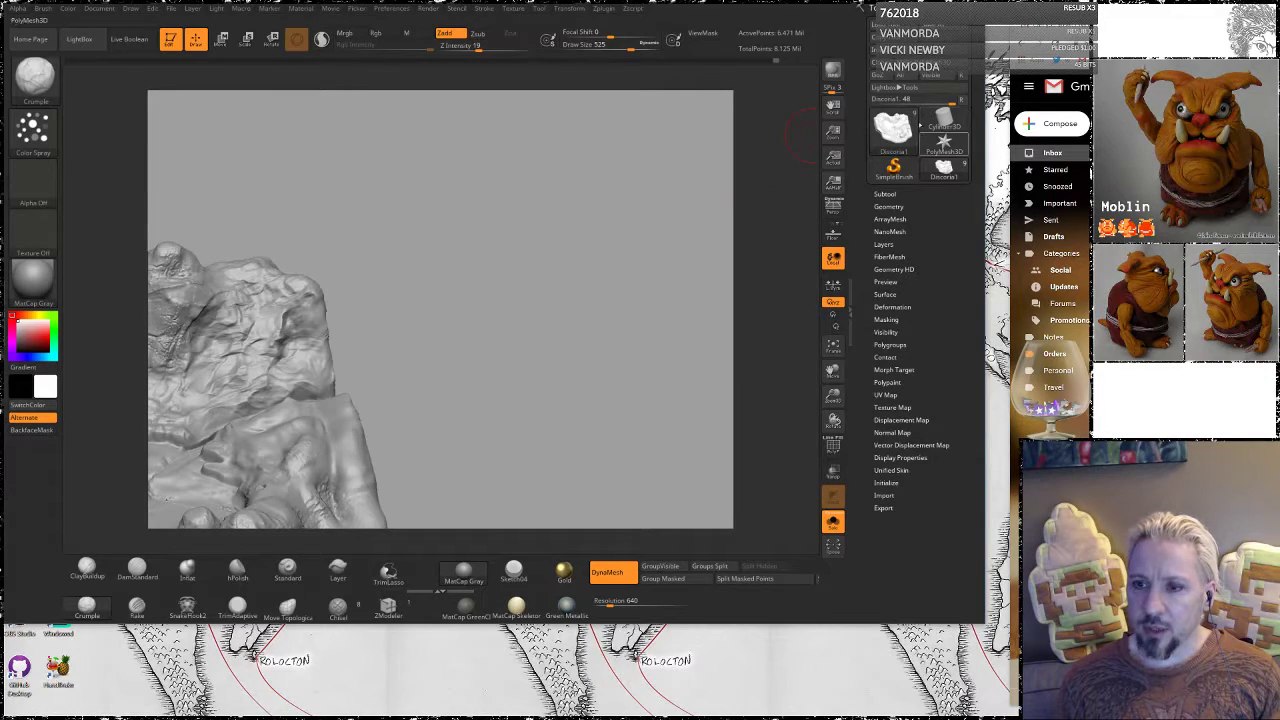
# Load a Cylinder3D, convert it to a PolyMesh3D and remesh it with DynaMesh at resolution 128
pyautogui.click(944, 118)
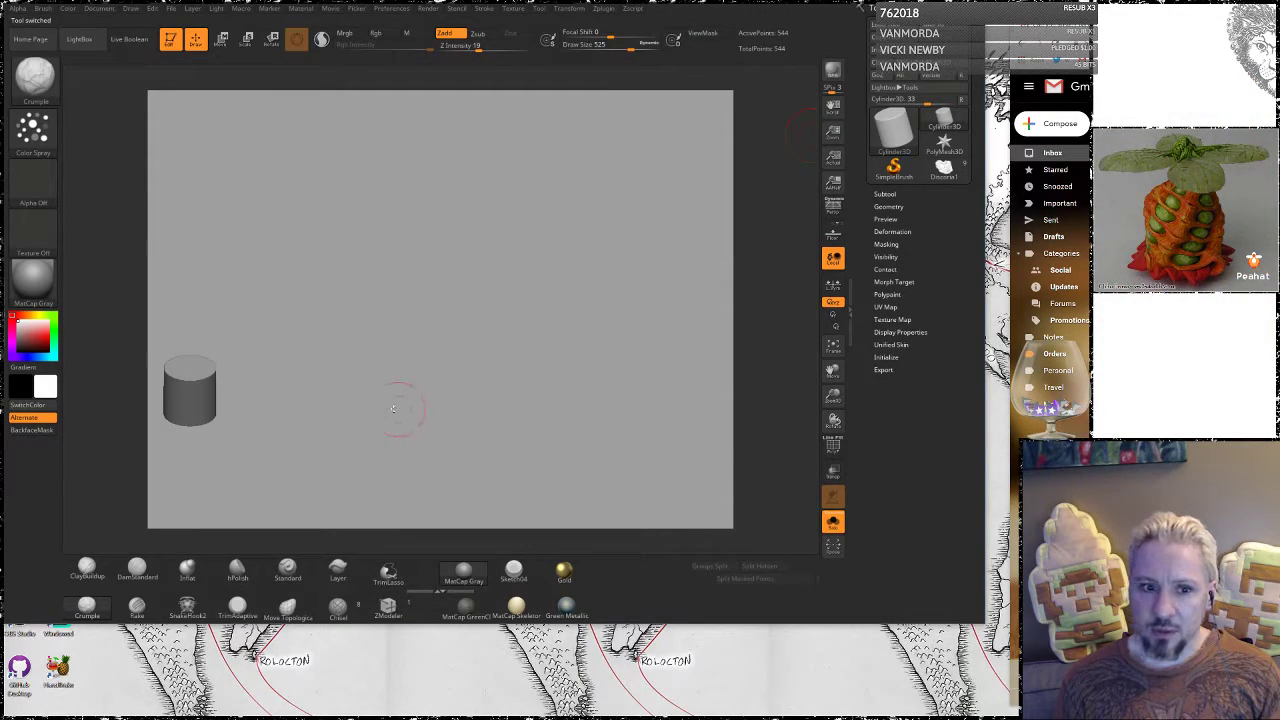
pyautogui.moveTo(395, 408)
pyautogui.keyDown('alt'); pyautogui.mouseDown()
pyautogui.moveTo(609, 354)
pyautogui.moveTo(583, 414)
pyautogui.moveTo(618, 500)
pyautogui.mouseUp(); pyautogui.keyUp('alt')
pyautogui.click(938, 62)
pyautogui.click(607, 572)
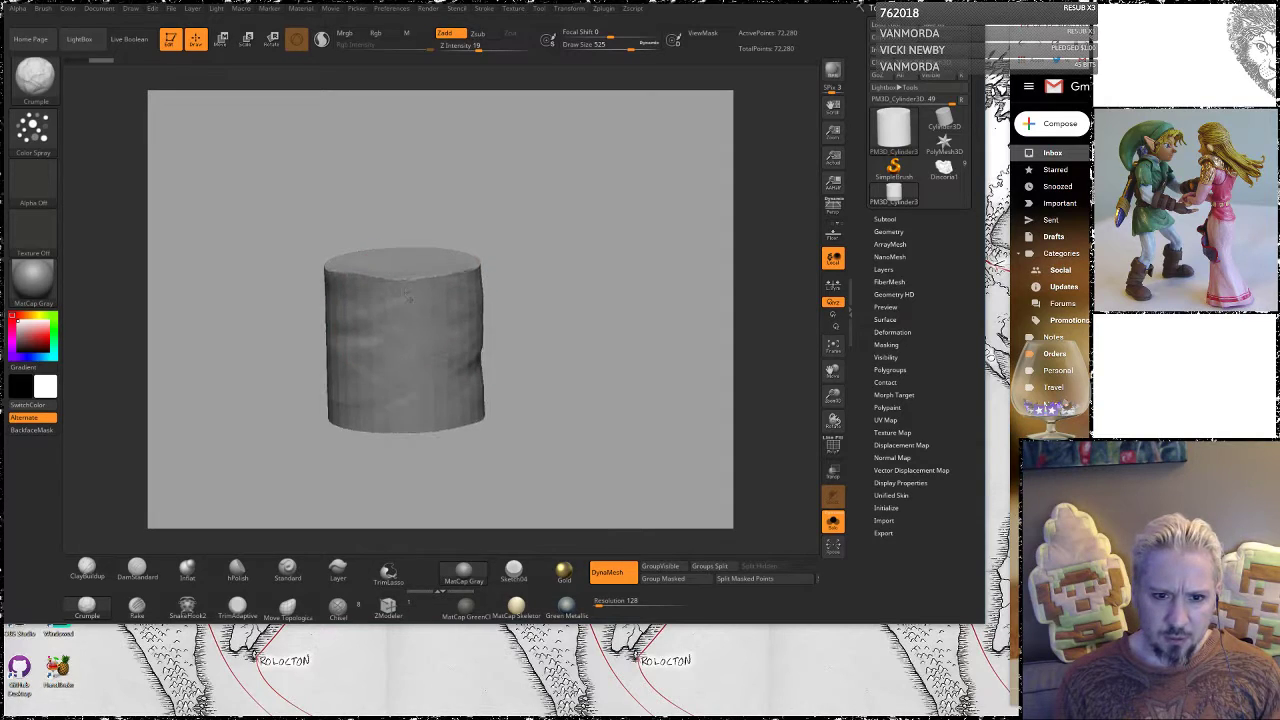
# Crumple and smooth the cylinder's surface, and squash it to about half its depth
pyautogui.press('shift')
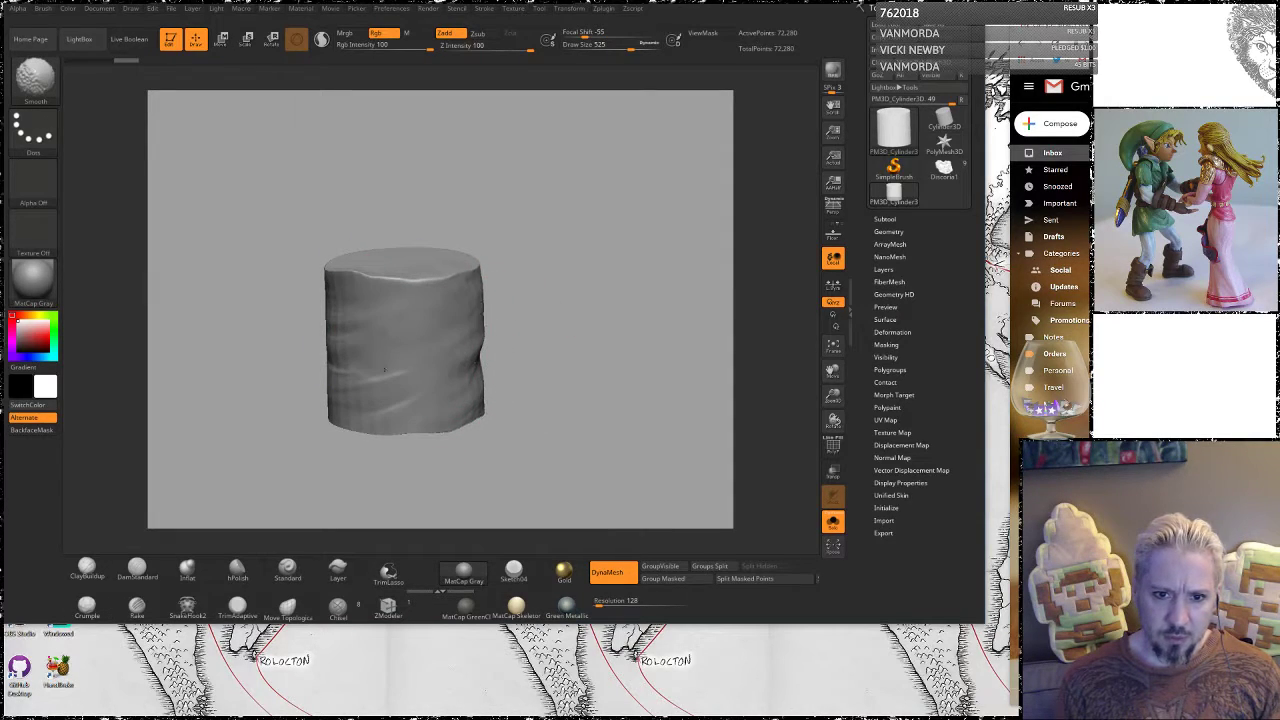
pyautogui.moveTo(604, 316); pyautogui.dragTo(565, 355)
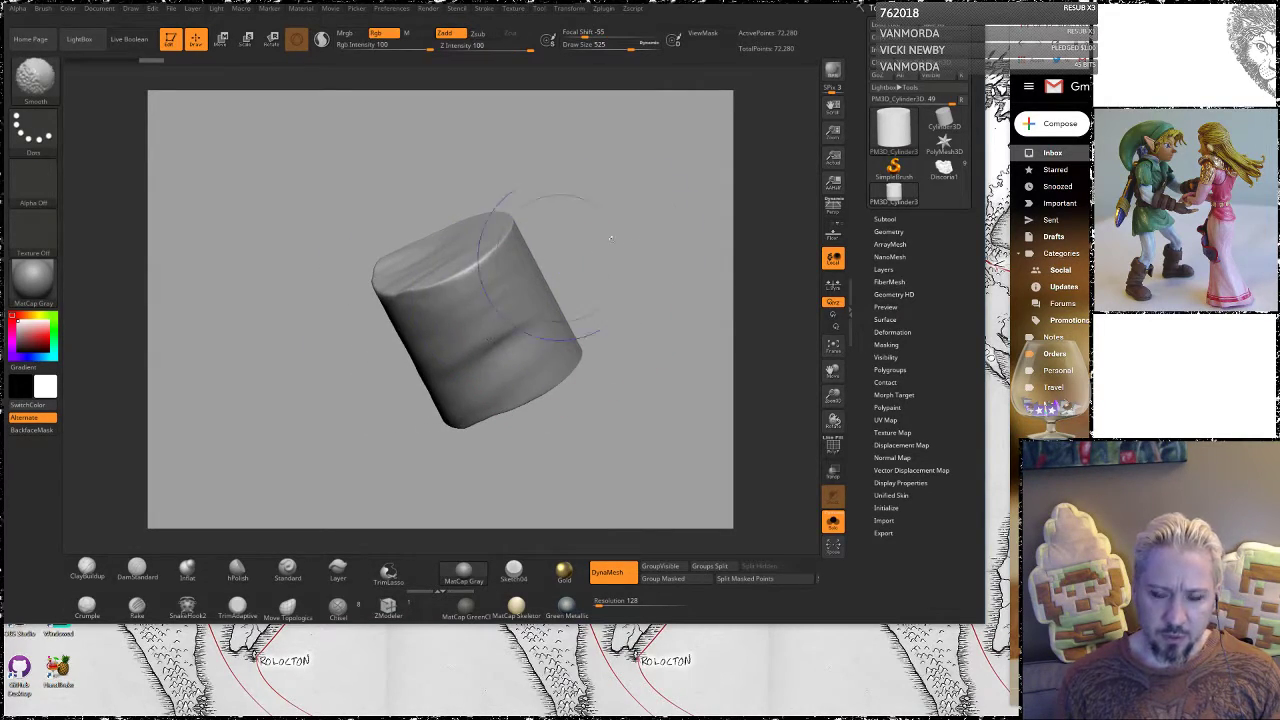
pyautogui.moveTo(610, 237); pyautogui.dragTo(600, 262)
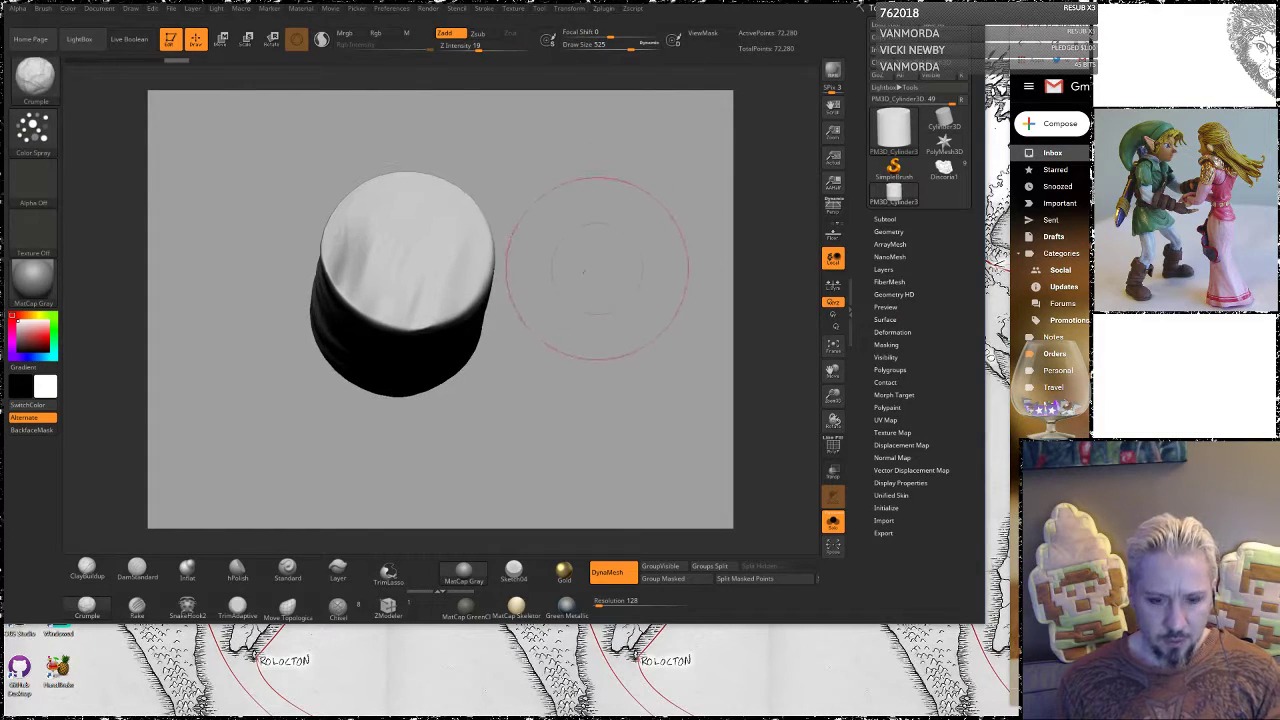
pyautogui.press('e')
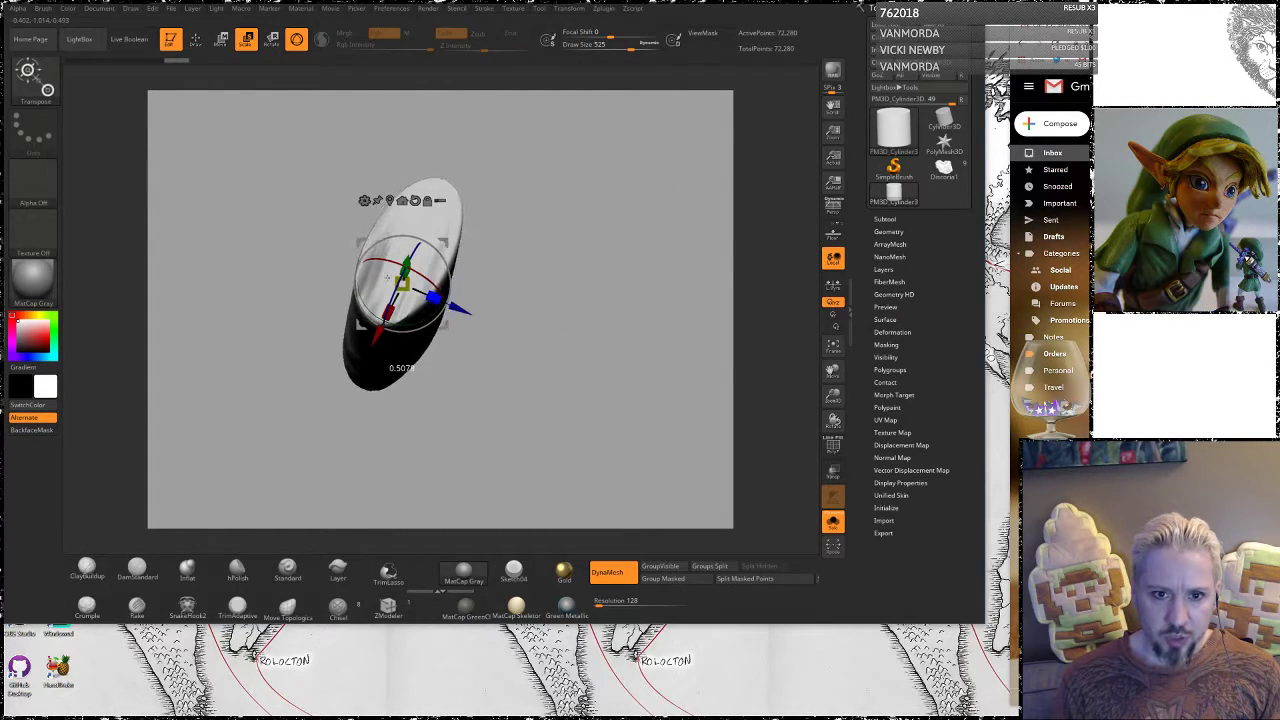
pyautogui.moveTo(589, 284); pyautogui.dragTo(578, 217)
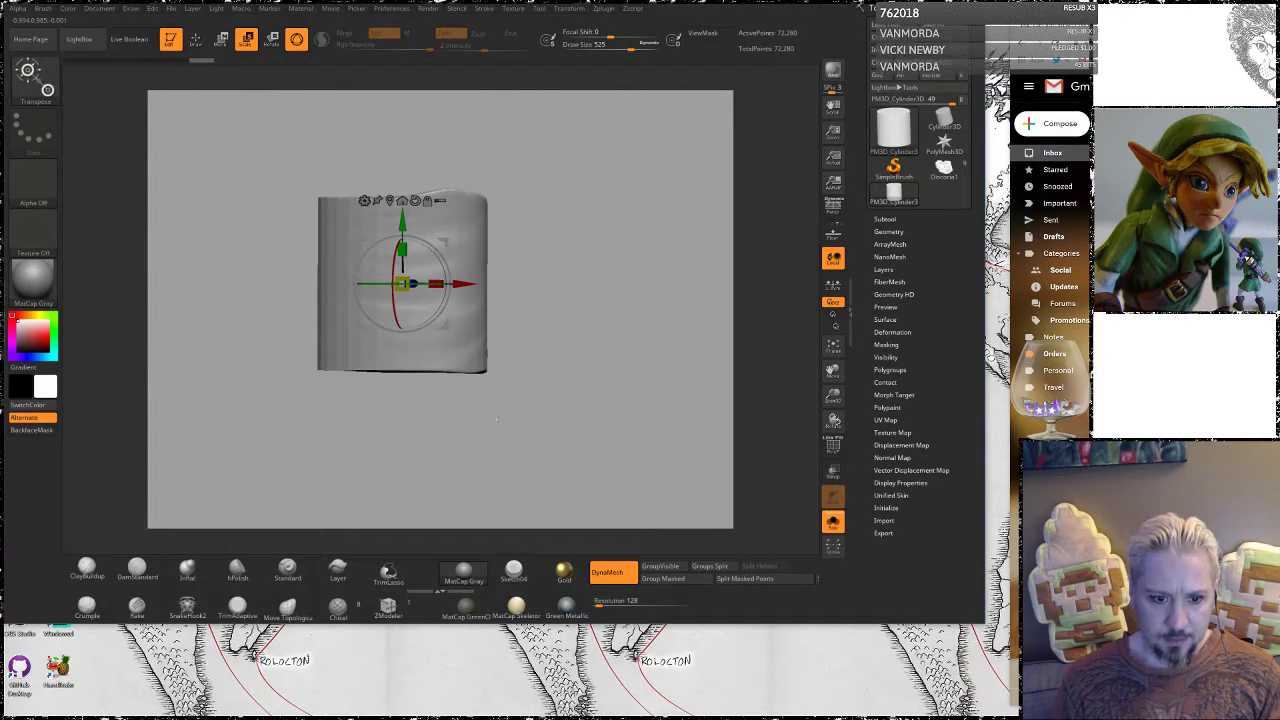
# Pull one side of the flattened cylinder's top up into a slanted peak with the Move Topological brush
pyautogui.press('q')
pyautogui.click(287, 605)
pyautogui.moveTo(330, 200); pyautogui.dragTo(340, 165)
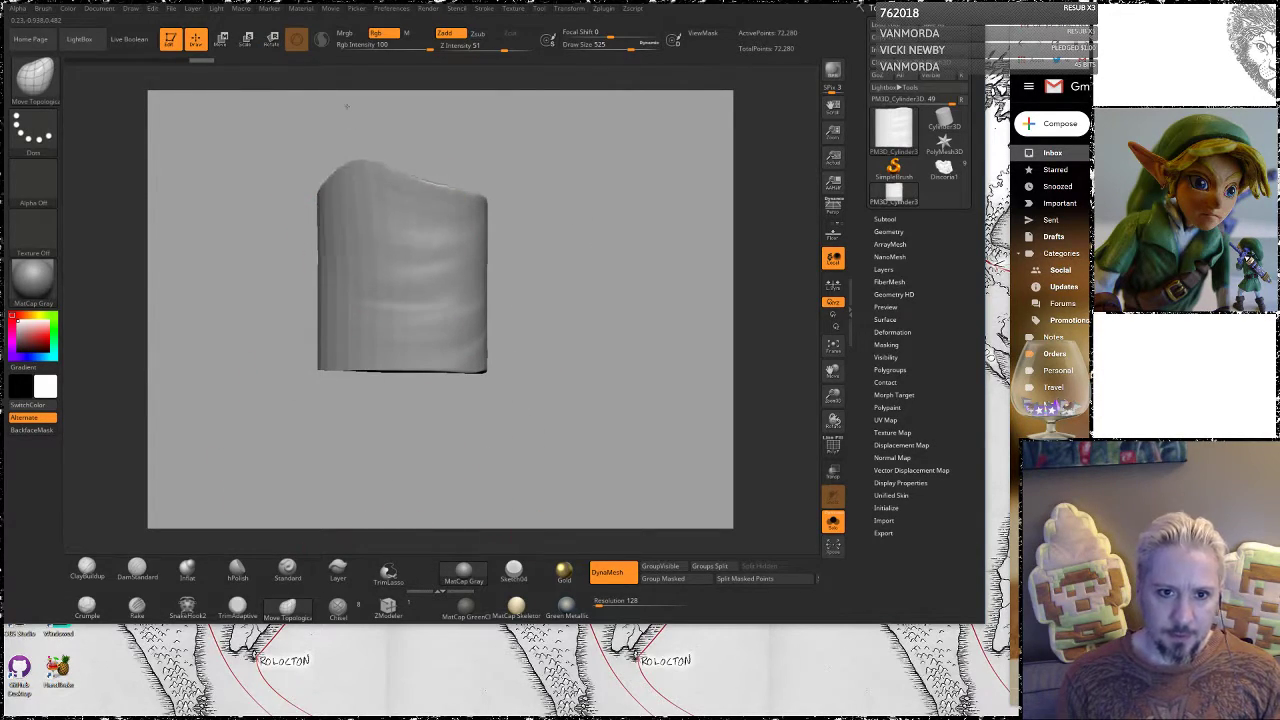
pyautogui.moveTo(347, 106); pyautogui.dragTo(345, 86)
pyautogui.moveTo(568, 215)
pyautogui.mouseDown()
pyautogui.moveTo(591, 317)
pyautogui.moveTo(598, 300)
pyautogui.moveTo(530, 322)
pyautogui.mouseUp()
pyautogui.moveTo(412, 254); pyautogui.dragTo(378, 214)
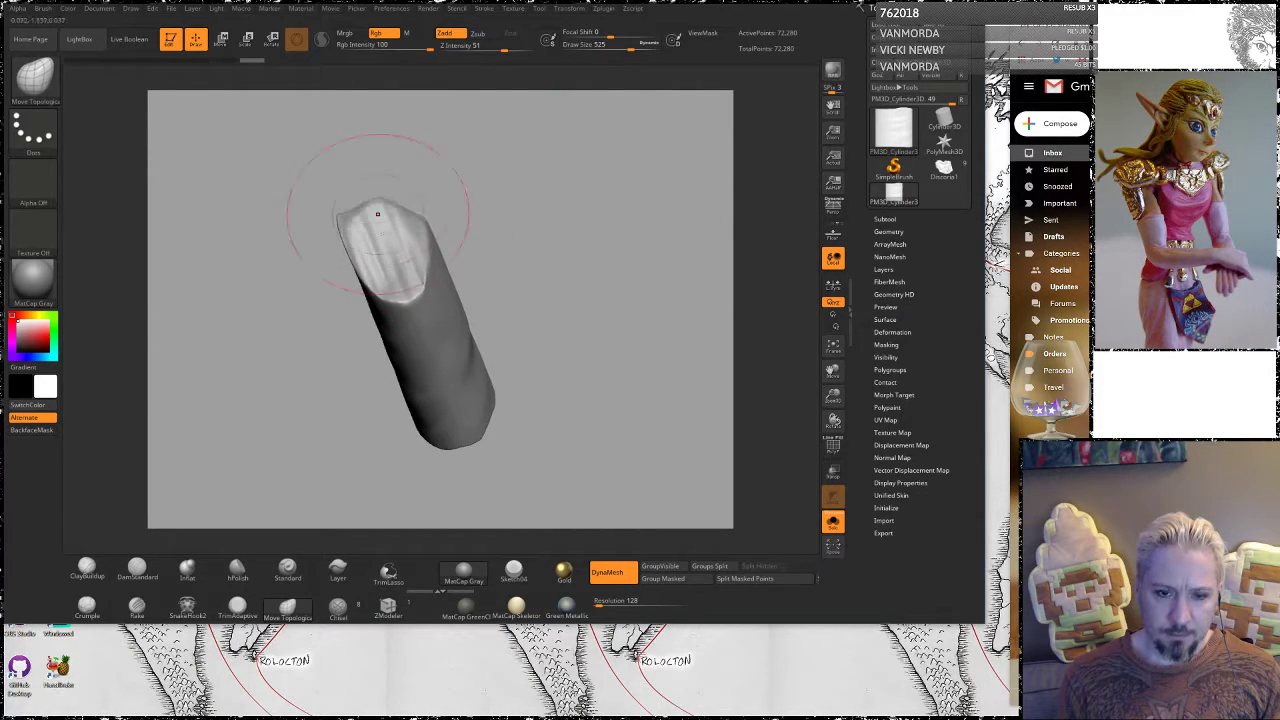
pyautogui.moveTo(410, 285); pyautogui.dragTo(418, 299)
# Push the low side of the slanted top inward and pull the bottom edge down for an irregular rock outline
pyautogui.moveTo(540, 296); pyautogui.dragTo(605, 254)
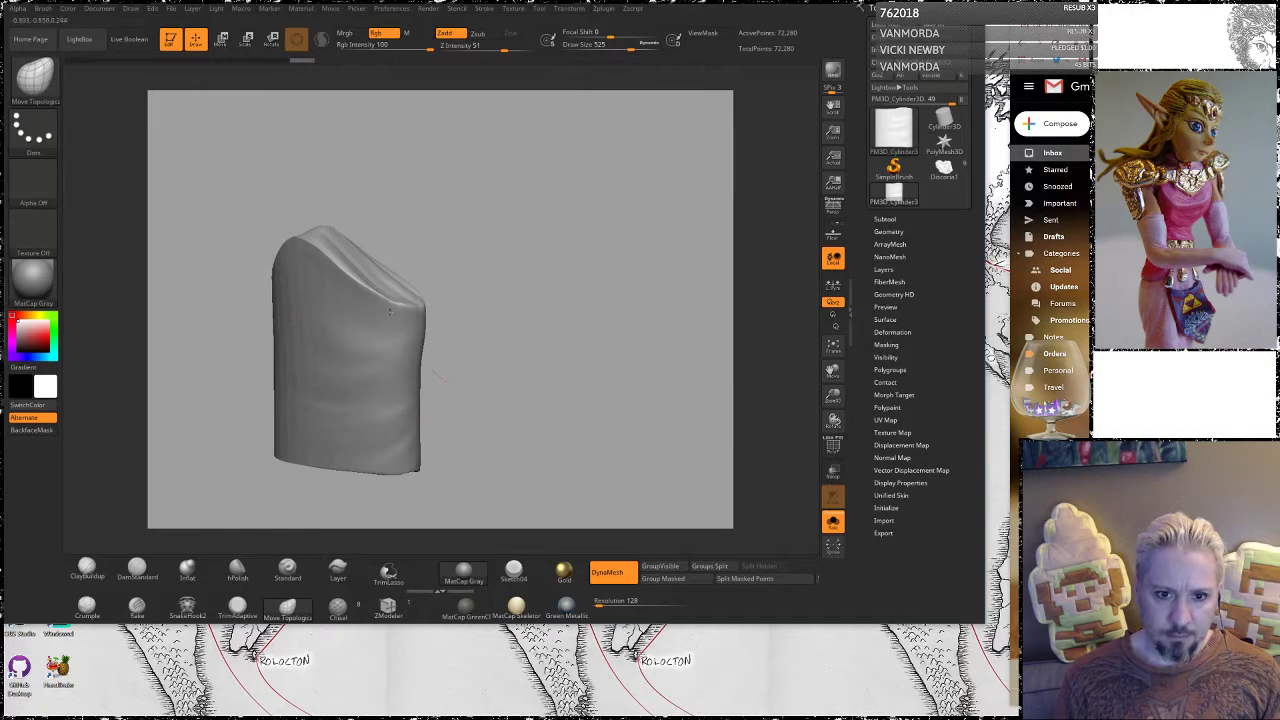
pyautogui.moveTo(390, 311)
pyautogui.mouseDown()
pyautogui.moveTo(375, 321)
pyautogui.moveTo(399, 341)
pyautogui.mouseUp()
pyautogui.keyDown('alt'); pyautogui.moveTo(500, 362); pyautogui.dragTo(606, 267); pyautogui.keyUp('alt')
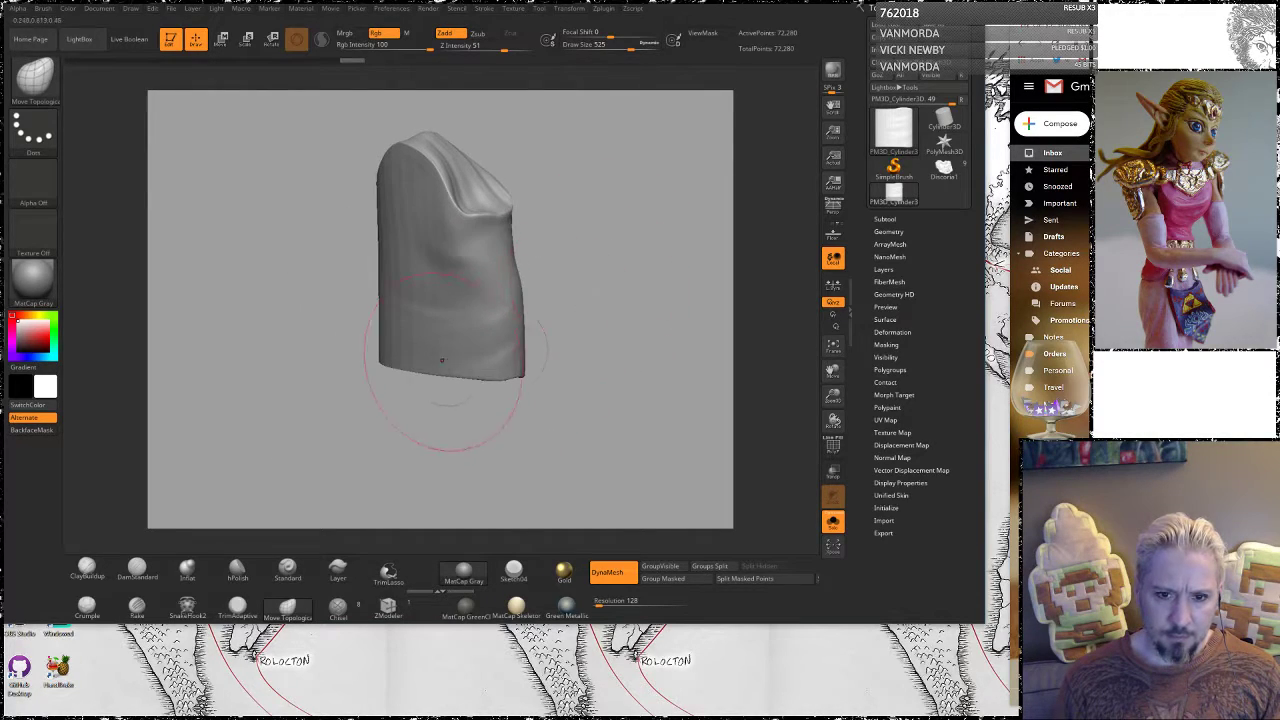
pyautogui.moveTo(442, 361); pyautogui.dragTo(446, 374)
pyautogui.moveTo(500, 450); pyautogui.dragTo(564, 372)
pyautogui.moveTo(418, 398)
pyautogui.mouseDown()
pyautogui.moveTo(428, 415)
pyautogui.moveTo(364, 417)
pyautogui.mouseUp()
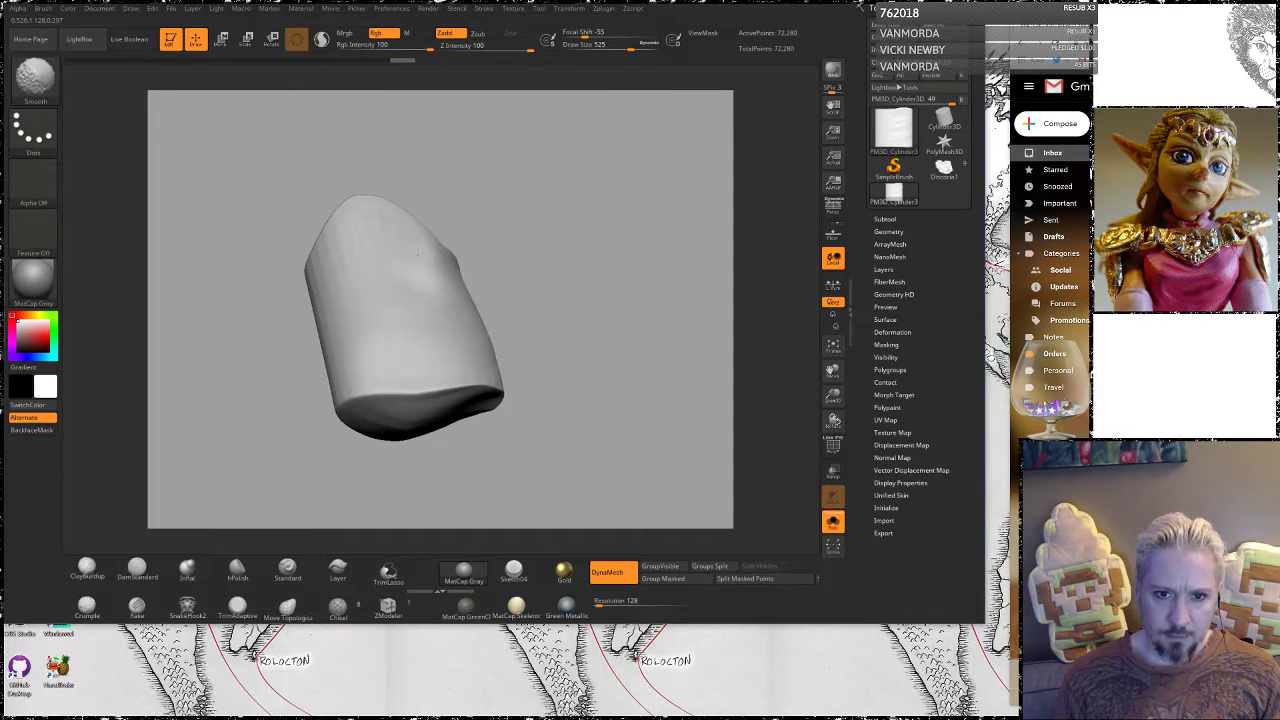
# Smooth the broad sides and the slanted top of the rock piece
pyautogui.keyDown('shift'); pyautogui.moveTo(418, 254); pyautogui.dragTo(360, 311); pyautogui.keyUp('shift')
pyautogui.moveTo(563, 194); pyautogui.dragTo(618, 240)
pyautogui.keyDown('shift'); pyautogui.moveTo(256, 322); pyautogui.dragTo(243, 308); pyautogui.keyUp('shift')
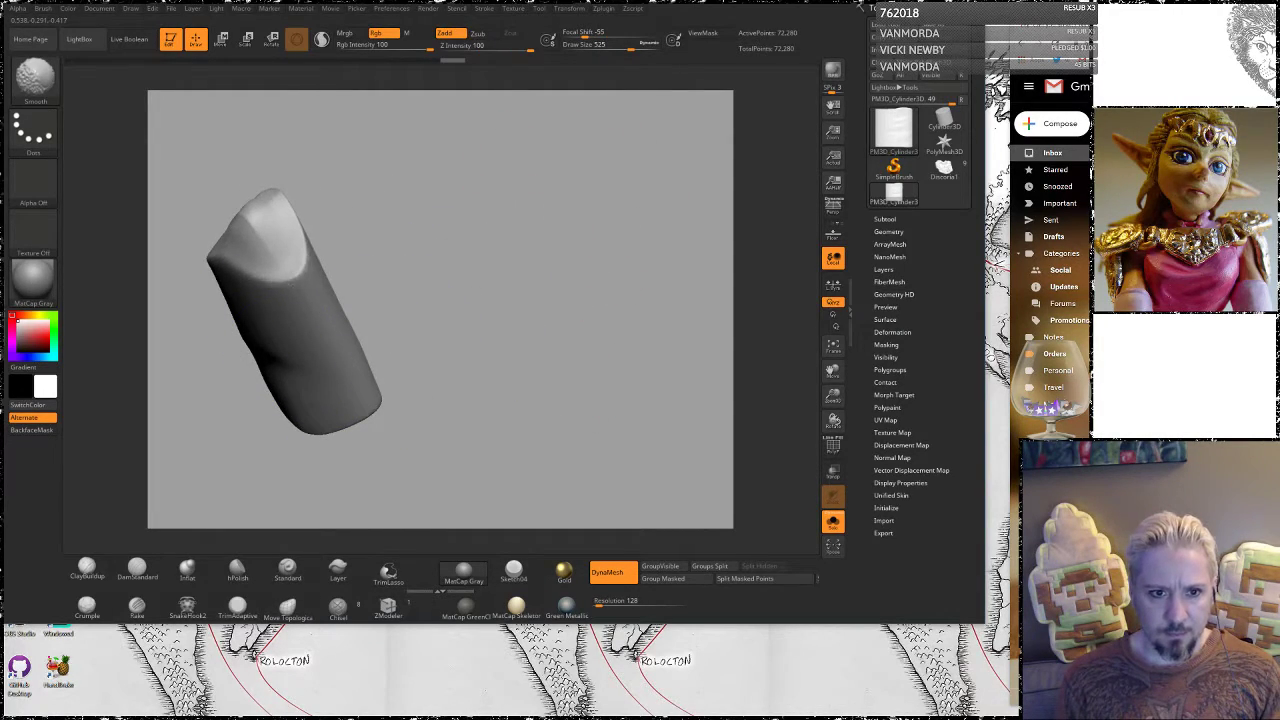
pyautogui.moveTo(480, 200)
pyautogui.mouseDown()
pyautogui.moveTo(576, 286)
pyautogui.moveTo(563, 220)
pyautogui.moveTo(560, 235)
pyautogui.mouseUp()
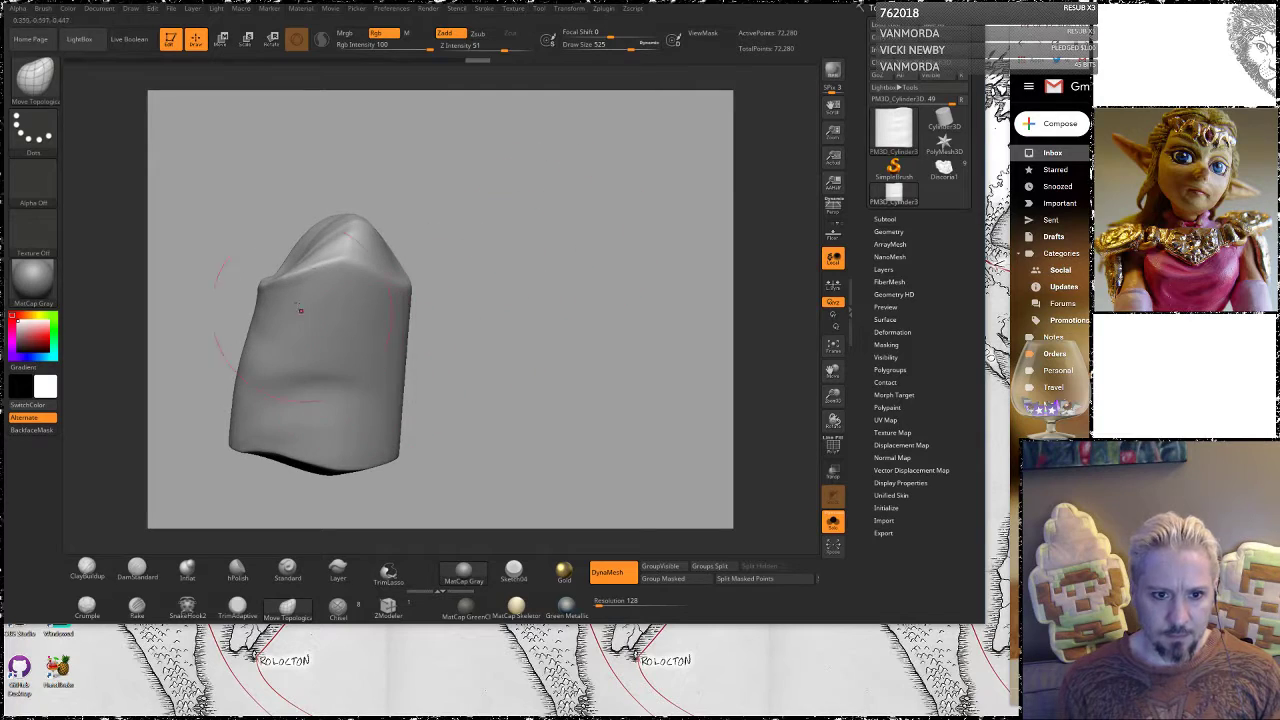
# Crumple the broad sides and base of the rock piece with the Crumple brush at draw size 525
pyautogui.moveTo(309, 313); pyautogui.dragTo(332, 356)
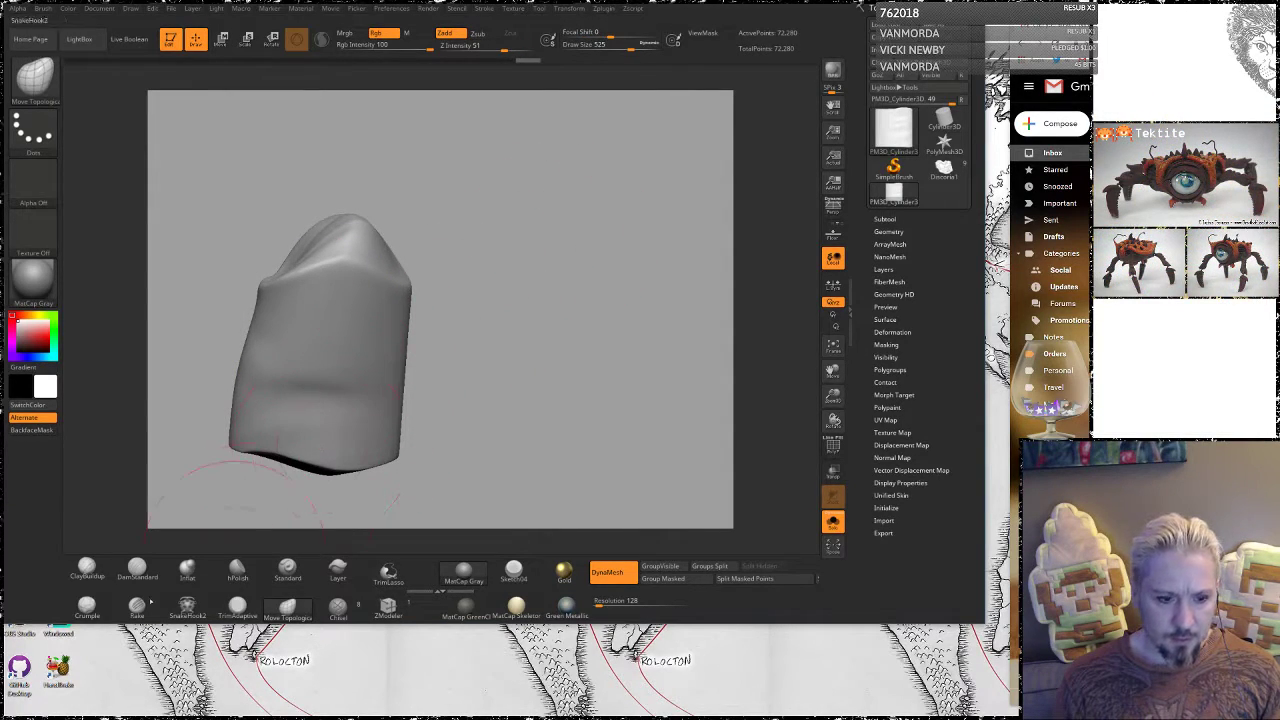
pyautogui.click(102, 609)
pyautogui.moveTo(308, 277)
pyautogui.mouseDown()
pyautogui.moveTo(310, 335)
pyautogui.moveTo(351, 437)
pyautogui.moveTo(318, 430)
pyautogui.moveTo(345, 350)
pyautogui.moveTo(362, 355)
pyautogui.mouseUp()
pyautogui.moveTo(543, 346)
pyautogui.mouseDown()
pyautogui.moveTo(473, 329)
pyautogui.moveTo(440, 375)
pyautogui.mouseUp()
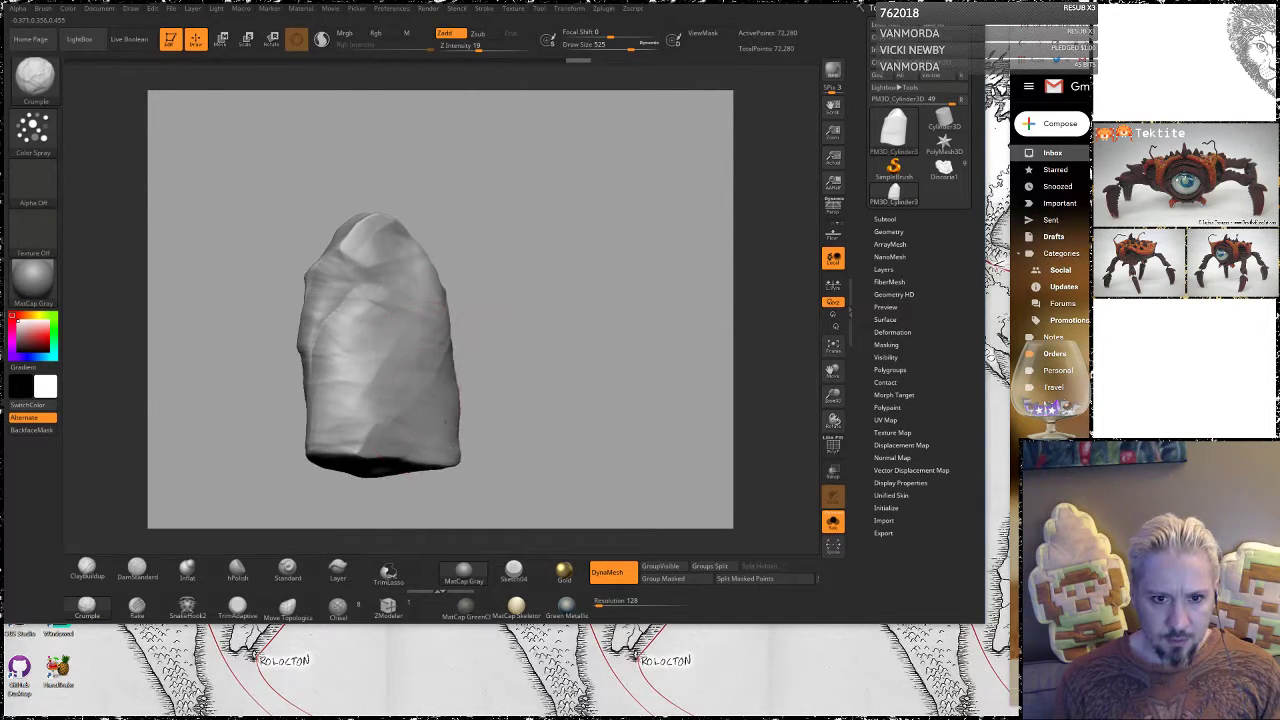
pyautogui.moveTo(420, 455)
pyautogui.mouseDown()
pyautogui.moveTo(486, 411)
pyautogui.moveTo(440, 450)
pyautogui.mouseUp()
pyautogui.moveTo(500, 275)
pyautogui.mouseDown()
pyautogui.moveTo(557, 306)
pyautogui.moveTo(536, 252)
pyautogui.moveTo(550, 192)
pyautogui.moveTo(576, 281)
pyautogui.moveTo(590, 270)
pyautogui.mouseUp()
# Reduce the Crumple brush's draw size to 197 and press finer creases into the rock's top, edges and sides
pyautogui.keyDown('alt'); pyautogui.moveTo(597, 201); pyautogui.dragTo(605, 308); pyautogui.keyUp('alt')
pyautogui.press('space')
pyautogui.moveTo(424, 334); pyautogui.dragTo(400, 334)
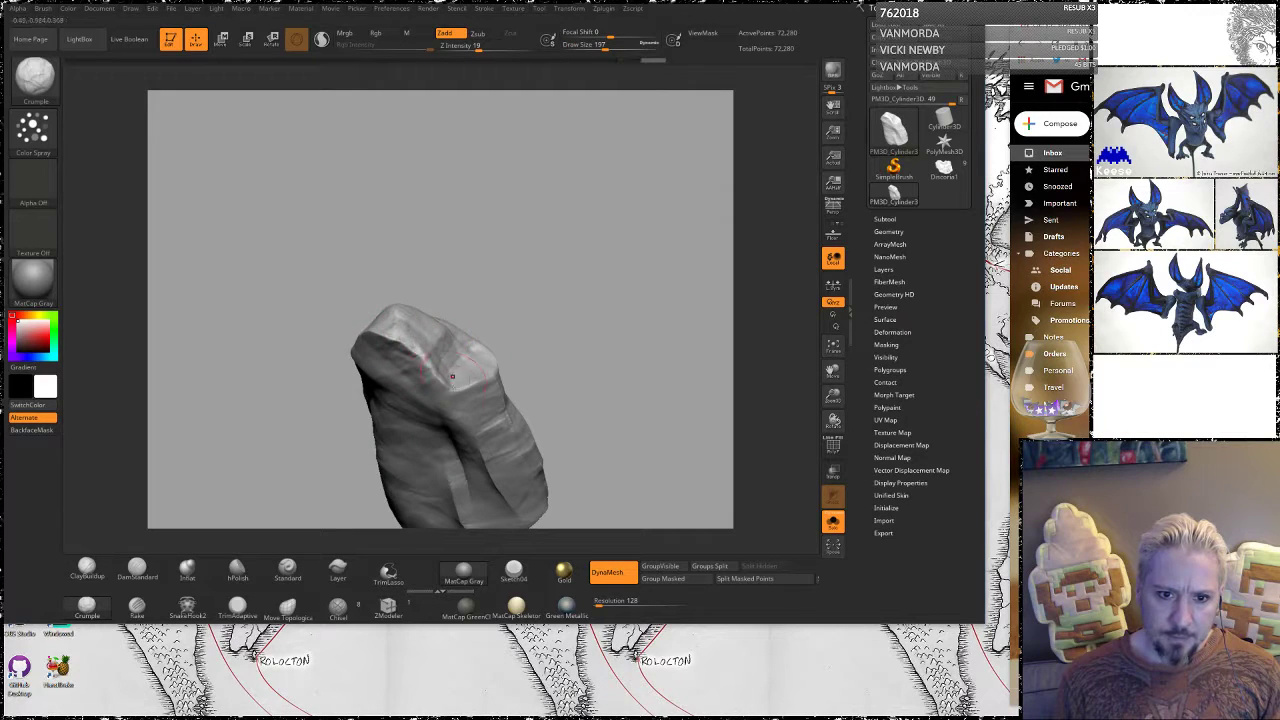
pyautogui.moveTo(452, 376)
pyautogui.mouseDown()
pyautogui.moveTo(554, 270)
pyautogui.moveTo(350, 446)
pyautogui.mouseUp()
pyautogui.keyDown('alt'); pyautogui.moveTo(529, 362); pyautogui.dragTo(601, 222); pyautogui.keyUp('alt')
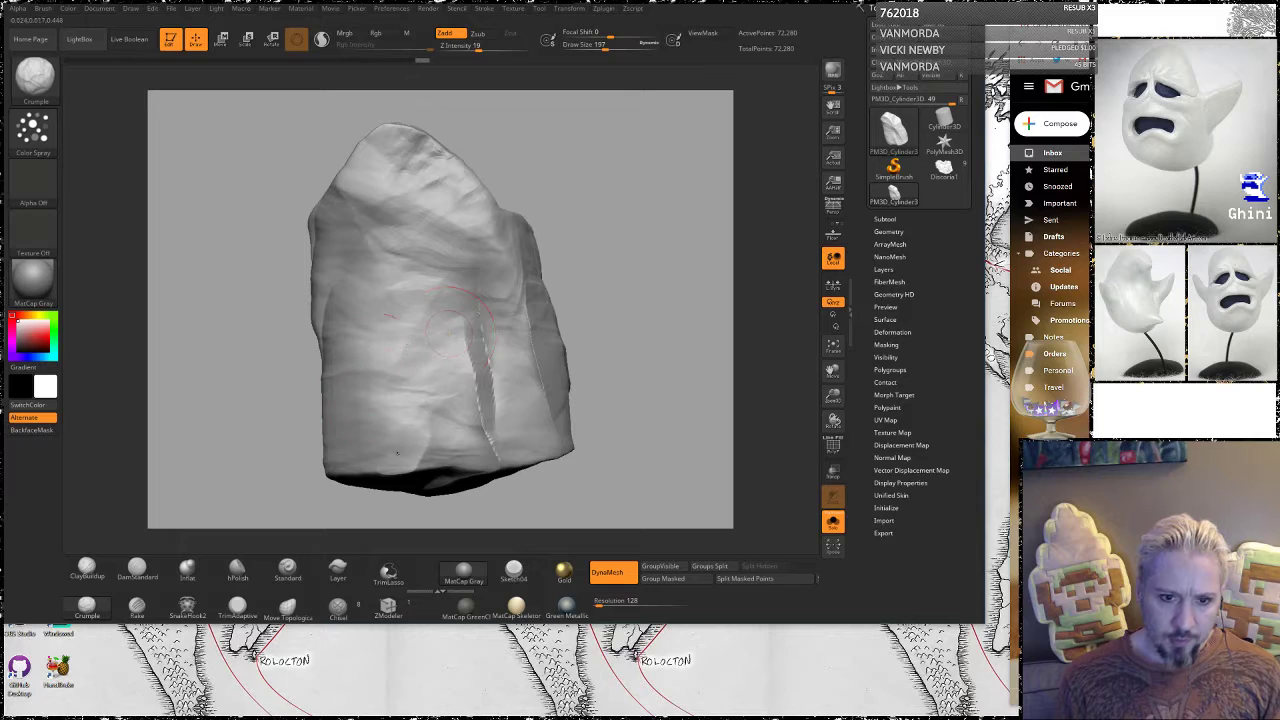
pyautogui.moveTo(266, 382)
pyautogui.mouseDown()
pyautogui.moveTo(277, 354)
pyautogui.moveTo(306, 361)
pyautogui.mouseUp()
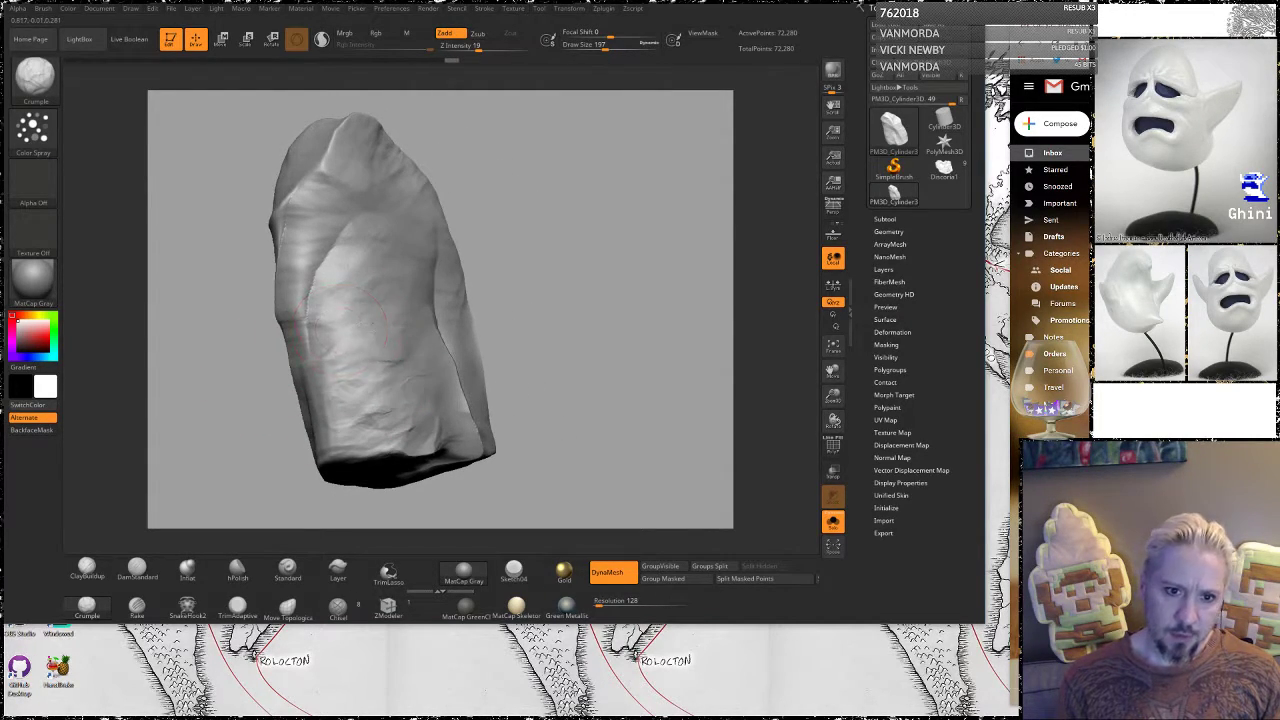
pyautogui.moveTo(509, 203); pyautogui.dragTo(360, 373)
pyautogui.moveTo(432, 262); pyautogui.dragTo(534, 220)
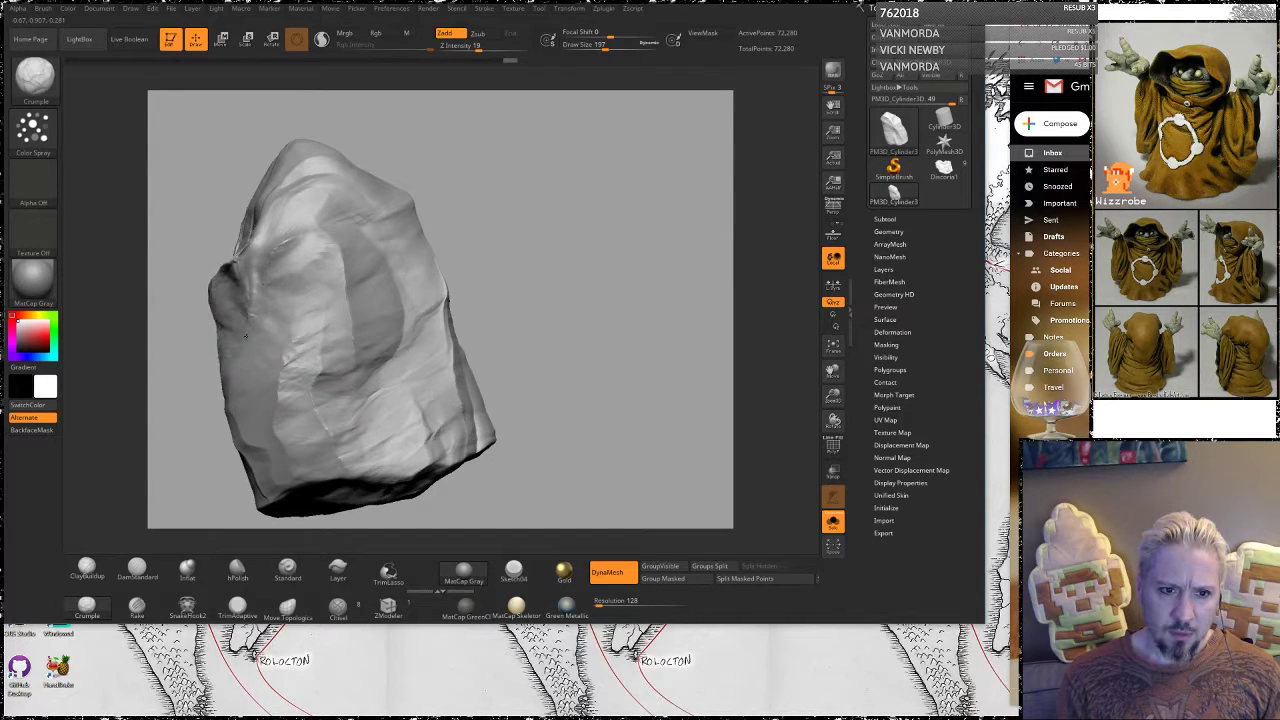
pyautogui.moveTo(457, 157)
pyautogui.mouseDown()
pyautogui.moveTo(560, 197)
pyautogui.moveTo(553, 168)
pyautogui.moveTo(591, 237)
pyautogui.moveTo(543, 151)
pyautogui.moveTo(560, 205)
pyautogui.moveTo(526, 211)
pyautogui.moveTo(491, 263)
pyautogui.moveTo(430, 290)
pyautogui.moveTo(540, 240)
pyautogui.moveTo(530, 292)
pyautogui.mouseUp()
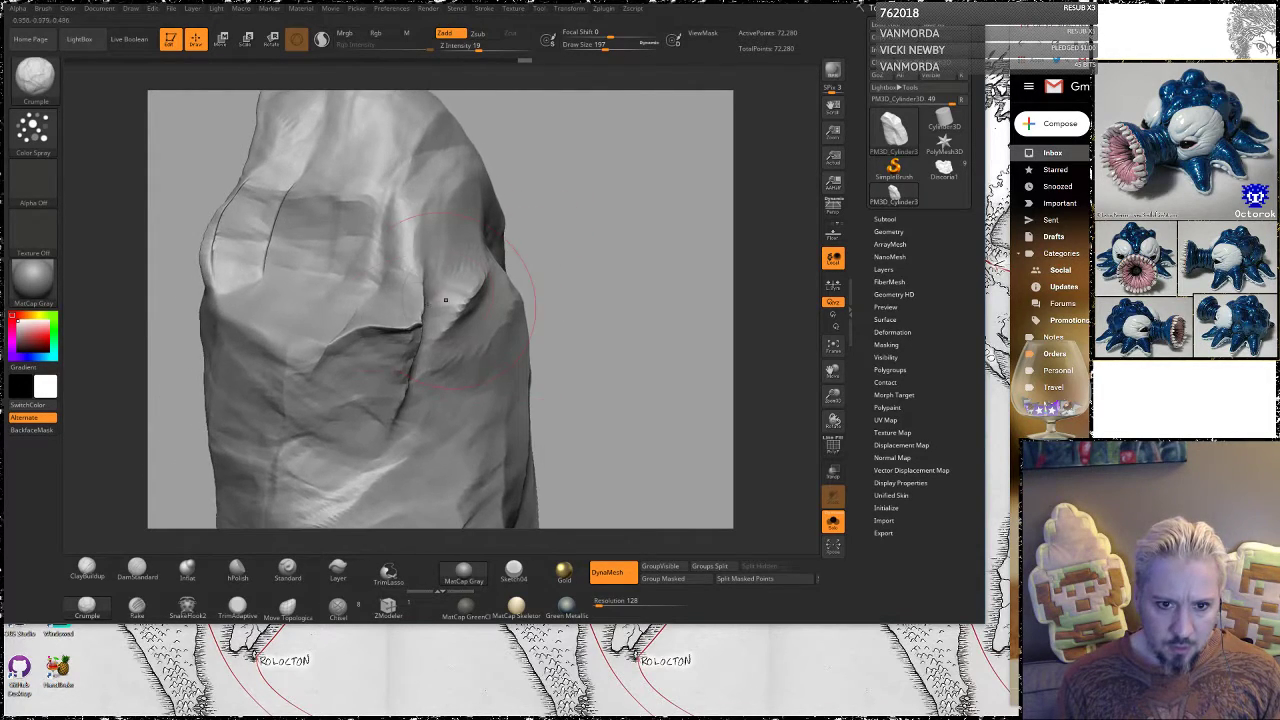
# Crumple the ledge below the rock's top a little more and smooth the harsh creases around the peak
pyautogui.moveTo(443, 298)
pyautogui.keyDown('shift'); pyautogui.mouseDown()
pyautogui.moveTo(430, 335)
pyautogui.moveTo(450, 292)
pyautogui.mouseUp(); pyautogui.keyUp('shift')
pyautogui.moveTo(404, 386)
pyautogui.mouseDown()
pyautogui.moveTo(388, 408)
pyautogui.moveTo(378, 385)
pyautogui.mouseUp()
pyautogui.moveTo(392, 372)
pyautogui.mouseDown()
pyautogui.moveTo(396, 345)
pyautogui.moveTo(380, 330)
pyautogui.moveTo(372, 340)
pyautogui.mouseUp()
pyautogui.moveTo(632, 262); pyautogui.dragTo(585, 172)
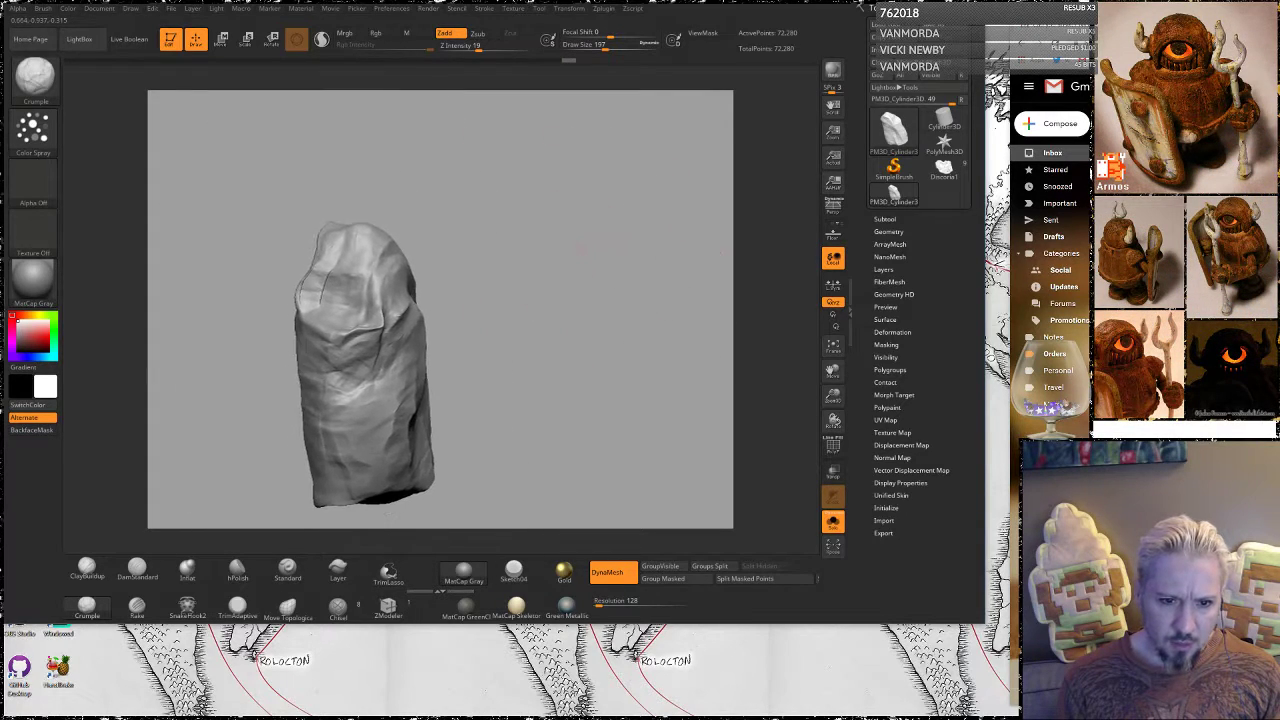
pyautogui.moveTo(478, 226); pyautogui.dragTo(537, 253)
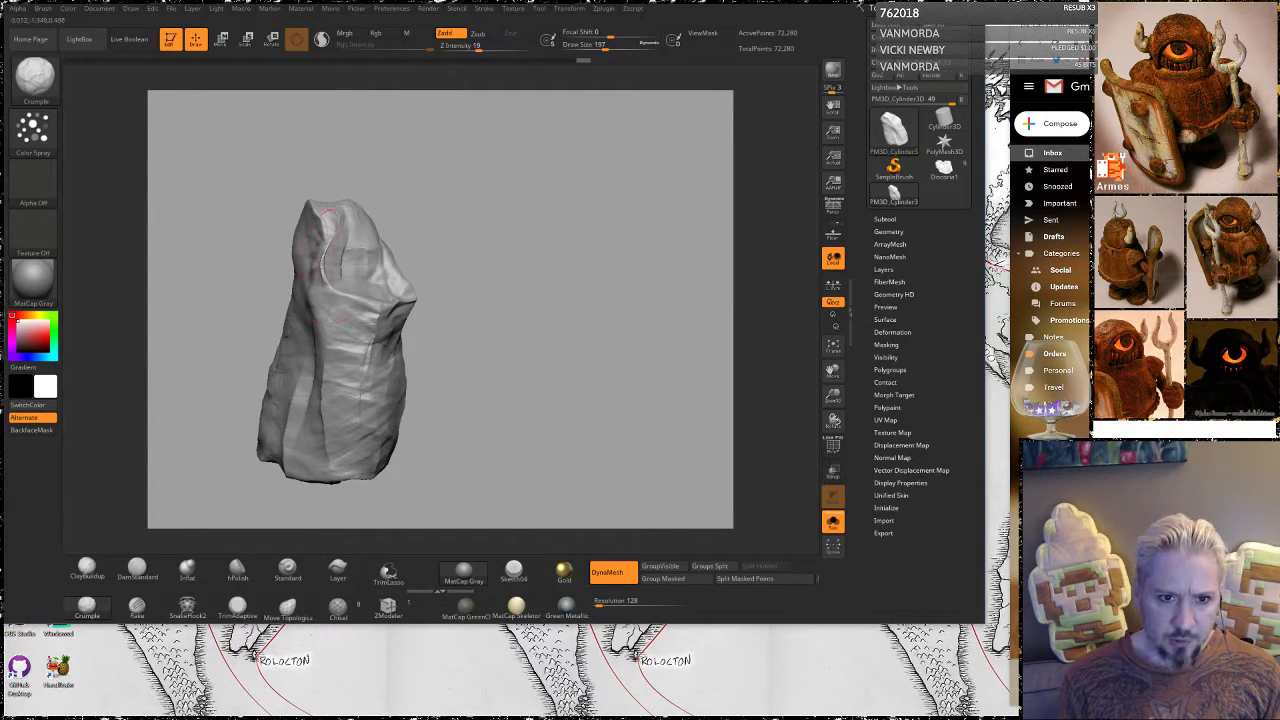
pyautogui.press('shift')
pyautogui.moveTo(345, 238); pyautogui.dragTo(338, 275)
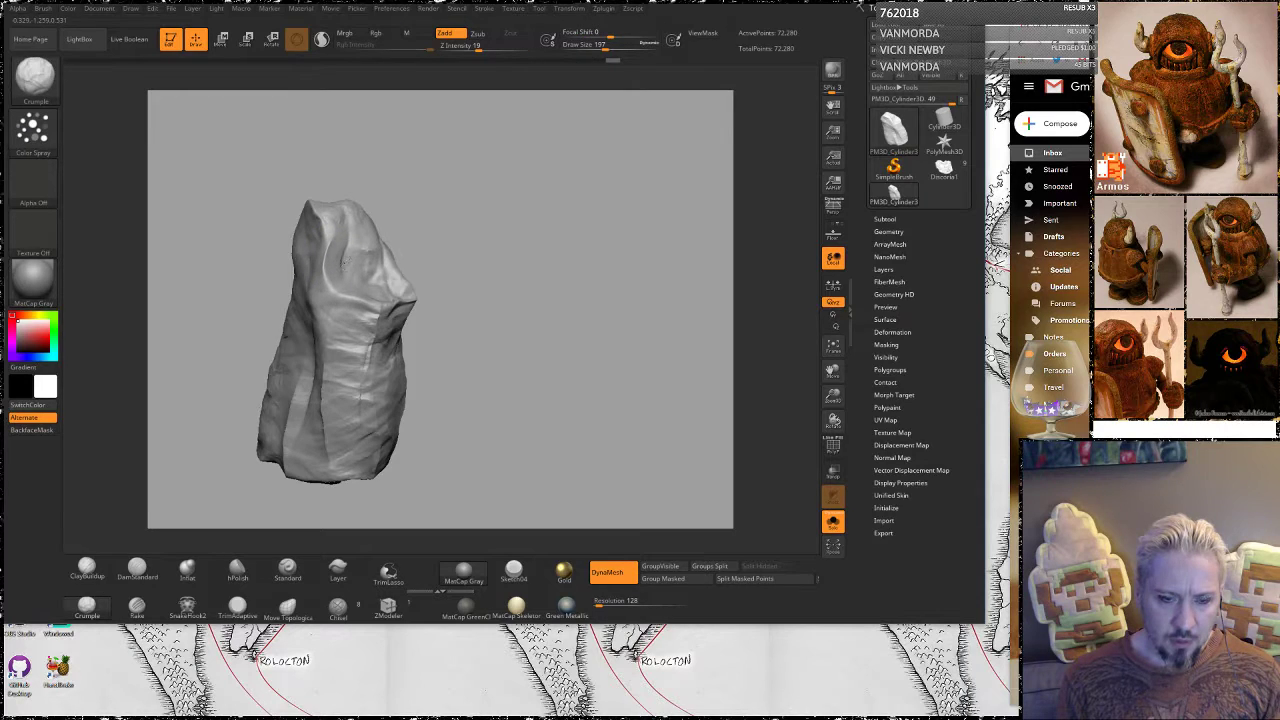
# Turn on Sculptris Pro and fill the hollow below the rock's peak with the ClayBuildup brush
pyautogui.click(93, 575)
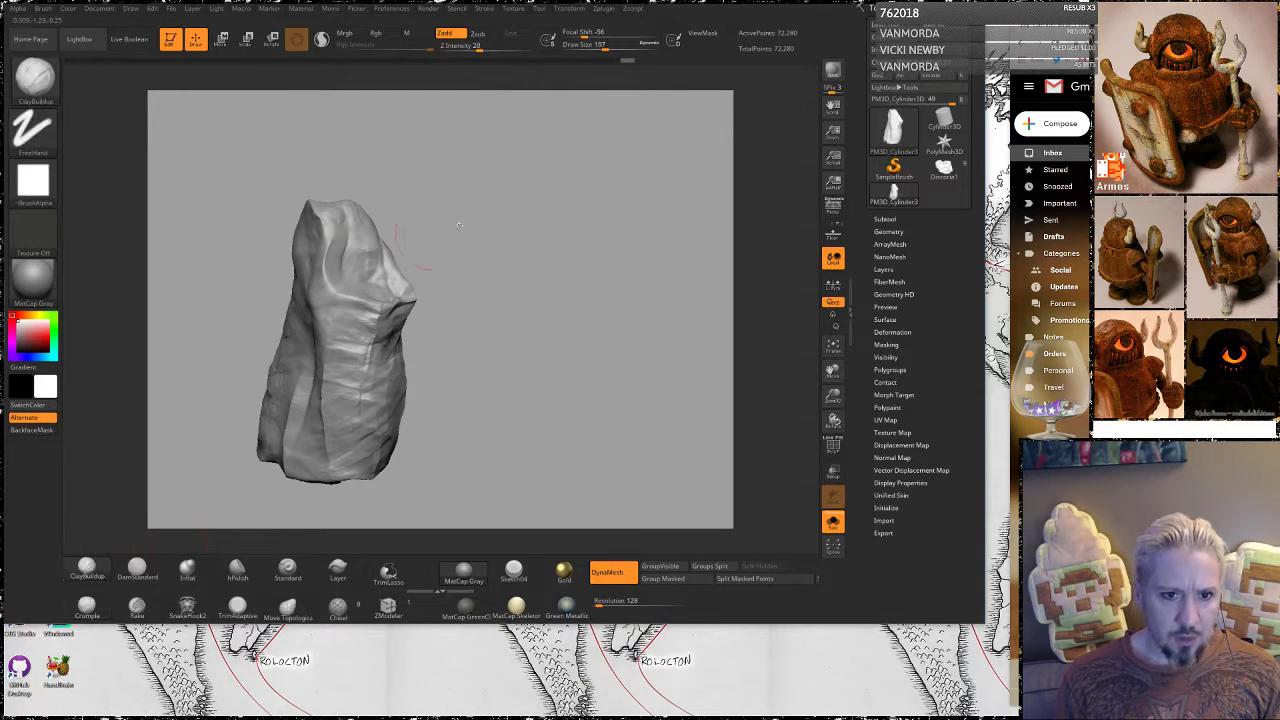
pyautogui.moveTo(457, 220)
pyautogui.keyDown('alt'); pyautogui.mouseDown()
pyautogui.moveTo(543, 303)
pyautogui.moveTo(548, 335)
pyautogui.mouseUp(); pyautogui.keyUp('alt')
pyautogui.click(323, 40)
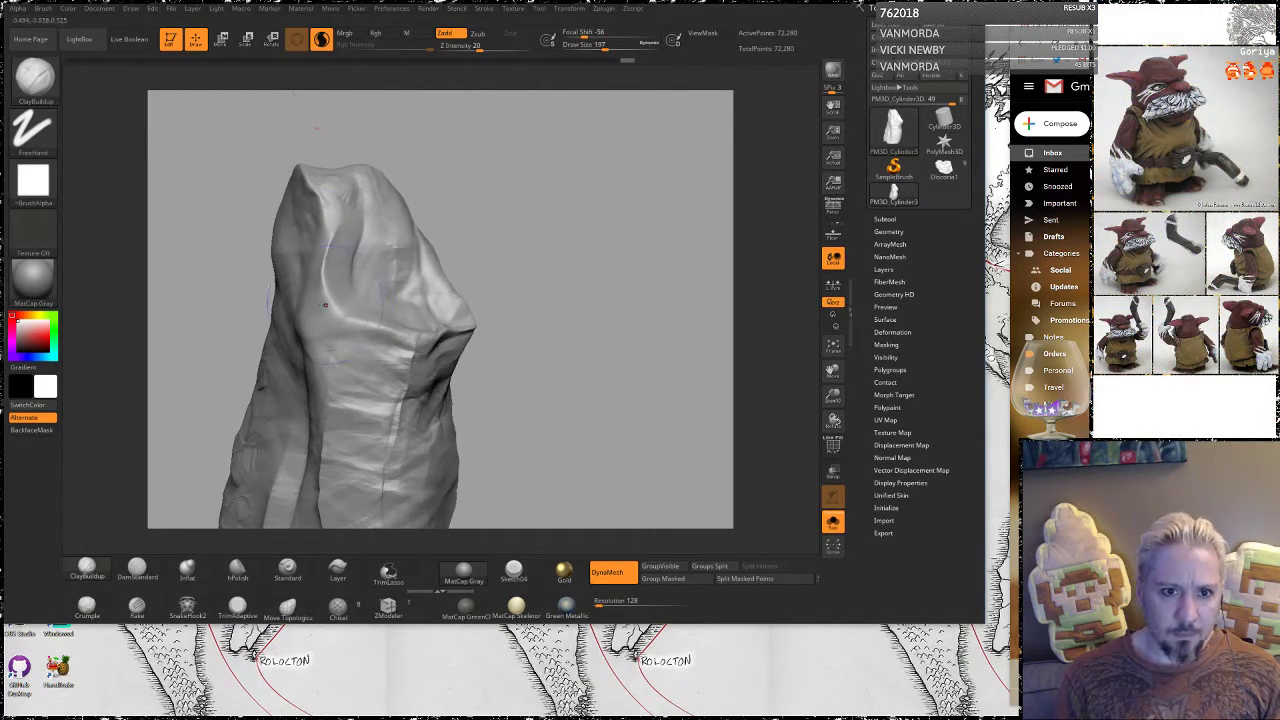
pyautogui.moveTo(322, 302)
pyautogui.mouseDown()
pyautogui.moveTo(352, 284)
pyautogui.moveTo(338, 214)
pyautogui.mouseUp()
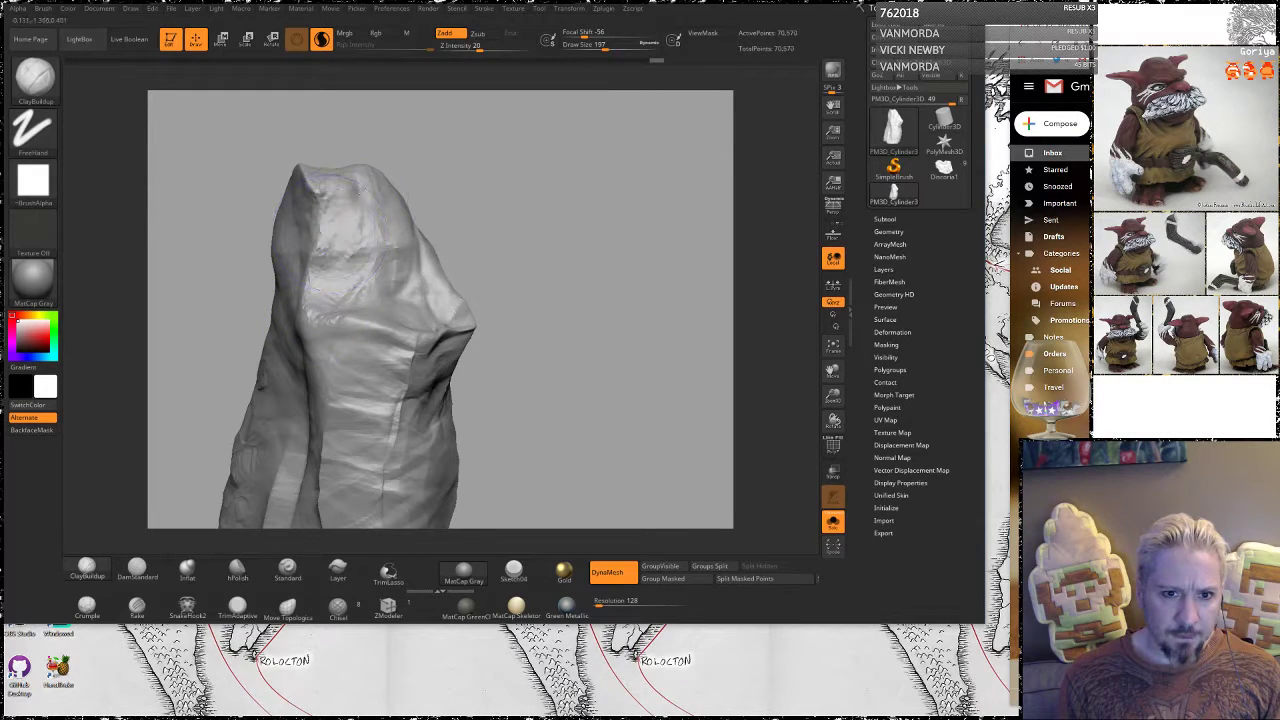
pyautogui.moveTo(495, 240)
pyautogui.mouseDown()
pyautogui.moveTo(551, 223)
pyautogui.moveTo(576, 251)
pyautogui.moveTo(545, 281)
pyautogui.moveTo(497, 225)
pyautogui.moveTo(518, 265)
pyautogui.moveTo(429, 251)
pyautogui.mouseUp()
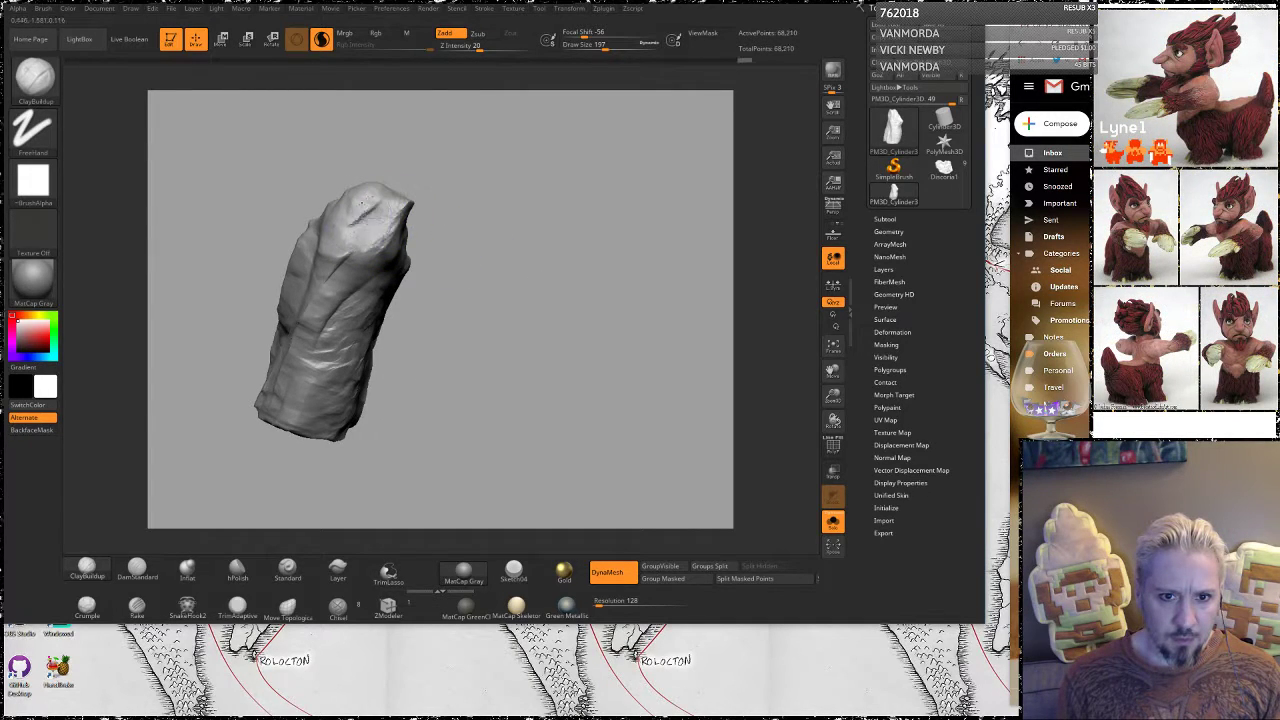
# Crumple the built-up clay at the rock's top and remesh the piece with DynaMesh at resolution 128
pyautogui.click(87, 602)
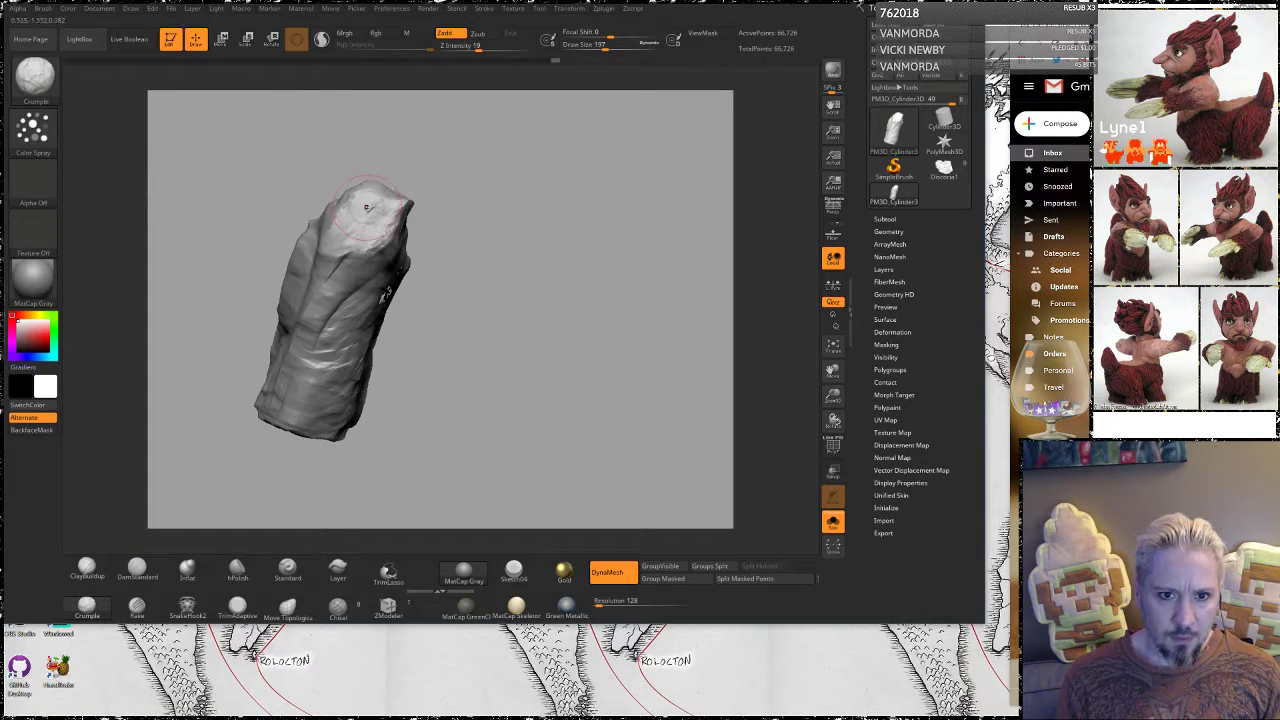
pyautogui.moveTo(502, 193)
pyautogui.mouseDown()
pyautogui.moveTo(408, 204)
pyautogui.moveTo(378, 226)
pyautogui.mouseUp()
pyautogui.keyDown('alt'); pyautogui.moveTo(586, 374); pyautogui.dragTo(622, 422); pyautogui.keyUp('alt')
pyautogui.keyDown('ctrl'); pyautogui.moveTo(600, 321); pyautogui.dragTo(608, 330); pyautogui.keyUp('ctrl')
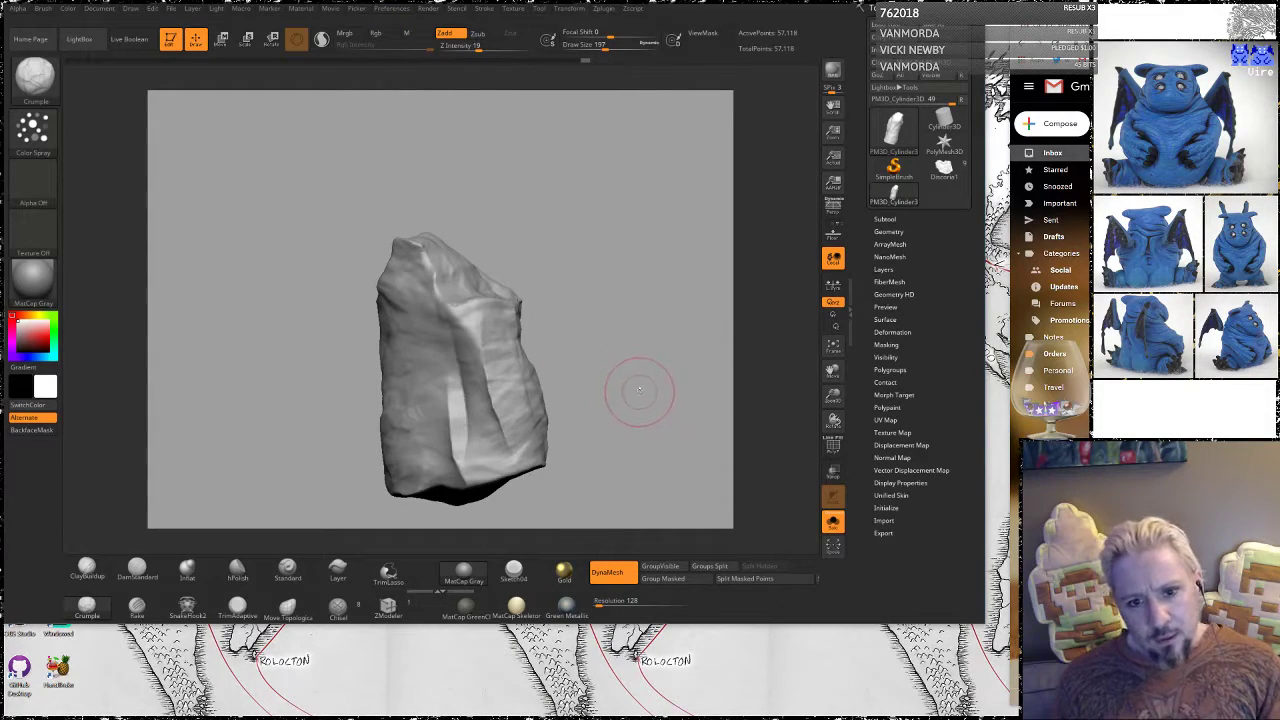
# Examine the remeshed rock piece's shape from several sides
pyautogui.keyDown('alt'); pyautogui.moveTo(642, 402); pyautogui.dragTo(585, 353); pyautogui.keyUp('alt')
pyautogui.moveTo(574, 297)
pyautogui.mouseDown()
pyautogui.moveTo(603, 324)
pyautogui.moveTo(601, 303)
pyautogui.moveTo(597, 369)
pyautogui.mouseUp()
pyautogui.moveTo(597, 370); pyautogui.dragTo(697, 265, button='right')
pyautogui.moveTo(697, 265); pyautogui.dragTo(655, 330)
pyautogui.keyDown('alt'); pyautogui.moveTo(606, 415); pyautogui.dragTo(598, 370); pyautogui.keyUp('alt')
pyautogui.moveTo(598, 370); pyautogui.dragTo(590, 366, button='right')
pyautogui.press('b')
pyautogui.press('c')
pyautogui.press('b')
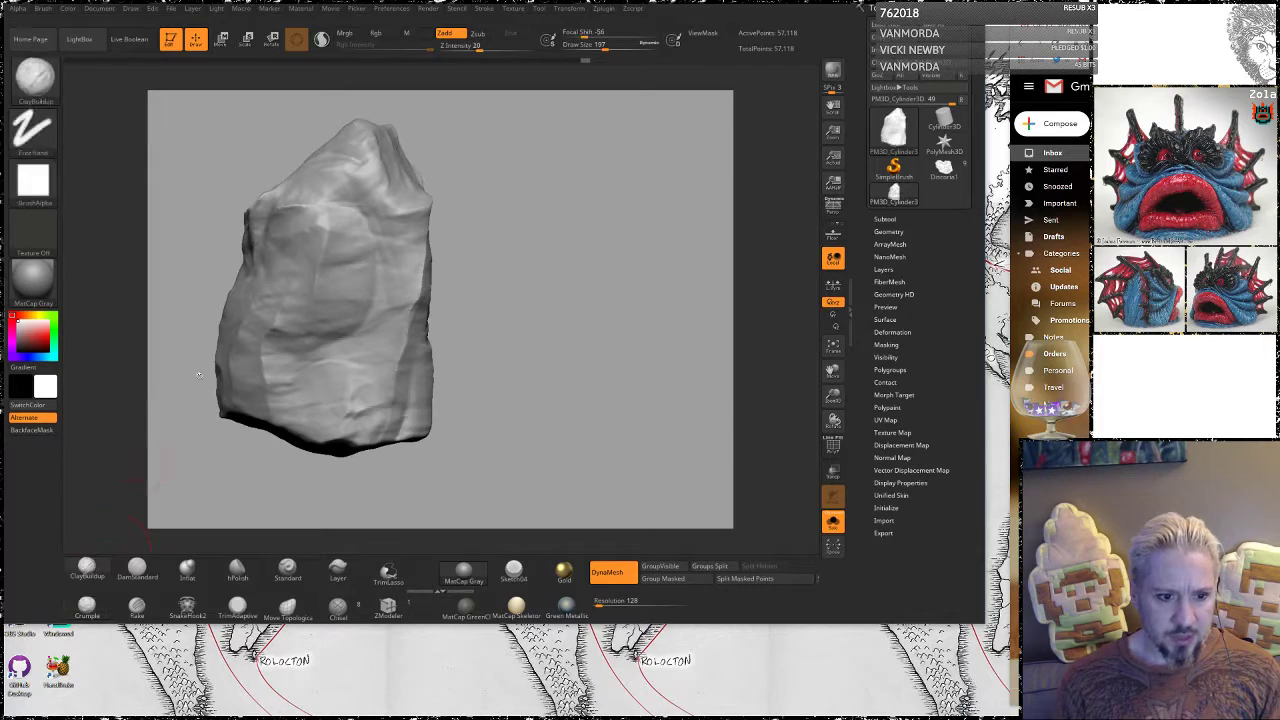
# Carve grooves around the raised slab on the rock's broad side with the DamStandard brush at draw size 149
pyautogui.click(137, 570)
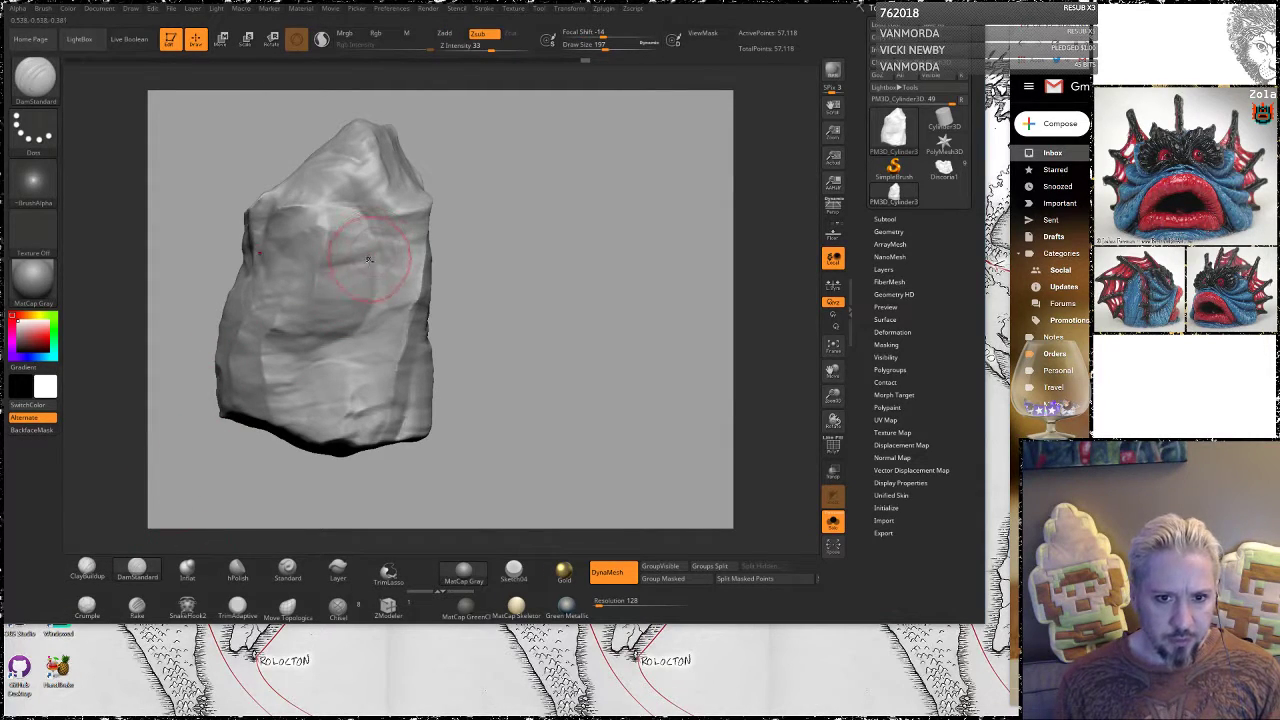
pyautogui.press('space')
pyautogui.moveTo(368, 264); pyautogui.dragTo(352, 264)
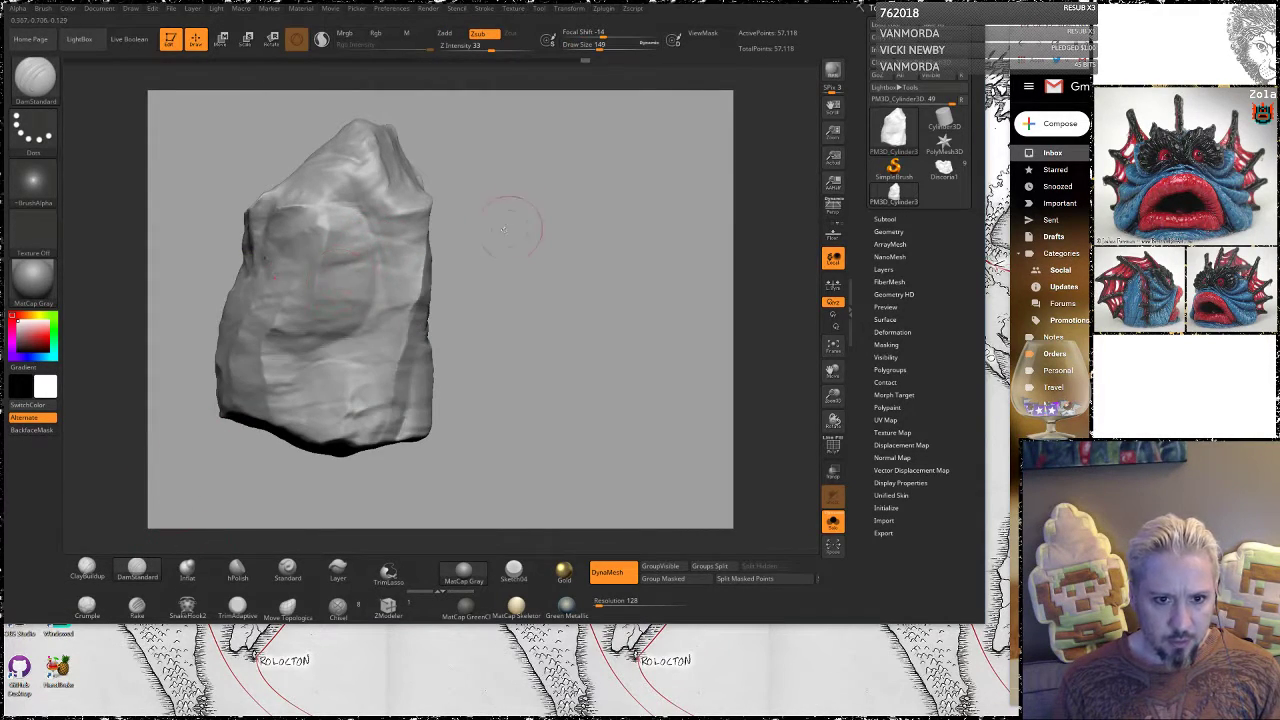
pyautogui.moveTo(503, 229); pyautogui.dragTo(392, 318, button='right')
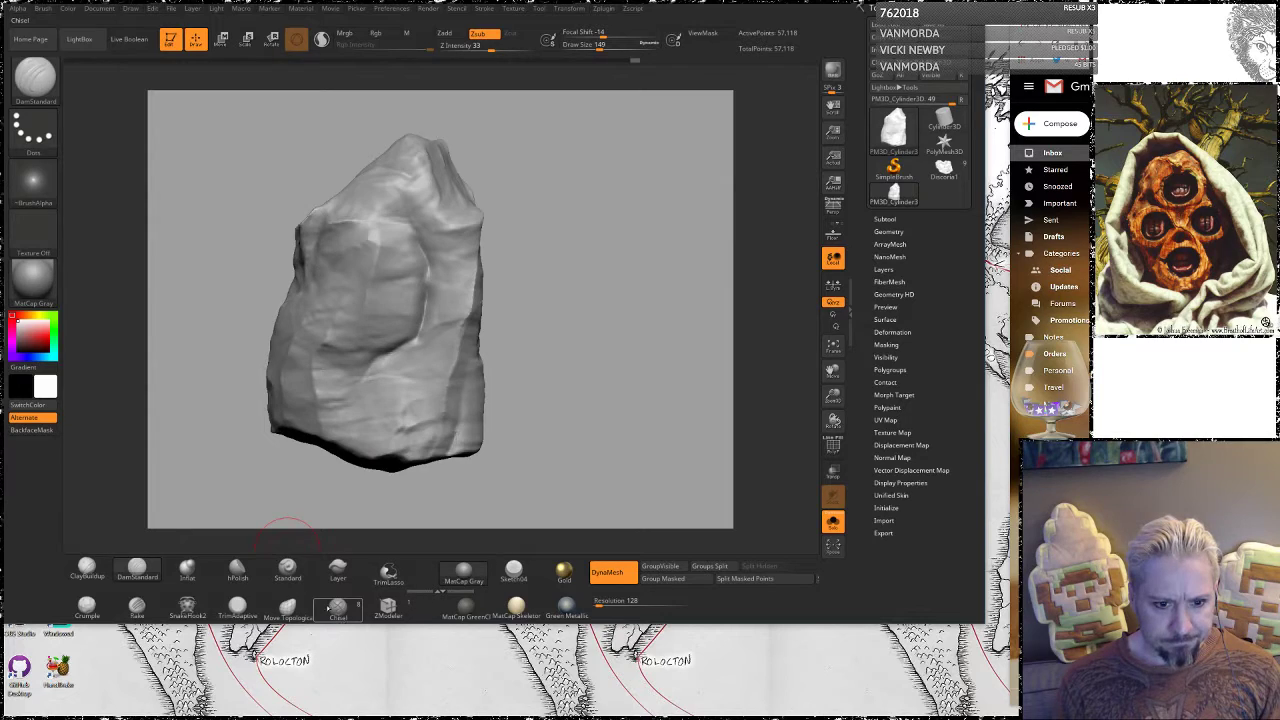
pyautogui.moveTo(368, 300); pyautogui.dragTo(391, 299, button='right')
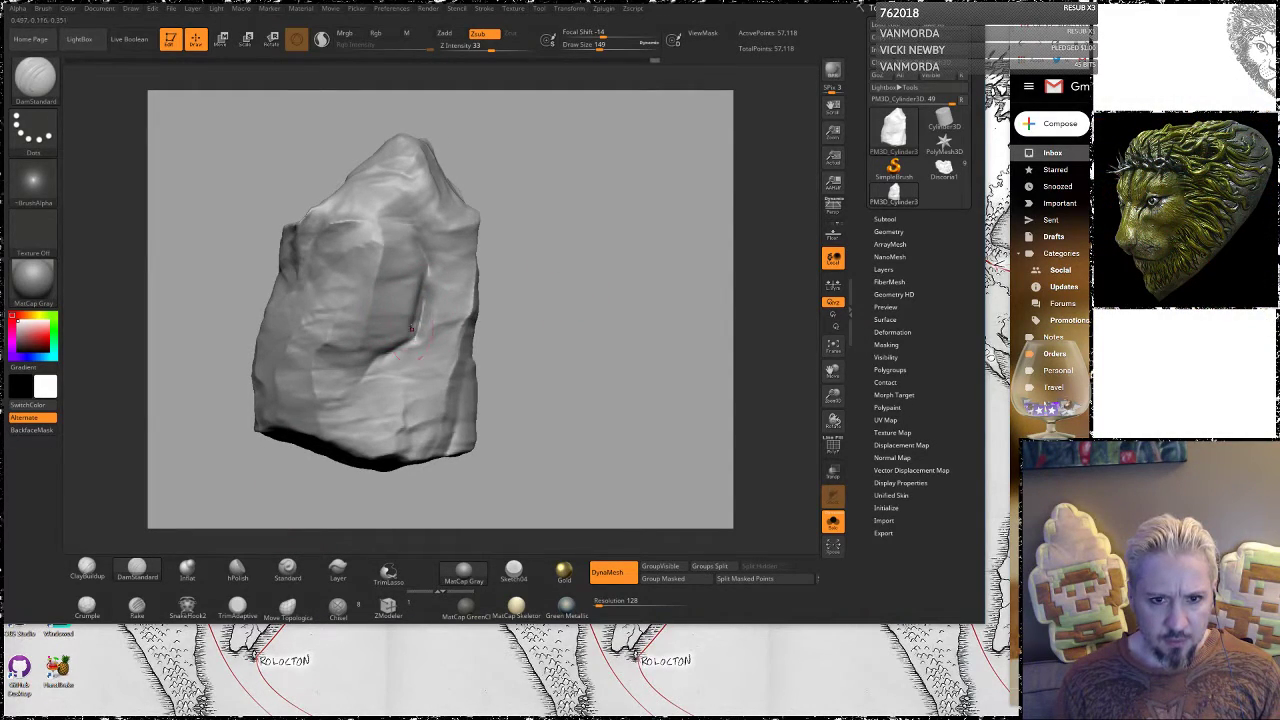
pyautogui.moveTo(435, 226)
pyautogui.mouseDown(button='right')
pyautogui.moveTo(517, 213)
pyautogui.moveTo(477, 194)
pyautogui.moveTo(598, 262)
pyautogui.mouseUp(button='right')
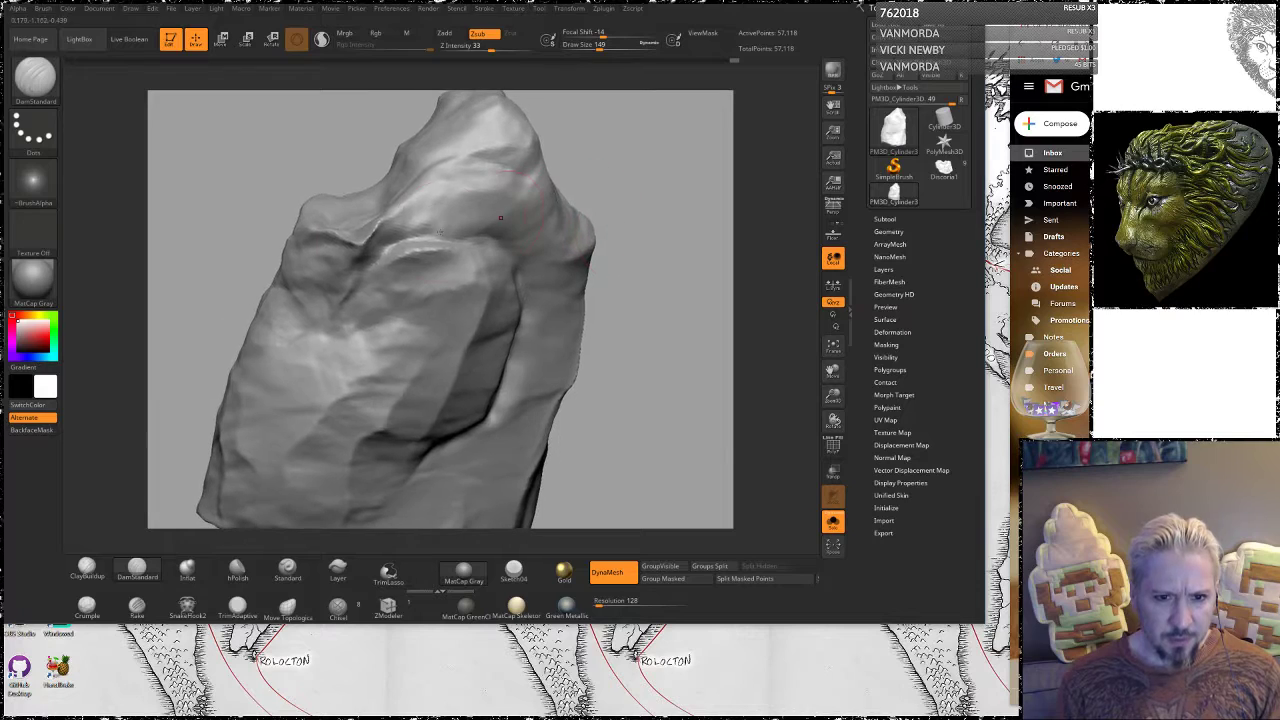
# Smooth the notch beside the slab's top and extend the carved groove down toward the rock's base
pyautogui.moveTo(366, 238)
pyautogui.keyDown('shift'); pyautogui.mouseDown()
pyautogui.moveTo(346, 245)
pyautogui.moveTo(372, 245)
pyautogui.moveTo(340, 309)
pyautogui.mouseUp(); pyautogui.keyUp('shift')
pyautogui.moveTo(670, 335); pyautogui.dragTo(662, 190)
pyautogui.moveTo(436, 340); pyautogui.dragTo(402, 346)
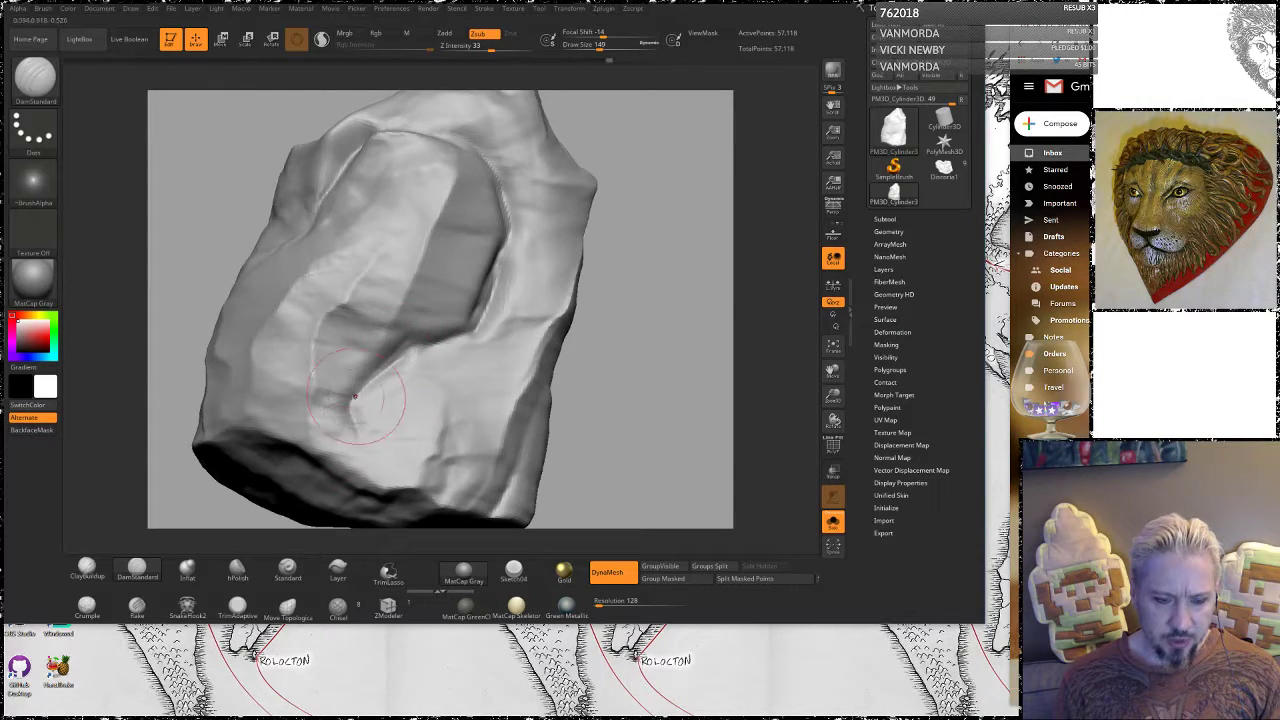
pyautogui.moveTo(357, 440)
pyautogui.mouseDown(button='right')
pyautogui.moveTo(614, 371)
pyautogui.moveTo(442, 271)
pyautogui.mouseUp(button='right')
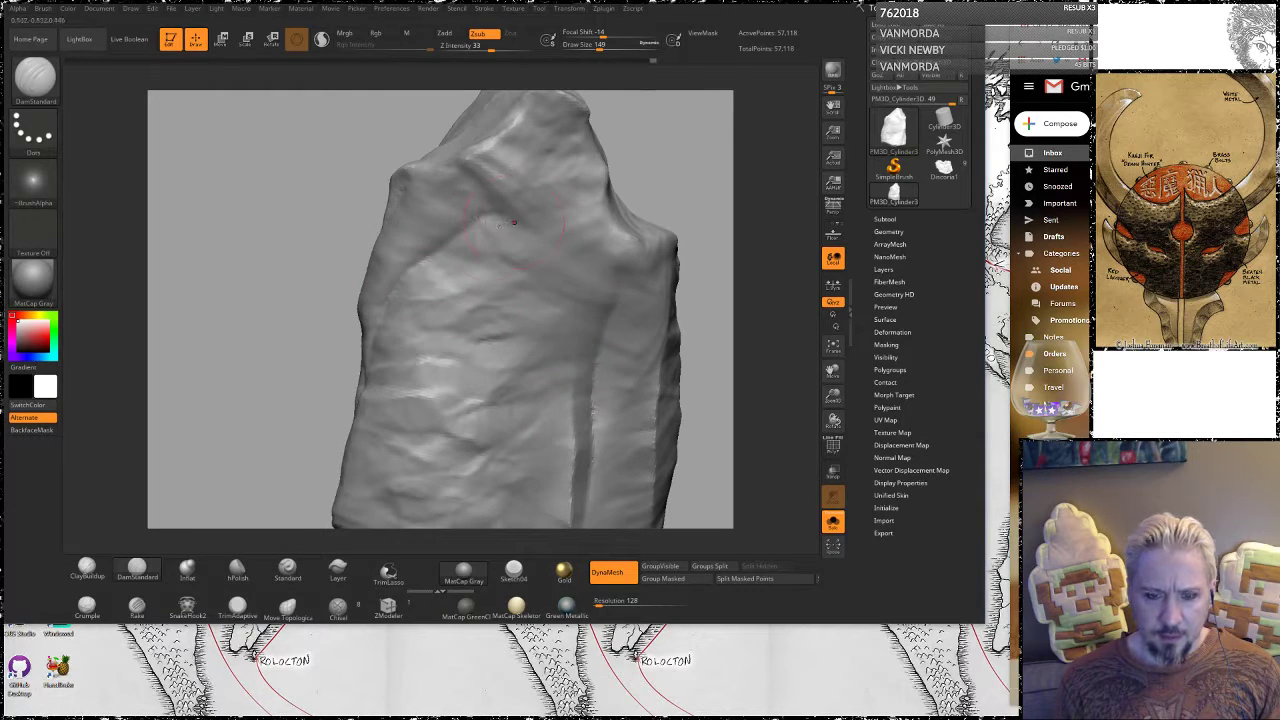
# Build raised diagonal bands on the upper part of the opposite broad face with the Layer brush at draw size 149
pyautogui.click(338, 570)
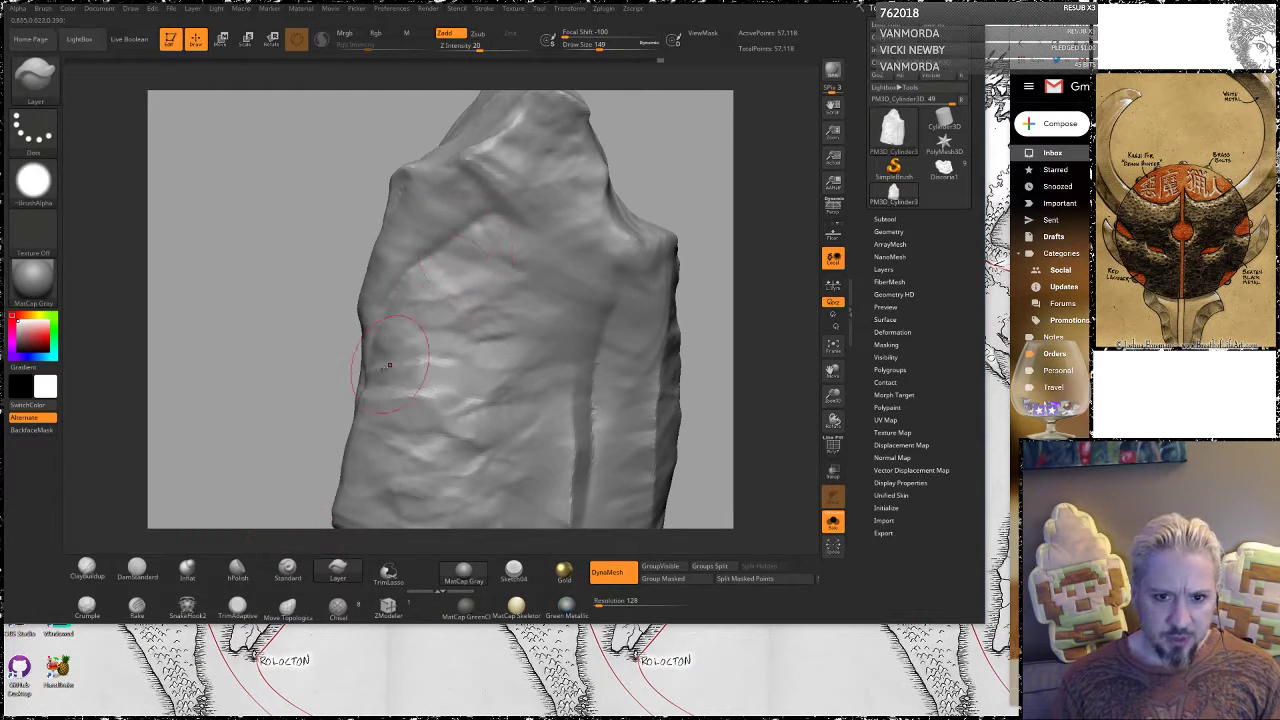
pyautogui.moveTo(507, 247); pyautogui.dragTo(420, 312)
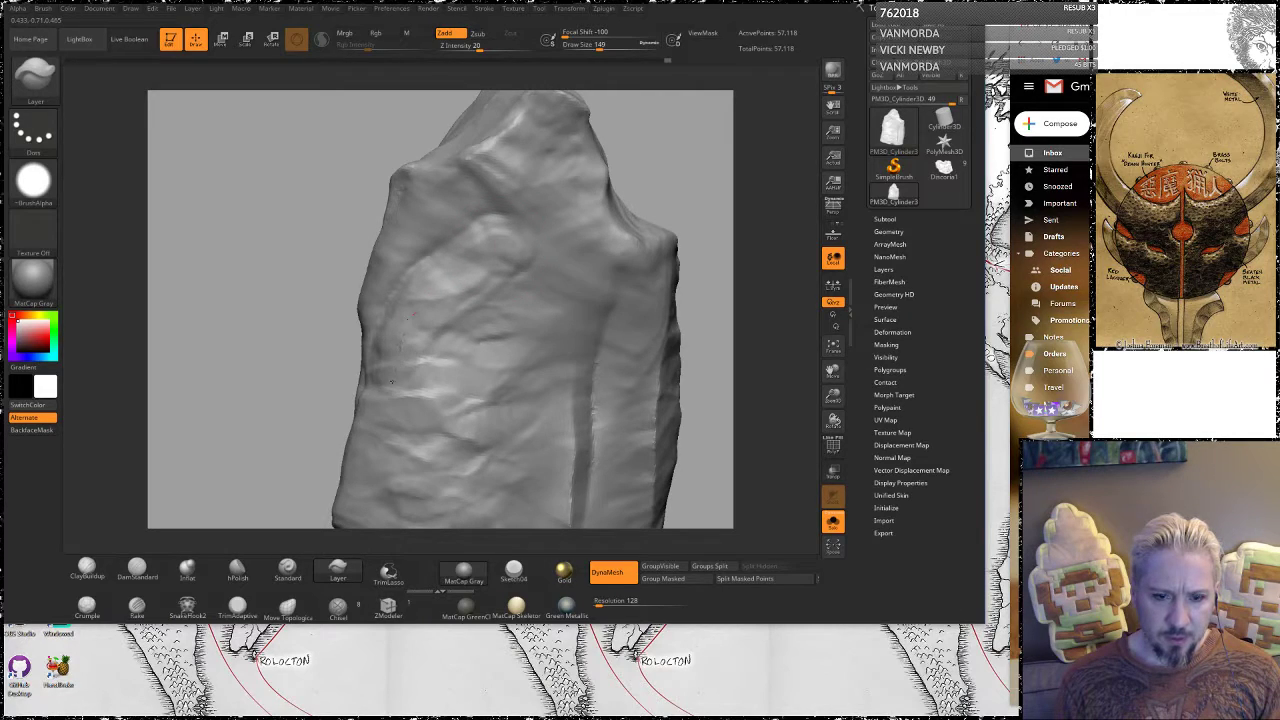
pyautogui.moveTo(391, 381); pyautogui.dragTo(381, 438)
pyautogui.moveTo(500, 245); pyautogui.dragTo(385, 438)
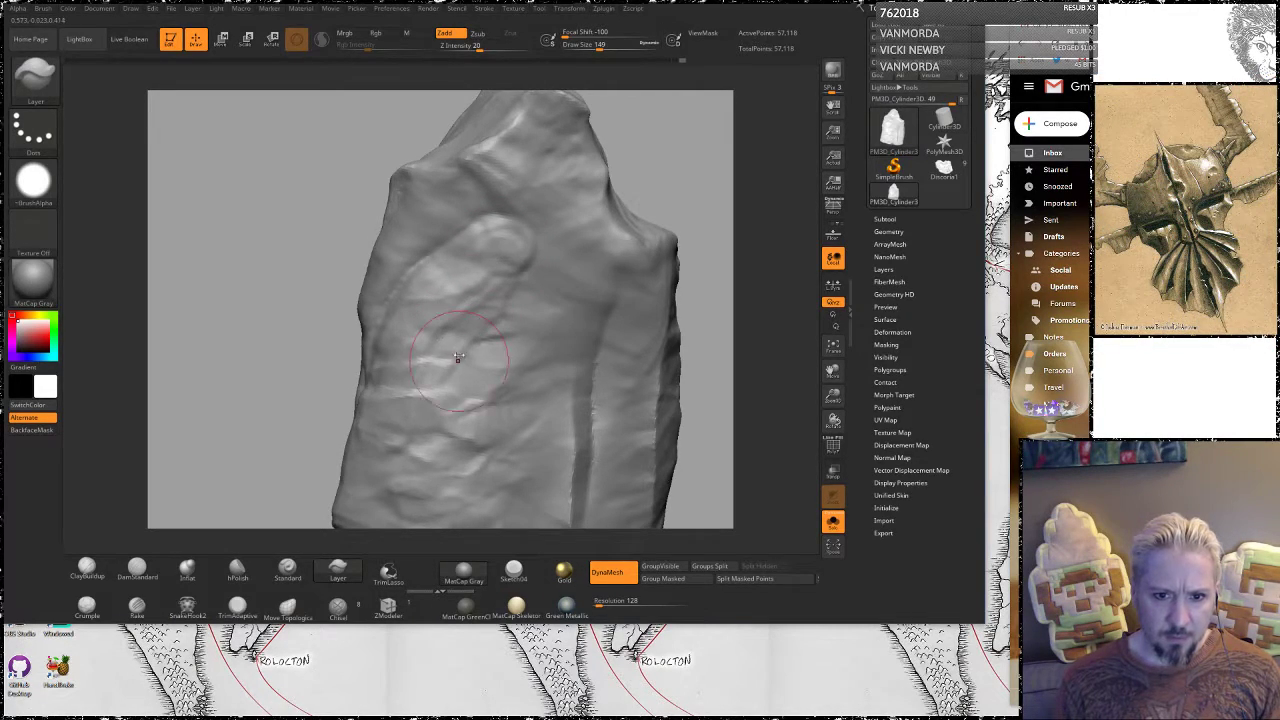
# Enlarge the Layer brush to draw size 245 and add overlapping diagonal ridges across the middle and lower face
pyautogui.press('space')
pyautogui.moveTo(458, 357)
pyautogui.mouseDown()
pyautogui.moveTo(476, 358)
pyautogui.moveTo(428, 408)
pyautogui.moveTo(504, 285)
pyautogui.mouseUp()
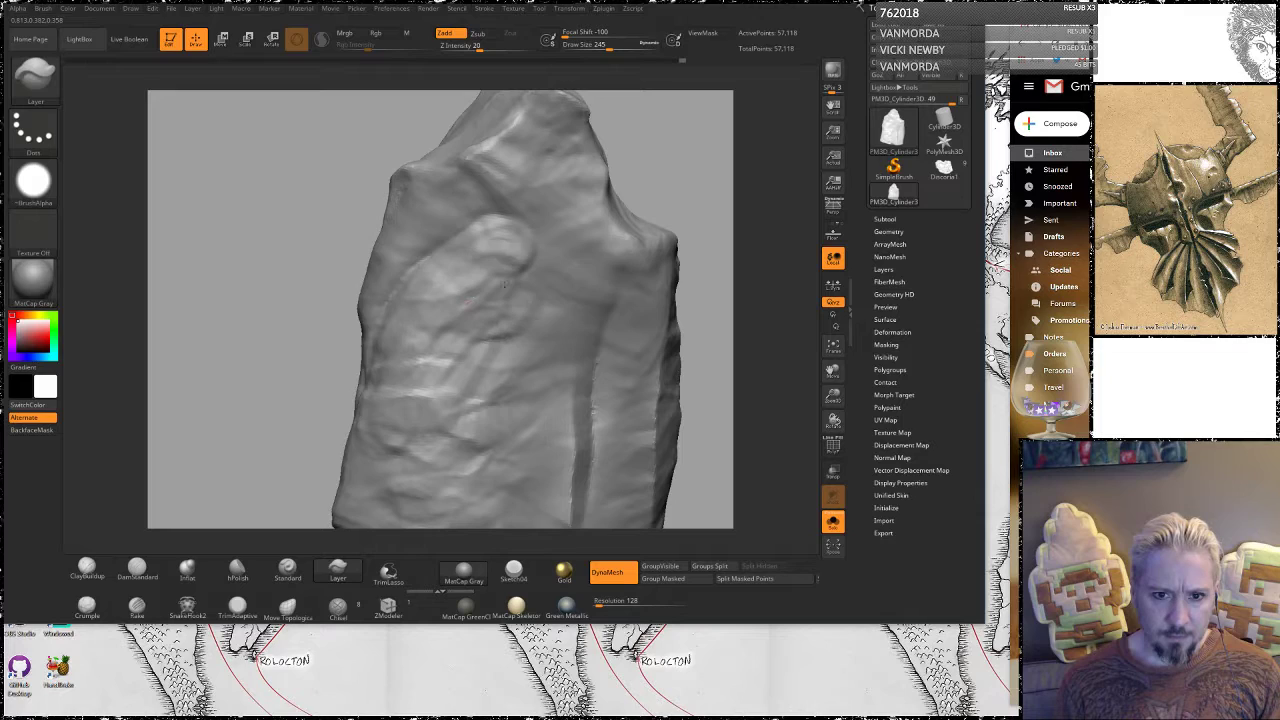
pyautogui.moveTo(414, 390)
pyautogui.mouseDown()
pyautogui.moveTo(400, 490)
pyautogui.moveTo(518, 350)
pyautogui.mouseUp()
pyautogui.moveTo(510, 400); pyautogui.dragTo(420, 484)
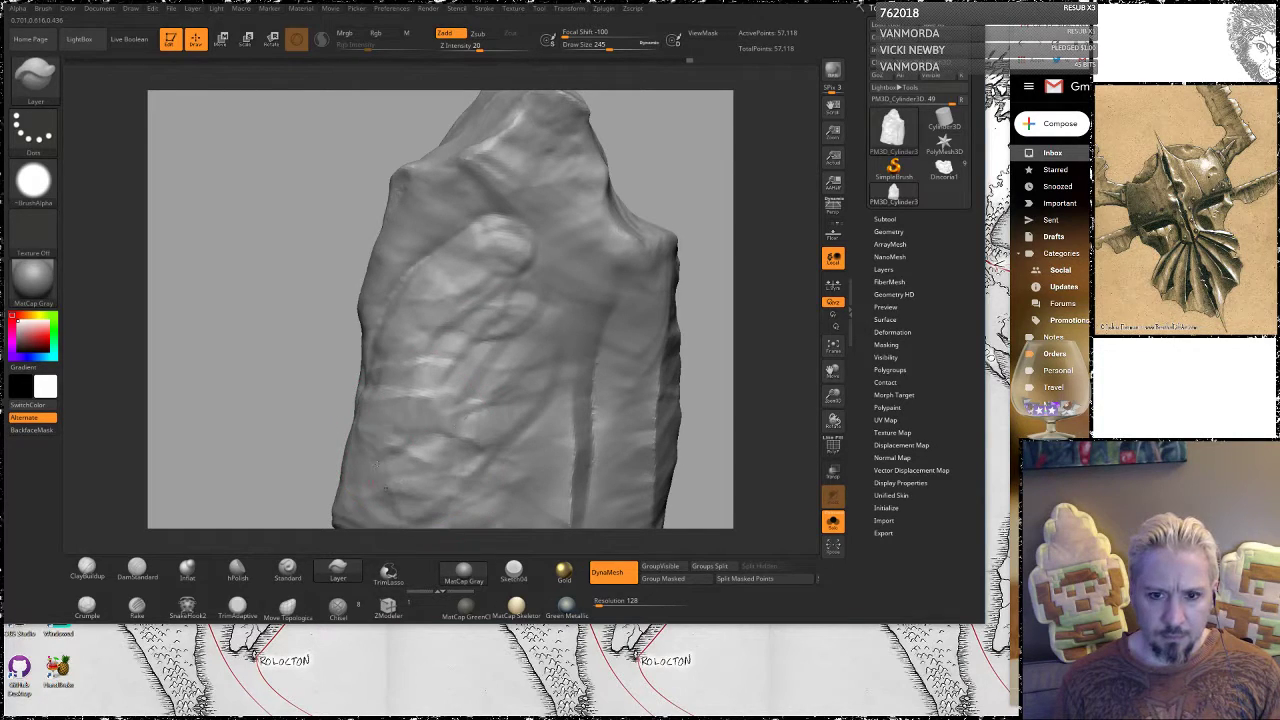
pyautogui.moveTo(455, 345)
pyautogui.mouseDown()
pyautogui.moveTo(528, 300)
pyautogui.moveTo(556, 262)
pyautogui.mouseUp()
pyautogui.moveTo(480, 365); pyautogui.dragTo(440, 410)
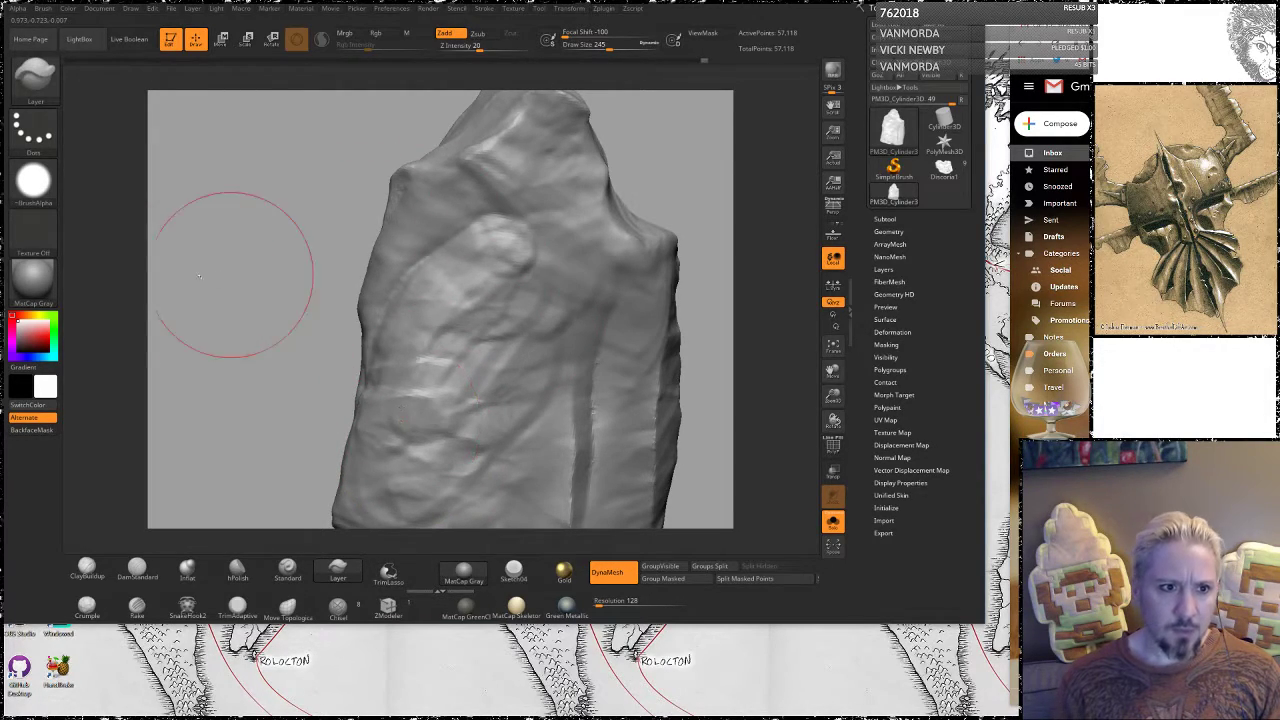
# Try a Layer brush stroke with Alpha 27 around the edge of the ridged face, and undo it
pyautogui.click(59, 183)
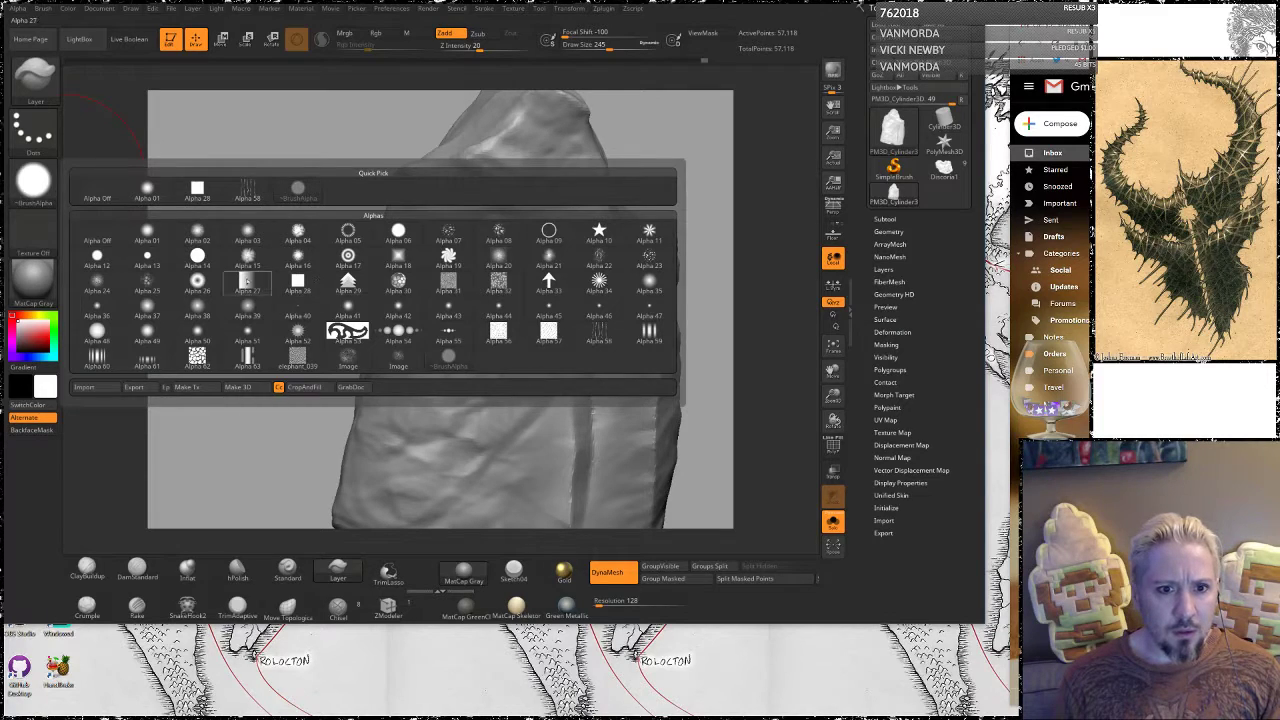
pyautogui.click(247, 283)
pyautogui.moveTo(560, 290); pyautogui.dragTo(515, 445)
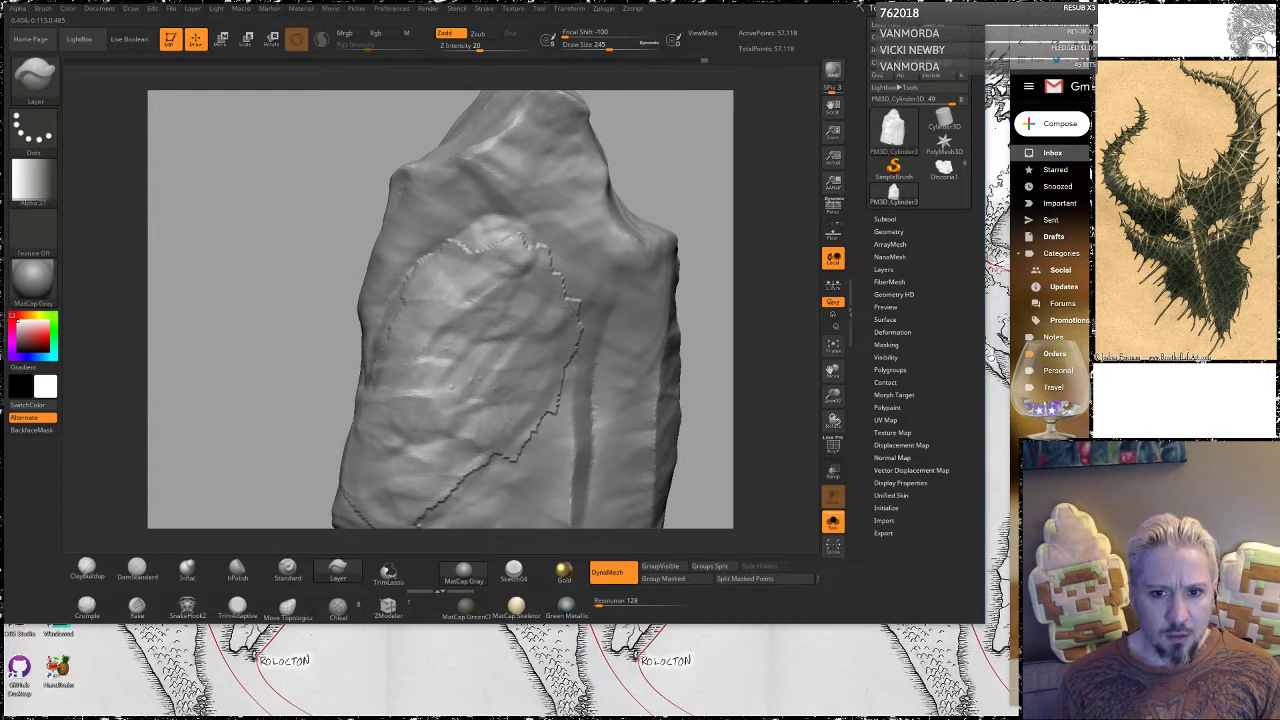
pyautogui.hotkey('ctrl', 'z')
# Apply Alpha 04 to the Layer brush and stroke rough stone texture over the ridged face and the peak
pyautogui.click(47, 183)
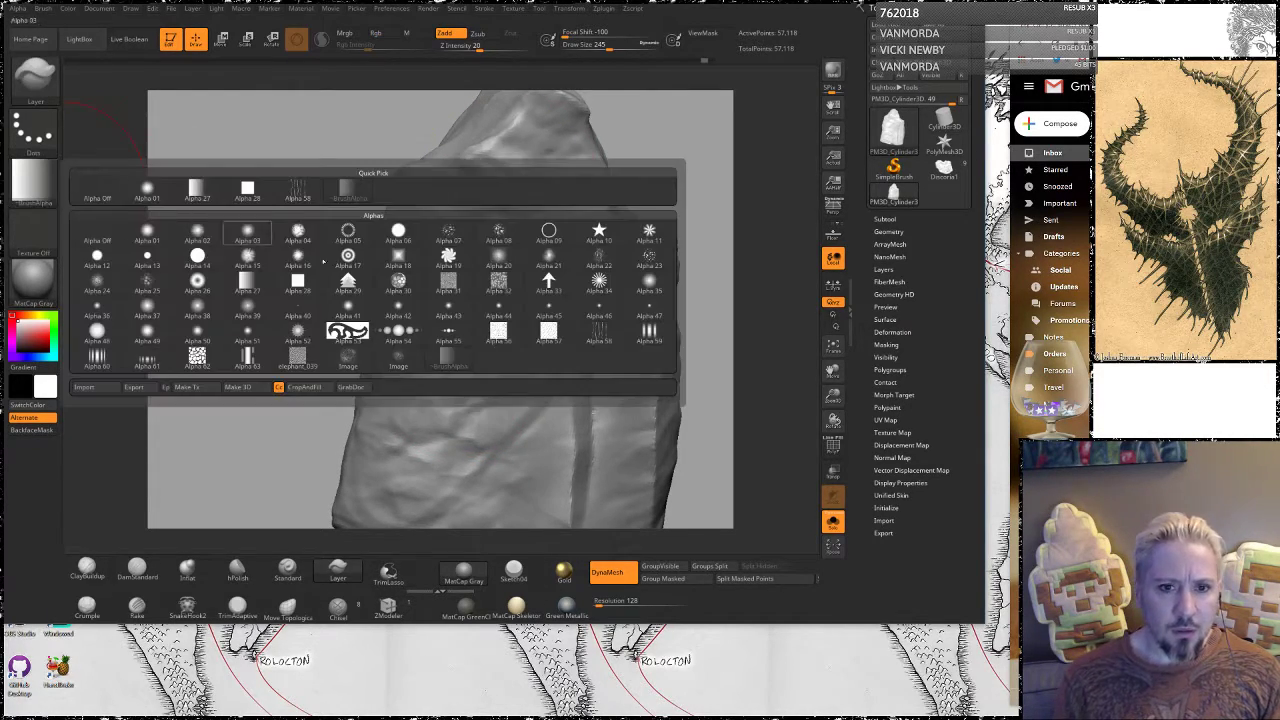
pyautogui.click(298, 232)
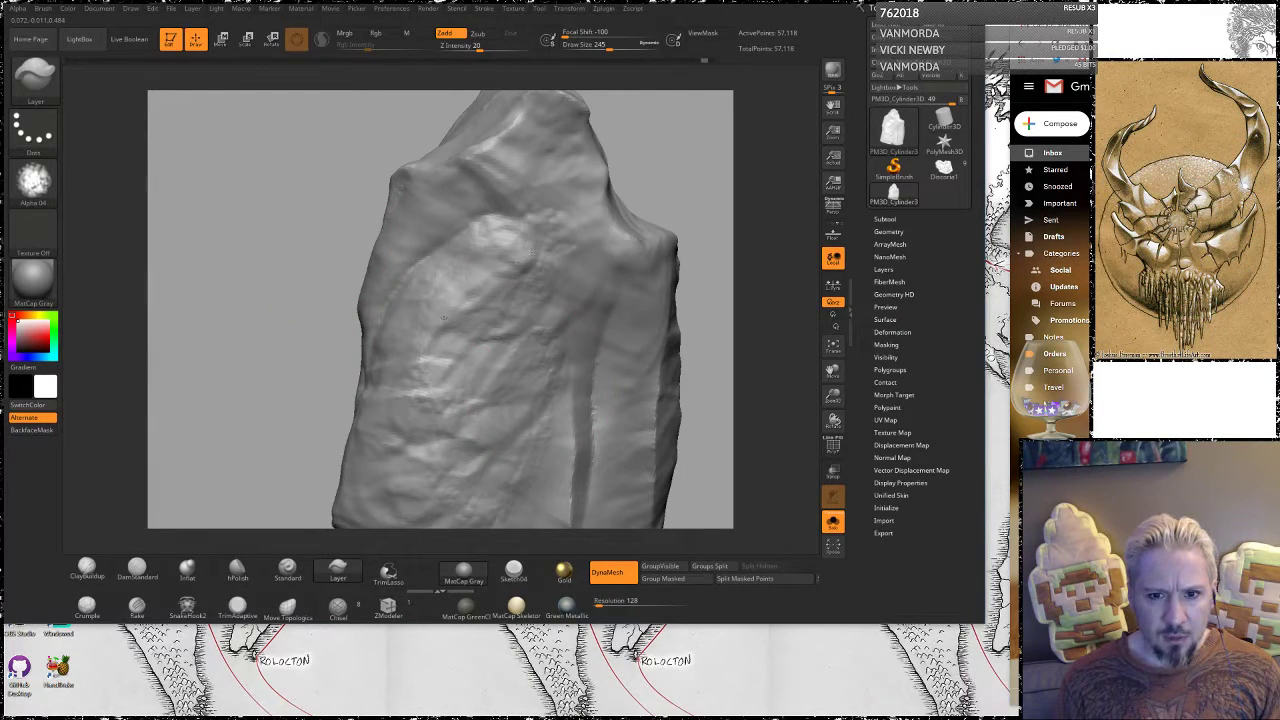
pyautogui.moveTo(537, 192); pyautogui.dragTo(505, 158)
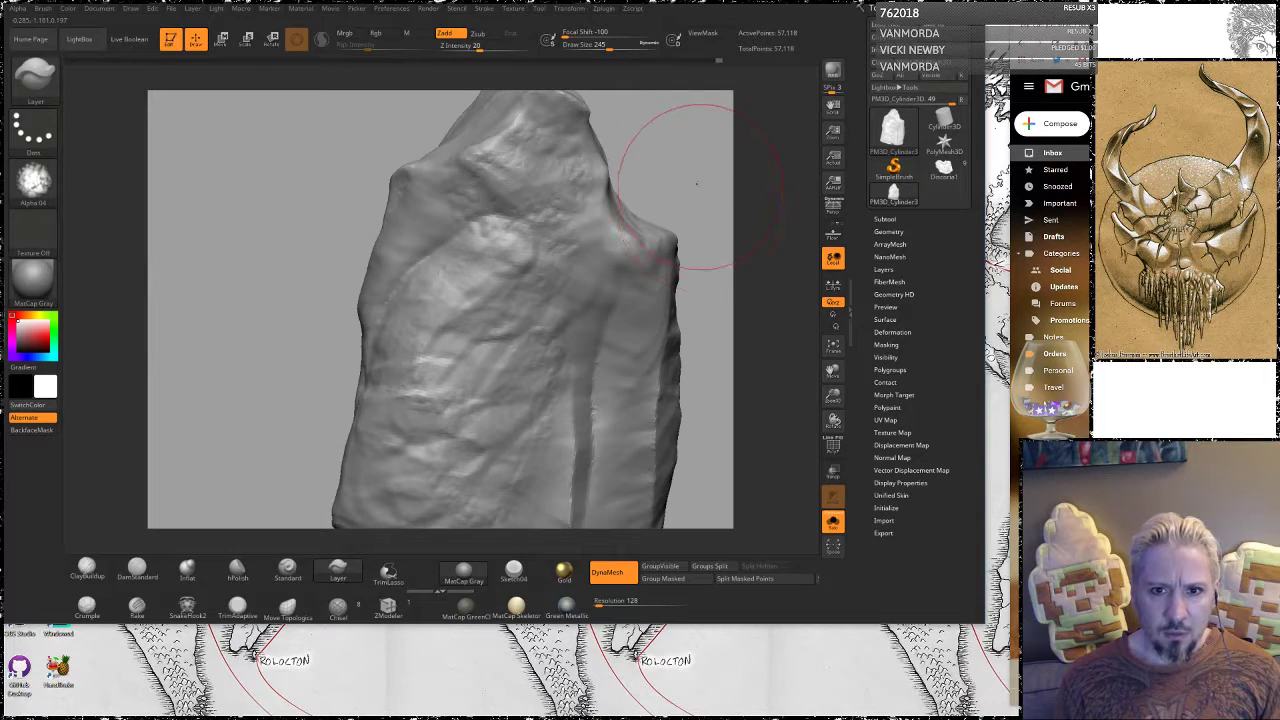
# Add finer stone texture to the ridged face with the Layer brush, using Alpha 22 and Alpha 12
pyautogui.keyDown('alt'); pyautogui.moveTo(697, 184); pyautogui.dragTo(590, 222); pyautogui.keyUp('alt')
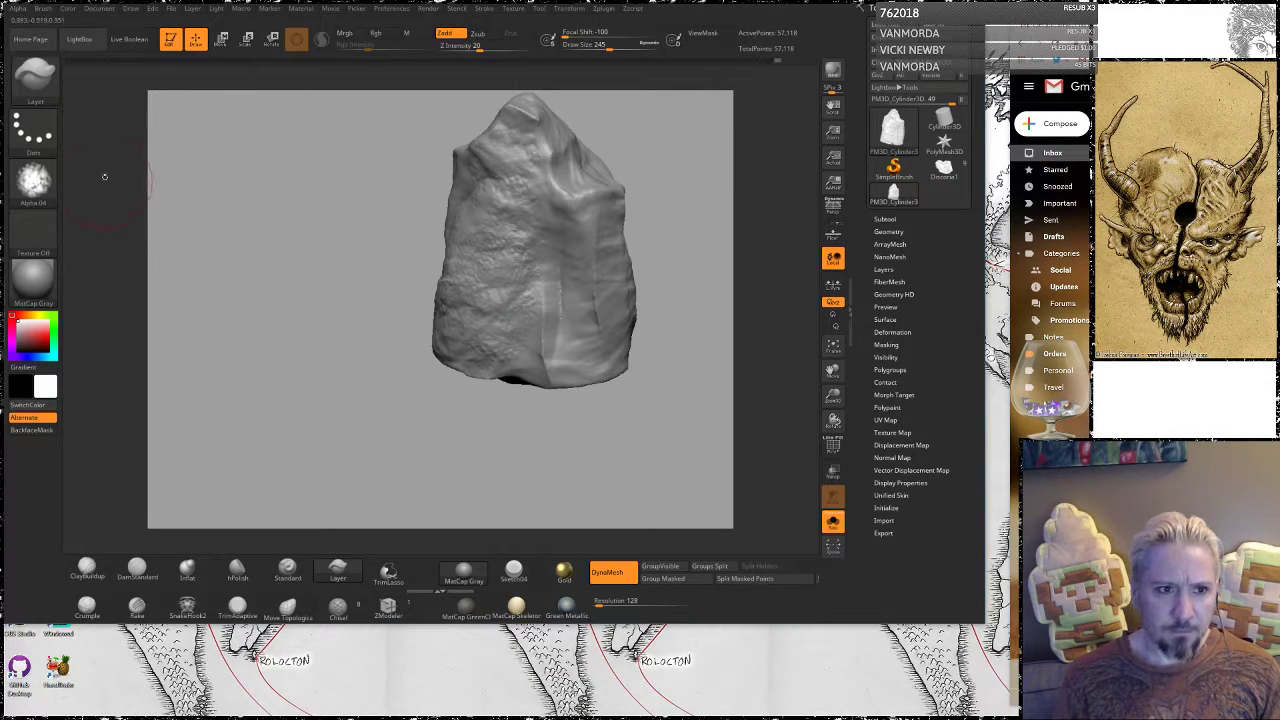
pyautogui.click(35, 178)
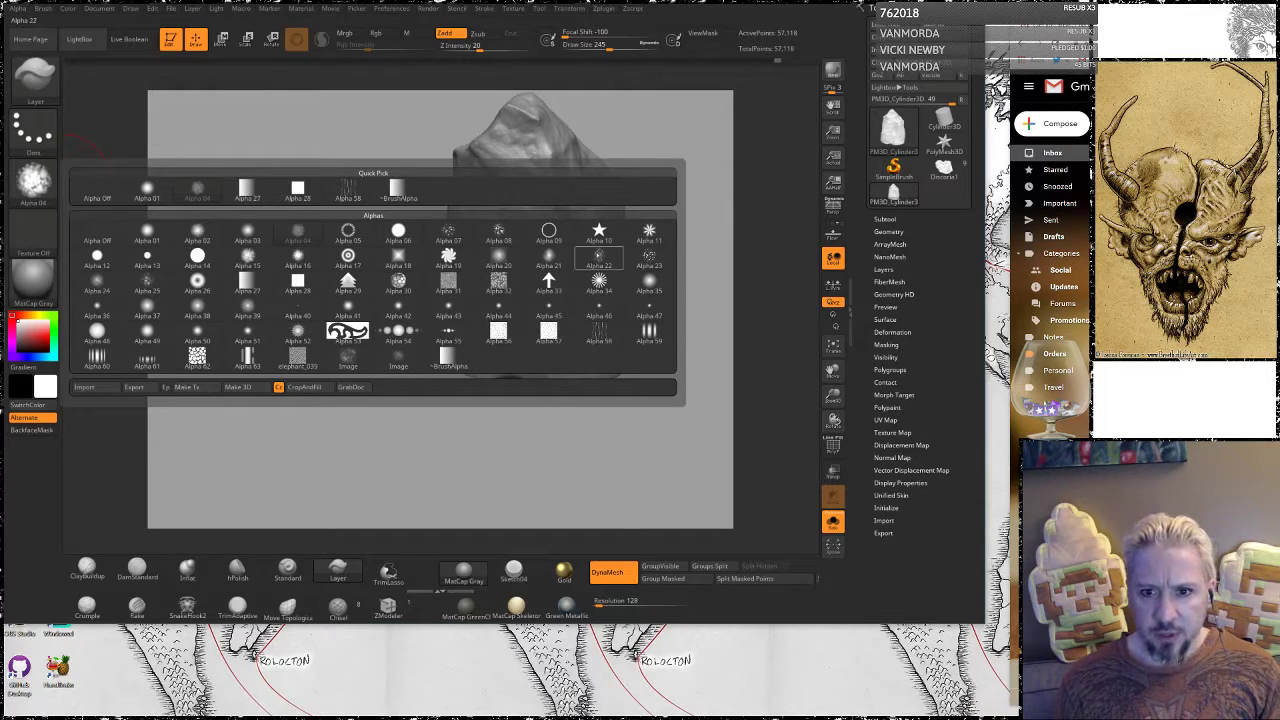
pyautogui.click(598, 257)
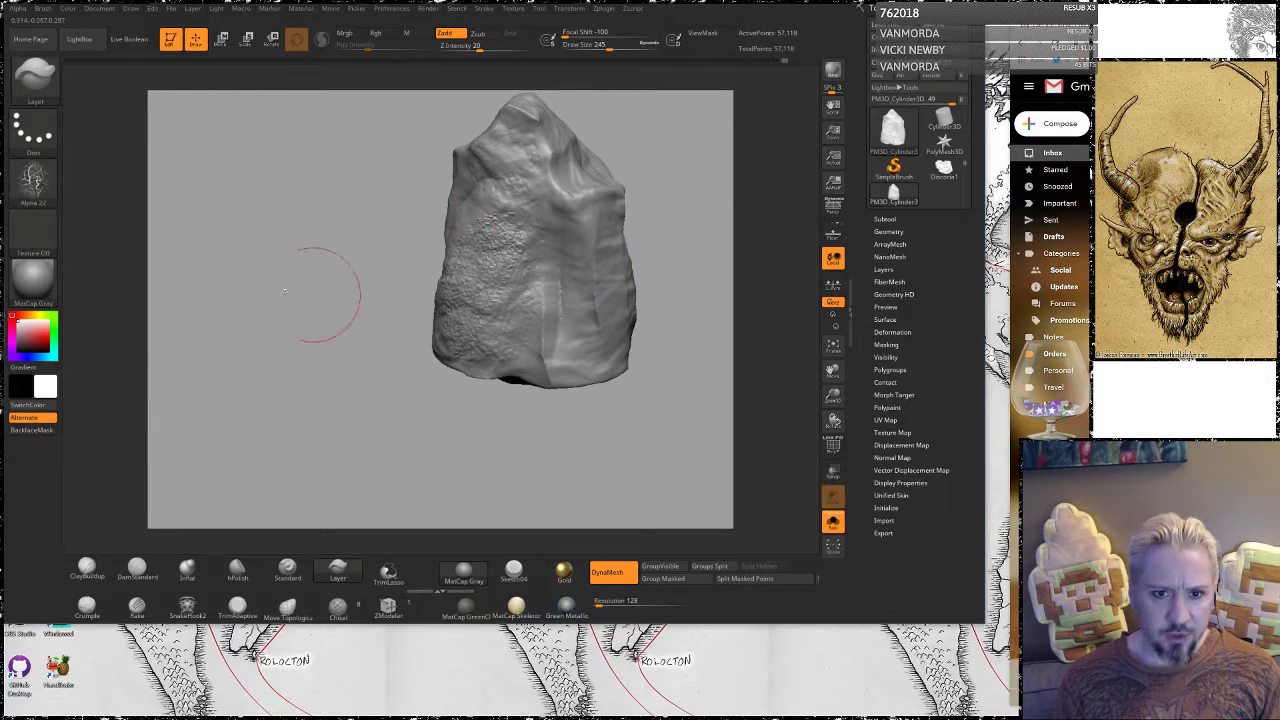
pyautogui.click(35, 178)
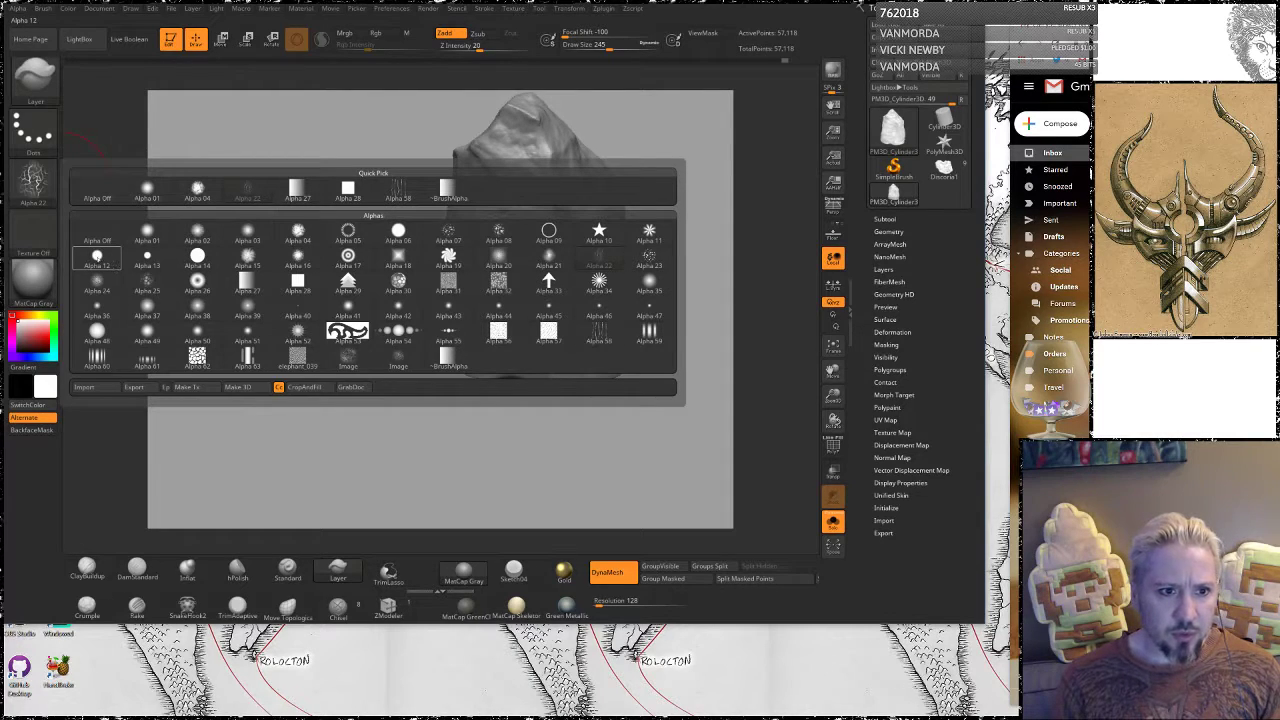
pyautogui.click(97, 257)
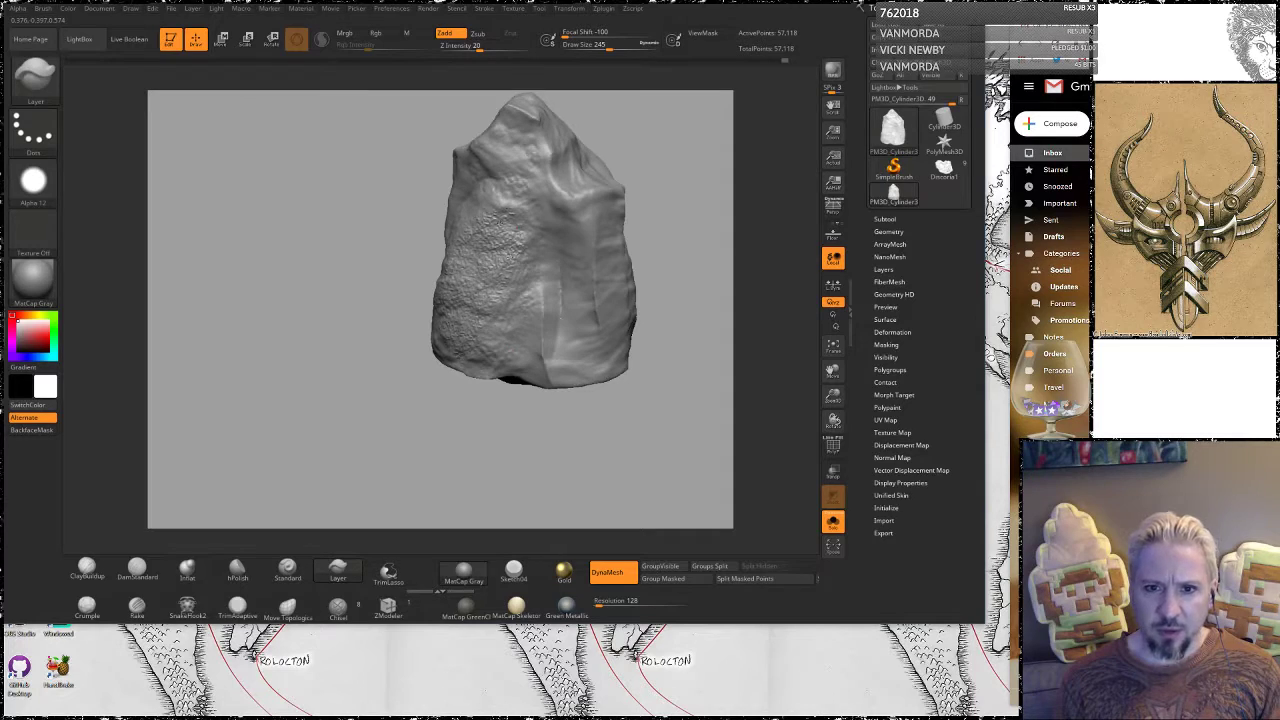
pyautogui.moveTo(651, 177)
pyautogui.mouseDown()
pyautogui.moveTo(640, 210)
pyautogui.moveTo(664, 238)
pyautogui.moveTo(367, 457)
pyautogui.mouseUp()
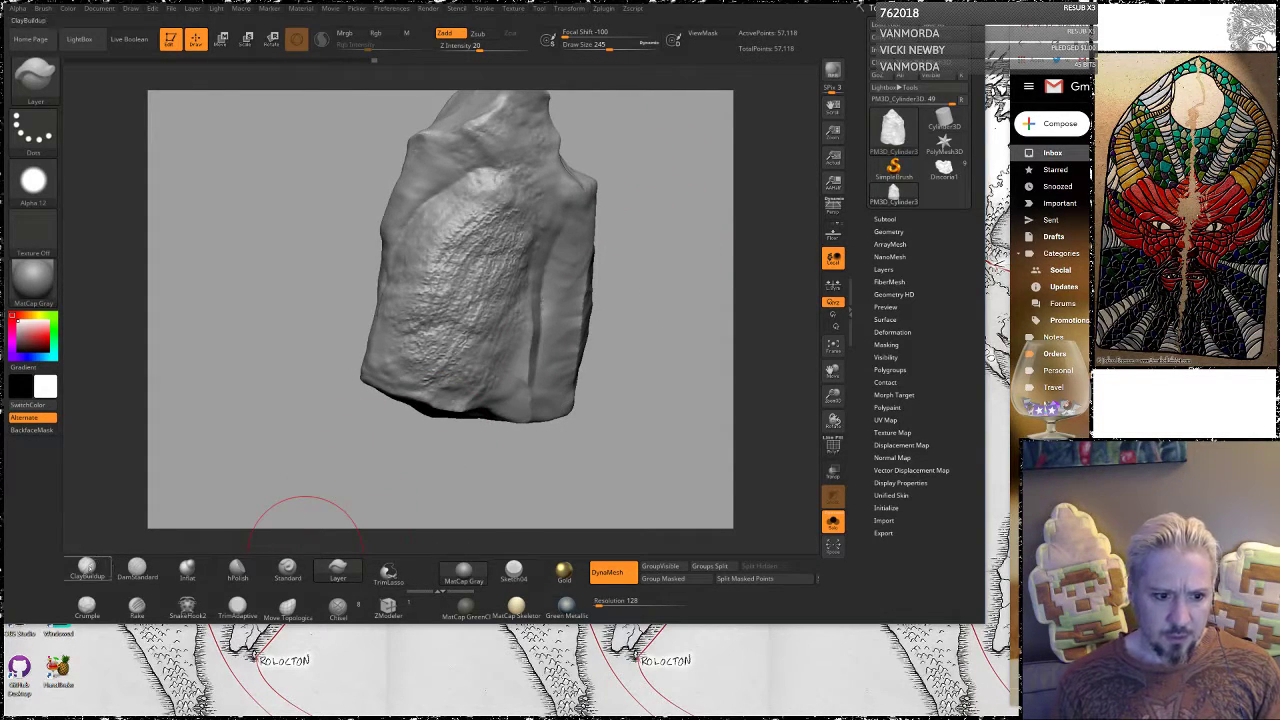
# Crease the ridged face with the Crumple brush at draw size 245, and remesh the rock with DynaMesh at resolution 128
pyautogui.click(87, 605)
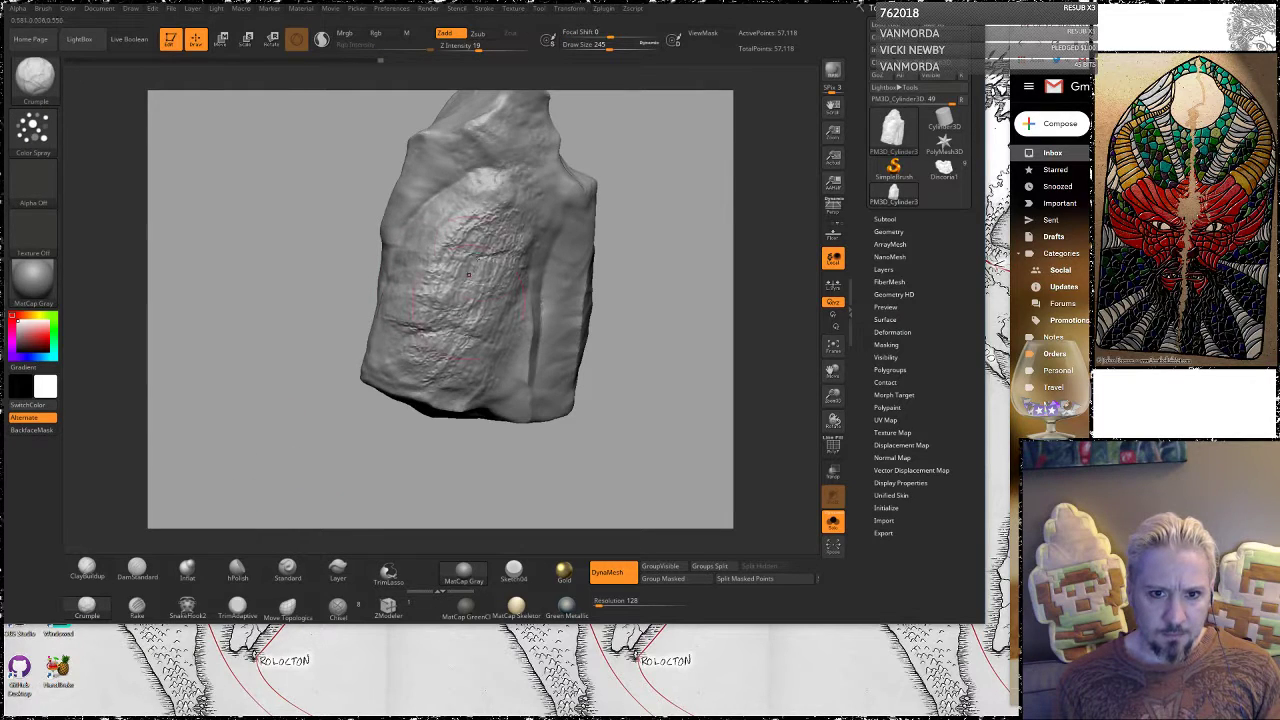
pyautogui.moveTo(469, 275)
pyautogui.mouseDown()
pyautogui.moveTo(485, 226)
pyautogui.moveTo(505, 240)
pyautogui.moveTo(498, 232)
pyautogui.mouseUp()
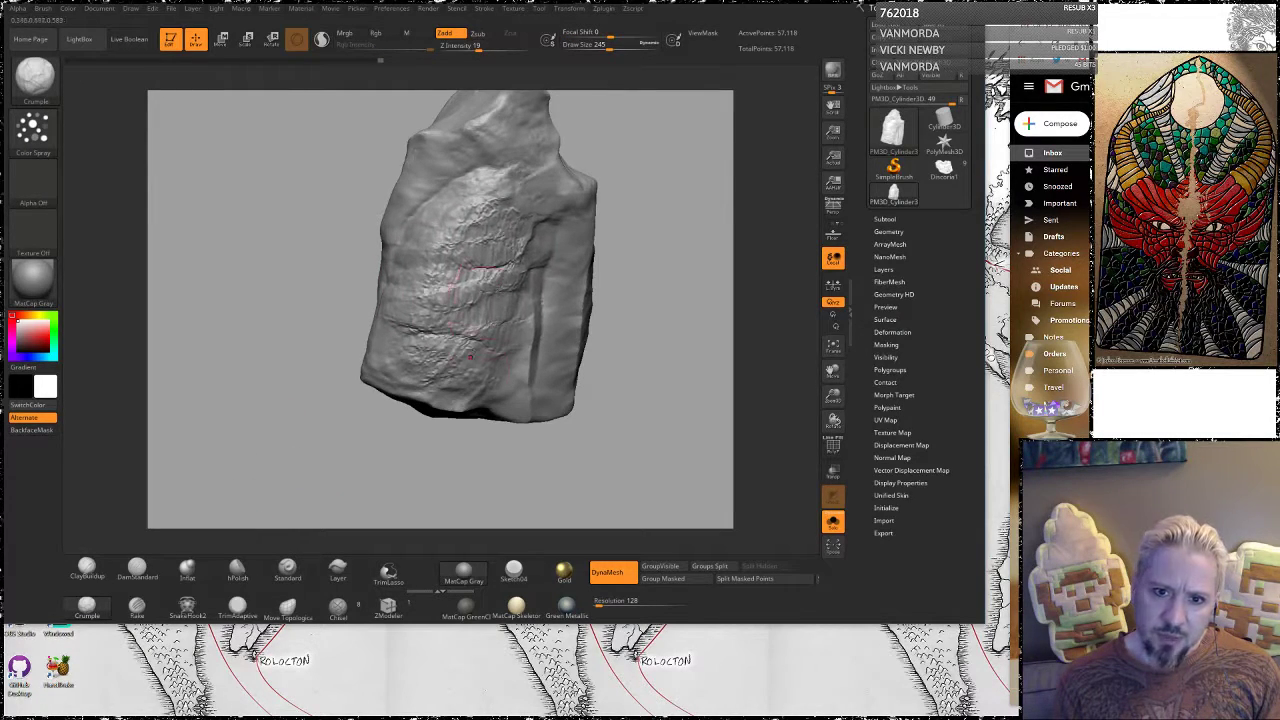
pyautogui.moveTo(470, 357)
pyautogui.mouseDown()
pyautogui.moveTo(415, 352)
pyautogui.moveTo(470, 358)
pyautogui.moveTo(445, 360)
pyautogui.mouseUp()
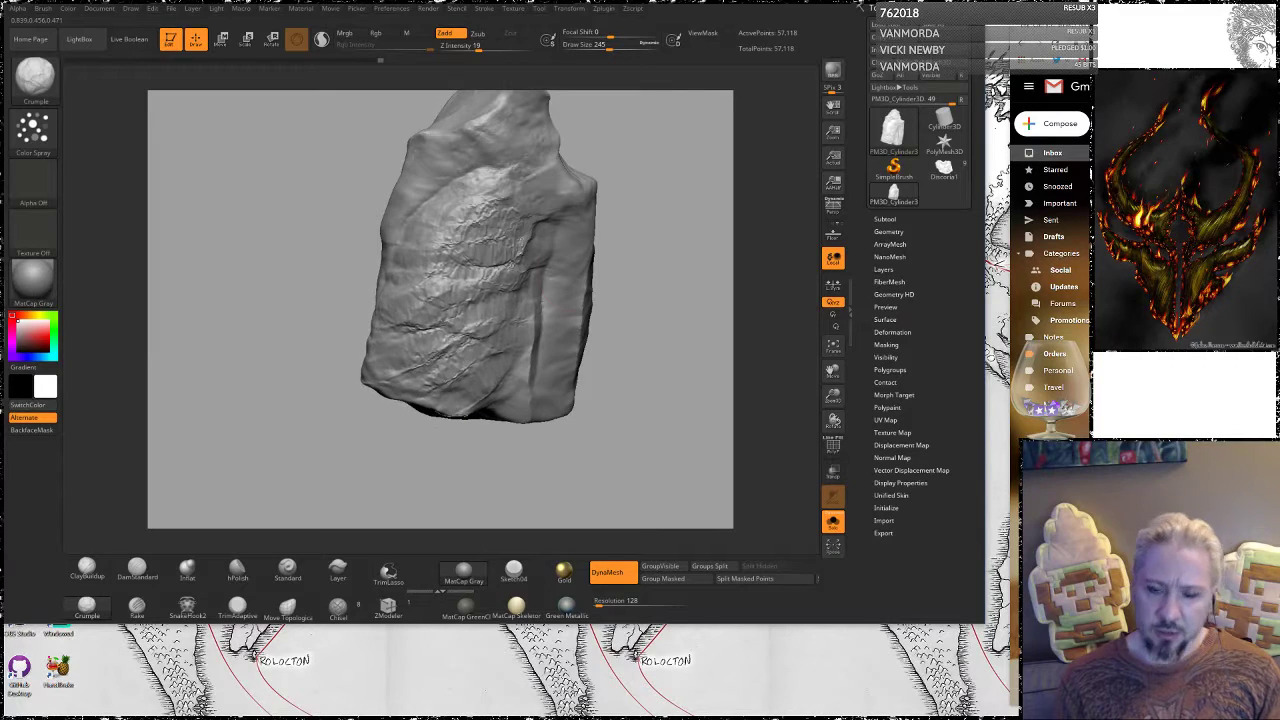
pyautogui.moveTo(665, 232)
pyautogui.mouseDown()
pyautogui.moveTo(691, 246)
pyautogui.moveTo(620, 186)
pyautogui.moveTo(689, 251)
pyautogui.moveTo(645, 240)
pyautogui.mouseUp()
pyautogui.keyDown('ctrl'); pyautogui.moveTo(680, 447); pyautogui.dragTo(658, 406); pyautogui.keyUp('ctrl')
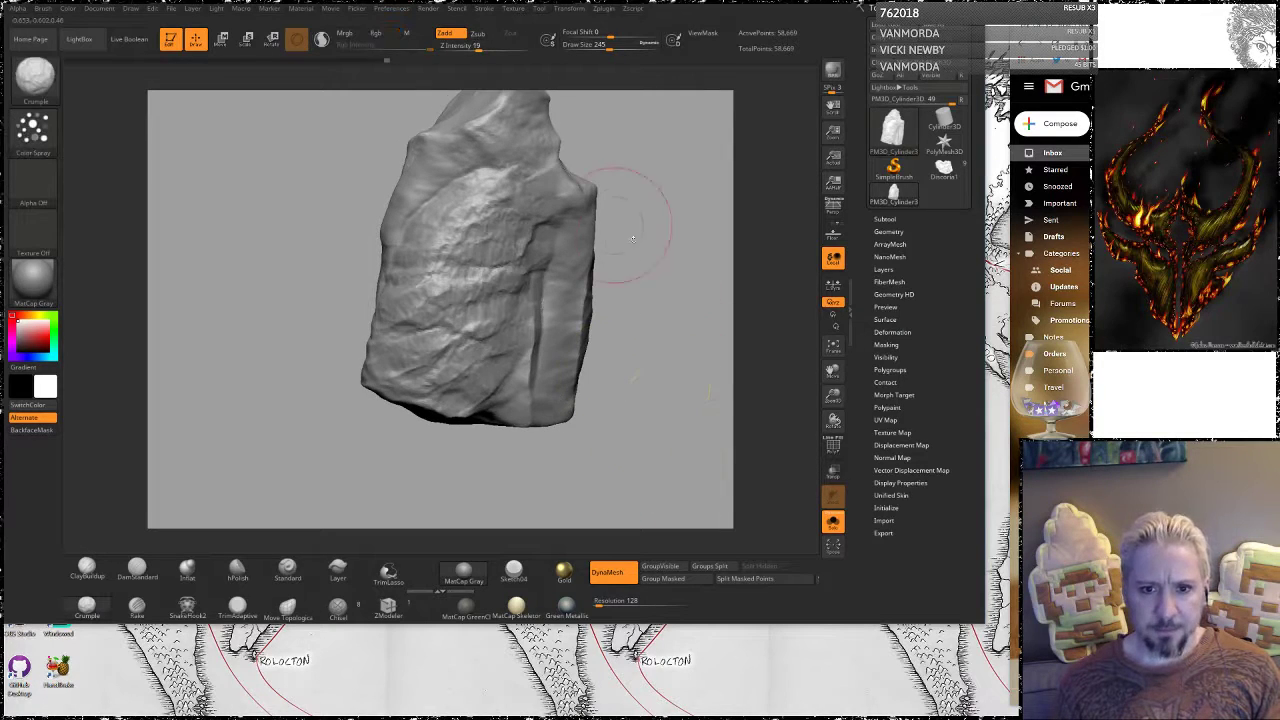
# Polish parts of the creased face into flatter planes with the hPolish brush at draw size 149
pyautogui.moveTo(674, 361)
pyautogui.keyDown('alt'); pyautogui.mouseDown()
pyautogui.moveTo(643, 394)
pyautogui.moveTo(665, 405)
pyautogui.mouseUp(); pyautogui.keyUp('alt')
pyautogui.moveTo(640, 348)
pyautogui.mouseDown()
pyautogui.moveTo(682, 348)
pyautogui.moveTo(655, 350)
pyautogui.moveTo(656, 436)
pyautogui.mouseUp()
pyautogui.click(236, 567)
pyautogui.press('space')
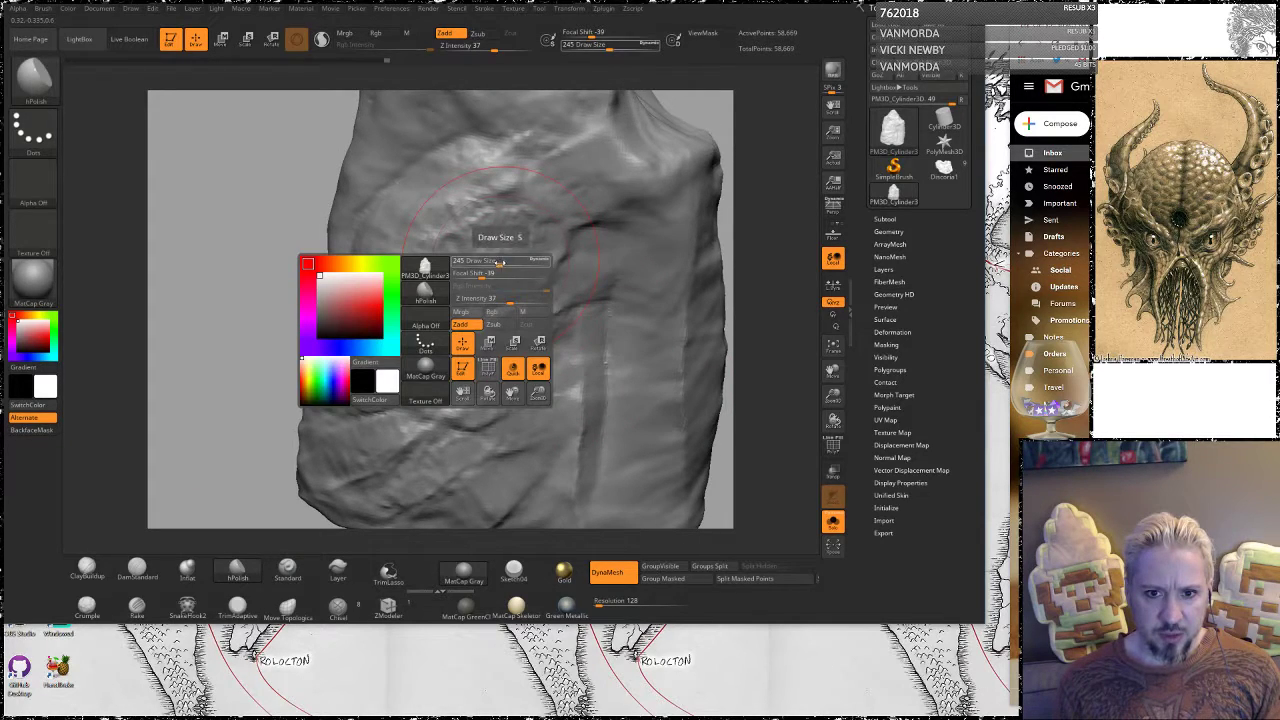
pyautogui.moveTo(500, 262); pyautogui.dragTo(488, 262)
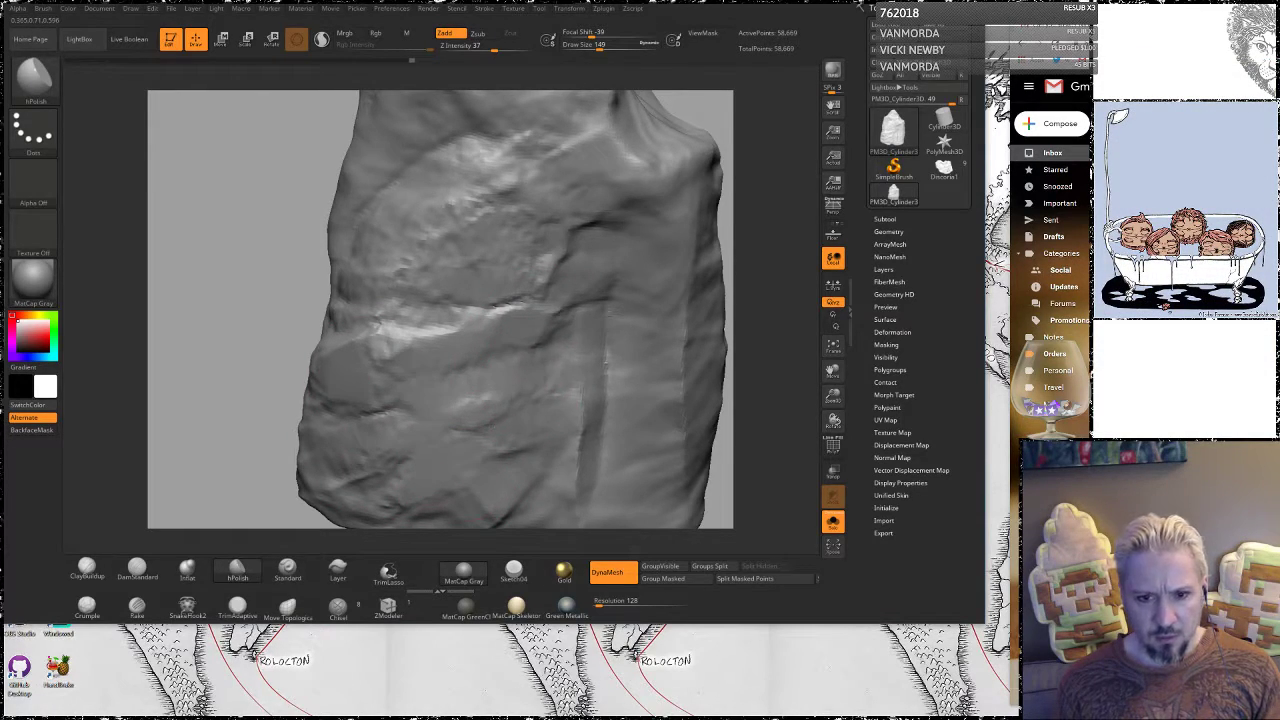
# Flatten the shoulder beside the peak with the TrimAdaptive brush at Z intensity 100 and draw size 149
pyautogui.click(237, 605)
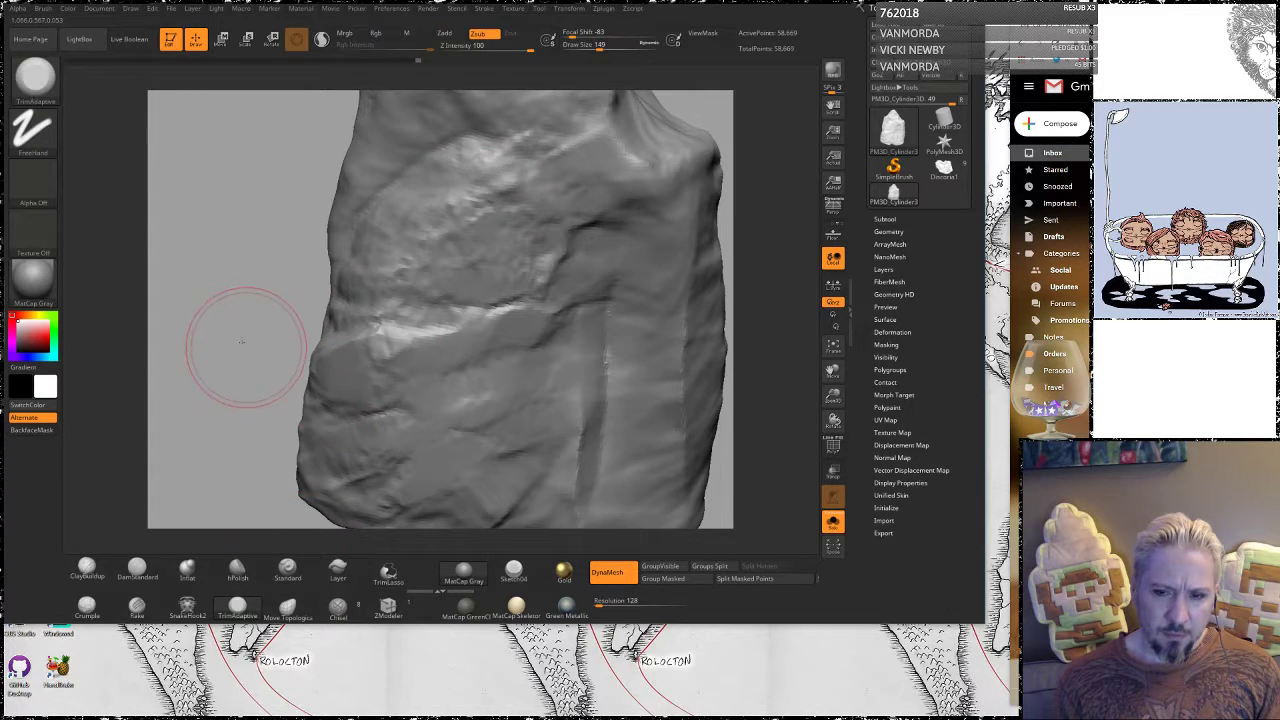
pyautogui.moveTo(243, 343); pyautogui.dragTo(594, 164)
pyautogui.moveTo(686, 123); pyautogui.dragTo(706, 142)
pyautogui.moveTo(600, 148)
pyautogui.mouseDown()
pyautogui.moveTo(603, 176)
pyautogui.moveTo(636, 170)
pyautogui.moveTo(648, 148)
pyautogui.moveTo(640, 162)
pyautogui.mouseUp()
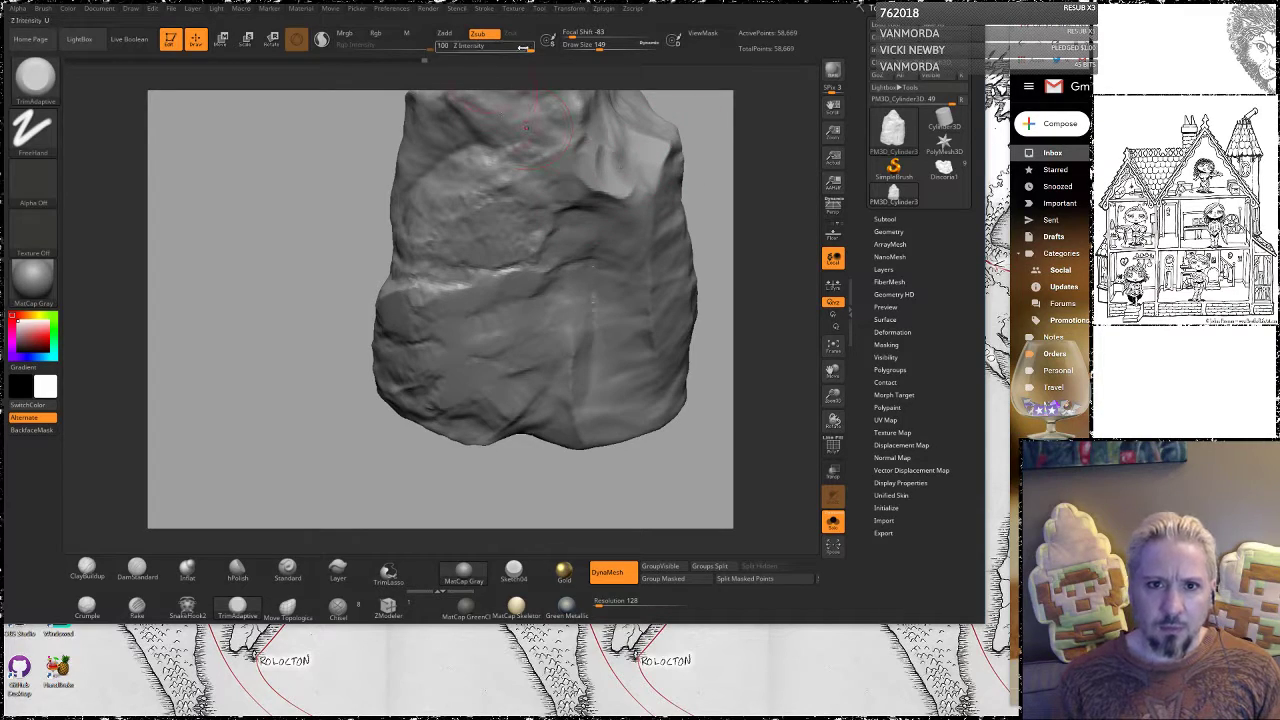
# Lower the TrimAdaptive brush to Z intensity 25 and trim facets around the peak
pyautogui.moveTo(530, 49); pyautogui.dragTo(521, 50)
pyautogui.moveTo(286, 143)
pyautogui.mouseDown()
pyautogui.moveTo(277, 291)
pyautogui.moveTo(440, 230)
pyautogui.moveTo(514, 240)
pyautogui.mouseUp()
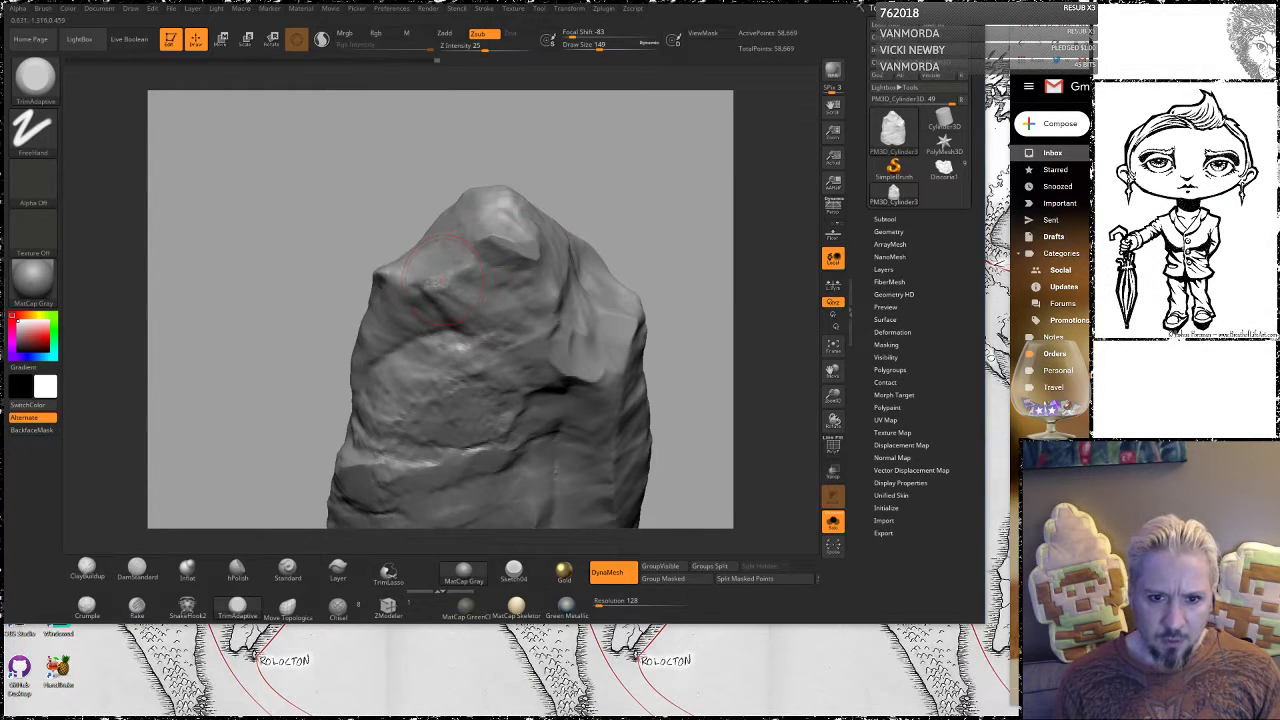
pyautogui.moveTo(365, 196); pyautogui.dragTo(372, 275)
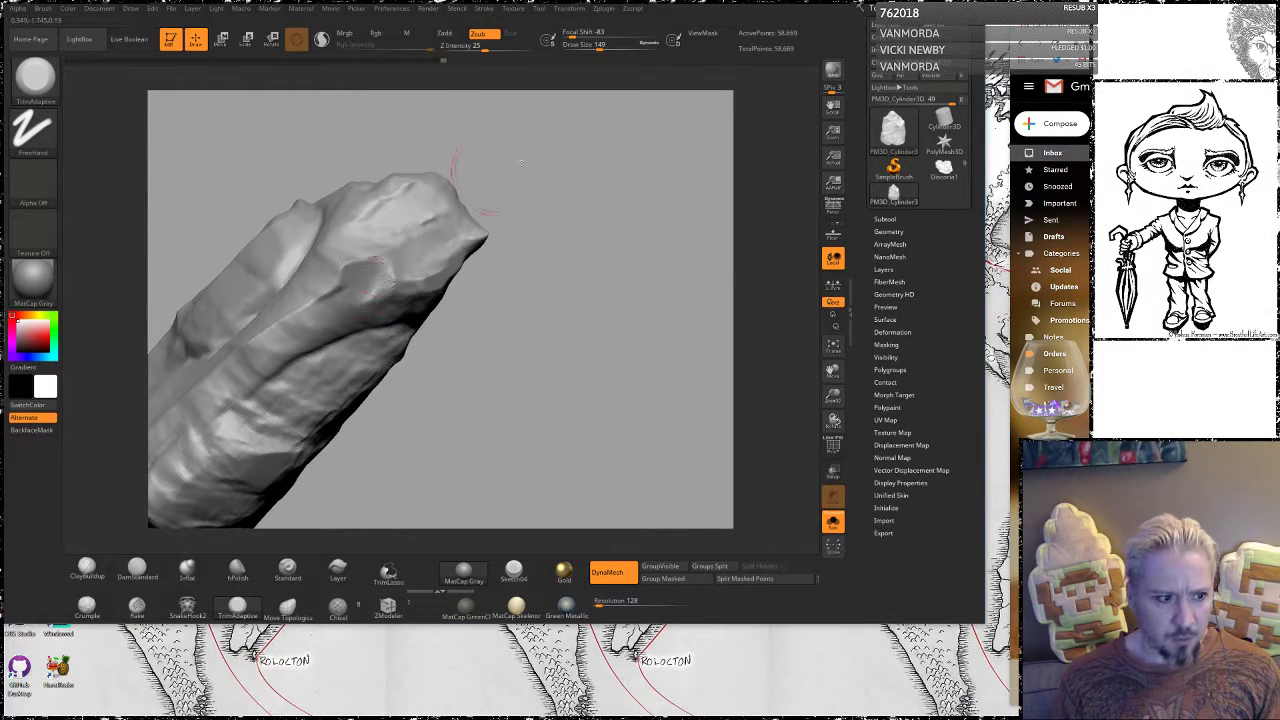
pyautogui.moveTo(586, 212)
pyautogui.mouseDown()
pyautogui.moveTo(543, 209)
pyautogui.moveTo(551, 217)
pyautogui.moveTo(390, 340)
pyautogui.moveTo(415, 312)
pyautogui.mouseUp()
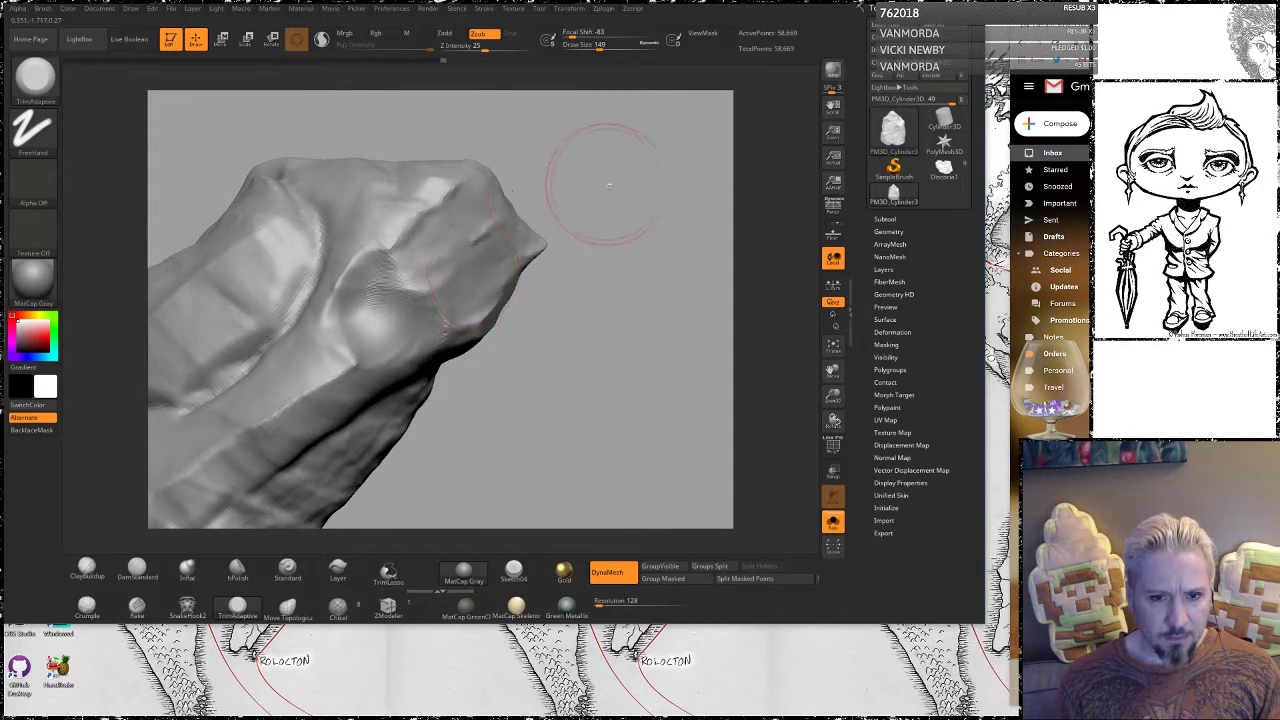
pyautogui.moveTo(609, 185); pyautogui.dragTo(443, 83)
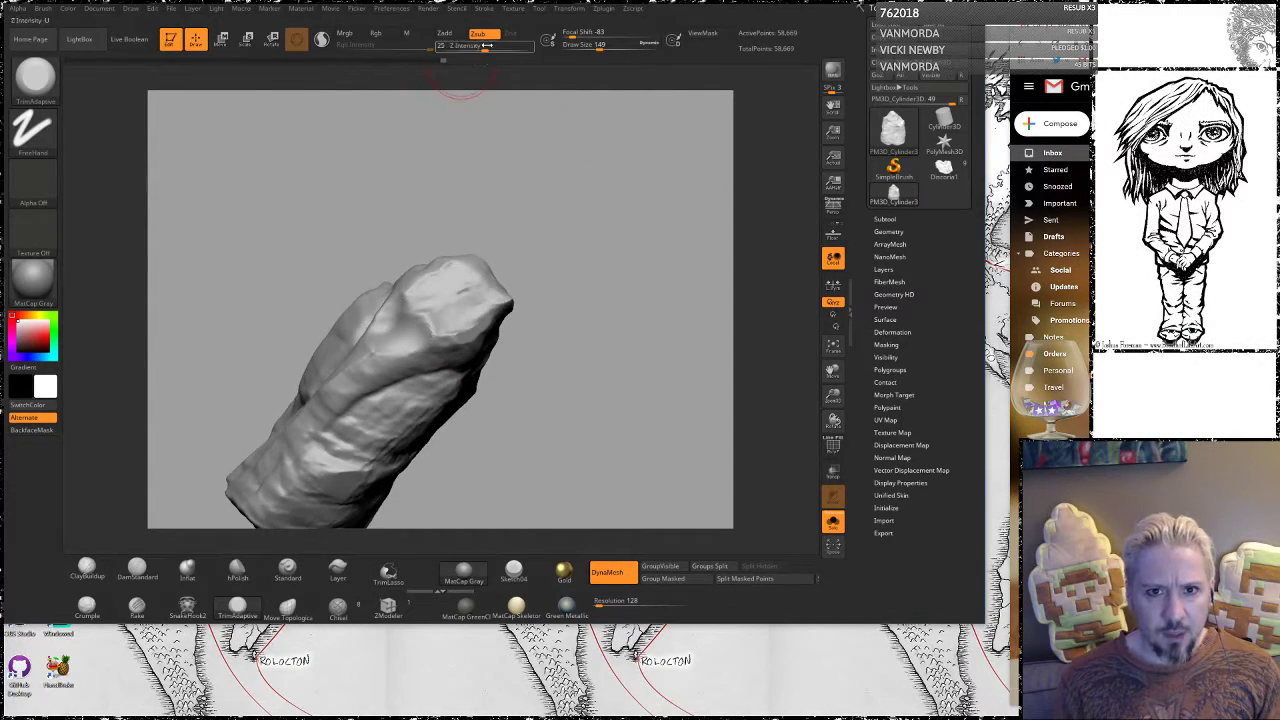
# Reduce TrimAdaptive to Z intensity 10 and draw size 104, and lightly trim the knob below the peak
pyautogui.moveTo(487, 45); pyautogui.dragTo(466, 48)
pyautogui.moveTo(521, 190); pyautogui.dragTo(578, 236)
pyautogui.moveTo(528, 305)
pyautogui.keyDown('alt'); pyautogui.mouseDown()
pyautogui.moveTo(537, 364)
pyautogui.moveTo(470, 345)
pyautogui.mouseUp(); pyautogui.keyUp('alt')
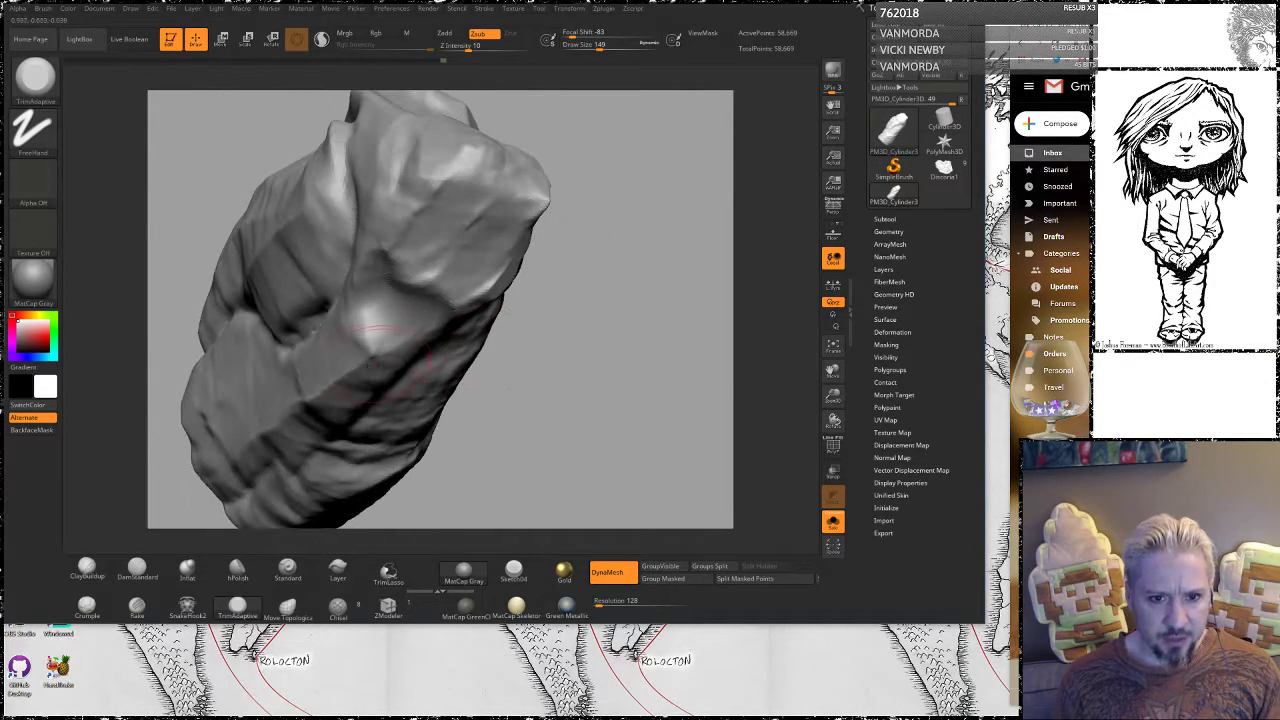
pyautogui.press('space')
pyautogui.moveTo(369, 358); pyautogui.dragTo(368, 356)
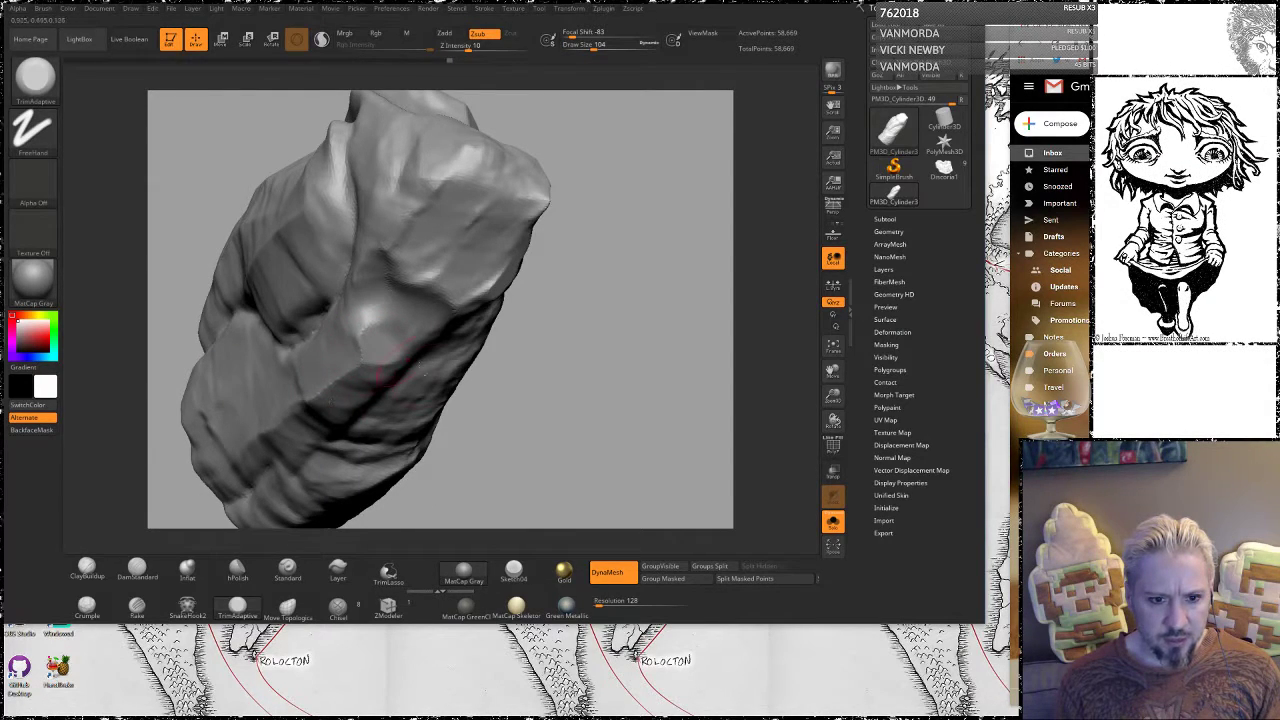
# Cut flat facets into the knob and the faces of the peak with the Planar brush at draw size 104
pyautogui.press('b')
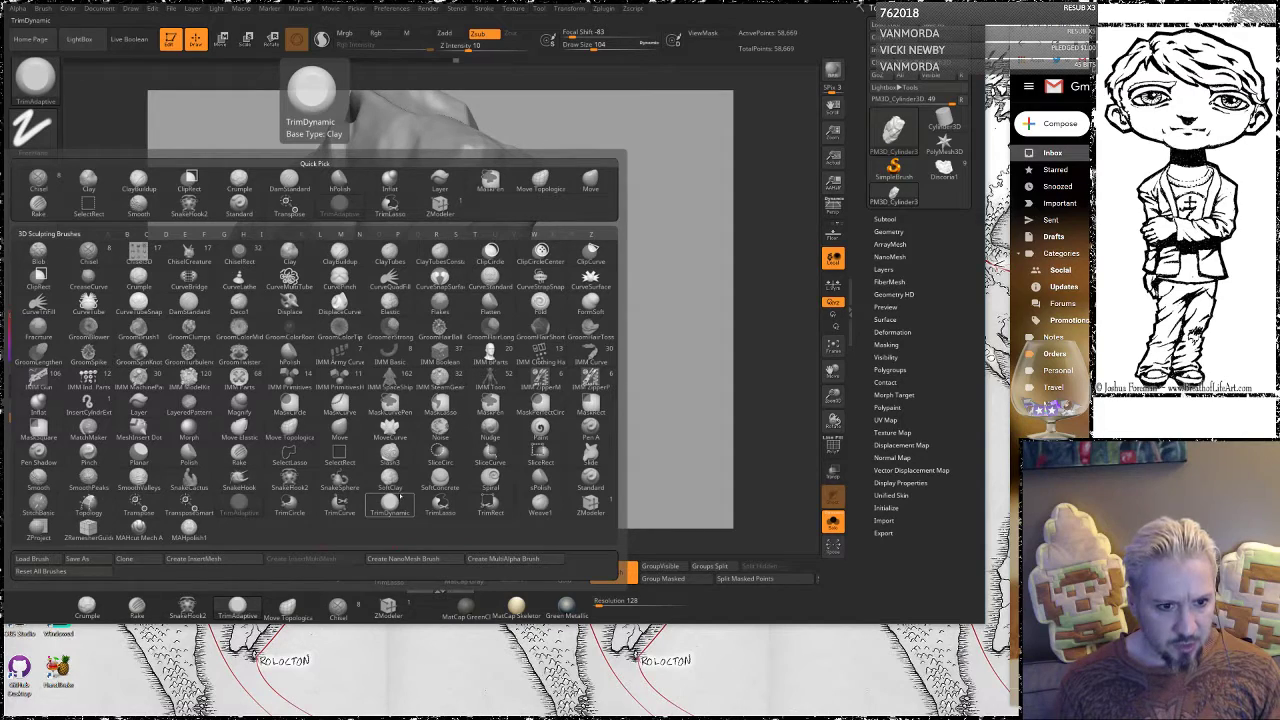
pyautogui.click(139, 455)
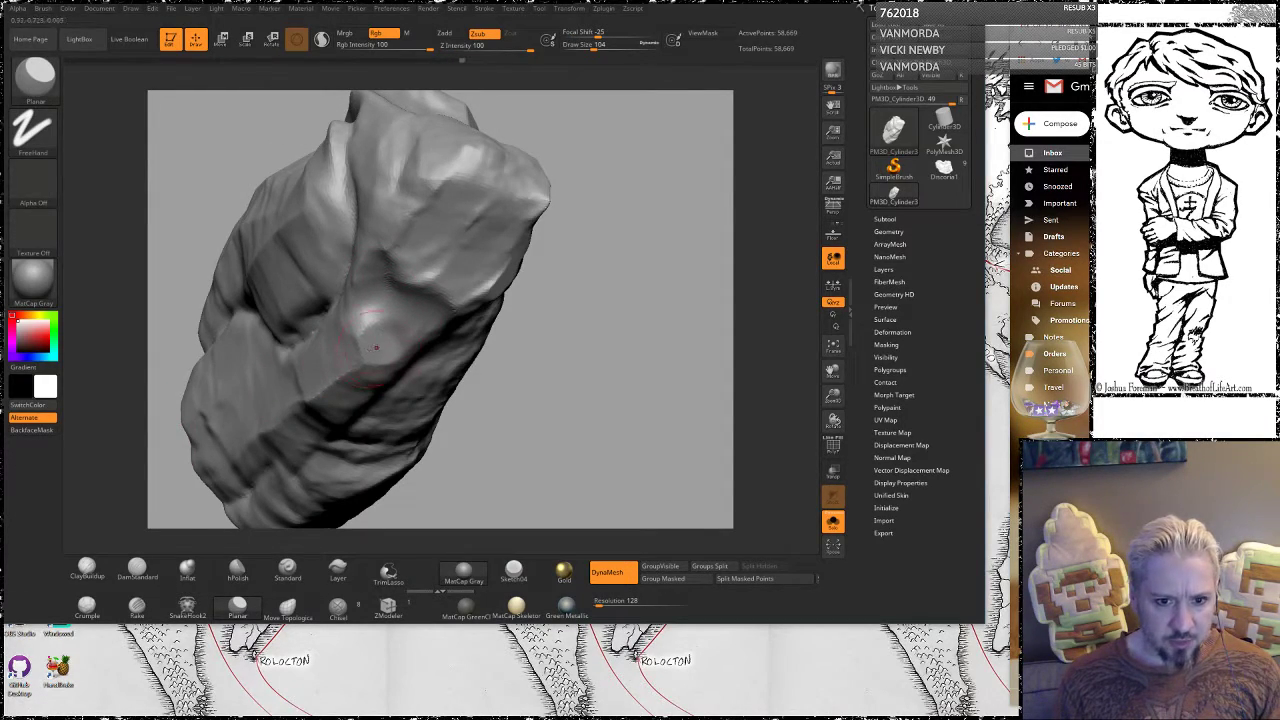
pyautogui.moveTo(388, 330); pyautogui.dragTo(405, 321)
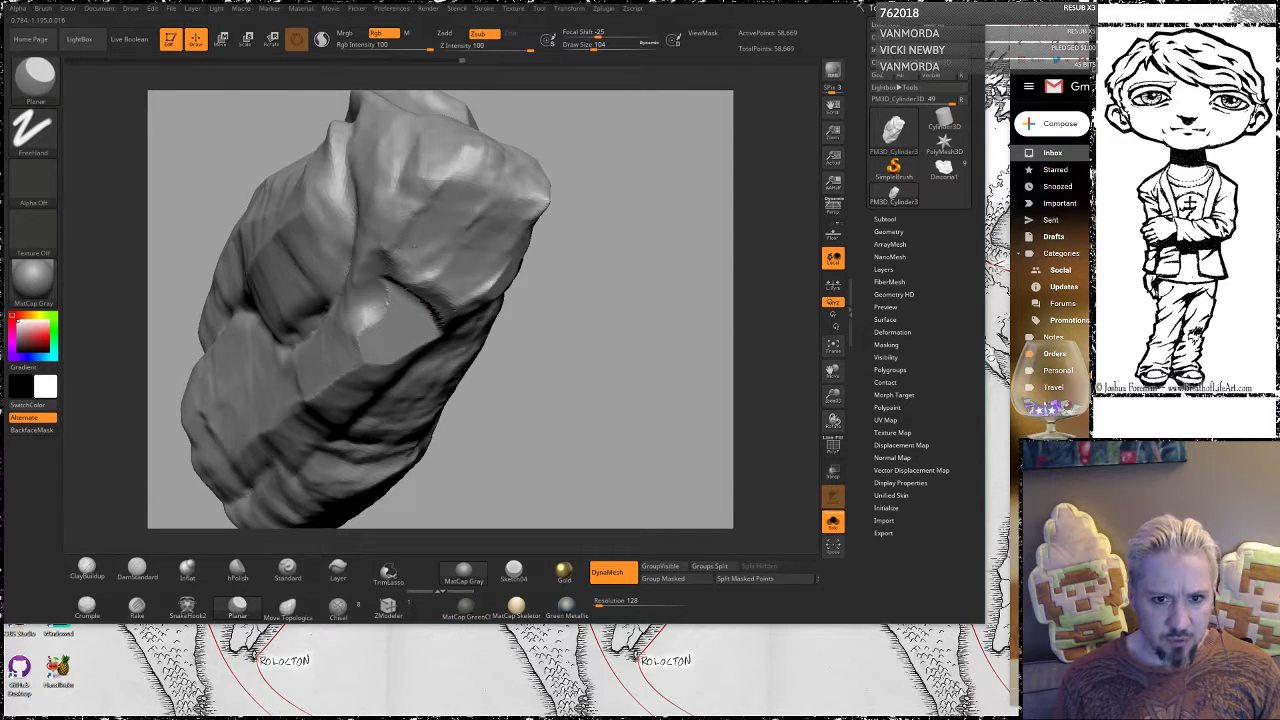
pyautogui.moveTo(414, 246)
pyautogui.mouseDown()
pyautogui.moveTo(435, 207)
pyautogui.moveTo(424, 278)
pyautogui.moveTo(436, 184)
pyautogui.mouseUp()
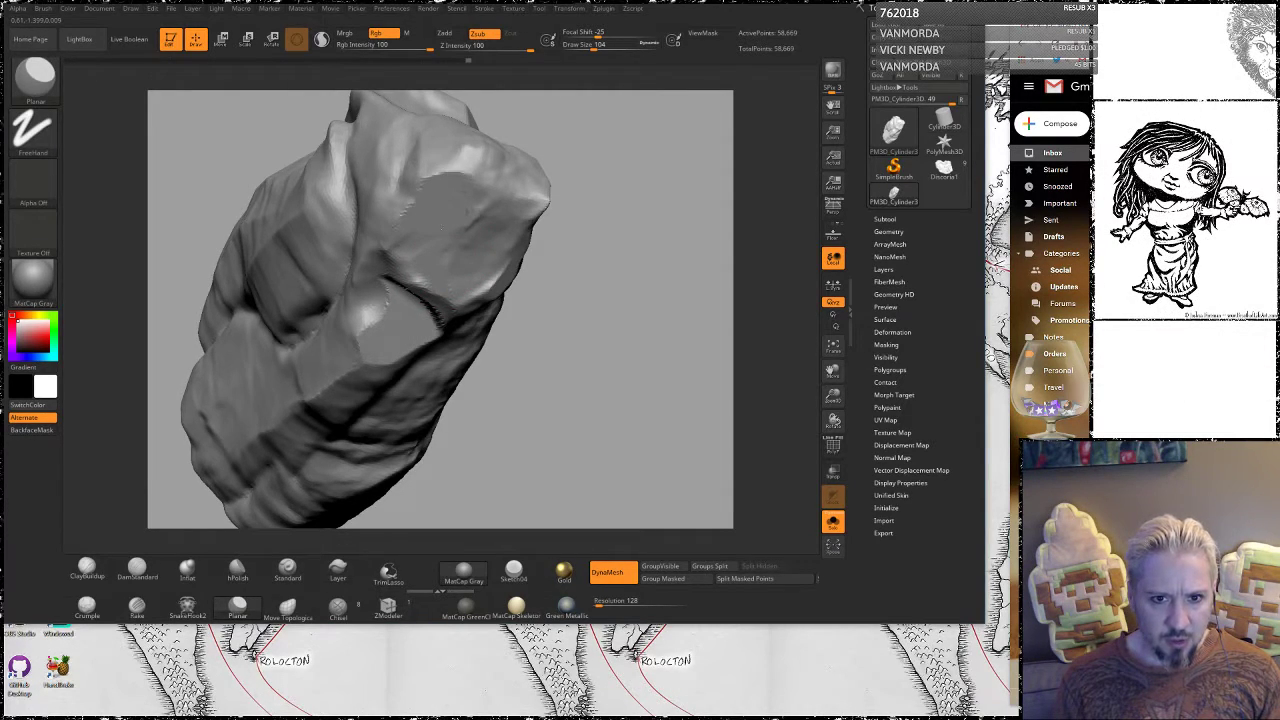
pyautogui.moveTo(600, 300); pyautogui.dragTo(640, 390)
pyautogui.moveTo(488, 252); pyautogui.dragTo(486, 187)
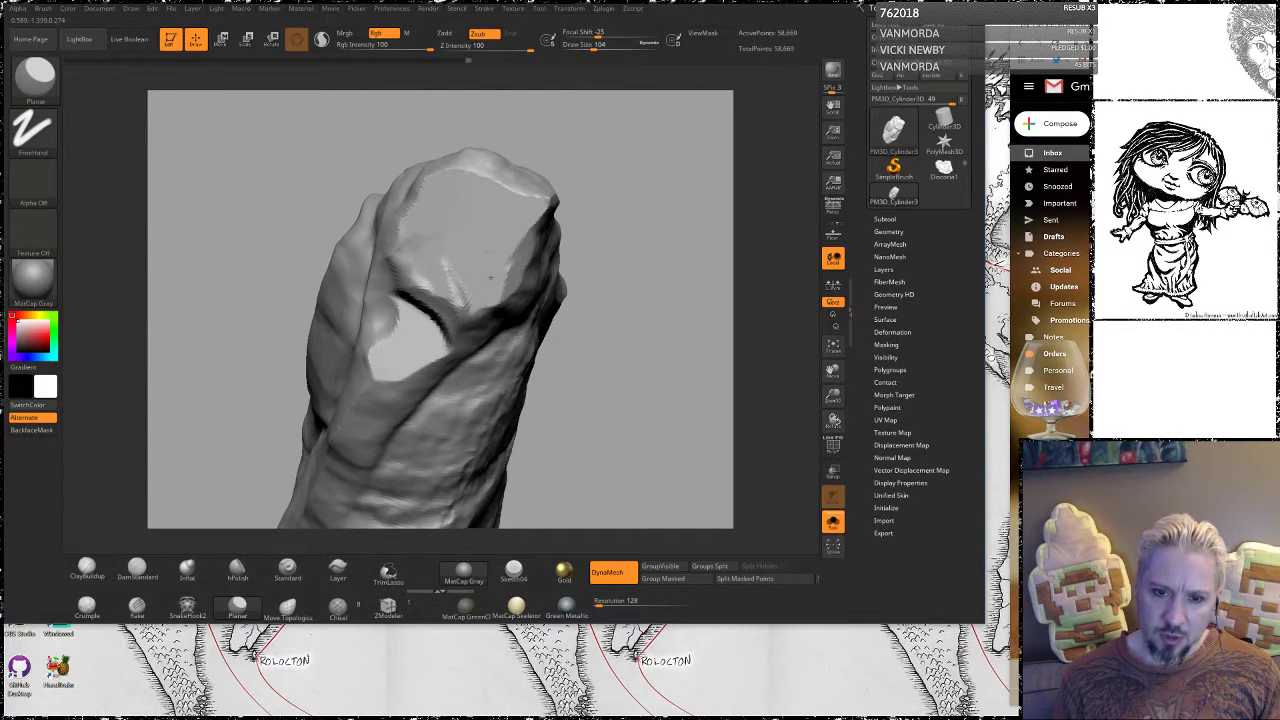
pyautogui.moveTo(640, 280)
pyautogui.mouseDown()
pyautogui.moveTo(516, 290)
pyautogui.moveTo(565, 262)
pyautogui.moveTo(578, 236)
pyautogui.moveTo(612, 300)
pyautogui.moveTo(618, 250)
pyautogui.moveTo(574, 220)
pyautogui.moveTo(624, 283)
pyautogui.mouseUp()
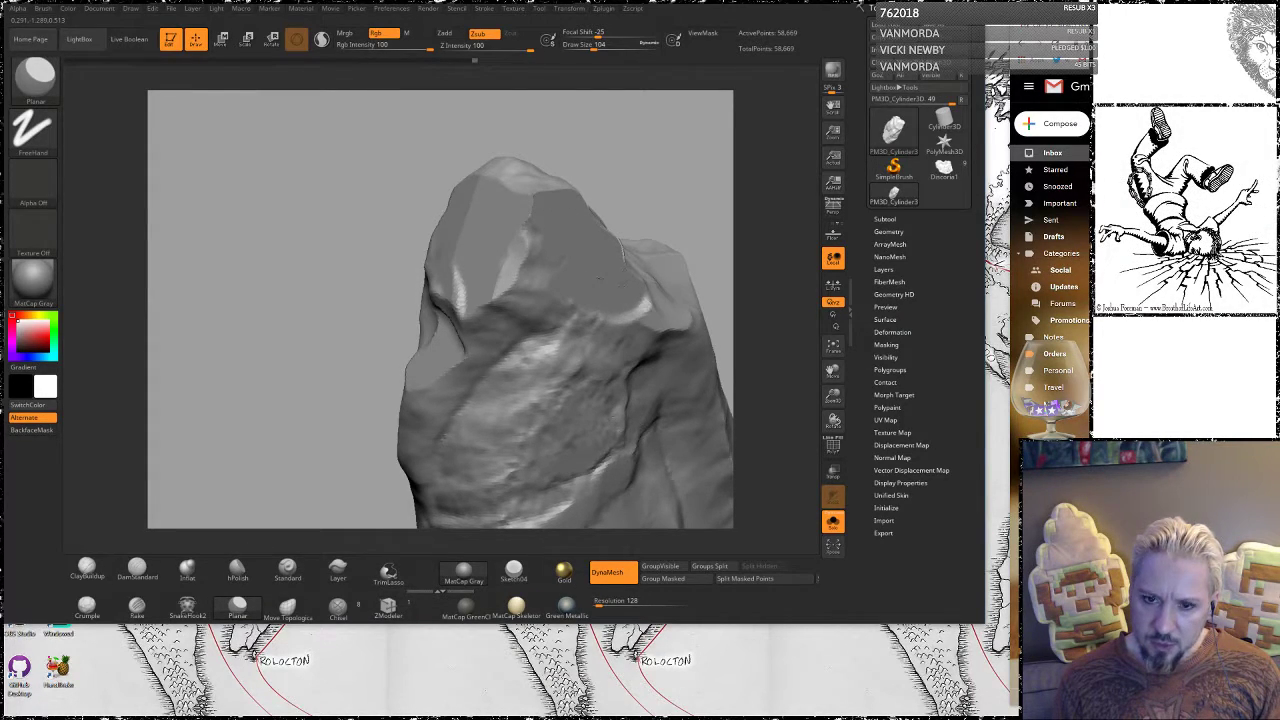
# Plane more flat facets on the remaining sides of the peak and along its edge above the ridged face
pyautogui.moveTo(670, 178)
pyautogui.mouseDown()
pyautogui.moveTo(634, 186)
pyautogui.moveTo(600, 123)
pyautogui.moveTo(603, 162)
pyautogui.mouseUp()
pyautogui.moveTo(509, 237)
pyautogui.mouseDown()
pyautogui.moveTo(555, 255)
pyautogui.moveTo(585, 290)
pyautogui.moveTo(556, 222)
pyautogui.mouseUp()
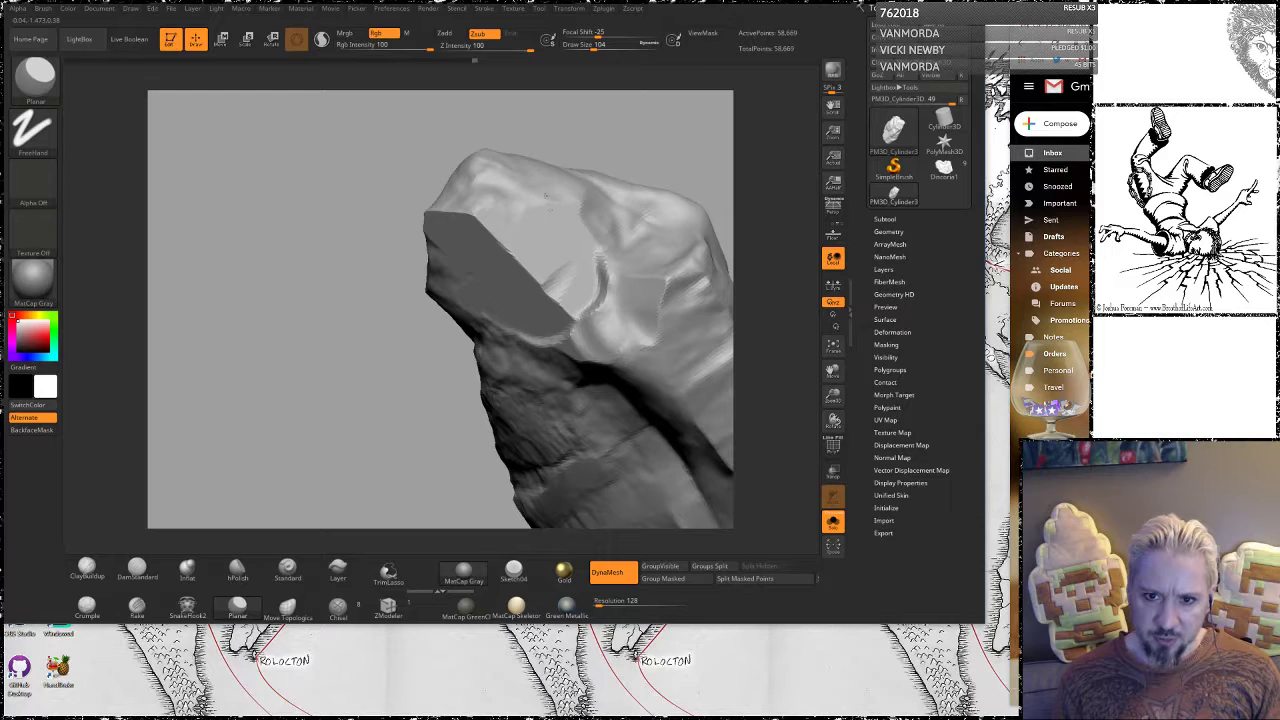
pyautogui.moveTo(617, 145)
pyautogui.mouseDown()
pyautogui.moveTo(648, 127)
pyautogui.moveTo(668, 139)
pyautogui.mouseUp()
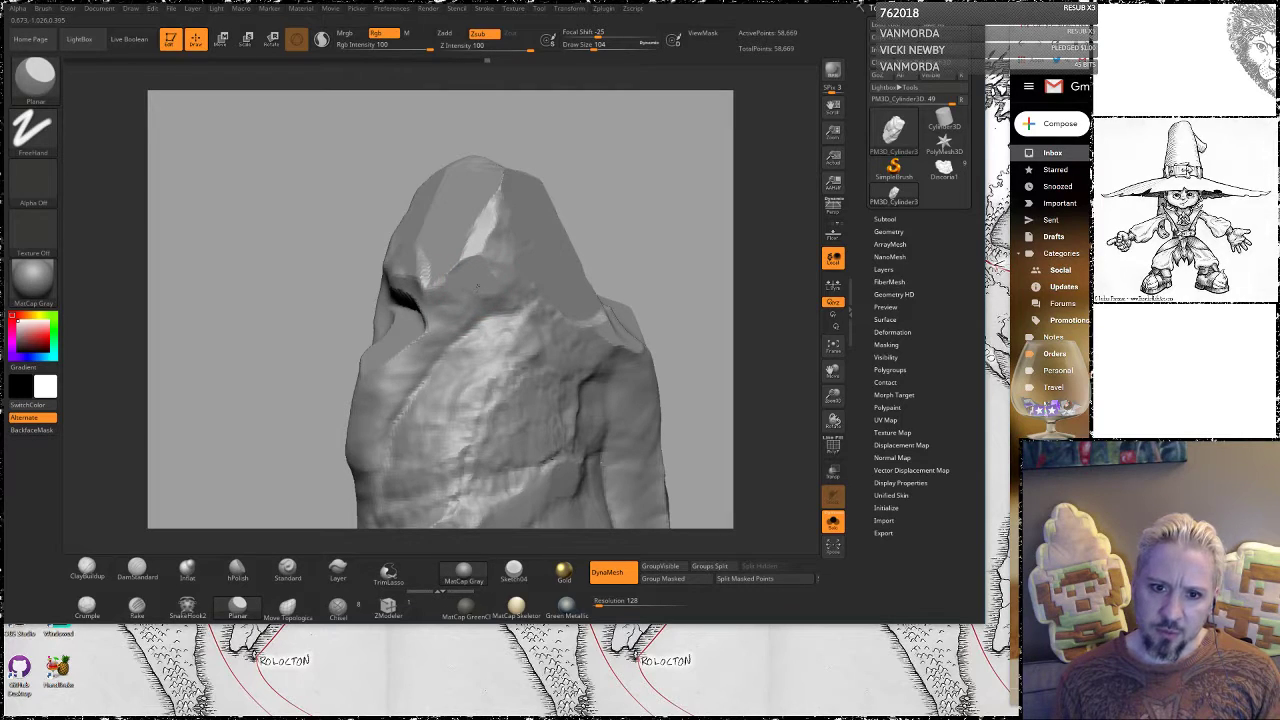
pyautogui.moveTo(489, 259); pyautogui.dragTo(500, 244)
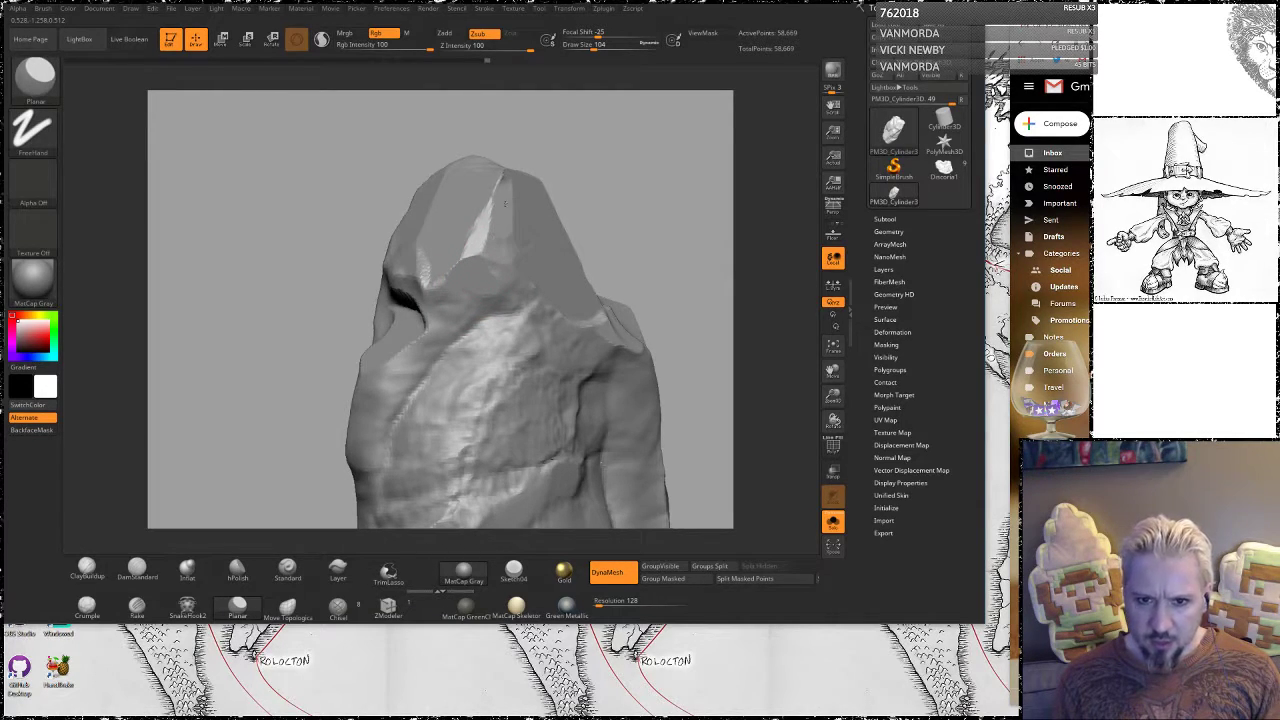
# Flatten the raised bulge on the opposite broad face and its edge with the Planar brush, undoing the last stroke
pyautogui.moveTo(600, 149)
pyautogui.mouseDown()
pyautogui.moveTo(648, 200)
pyautogui.moveTo(576, 213)
pyautogui.mouseUp()
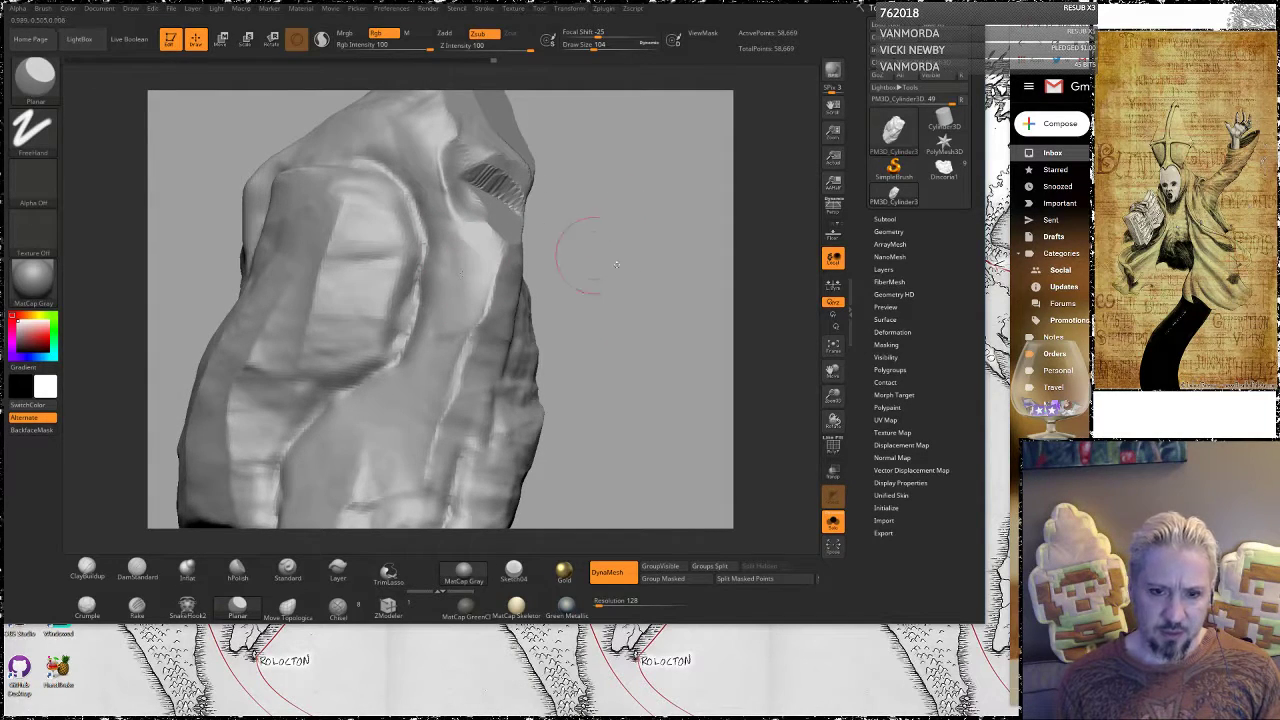
pyautogui.moveTo(616, 264); pyautogui.dragTo(511, 260)
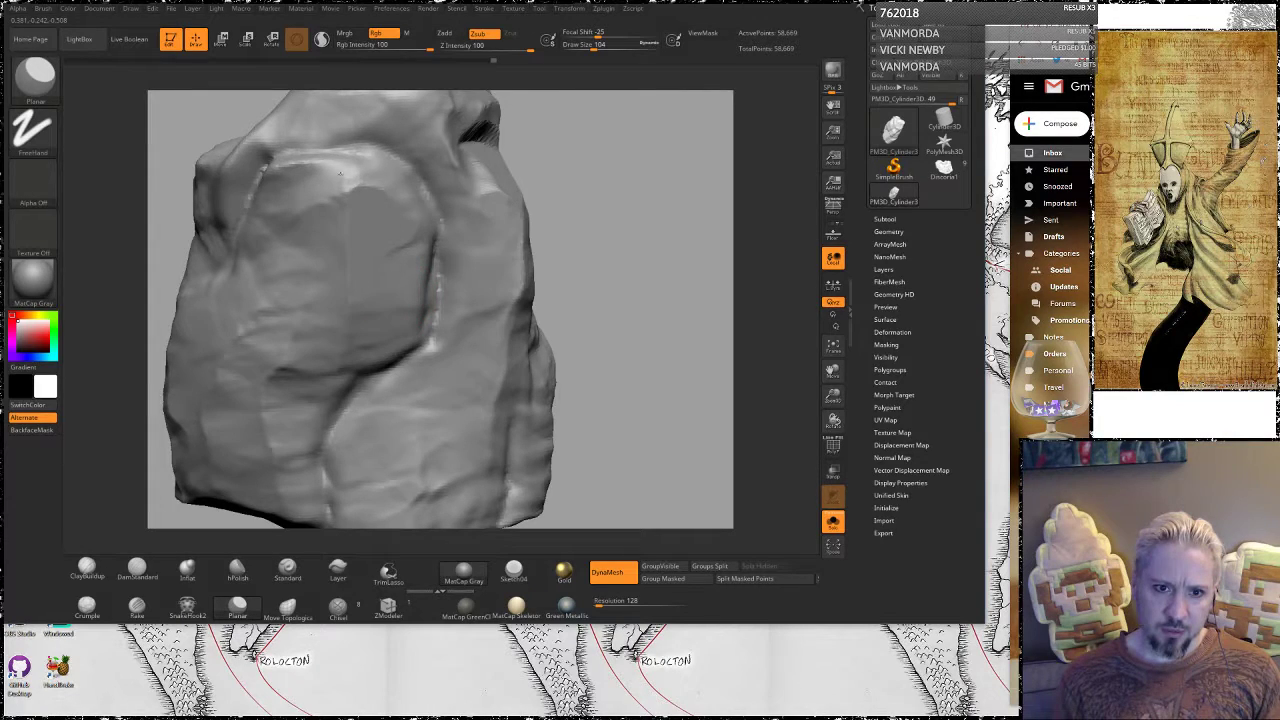
pyautogui.moveTo(575, 205); pyautogui.dragTo(614, 207)
pyautogui.moveTo(318, 332); pyautogui.dragTo(336, 321)
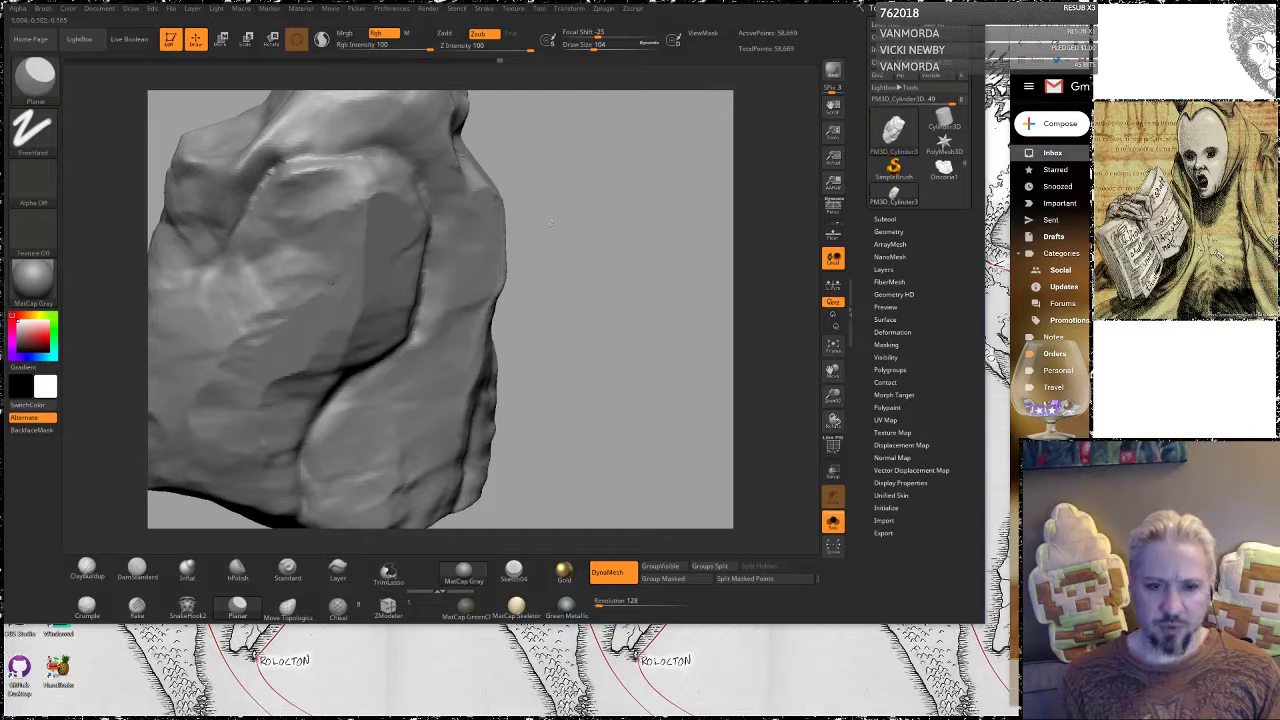
pyautogui.moveTo(640, 215)
pyautogui.mouseDown()
pyautogui.moveTo(657, 206)
pyautogui.moveTo(620, 220)
pyautogui.mouseUp()
pyautogui.moveTo(385, 255)
pyautogui.mouseDown()
pyautogui.moveTo(380, 192)
pyautogui.moveTo(441, 182)
pyautogui.mouseUp()
pyautogui.hotkey('ctrl', 'z')
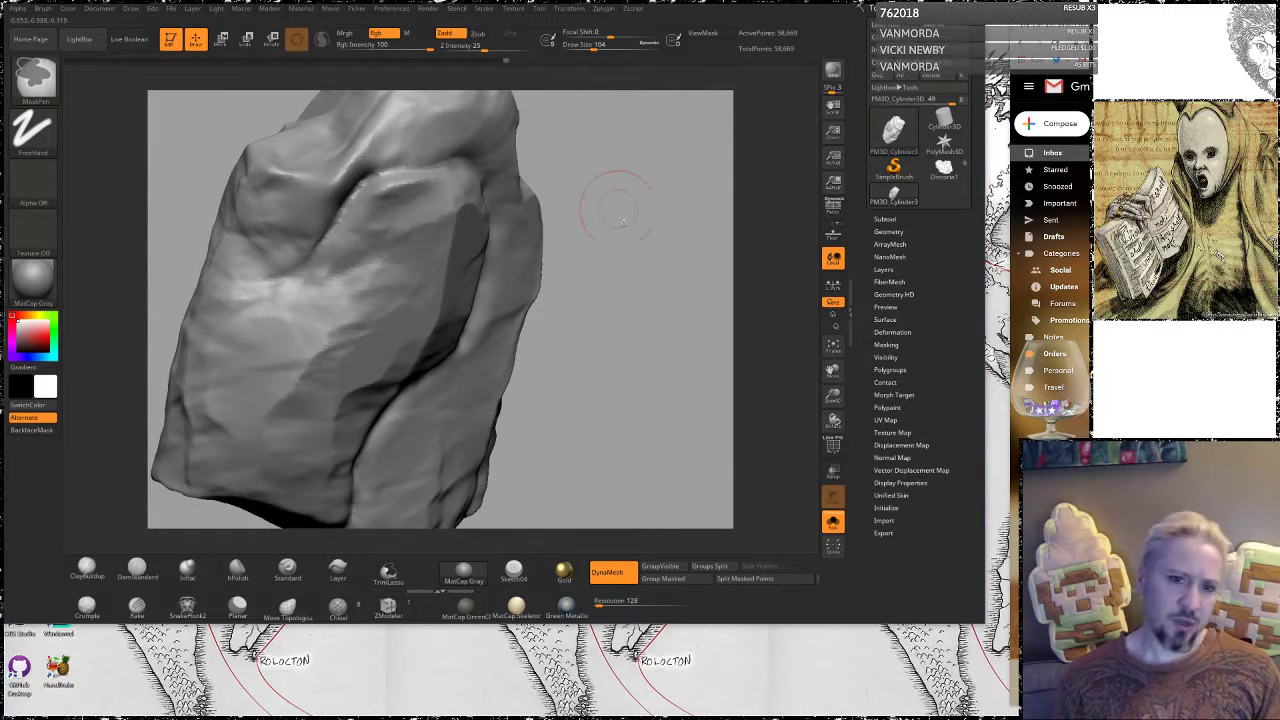
# Flatten the ledge below the peak with the Planar brush, reducing the draw size to 71 for the notch beside it
pyautogui.moveTo(620, 243); pyautogui.dragTo(646, 240)
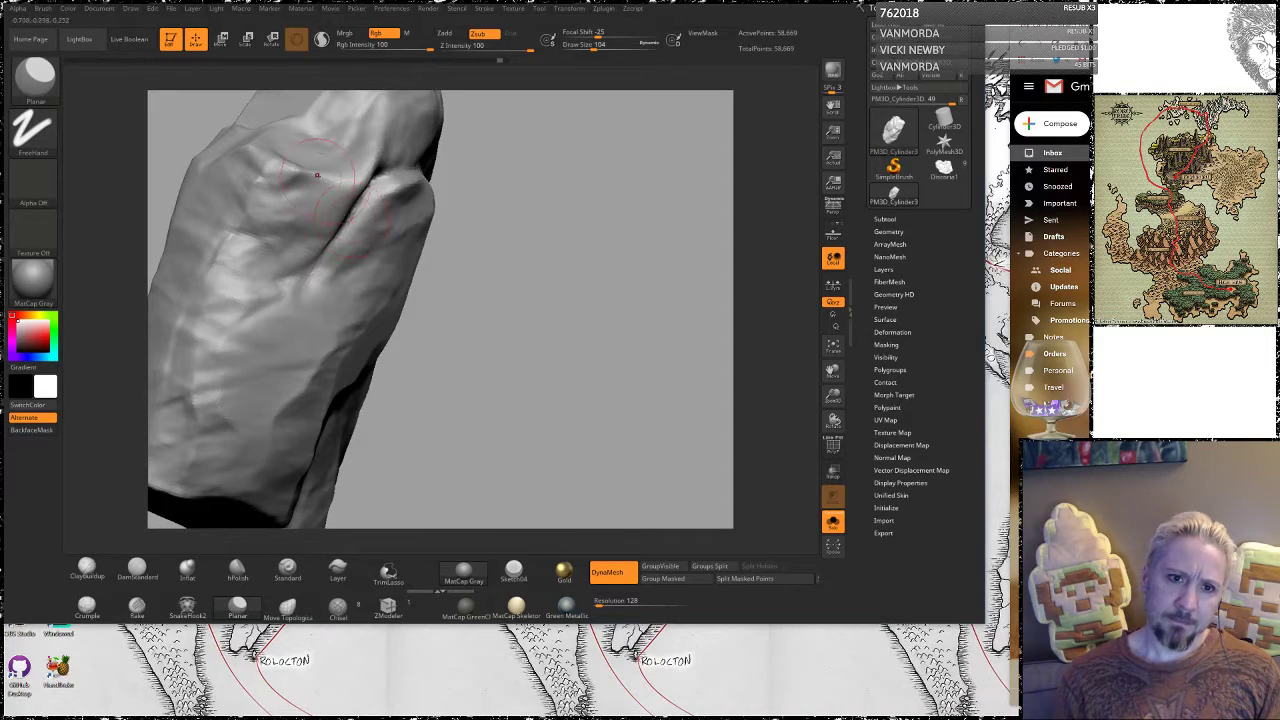
pyautogui.moveTo(312, 176); pyautogui.dragTo(354, 188)
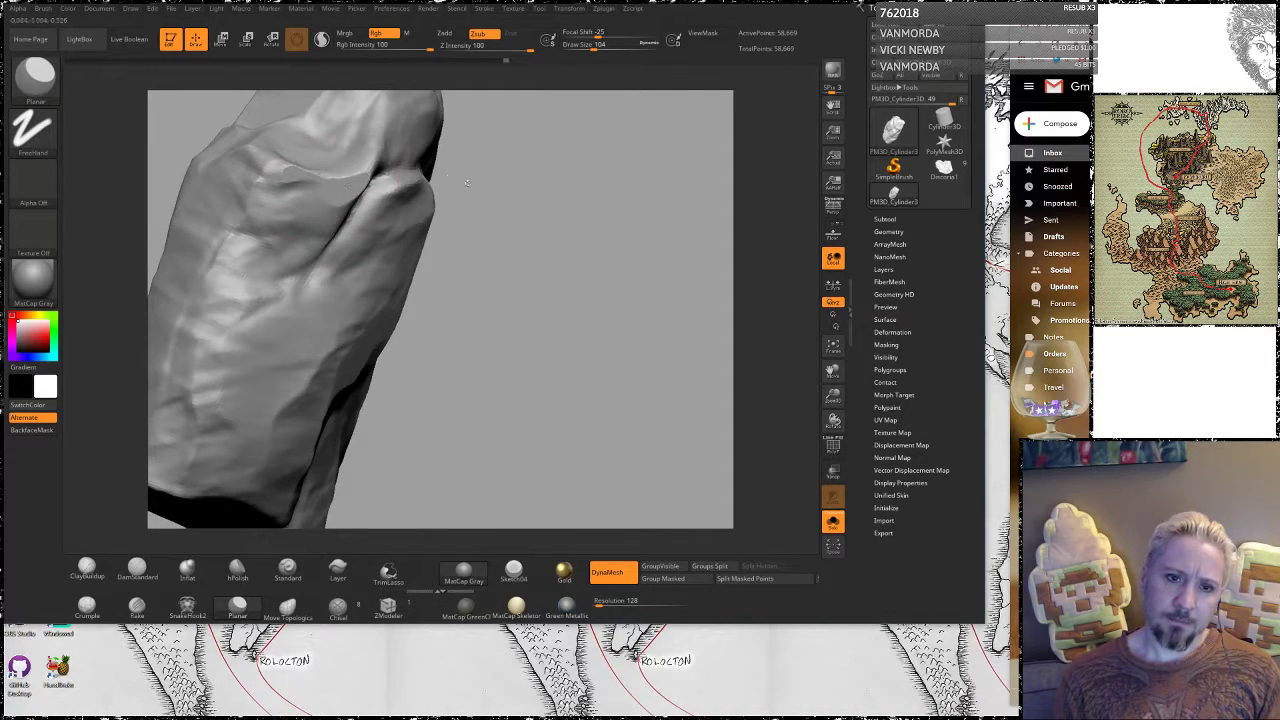
pyautogui.moveTo(467, 182); pyautogui.dragTo(507, 217)
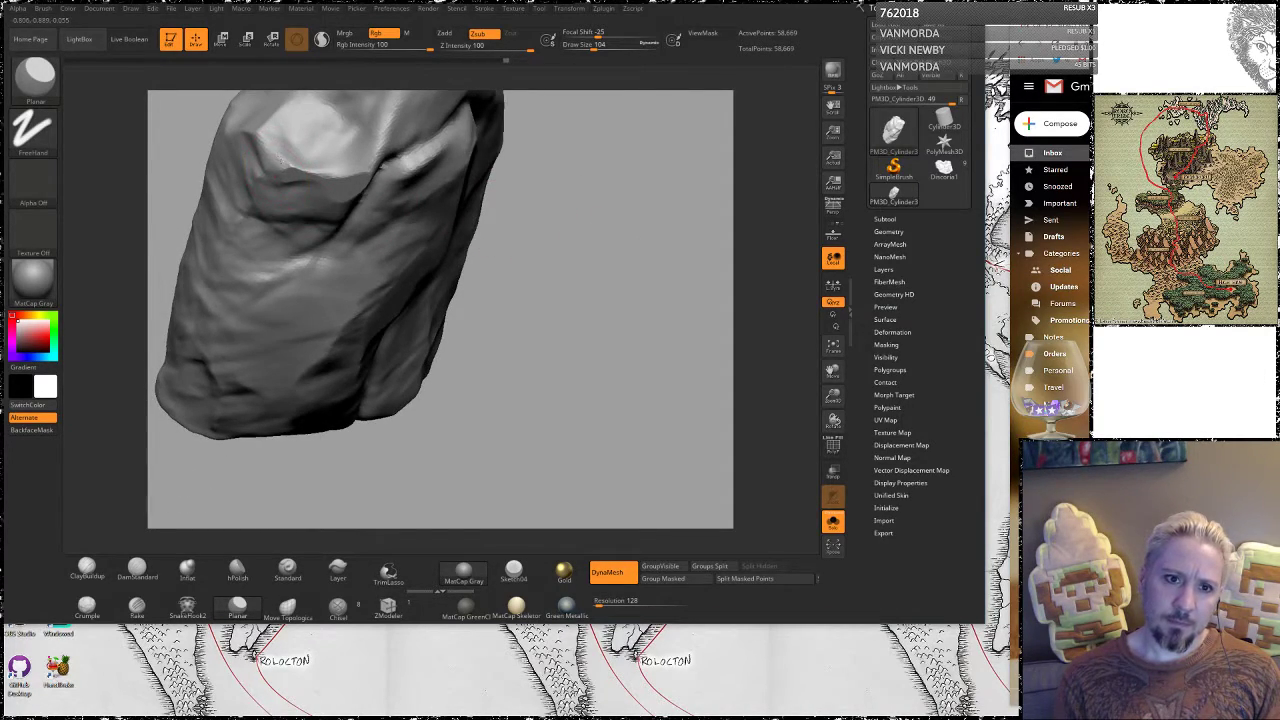
pyautogui.moveTo(289, 147)
pyautogui.mouseDown()
pyautogui.moveTo(404, 150)
pyautogui.moveTo(360, 112)
pyautogui.moveTo(300, 102)
pyautogui.mouseUp()
pyautogui.moveTo(606, 322)
pyautogui.mouseDown()
pyautogui.moveTo(614, 203)
pyautogui.moveTo(637, 226)
pyautogui.mouseUp()
pyautogui.press('space')
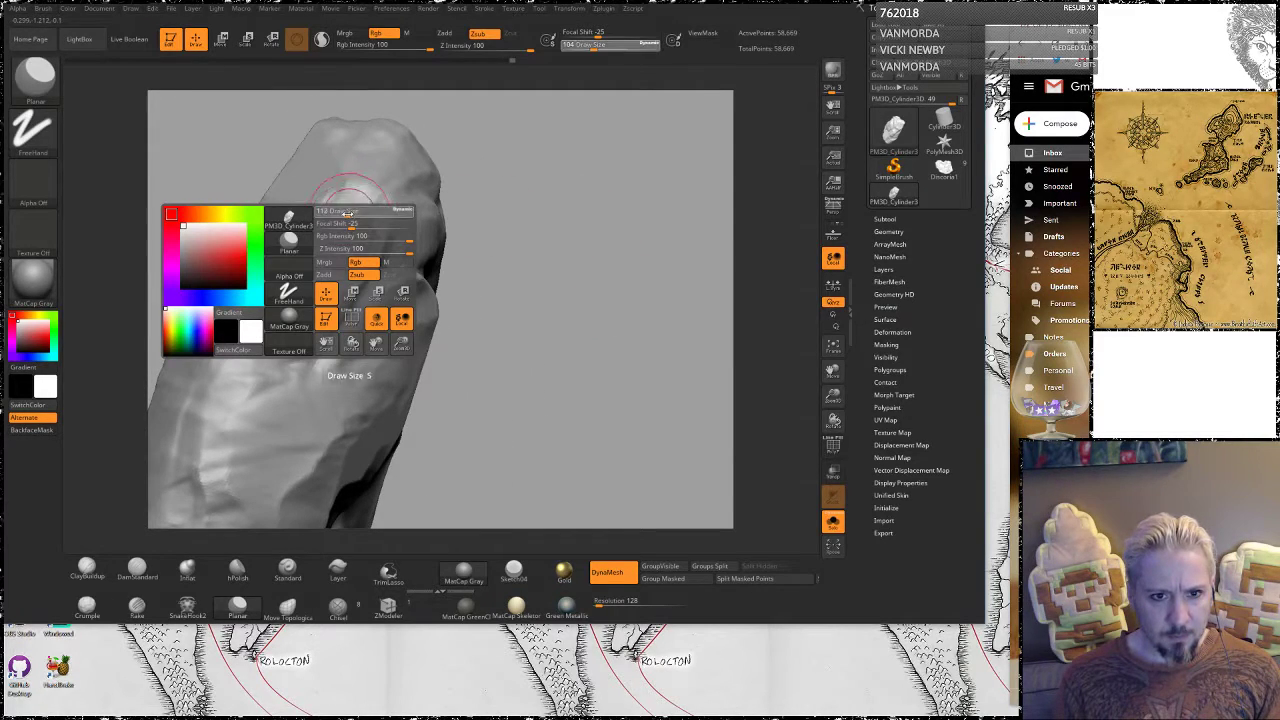
pyautogui.moveTo(349, 214)
pyautogui.mouseDown()
pyautogui.moveTo(381, 238)
pyautogui.moveTo(328, 220)
pyautogui.moveTo(368, 241)
pyautogui.mouseUp()
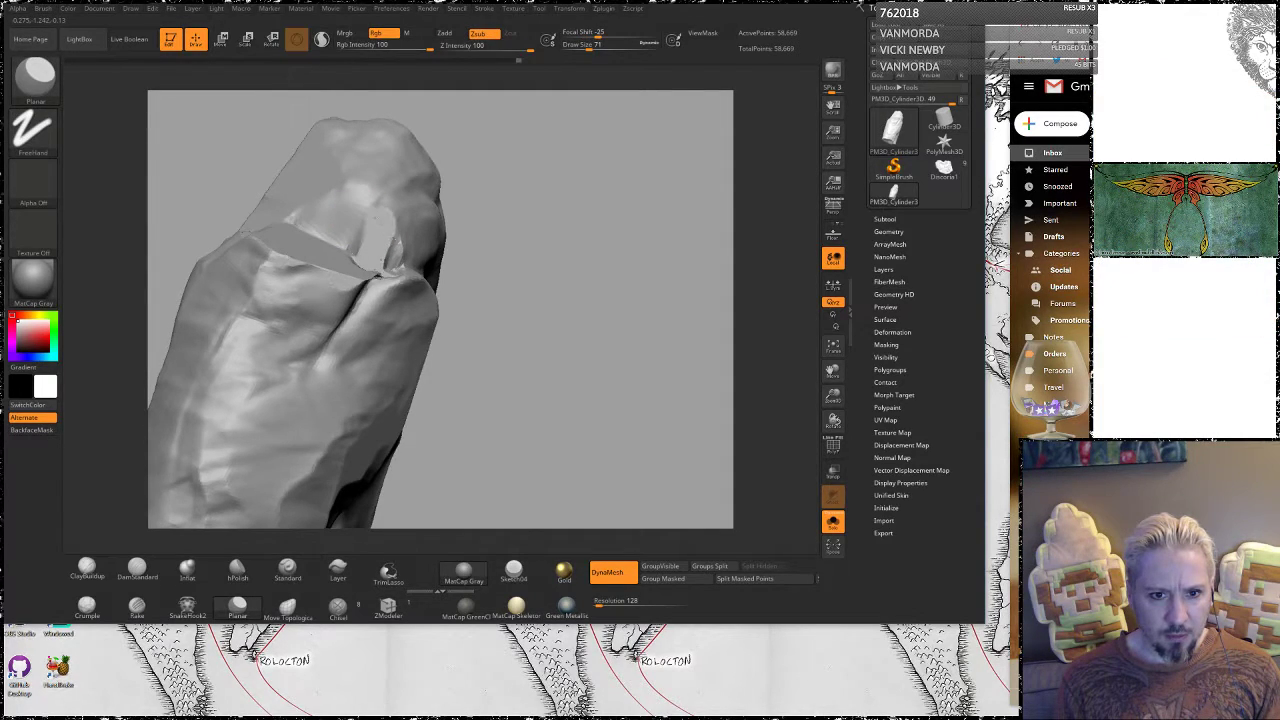
# Raise the Planar brush's draw size to 145 and cut large flat facets into the ledge and the sides of the peak
pyautogui.moveTo(532, 236); pyautogui.dragTo(464, 266)
pyautogui.press('space')
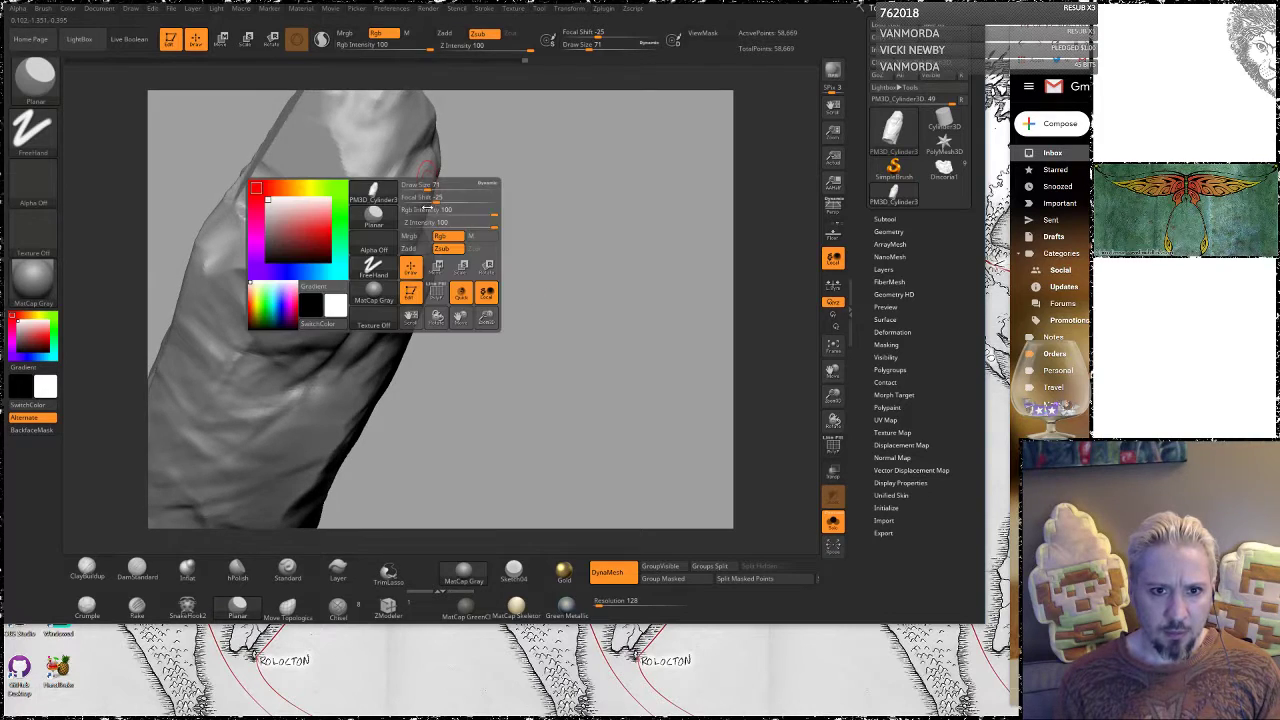
pyautogui.moveTo(427, 189); pyautogui.dragTo(438, 189)
pyautogui.moveTo(555, 226)
pyautogui.keyDown('alt'); pyautogui.mouseDown()
pyautogui.moveTo(570, 322)
pyautogui.moveTo(552, 302)
pyautogui.mouseUp(); pyautogui.keyUp('alt')
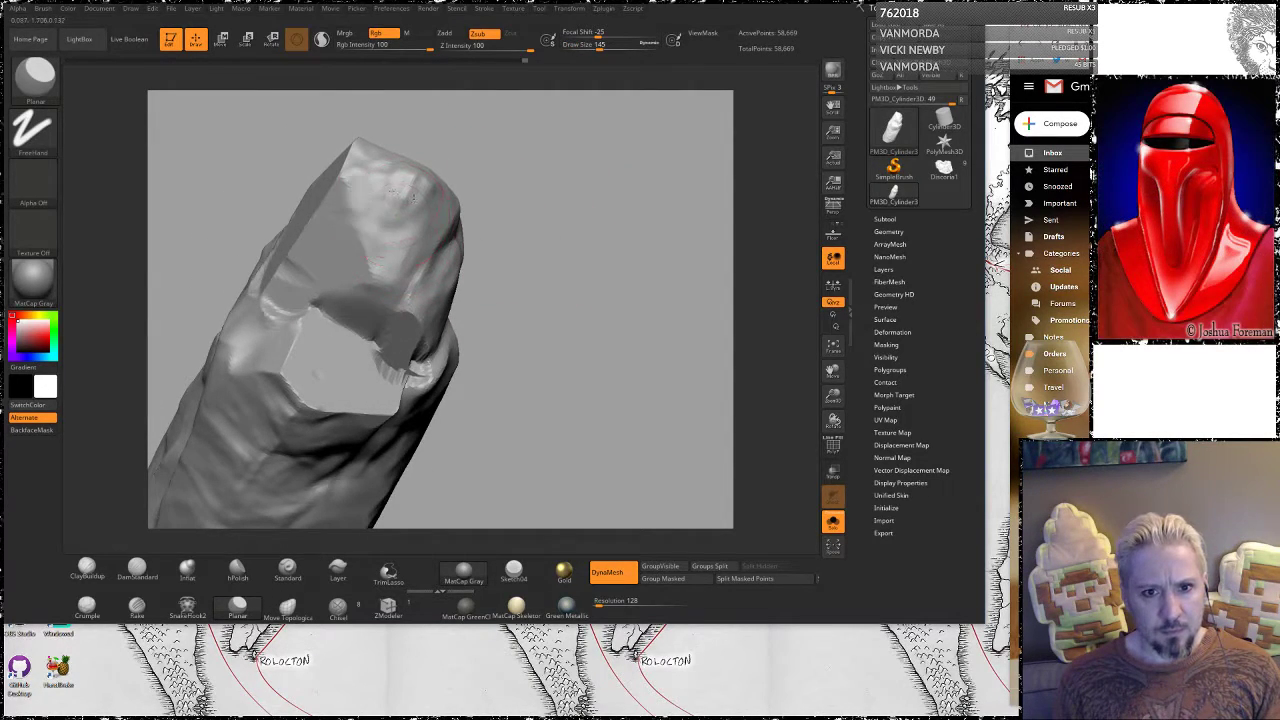
pyautogui.moveTo(422, 188); pyautogui.dragTo(428, 200)
pyautogui.moveTo(556, 196); pyautogui.dragTo(496, 226)
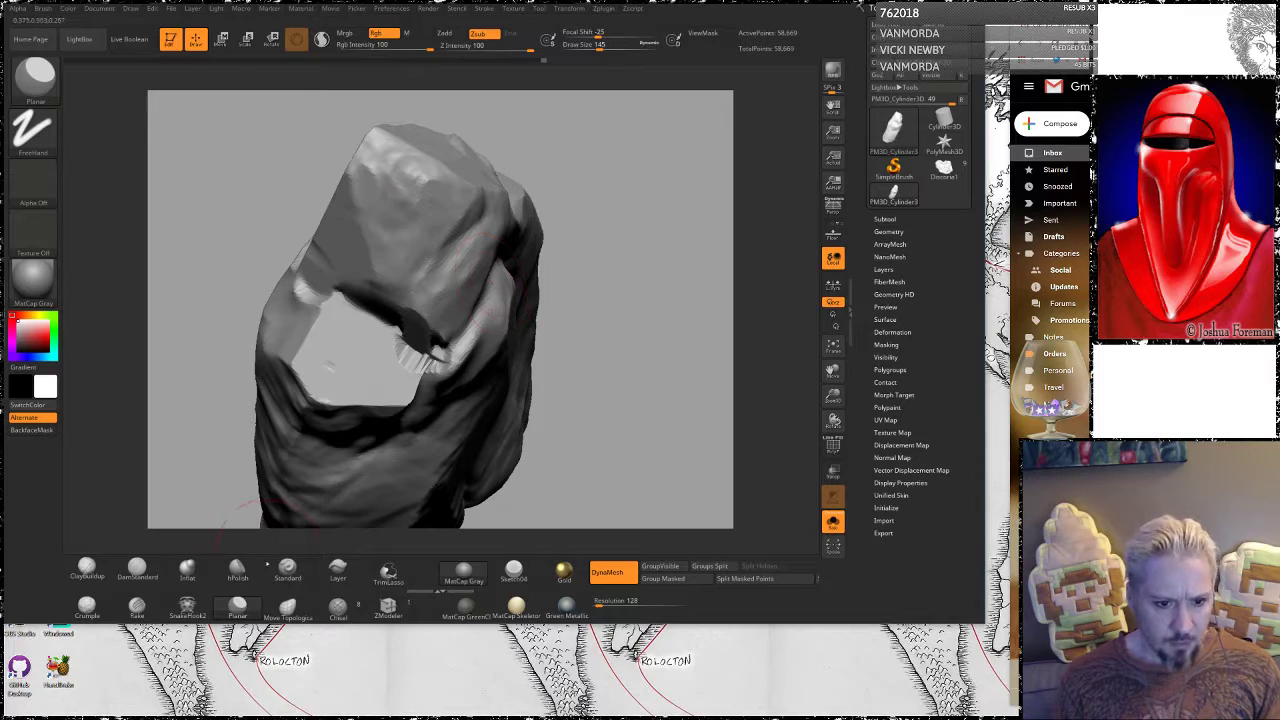
# Switch to the hPolish brush at draw size 145 and polish the peak's rounded face and the surface below the ledge
pyautogui.press('b')
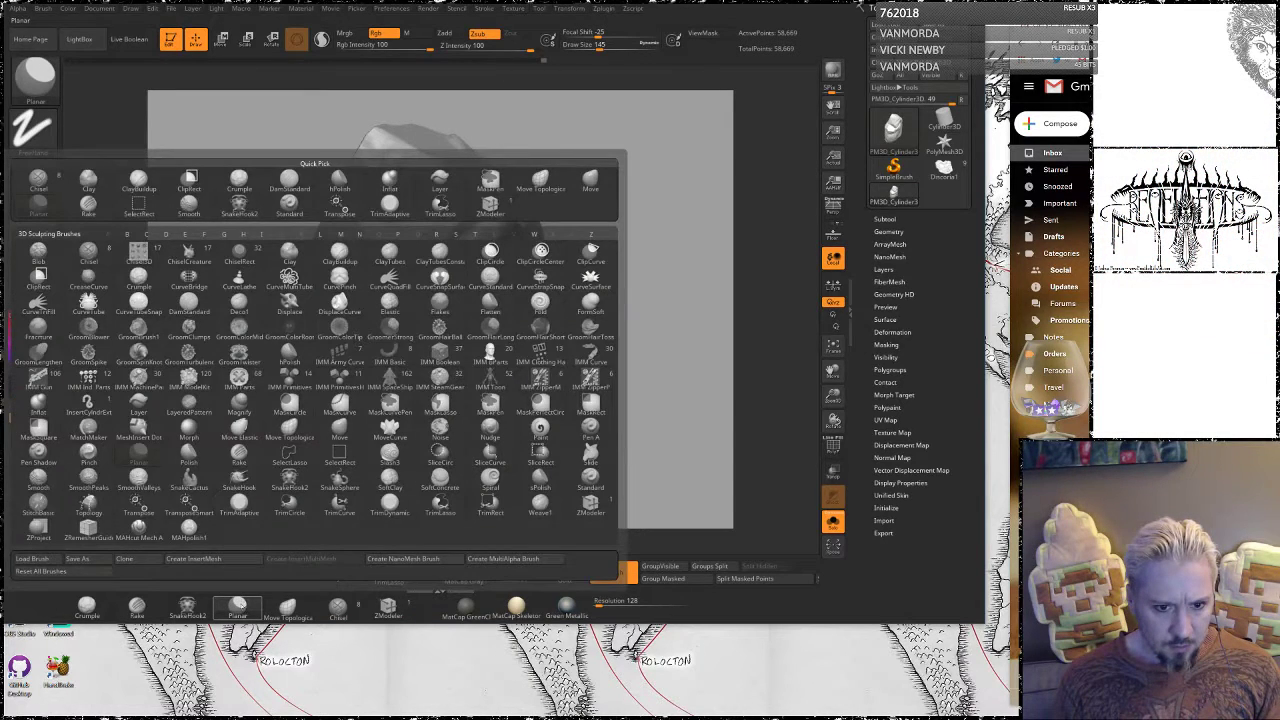
pyautogui.click(237, 568)
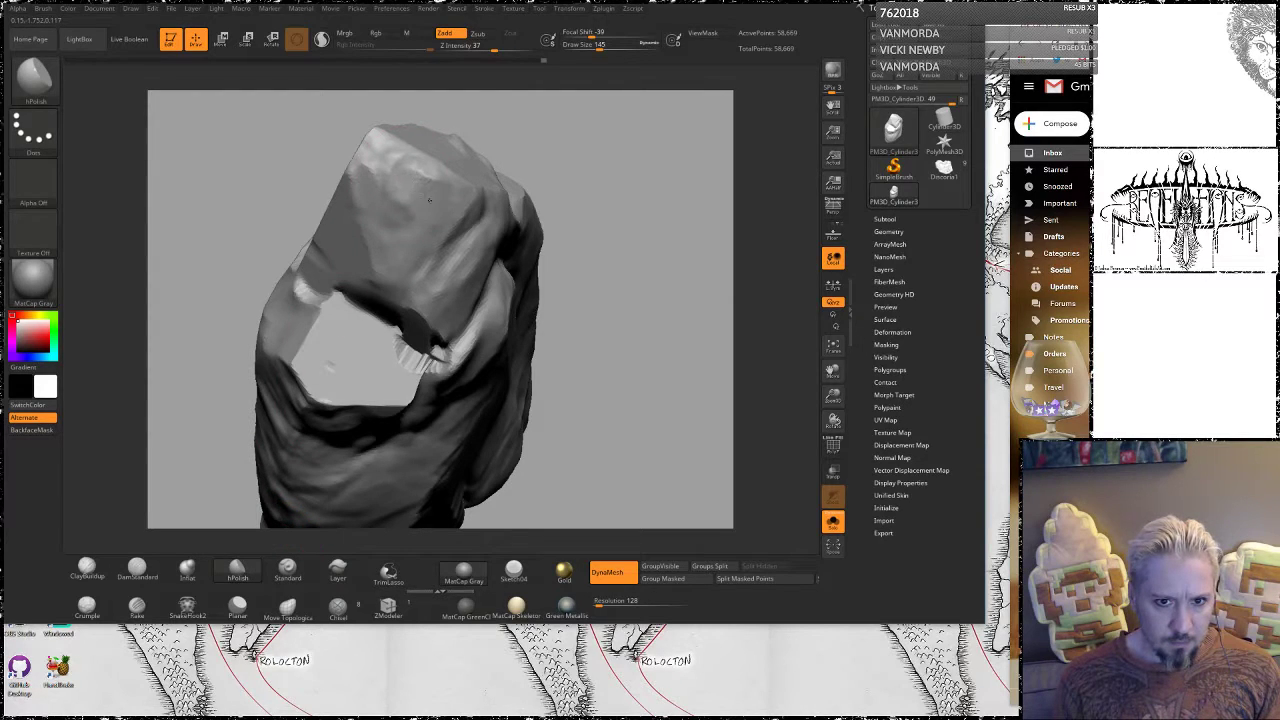
pyautogui.moveTo(429, 200); pyautogui.dragTo(410, 180)
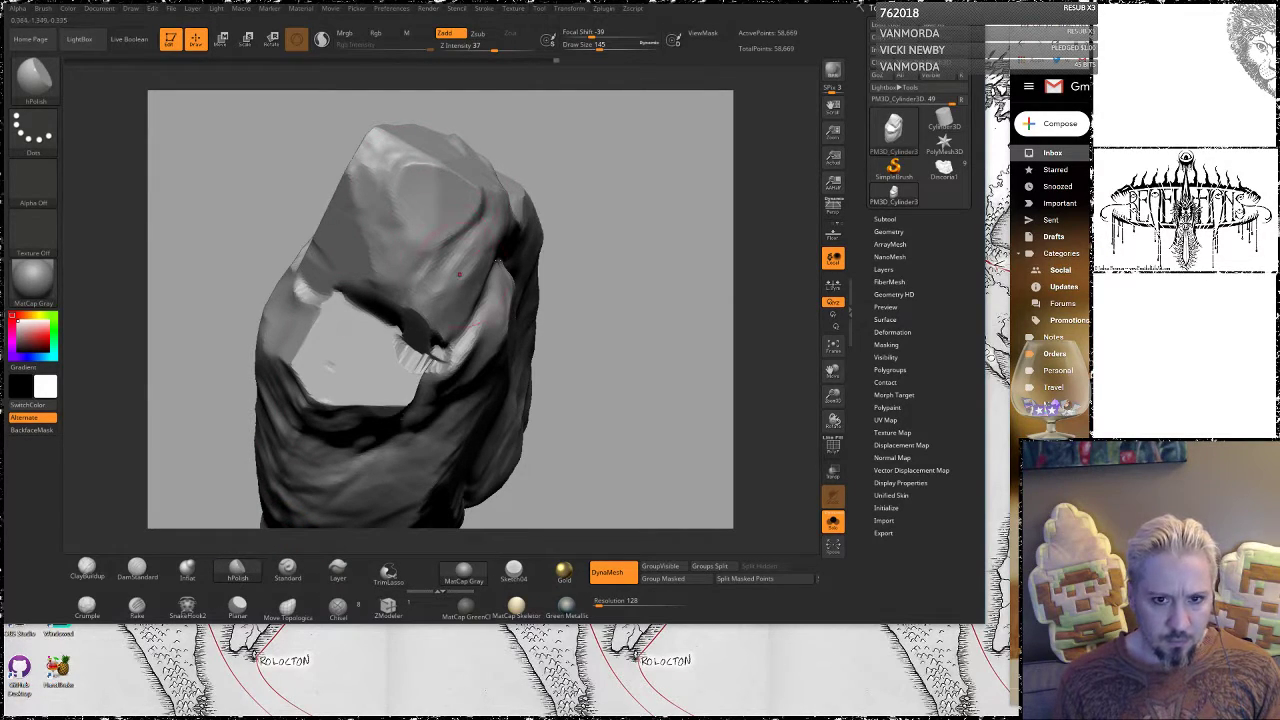
pyautogui.moveTo(590, 290); pyautogui.dragTo(613, 220)
pyautogui.moveTo(311, 298); pyautogui.dragTo(328, 328)
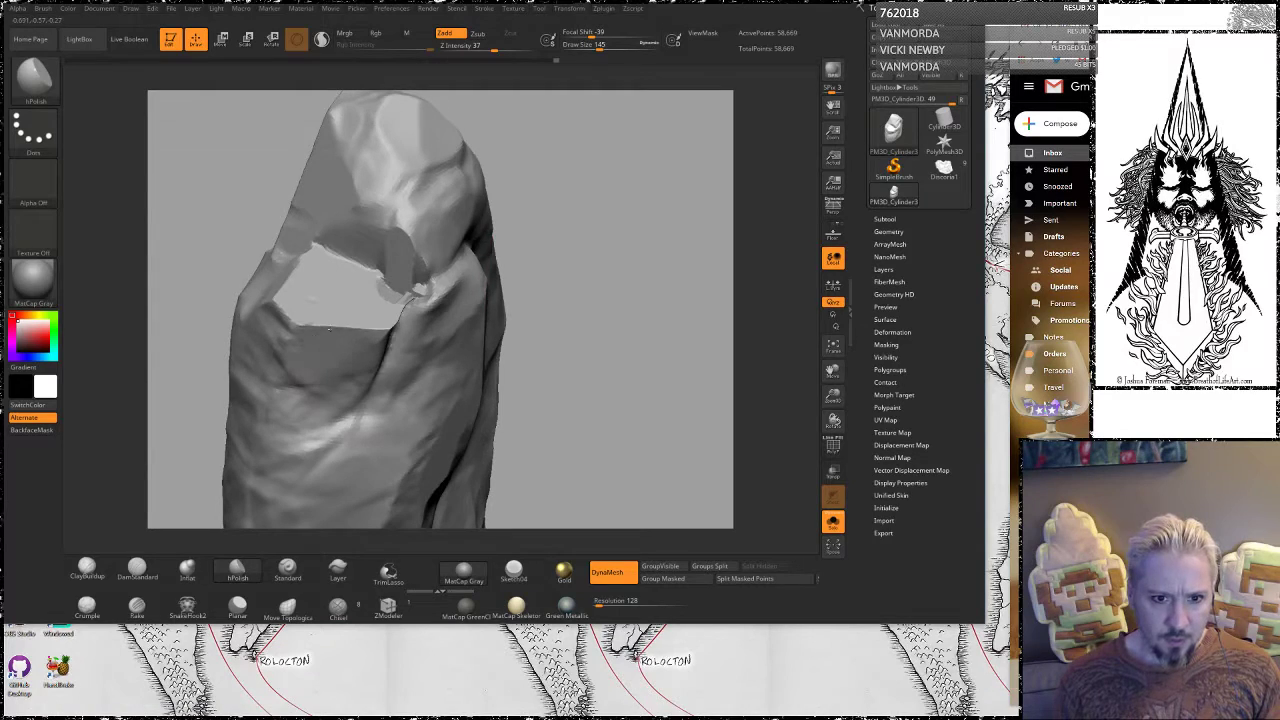
pyautogui.moveTo(530, 290); pyautogui.dragTo(575, 206)
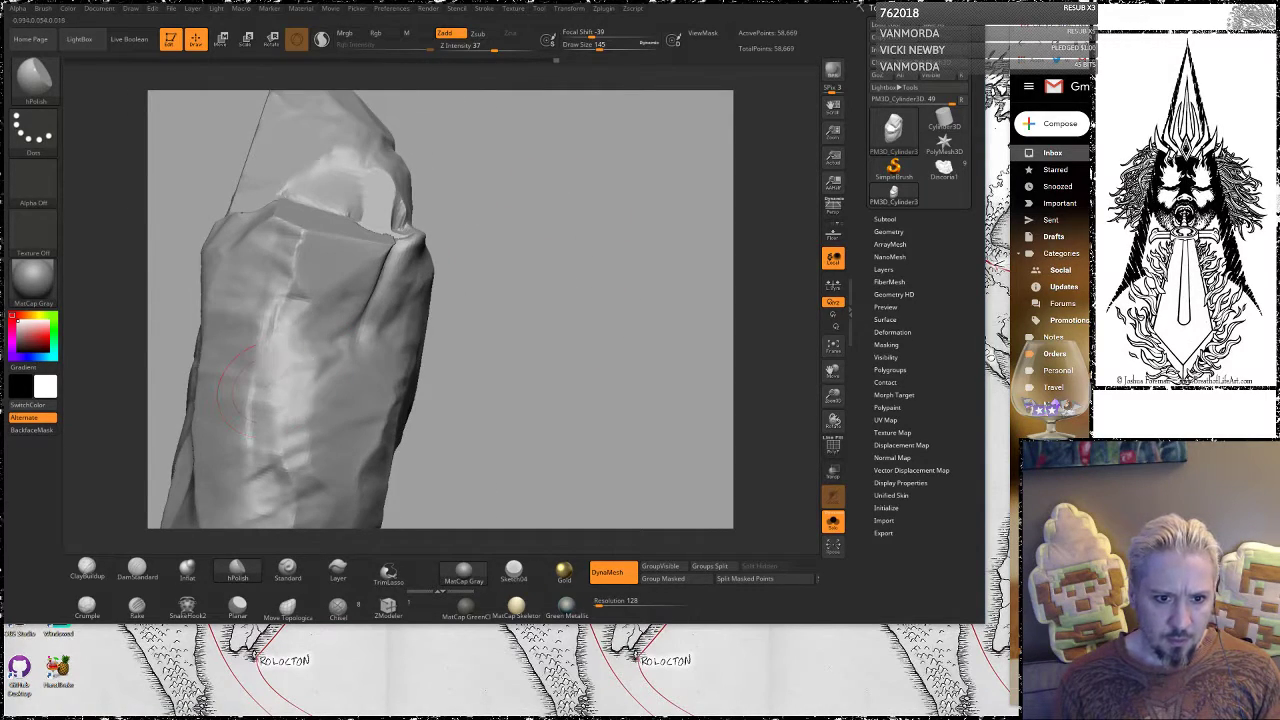
# Polish the rock's lower corners, top and broad ridged face with hPolish, and smooth the pit near the base
pyautogui.moveTo(532, 411); pyautogui.dragTo(582, 306)
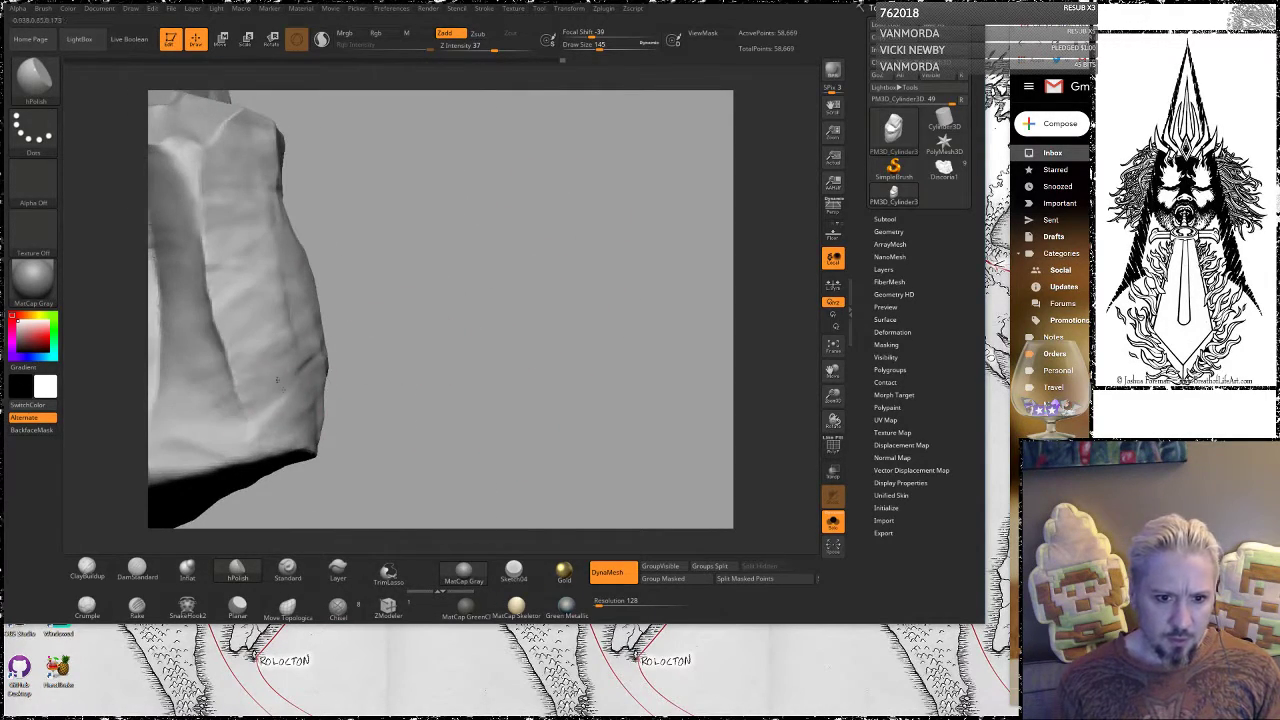
pyautogui.moveTo(451, 394)
pyautogui.keyDown('alt'); pyautogui.mouseDown()
pyautogui.moveTo(579, 369)
pyautogui.moveTo(565, 230)
pyautogui.moveTo(462, 400)
pyautogui.mouseUp(); pyautogui.keyUp('alt')
pyautogui.moveTo(570, 390)
pyautogui.mouseDown()
pyautogui.moveTo(588, 294)
pyautogui.moveTo(574, 234)
pyautogui.moveTo(450, 290)
pyautogui.moveTo(425, 350)
pyautogui.moveTo(342, 328)
pyautogui.mouseUp()
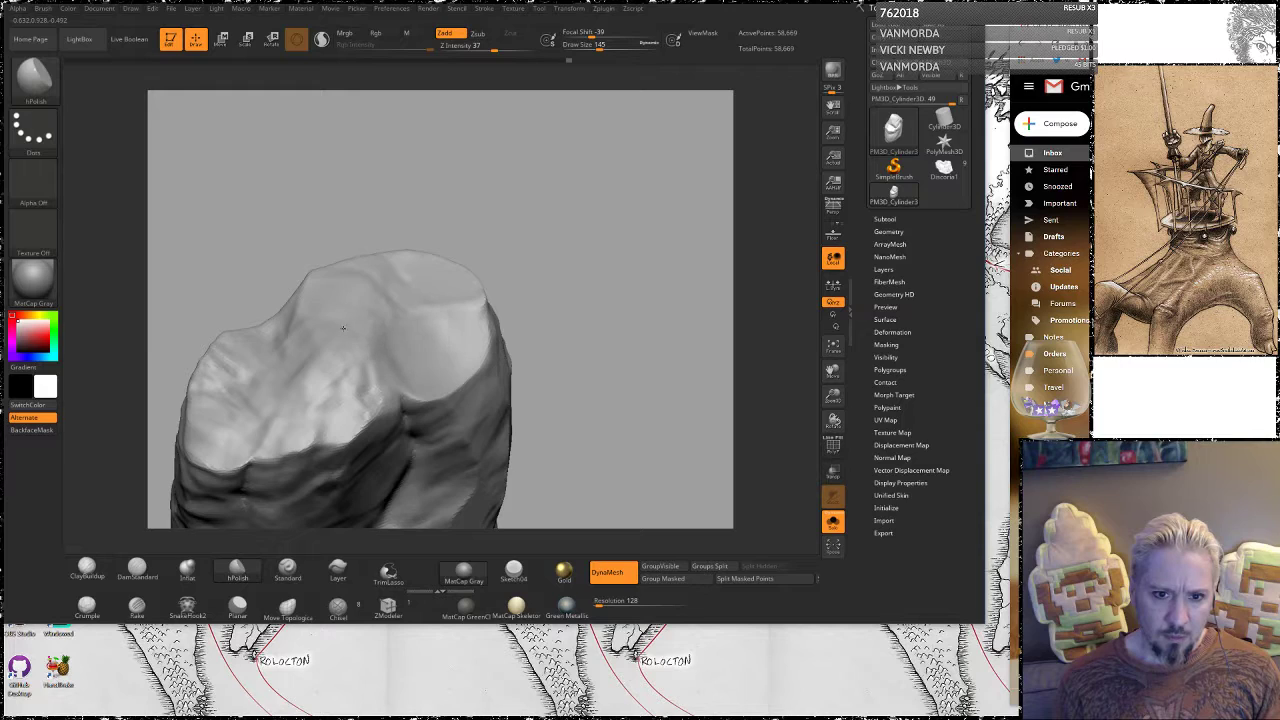
pyautogui.moveTo(577, 258)
pyautogui.mouseDown()
pyautogui.moveTo(274, 323)
pyautogui.moveTo(284, 346)
pyautogui.moveTo(490, 256)
pyautogui.moveTo(446, 260)
pyautogui.moveTo(501, 274)
pyautogui.moveTo(440, 240)
pyautogui.mouseUp()
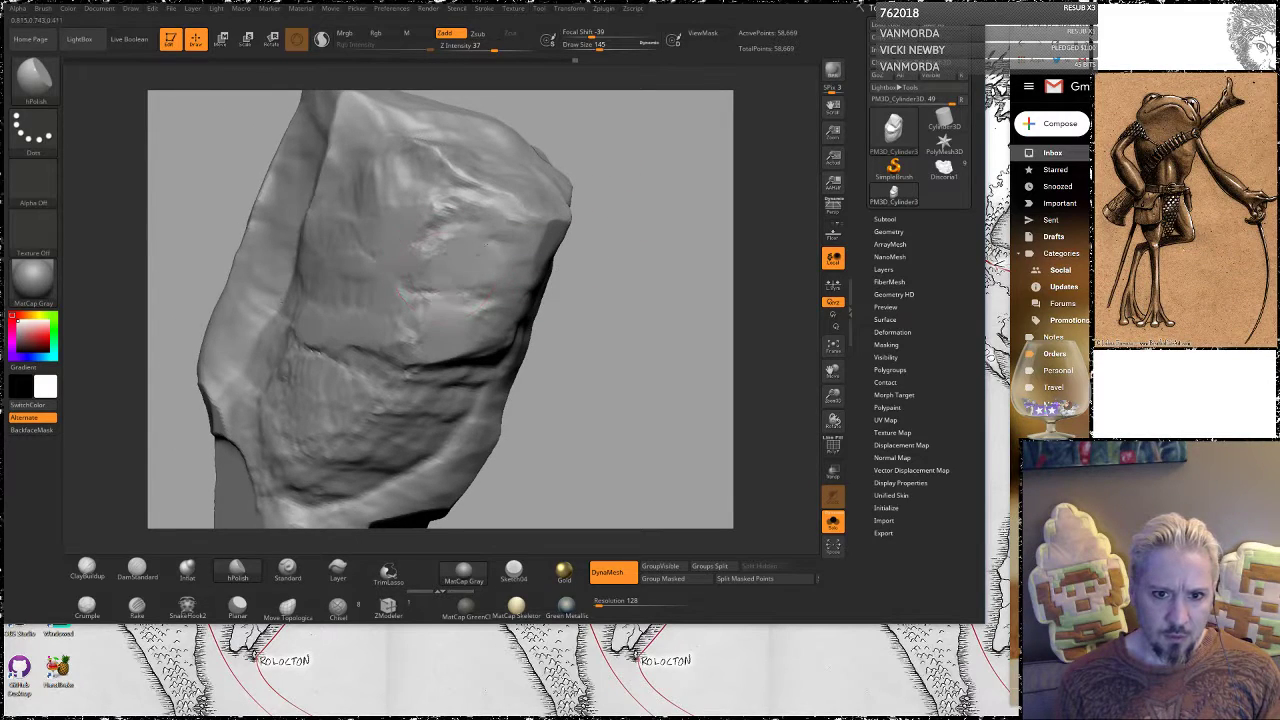
pyautogui.moveTo(344, 285); pyautogui.dragTo(342, 334)
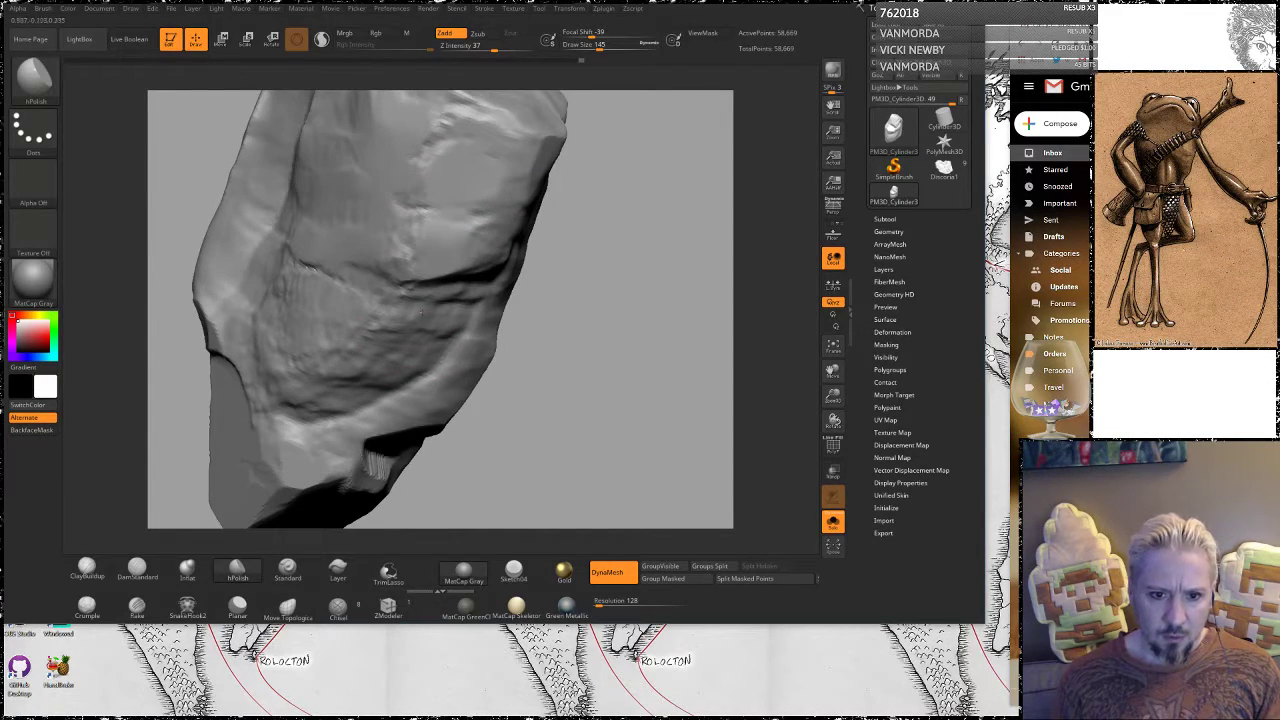
pyautogui.moveTo(564, 419); pyautogui.dragTo(480, 373)
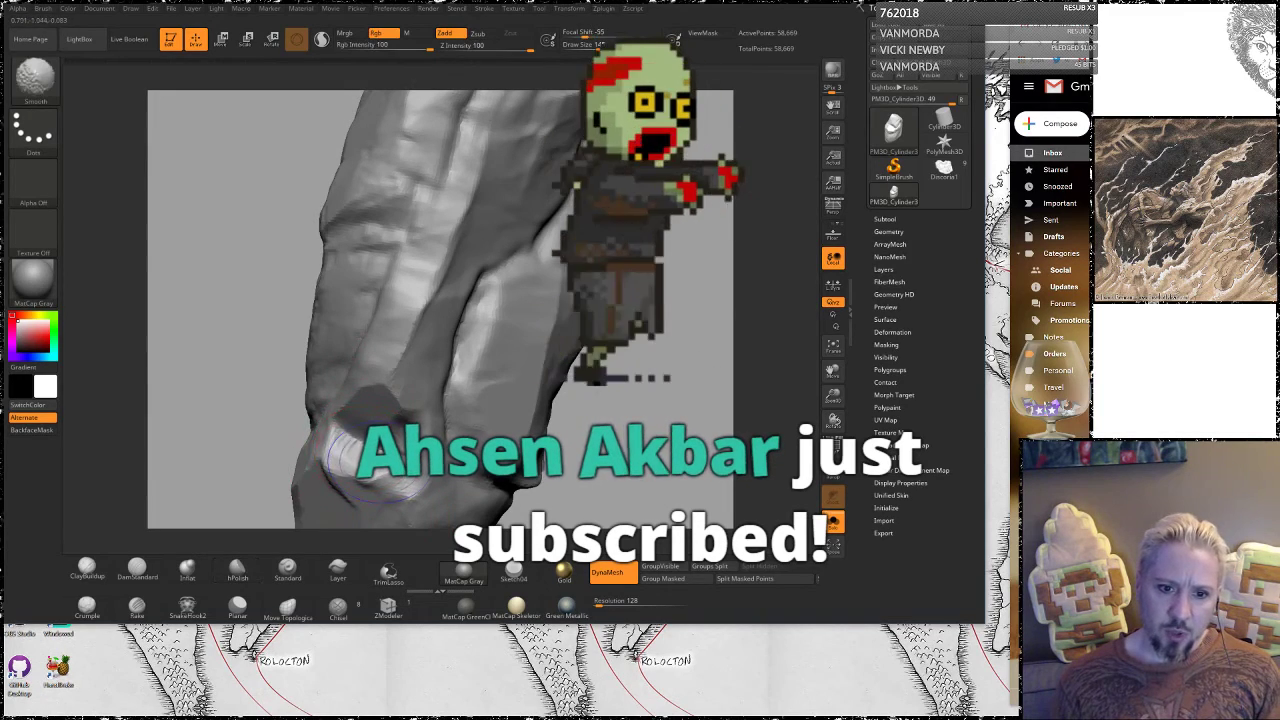
# Reduce hPolish to draw size 74, polish facets on the raised bulge, and smooth the rough crevice beside the notch
pyautogui.moveTo(610, 417)
pyautogui.mouseDown()
pyautogui.moveTo(596, 500)
pyautogui.moveTo(620, 540)
pyautogui.mouseUp()
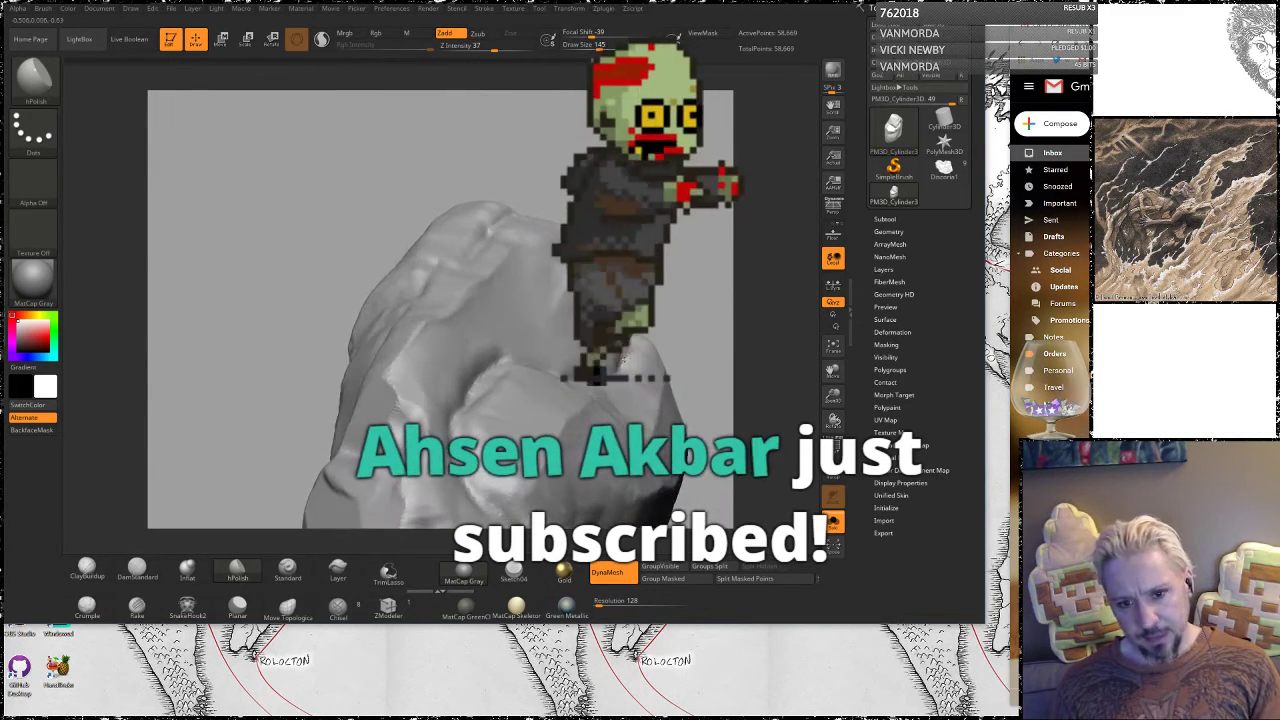
pyautogui.press('space')
pyautogui.moveTo(487, 443); pyautogui.dragTo(456, 420)
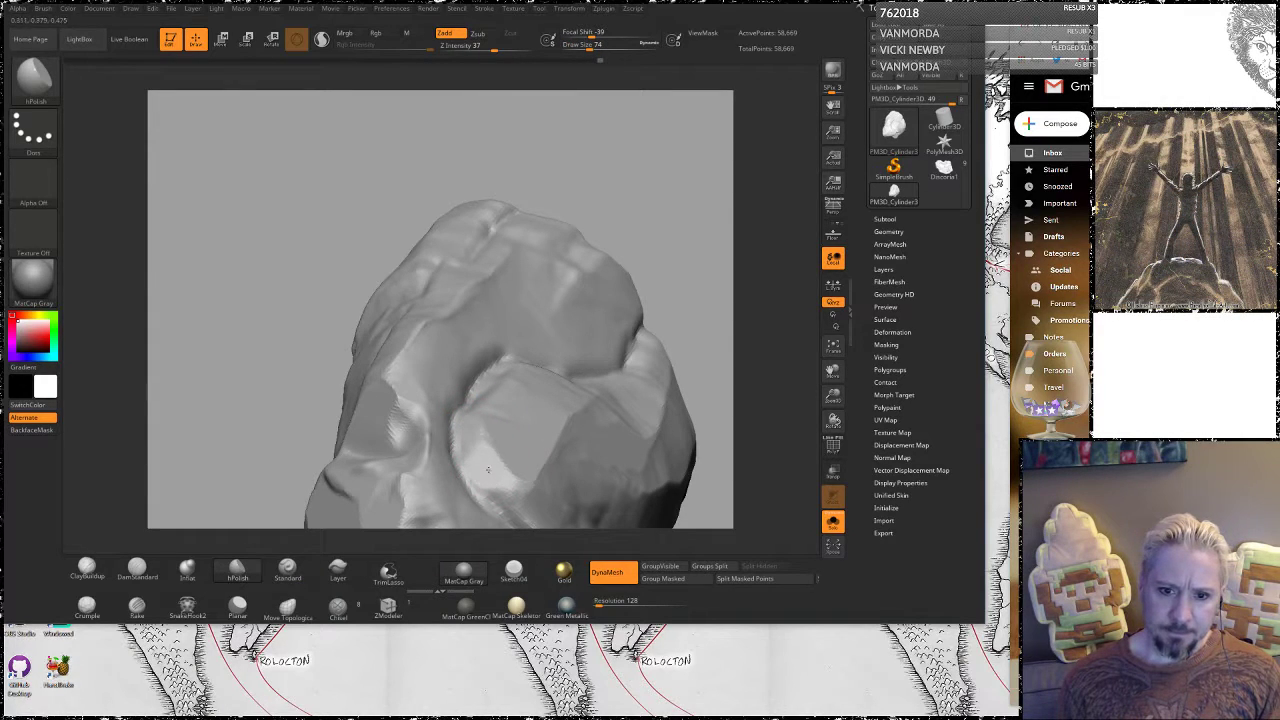
pyautogui.moveTo(594, 199)
pyautogui.mouseDown()
pyautogui.moveTo(563, 197)
pyautogui.moveTo(623, 223)
pyautogui.moveTo(673, 152)
pyautogui.moveTo(666, 366)
pyautogui.moveTo(610, 380)
pyautogui.moveTo(584, 359)
pyautogui.mouseUp()
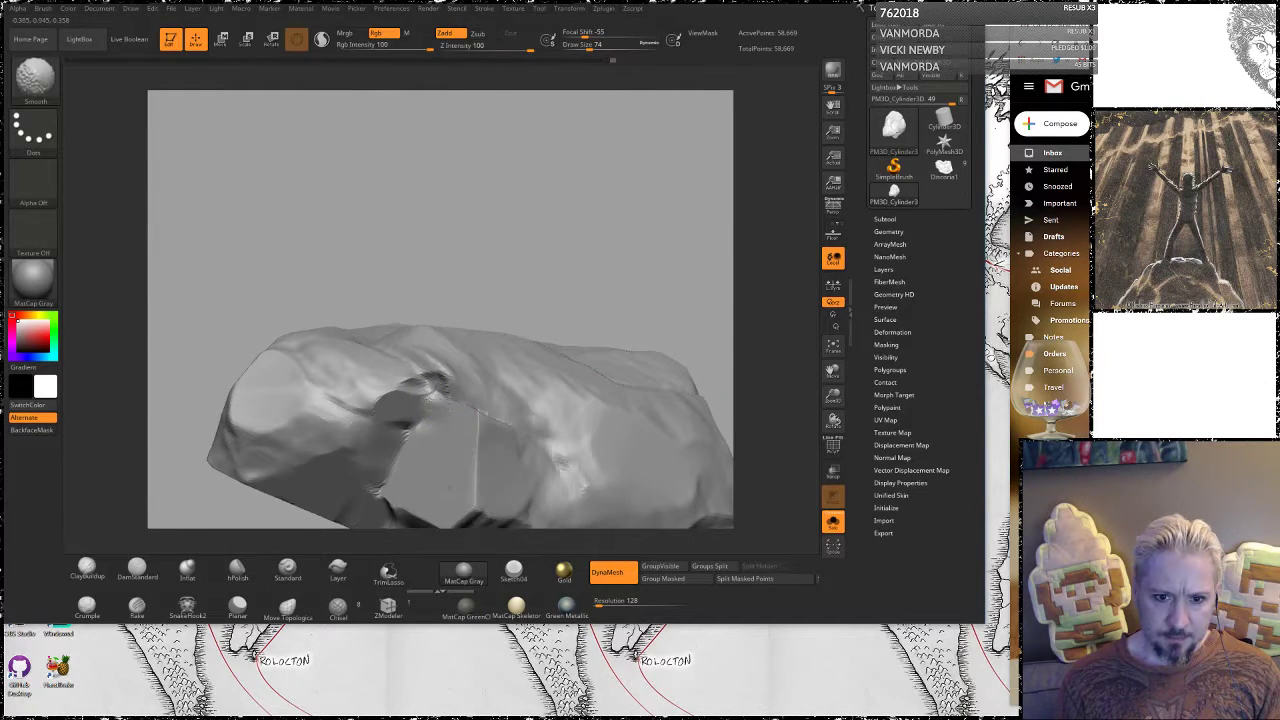
pyautogui.moveTo(432, 396)
pyautogui.keyDown('shift'); pyautogui.mouseDown()
pyautogui.moveTo(434, 378)
pyautogui.moveTo(449, 392)
pyautogui.mouseUp(); pyautogui.keyUp('shift')
pyautogui.moveTo(492, 245); pyautogui.dragTo(502, 337)
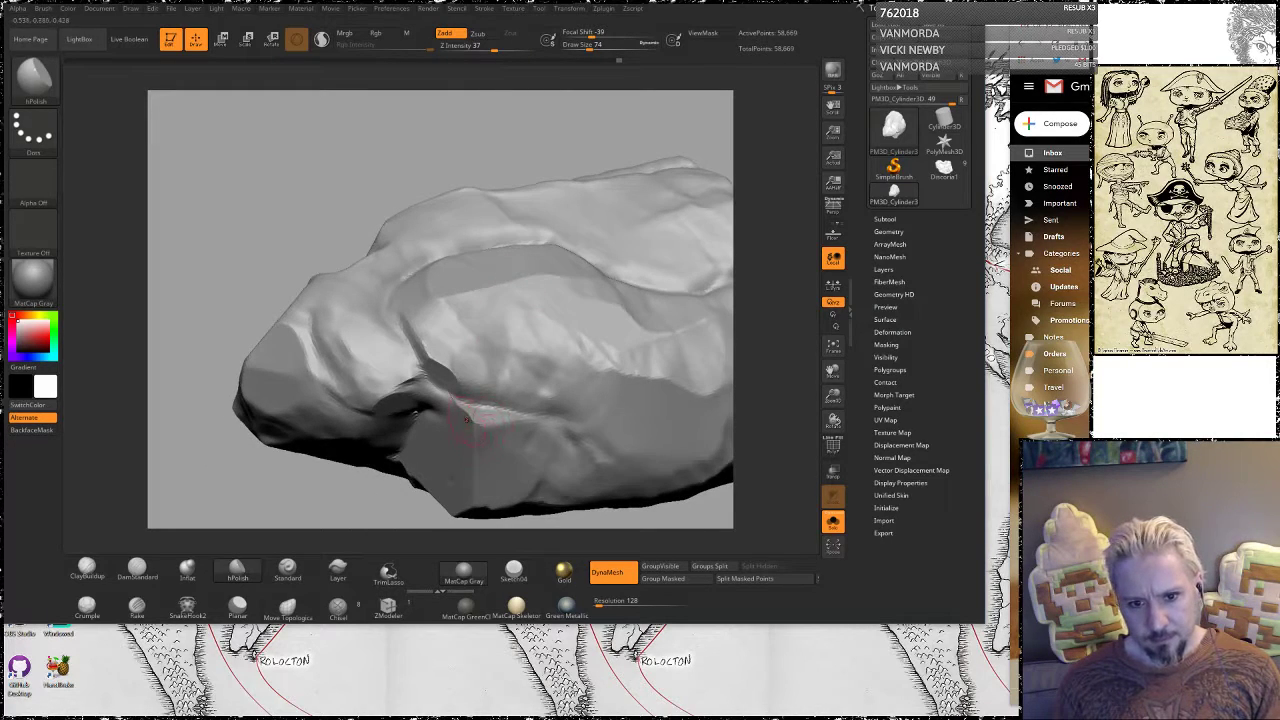
pyautogui.keyDown('shift'); pyautogui.moveTo(466, 419); pyautogui.dragTo(459, 405); pyautogui.keyUp('shift')
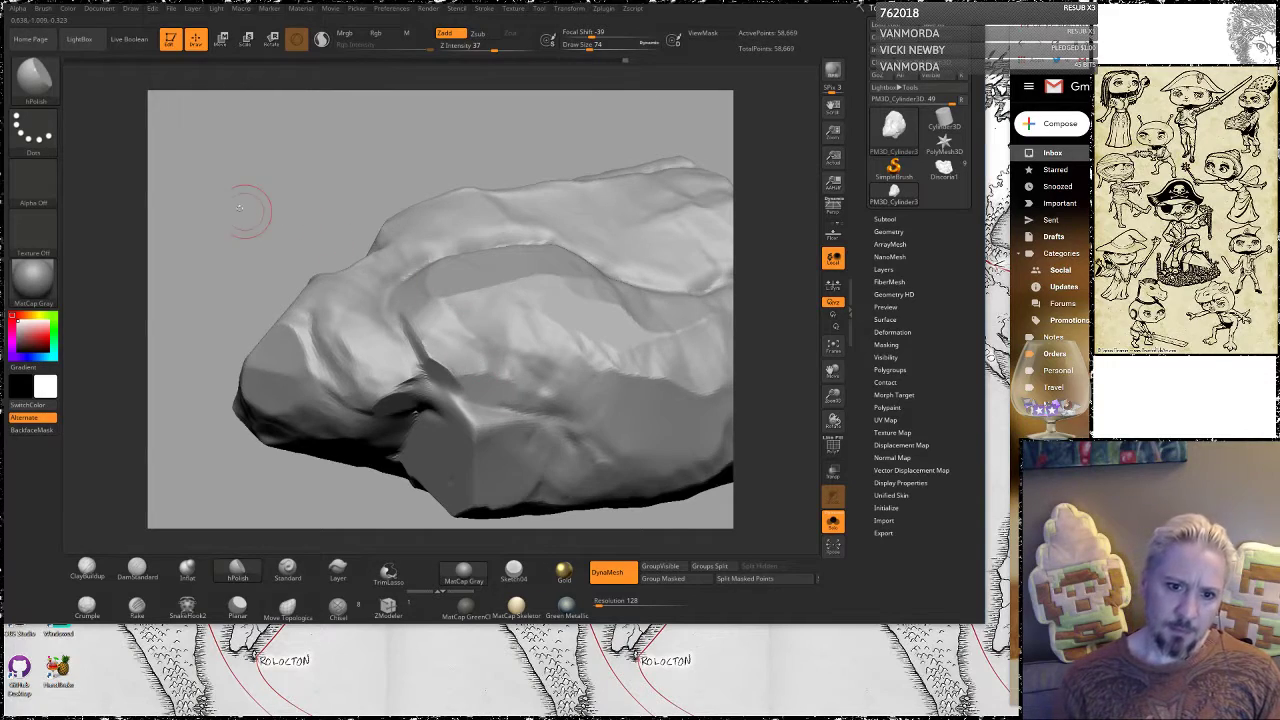
# Raise the DynaMesh resolution to 240 and remesh the rock
pyautogui.moveTo(251, 206); pyautogui.dragTo(380, 403)
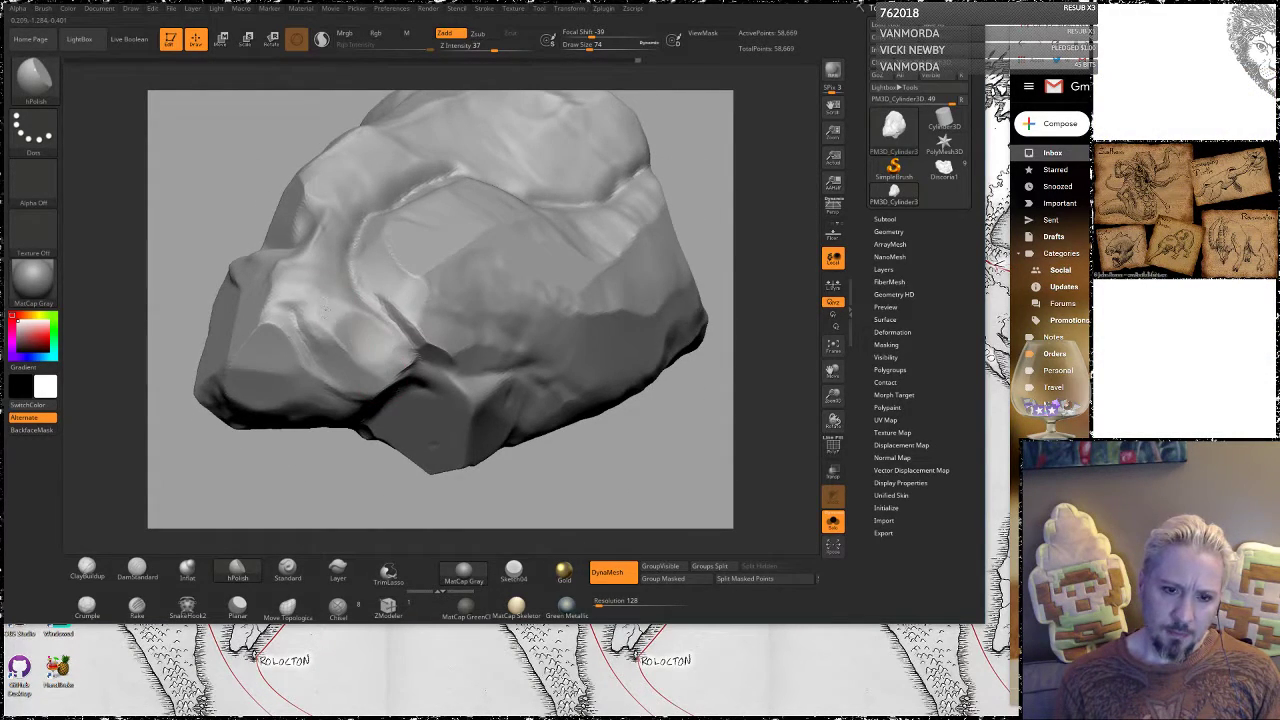
pyautogui.keyDown('alt'); pyautogui.moveTo(646, 474); pyautogui.dragTo(545, 285); pyautogui.keyUp('alt')
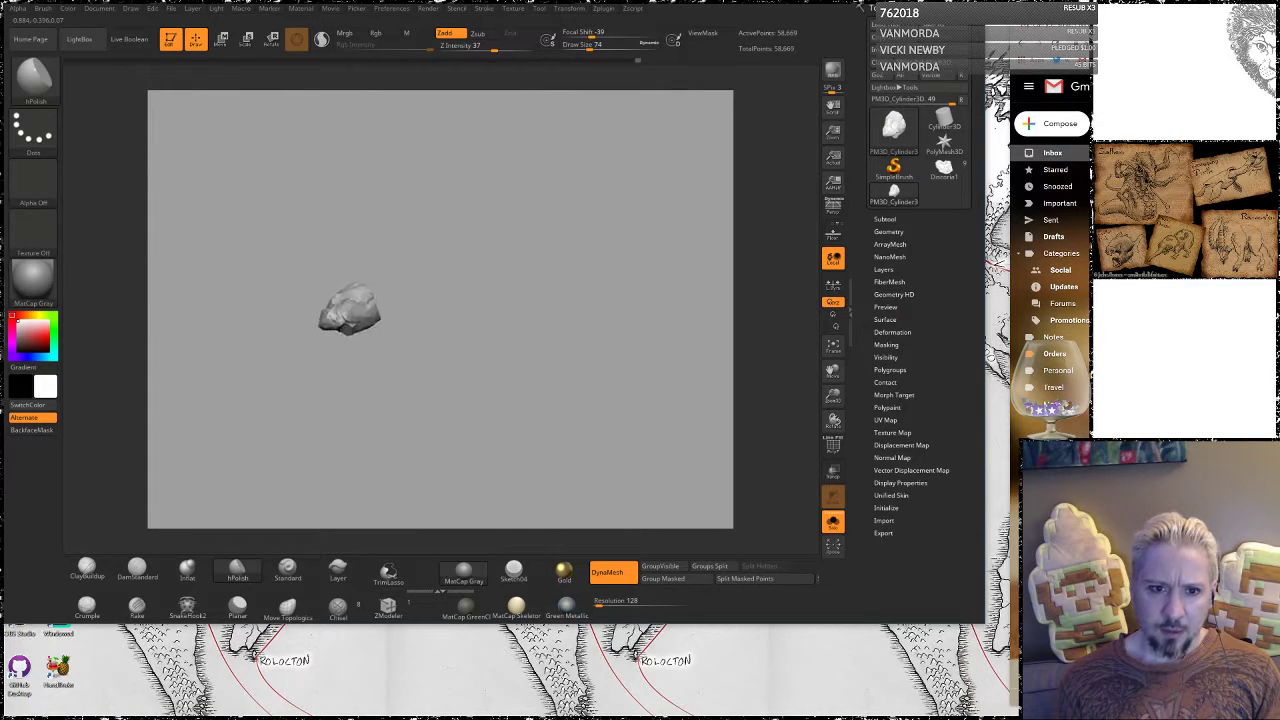
pyautogui.moveTo(482, 434); pyautogui.dragTo(559, 277)
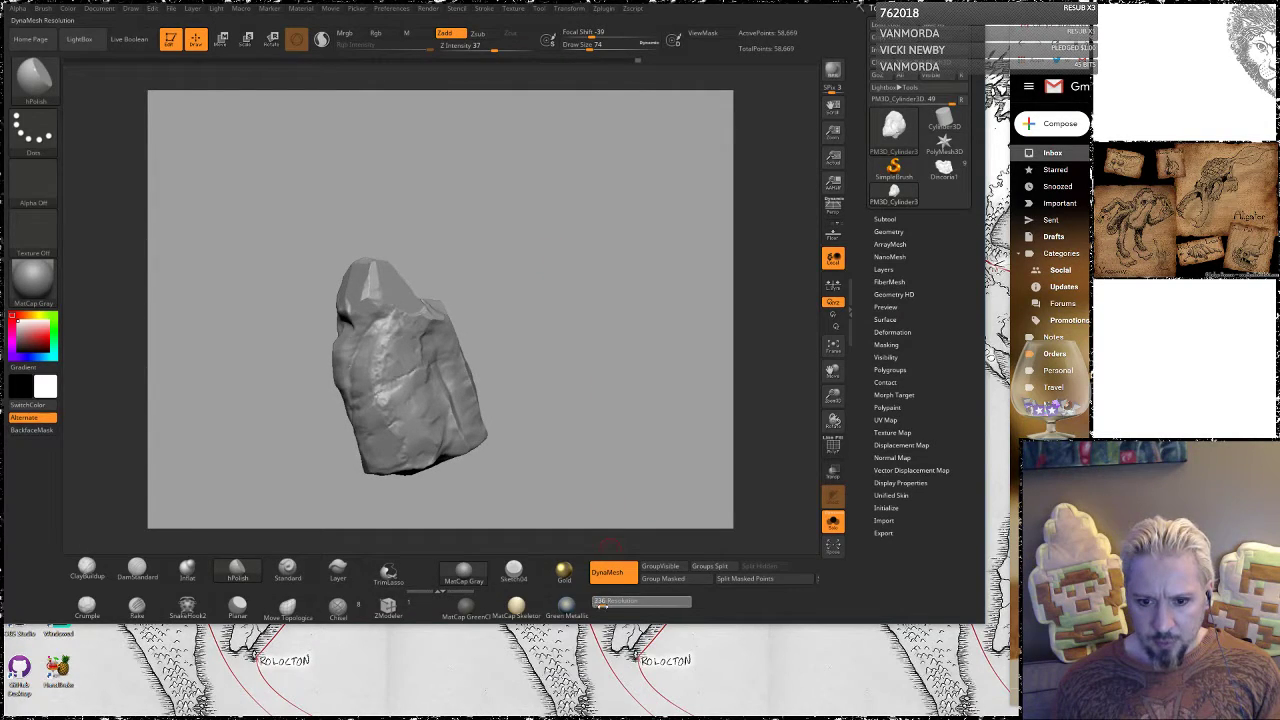
pyautogui.moveTo(598, 604); pyautogui.dragTo(597, 604)
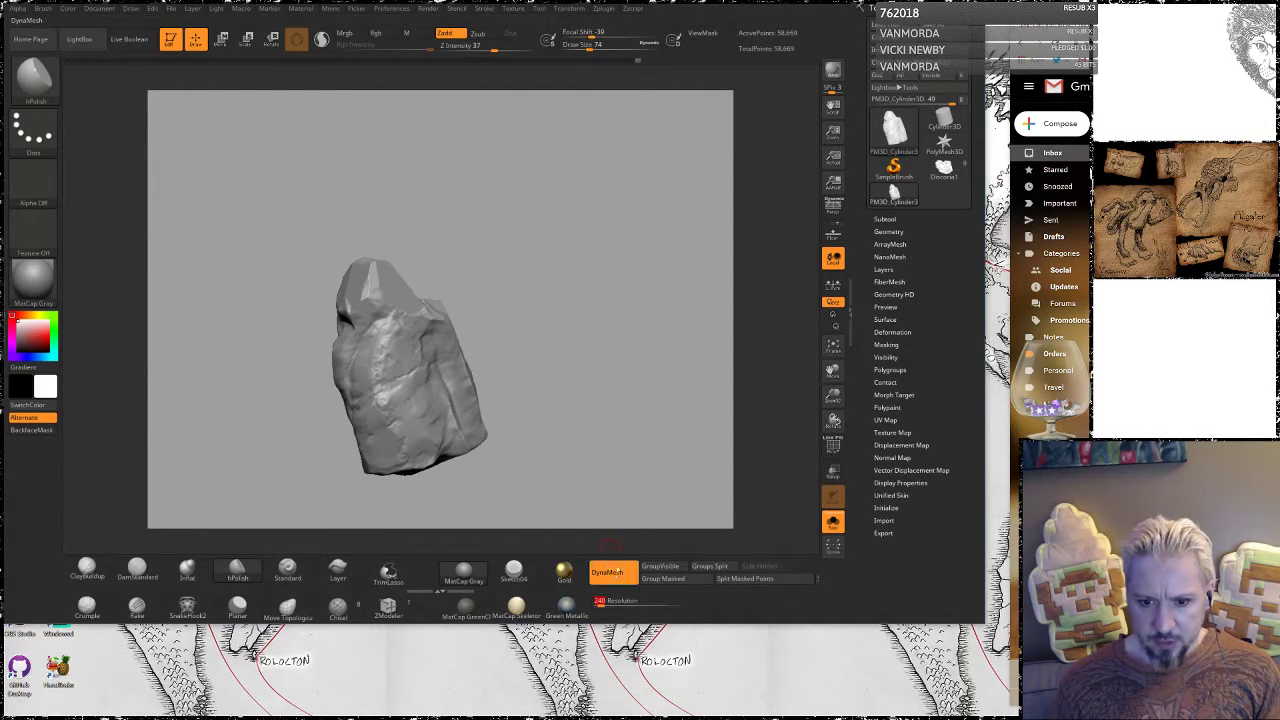
pyautogui.click(610, 573)
pyautogui.click(610, 573)
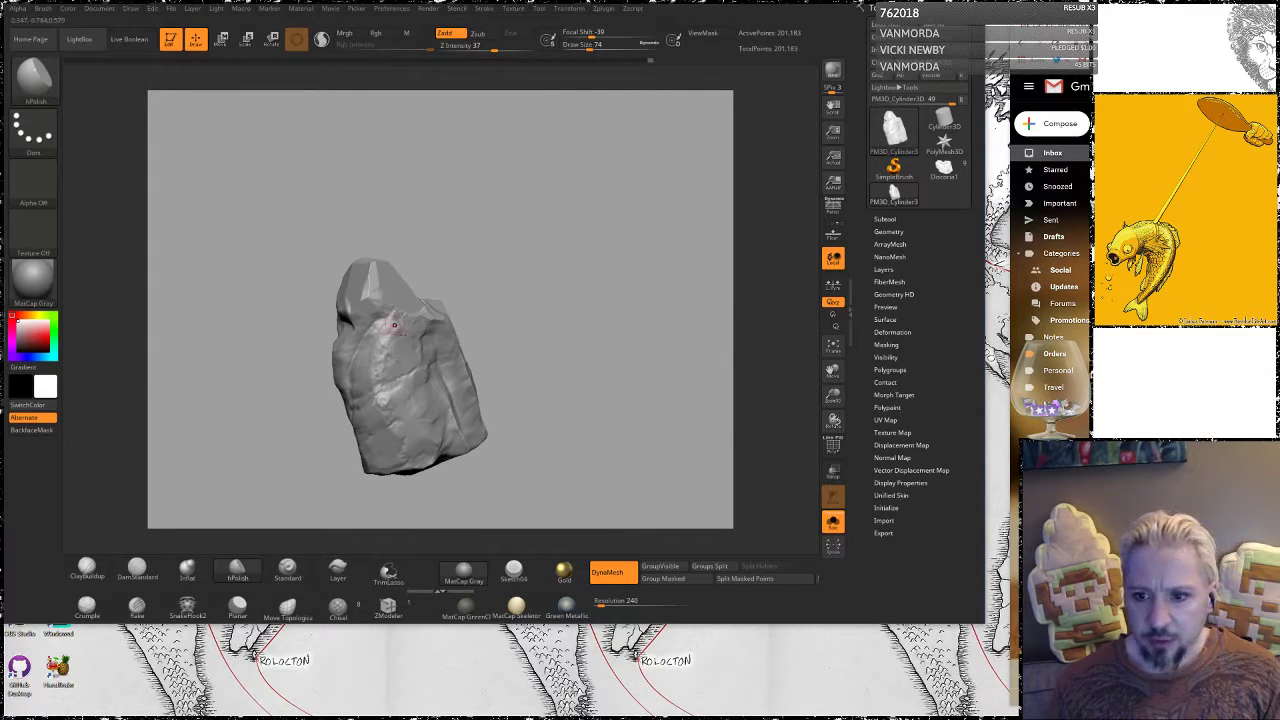
# Inspect the remeshed rock's polygon density with the wireframe displayed, and hide the wireframe again
pyautogui.hotkey('shift', 'f')
pyautogui.moveTo(540, 323); pyautogui.dragTo(629, 432)
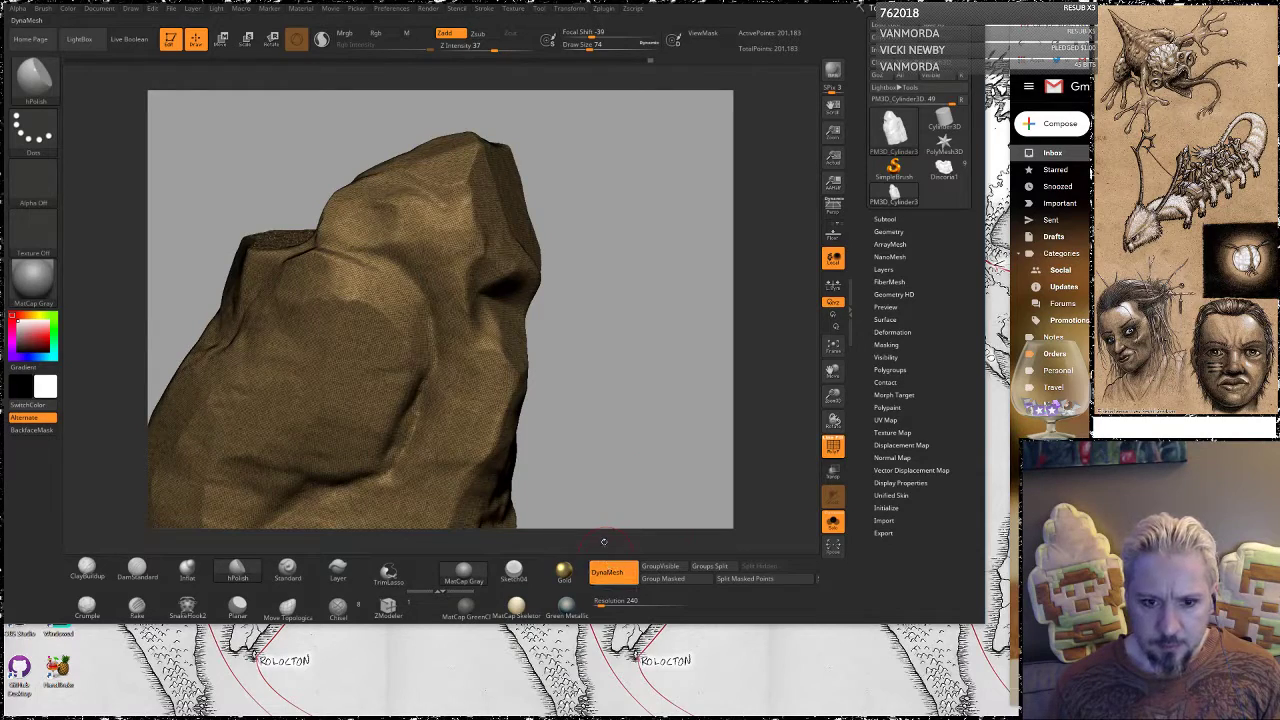
pyautogui.click(607, 570)
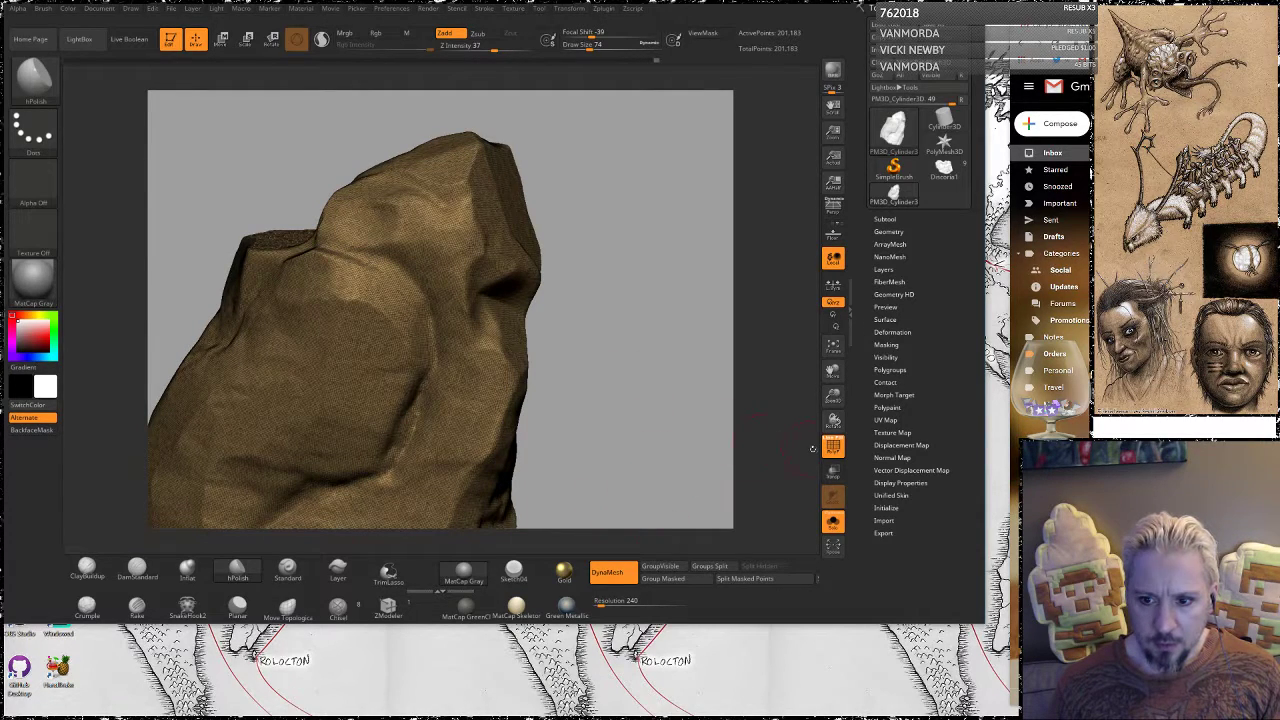
pyautogui.click(829, 448)
pyautogui.keyDown('alt'); pyautogui.moveTo(616, 462); pyautogui.dragTo(645, 452); pyautogui.keyUp('alt')
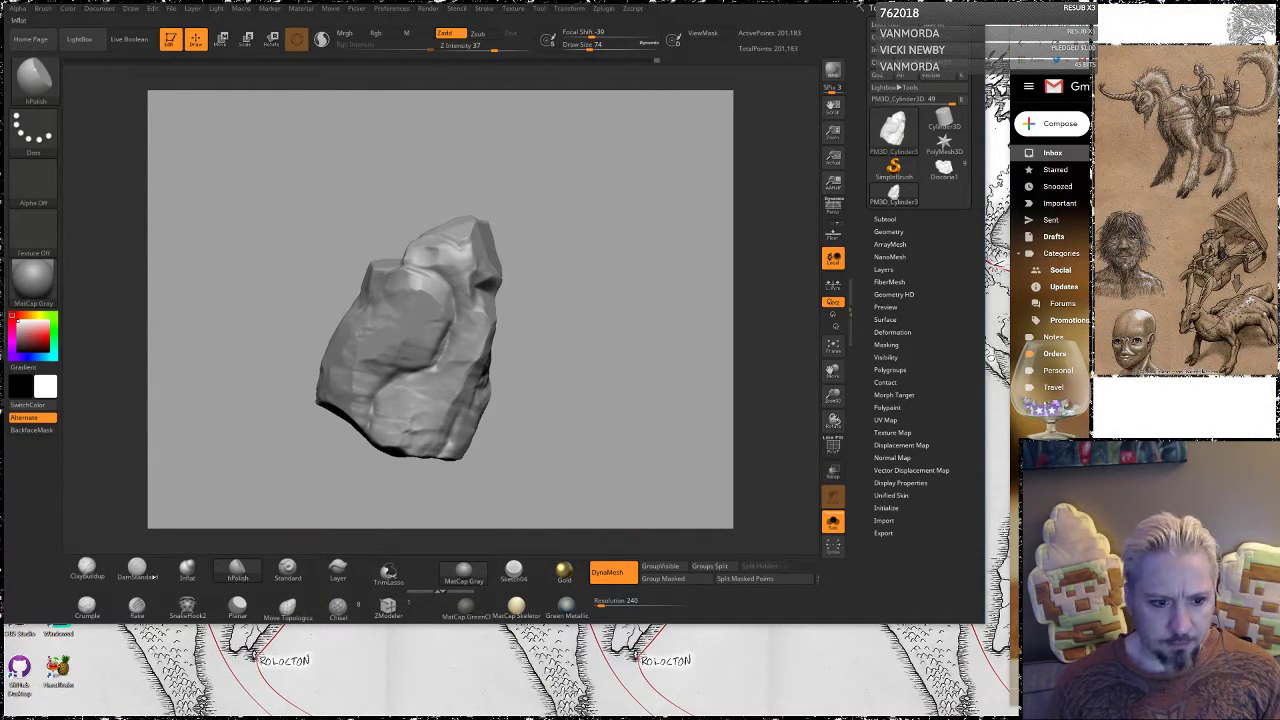
# Apply the Crumple brush at draw size 422 and Z intensity 19 over the rock's broad face to add creased rock texture
pyautogui.click(87, 605)
pyautogui.press('space')
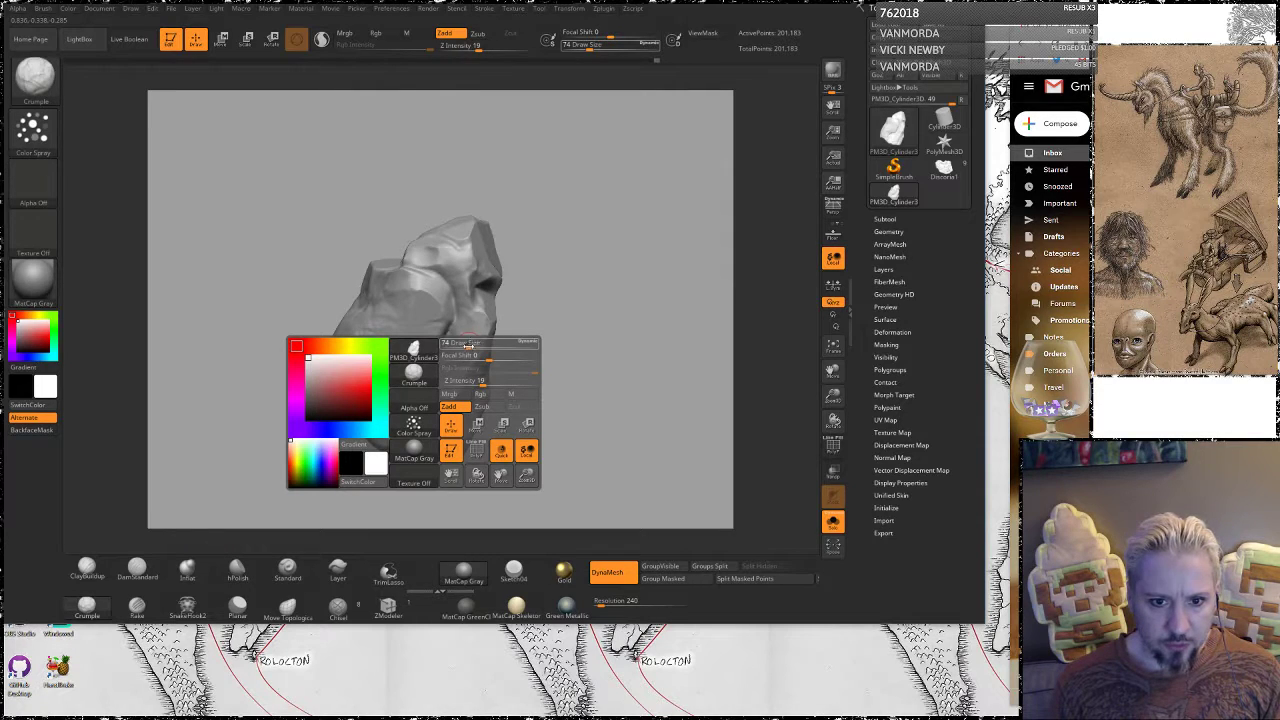
pyautogui.moveTo(467, 344)
pyautogui.mouseDown()
pyautogui.moveTo(505, 349)
pyautogui.moveTo(424, 400)
pyautogui.moveTo(428, 347)
pyautogui.mouseUp()
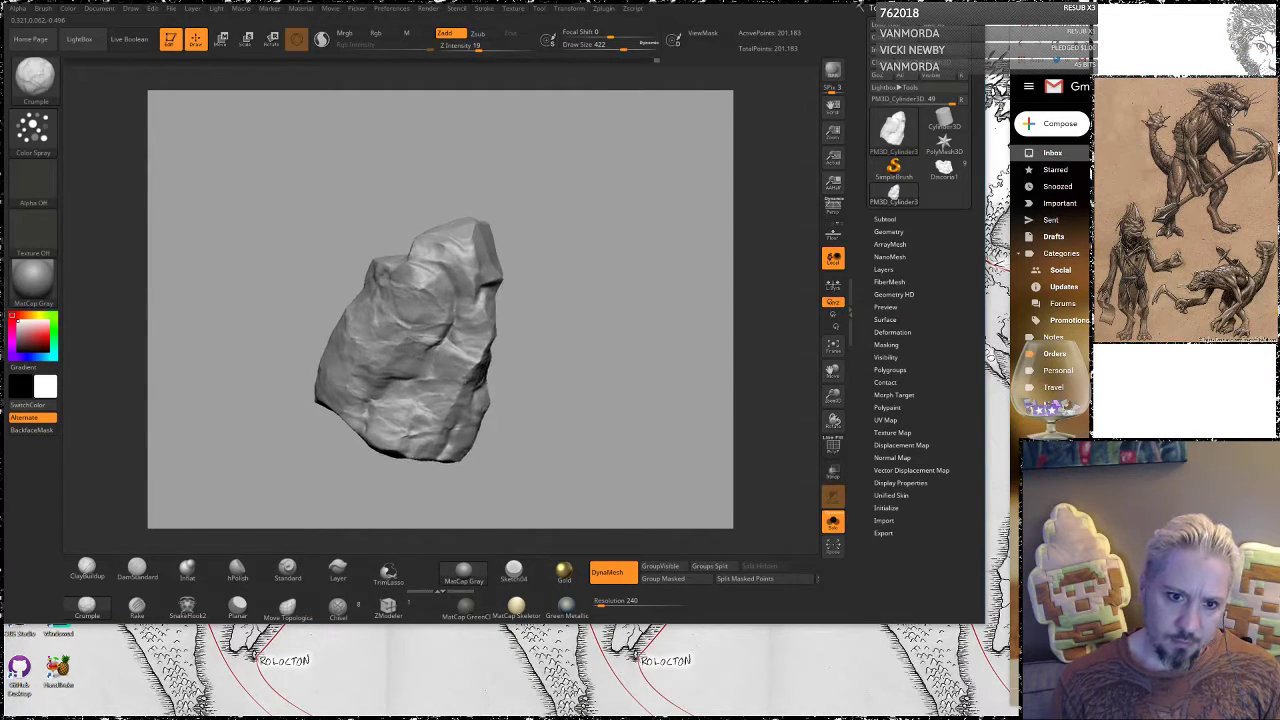
pyautogui.moveTo(455, 333)
pyautogui.mouseDown()
pyautogui.moveTo(425, 365)
pyautogui.moveTo(445, 350)
pyautogui.moveTo(427, 321)
pyautogui.mouseUp()
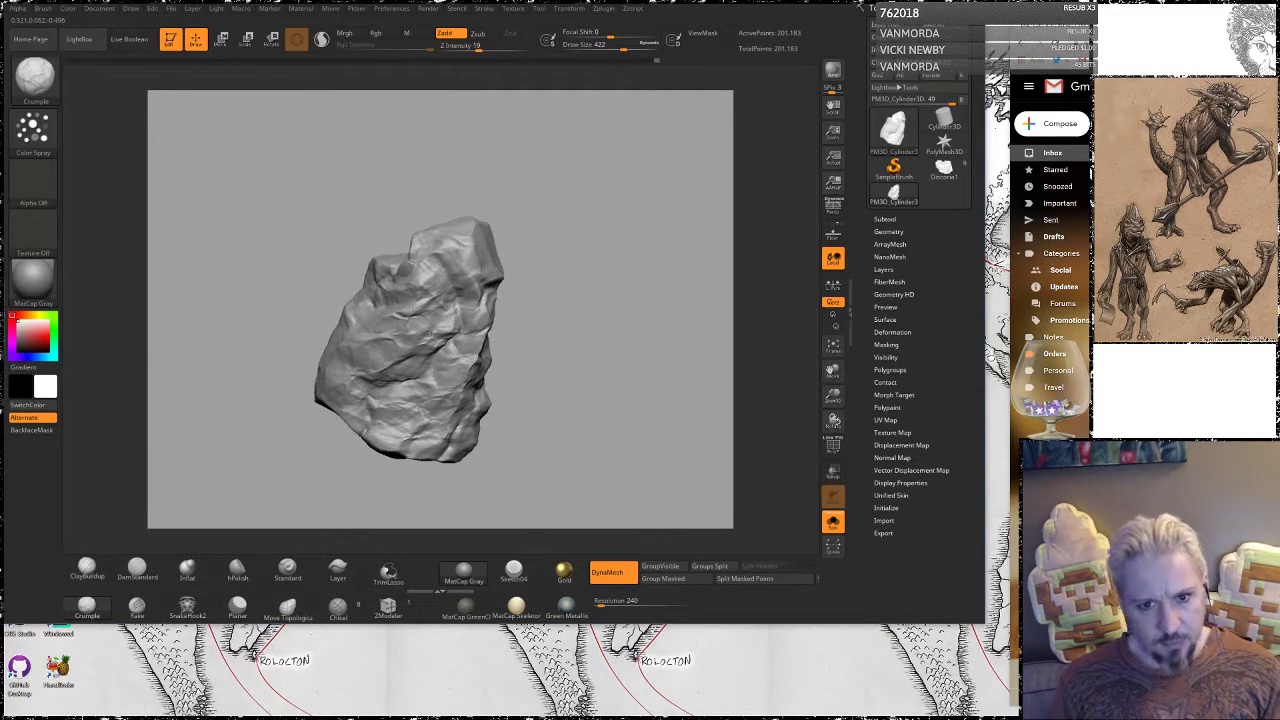
pyautogui.moveTo(563, 366)
pyautogui.mouseDown()
pyautogui.moveTo(615, 335)
pyautogui.moveTo(598, 362)
pyautogui.moveTo(650, 362)
pyautogui.moveTo(575, 345)
pyautogui.mouseUp()
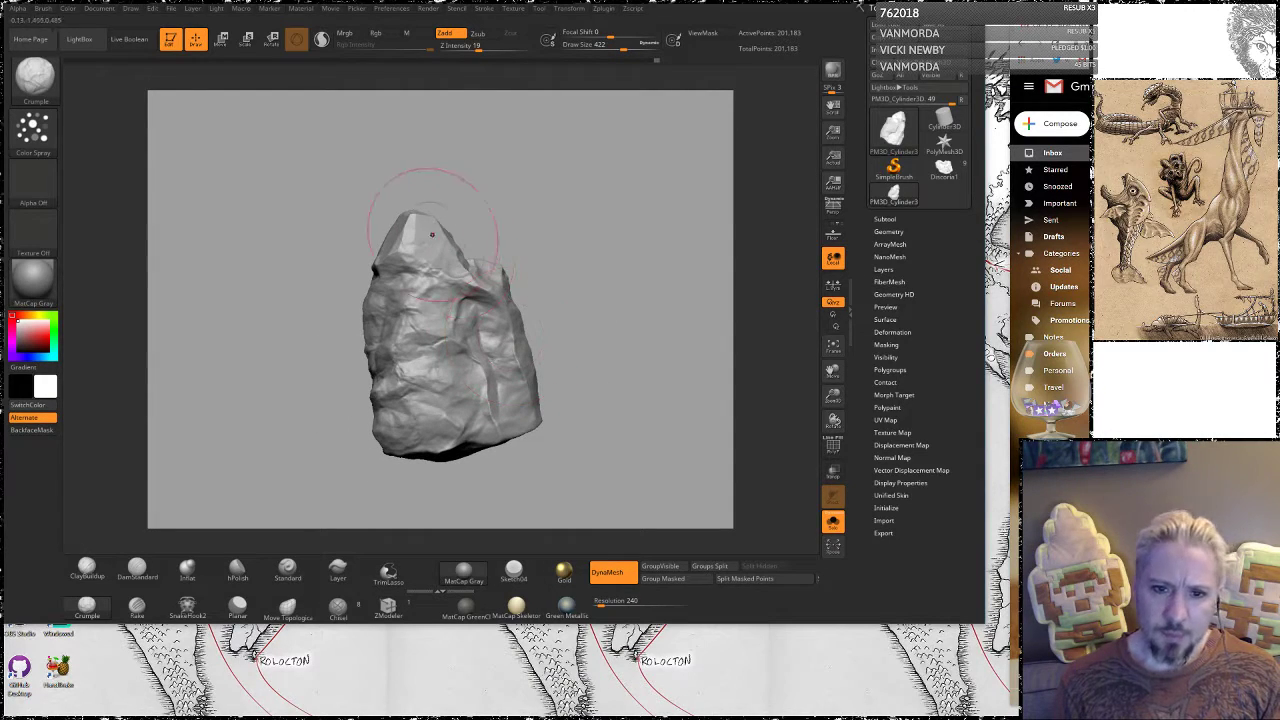
# Apply the Crumple brush at draw size 422 over the rock's peak and adjoining sides to extend the creased texture
pyautogui.moveTo(430, 226); pyautogui.dragTo(405, 279)
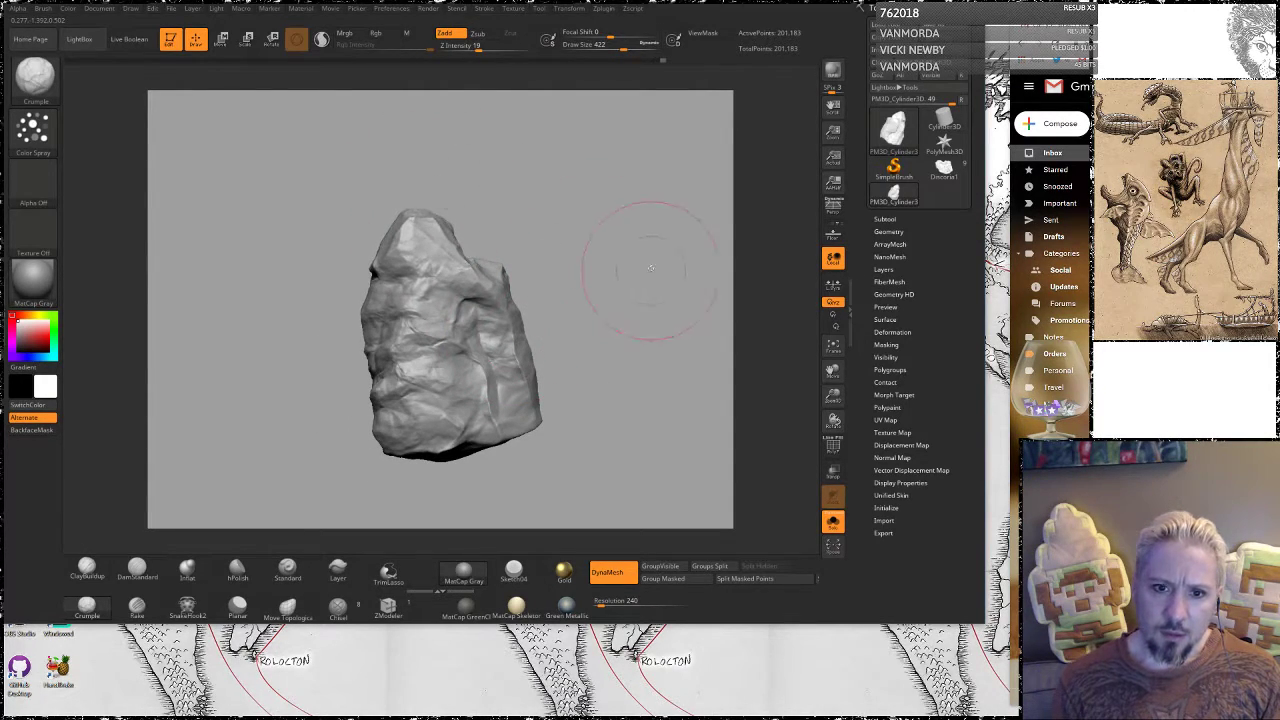
pyautogui.moveTo(650, 268); pyautogui.dragTo(610, 280)
pyautogui.moveTo(510, 373)
pyautogui.mouseDown()
pyautogui.moveTo(513, 357)
pyautogui.moveTo(512, 388)
pyautogui.mouseUp()
pyautogui.moveTo(640, 320)
pyautogui.mouseDown()
pyautogui.moveTo(649, 289)
pyautogui.moveTo(640, 360)
pyautogui.mouseUp()
pyautogui.moveTo(619, 410)
pyautogui.mouseDown()
pyautogui.moveTo(630, 286)
pyautogui.moveTo(605, 265)
pyautogui.mouseUp()
# Reduce the Crumple brush to draw size 212 and add finer creases around the rock's base, top and remaining sides
pyautogui.rightClick(418, 430)
pyautogui.moveTo(416, 430); pyautogui.dragTo(394, 430)
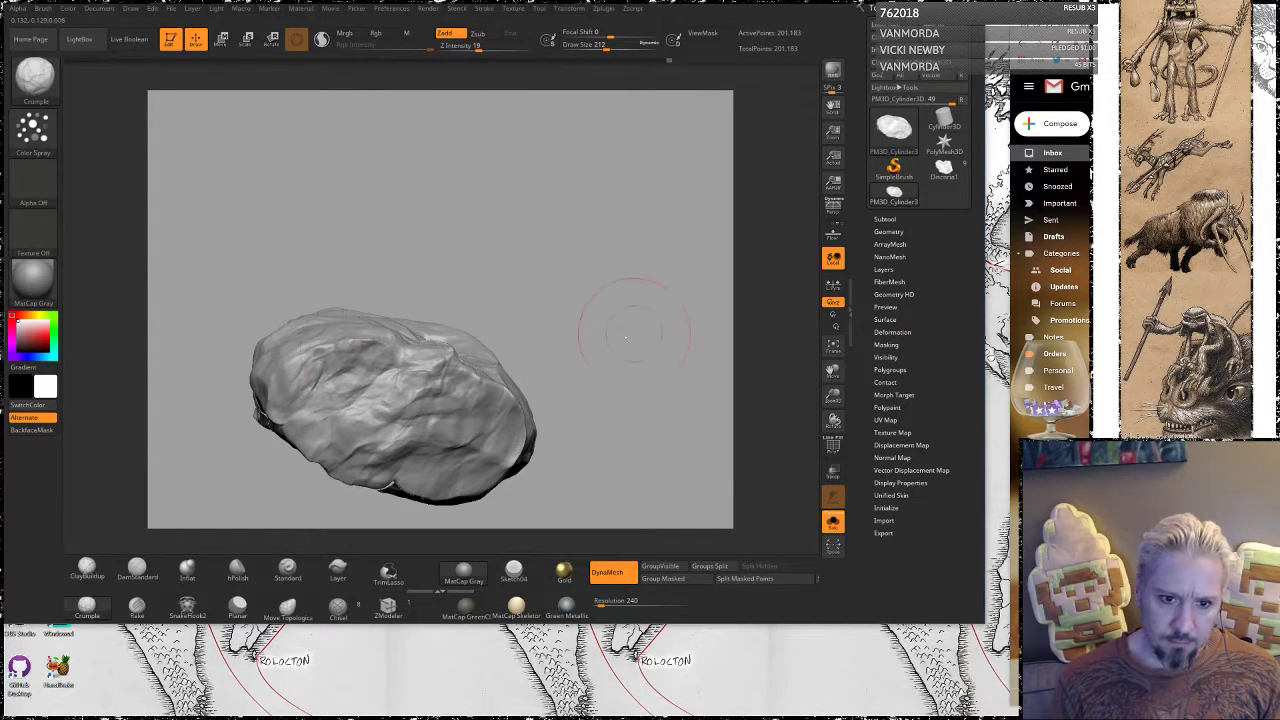
pyautogui.moveTo(625, 337); pyautogui.dragTo(381, 368)
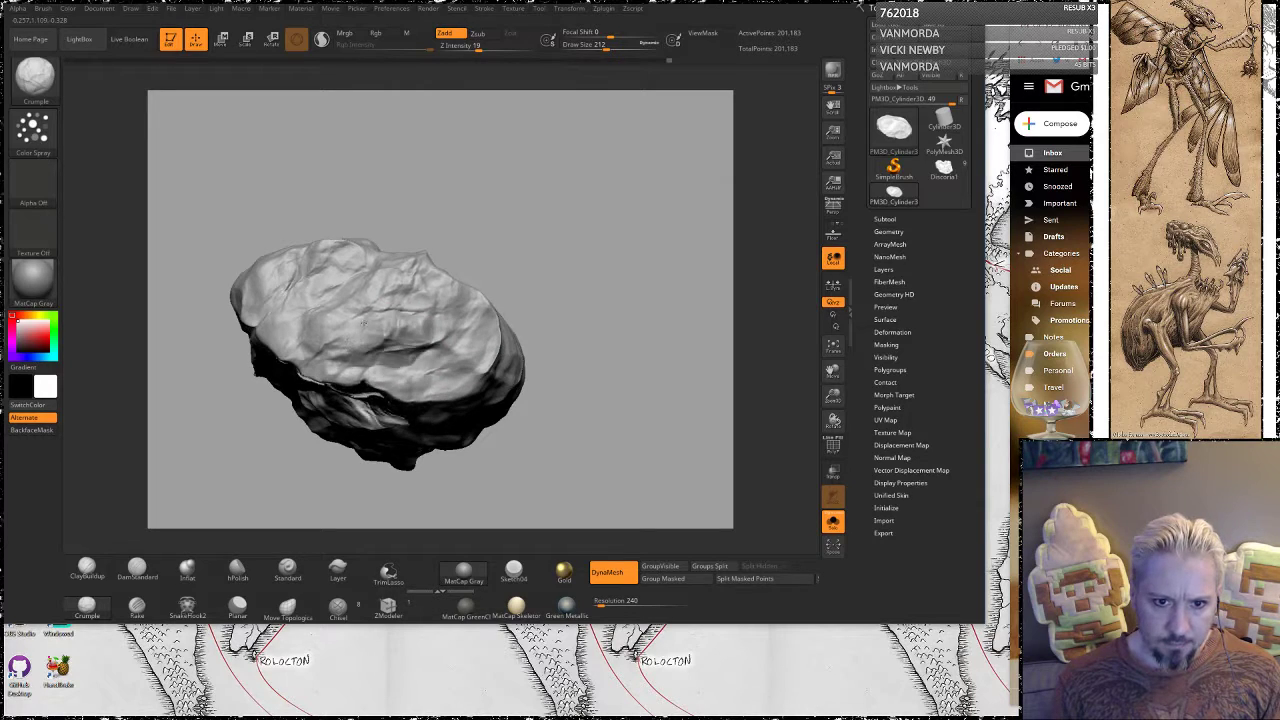
pyautogui.moveTo(601, 338)
pyautogui.mouseDown()
pyautogui.moveTo(586, 237)
pyautogui.moveTo(600, 163)
pyautogui.moveTo(635, 240)
pyautogui.moveTo(623, 262)
pyautogui.moveTo(648, 259)
pyautogui.moveTo(690, 300)
pyautogui.moveTo(627, 75)
pyautogui.moveTo(638, 150)
pyautogui.moveTo(606, 260)
pyautogui.moveTo(567, 324)
pyautogui.mouseUp()
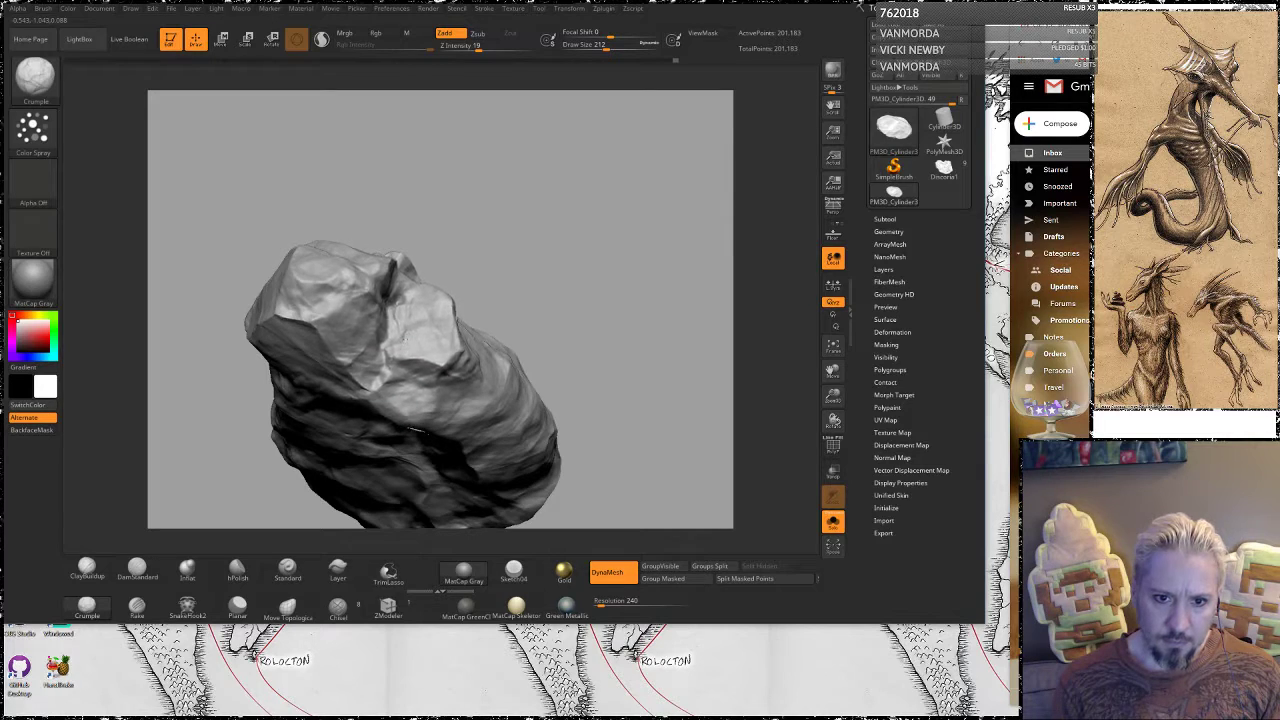
pyautogui.moveTo(405, 337)
pyautogui.mouseDown()
pyautogui.moveTo(568, 180)
pyautogui.moveTo(616, 249)
pyautogui.moveTo(524, 325)
pyautogui.mouseUp()
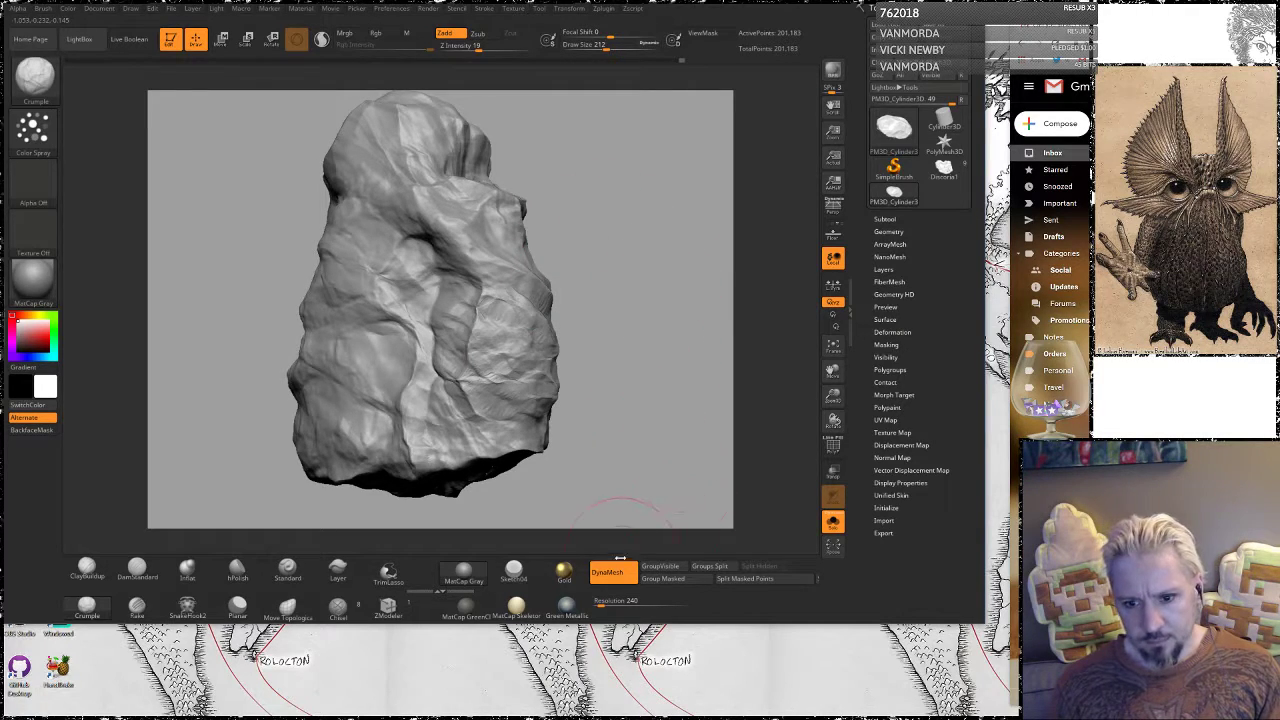
# Remesh the crumpled rock with DynaMesh at resolution 240
pyautogui.press('ctrl')
pyautogui.keyDown('ctrl'); pyautogui.moveTo(671, 424); pyautogui.dragTo(678, 436); pyautogui.keyUp('ctrl')
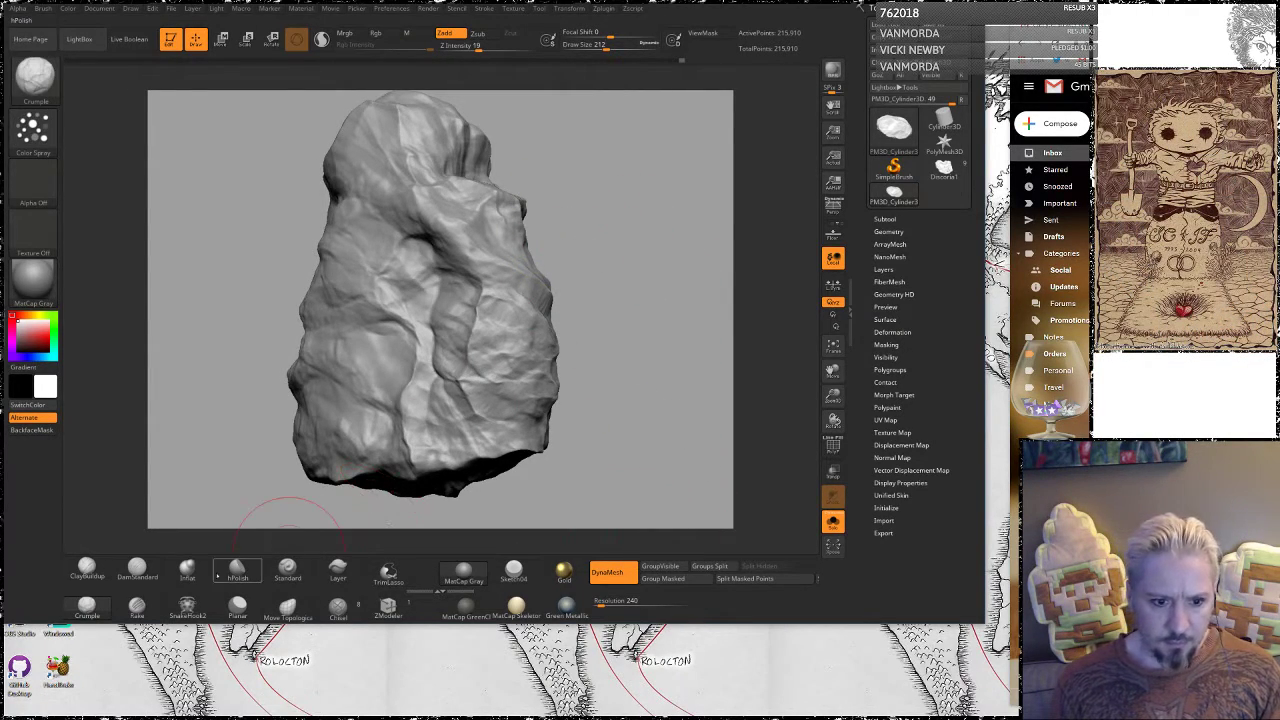
# Flatten planes across the rock's broad face and peak with the hPolish brush at draw size 167
pyautogui.click(237, 570)
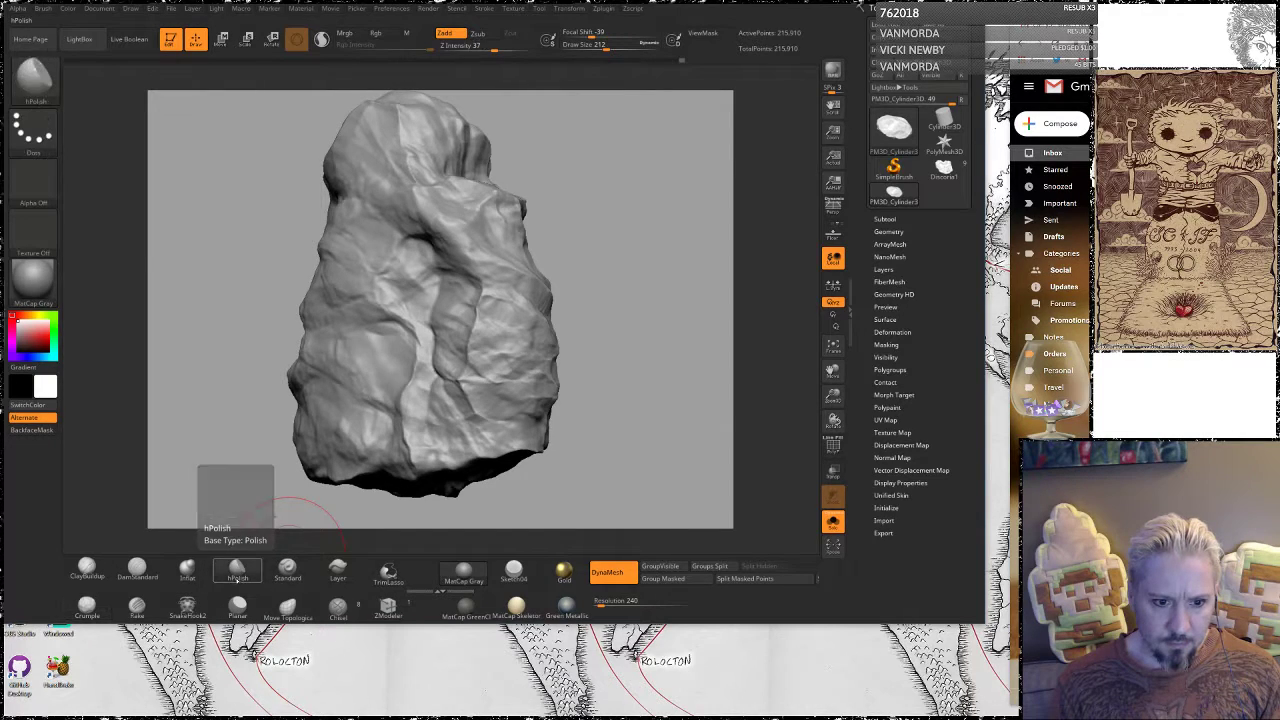
pyautogui.press('space')
pyautogui.moveTo(468, 351); pyautogui.dragTo(457, 351)
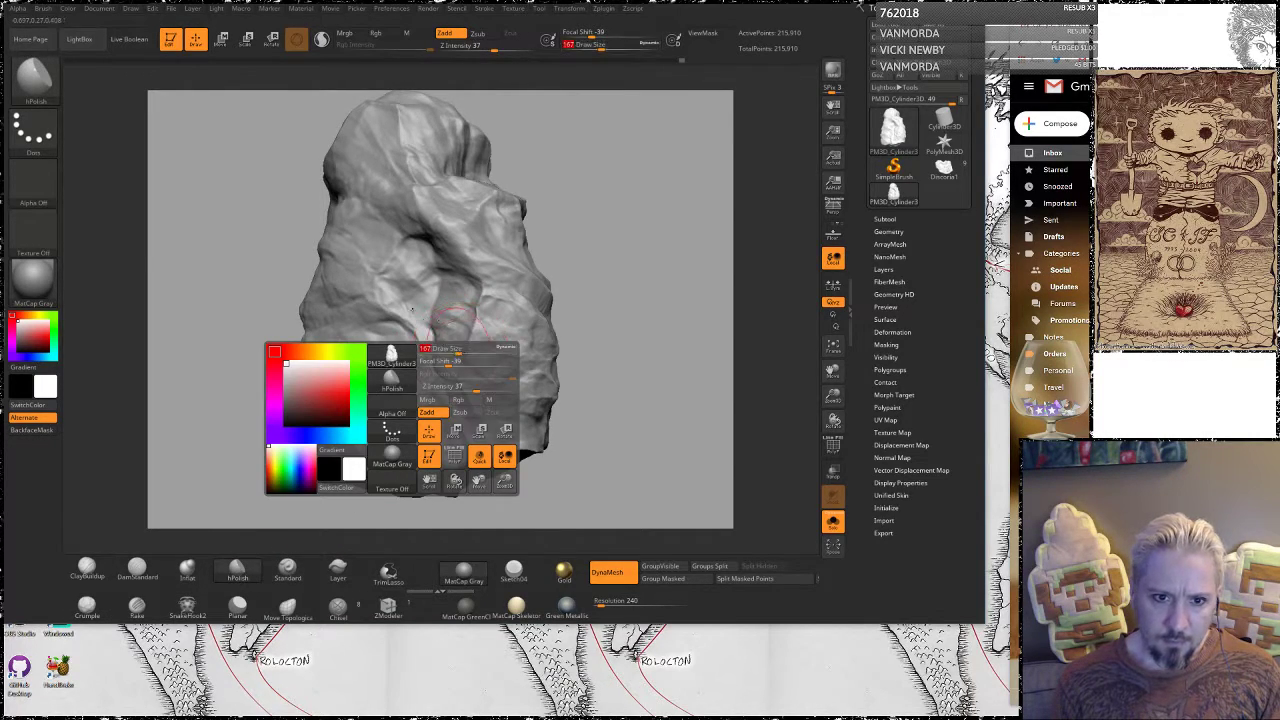
pyautogui.moveTo(597, 171); pyautogui.dragTo(440, 210)
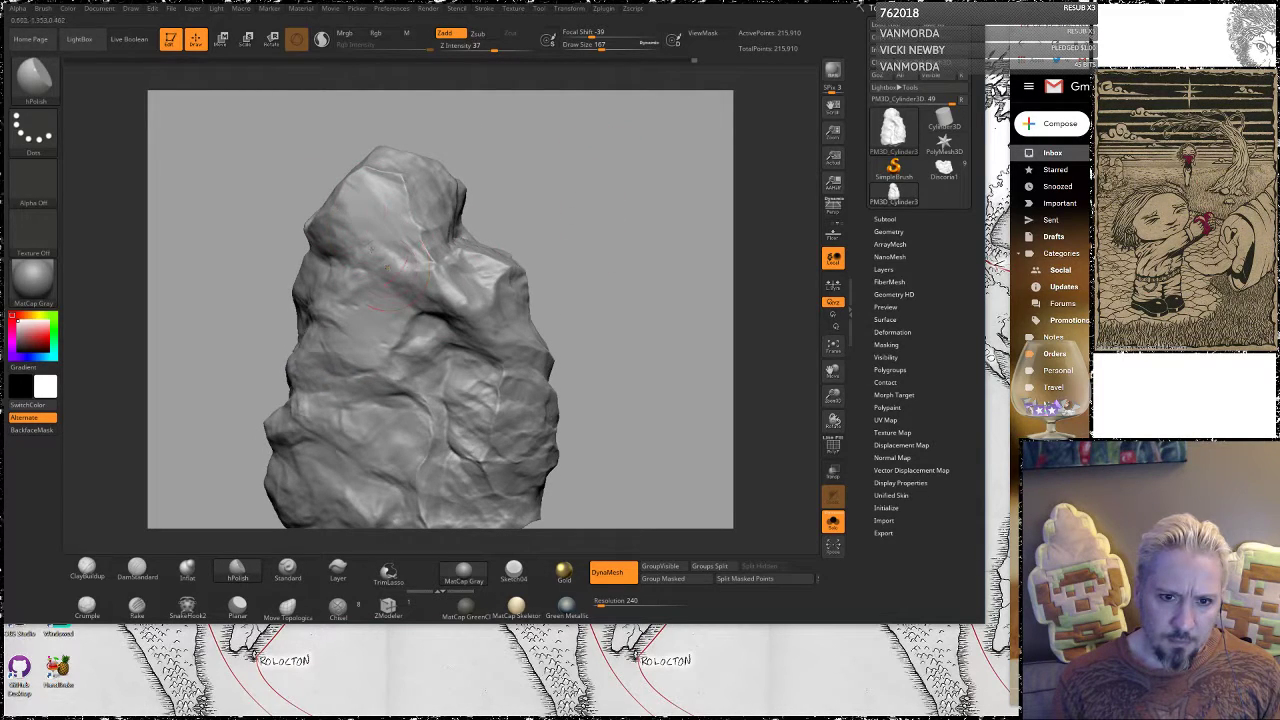
pyautogui.moveTo(664, 308); pyautogui.dragTo(580, 288)
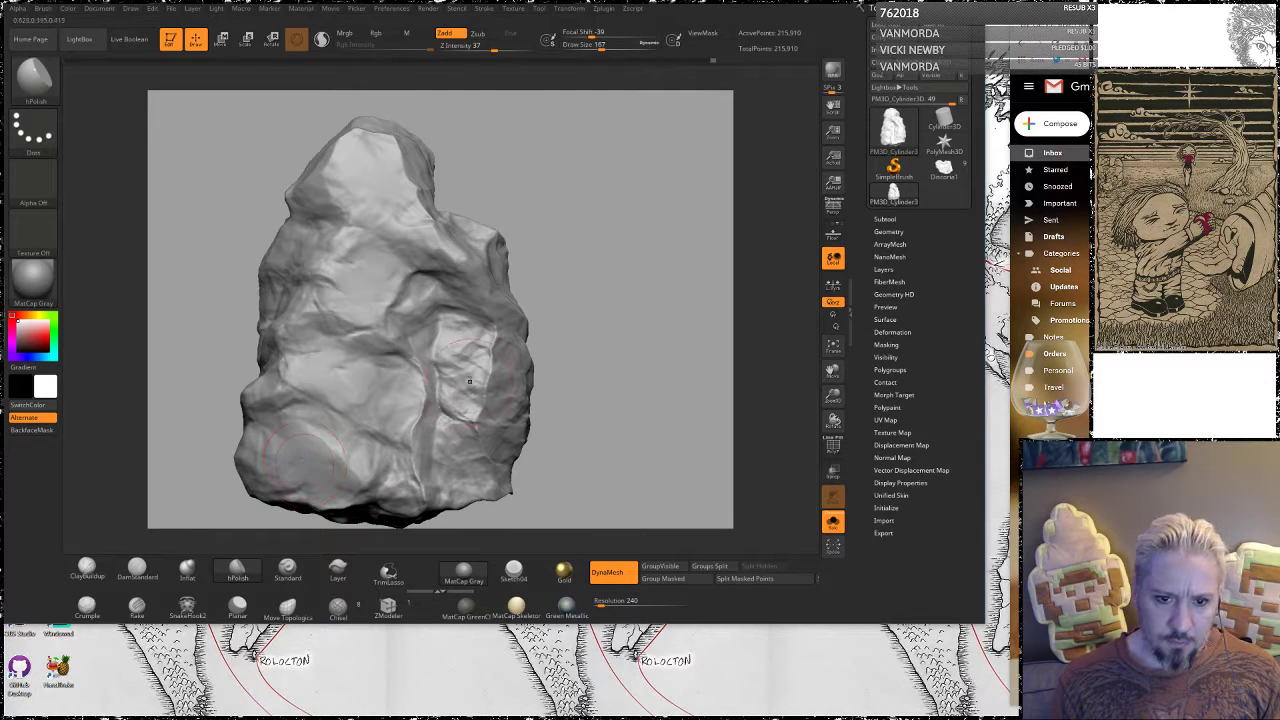
# Polish the ridges along the rock's narrow side and its rounded top end into flatter planes
pyautogui.moveTo(587, 216); pyautogui.dragTo(413, 226)
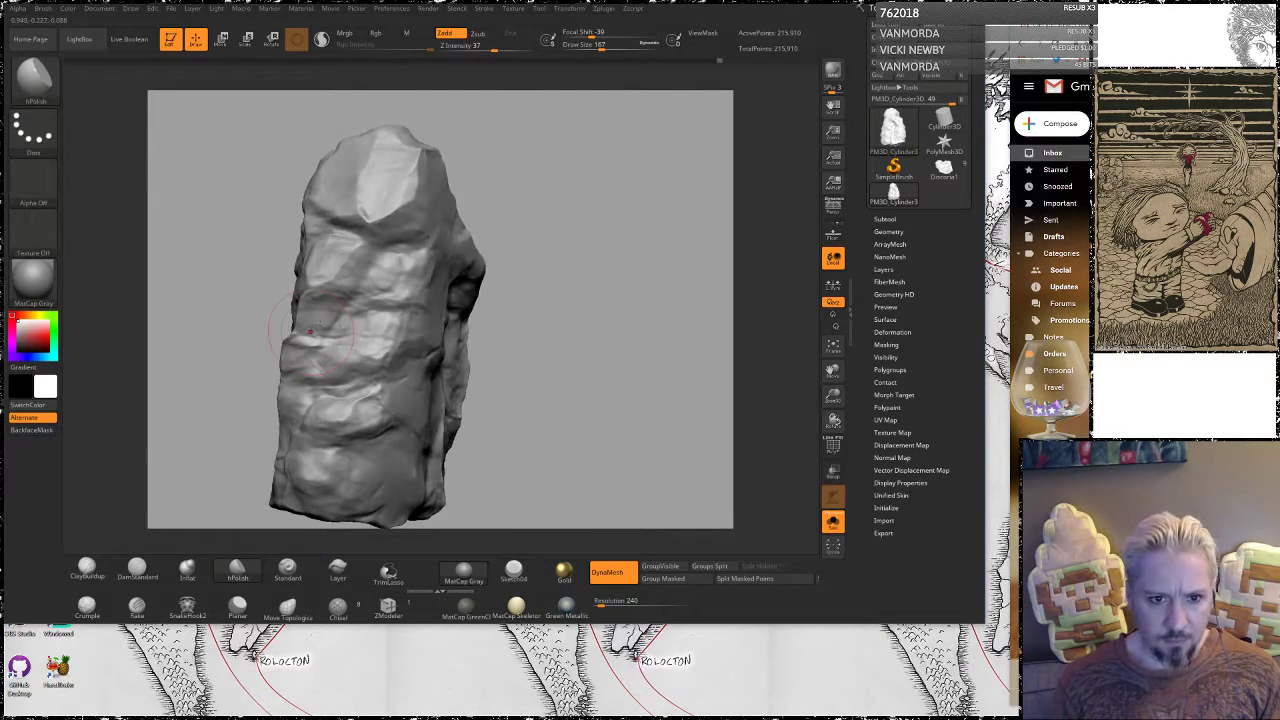
pyautogui.moveTo(550, 285); pyautogui.dragTo(514, 267)
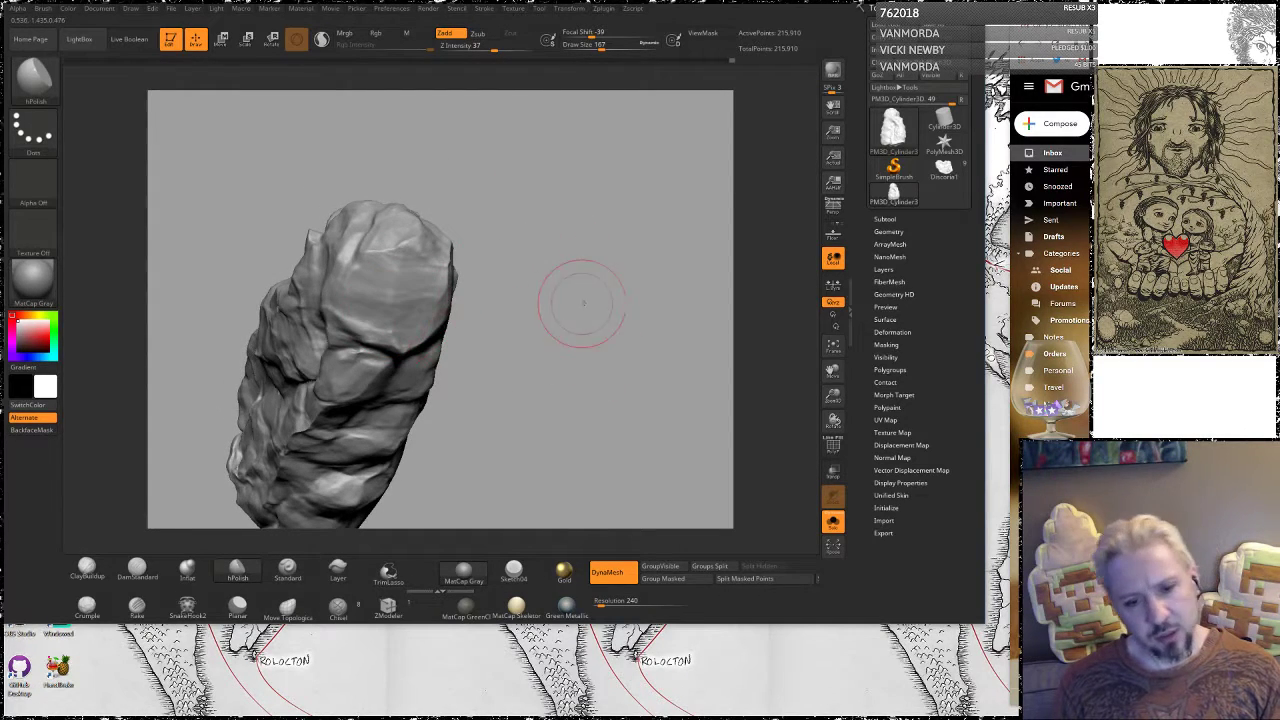
pyautogui.moveTo(583, 303); pyautogui.dragTo(622, 446)
pyautogui.moveTo(396, 266); pyautogui.dragTo(455, 267)
# Reduce hPolish to draw size 74 and cut small flat facets on the bump below the notch and the neighboring bulge
pyautogui.moveTo(699, 309)
pyautogui.keyDown('alt'); pyautogui.mouseDown()
pyautogui.moveTo(685, 403)
pyautogui.moveTo(629, 414)
pyautogui.mouseUp(); pyautogui.keyUp('alt')
pyautogui.moveTo(634, 286)
pyautogui.mouseDown()
pyautogui.moveTo(634, 270)
pyautogui.moveTo(600, 257)
pyautogui.mouseUp()
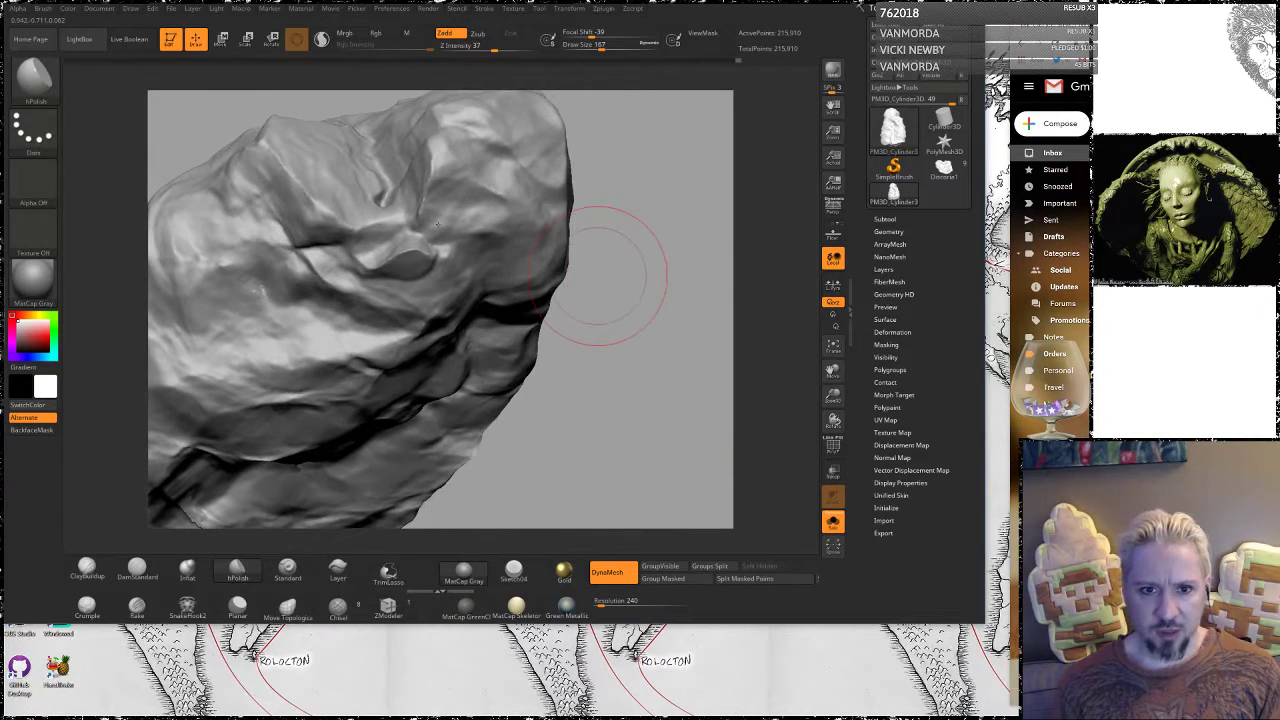
pyautogui.press('space')
pyautogui.moveTo(448, 258); pyautogui.dragTo(405, 252)
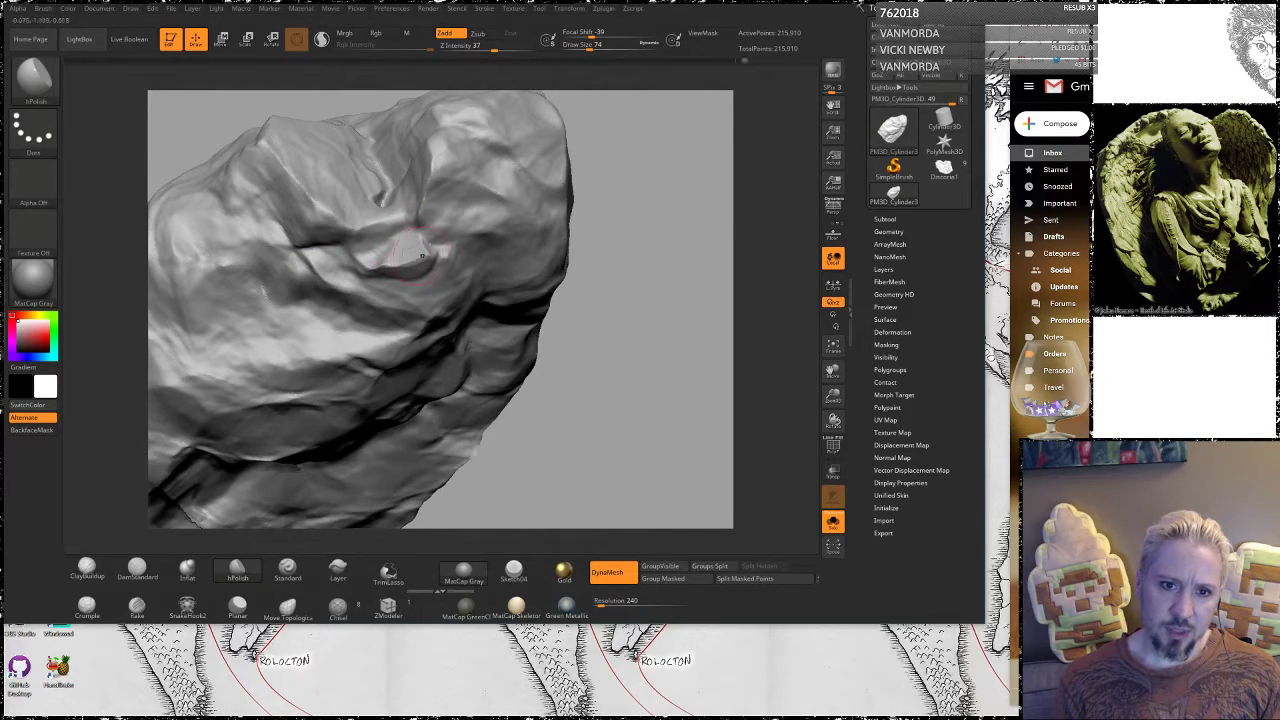
pyautogui.moveTo(421, 250); pyautogui.dragTo(412, 267)
pyautogui.moveTo(612, 330)
pyautogui.keyDown('alt'); pyautogui.mouseDown()
pyautogui.moveTo(610, 264)
pyautogui.moveTo(628, 255)
pyautogui.moveTo(624, 322)
pyautogui.mouseUp(); pyautogui.keyUp('alt')
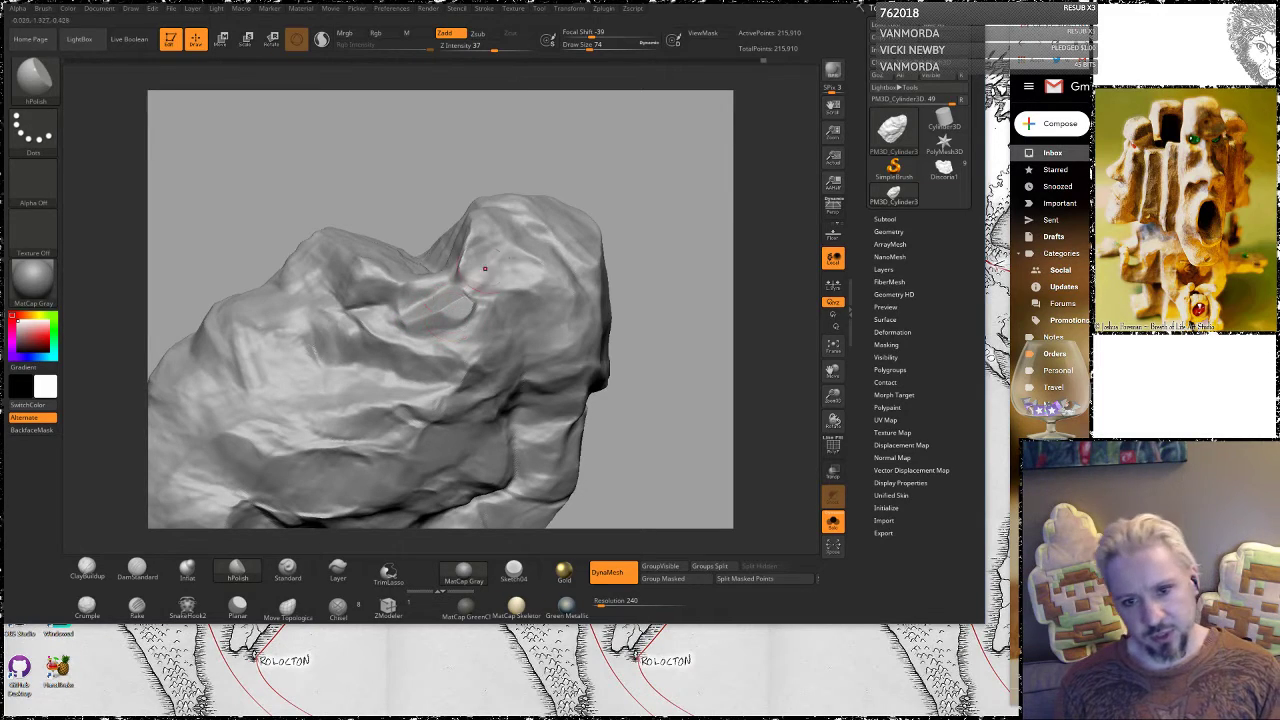
pyautogui.moveTo(480, 282)
pyautogui.mouseDown()
pyautogui.moveTo(500, 262)
pyautogui.moveTo(486, 256)
pyautogui.moveTo(496, 240)
pyautogui.mouseUp()
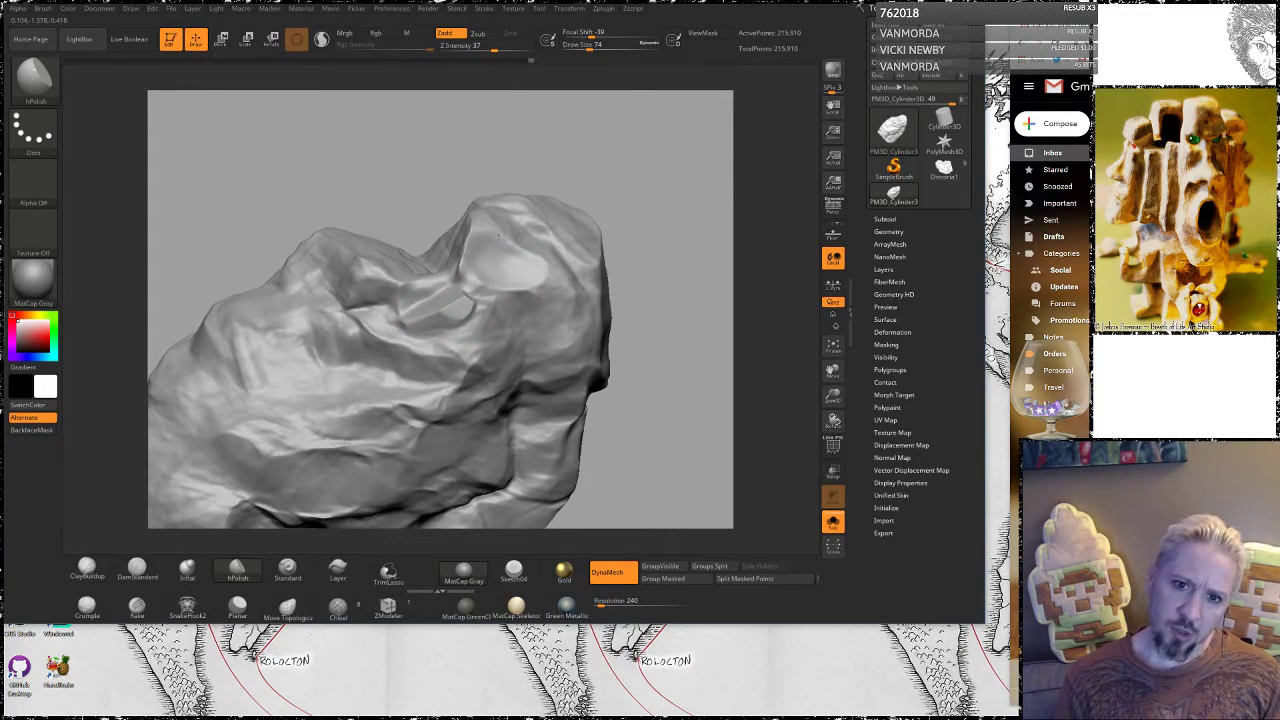
# Polish further facets along the rock's upper ridge and the edge between the notch and the bulge
pyautogui.moveTo(650, 150); pyautogui.dragTo(618, 272)
pyautogui.moveTo(576, 138); pyautogui.dragTo(472, 272)
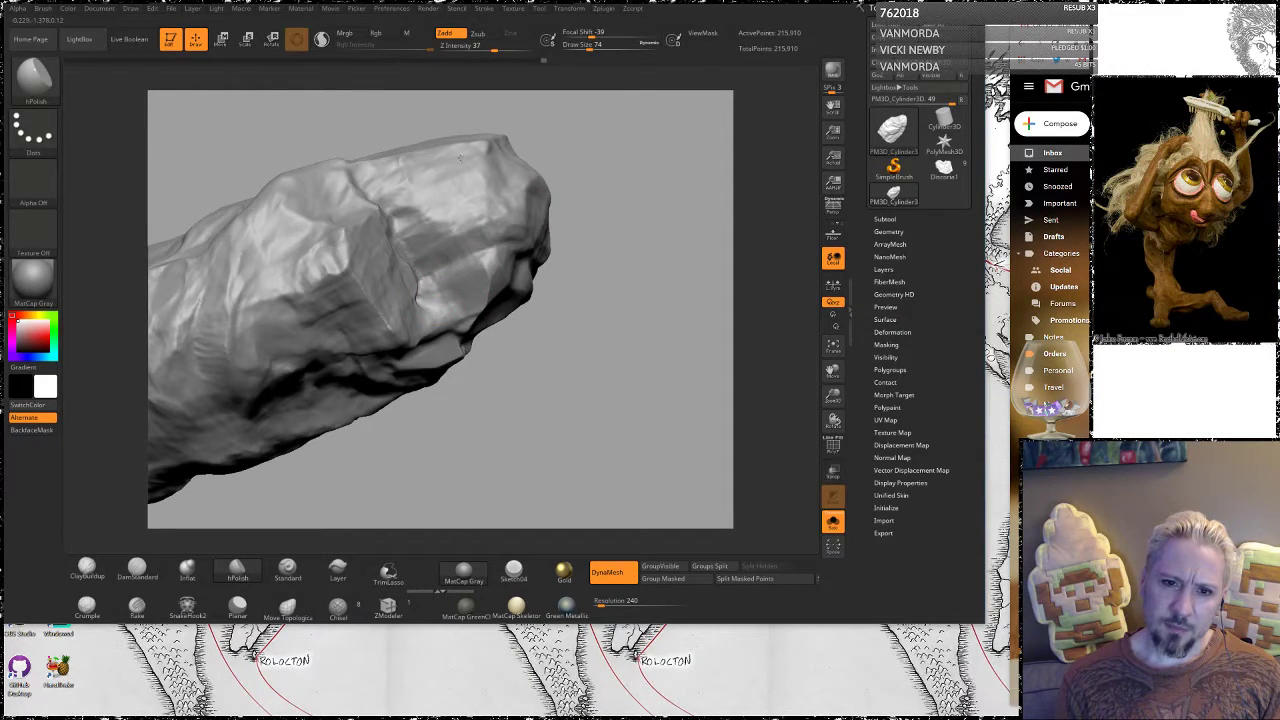
pyautogui.moveTo(450, 167); pyautogui.dragTo(370, 250)
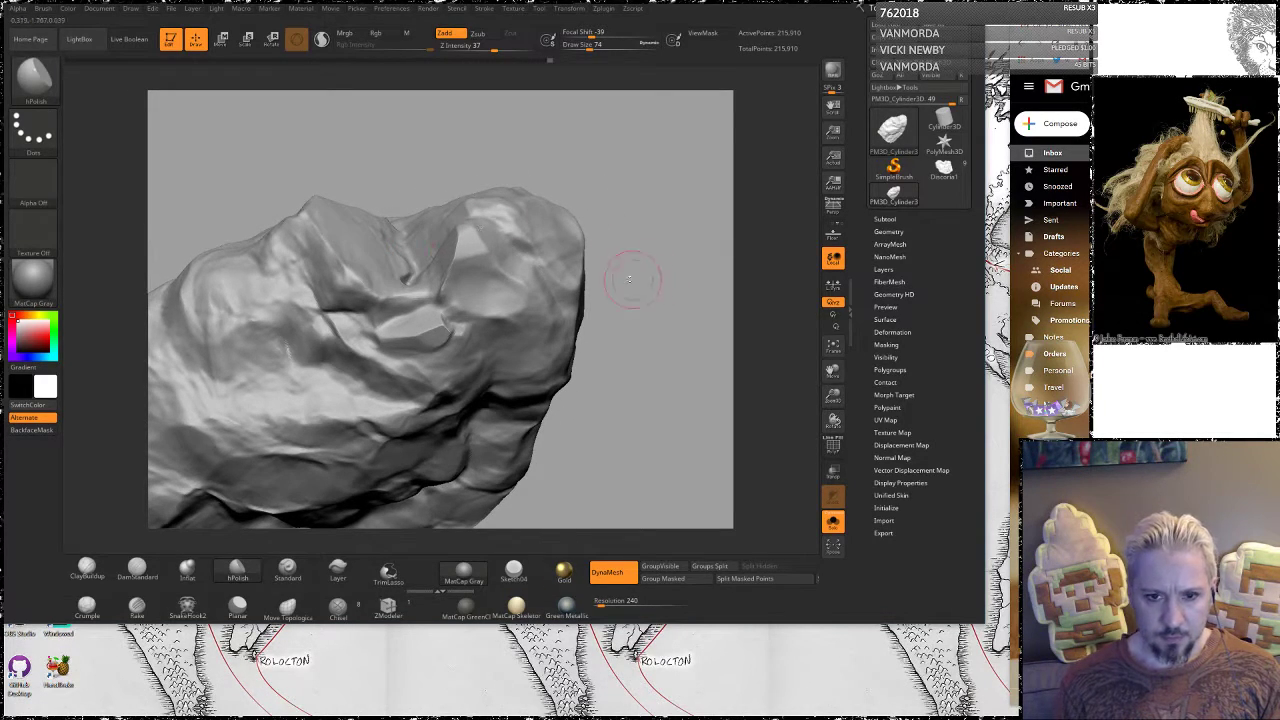
# Roughen the polished bulge beside the notch with the Crumple brush at draw size 149, and check the whole rock's shape
pyautogui.click(86, 604)
pyautogui.press('space')
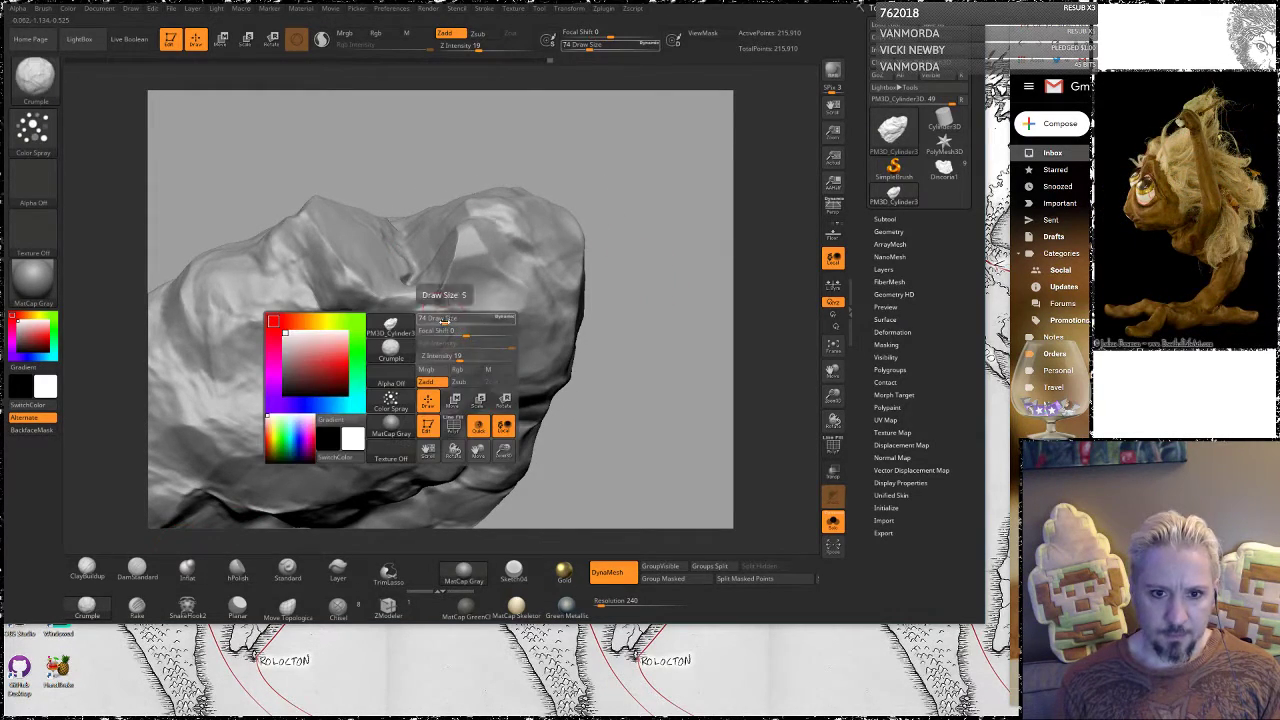
pyautogui.click(446, 318)
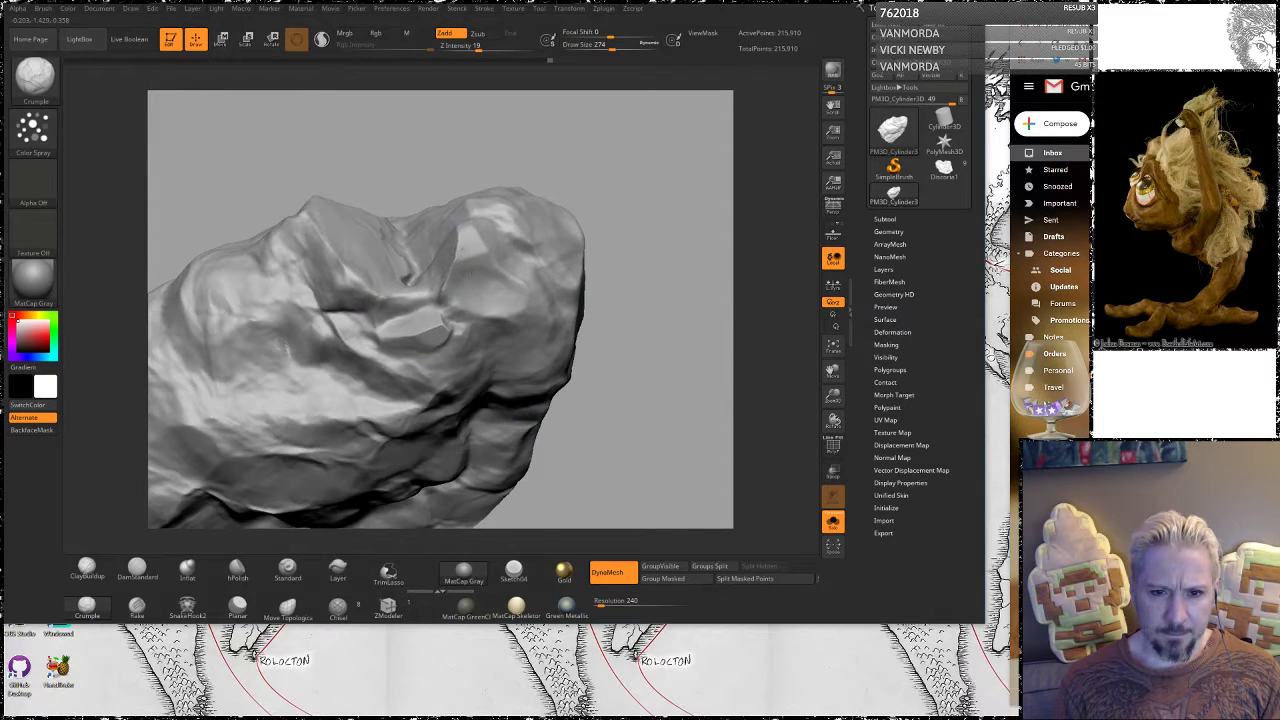
pyautogui.press('space')
pyautogui.moveTo(475, 268); pyautogui.dragTo(461, 267)
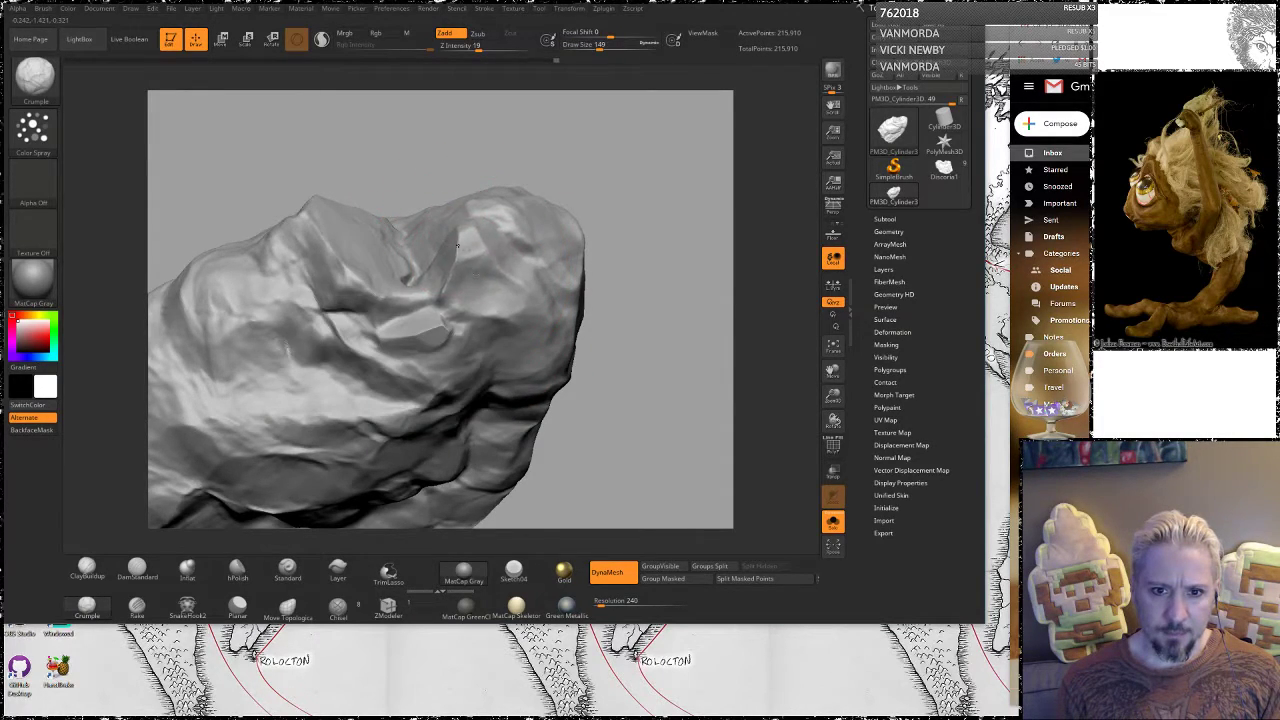
pyautogui.moveTo(630, 335)
pyautogui.mouseDown()
pyautogui.moveTo(662, 357)
pyautogui.moveTo(623, 271)
pyautogui.moveTo(634, 340)
pyautogui.moveTo(629, 280)
pyautogui.moveTo(633, 312)
pyautogui.mouseUp()
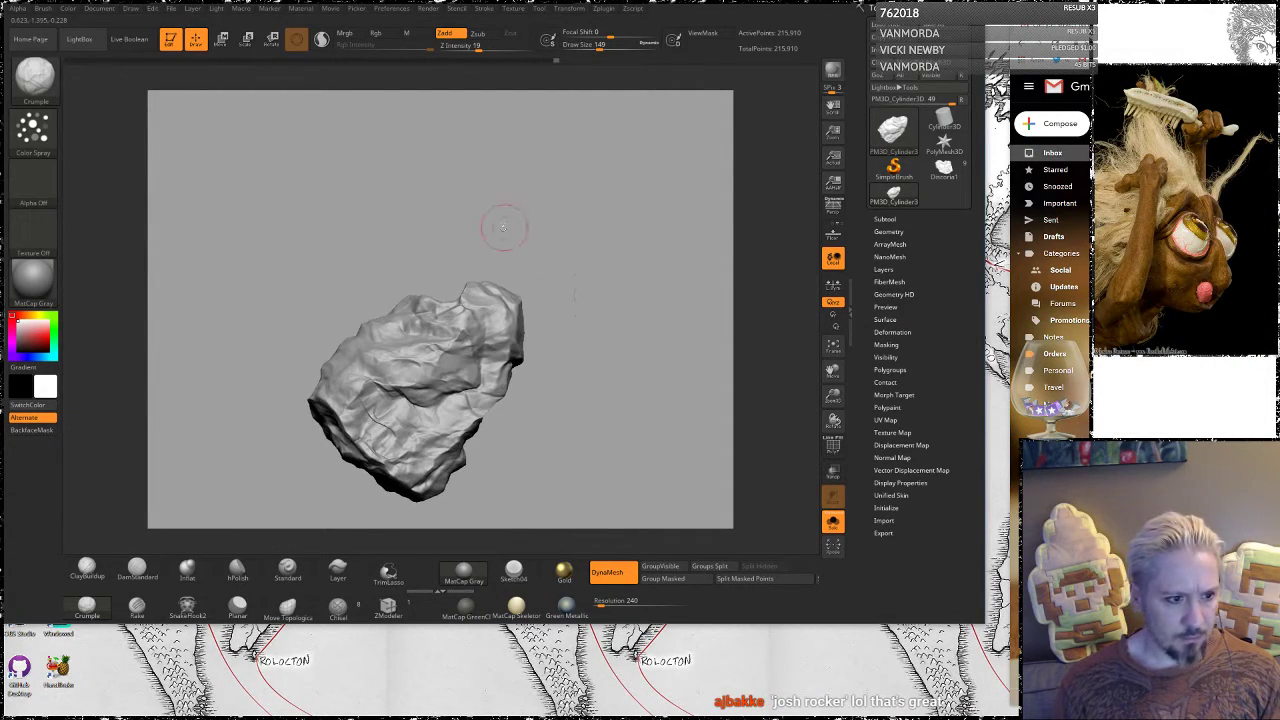
pyautogui.moveTo(572, 262); pyautogui.dragTo(630, 290)
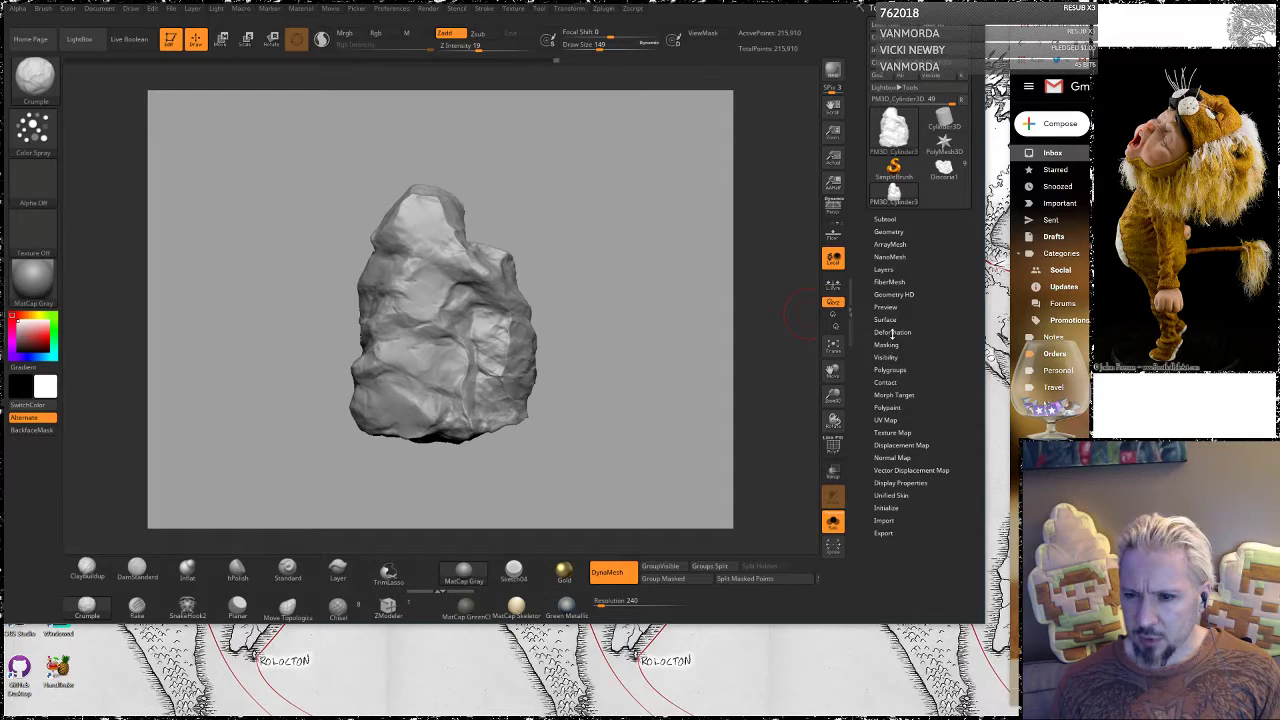
# Examine the masking options, including Mask By Smoothness, and the remaining tool settings for ways to process the rock surface
pyautogui.click(888, 342)
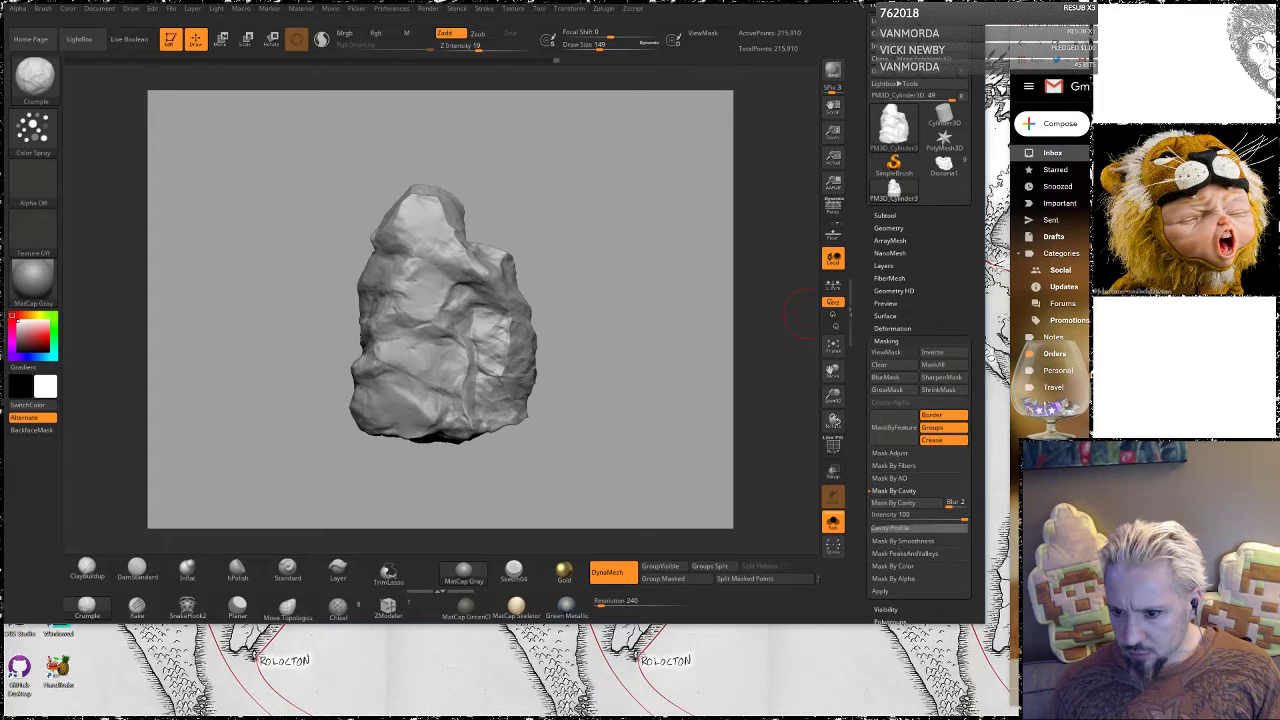
pyautogui.click(905, 541)
pyautogui.click(903, 515)
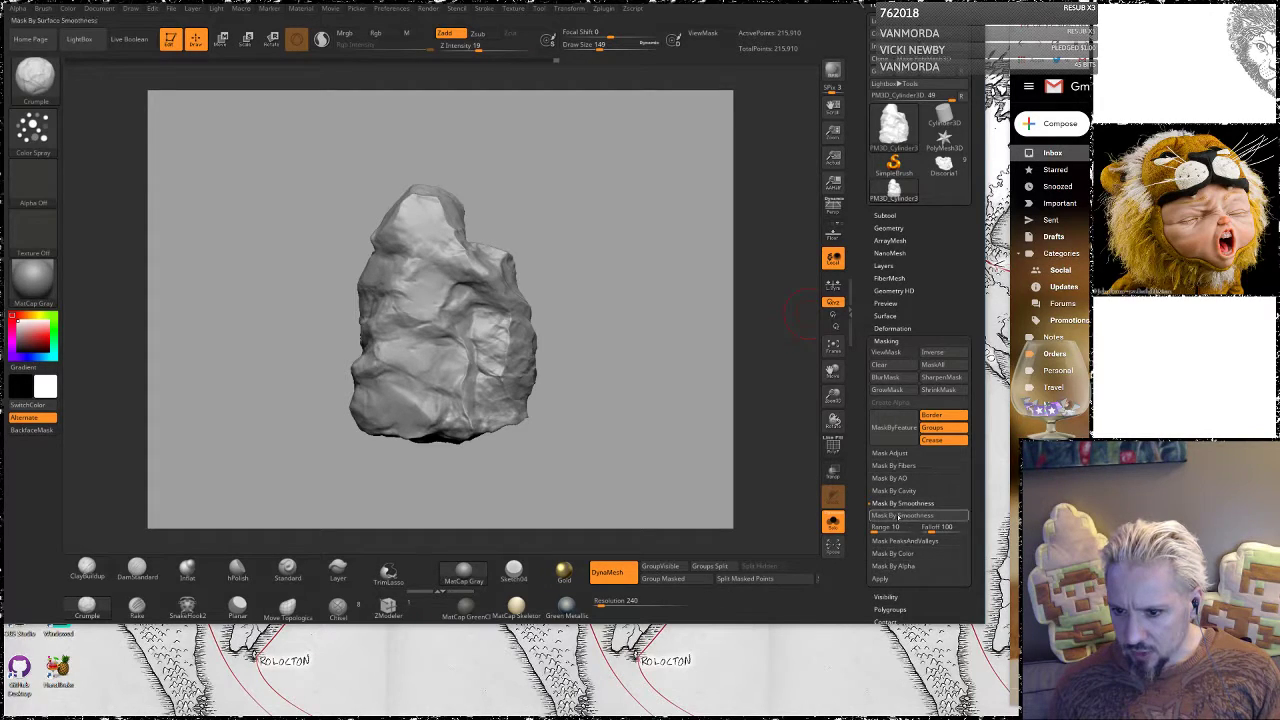
pyautogui.moveTo(630, 370)
pyautogui.mouseDown()
pyautogui.moveTo(690, 372)
pyautogui.moveTo(656, 356)
pyautogui.moveTo(638, 430)
pyautogui.mouseUp()
pyautogui.click(724, 37)
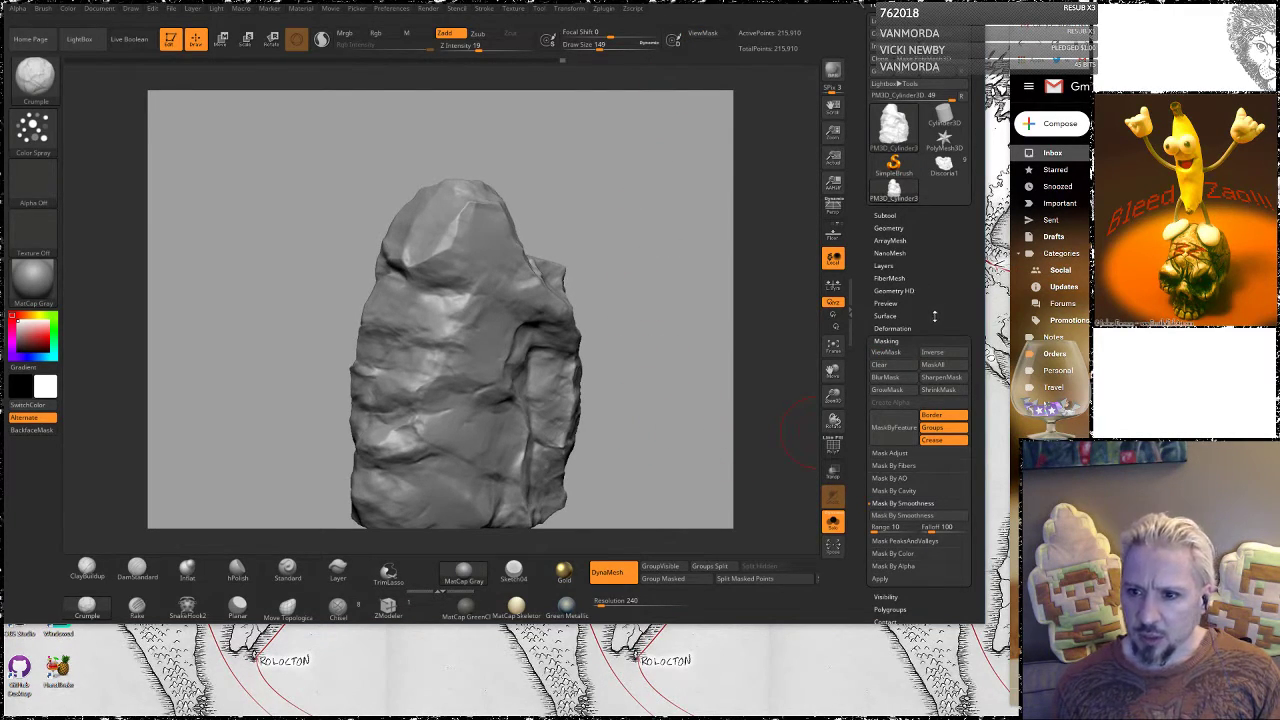
pyautogui.scroll(-3, 903, 447)
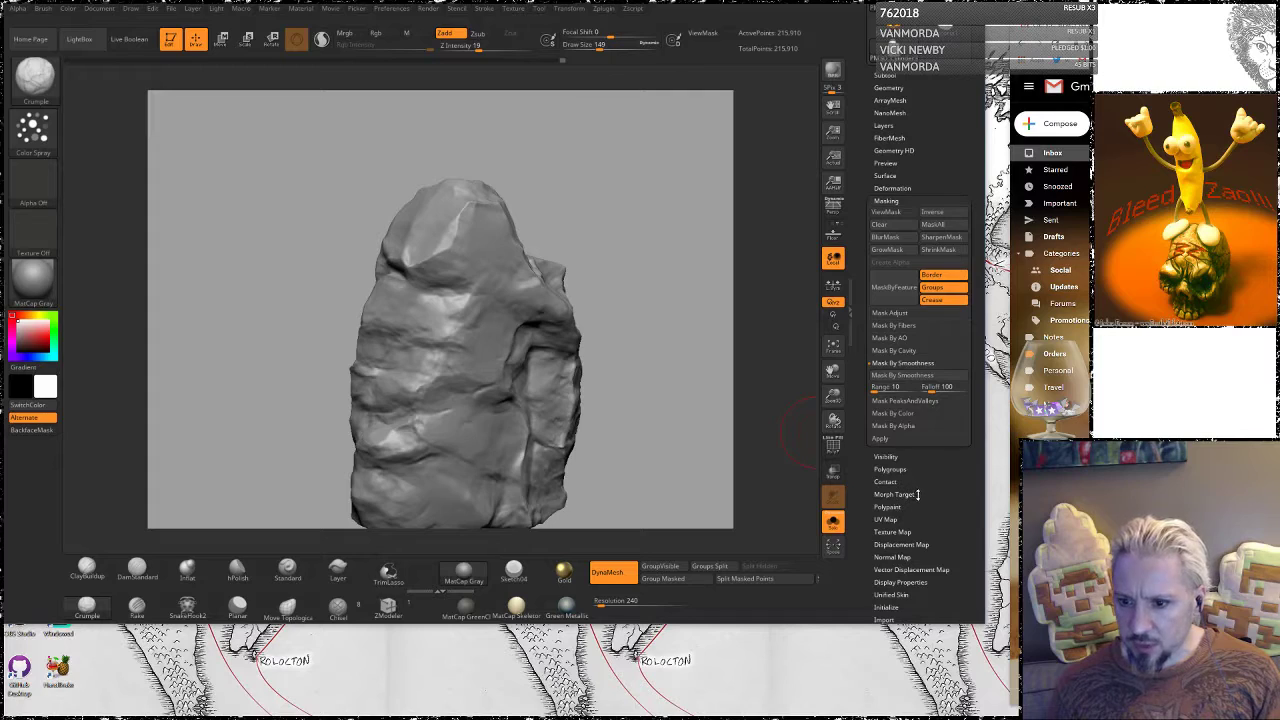
pyautogui.scroll(-2, 917, 494)
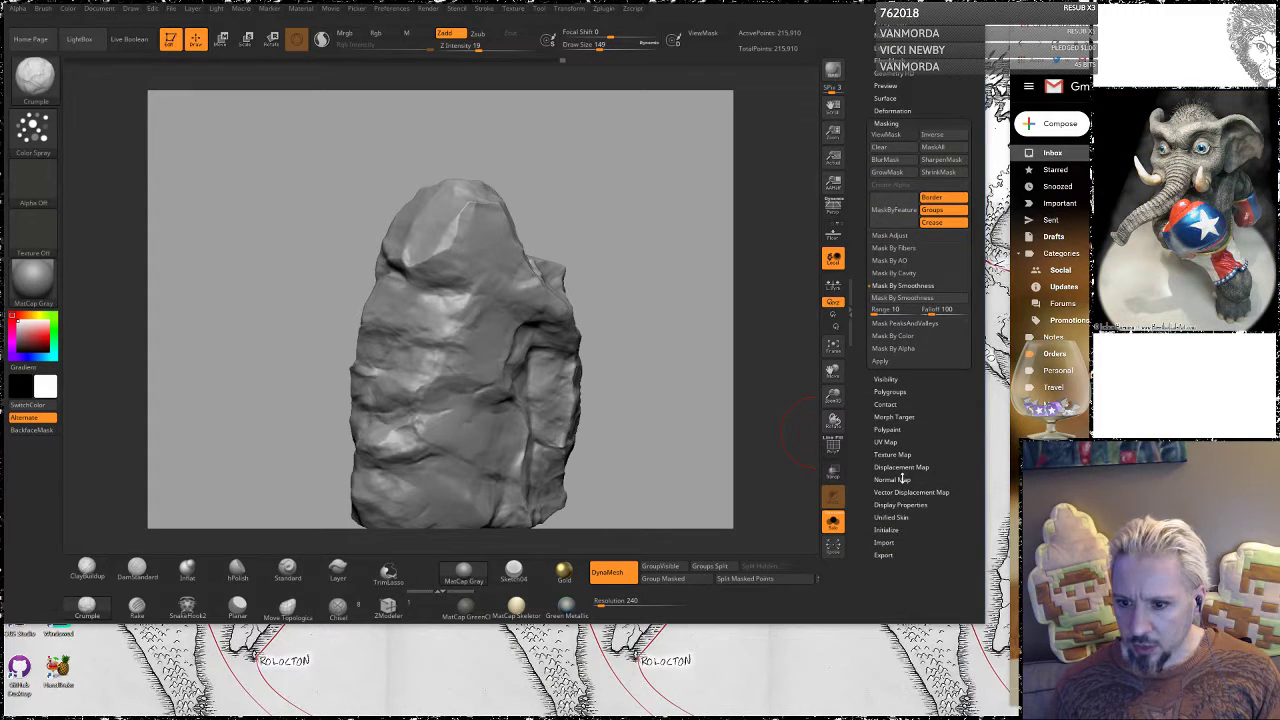
pyautogui.scroll(5, 895, 390)
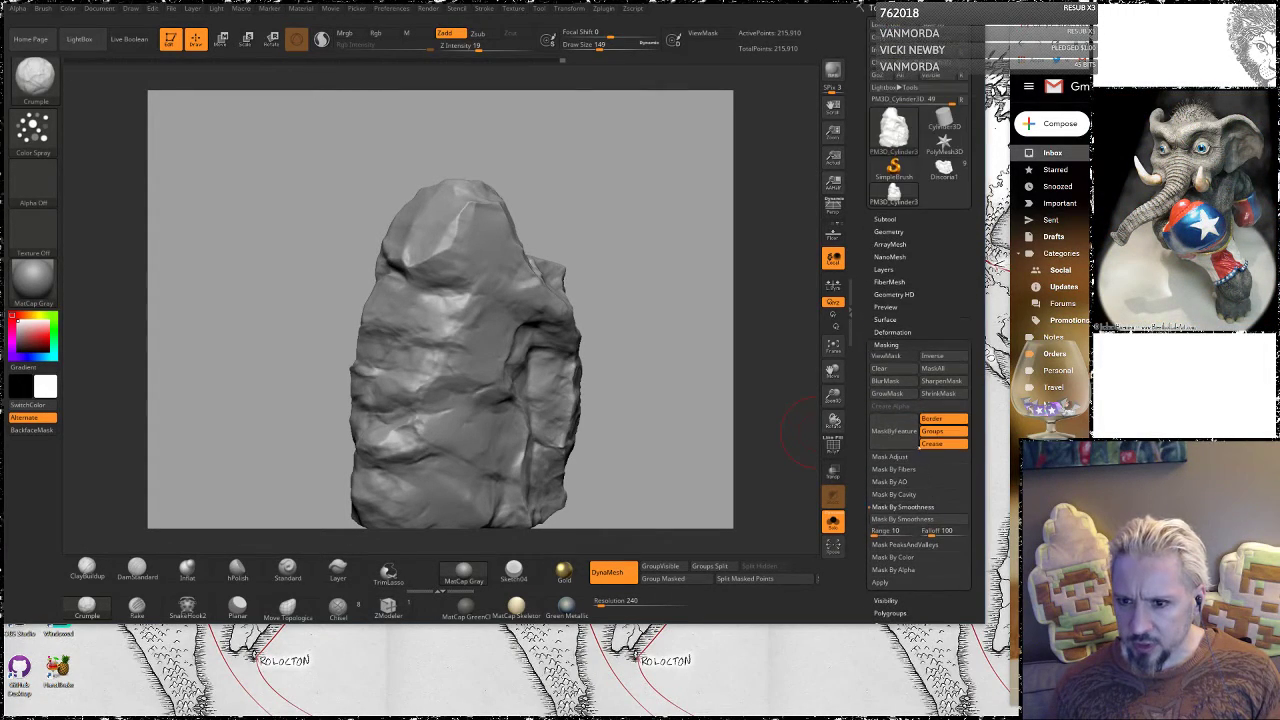
# Open NoiseMaker for the rock's surface noise, raise the noise curve's starting point and pull its middle down into a dip
pyautogui.click(884, 319)
pyautogui.click(882, 331)
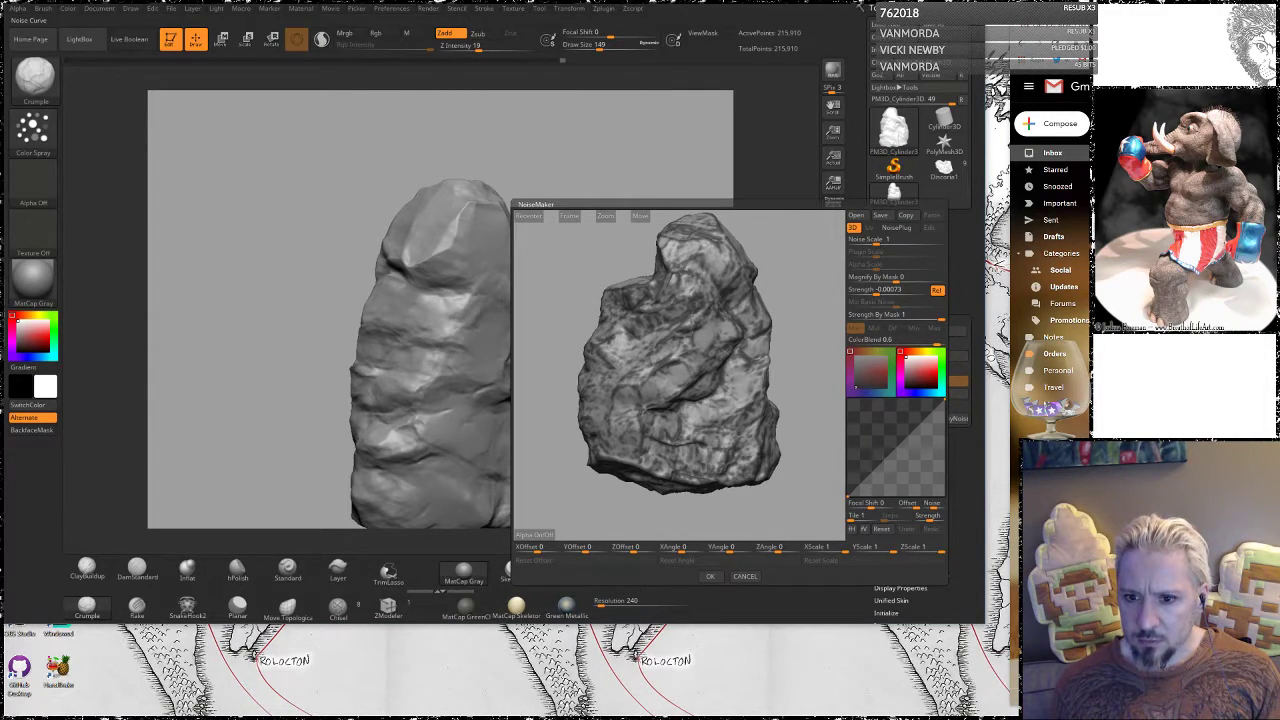
pyautogui.moveTo(849, 496); pyautogui.dragTo(850, 452)
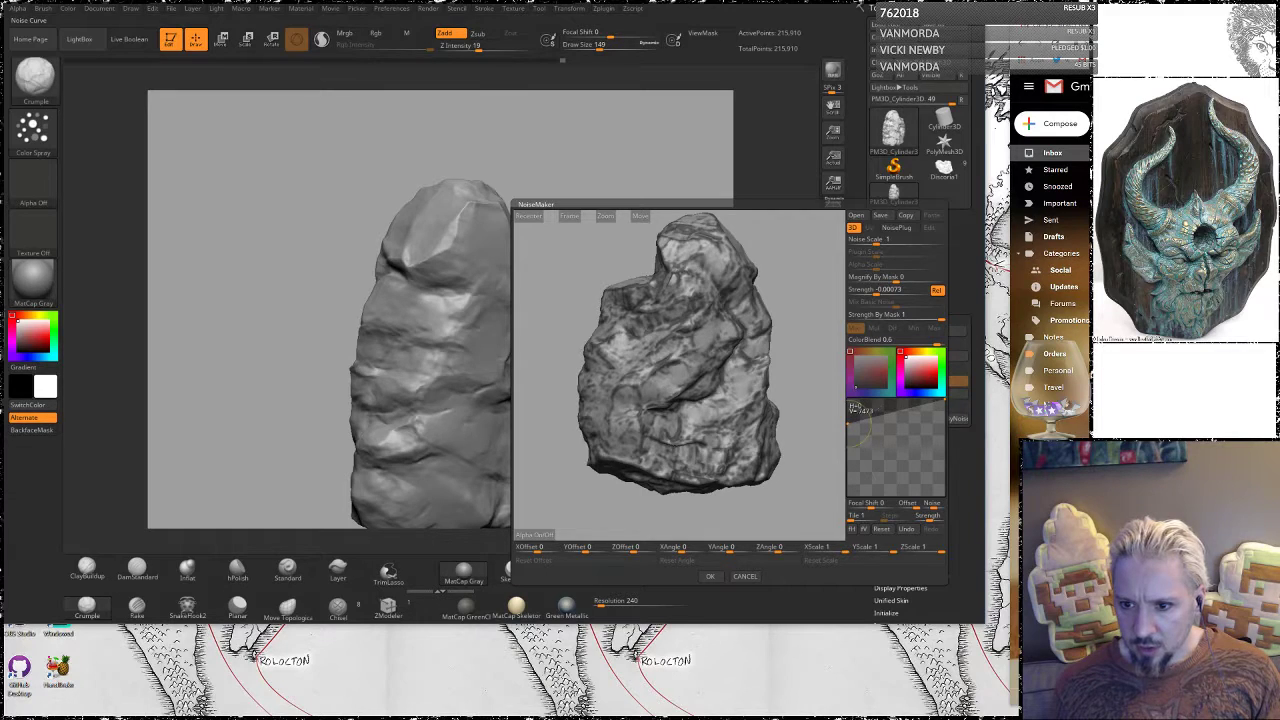
pyautogui.moveTo(886, 415); pyautogui.dragTo(892, 450)
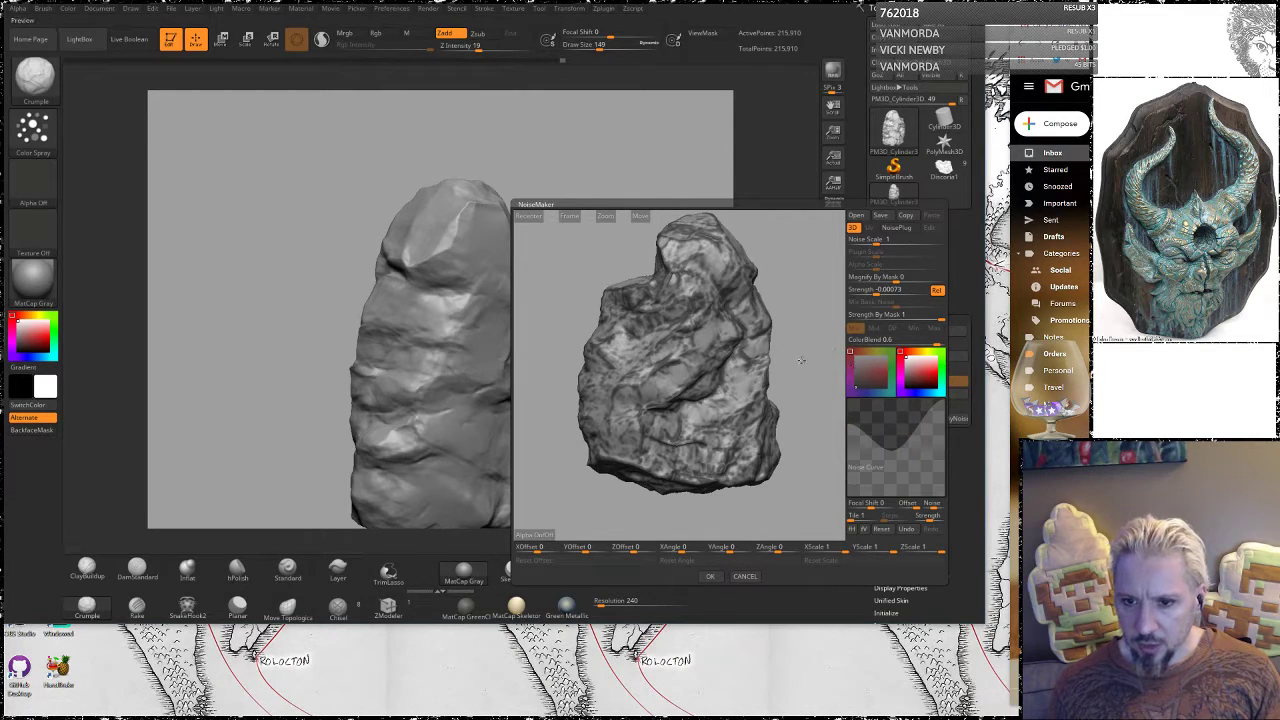
# Raise the noise scale in NoiseMaker to about 79.9 for a finer grain across the rock
pyautogui.keyDown('alt'); pyautogui.moveTo(806, 382); pyautogui.dragTo(801, 433); pyautogui.keyUp('alt')
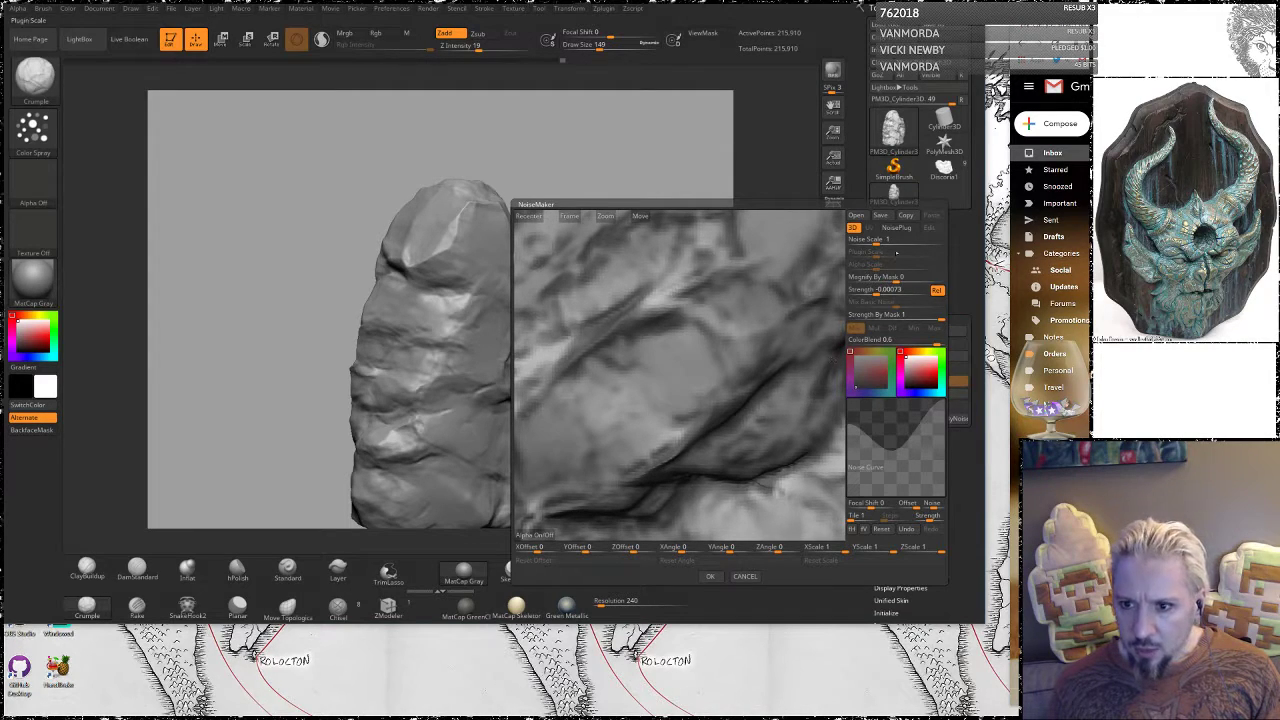
pyautogui.moveTo(896, 240); pyautogui.dragTo(902, 243)
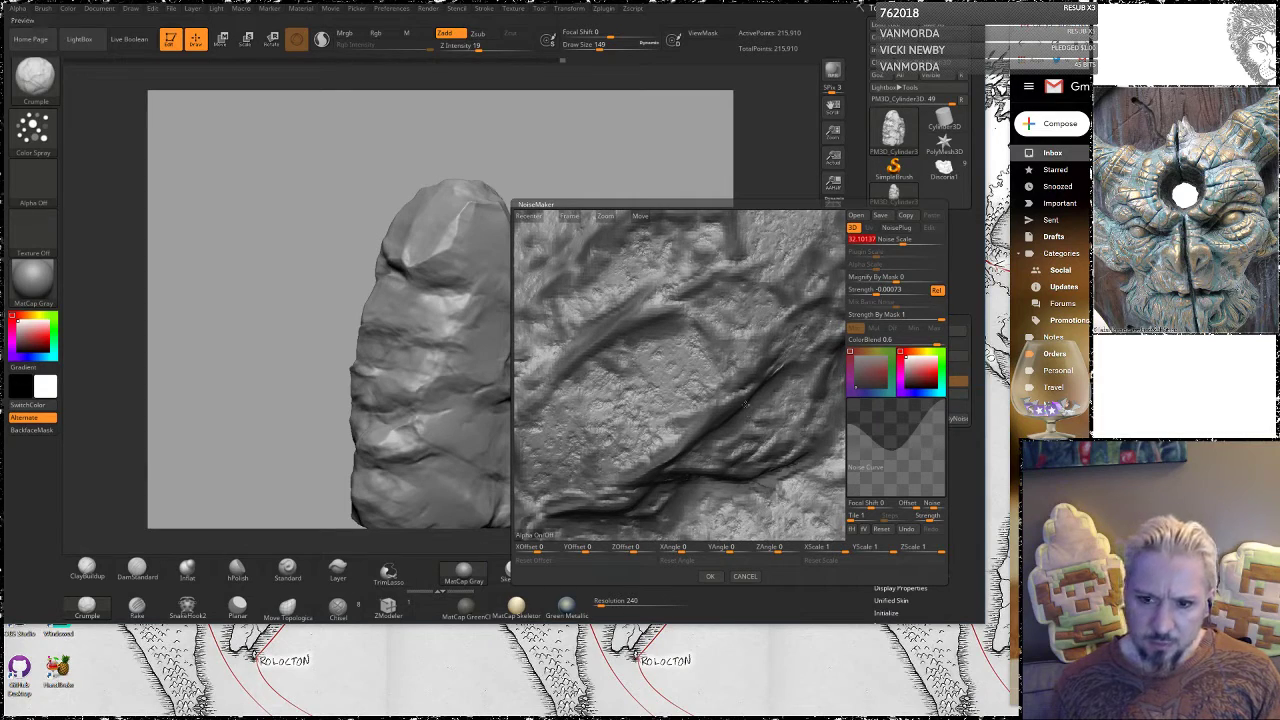
pyautogui.keyDown('alt'); pyautogui.moveTo(795, 462); pyautogui.dragTo(758, 414); pyautogui.keyUp('alt')
pyautogui.moveTo(903, 244); pyautogui.dragTo(913, 245)
# Clear the dip from the noise curve and try bending its middle up and down, leaving it sagging below the straight line
pyautogui.click(893, 450)
pyautogui.moveTo(893, 450); pyautogui.dragTo(848, 497)
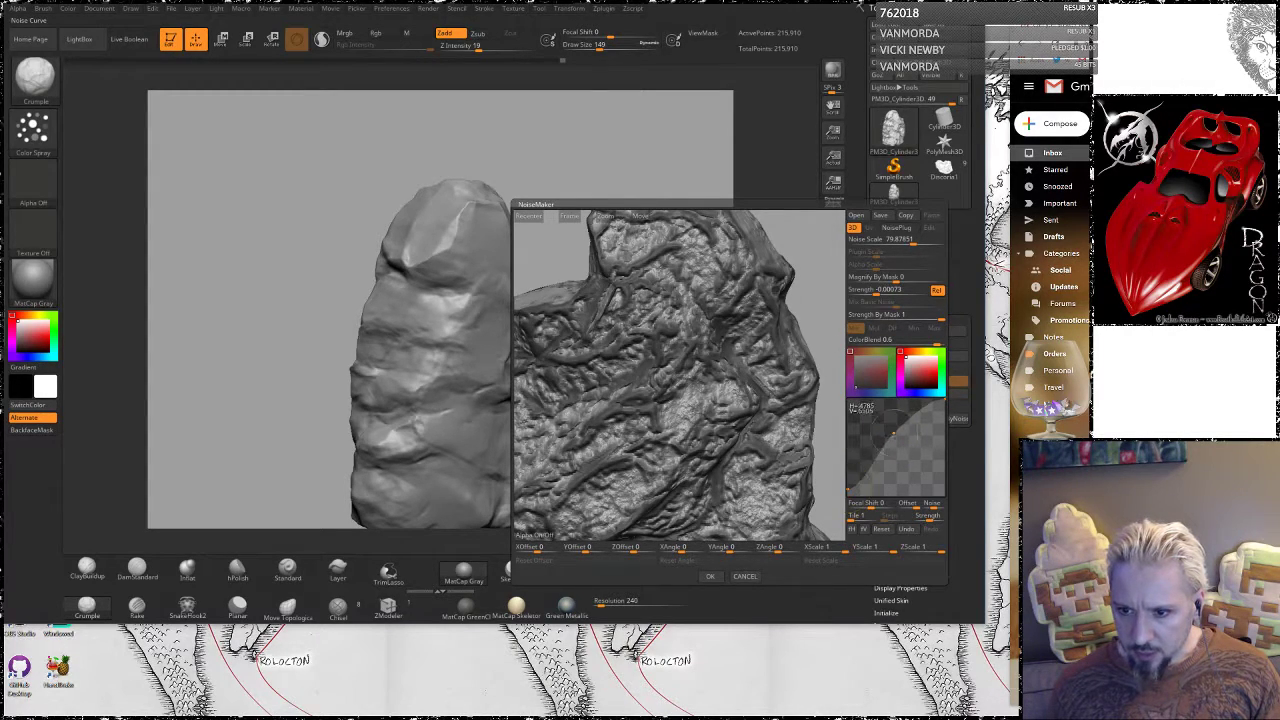
pyautogui.moveTo(893, 433); pyautogui.dragTo(814, 420)
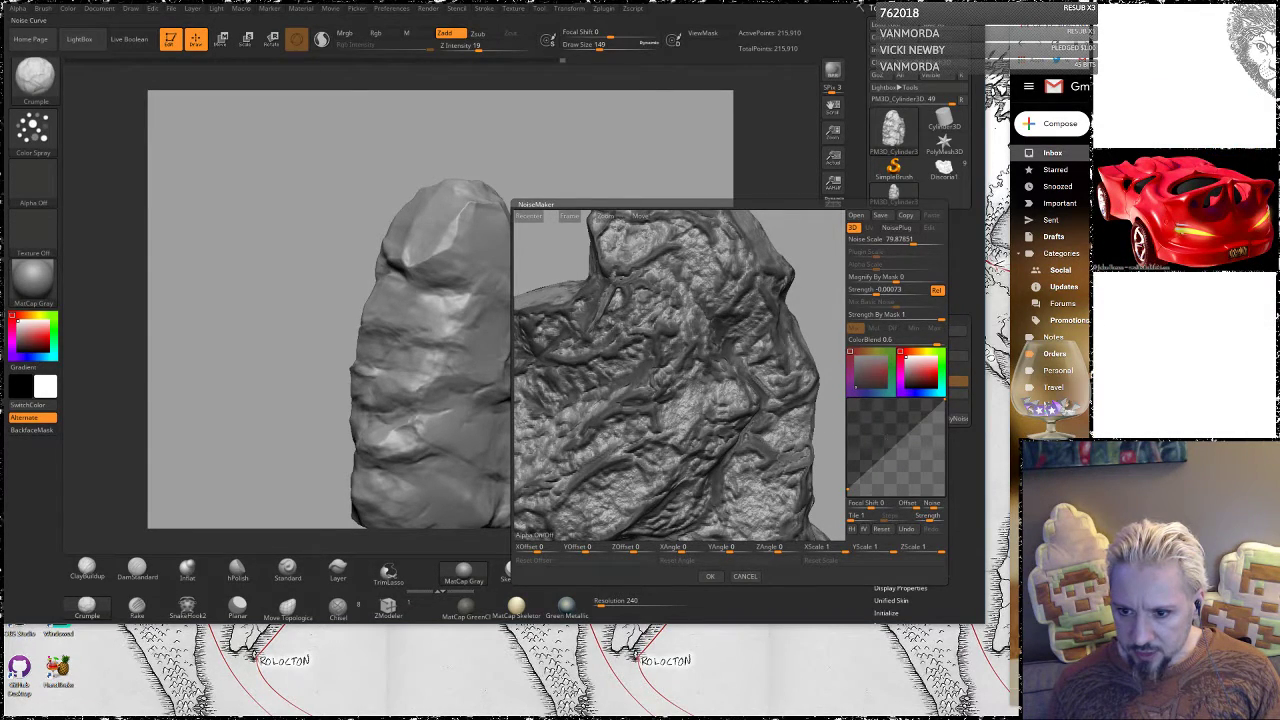
pyautogui.moveTo(893, 442); pyautogui.dragTo(887, 437)
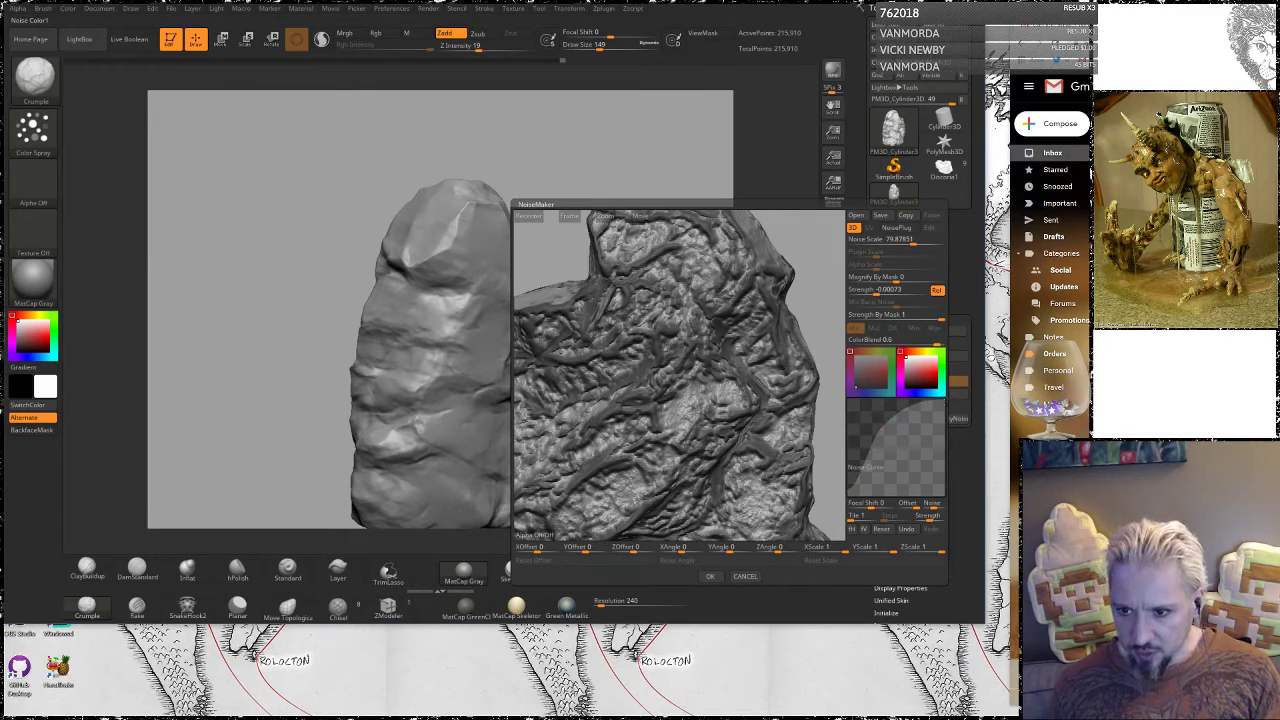
pyautogui.moveTo(878, 428); pyautogui.dragTo(891, 456)
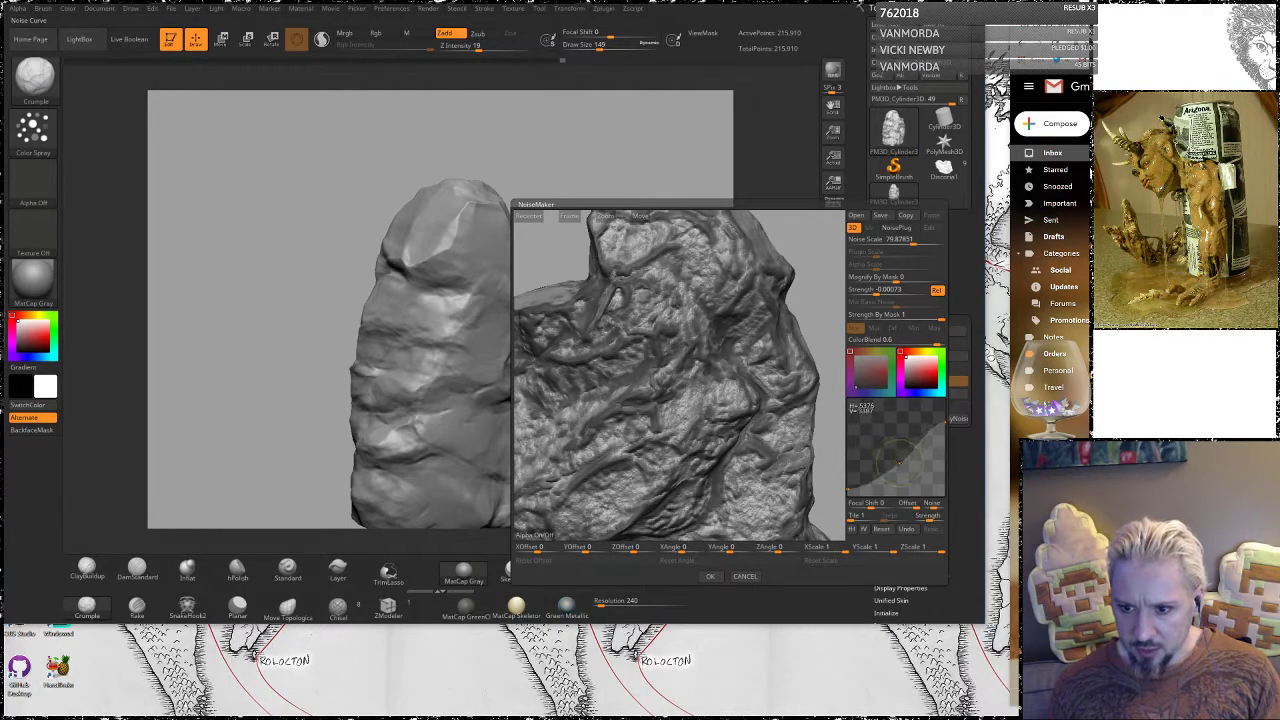
pyautogui.moveTo(899, 462); pyautogui.dragTo(957, 462)
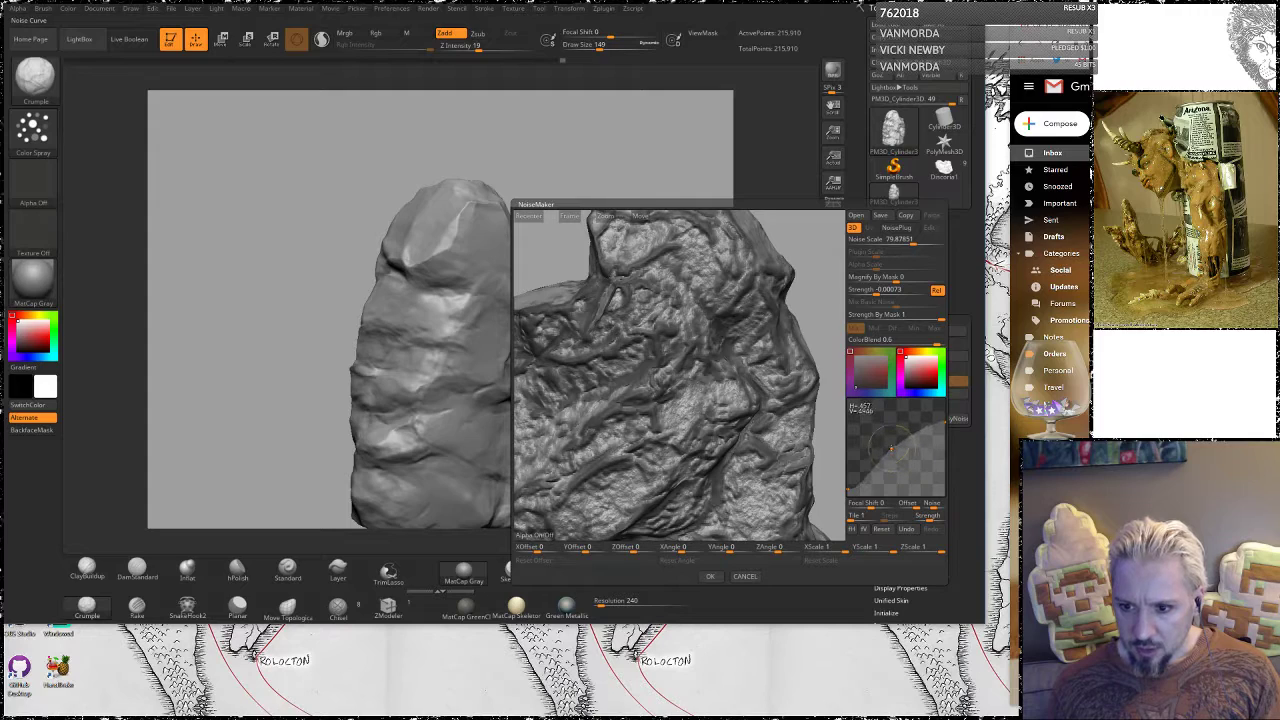
pyautogui.moveTo(889, 446); pyautogui.dragTo(896, 446)
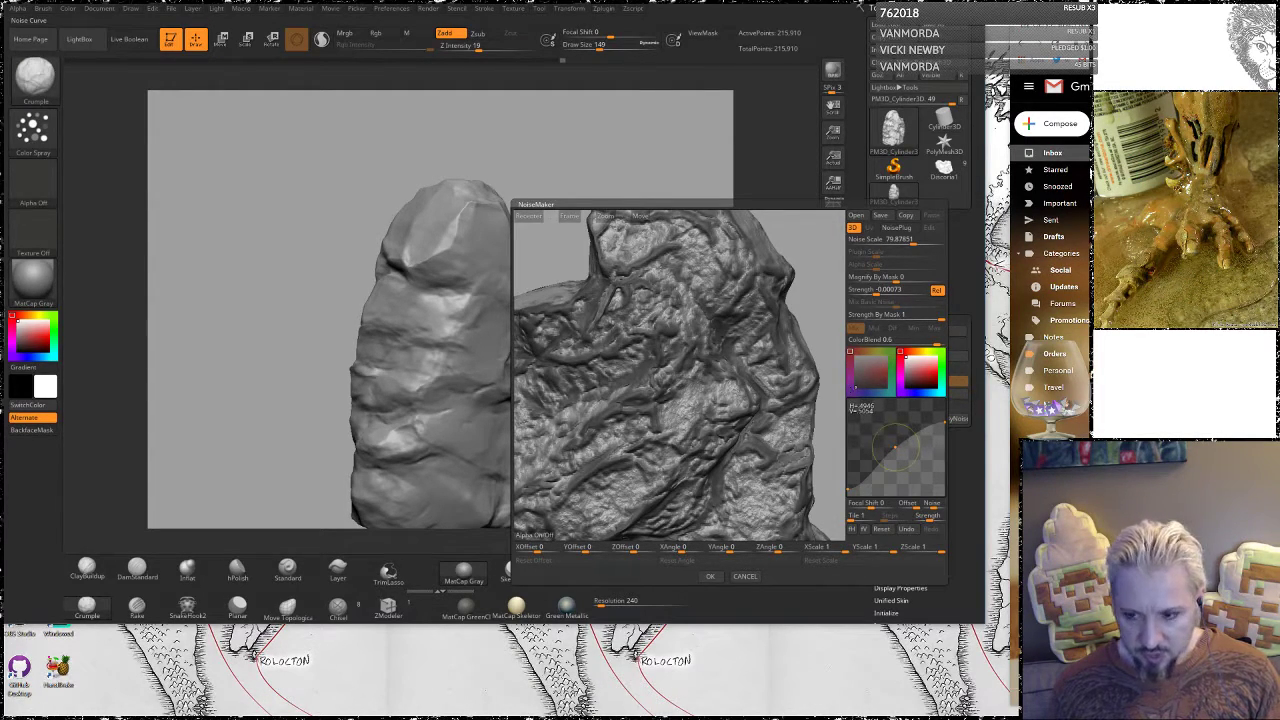
pyautogui.hotkey('ctrl', 'shift')
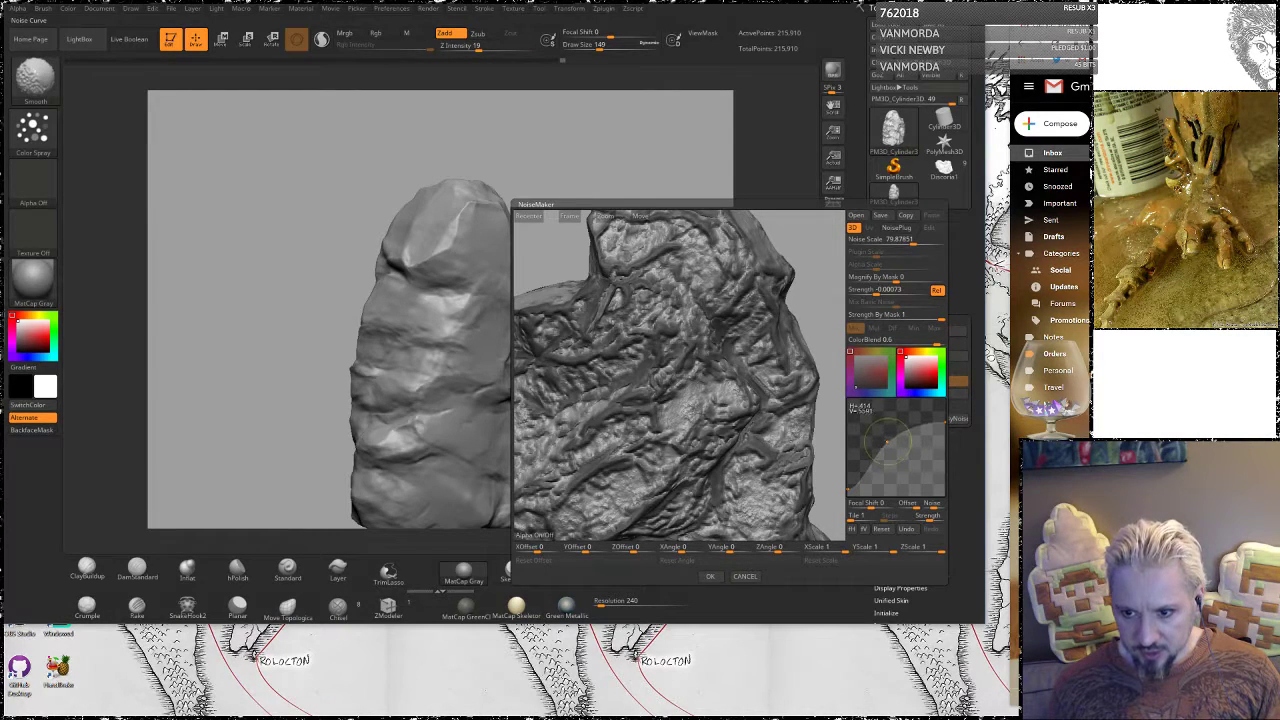
pyautogui.moveTo(887, 442); pyautogui.dragTo(899, 446)
pyautogui.keyDown('ctrl'); pyautogui.keyDown('alt'); pyautogui.click(881, 434); pyautogui.keyUp('alt'); pyautogui.keyUp('ctrl')
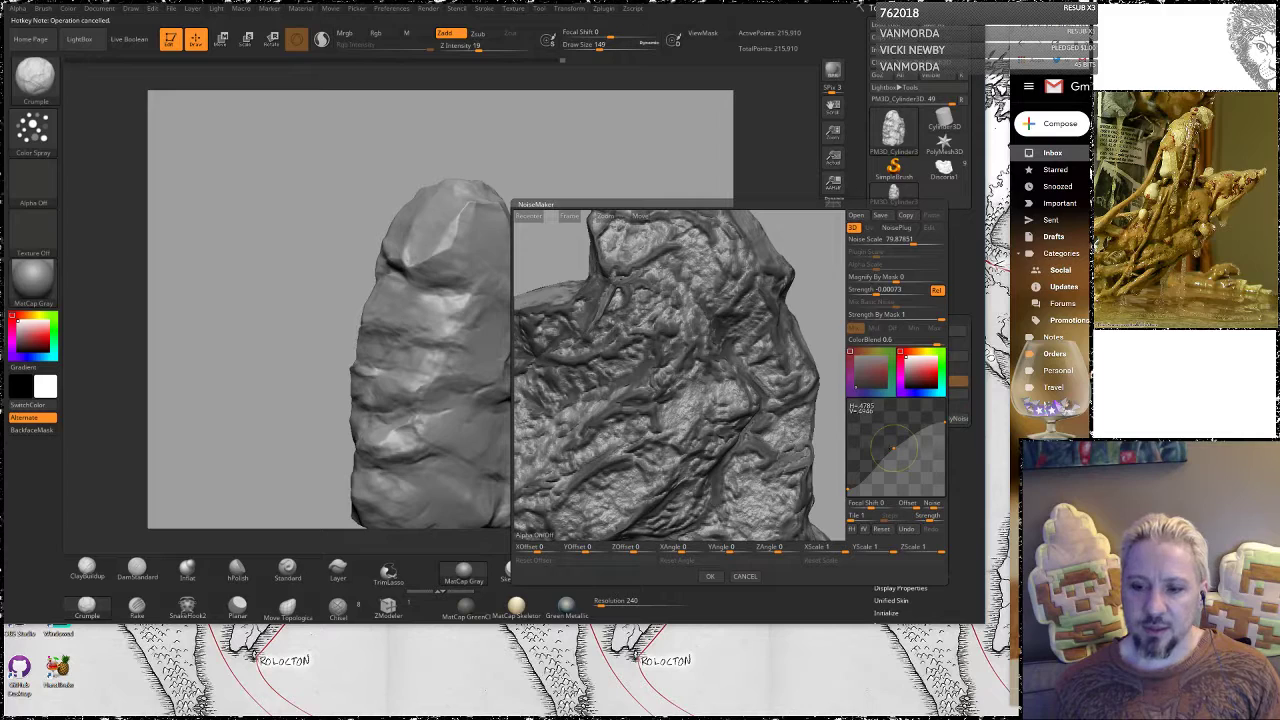
pyautogui.moveTo(894, 448)
pyautogui.mouseDown()
pyautogui.moveTo(886, 428)
pyautogui.moveTo(914, 464)
pyautogui.moveTo(907, 456)
pyautogui.mouseUp()
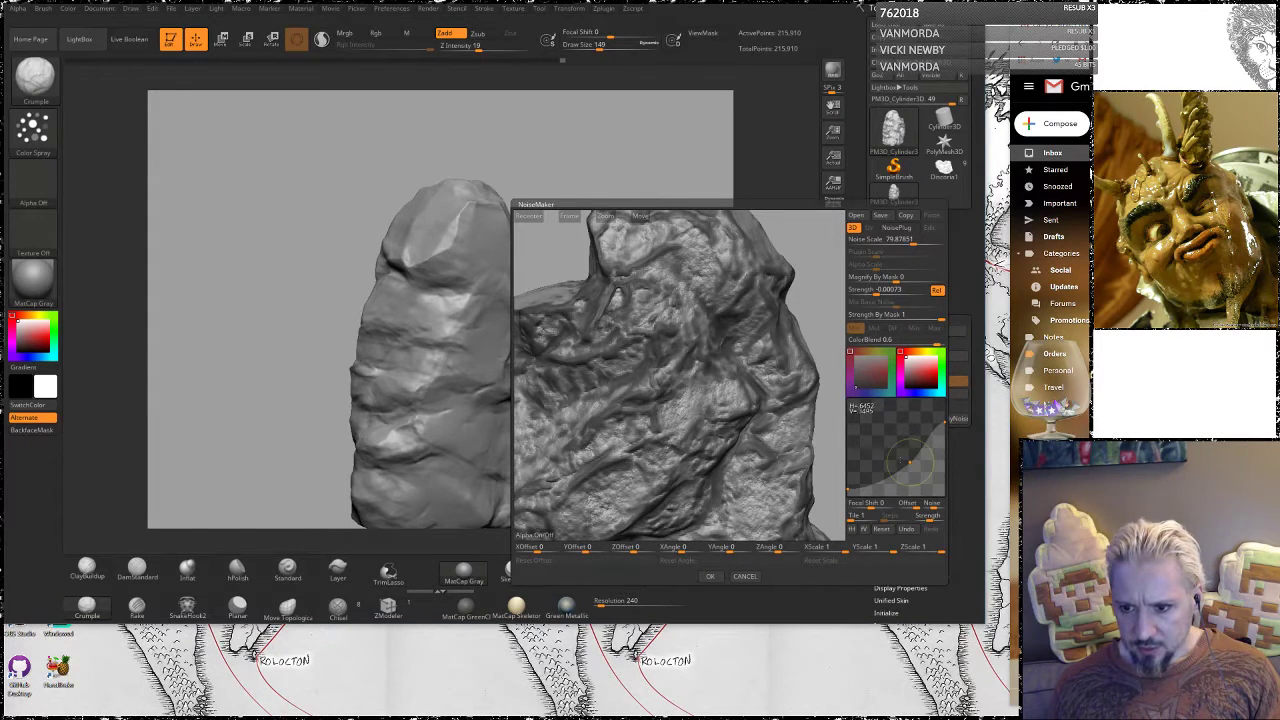
# Try the surface noise on the rock with a noise scale of about 138.7, then undo it
pyautogui.moveTo(905, 242); pyautogui.dragTo(922, 242)
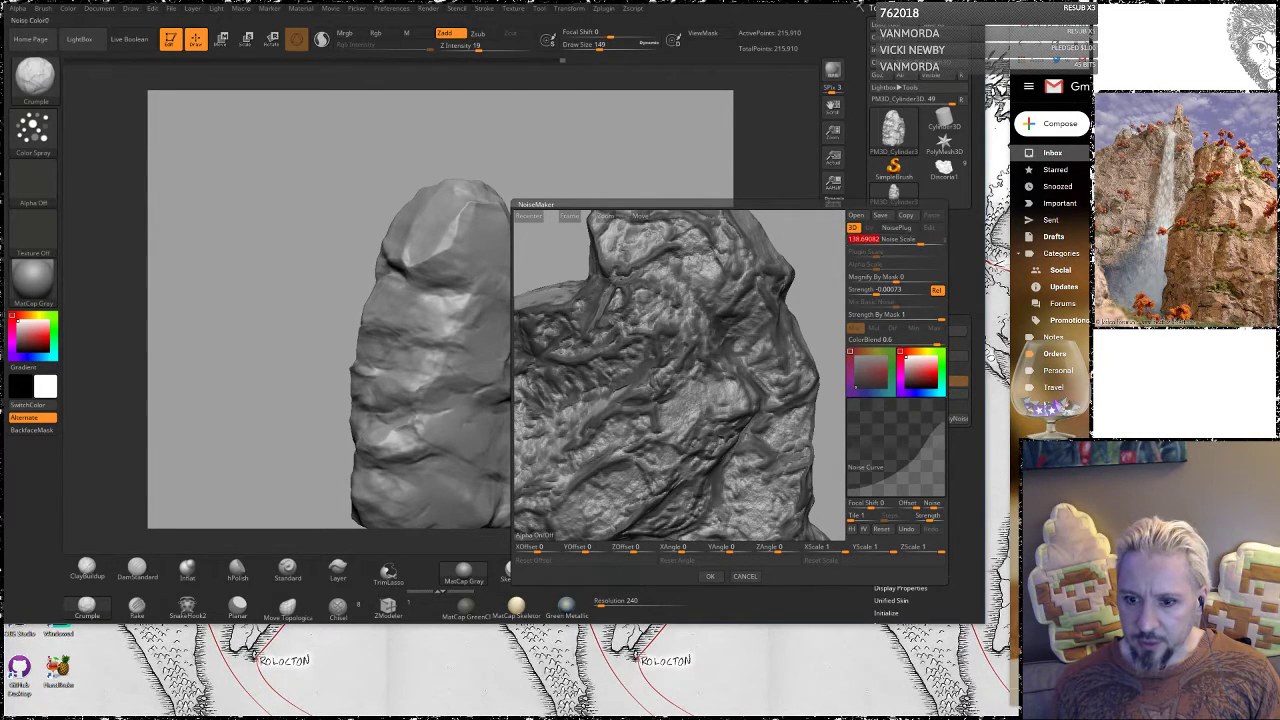
pyautogui.click(710, 577)
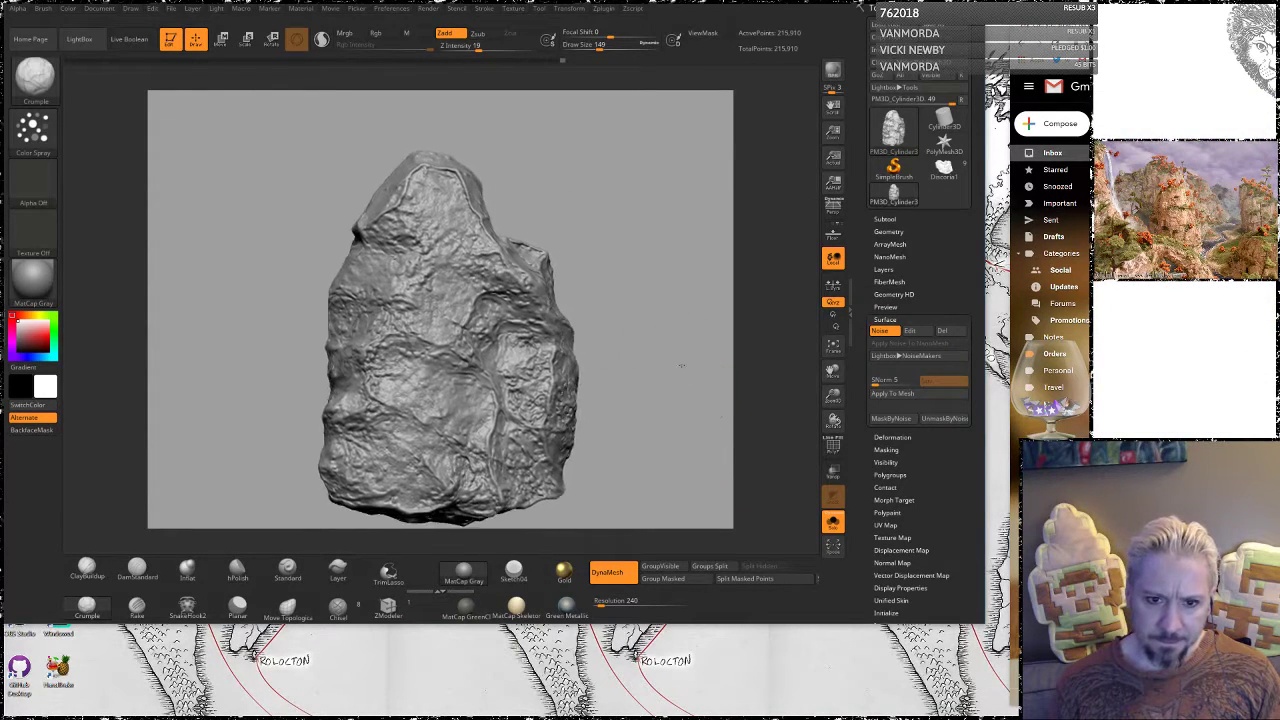
pyautogui.moveTo(682, 366)
pyautogui.keyDown('alt'); pyautogui.mouseDown()
pyautogui.moveTo(690, 260)
pyautogui.moveTo(677, 206)
pyautogui.moveTo(738, 194)
pyautogui.moveTo(705, 196)
pyautogui.moveTo(696, 251)
pyautogui.mouseUp(); pyautogui.keyUp('alt')
pyautogui.hotkey('ctrl', 'z')
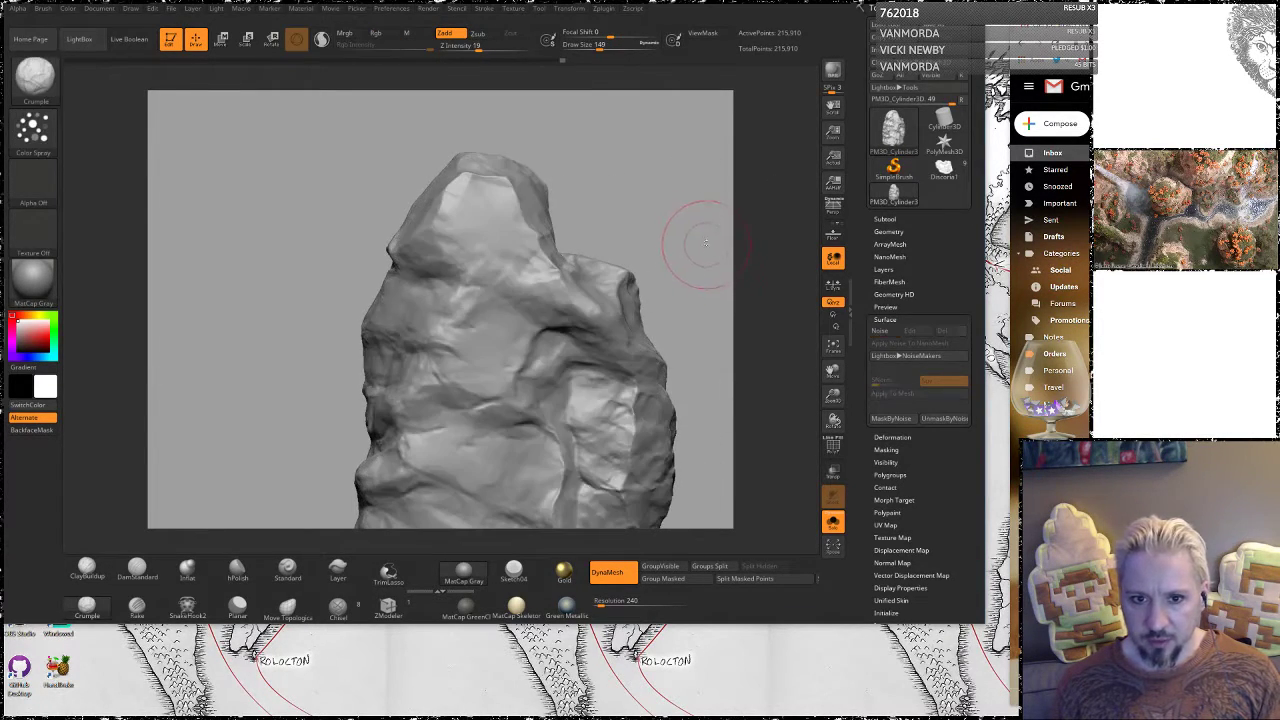
pyautogui.moveTo(733, 375); pyautogui.dragTo(767, 353)
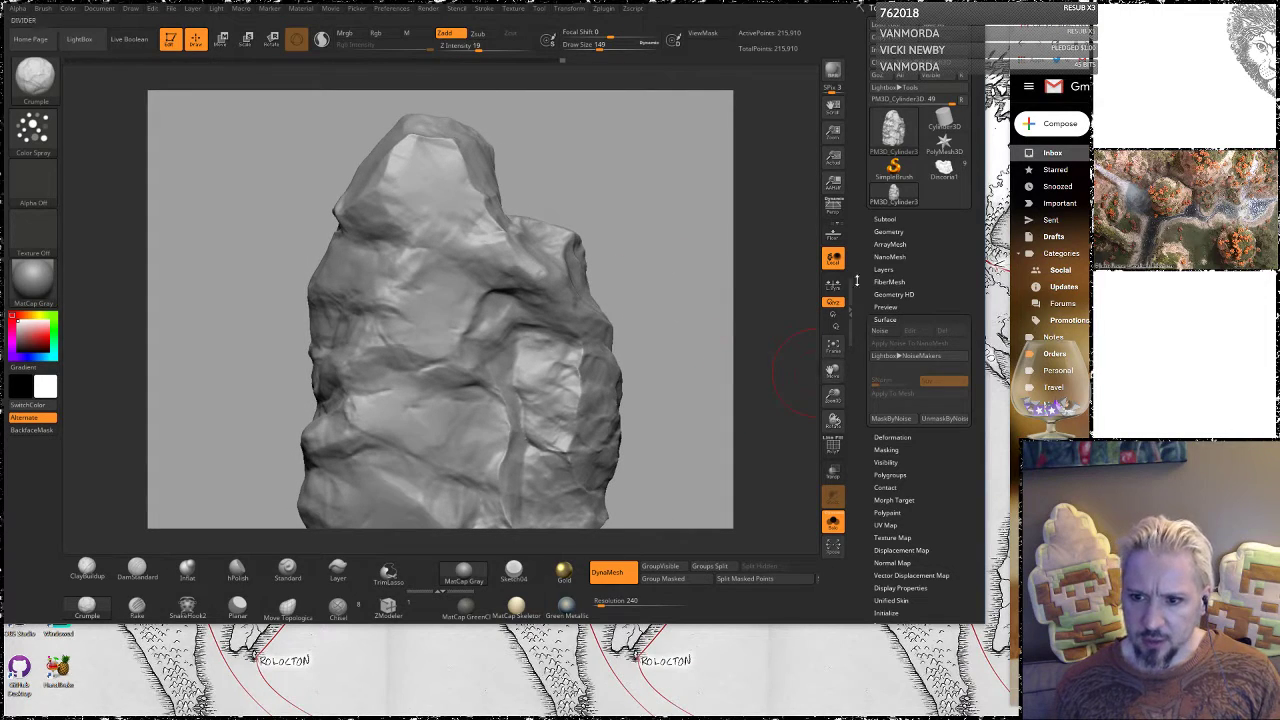
pyautogui.click(906, 356)
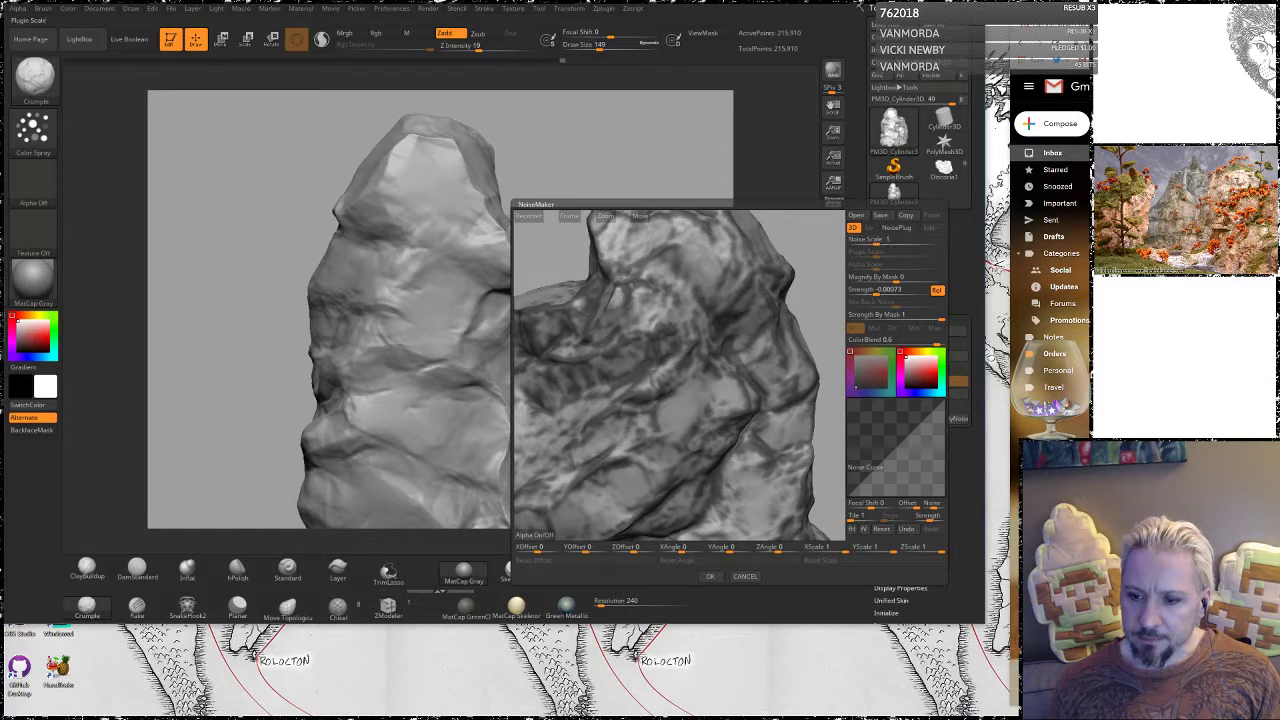
pyautogui.click(742, 579)
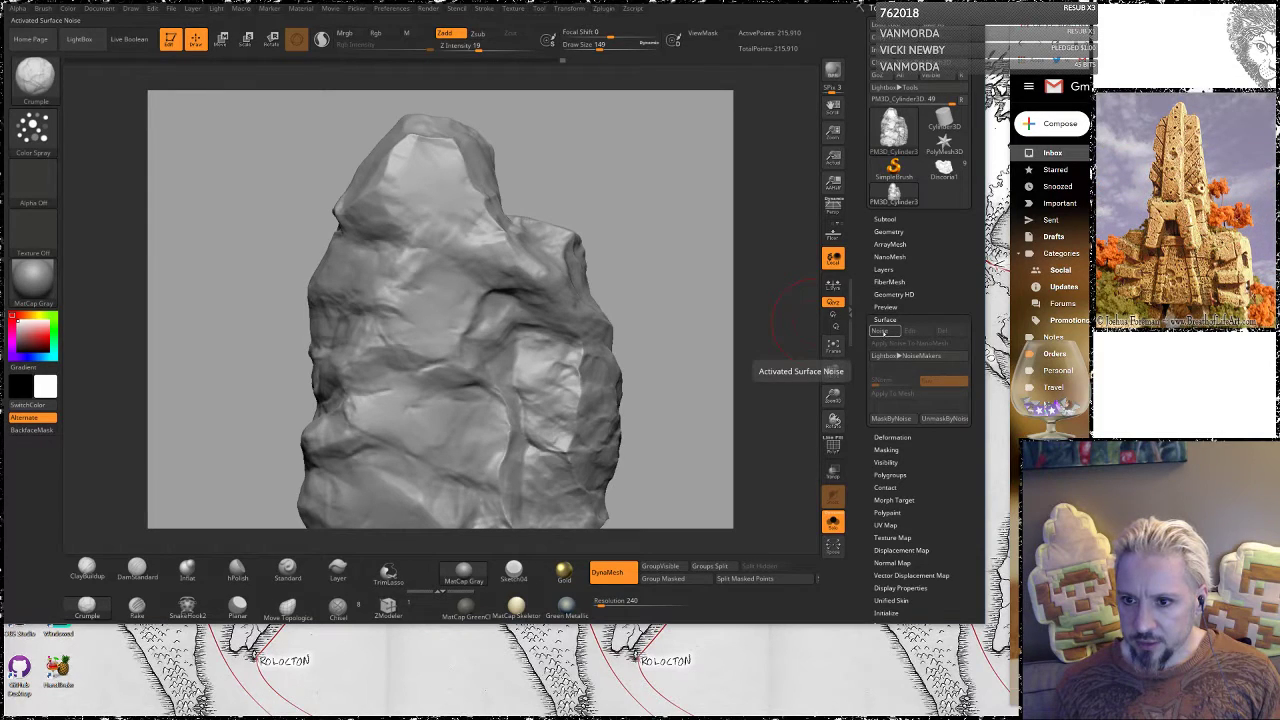
# Start a new surface noise with a noise scale of about 97.97 and shape its curve into a central hump with lowered ends
pyautogui.click(882, 331)
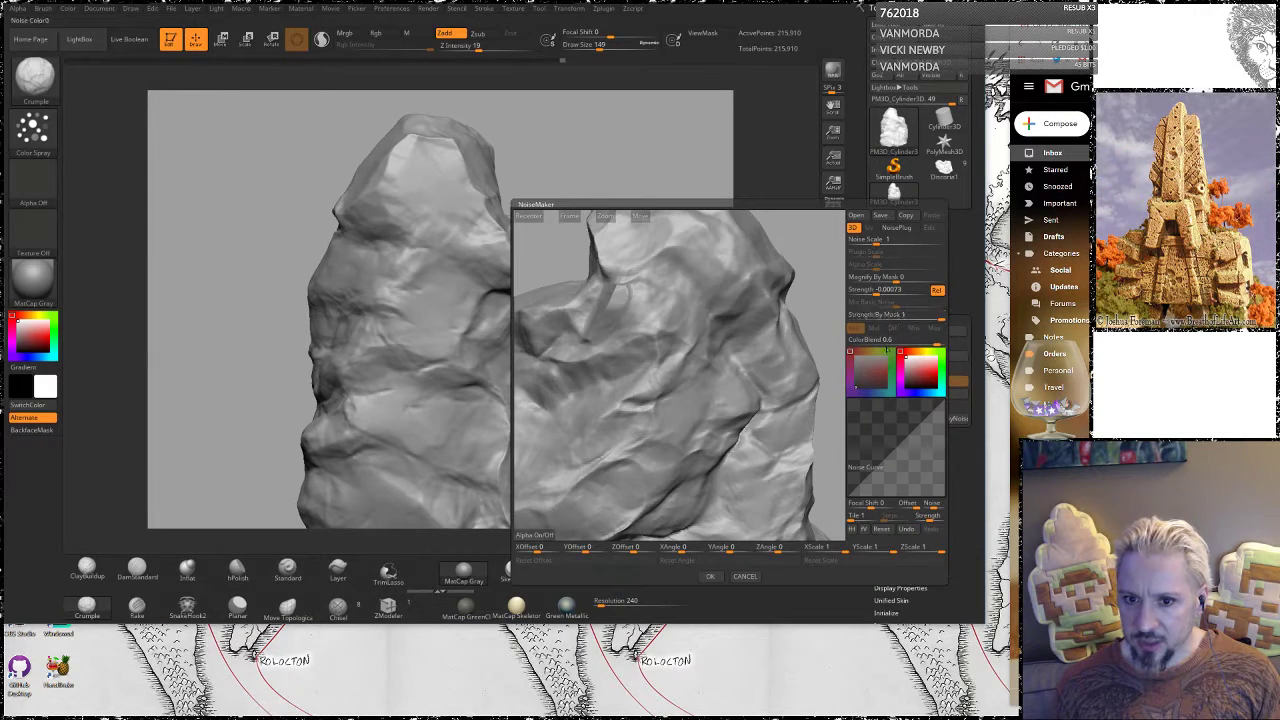
pyautogui.moveTo(878, 240); pyautogui.dragTo(913, 243)
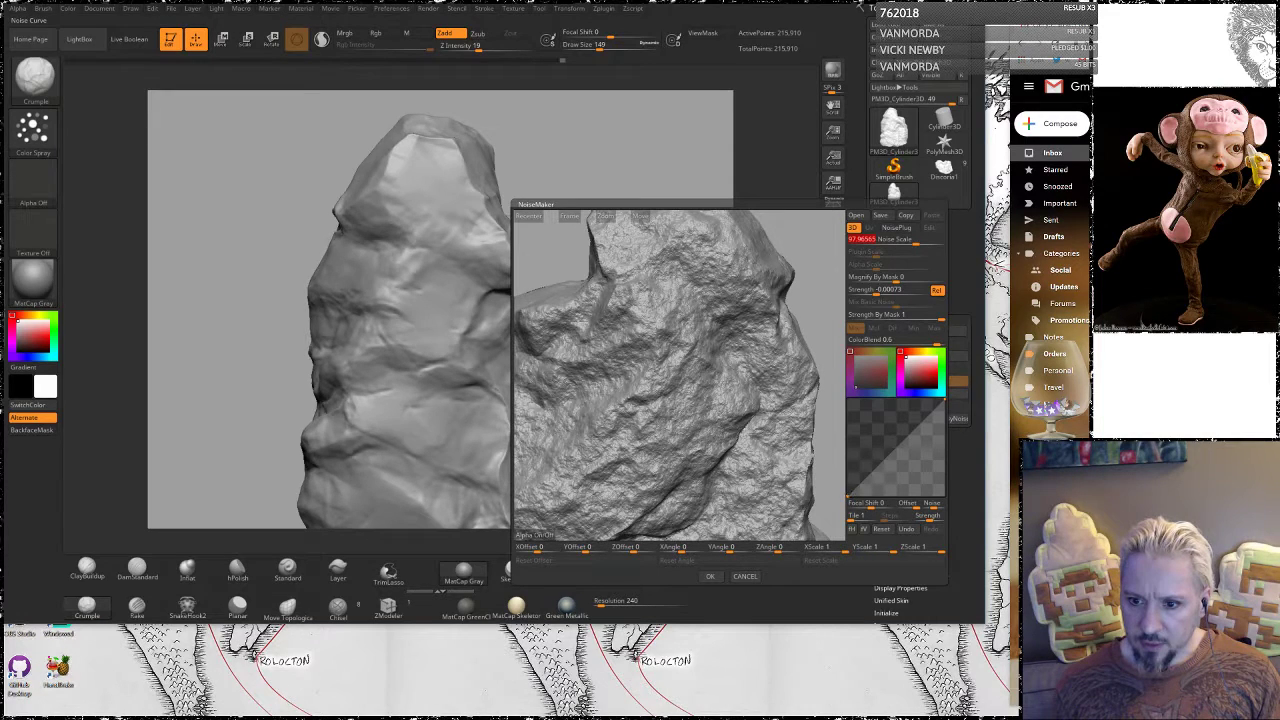
pyautogui.moveTo(848, 495); pyautogui.dragTo(914, 450)
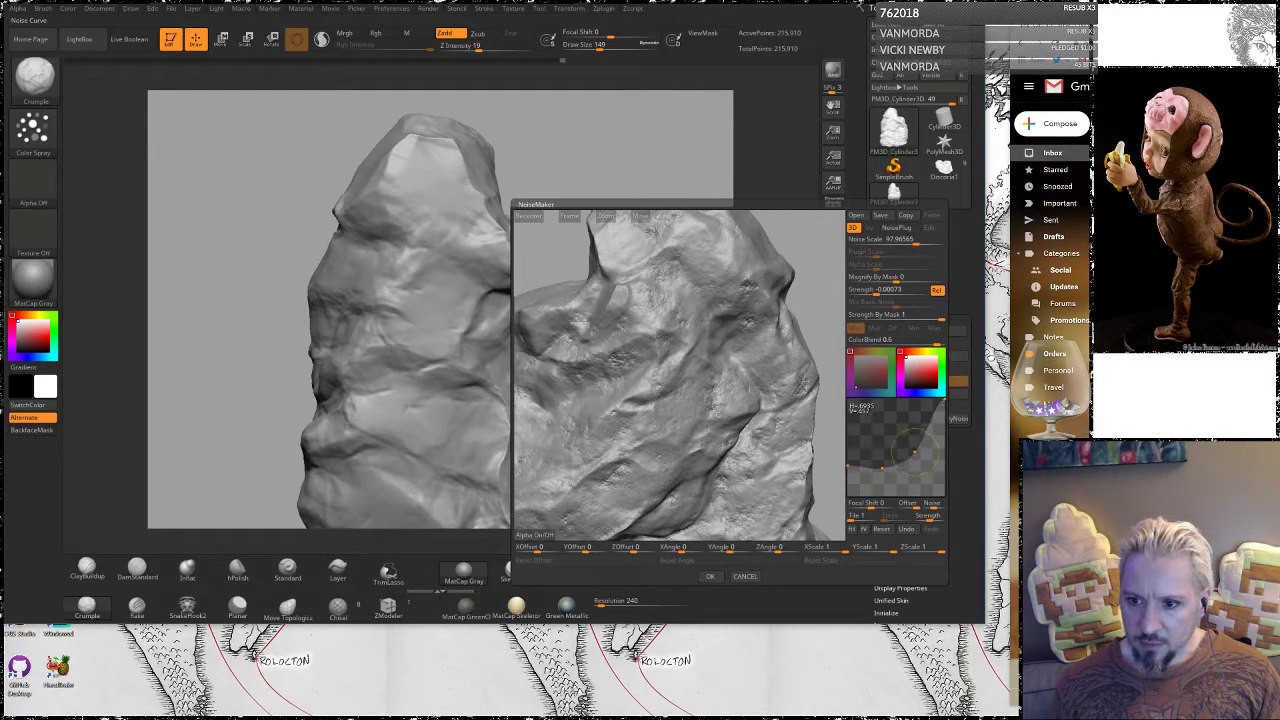
pyautogui.moveTo(944, 404); pyautogui.dragTo(870, 449)
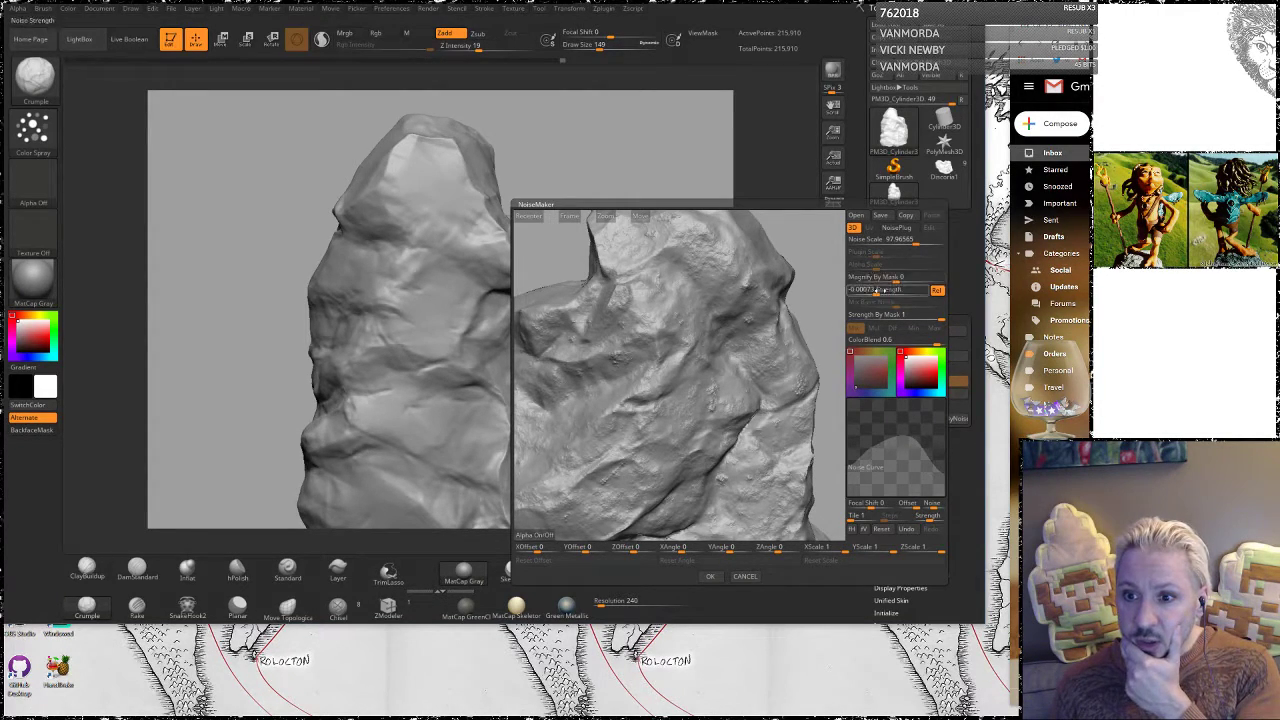
# Set the noise strength to about 0.0015, keep it relative to scale, and accept the noise on the rock
pyautogui.moveTo(878, 292)
pyautogui.mouseDown()
pyautogui.moveTo(865, 289)
pyautogui.moveTo(875, 295)
pyautogui.mouseUp()
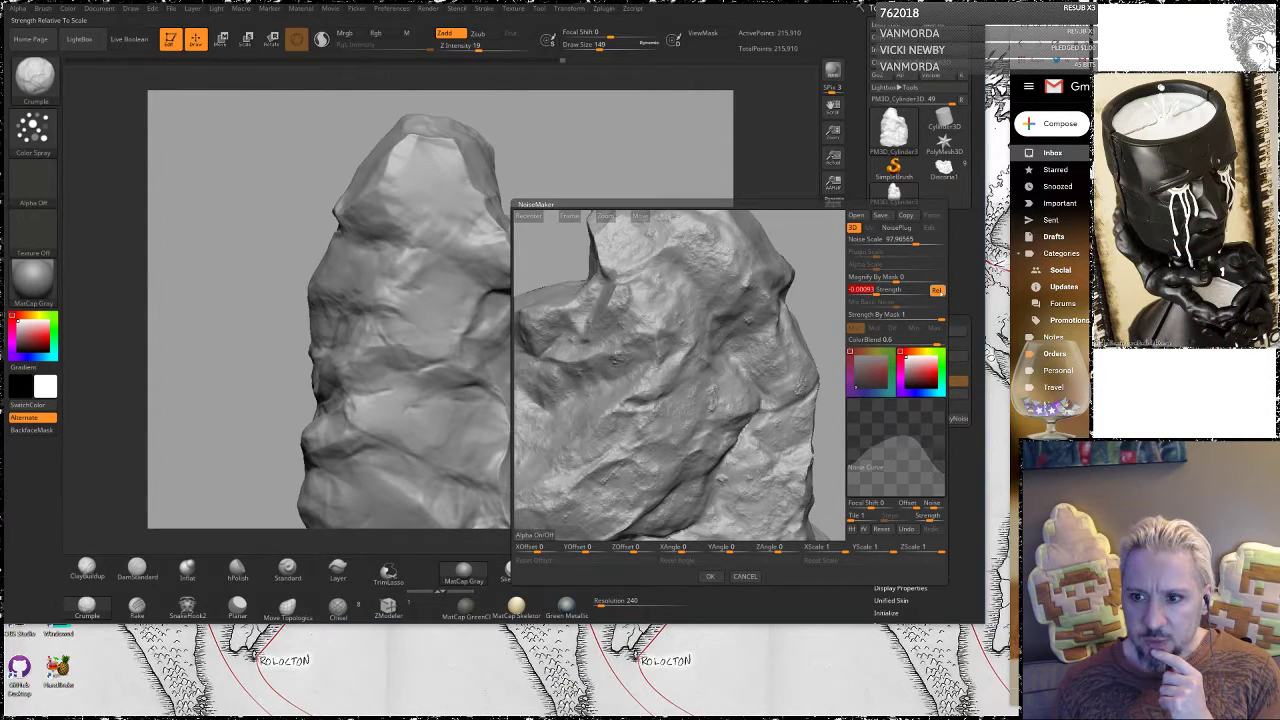
pyautogui.click(936, 290)
pyautogui.click(937, 290)
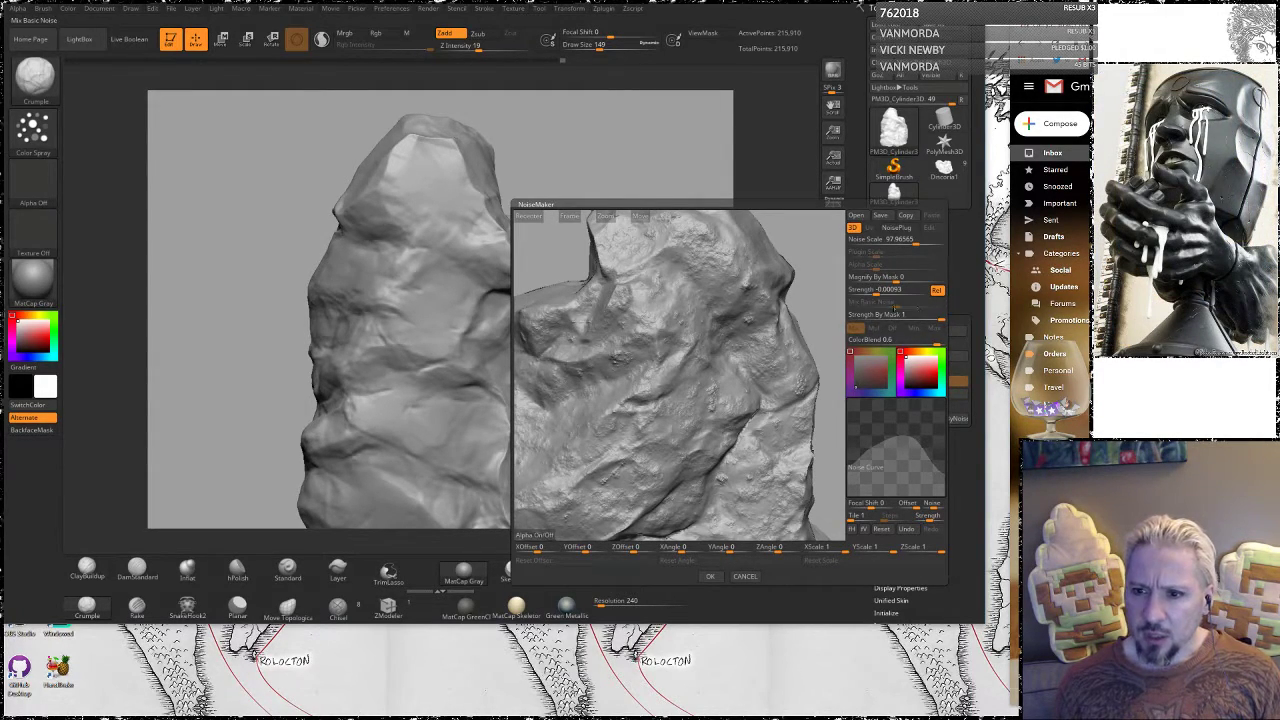
pyautogui.moveTo(877, 293)
pyautogui.mouseDown()
pyautogui.moveTo(863, 293)
pyautogui.moveTo(898, 293)
pyautogui.mouseUp()
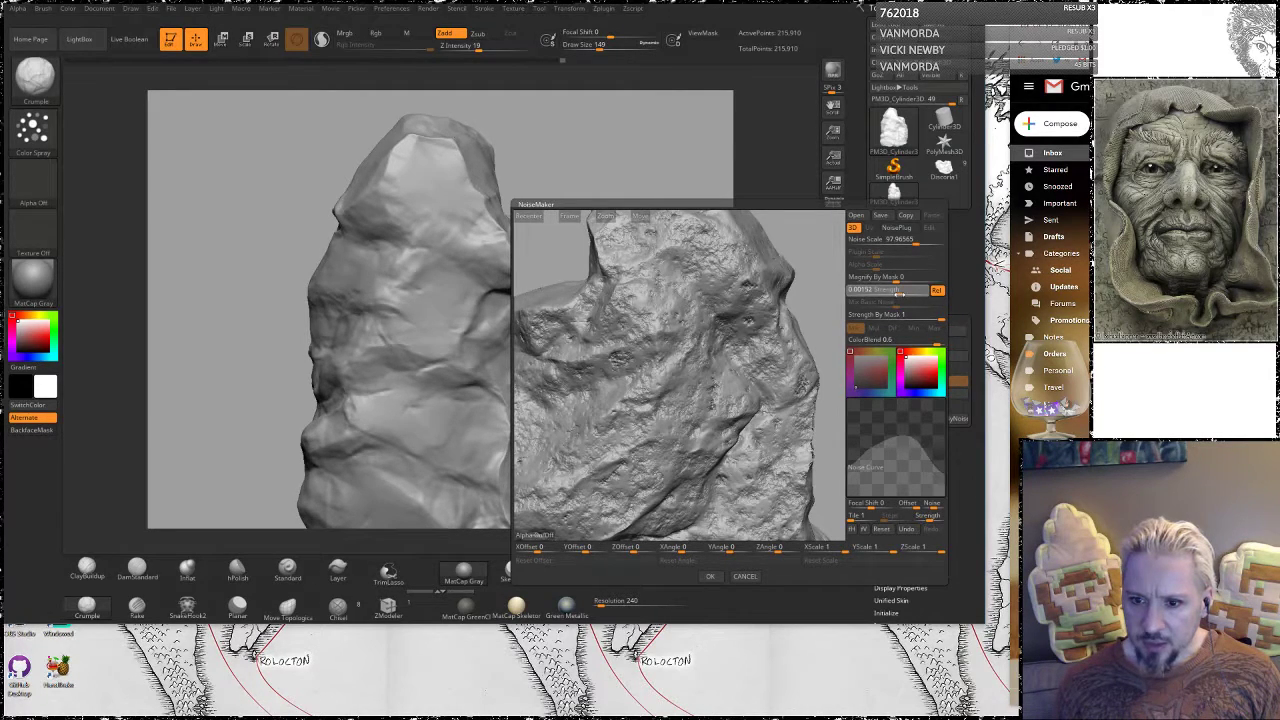
pyautogui.press('Return')
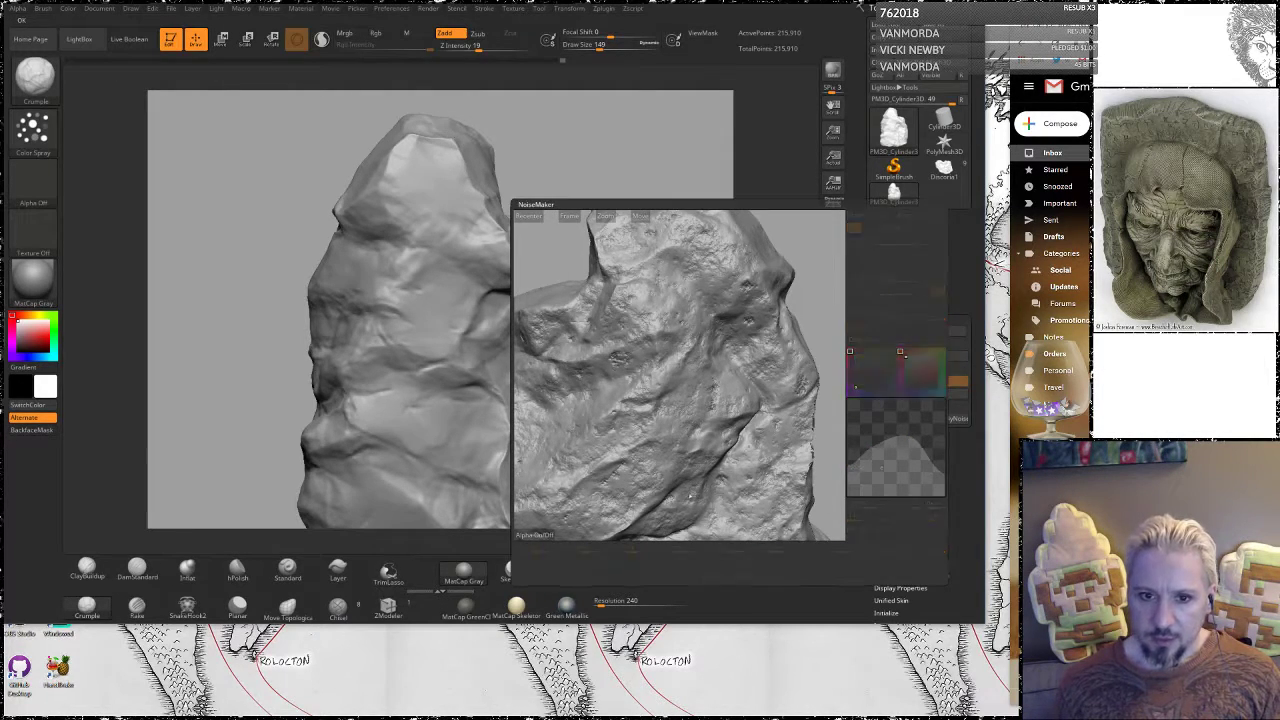
pyautogui.click(709, 576)
# Select the hPolish brush and examine the rock's noise detail up close with the polyframe temporarily shown
pyautogui.moveTo(663, 251)
pyautogui.mouseDown()
pyautogui.moveTo(677, 357)
pyautogui.moveTo(655, 376)
pyautogui.moveTo(692, 306)
pyautogui.moveTo(694, 374)
pyautogui.moveTo(660, 340)
pyautogui.mouseUp()
pyautogui.moveTo(641, 231); pyautogui.dragTo(643, 229)
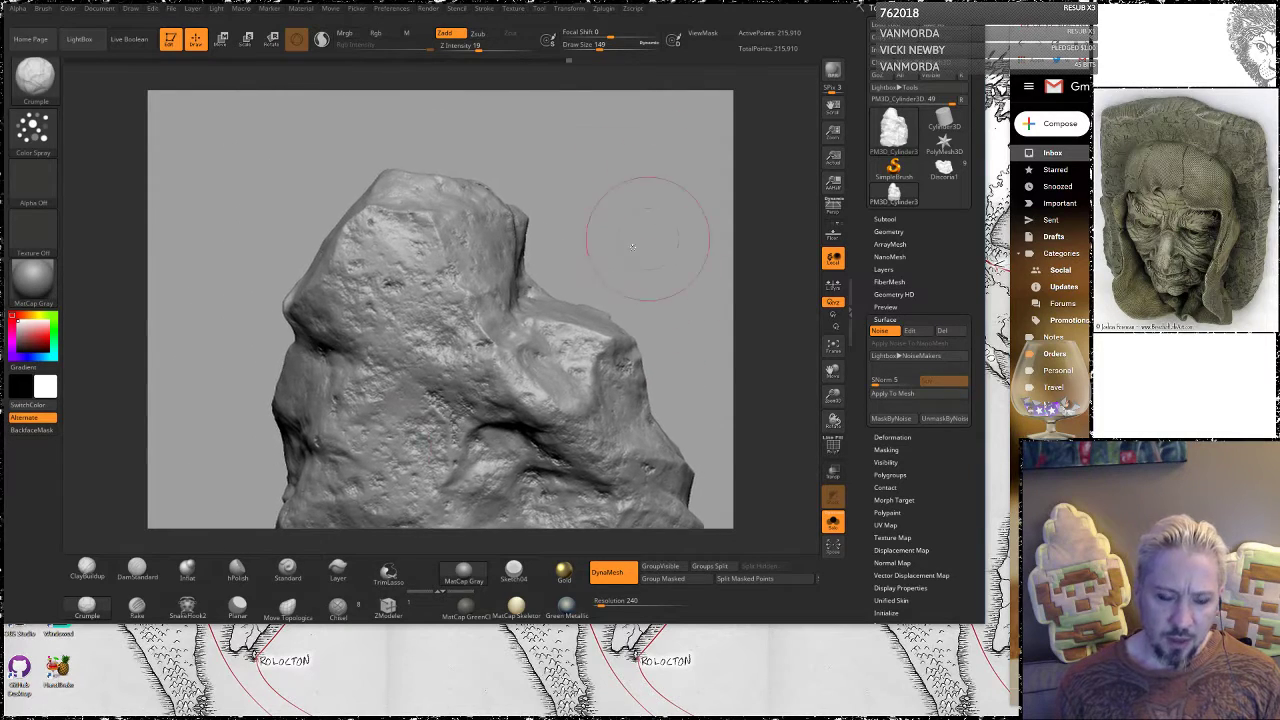
pyautogui.click(237, 570)
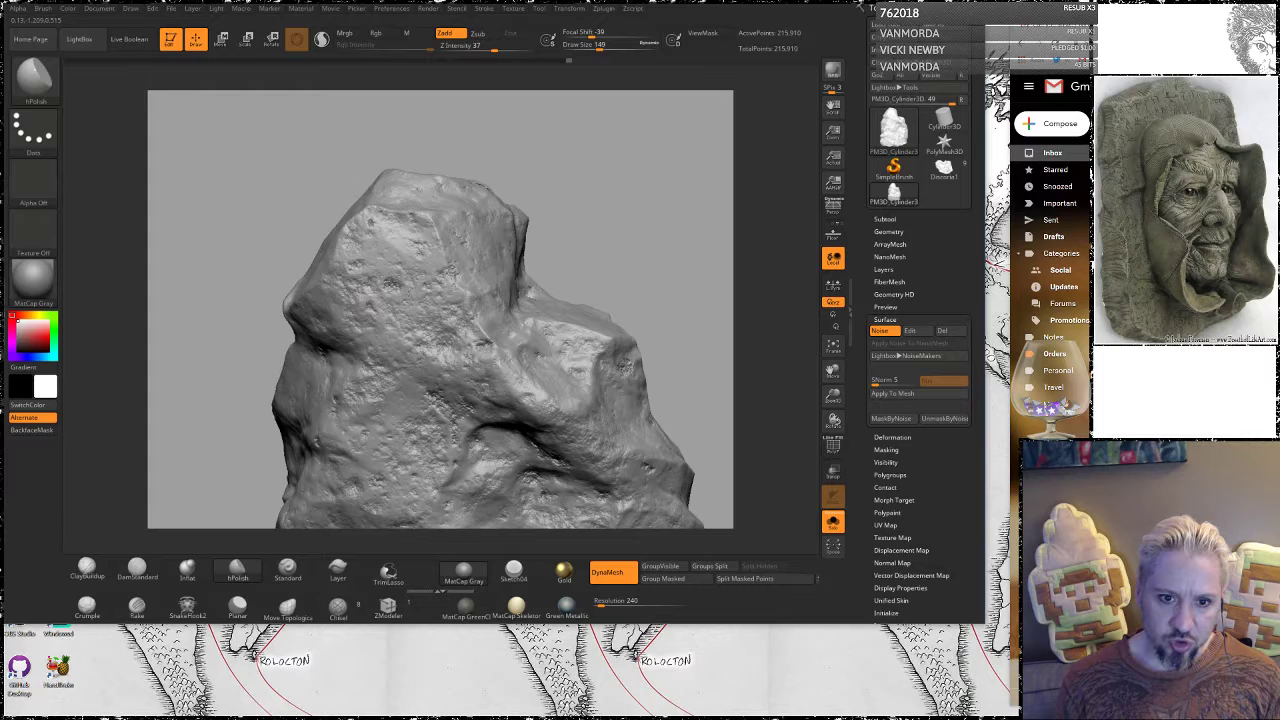
pyautogui.moveTo(612, 228); pyautogui.dragTo(676, 232)
pyautogui.click(835, 449)
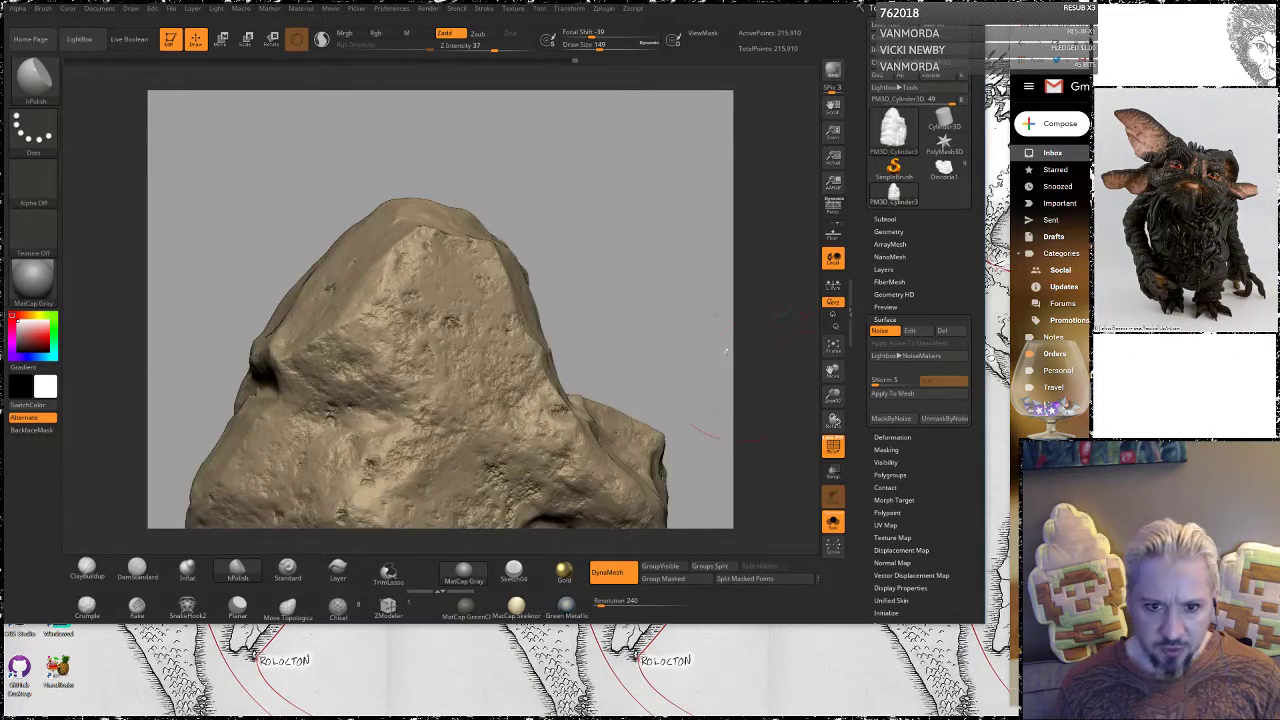
pyautogui.keyDown('alt'); pyautogui.moveTo(647, 282); pyautogui.dragTo(811, 671); pyautogui.keyUp('alt')
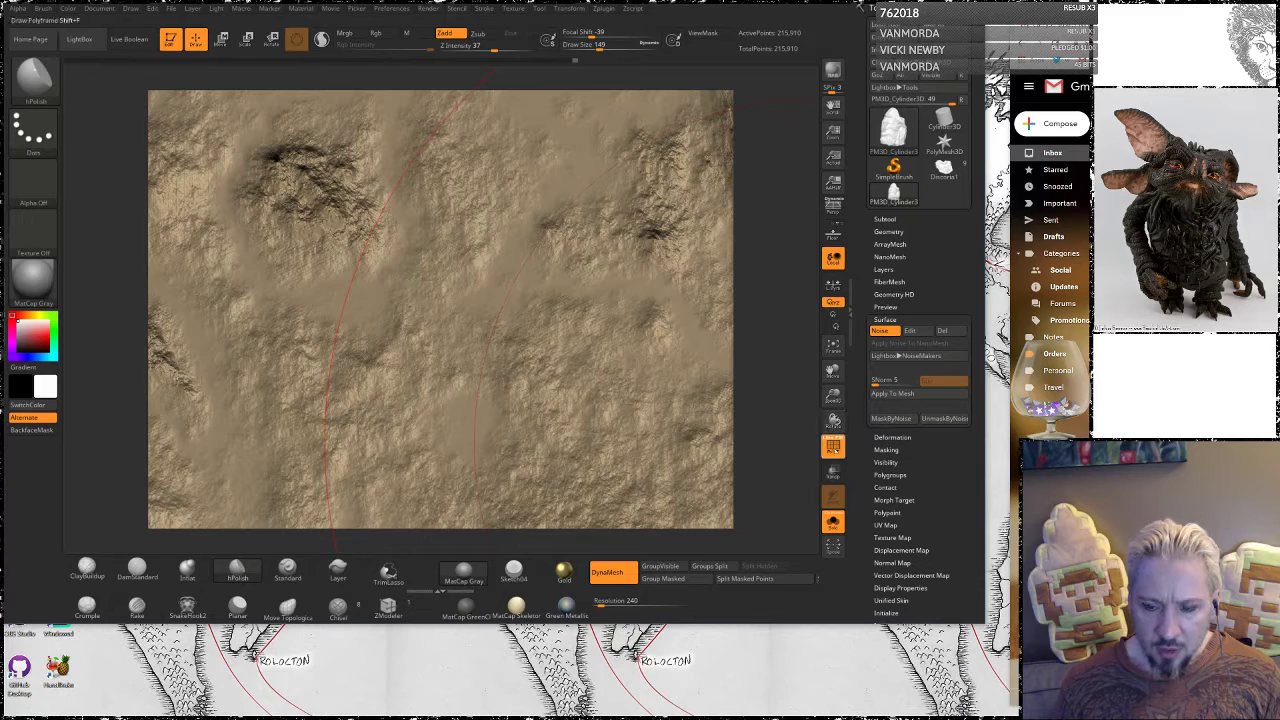
pyautogui.moveTo(774, 375); pyautogui.dragTo(788, 404)
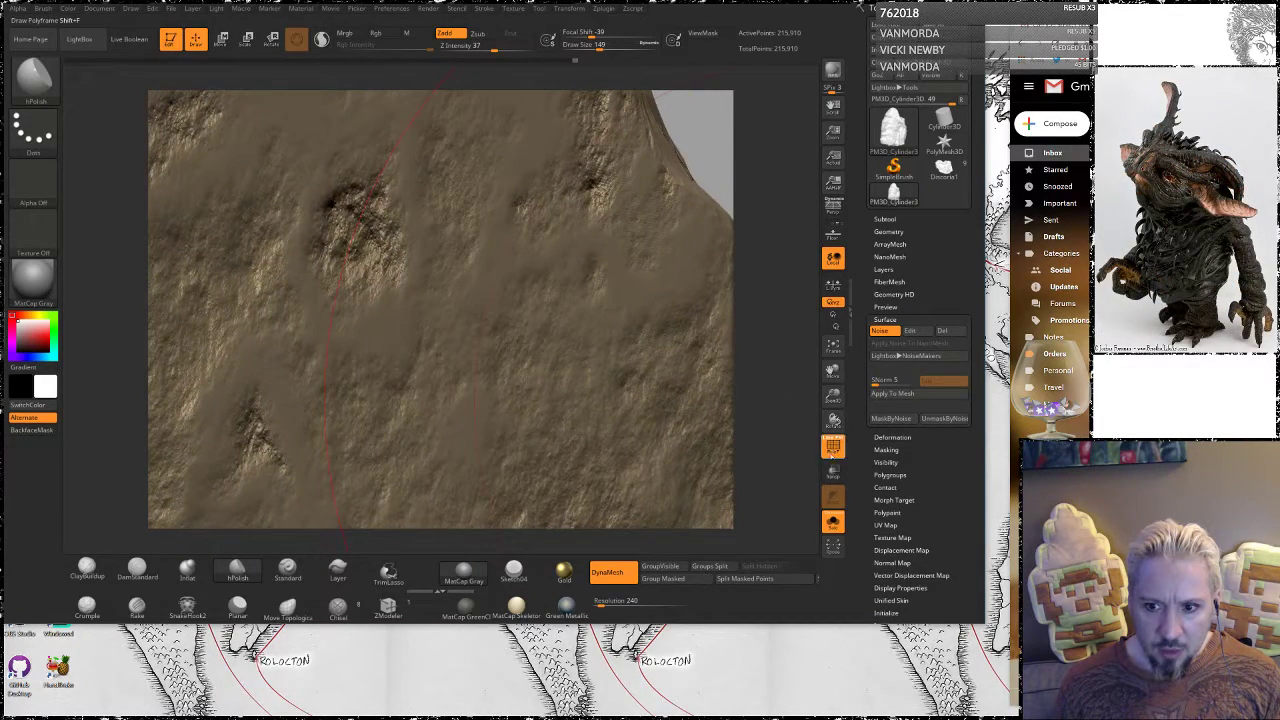
pyautogui.click(832, 447)
pyautogui.moveTo(780, 443); pyautogui.dragTo(770, 295)
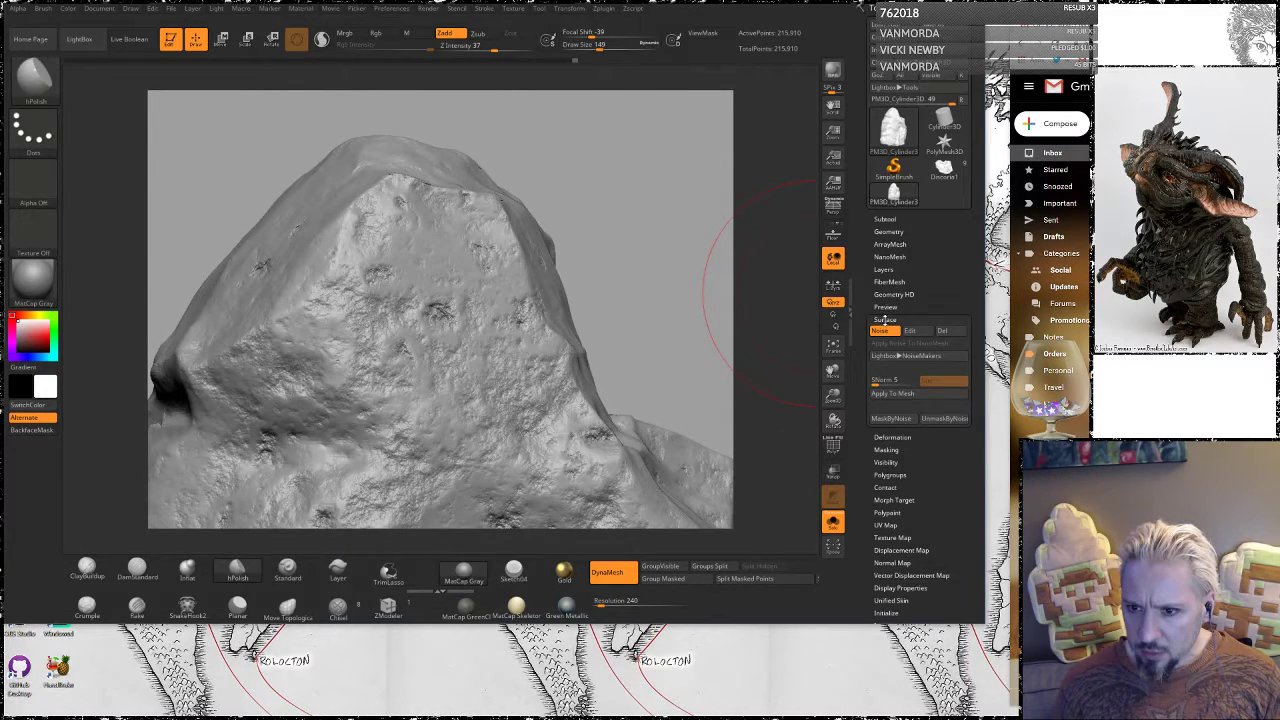
# Compare the rock with its surface noise off and on, and apply the noise to the mesh
pyautogui.click(881, 331)
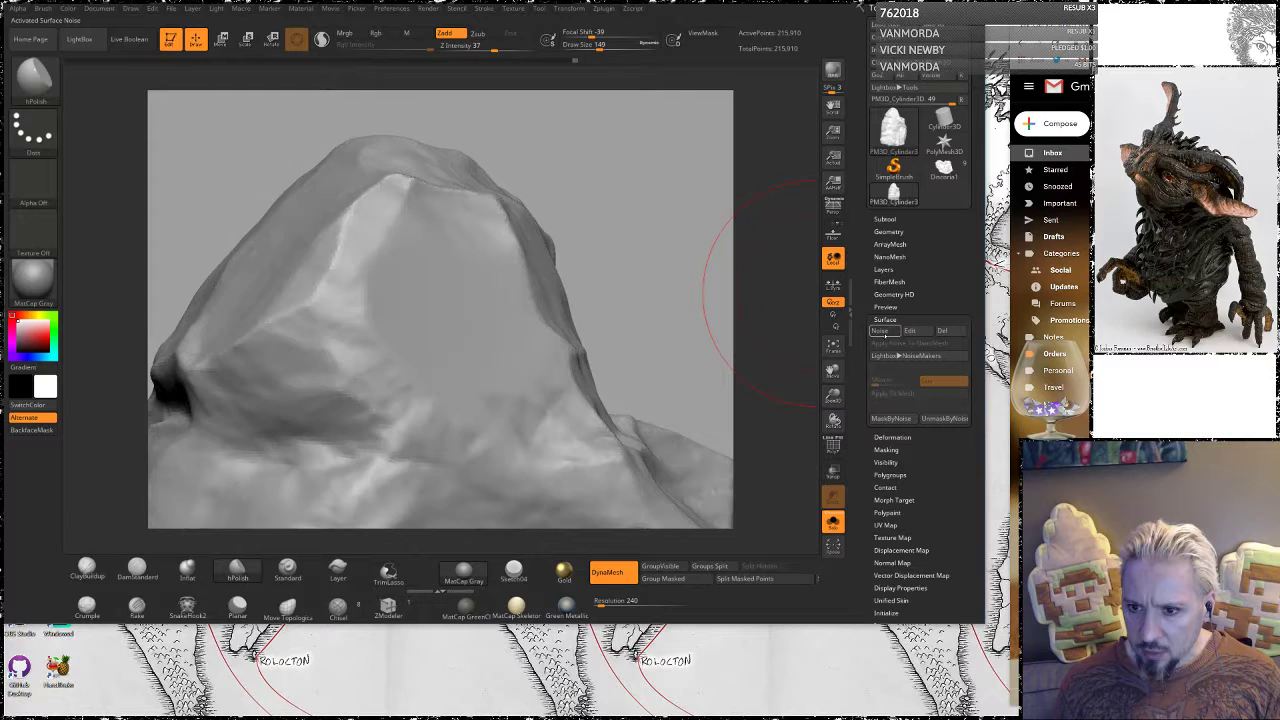
pyautogui.click(881, 331)
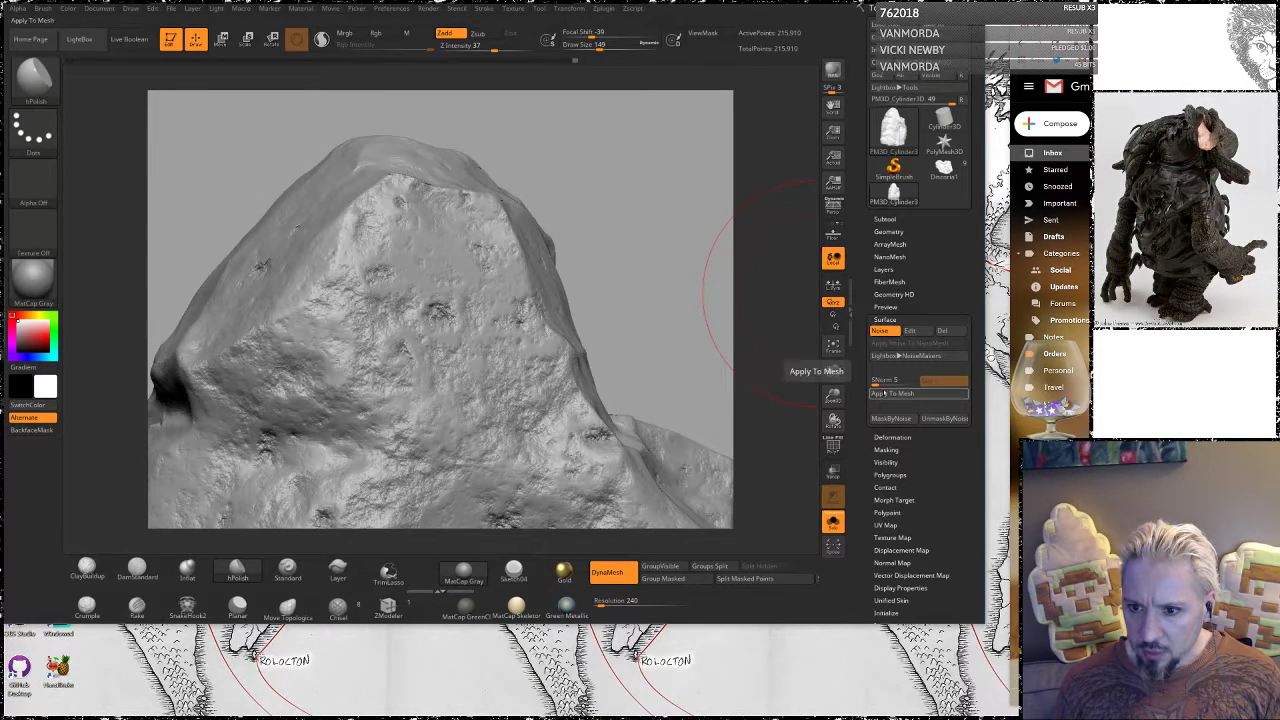
pyautogui.click(892, 393)
# Set the brush draw size to 65 and polish the facets on the rock's peak and upper sides with hPolish
pyautogui.moveTo(702, 274)
pyautogui.mouseDown()
pyautogui.moveTo(711, 280)
pyautogui.moveTo(672, 258)
pyautogui.moveTo(672, 197)
pyautogui.moveTo(614, 250)
pyautogui.mouseUp()
pyautogui.press('space')
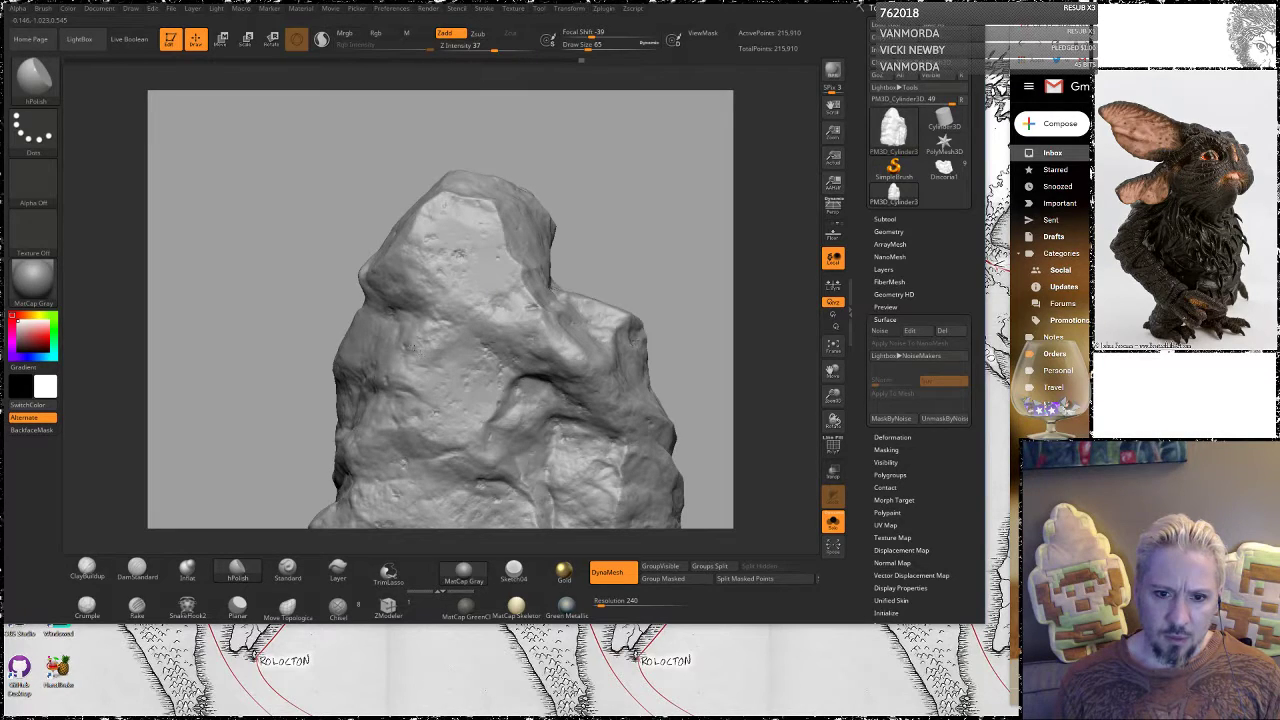
pyautogui.moveTo(611, 247); pyautogui.dragTo(452, 414)
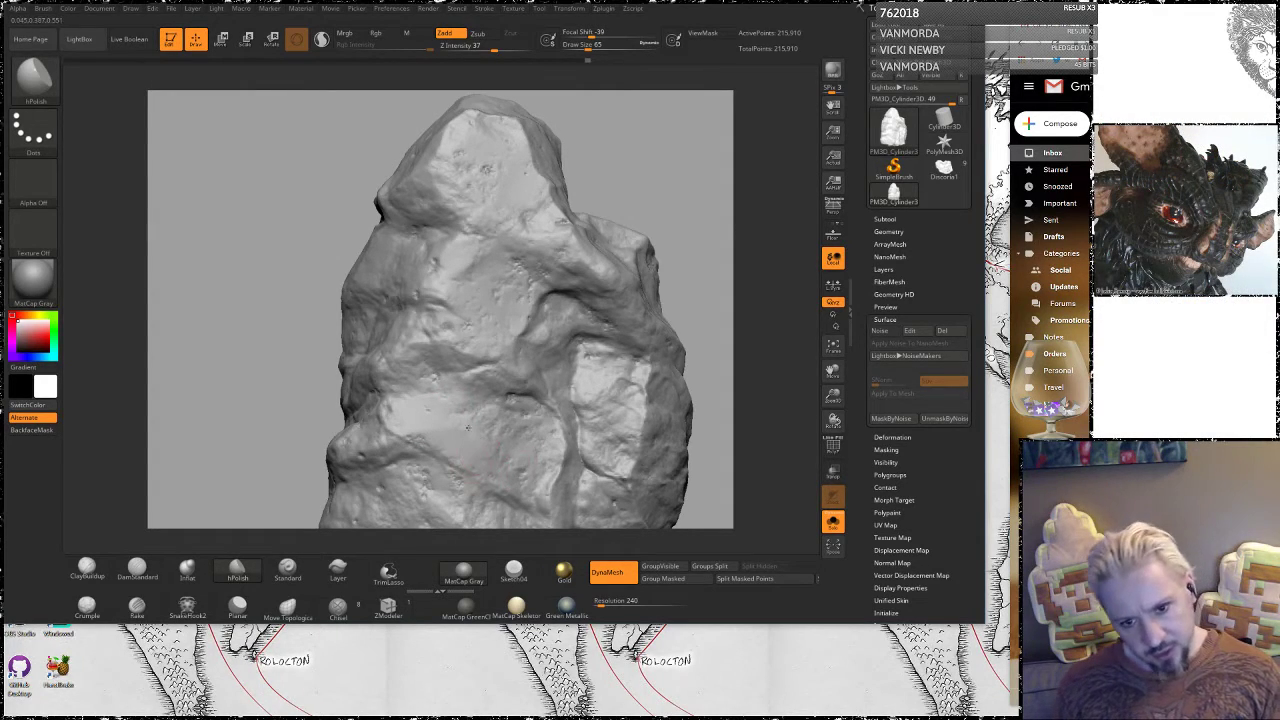
pyautogui.moveTo(640, 152); pyautogui.dragTo(748, 160)
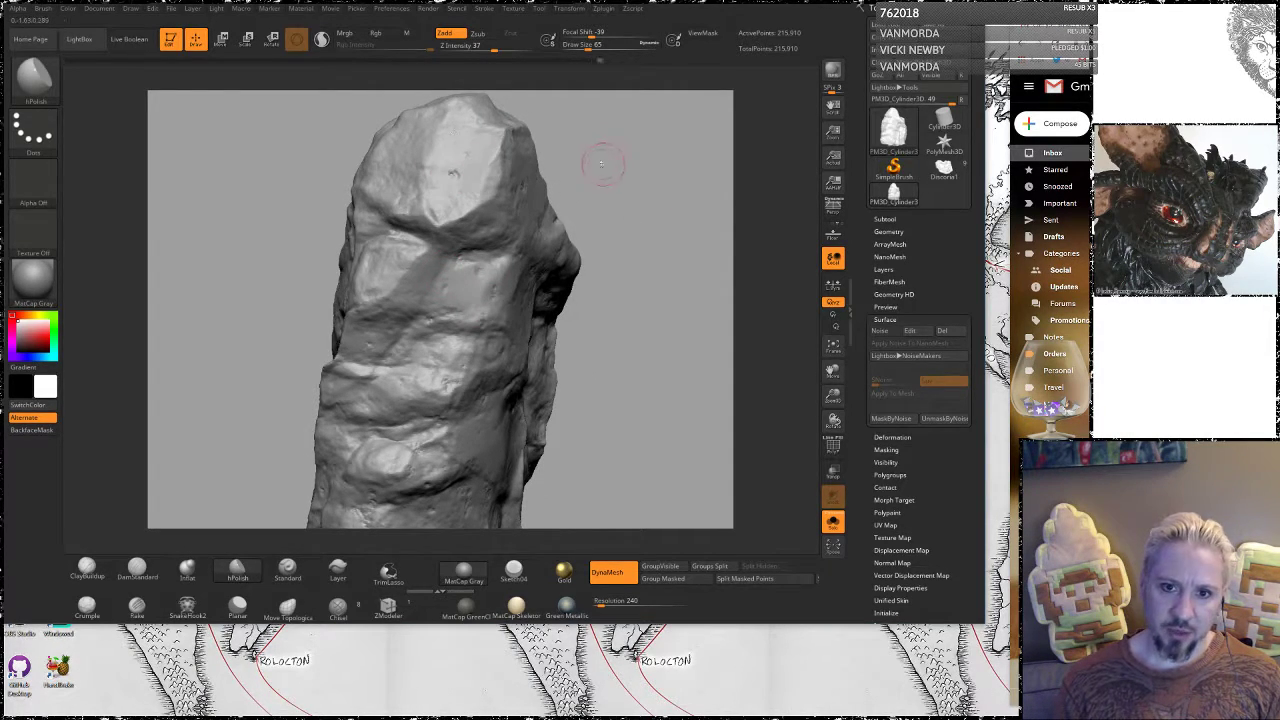
pyautogui.moveTo(602, 163)
pyautogui.mouseDown()
pyautogui.moveTo(594, 200)
pyautogui.moveTo(455, 204)
pyautogui.mouseUp()
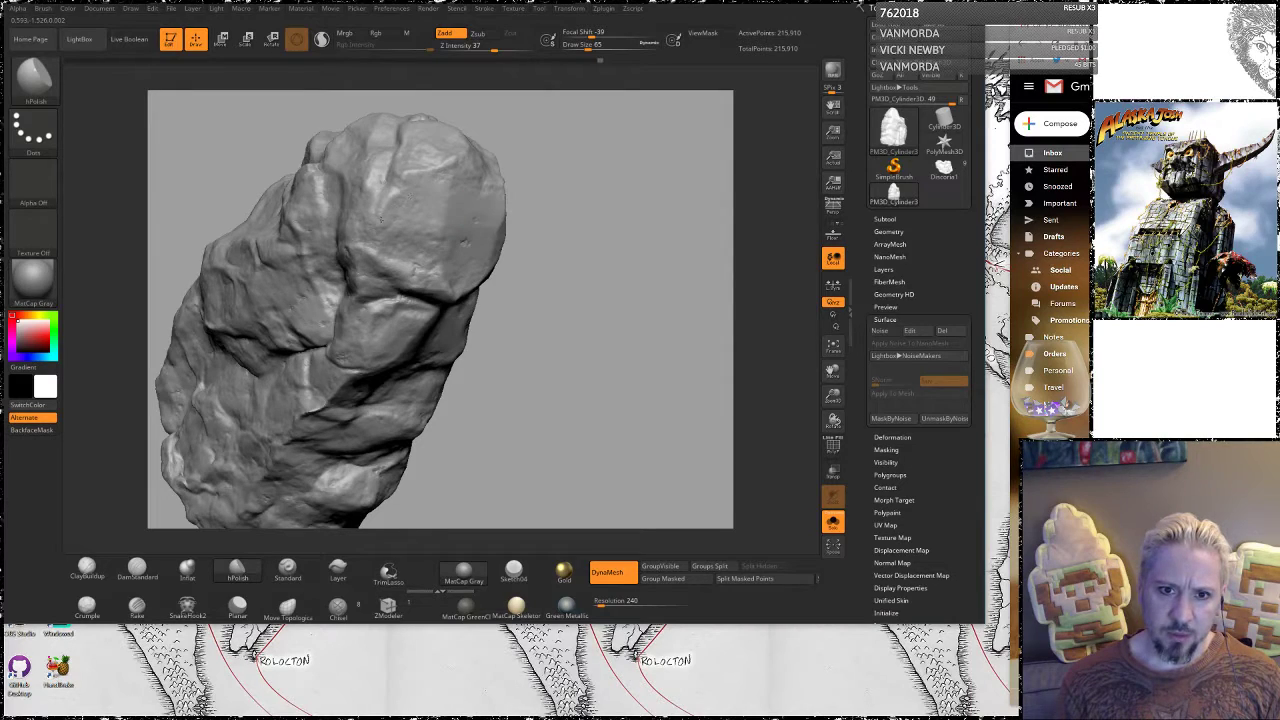
pyautogui.moveTo(572, 175); pyautogui.dragTo(628, 293)
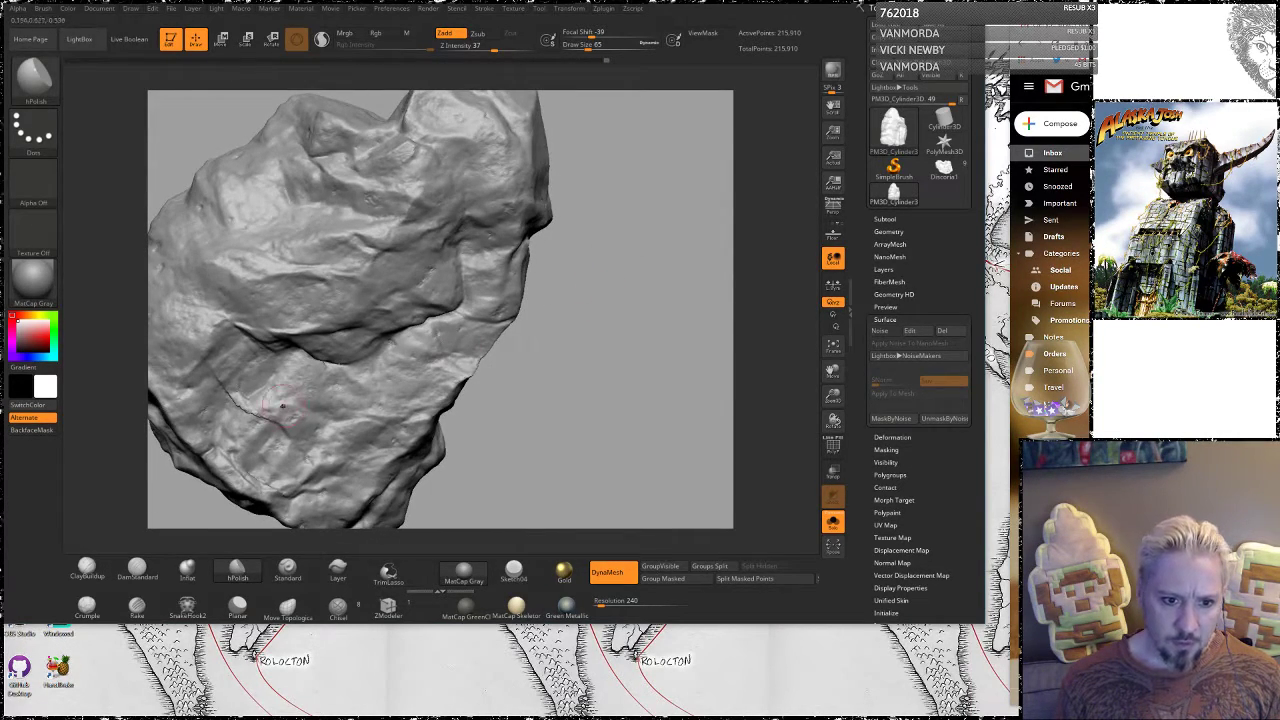
# Smooth the thin crack on the rock's broad face and polish flat patches into the surrounding surface
pyautogui.keyDown('shift'); pyautogui.moveTo(251, 400); pyautogui.dragTo(266, 405); pyautogui.keyUp('shift')
pyautogui.moveTo(556, 411)
pyautogui.keyDown('alt'); pyautogui.mouseDown()
pyautogui.moveTo(696, 313)
pyautogui.moveTo(389, 167)
pyautogui.mouseUp(); pyautogui.keyUp('alt')
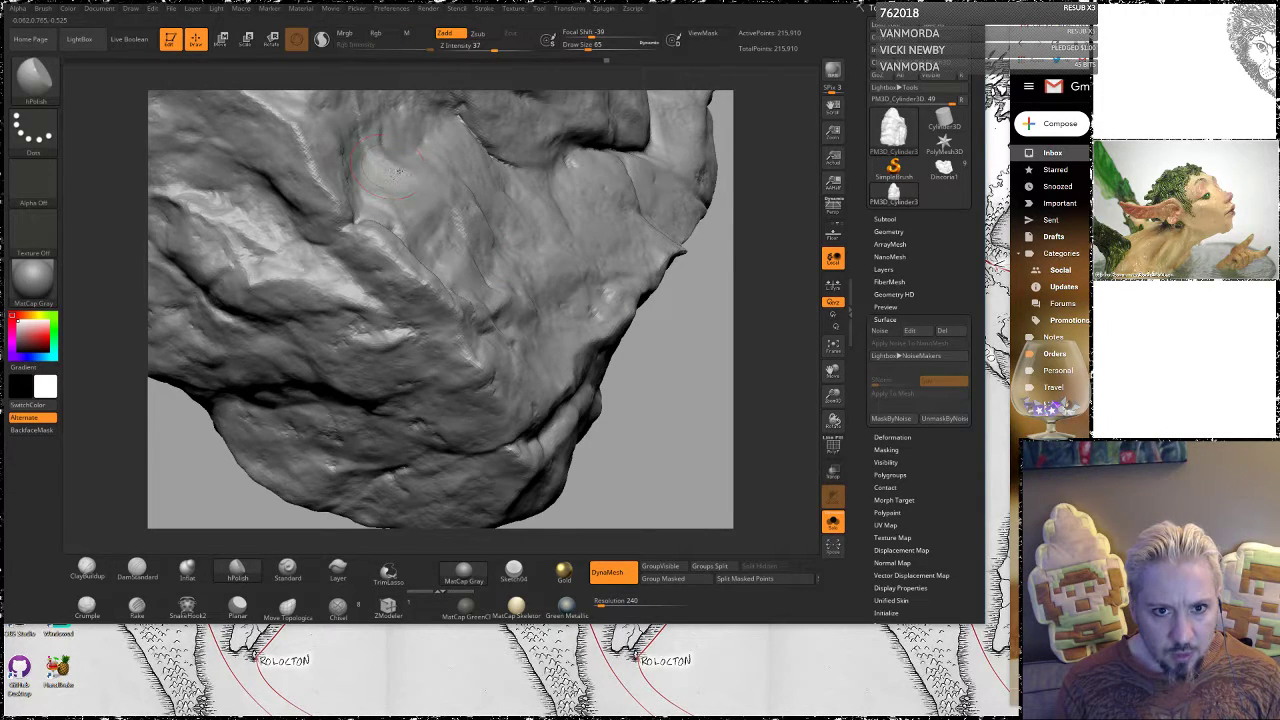
pyautogui.moveTo(690, 400)
pyautogui.mouseDown()
pyautogui.moveTo(674, 423)
pyautogui.moveTo(600, 400)
pyautogui.mouseUp()
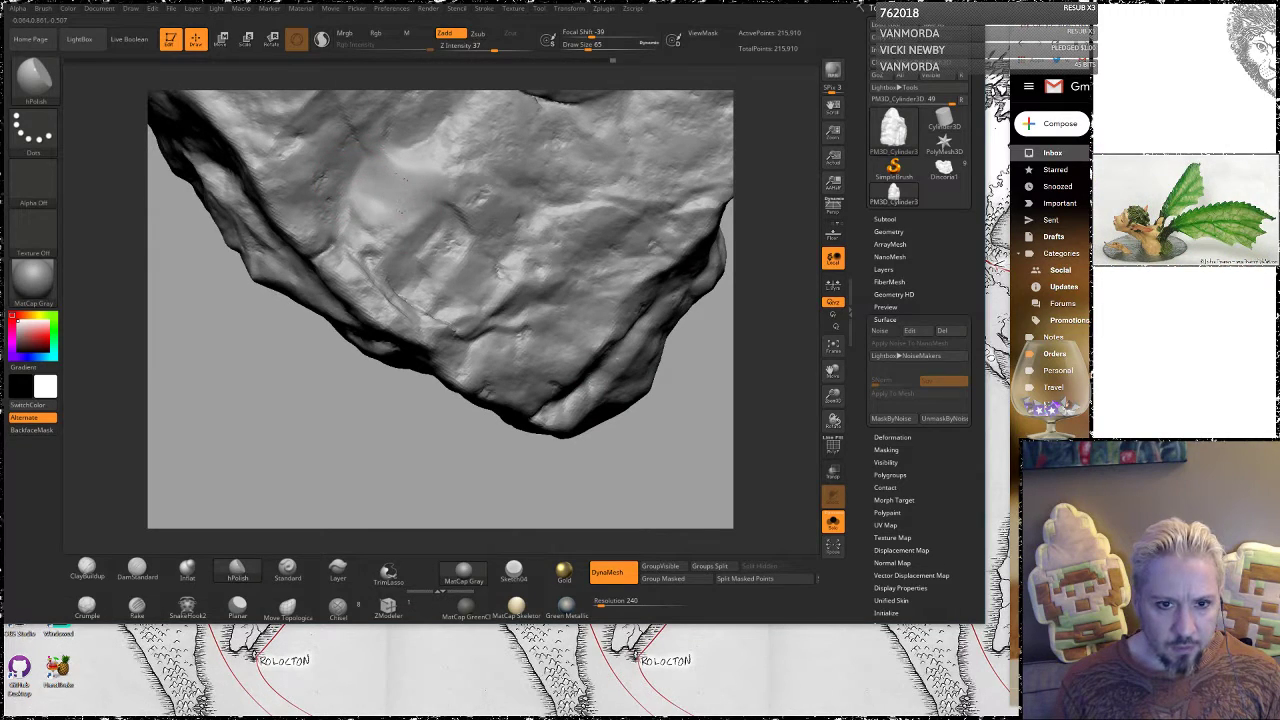
pyautogui.moveTo(402, 212)
pyautogui.mouseDown()
pyautogui.moveTo(372, 232)
pyautogui.moveTo(407, 212)
pyautogui.mouseUp()
pyautogui.moveTo(432, 145); pyautogui.dragTo(436, 142)
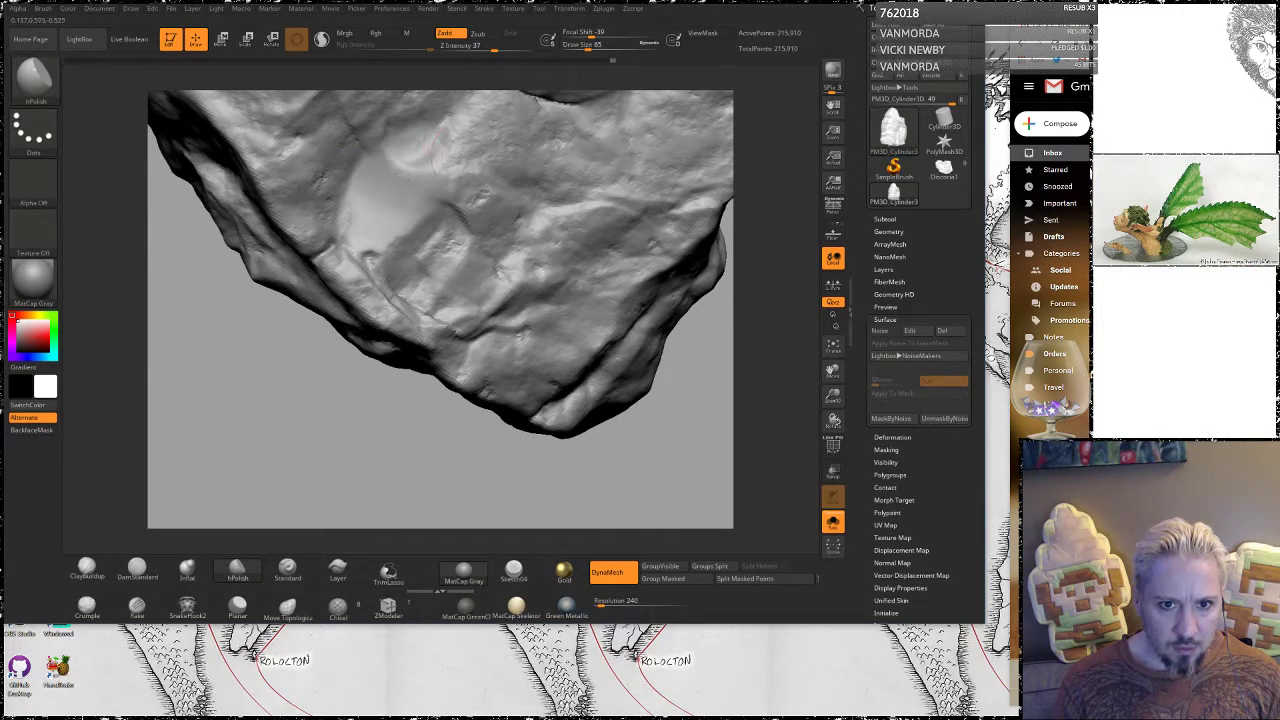
pyautogui.moveTo(343, 386)
pyautogui.mouseDown()
pyautogui.moveTo(352, 330)
pyautogui.moveTo(368, 390)
pyautogui.moveTo(490, 250)
pyautogui.mouseUp()
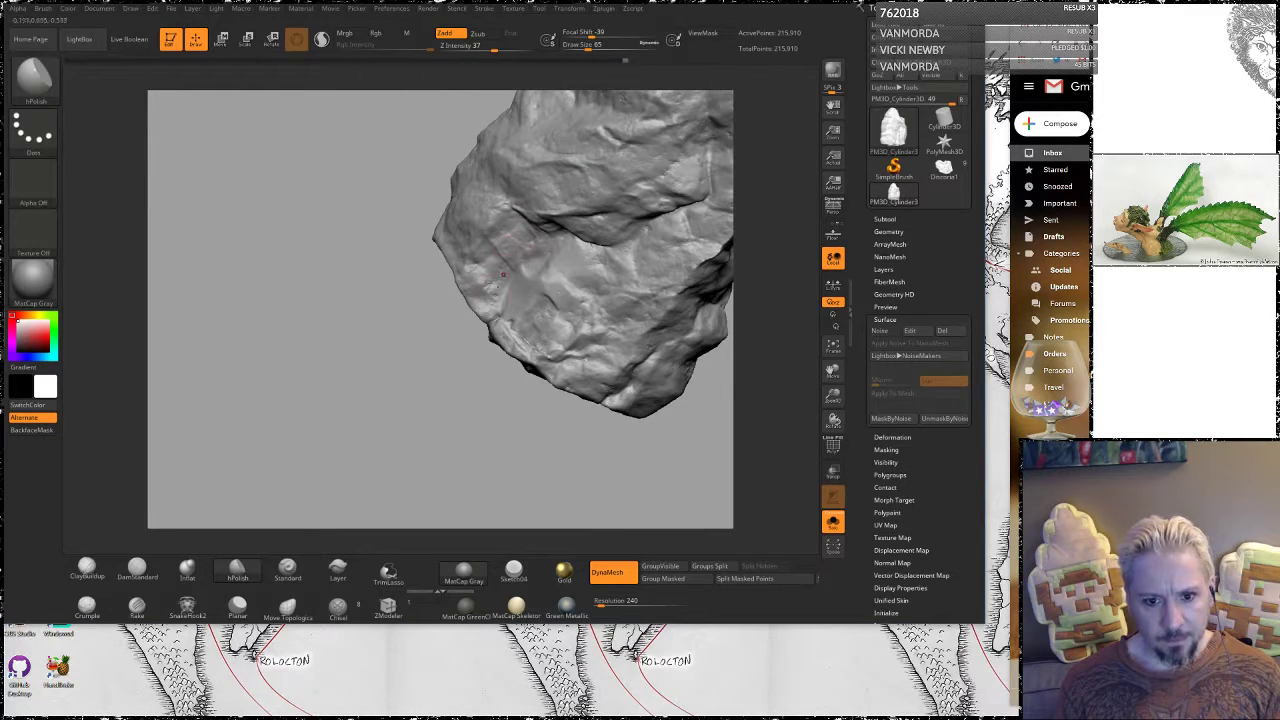
# Switch the material to MatCap GreenClay and polish the rock's rough faces and ridges from several angles
pyautogui.click(464, 605)
pyautogui.moveTo(390, 470)
pyautogui.mouseDown()
pyautogui.moveTo(422, 380)
pyautogui.moveTo(365, 418)
pyautogui.moveTo(377, 446)
pyautogui.mouseUp()
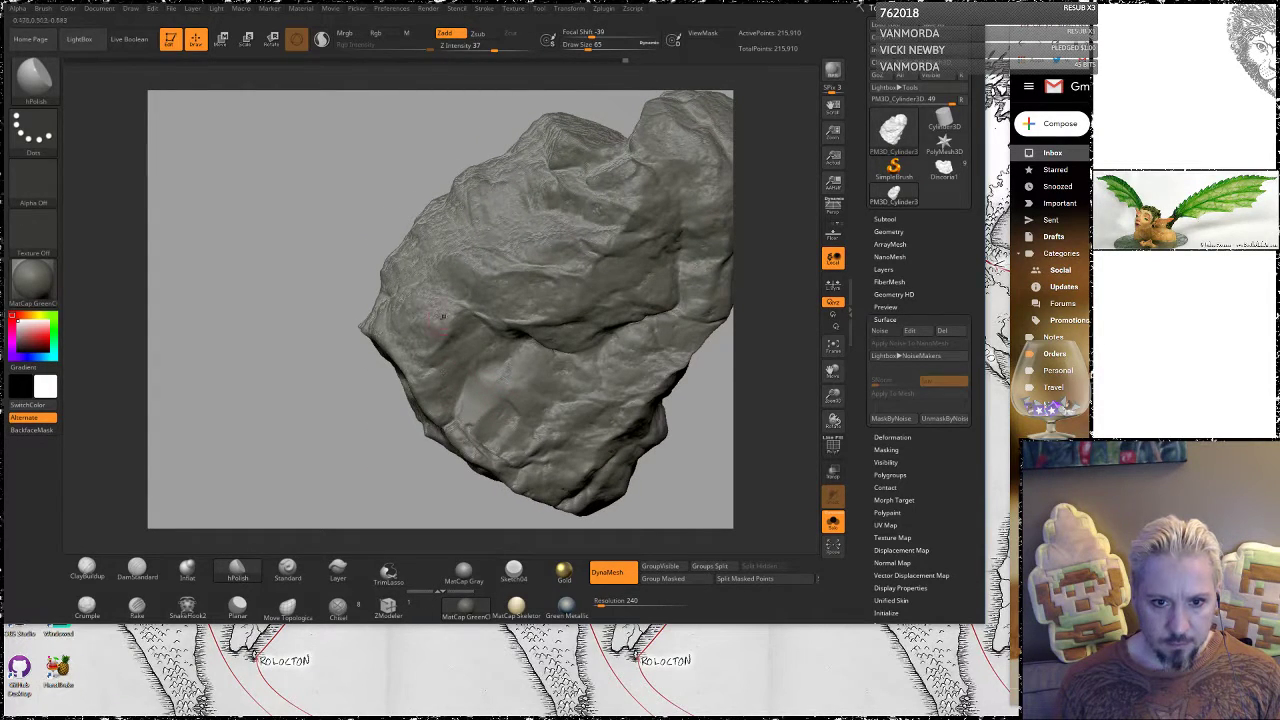
pyautogui.moveTo(272, 373); pyautogui.dragTo(320, 330)
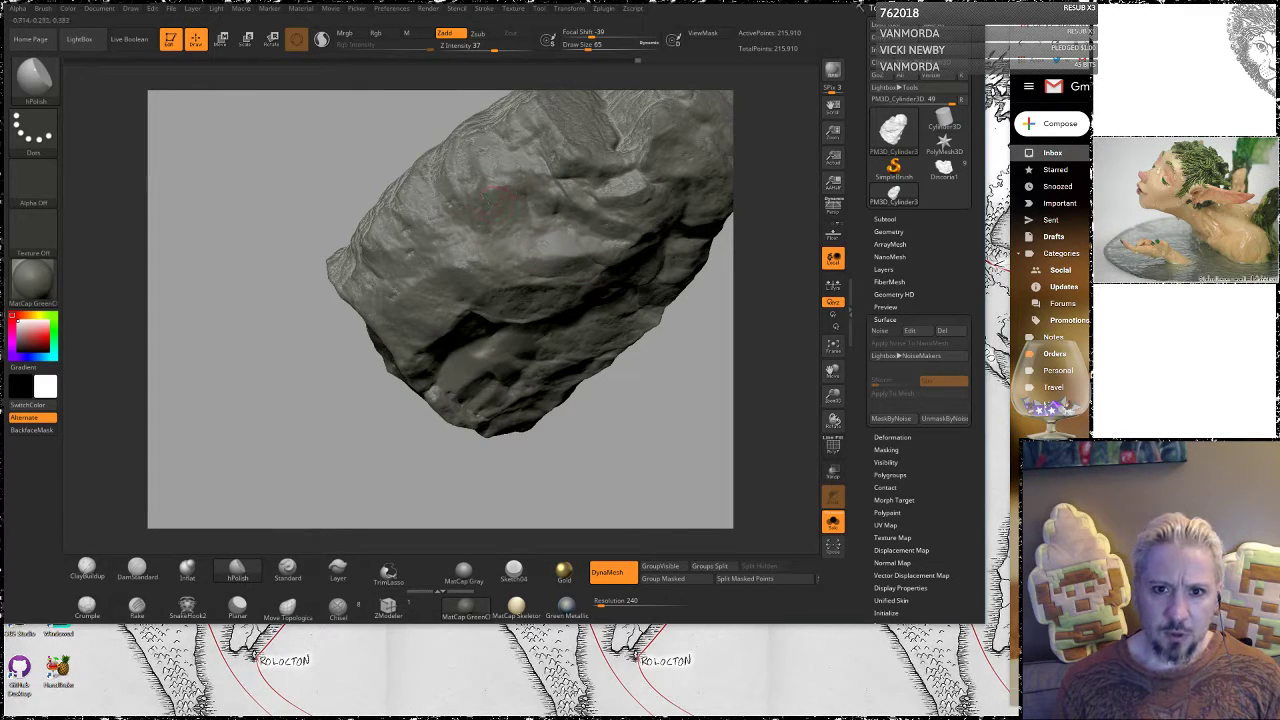
pyautogui.moveTo(289, 131)
pyautogui.mouseDown()
pyautogui.moveTo(325, 175)
pyautogui.moveTo(474, 123)
pyautogui.moveTo(575, 205)
pyautogui.moveTo(607, 250)
pyautogui.mouseUp()
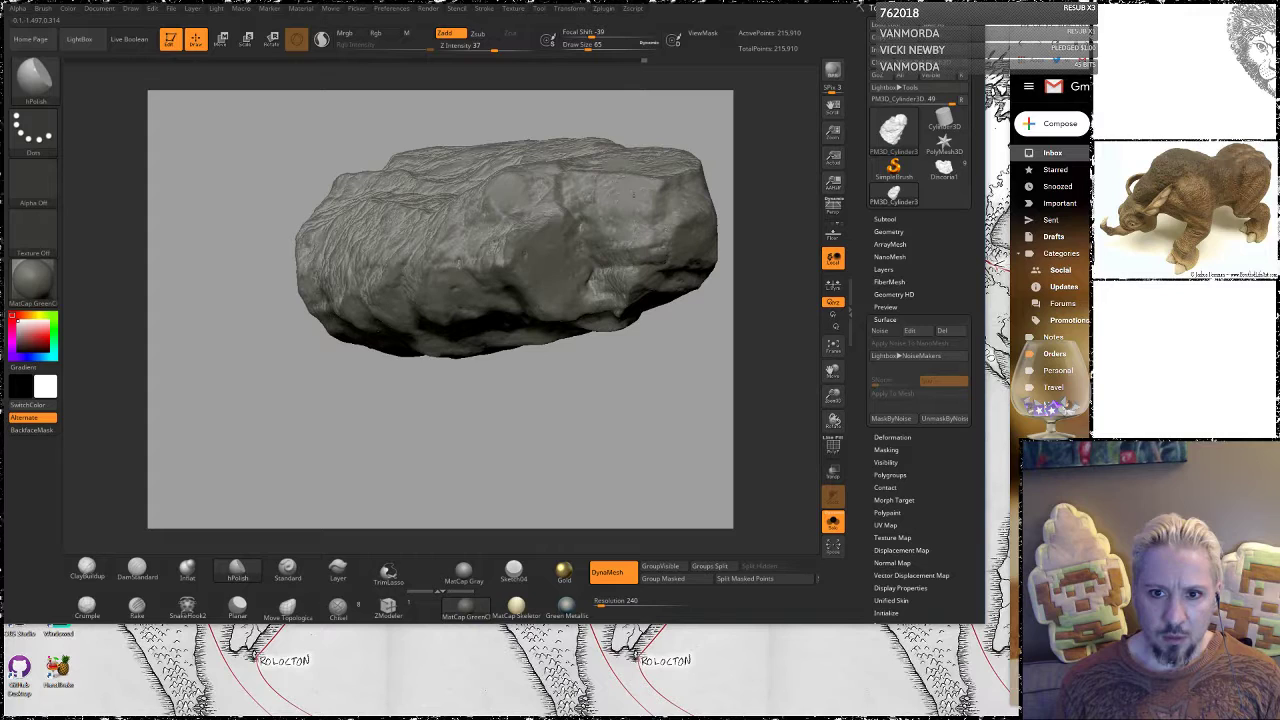
pyautogui.moveTo(688, 125); pyautogui.dragTo(660, 210)
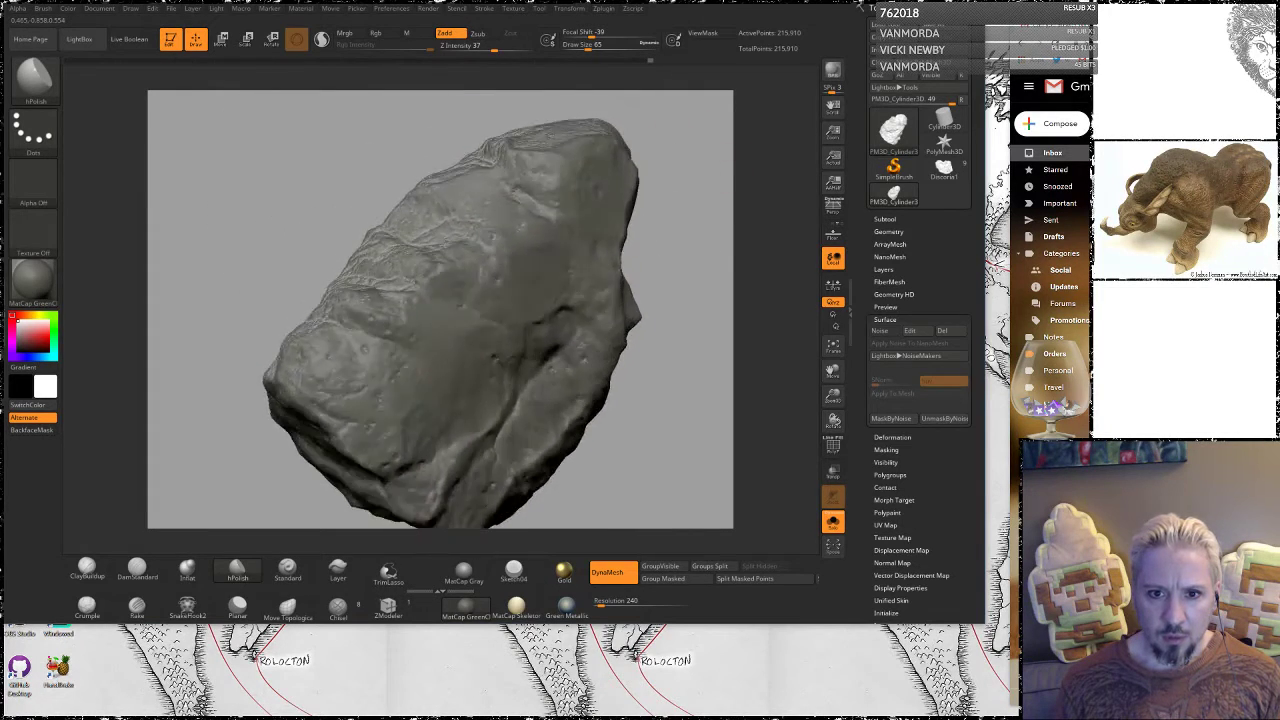
pyautogui.moveTo(600, 160); pyautogui.dragTo(517, 290)
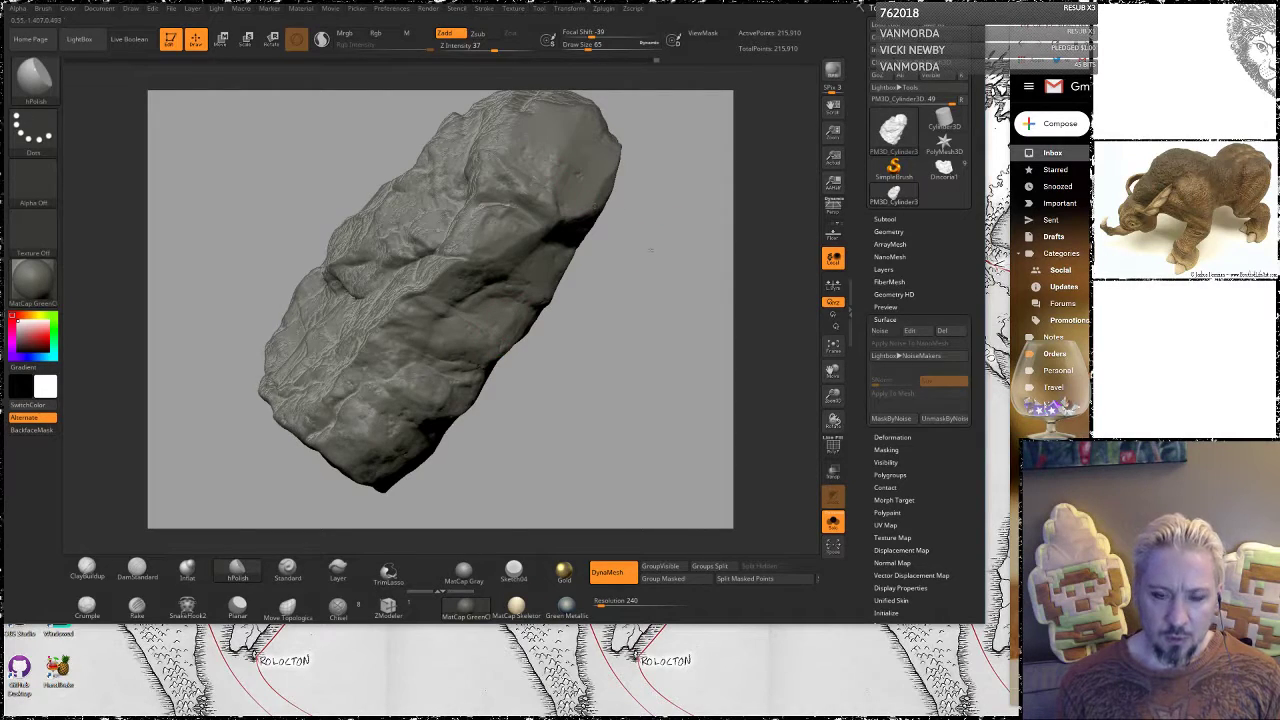
# Polish the remaining rough facets and edges around the rock's tip and side ledges
pyautogui.moveTo(651, 250); pyautogui.dragTo(674, 274)
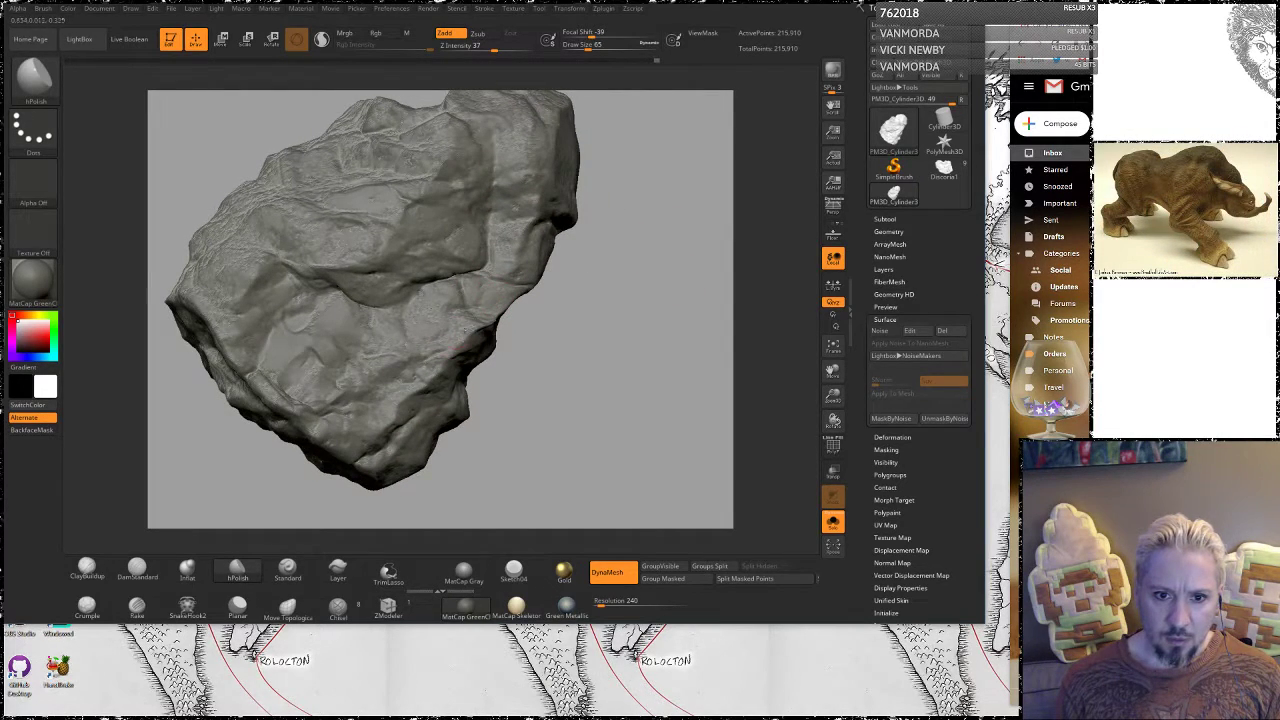
pyautogui.moveTo(620, 400); pyautogui.dragTo(526, 226)
pyautogui.moveTo(650, 360); pyautogui.dragTo(491, 276)
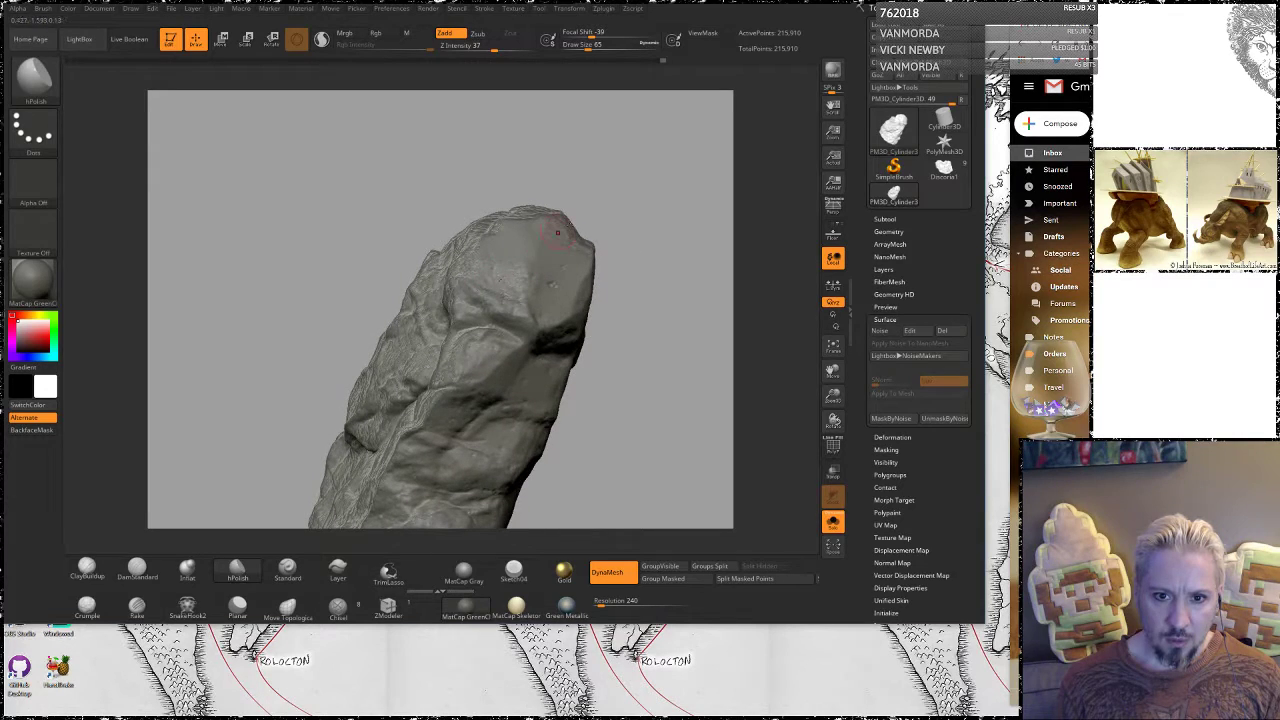
pyautogui.moveTo(557, 232); pyautogui.dragTo(478, 316)
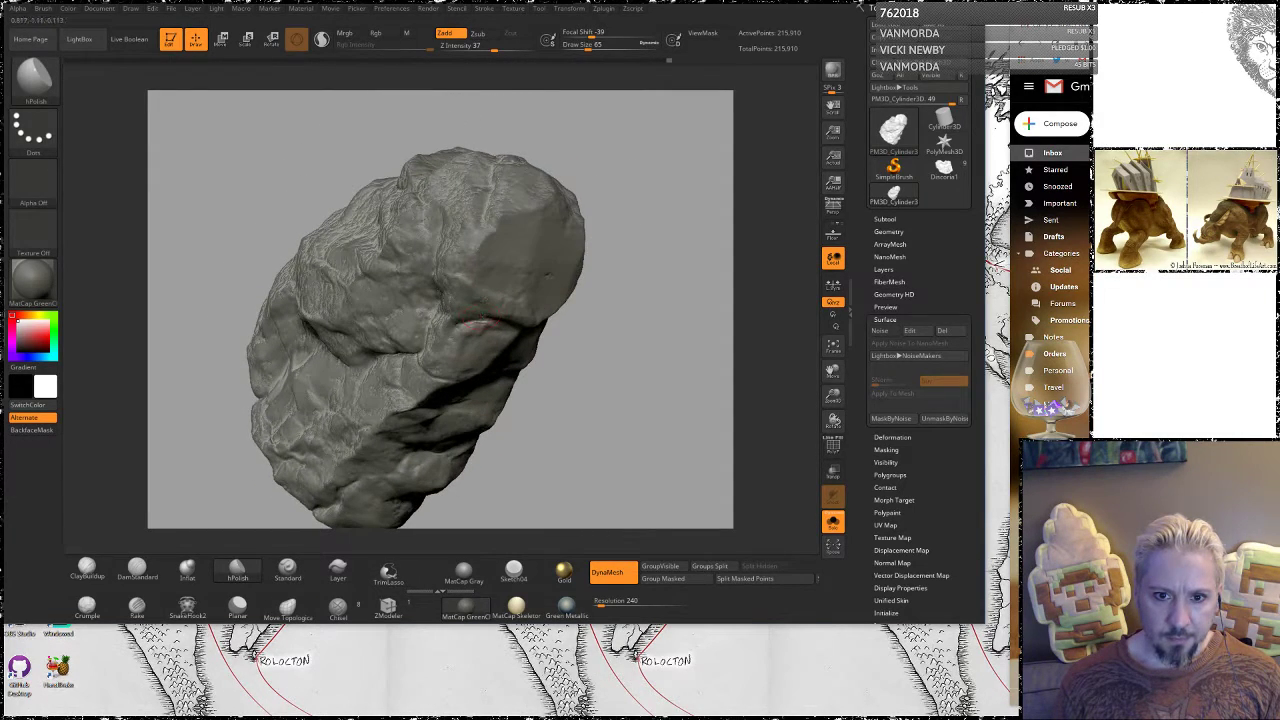
pyautogui.moveTo(690, 200); pyautogui.dragTo(638, 262)
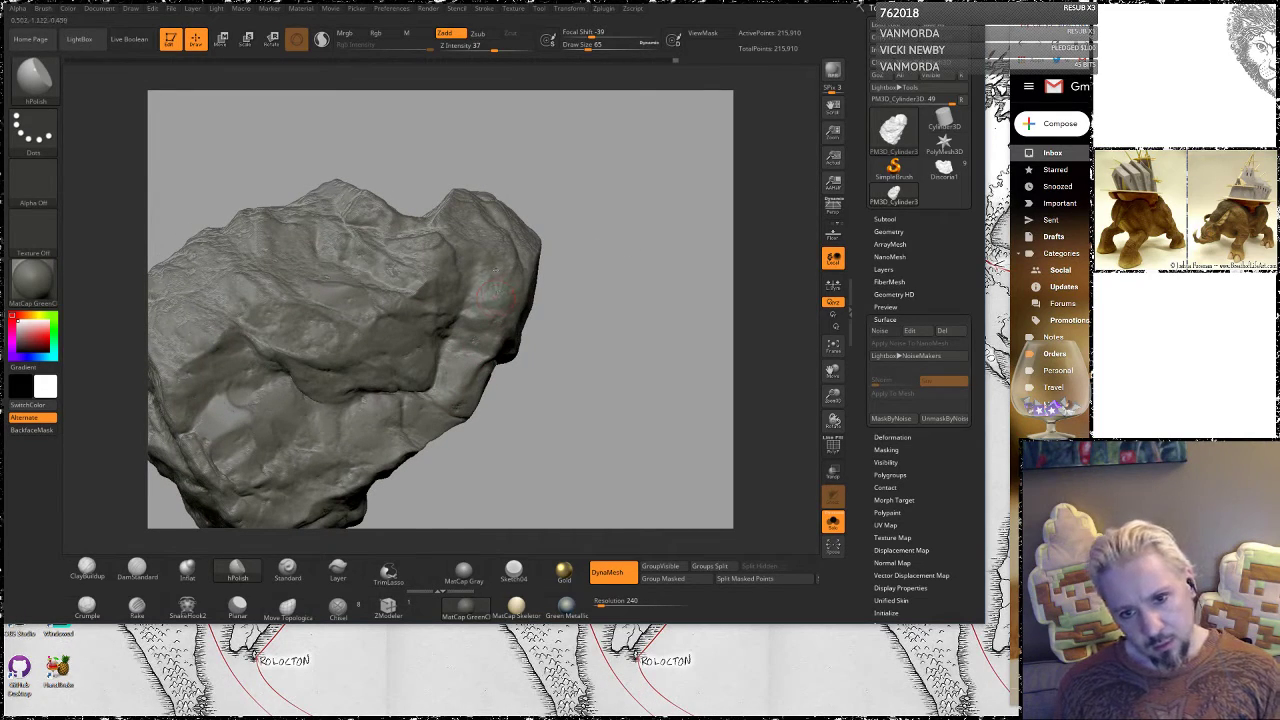
pyautogui.moveTo(457, 368); pyautogui.dragTo(577, 443)
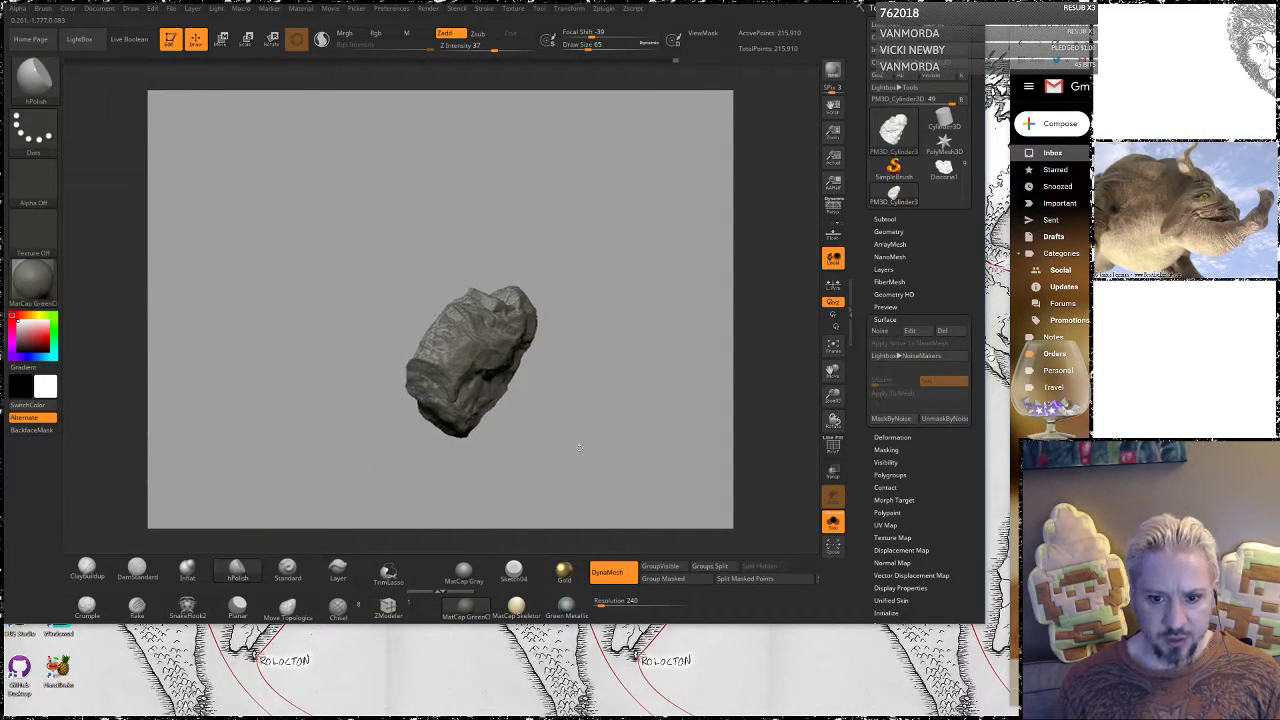
# Switch the material back to MatCap Gray and frame the whole rock upright
pyautogui.click(464, 572)
pyautogui.moveTo(376, 468); pyautogui.dragTo(640, 432)
pyautogui.keyDown('alt'); pyautogui.moveTo(644, 274); pyautogui.dragTo(525, 218); pyautogui.keyUp('alt')
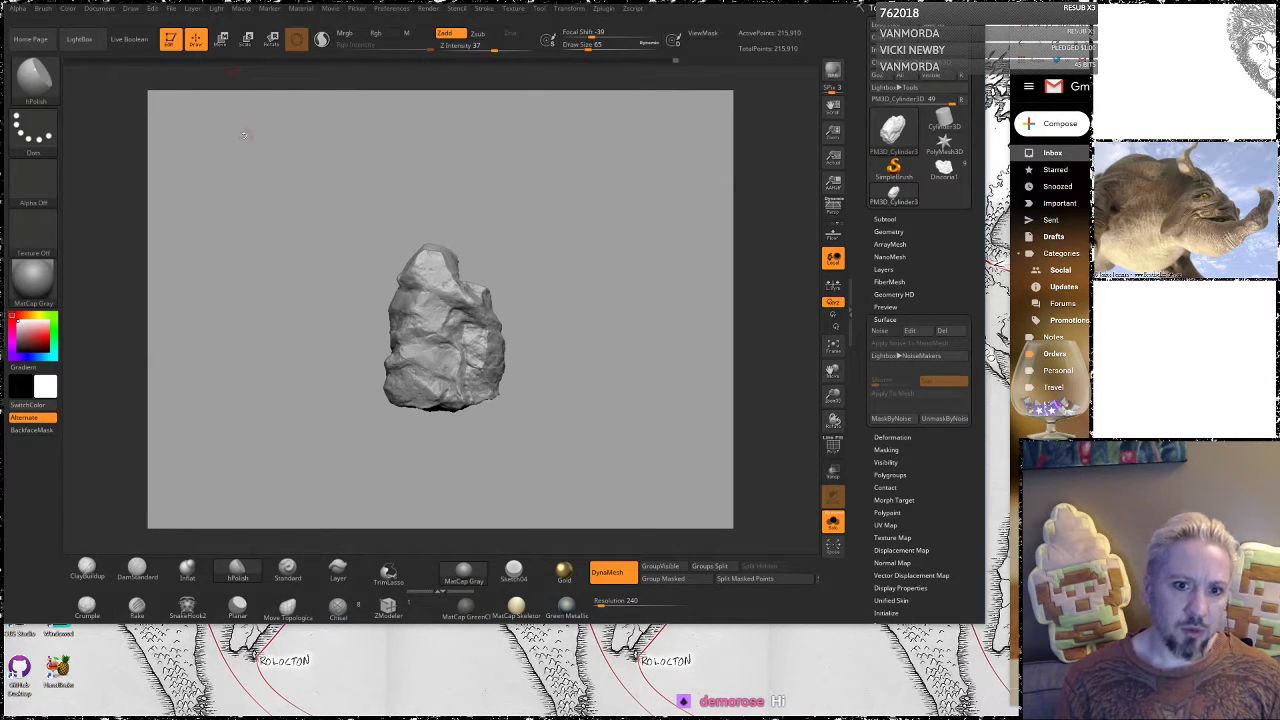
# Try to create a new InsertMesh brush from the rock mesh, and dismiss the crash dialogs
pyautogui.click(45, 9)
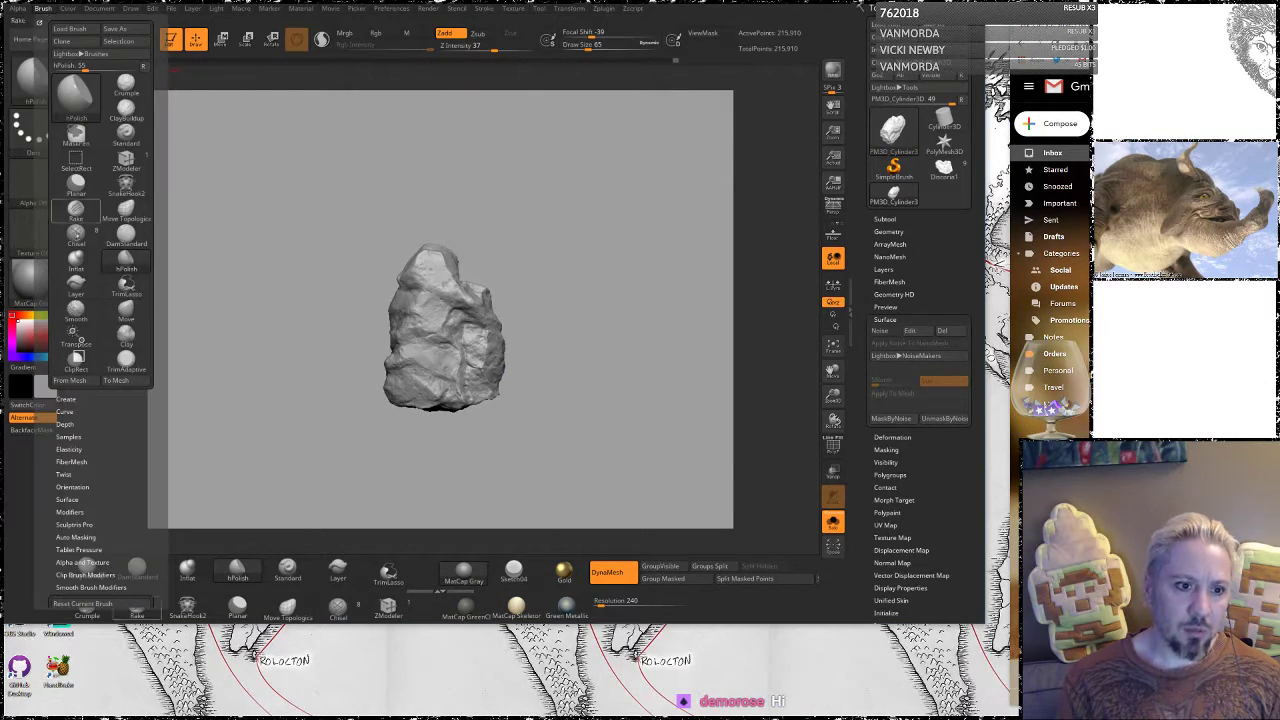
pyautogui.click(65, 398)
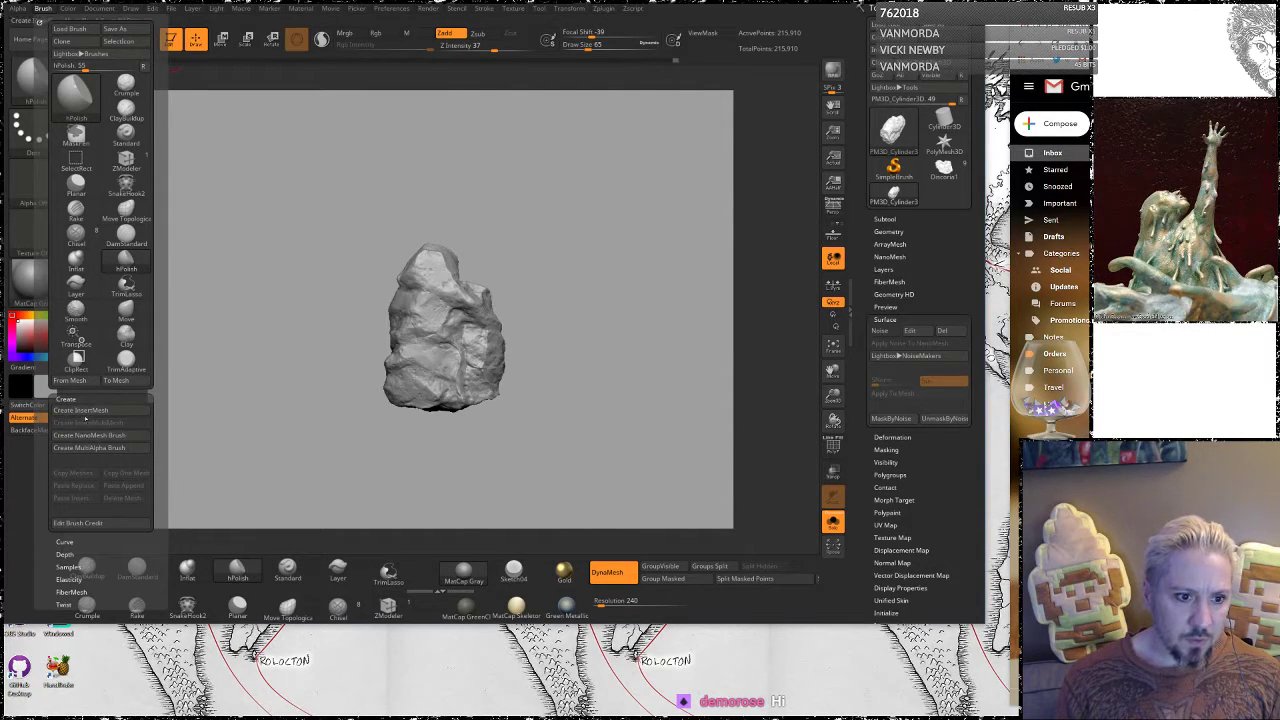
pyautogui.click(91, 411)
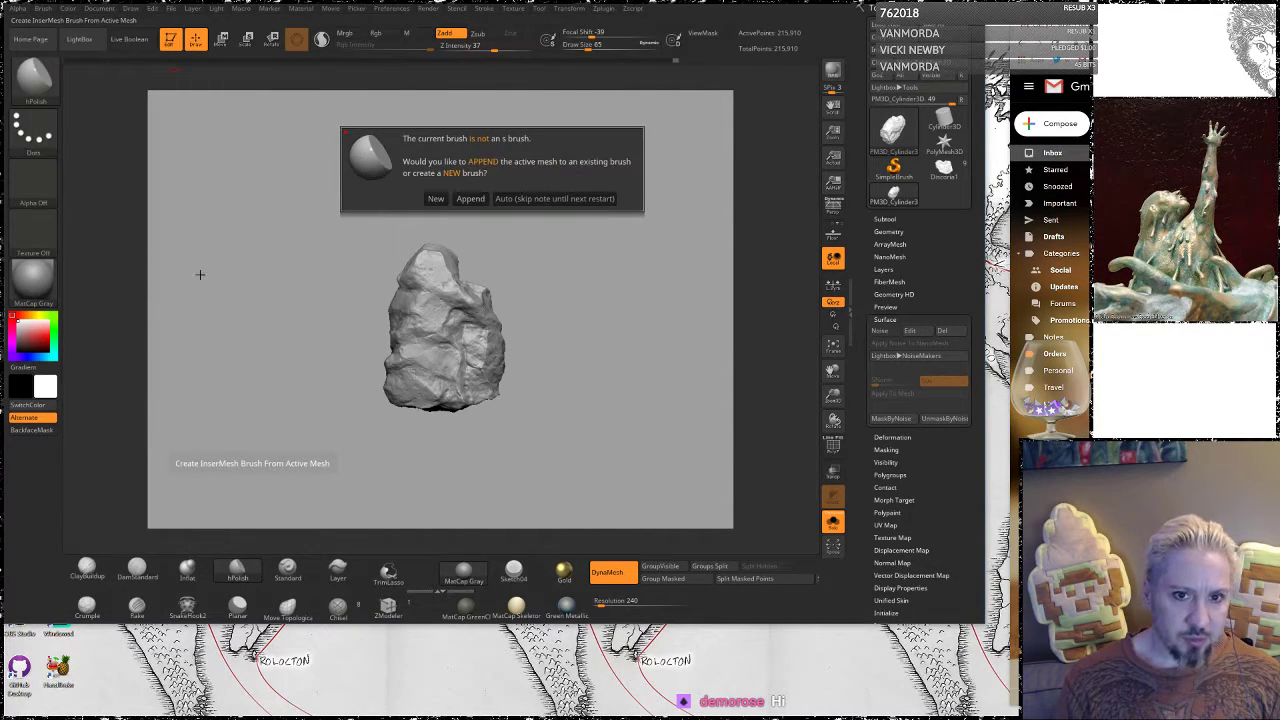
pyautogui.click(435, 198)
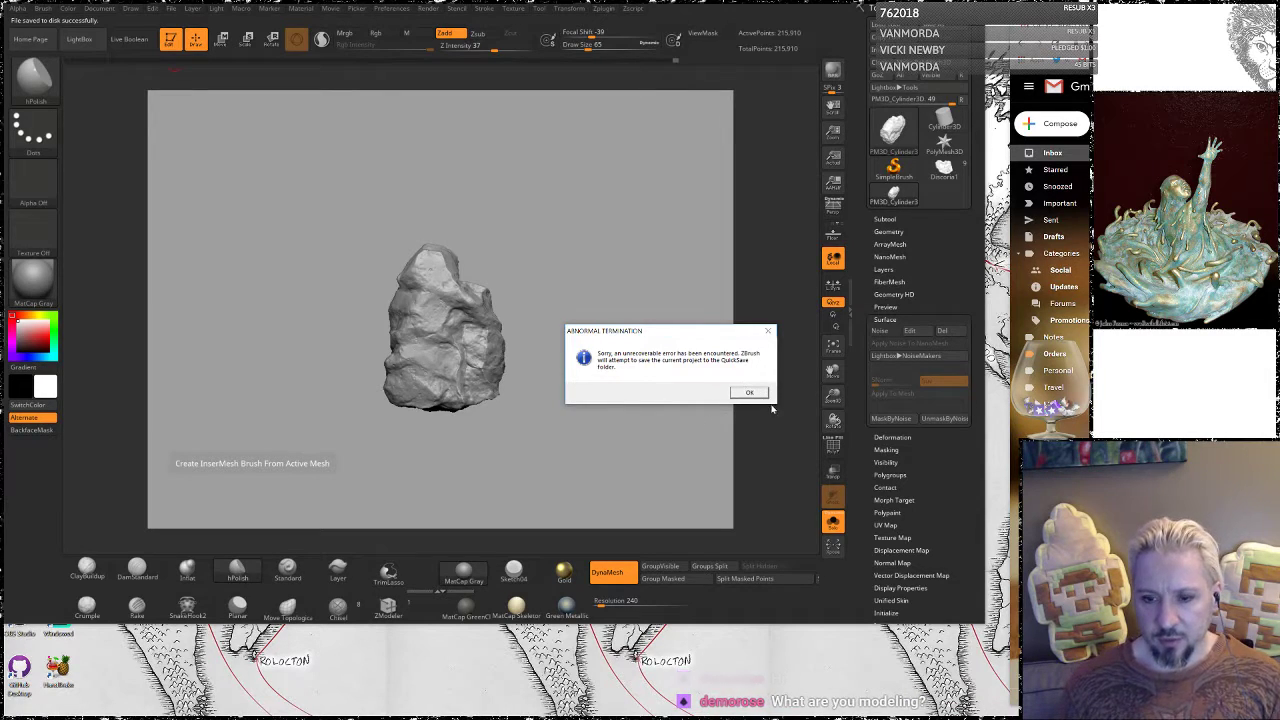
pyautogui.click(749, 393)
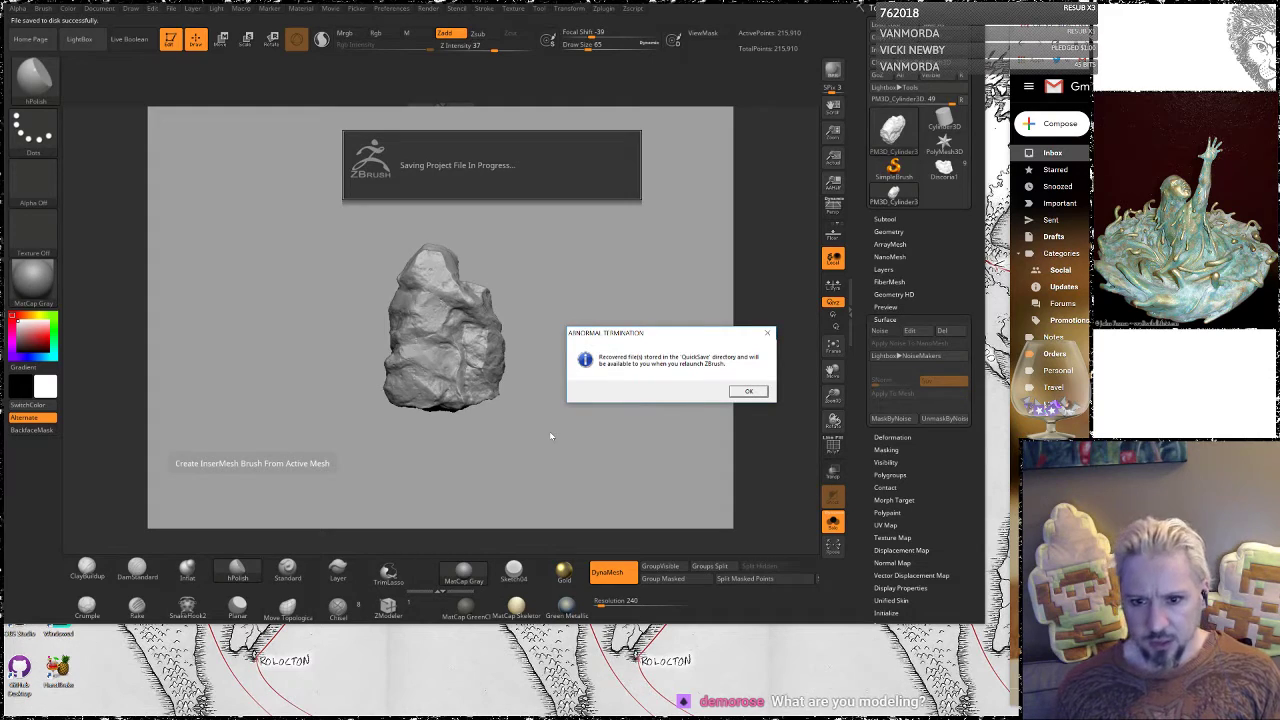
pyautogui.click(737, 392)
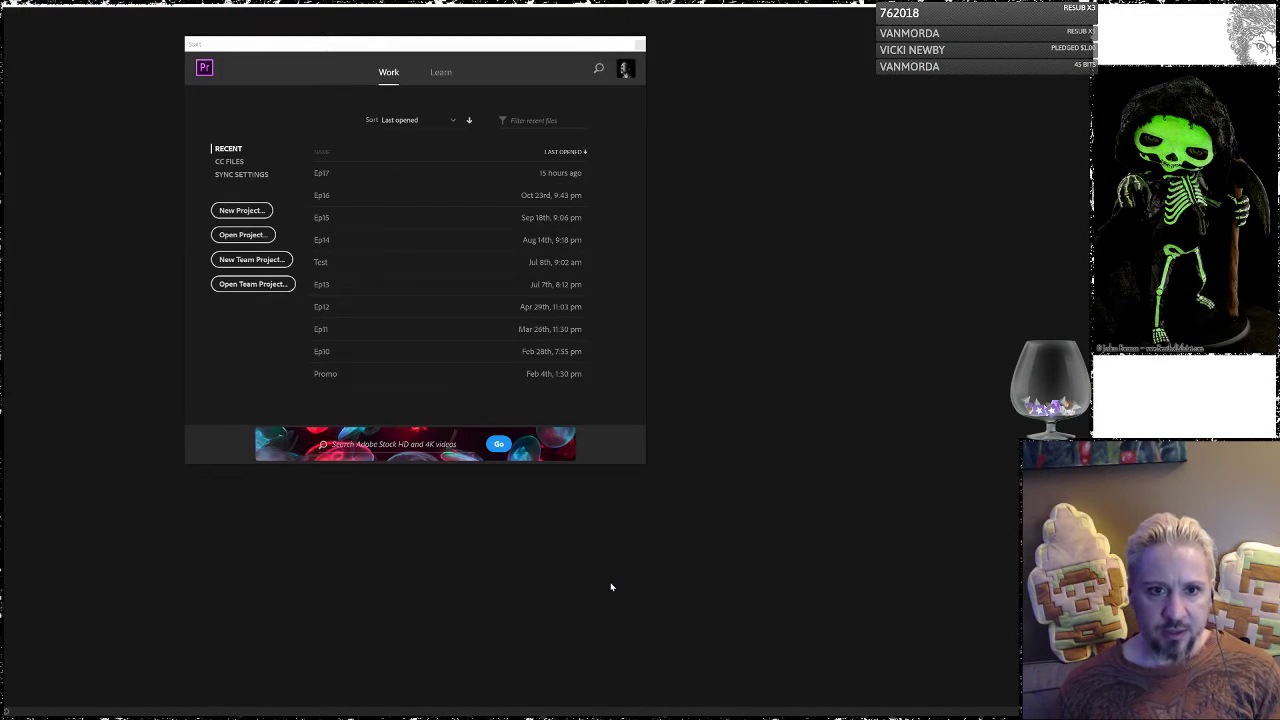
# Switch to Premiere Pro, open the recent Ep17 project, and scrub back through the sequence's painting footage
pyautogui.click(325, 171)
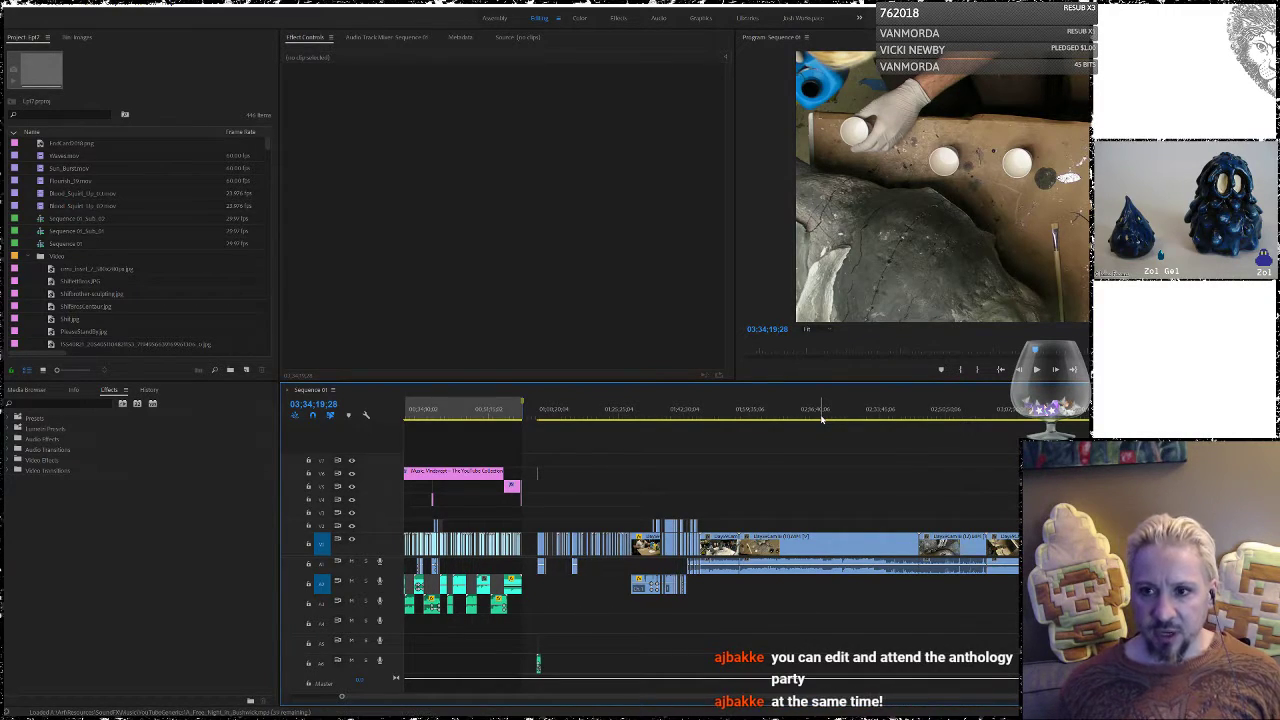
pyautogui.click(929, 410)
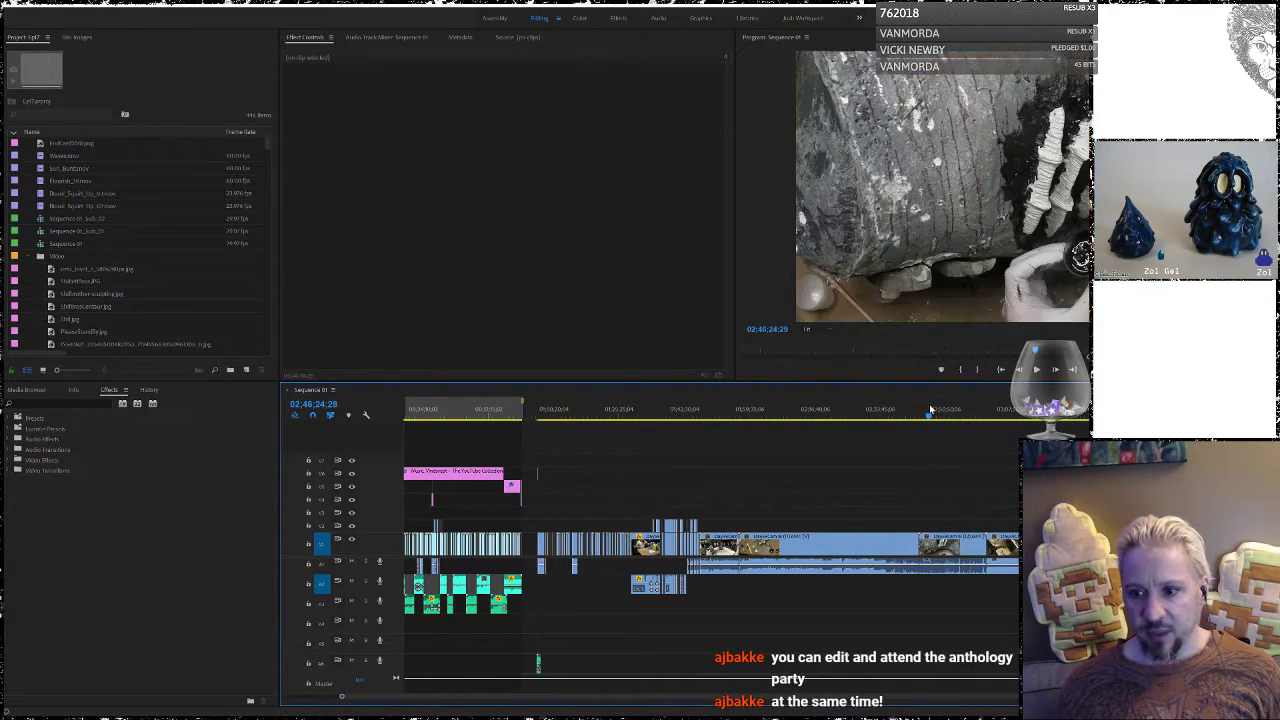
pyautogui.click(903, 410)
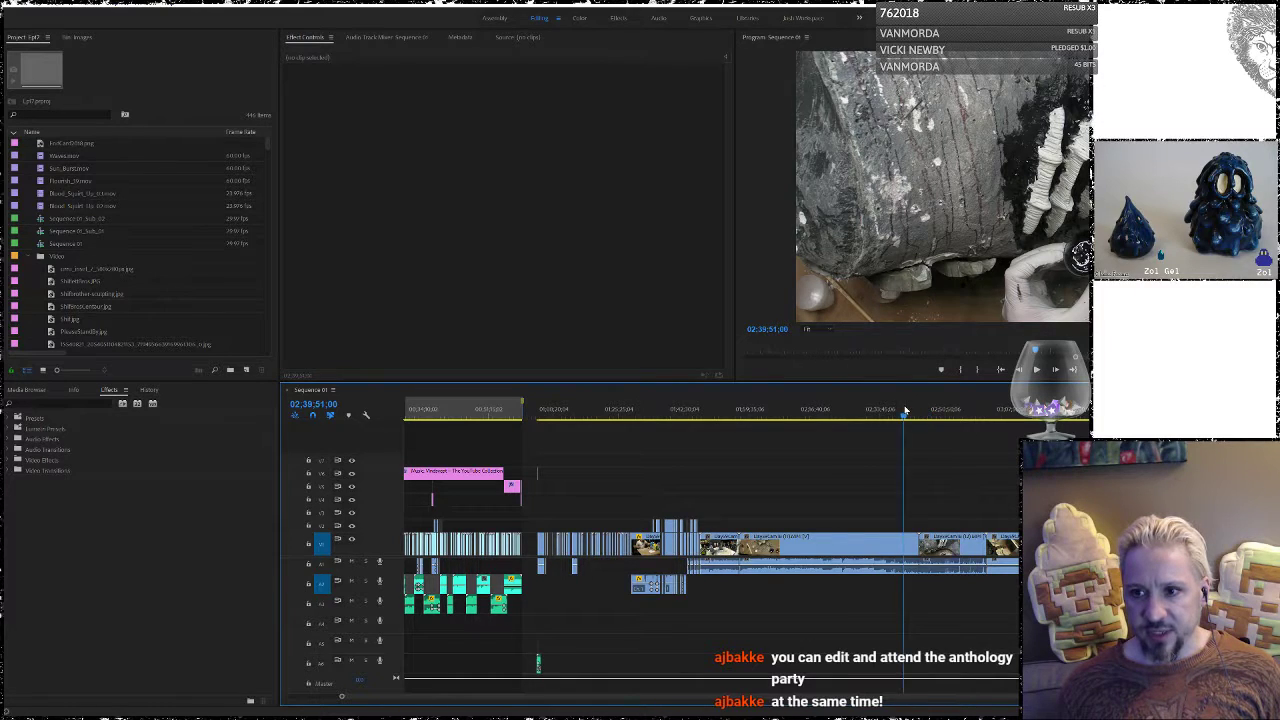
pyautogui.click(841, 410)
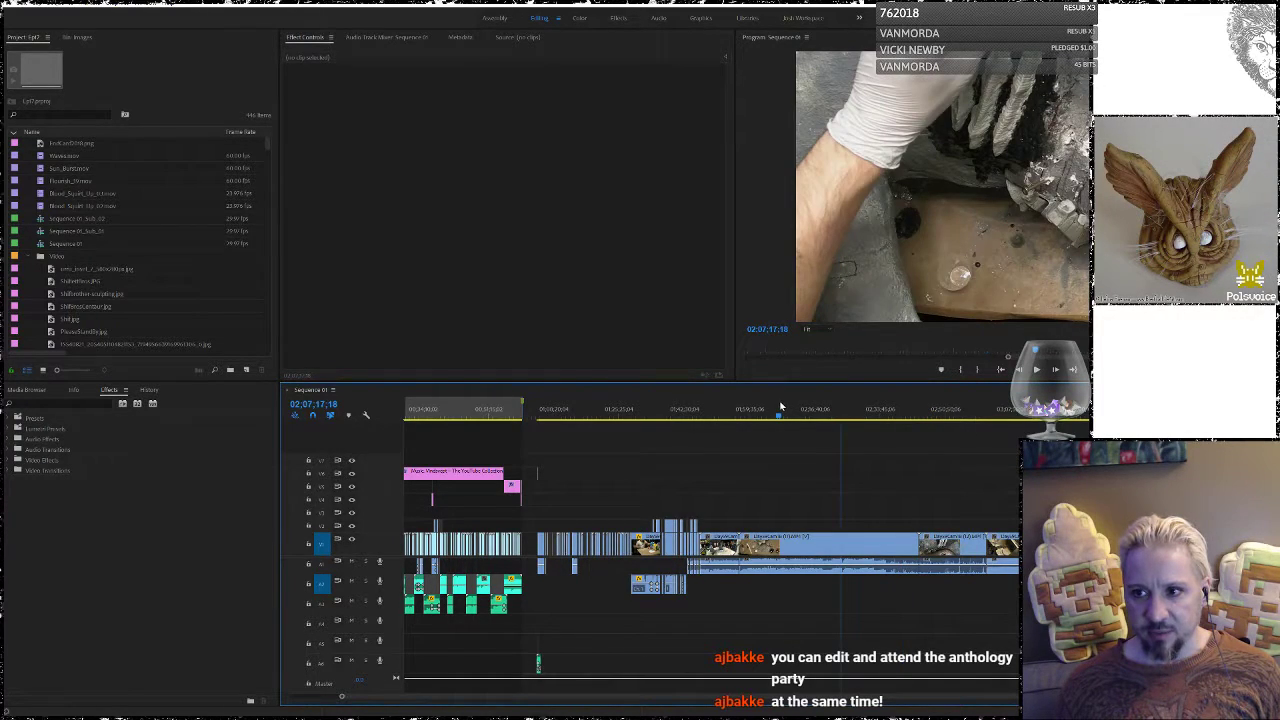
pyautogui.click(779, 410)
pyautogui.click(754, 410)
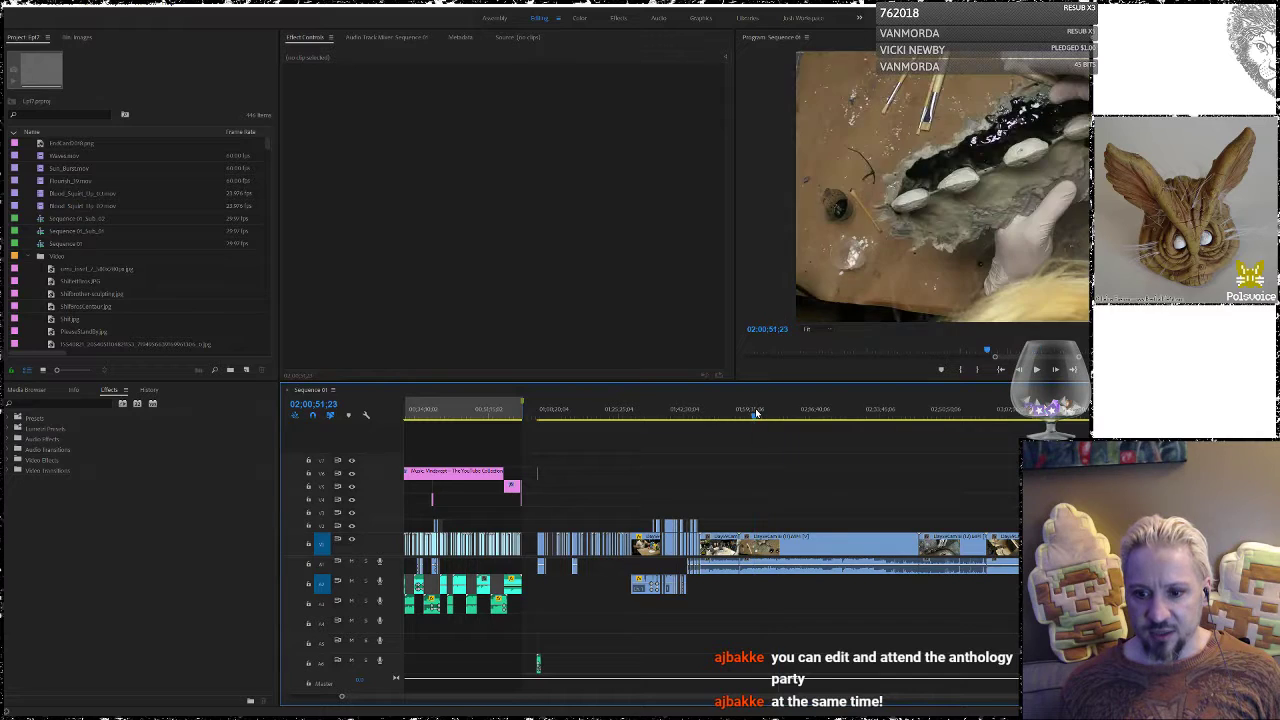